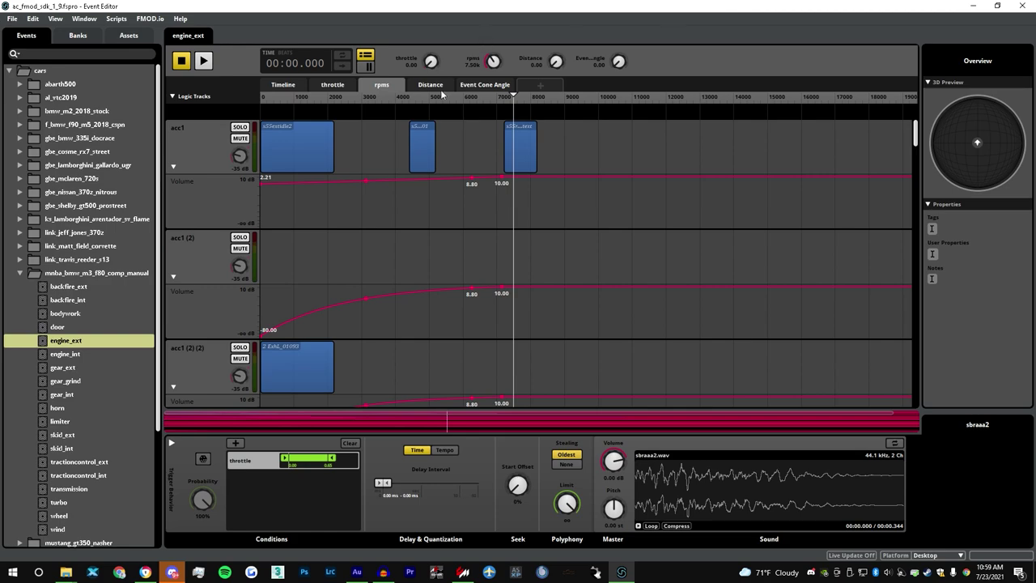
# - Examine the audio tracks on the rpms sheet of the engine_ext event
pyautogui.click(381, 84)
pyautogui.scroll(-1, 121, 306)
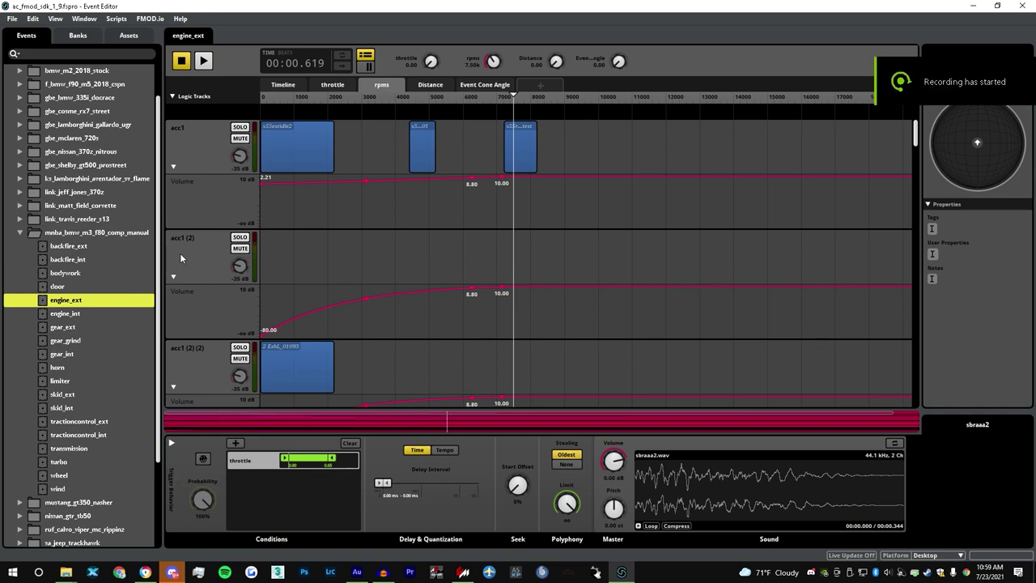
pyautogui.moveTo(916, 136); pyautogui.dragTo(915, 157)
pyautogui.scroll(-5, 864, 170)
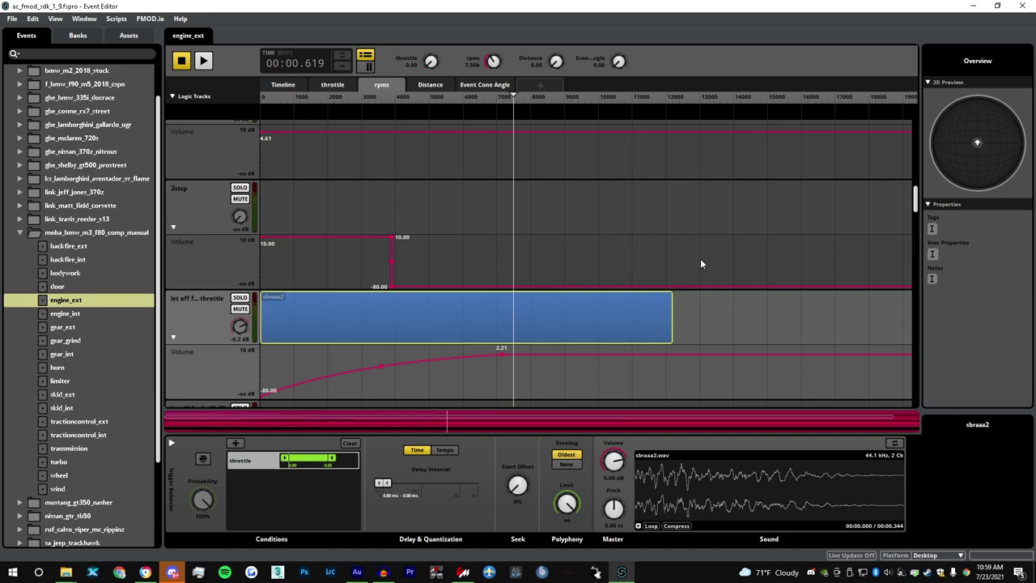
pyautogui.moveTo(917, 196); pyautogui.dragTo(903, 107)
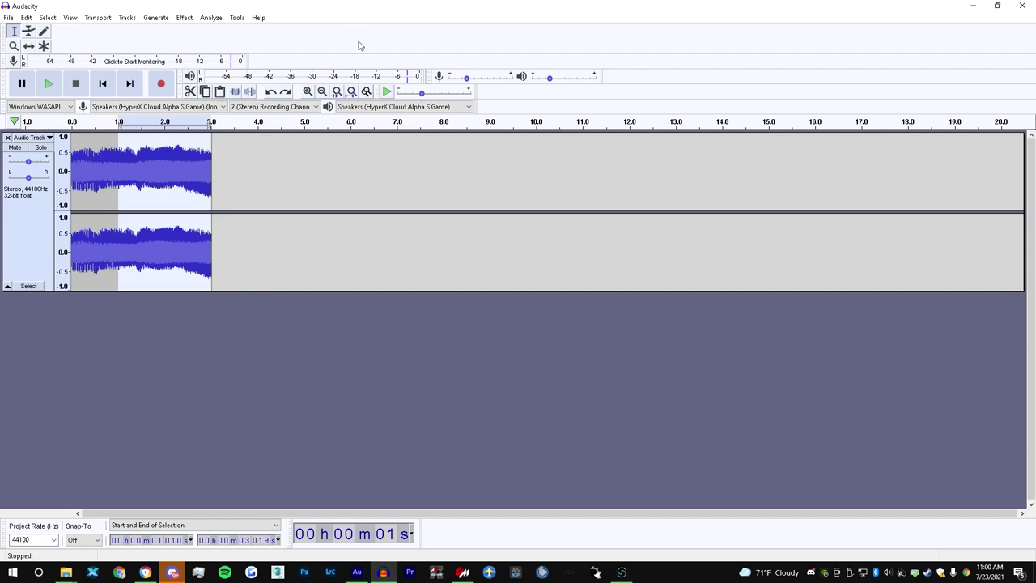
# - In Audacity, play the whole recorded clip and export it as s55extacclow.wav
pyautogui.doubleClick(98, 159)
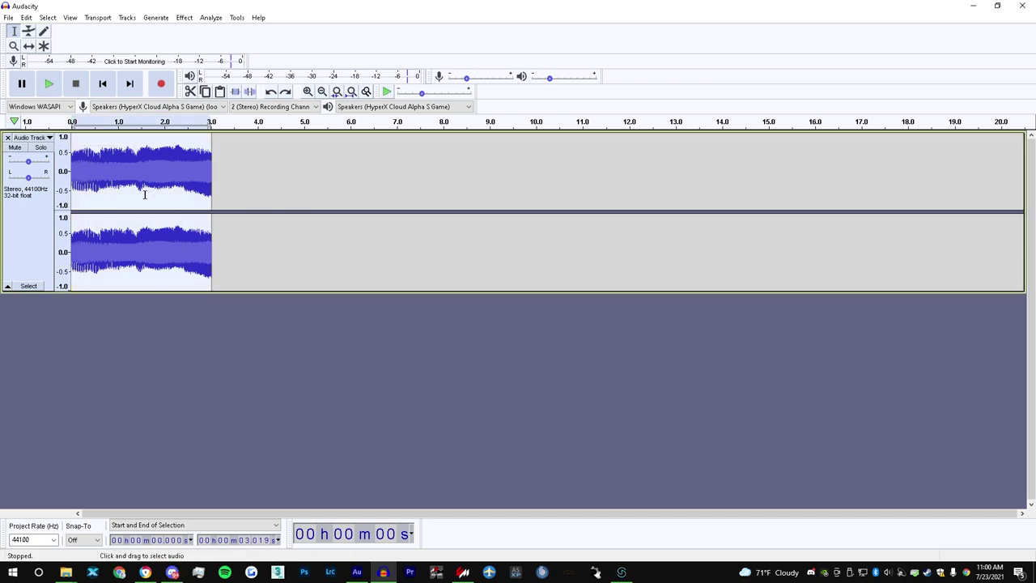
pyautogui.press('space')
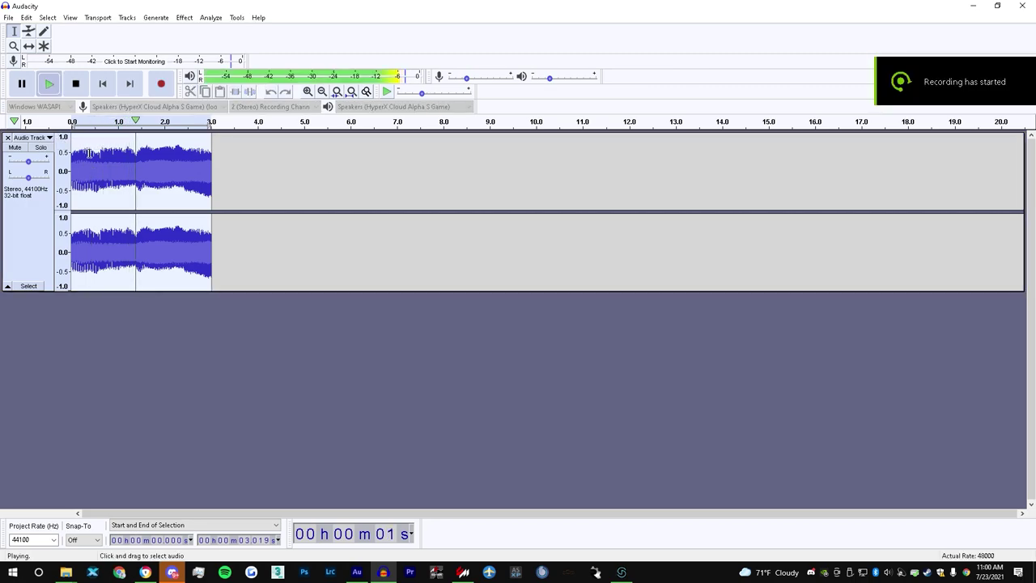
pyautogui.click(9, 19)
pyautogui.moveTo(32, 97)
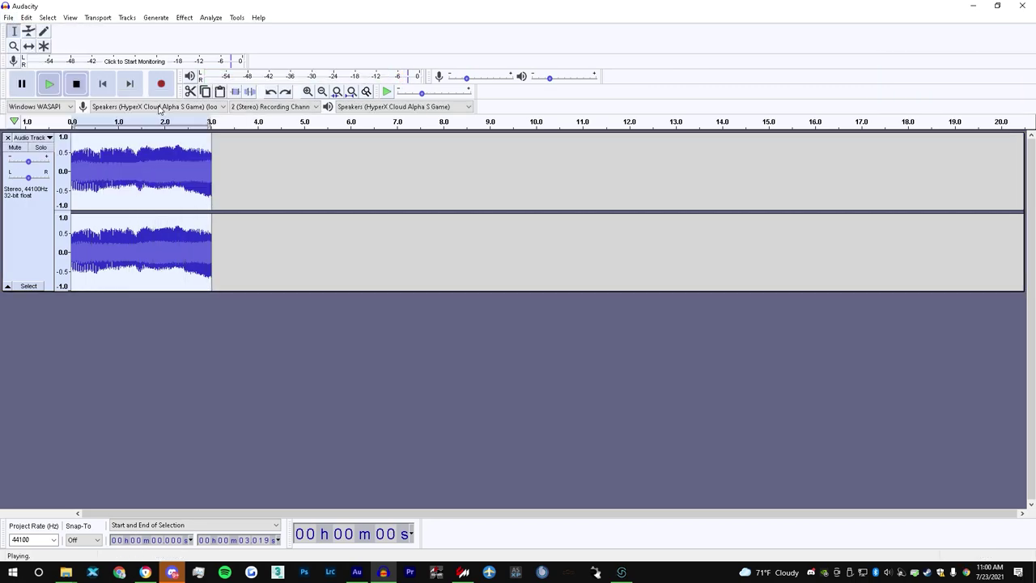
pyautogui.click(158, 109)
pyautogui.write('s55extacclow')
pyautogui.click(638, 239)
pyautogui.press('Return')
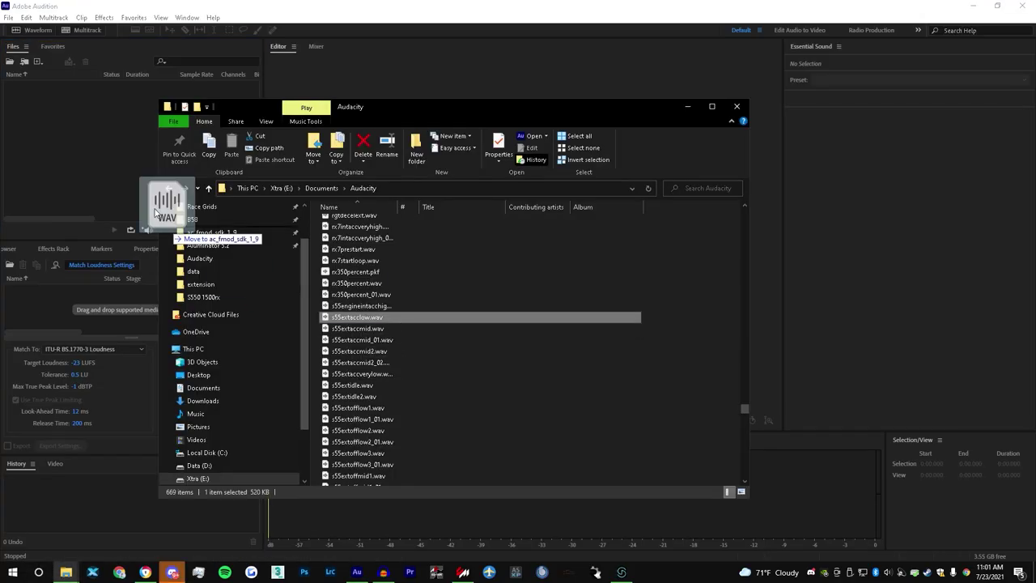
# - Load s55extacclow.wav into the Adobe Audition editor, play it, and open the Pitch Bender effect
pyautogui.moveTo(162, 208); pyautogui.dragTo(420, 417)
pyautogui.click(418, 418)
pyautogui.click(103, 17)
pyautogui.moveTo(222, 254)
pyautogui.click(288, 280)
# - Lower the end of the pitch envelope into a straight downward slope across the whole clip, previewing the adjustments
pyautogui.click(819, 306)
pyautogui.moveTo(738, 174); pyautogui.dragTo(737, 197)
pyautogui.click(340, 161)
pyautogui.click(820, 306)
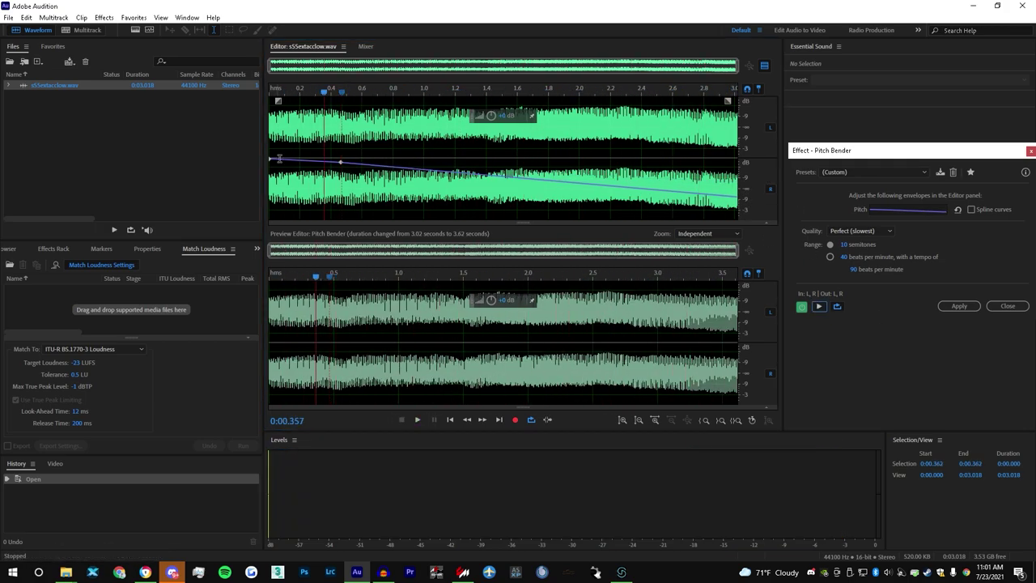
pyautogui.click(819, 306)
pyautogui.click(820, 307)
pyautogui.moveTo(737, 197); pyautogui.dragTo(738, 218)
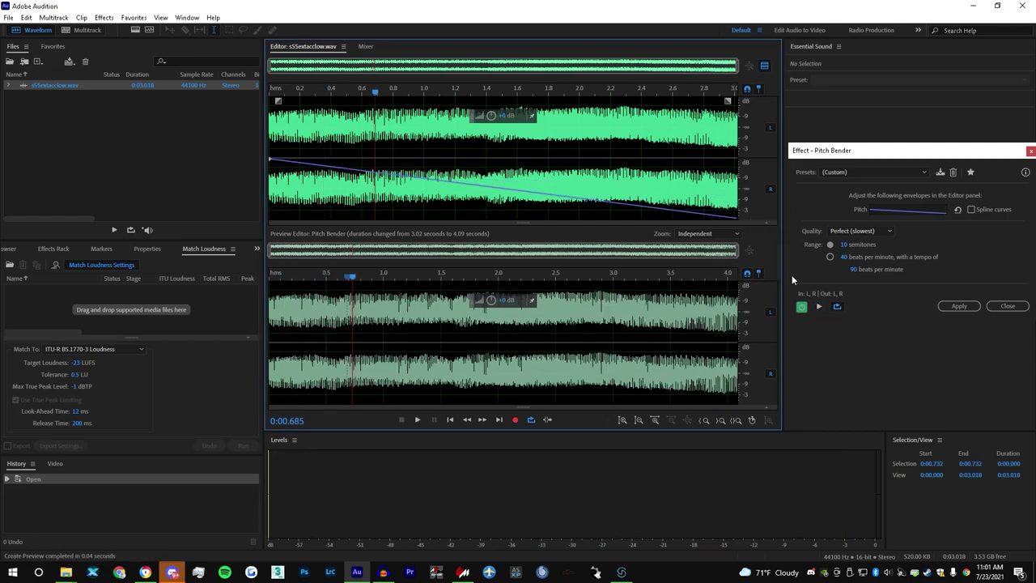
pyautogui.click(819, 306)
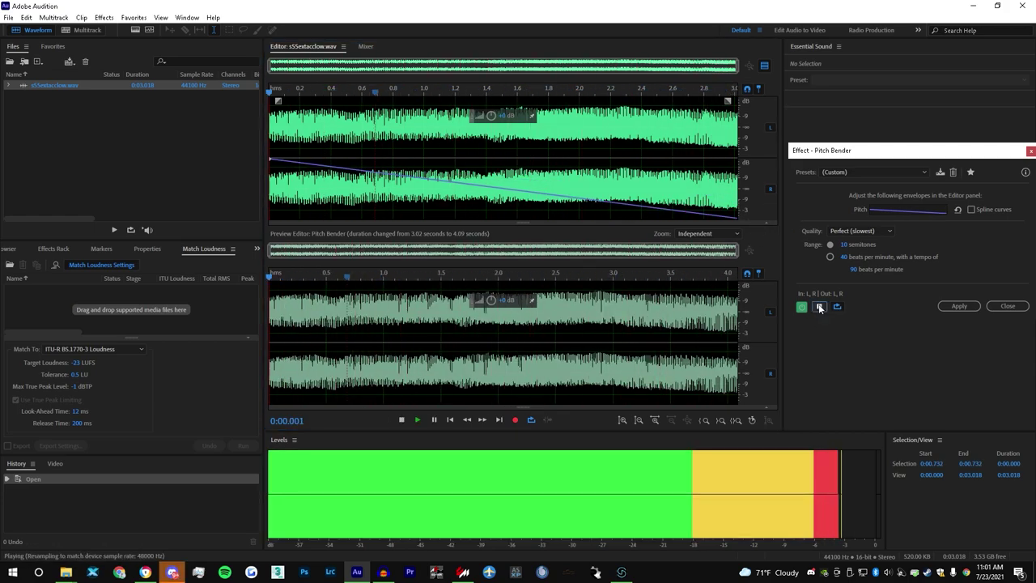
# - Bend the pitch envelope slightly downward at about 1.2 s and preview the clip from the start
pyautogui.click(820, 308)
pyautogui.moveTo(454, 183)
pyautogui.mouseDown()
pyautogui.moveTo(454, 202)
pyautogui.moveTo(454, 193)
pyautogui.mouseUp()
pyautogui.moveTo(482, 92); pyautogui.dragTo(228, 97)
pyautogui.click(820, 306)
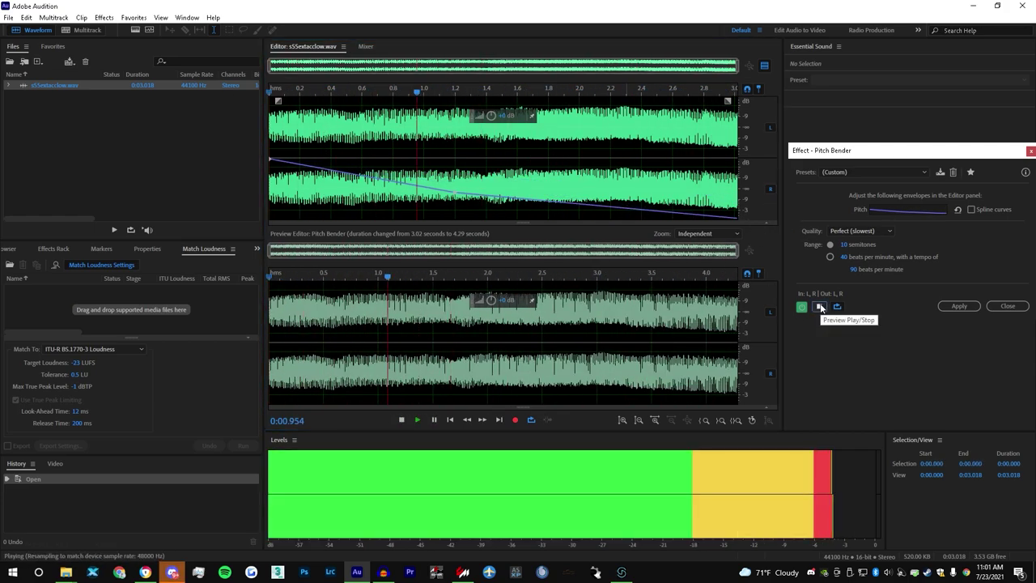
pyautogui.click(820, 307)
# - Set the Pitch Bender range to 15 semitones, straighten the envelope with a slightly higher end point, and preview it
pyautogui.click(843, 244)
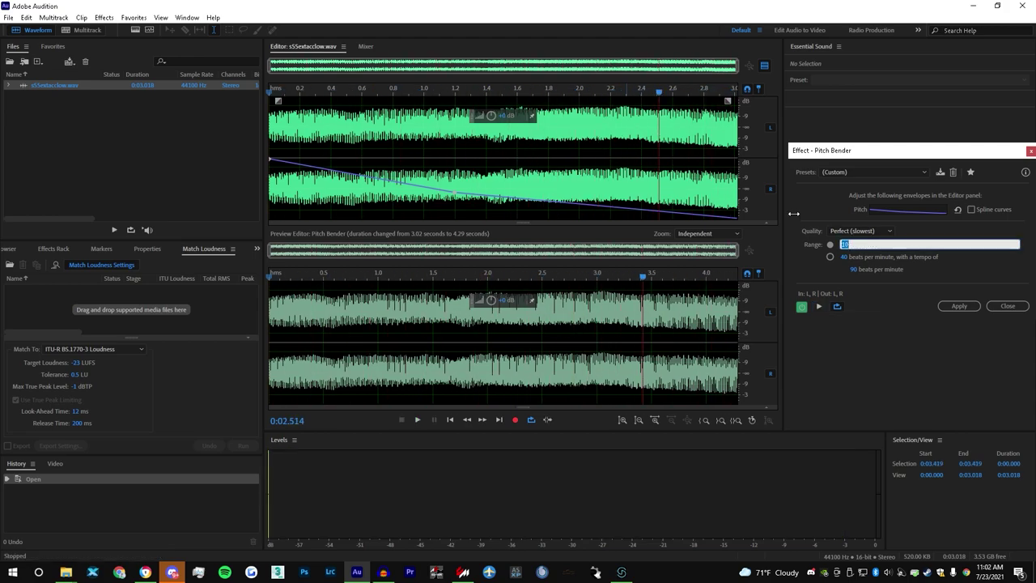
pyautogui.write('15')
pyautogui.press('Return')
pyautogui.click(270, 91)
pyautogui.click(819, 306)
pyautogui.click(819, 306)
pyautogui.moveTo(454, 192); pyautogui.dragTo(737, 202)
pyautogui.click(819, 306)
pyautogui.click(819, 306)
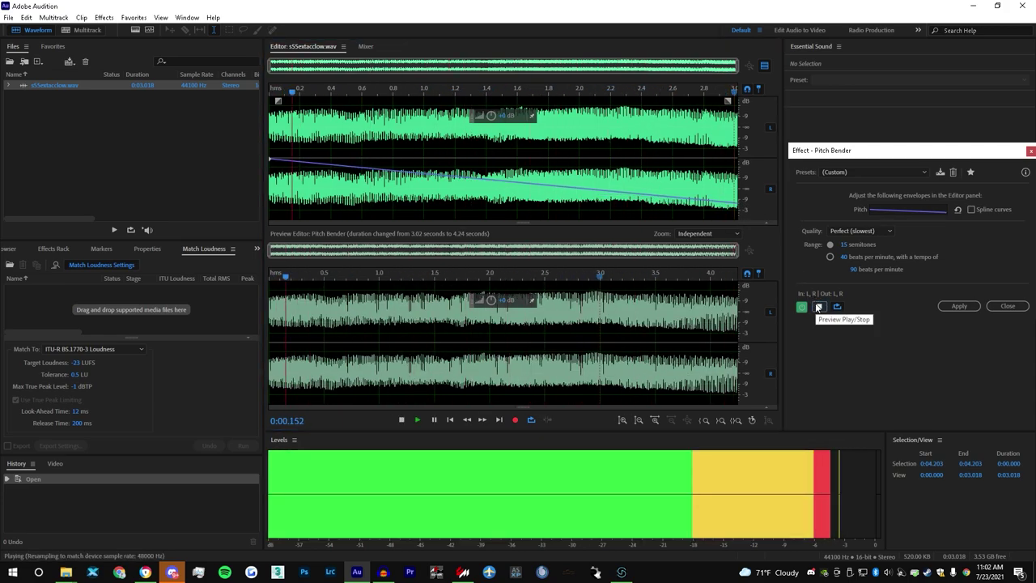
# - Shape the middle of the pitch envelope with points at about 0.9, 1.25 and 1.6 s, previewing the sound
pyautogui.click(819, 306)
pyautogui.moveTo(464, 182); pyautogui.dragTo(463, 185)
pyautogui.moveTo(468, 91); pyautogui.dragTo(148, 105)
pyautogui.click(819, 306)
pyautogui.click(819, 306)
pyautogui.moveTo(517, 182); pyautogui.dragTo(521, 192)
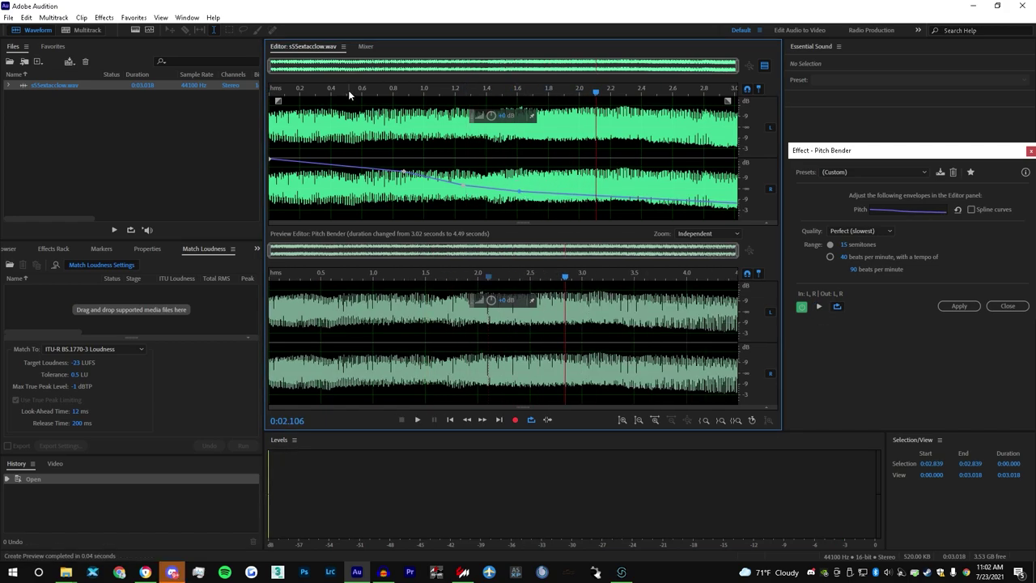
pyautogui.click(818, 306)
pyautogui.click(818, 306)
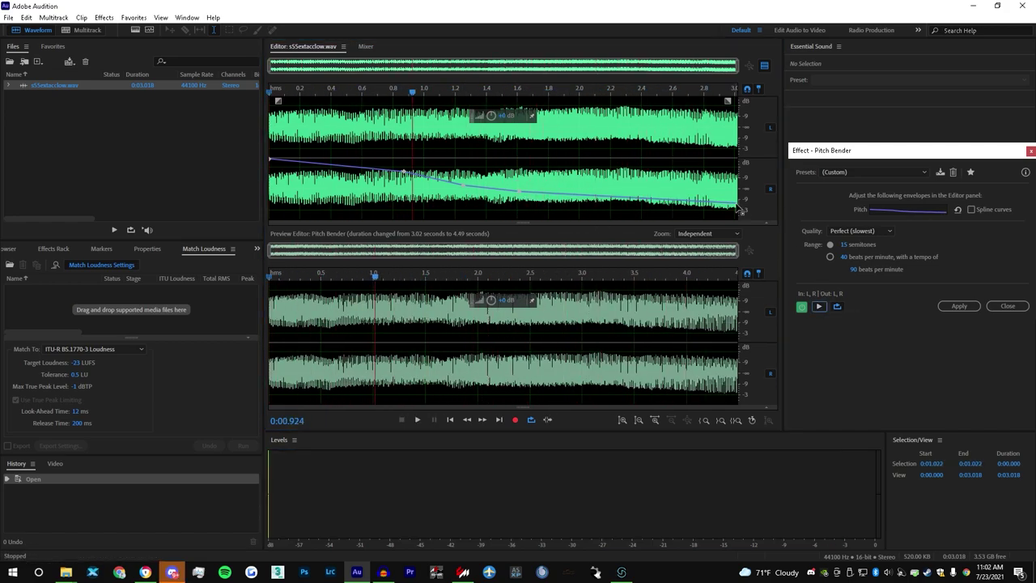
# - Raise the pitch envelope's end and middle points slightly and preview the clip again
pyautogui.moveTo(736, 203); pyautogui.dragTo(736, 199)
pyautogui.moveTo(519, 191); pyautogui.dragTo(467, 180)
pyautogui.click(819, 306)
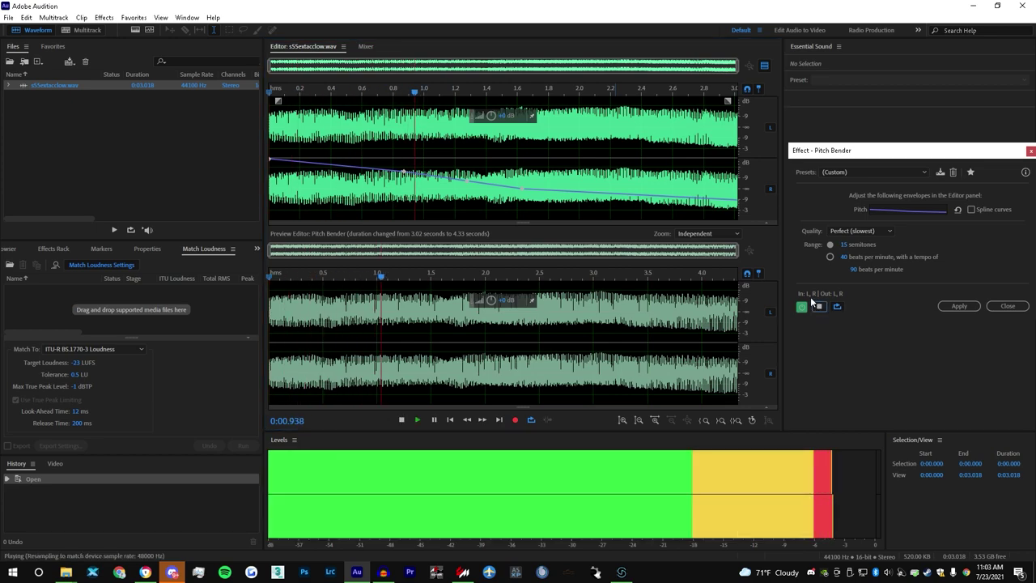
pyautogui.click(819, 306)
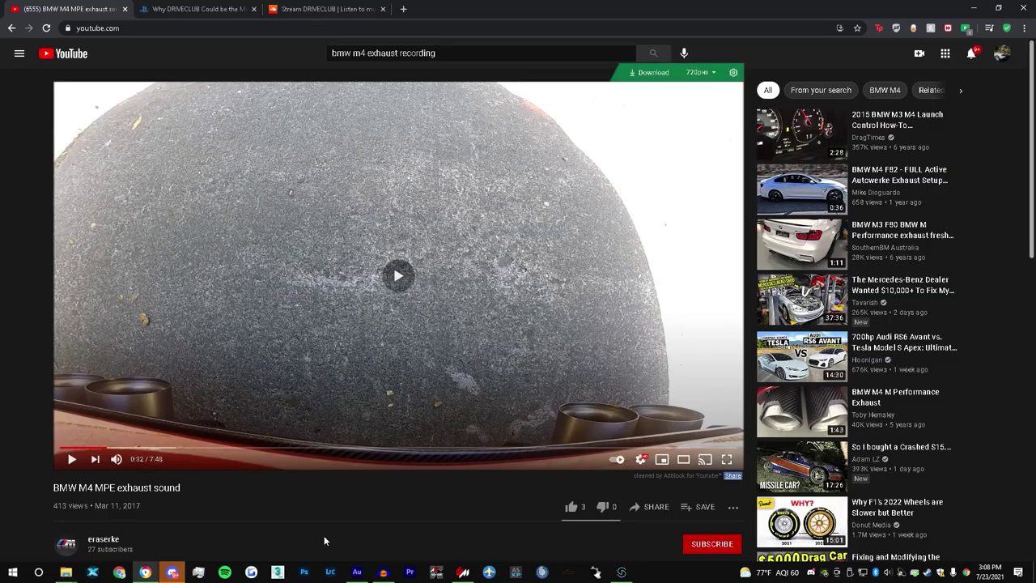
# - Play the BMW M4 MPE exhaust sound video in the browser from 0:32 to 0:39 and return to Audacity
pyautogui.press('space')
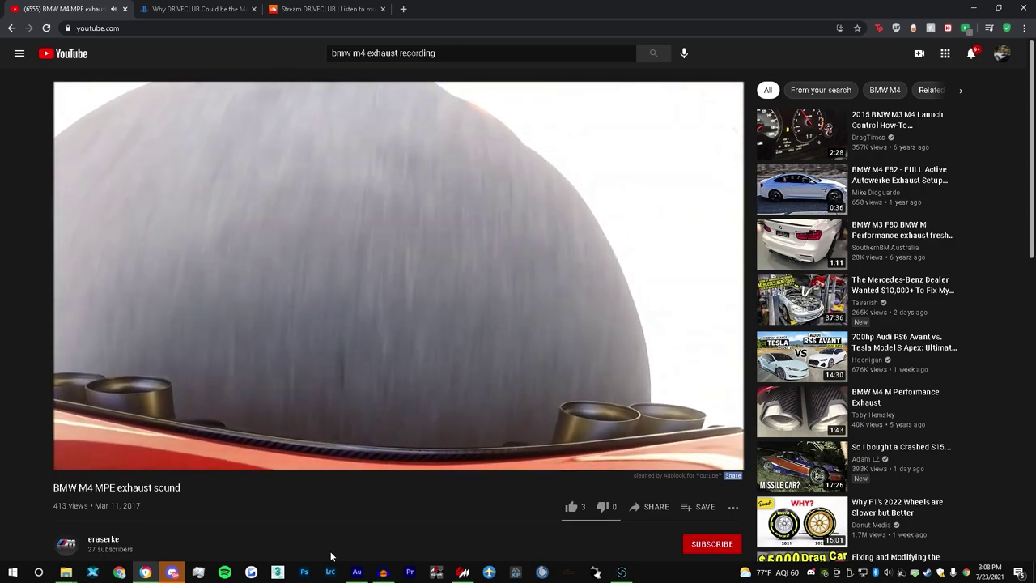
pyautogui.press('space')
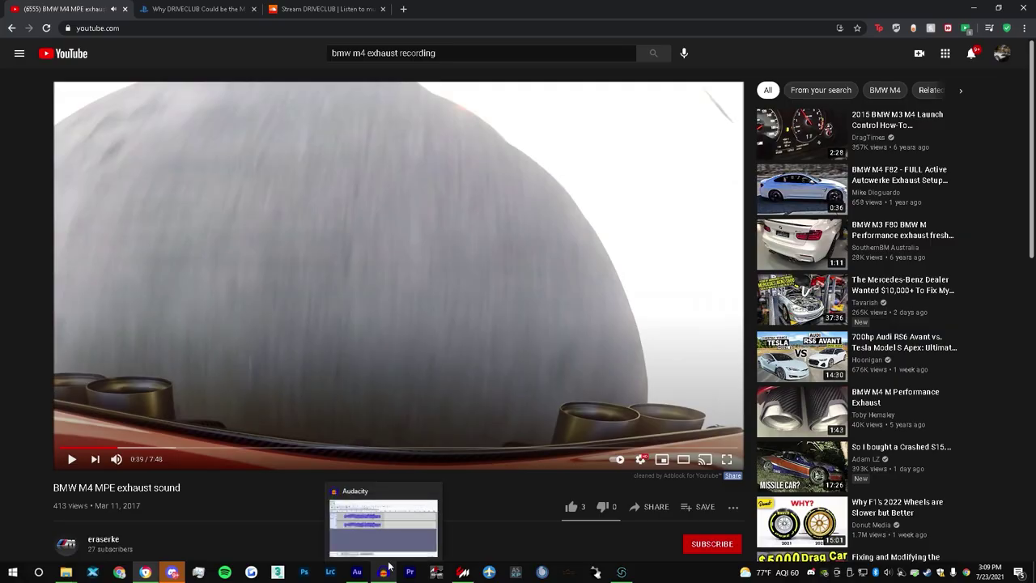
pyautogui.click(391, 573)
pyautogui.press('space')
# - Trim the unwanted parts off the new exhaust recording to about 1.74 s, check the playback, and export it as s55extacclow2.wav
pyautogui.click(217, 121)
pyautogui.press('space')
pyautogui.press('Delete')
pyautogui.click(71, 121)
pyautogui.moveTo(321, 154); pyautogui.dragTo(152, 150)
pyautogui.press('space')
pyautogui.press('Delete')
pyautogui.click(49, 125)
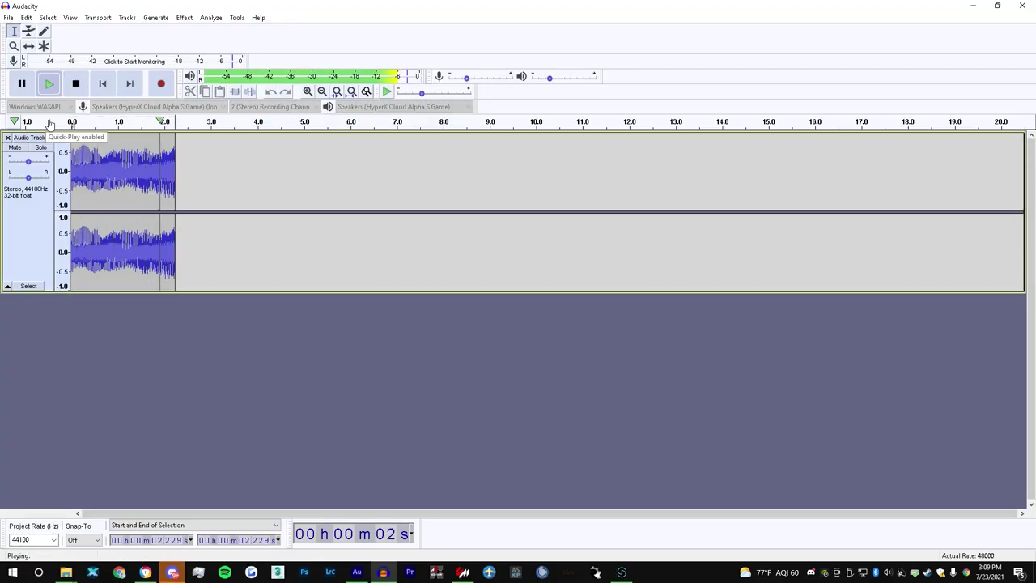
pyautogui.press('Delete')
pyautogui.click(47, 126)
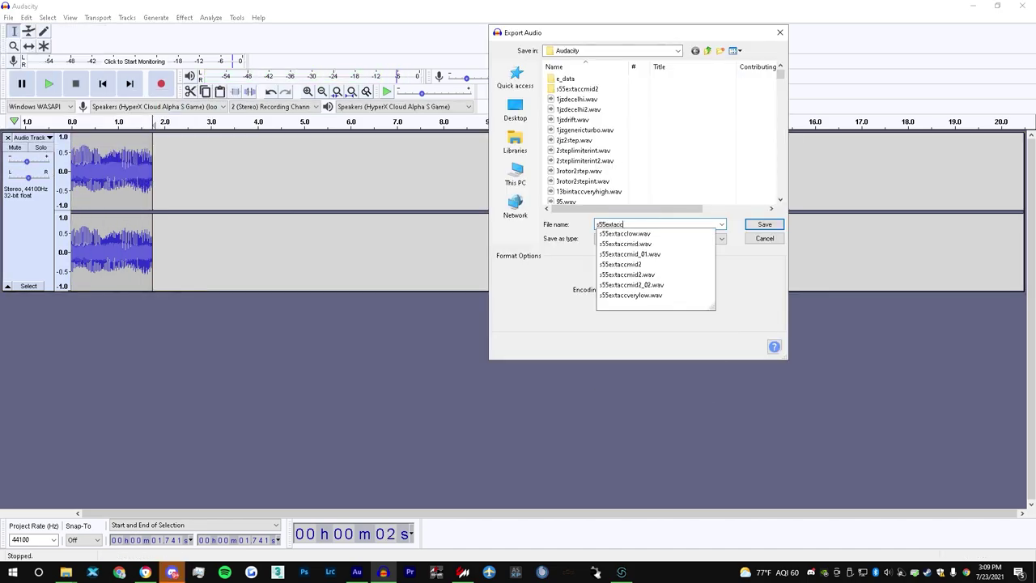
# - In Adobe Audition, apply Pitch Bender to s55extacclow2.wav with a straight falling envelope and a 15-semitone range after previewing it
pyautogui.click(103, 17)
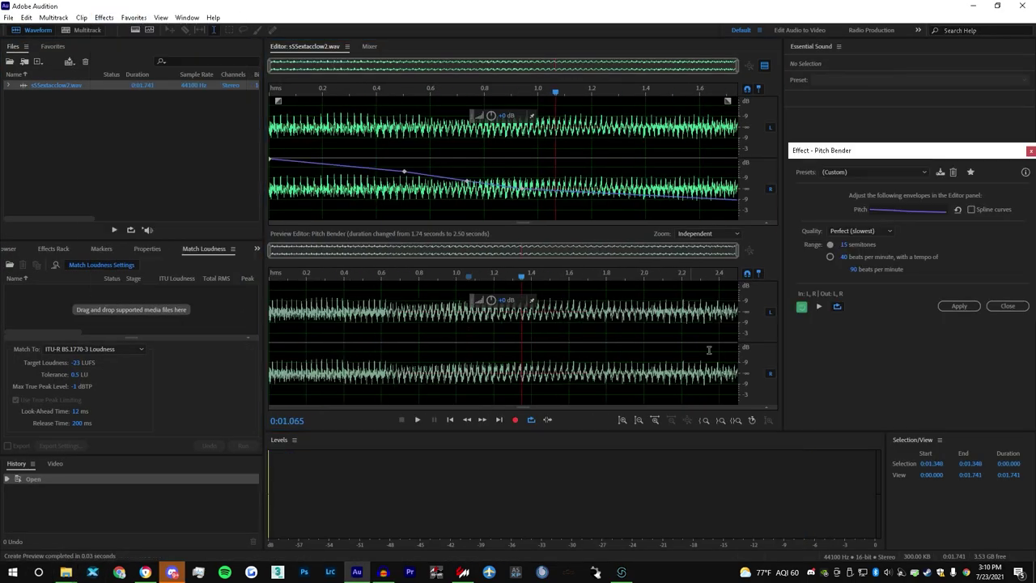
pyautogui.click(819, 308)
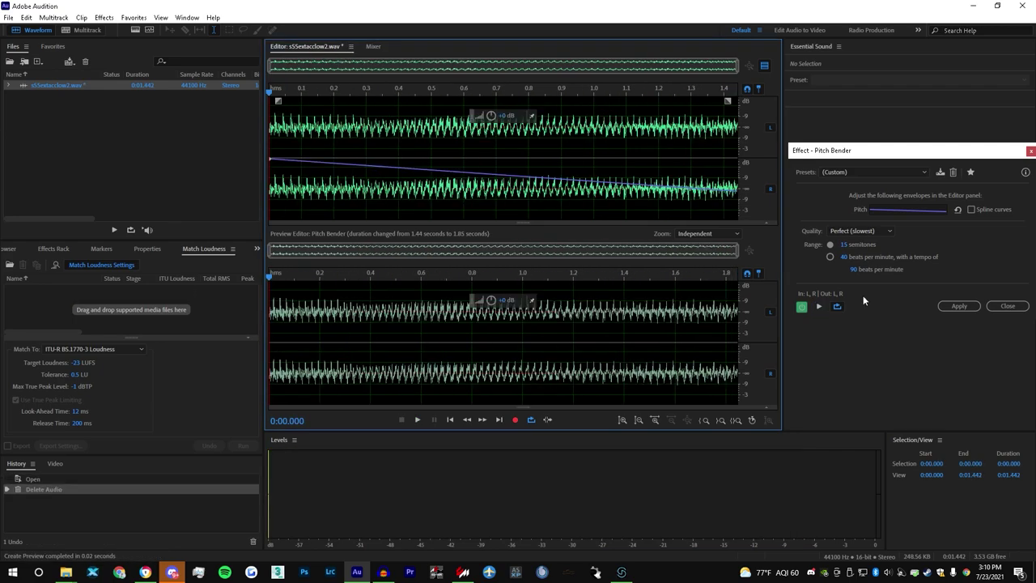
pyautogui.click(820, 307)
pyautogui.moveTo(735, 191)
pyautogui.mouseDown()
pyautogui.moveTo(758, 189)
pyautogui.moveTo(744, 191)
pyautogui.mouseUp()
pyautogui.click(819, 306)
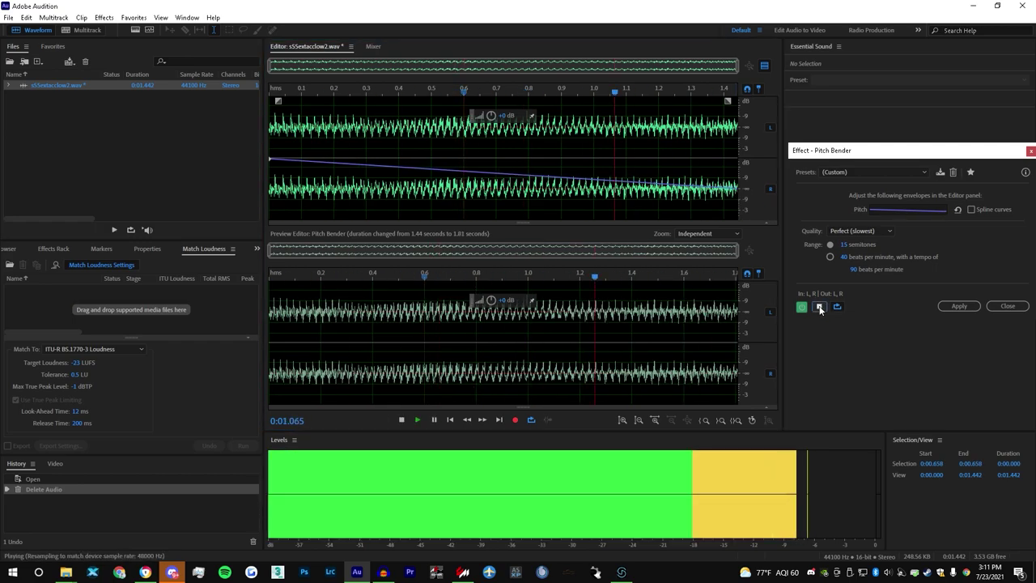
pyautogui.click(958, 306)
pyautogui.click(211, 226)
# - Import s55extacclow2_01.wav into Audacity, paste a copy directly after the original, and play it
pyautogui.moveTo(65, 572)
pyautogui.click(86, 540)
pyautogui.doubleClick(347, 250)
pyautogui.doubleClick(377, 253)
pyautogui.moveTo(403, 241); pyautogui.dragTo(904, 212)
pyautogui.press('space')
pyautogui.hotkey('ctrl', 'v')
pyautogui.press('space')
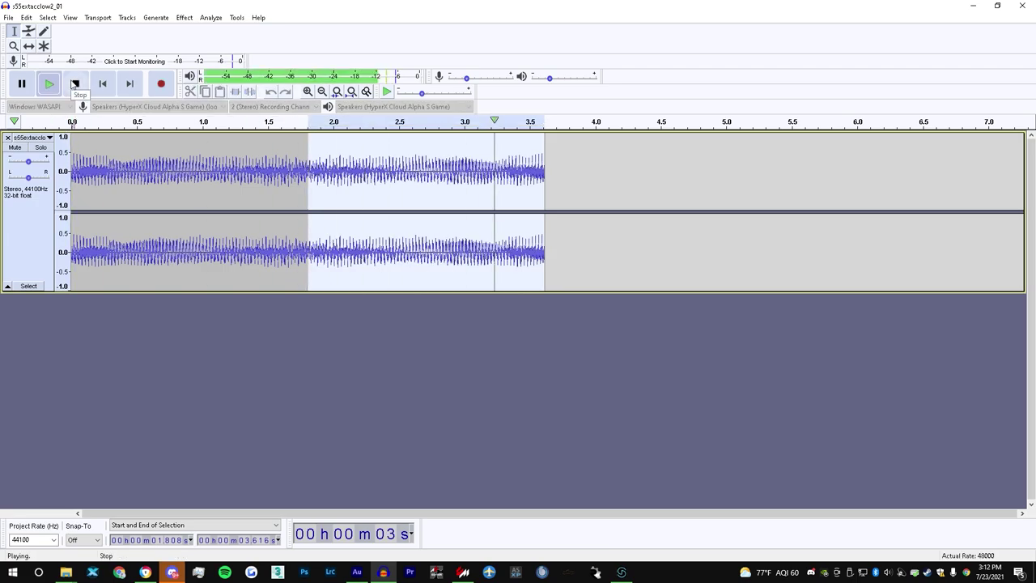
# - Select and play the whole doubled clip and export it as s55extacclow2_01.wav
pyautogui.click(76, 84)
pyautogui.hotkey('ctrl', 'a')
pyautogui.press('space')
pyautogui.click(8, 17)
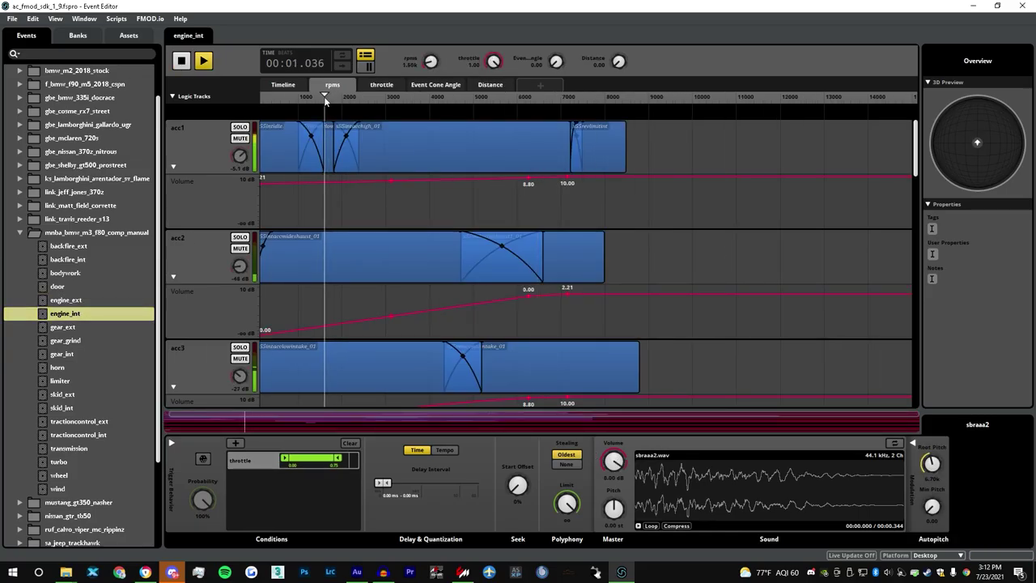
# - In FMOD, add s55extacclow2_01 with autopitch to engine_ext's acc1 track, overlap it with the idle clip's end, and scrub the rpms
pyautogui.click(106, 297)
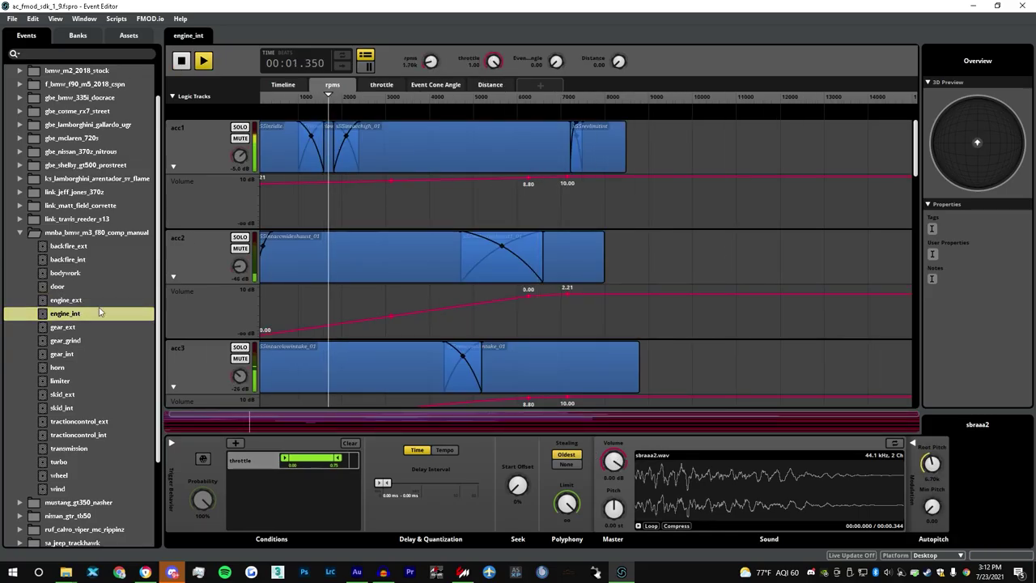
pyautogui.moveTo(66, 572)
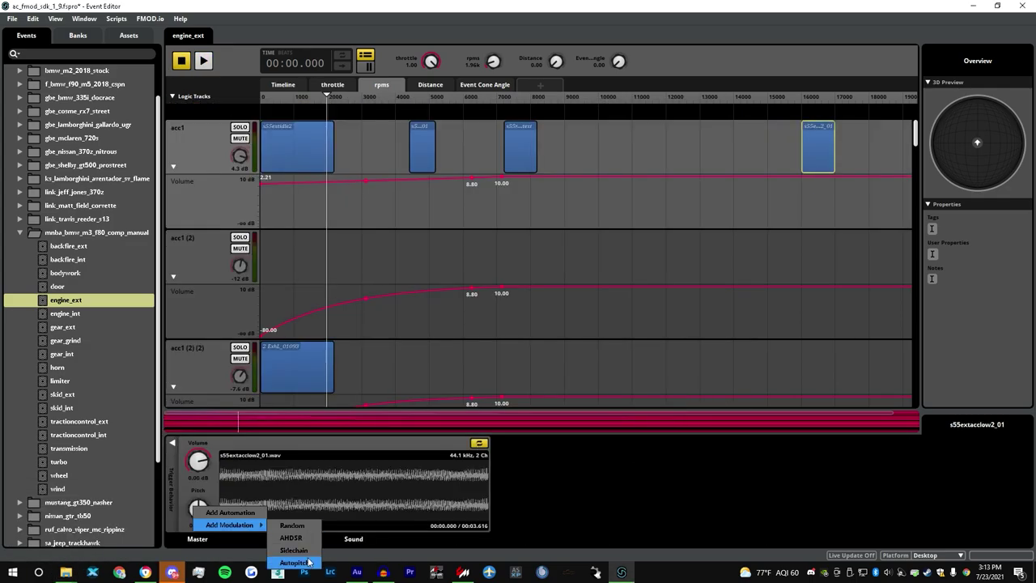
pyautogui.moveTo(822, 146); pyautogui.dragTo(337, 146)
pyautogui.moveTo(339, 101); pyautogui.dragTo(292, 98)
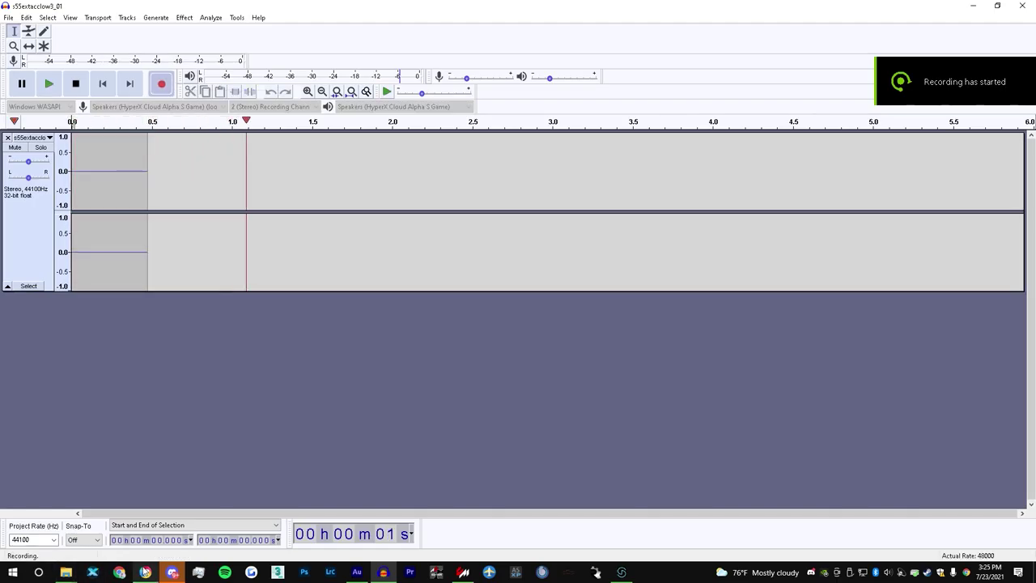
# - Play another section of the BMW M4 exhaust video while Audacity records, and stop the recording
pyautogui.click(145, 572)
pyautogui.click(182, 396)
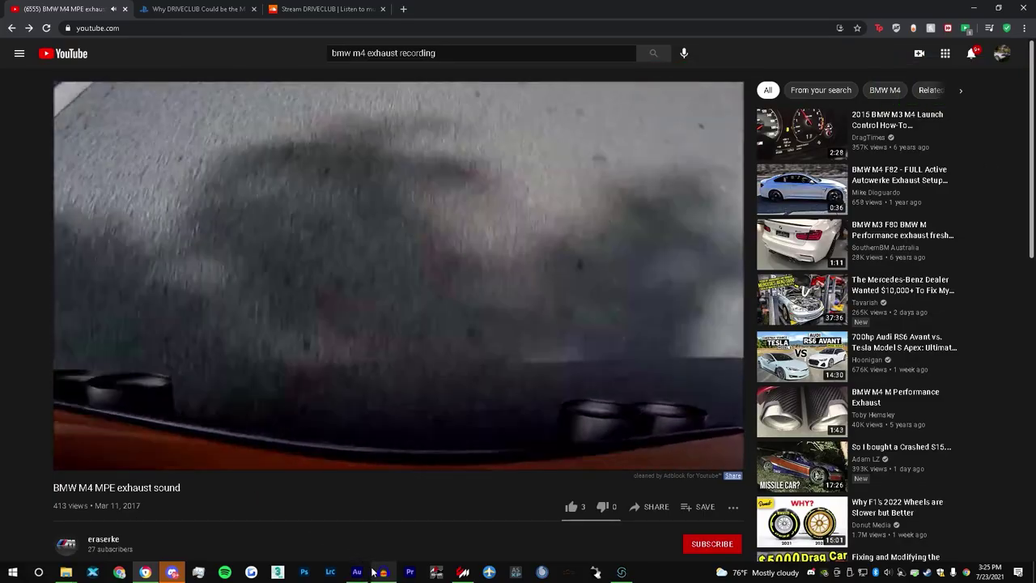
pyautogui.moveTo(382, 569)
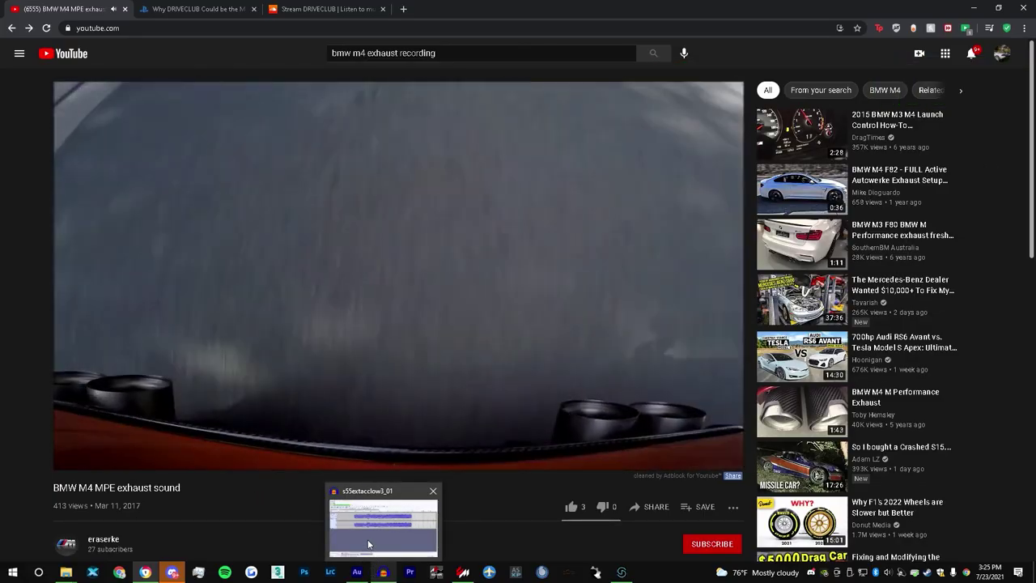
pyautogui.click(372, 546)
pyautogui.click(75, 83)
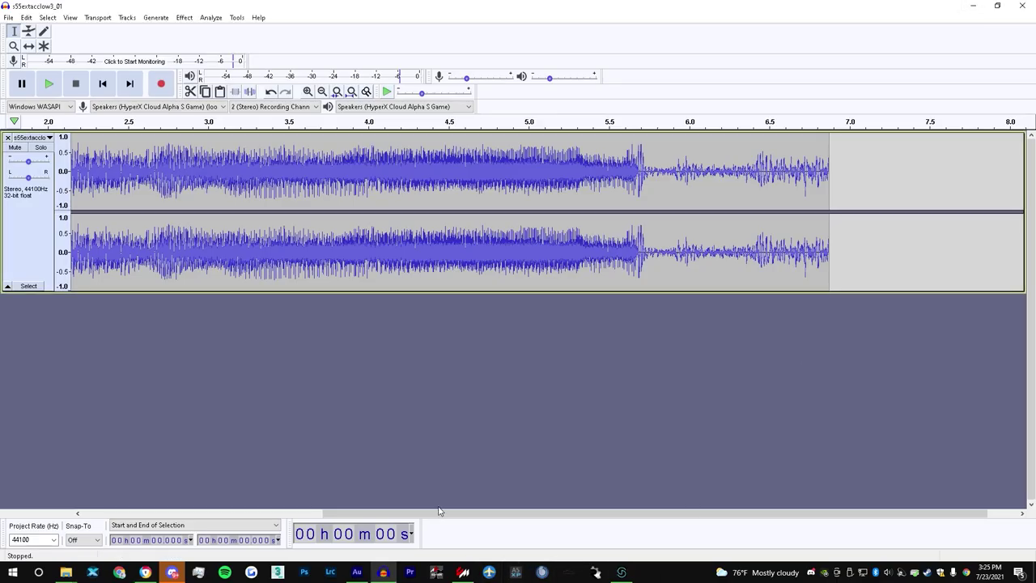
# - Play back the new exhaust recording in Audacity from about 2.0 s
pyautogui.moveTo(438, 510); pyautogui.dragTo(290, 510)
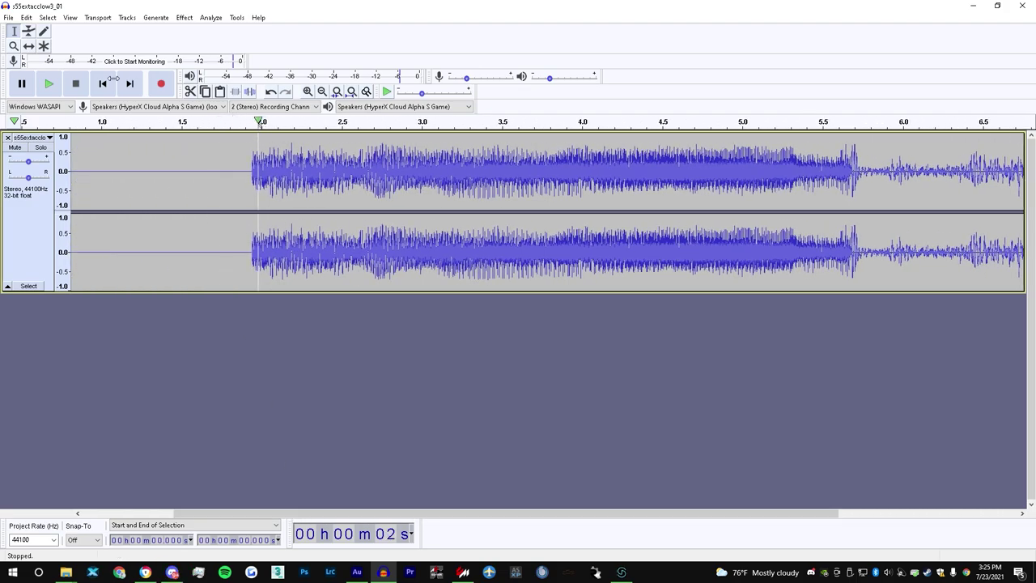
pyautogui.press('space')
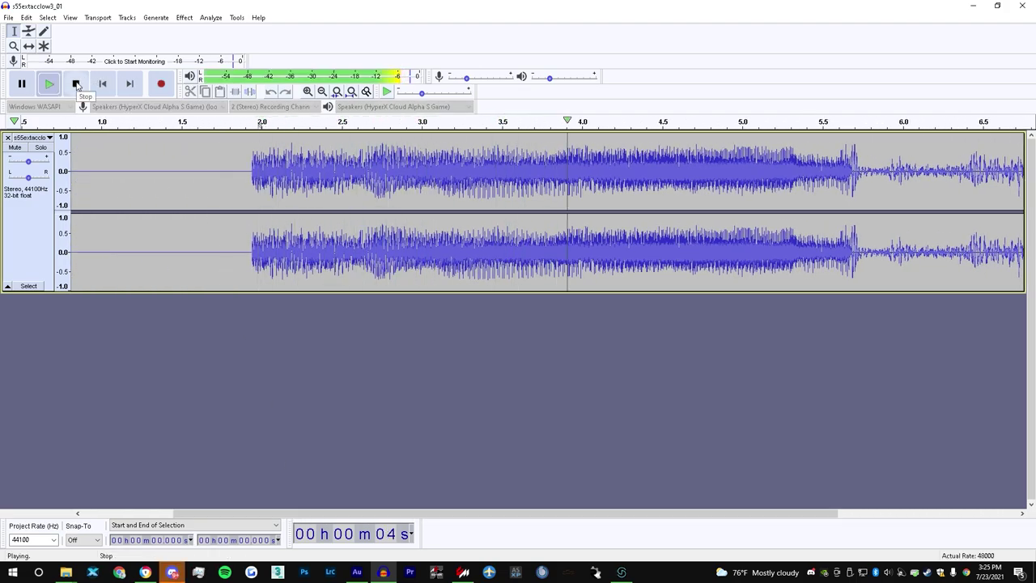
pyautogui.click(76, 84)
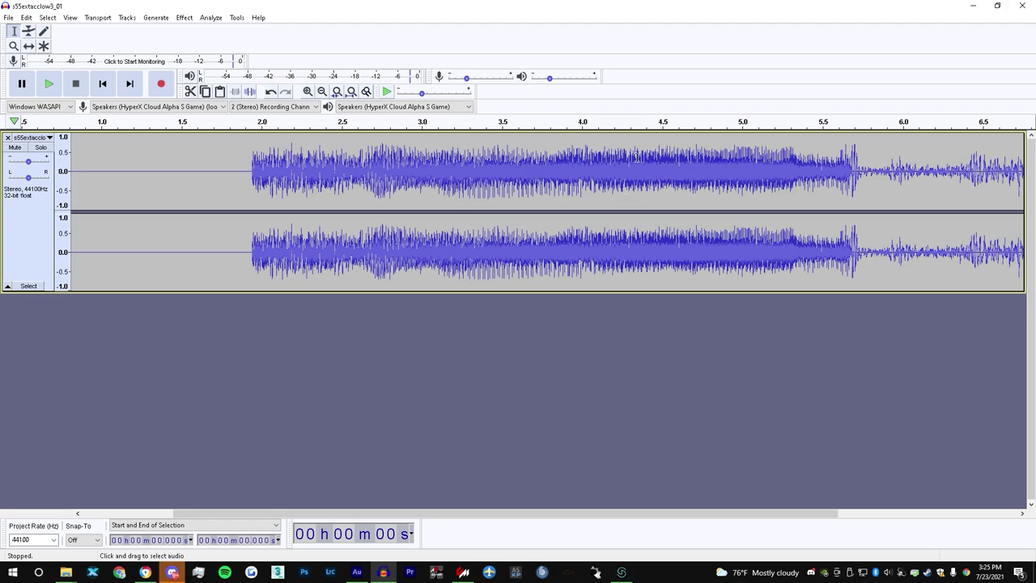
# - Delete the first 2.662 s of the exhaust recording and play back what remains from the start
pyautogui.moveTo(375, 168); pyautogui.dragTo(57, 167)
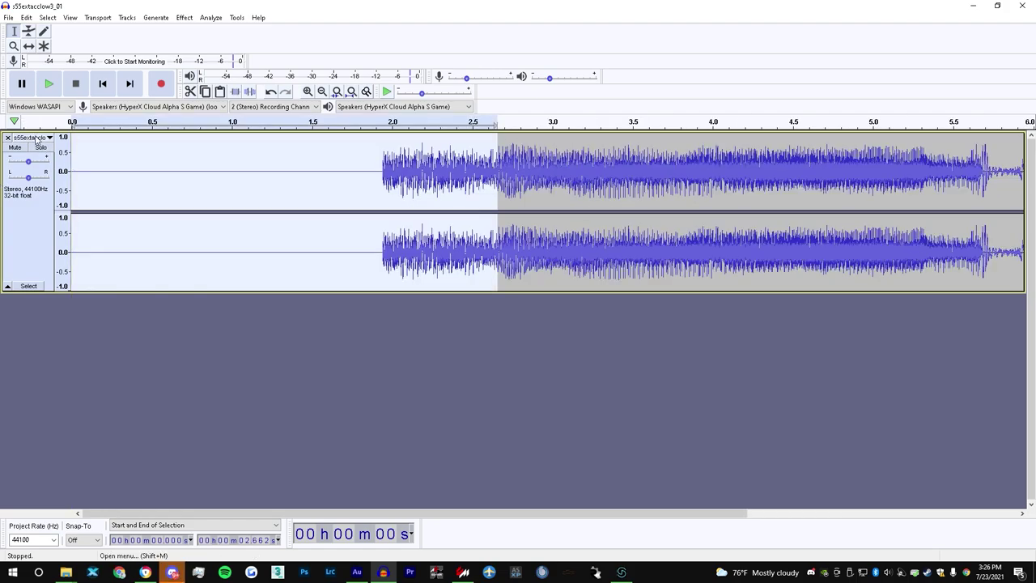
pyautogui.press('Delete')
pyautogui.press('space')
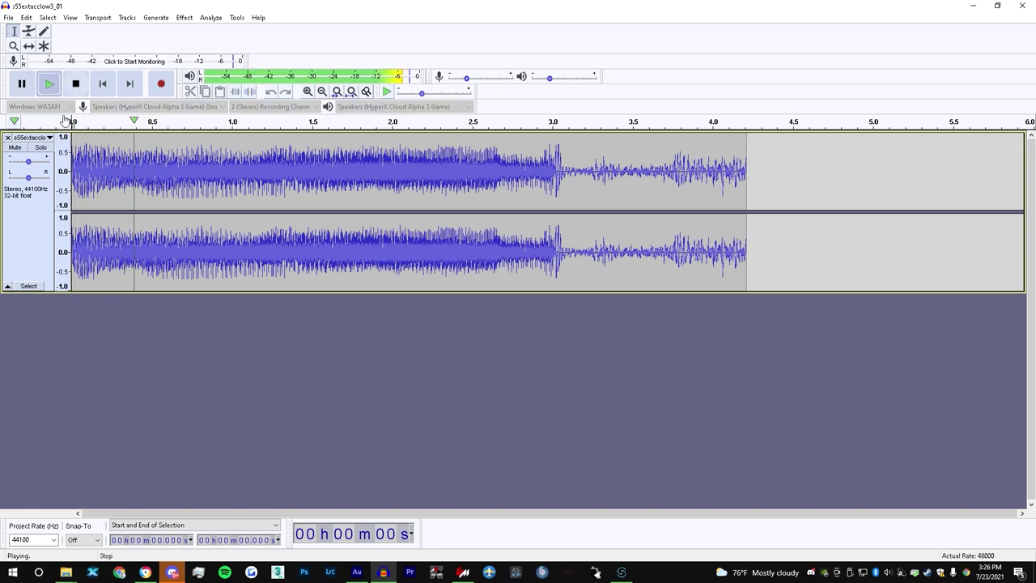
pyautogui.press('space')
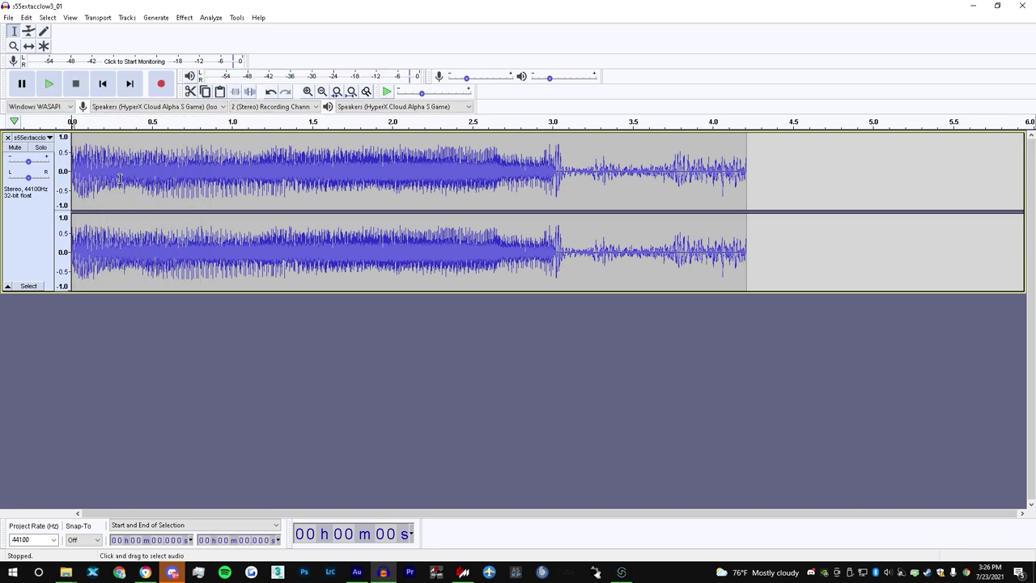
# - Cut about another 0.25 s off the beginning of the recording and listen to the new start
pyautogui.moveTo(113, 178); pyautogui.dragTo(66, 170)
pyautogui.press('Delete')
pyautogui.press('space')
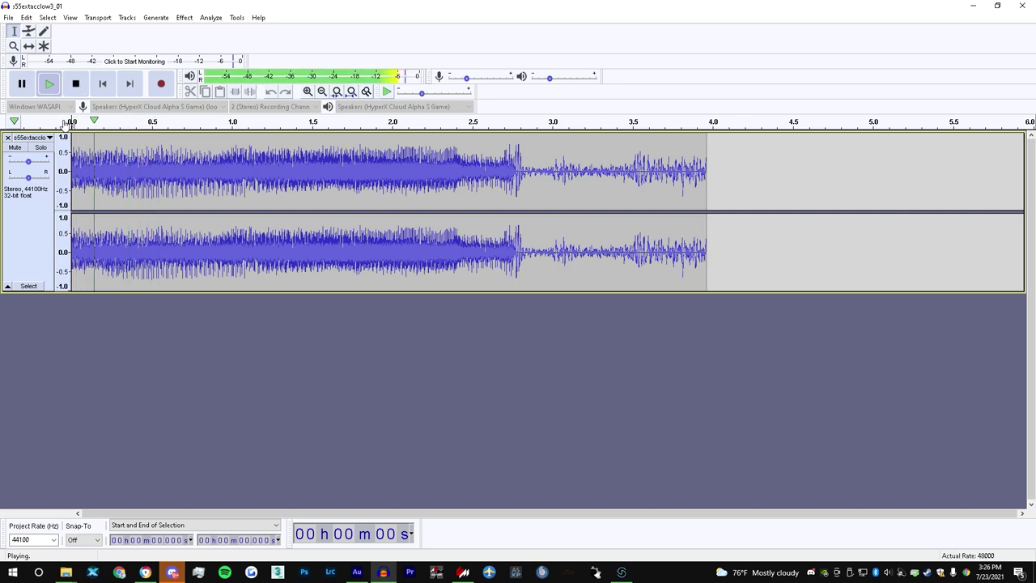
pyautogui.click(76, 84)
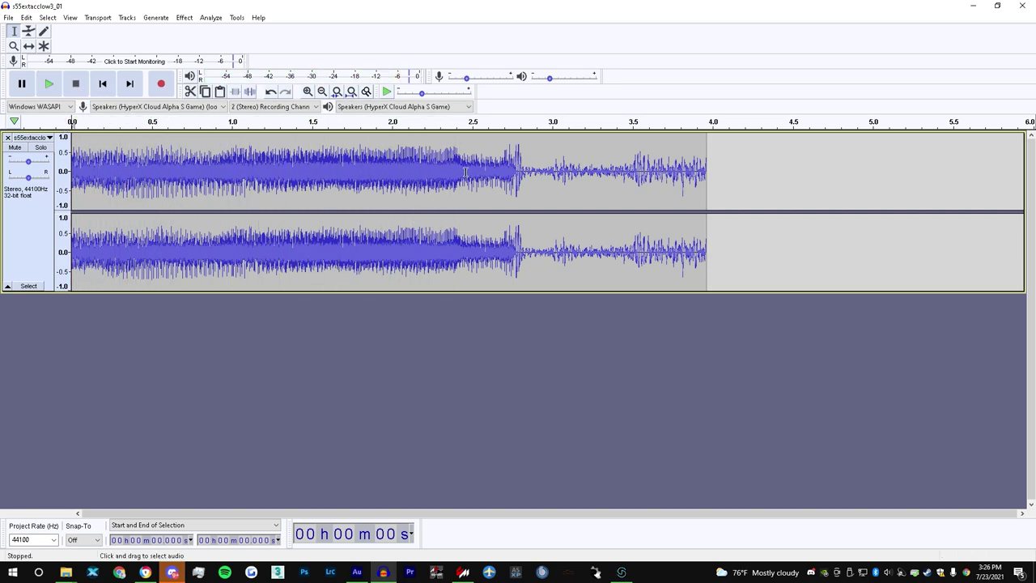
# - Delete everything after 2.386 s in the recording and play the trimmed clip
pyautogui.moveTo(453, 170); pyautogui.dragTo(827, 187)
pyautogui.press('Delete')
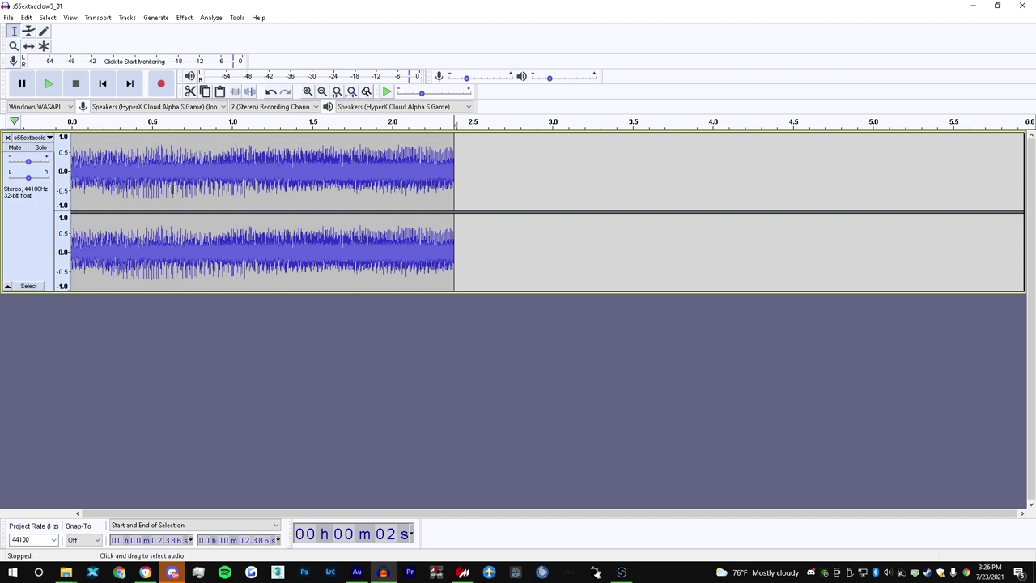
pyautogui.click(53, 125)
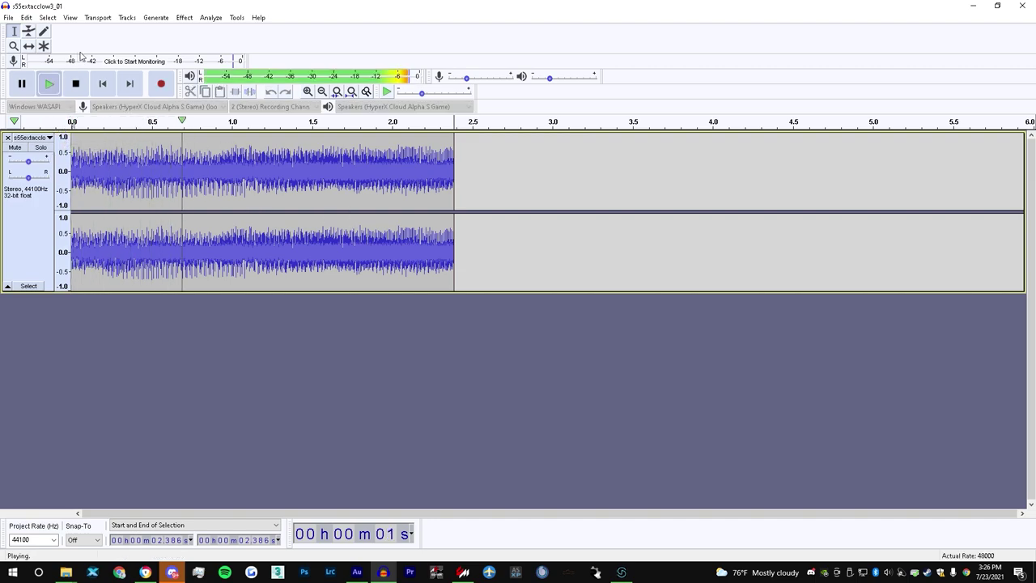
pyautogui.click(79, 84)
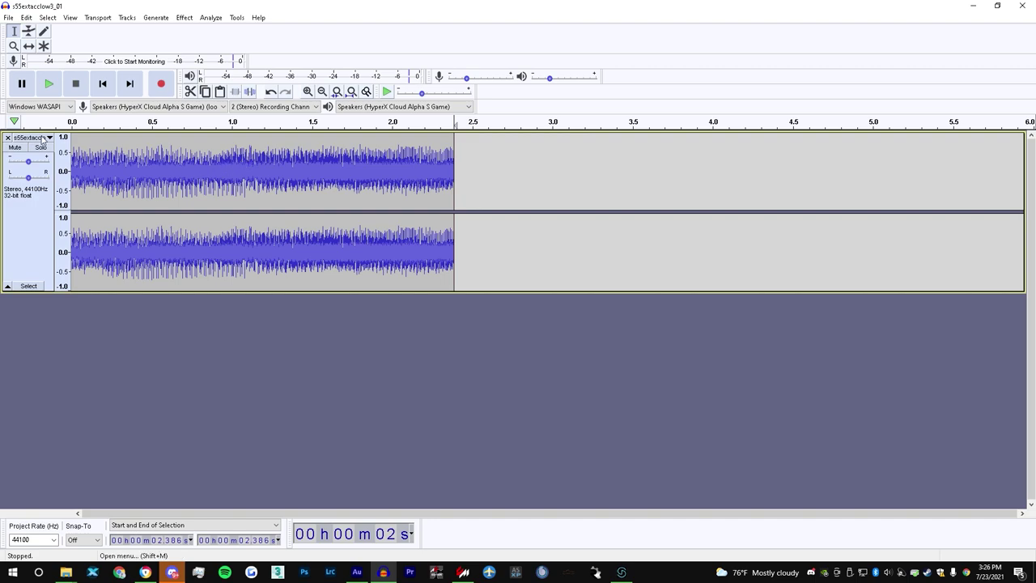
# - Try cutting the clip off at 1.084 s, undo the cut, and replay the clip from the start
pyautogui.moveTo(245, 165); pyautogui.dragTo(555, 167)
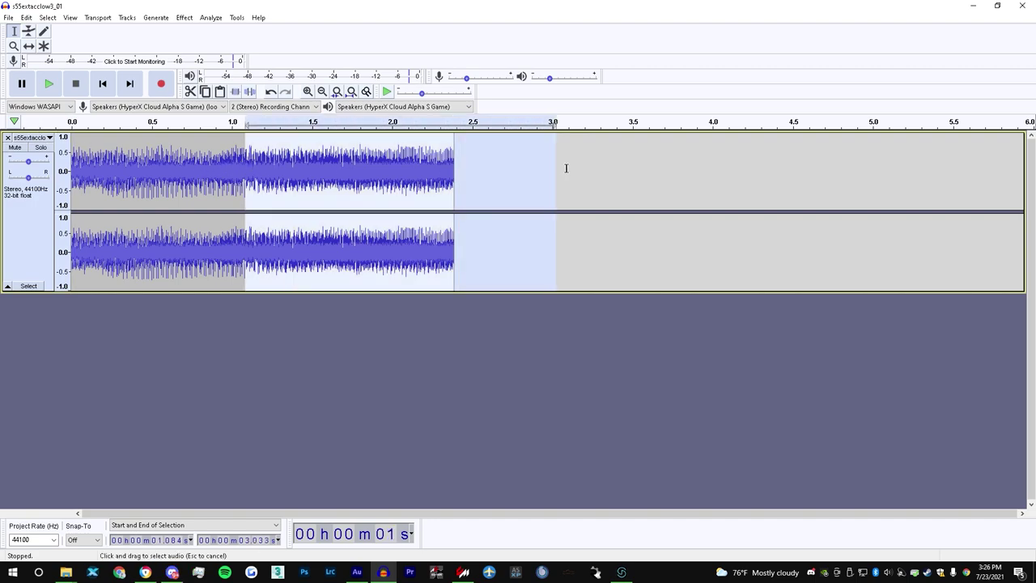
pyautogui.press('Delete')
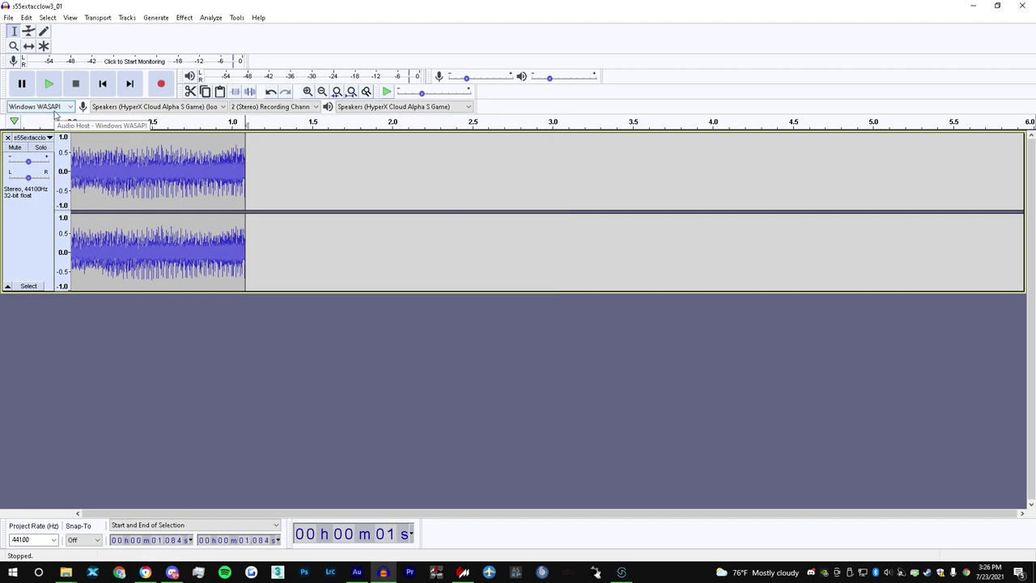
pyautogui.hotkey('ctrl', 'z')
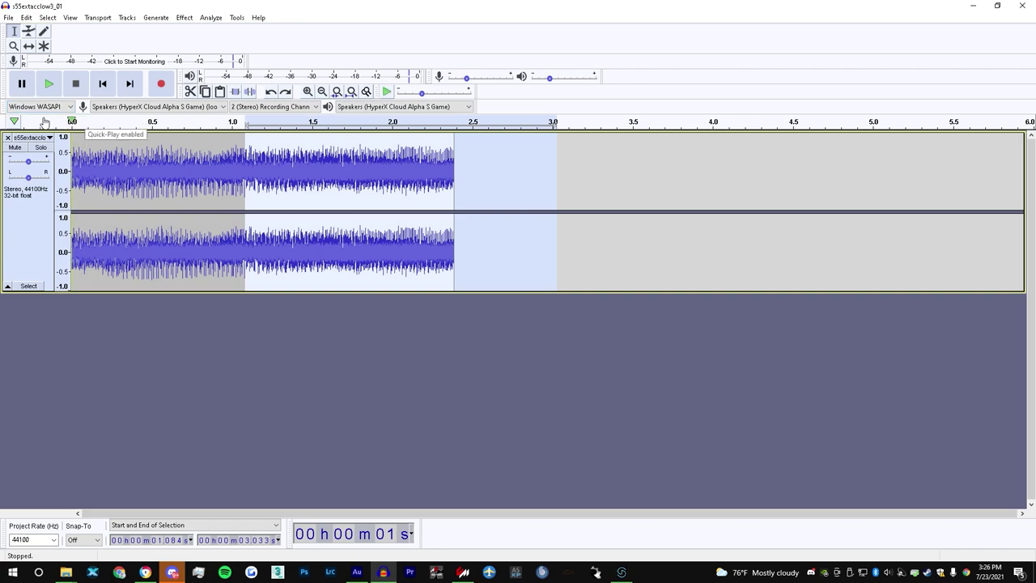
pyautogui.click(50, 128)
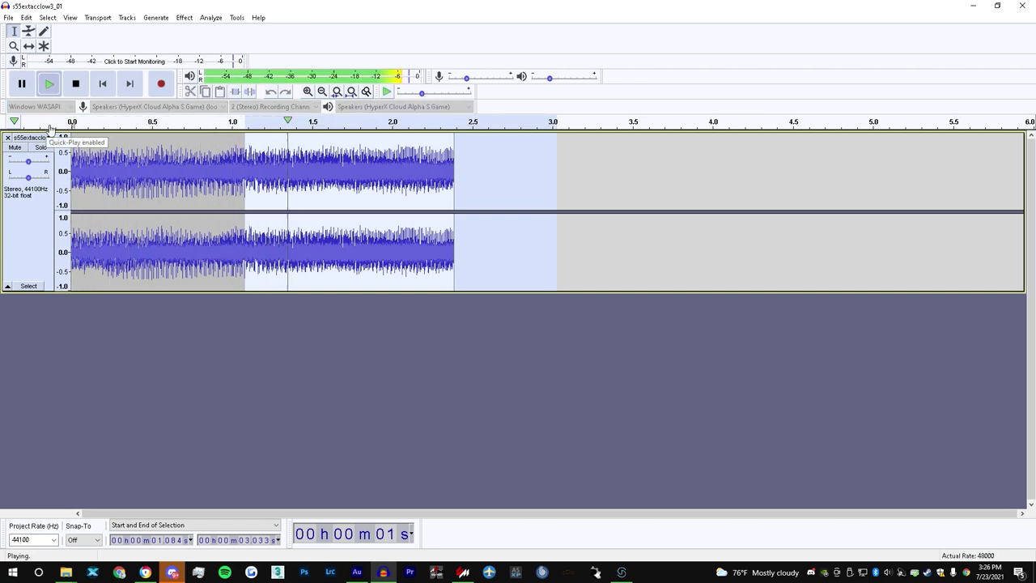
pyautogui.click(75, 83)
pyautogui.press('space')
pyautogui.click(75, 83)
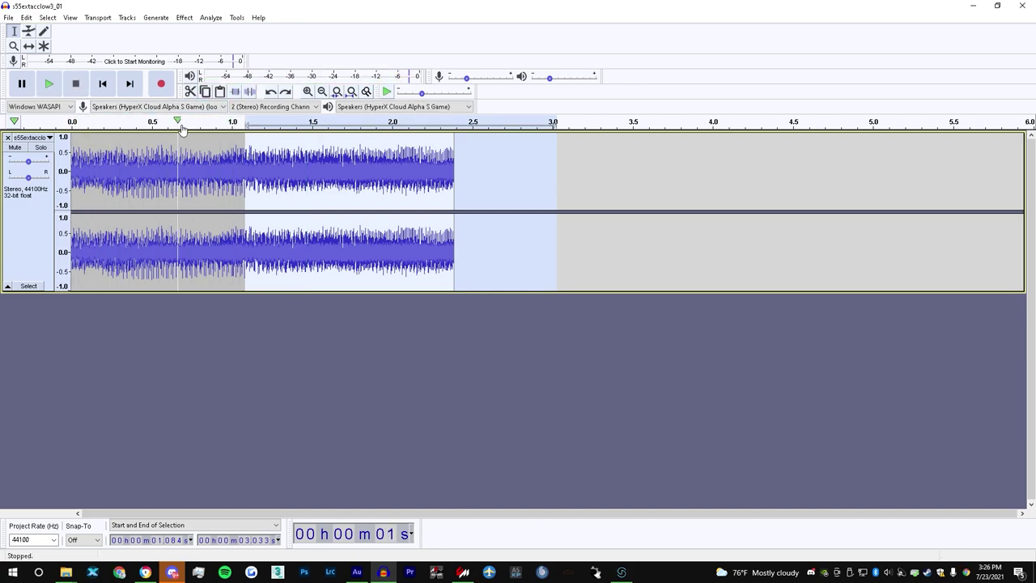
# - Delete the audio from 0.902 s to the clip's end and play the remaining part
pyautogui.click(233, 157)
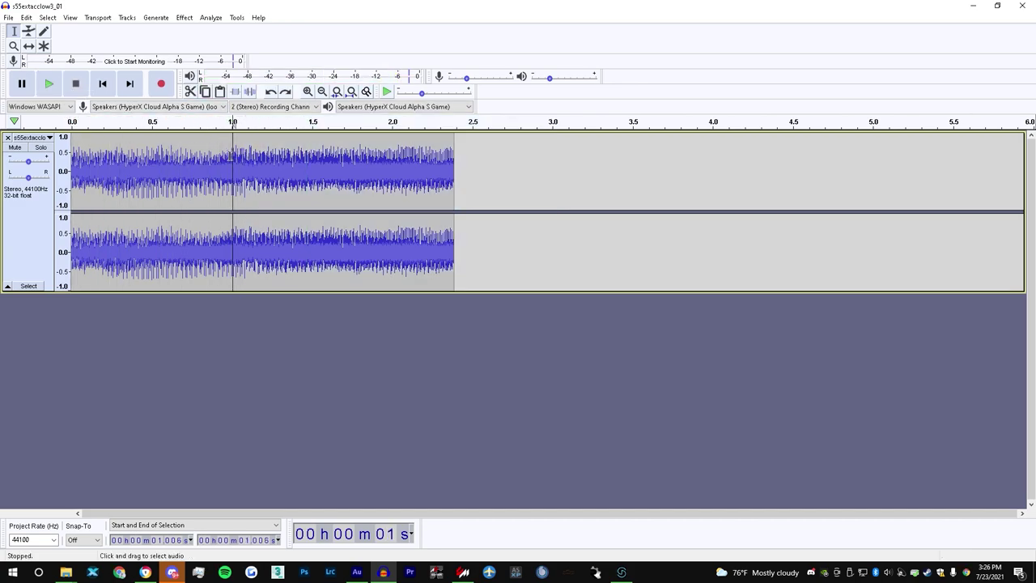
pyautogui.click(216, 163)
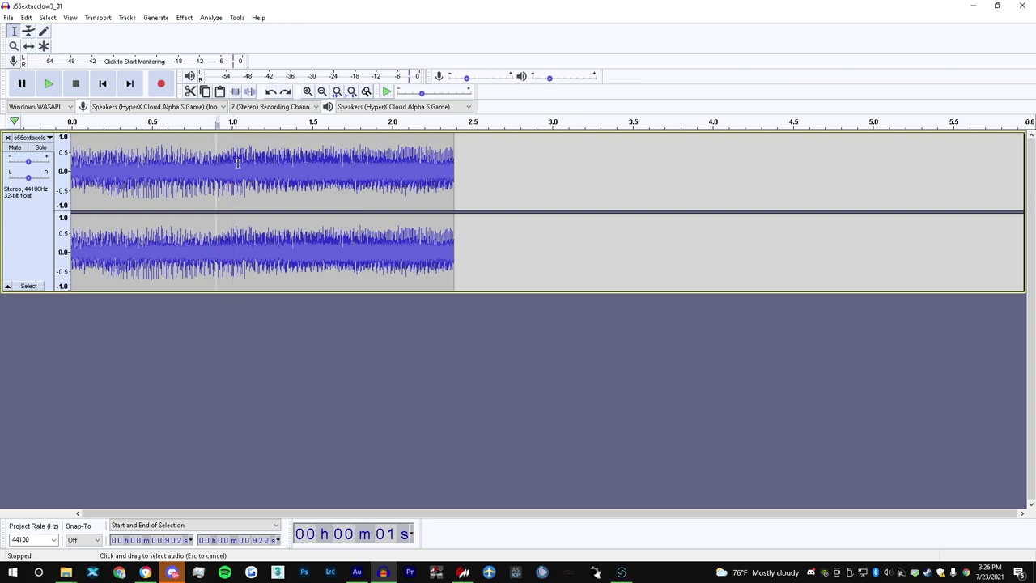
pyautogui.moveTo(230, 162); pyautogui.dragTo(499, 181)
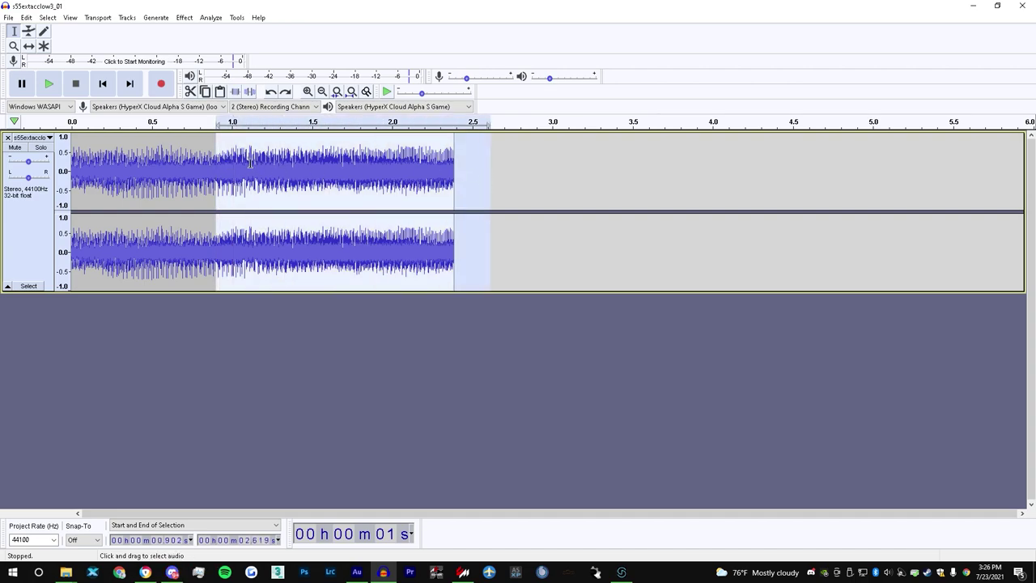
pyautogui.press('Delete')
pyautogui.click(72, 121)
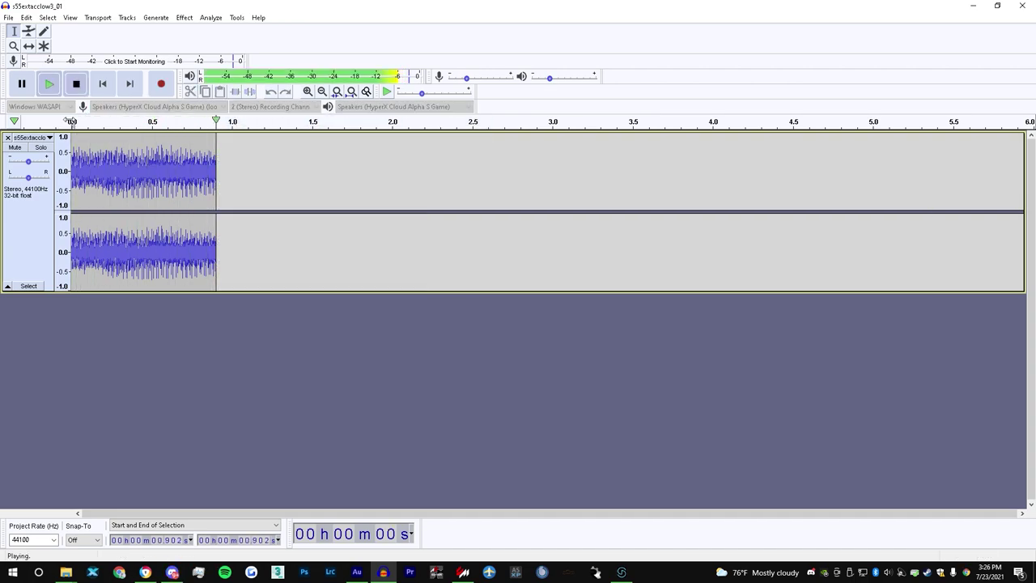
# - Replay the shortened clip from its start several times and slightly lower the track's gain
pyautogui.click(71, 122)
pyautogui.click(71, 121)
pyautogui.click(67, 121)
pyautogui.moveTo(29, 162); pyautogui.dragTo(25, 163)
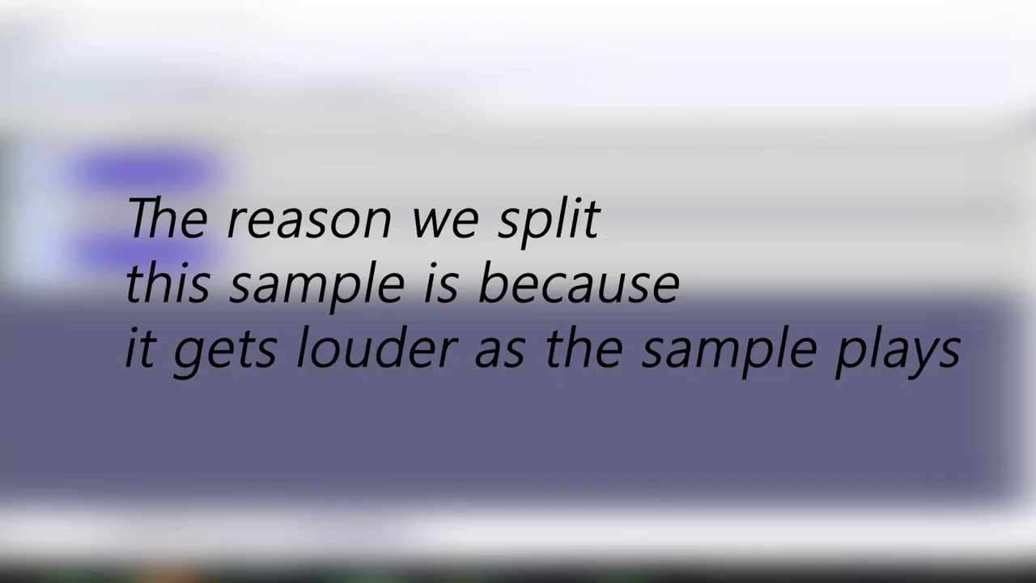
# - Play the doubled clip from the start and export it as s55extaccmidnew_01.wav in signed 16-bit PCM with empty metadata
pyautogui.click(68, 121)
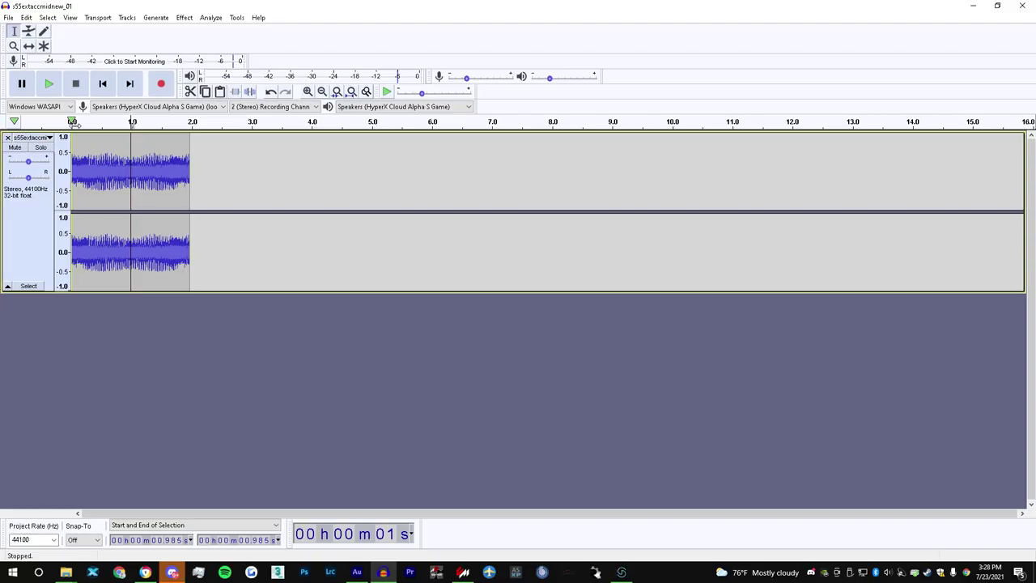
pyautogui.click(73, 123)
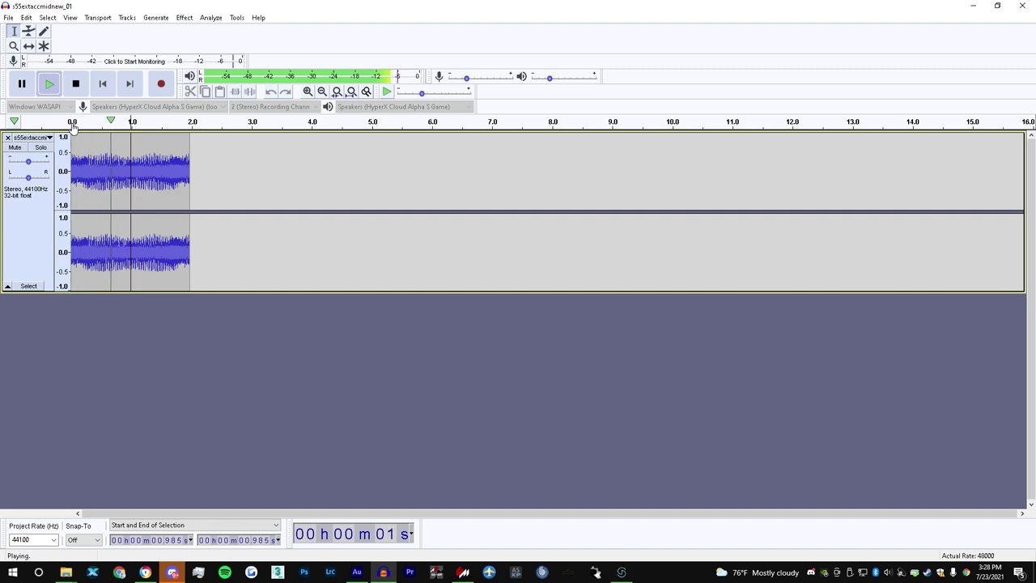
pyautogui.click(8, 17)
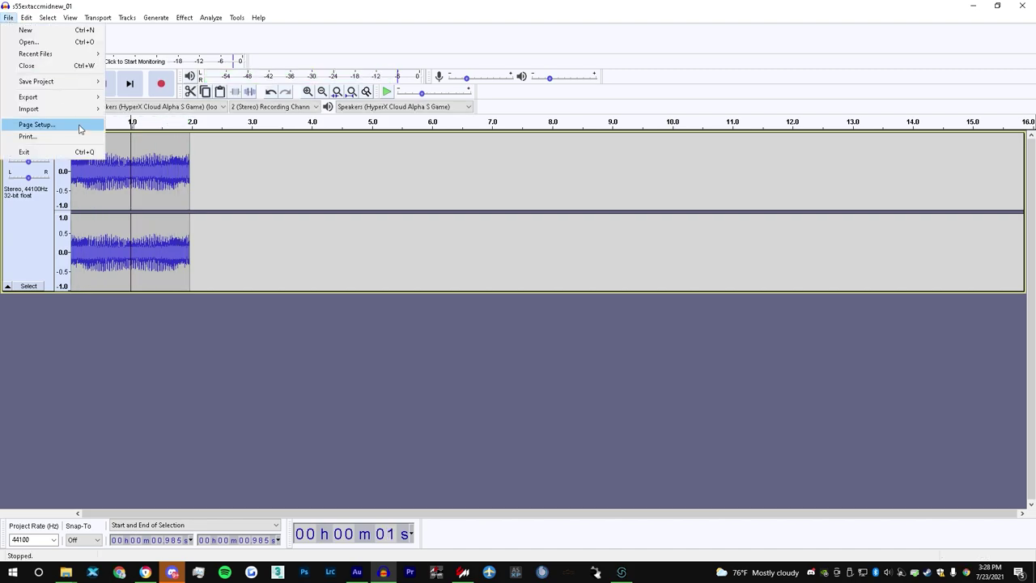
pyautogui.moveTo(81, 98)
pyautogui.click(124, 109)
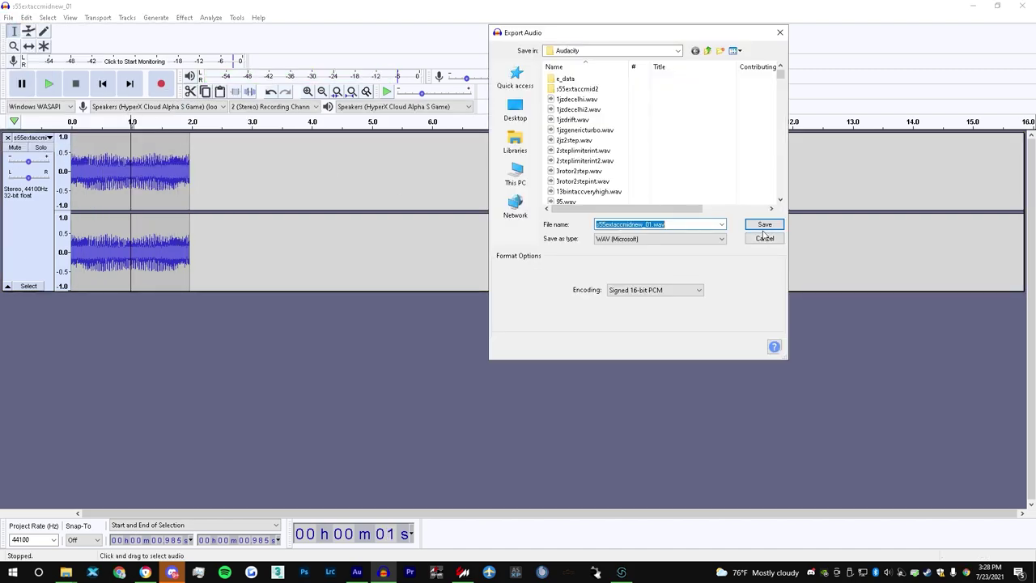
pyautogui.click(765, 226)
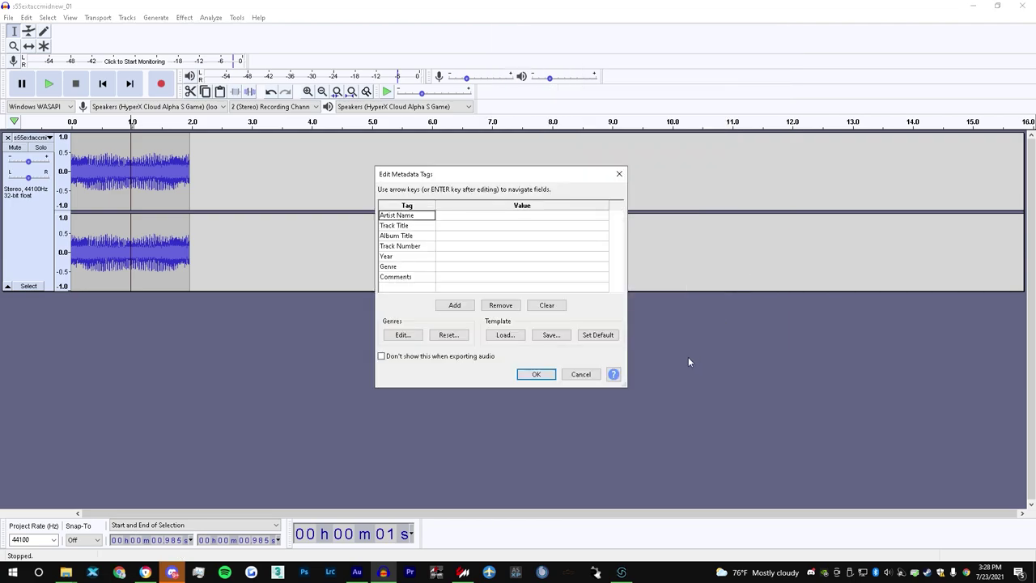
pyautogui.click(553, 376)
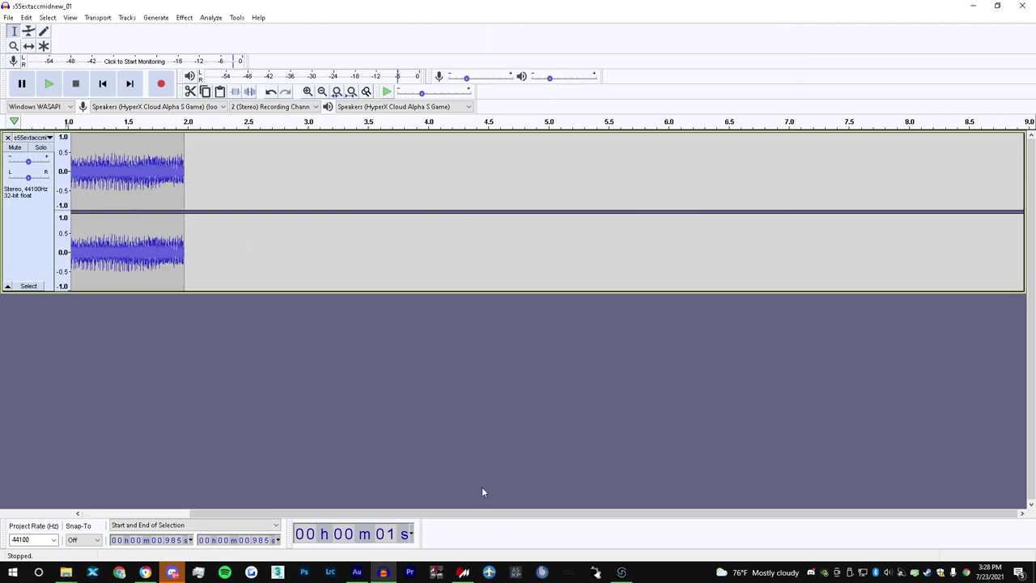
# - Step back through the edit history until the original recording's audio after 0.902 s is restored
pyautogui.moveTo(441, 513); pyautogui.dragTo(328, 515)
pyautogui.hotkey('ctrl', 'z')
pyautogui.hotkey('ctrl', 'z')
pyautogui.hotkey('ctrl', 'z')
pyautogui.hotkey('ctrl', 'z')
pyautogui.hotkey('ctrl', 'y')
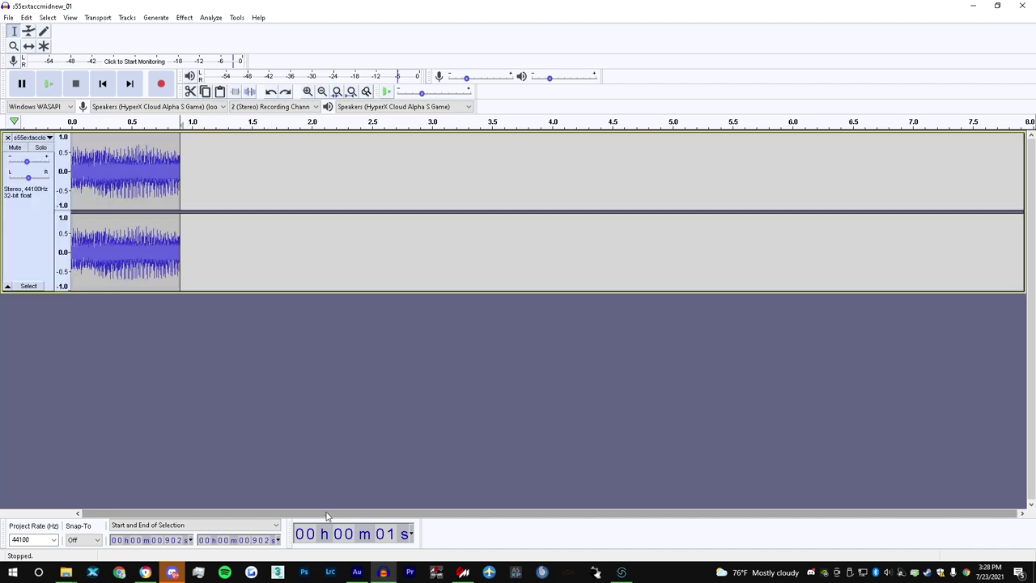
pyautogui.hotkey('ctrl', 'y')
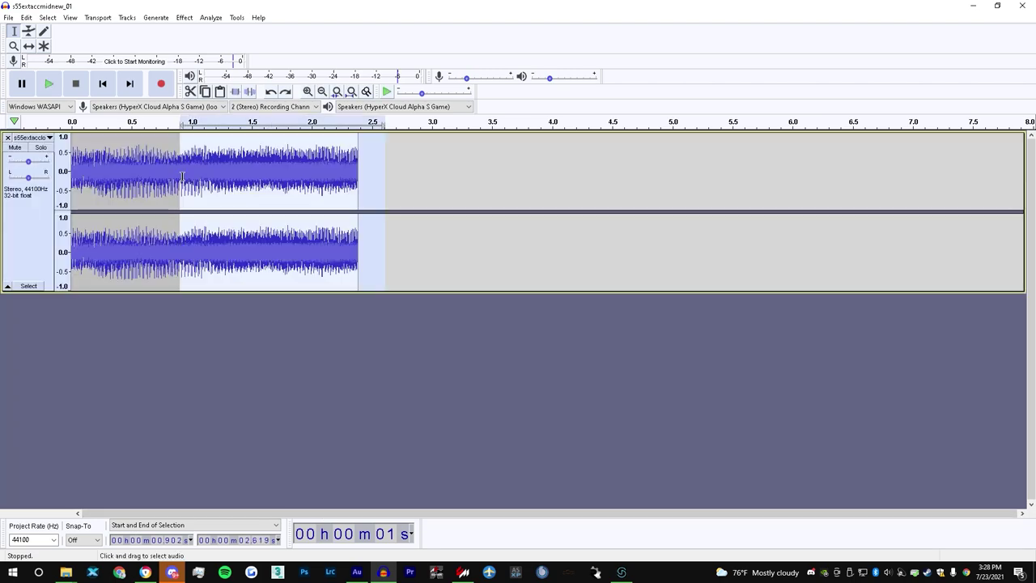
# - Delete the first 0.903 s of the restored clip and play the louder second part
pyautogui.click(172, 146)
pyautogui.moveTo(179, 150); pyautogui.dragTo(1, 161)
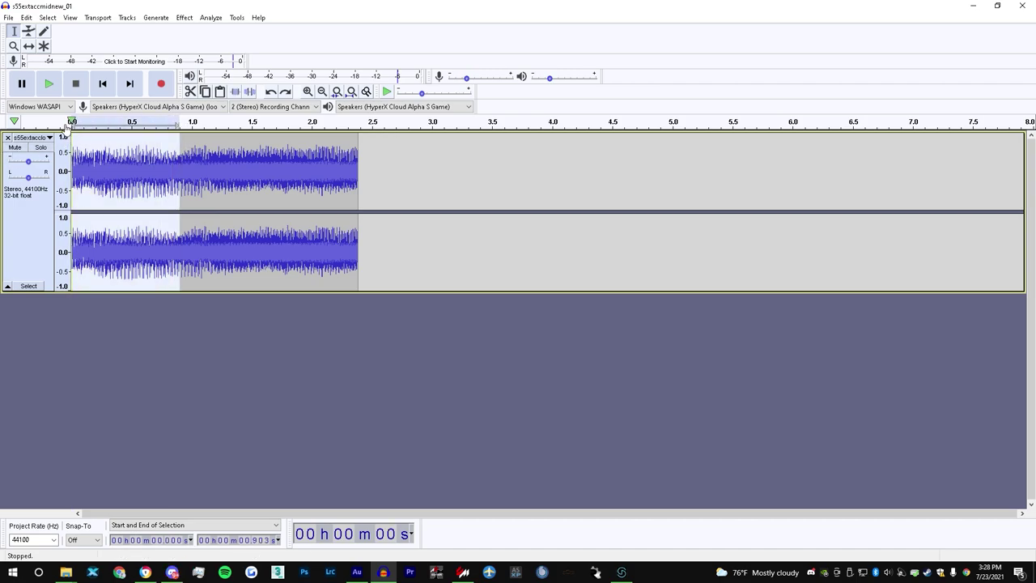
pyautogui.press('Delete')
pyautogui.press('space')
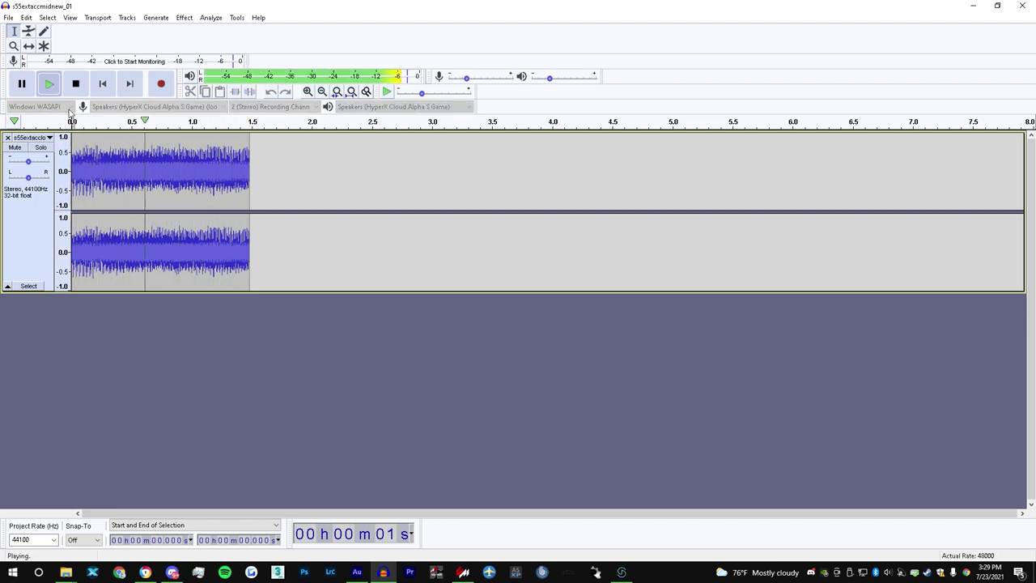
pyautogui.click(81, 84)
# - Trim the end of the second part at about 1.38 s and play it back
pyautogui.moveTo(237, 160); pyautogui.dragTo(278, 160)
pyautogui.press('Delete')
pyautogui.press('space')
# - Lower the track's gain slightly and export the clip under the name s55extaccmidnew2
pyautogui.moveTo(28, 162); pyautogui.dragTo(27, 162)
pyautogui.hotkey('ctrl', 'shift', 'e')
pyautogui.write('s55extaccmidnew2')
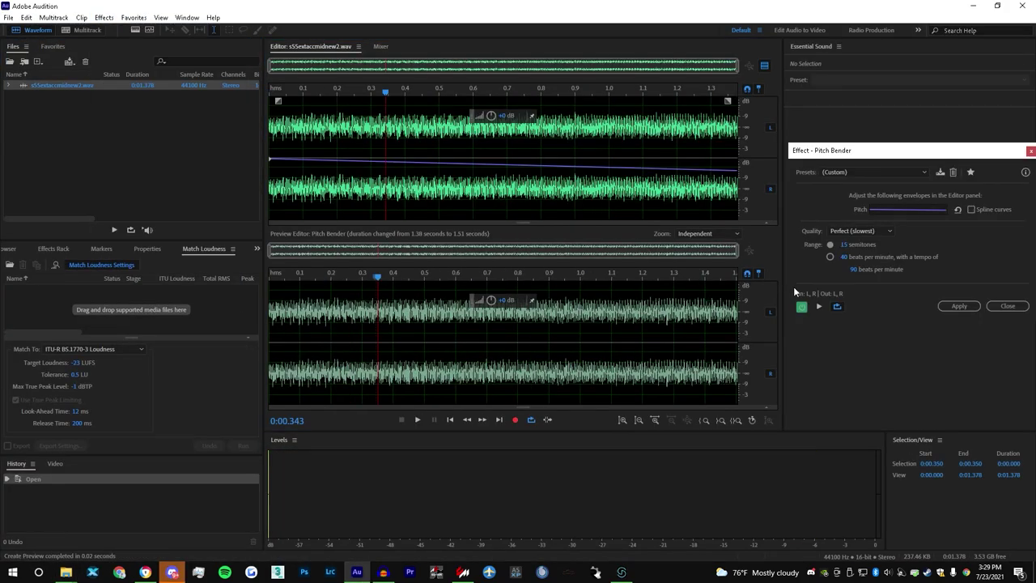
# - In Adobe Audition, adjust the end point of s55extaccmidnew2.wav's Pitch Bender envelope to flatten the pitch, previewing the effect after each change
pyautogui.click(819, 306)
pyautogui.moveTo(736, 170); pyautogui.dragTo(737, 174)
pyautogui.click(819, 306)
pyautogui.click(819, 306)
pyautogui.click(818, 306)
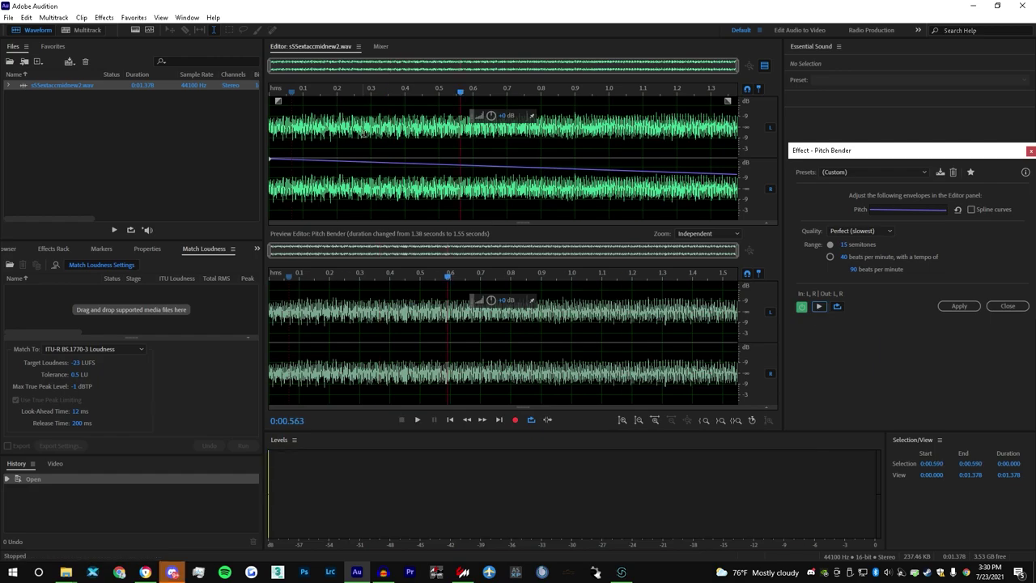
pyautogui.click(819, 306)
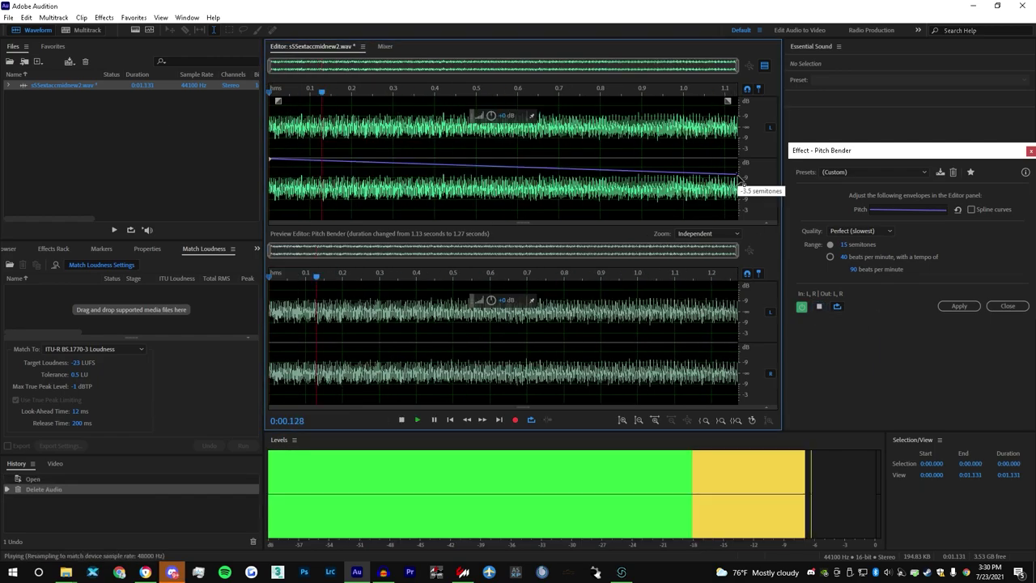
pyautogui.moveTo(736, 176); pyautogui.dragTo(737, 168)
pyautogui.click(819, 305)
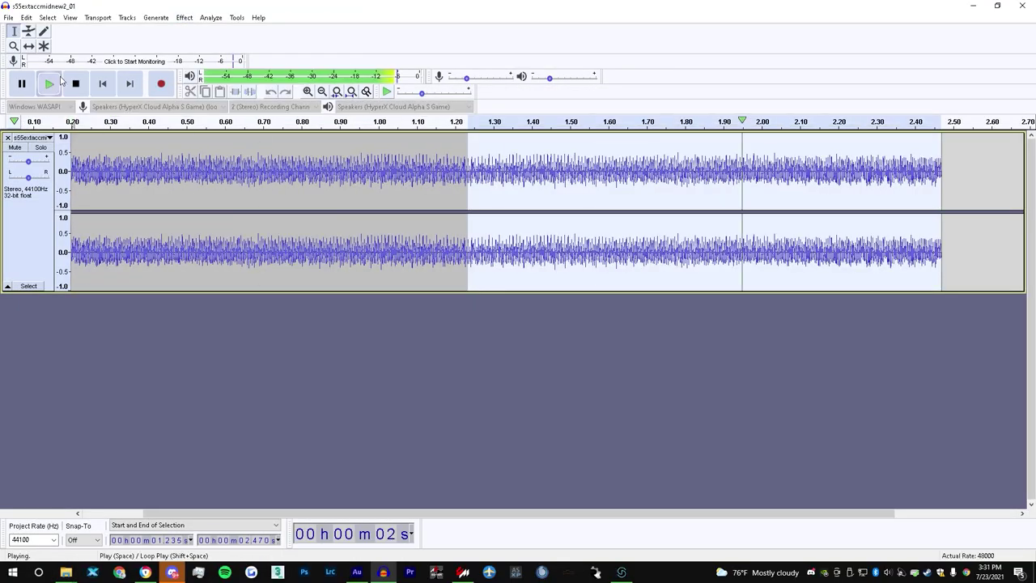
# - Back in Audacity, examine the waveform at the join between the two halves of s55extaccmidnew2_01, at about 1.235 s
pyautogui.scroll(8, 468, 178)
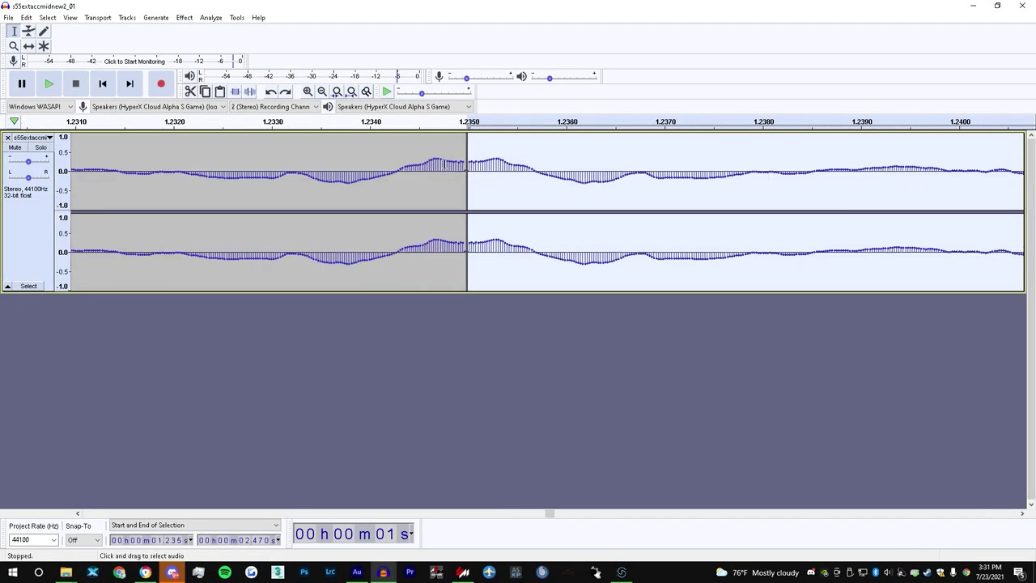
pyautogui.moveTo(437, 177); pyautogui.dragTo(499, 175)
pyautogui.click(467, 178)
pyautogui.scroll(-11, 468, 178)
pyautogui.moveTo(673, 519); pyautogui.dragTo(619, 520)
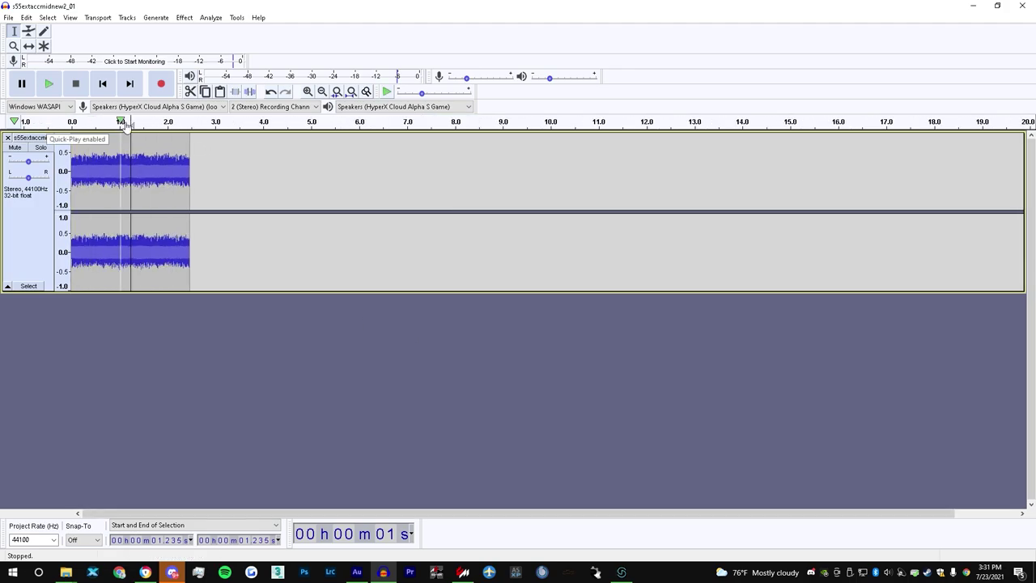
# - Play the doubled s55extaccmidnew2_01 clip from its start to check how smoothly it loops
pyautogui.hotkey('ctrl', '1')
pyautogui.hotkey('ctrl', '1')
pyautogui.hotkey('ctrl', '1')
pyautogui.hotkey('ctrl', '1')
pyautogui.hotkey('ctrl', '1')
pyautogui.hotkey('ctrl', '1')
pyautogui.hotkey('ctrl', '1')
pyautogui.hotkey('ctrl', '1')
pyautogui.hotkey('ctrl', '1')
pyautogui.hotkey('ctrl', '1')
pyautogui.hotkey('ctrl', '1')
pyautogui.hotkey('ctrl', '1')
pyautogui.scroll(-10, 289, 190)
pyautogui.click(71, 121)
pyautogui.press('space')
# - Select the samples at the loop join from 1.234 s to 1.235 s and replay the clip from the start
pyautogui.scroll(6, 309, 185)
pyautogui.scroll(3, 335, 185)
pyautogui.moveTo(365, 175); pyautogui.dragTo(440, 175)
pyautogui.scroll(-9, 412, 175)
pyautogui.click(67, 122)
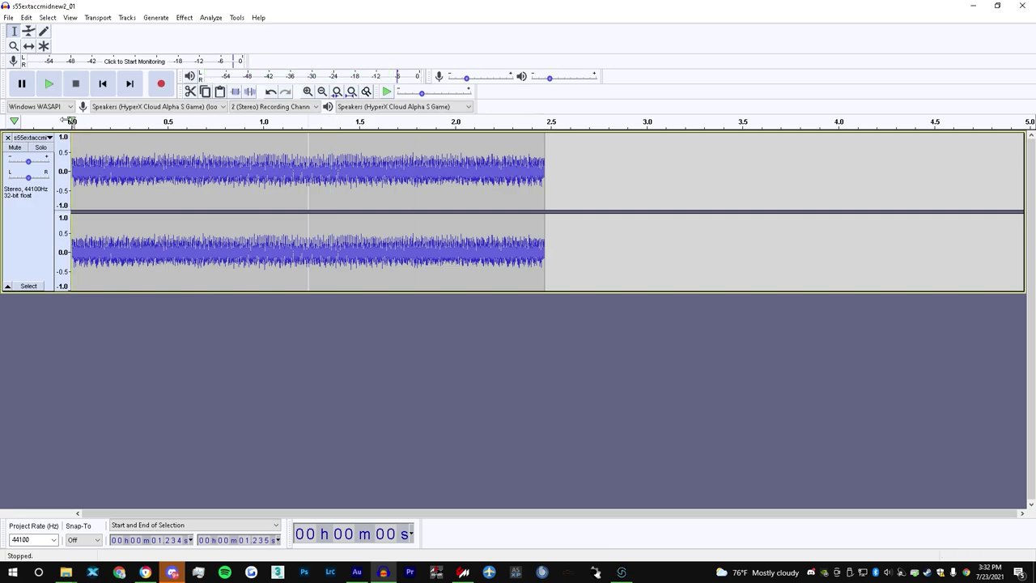
# - Replay the clip to check the loop join, and export it as s55extaccmidnew2_01.wav
pyautogui.click(305, 178)
pyautogui.press('space')
pyautogui.click(8, 17)
pyautogui.moveTo(72, 97)
pyautogui.click(142, 109)
pyautogui.press('Return')
# - Switch to FMOD Studio and audition the playing engine_int event while sweeping rpm to about 4,700
pyautogui.click(622, 572)
pyautogui.moveTo(342, 98); pyautogui.dragTo(462, 98)
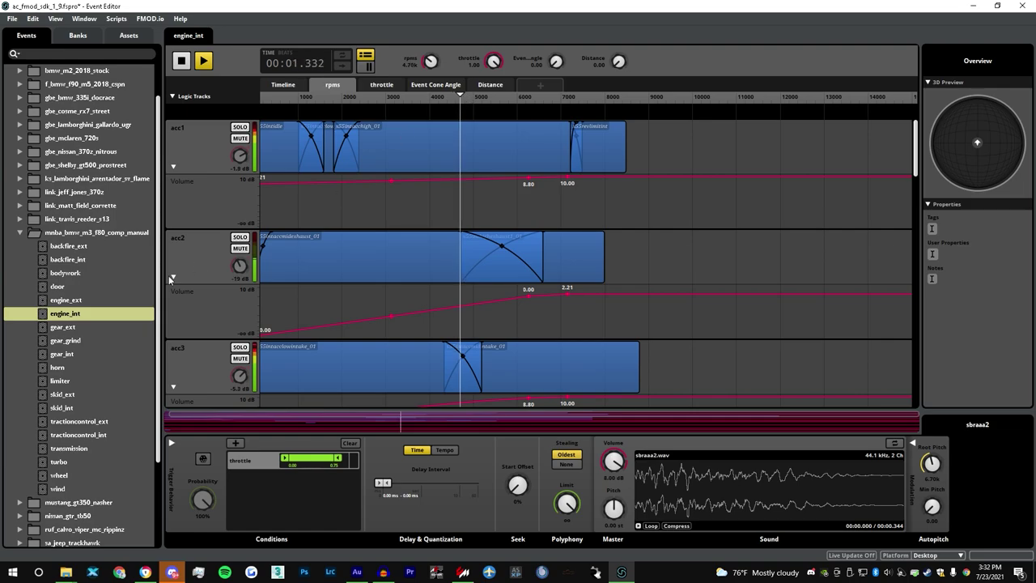
# - Open engine_ext and place s55extaccmidnew_01.wav from the Audacity folder on track acc1 at about 15,800 rpm, with looping enabled
pyautogui.click(114, 301)
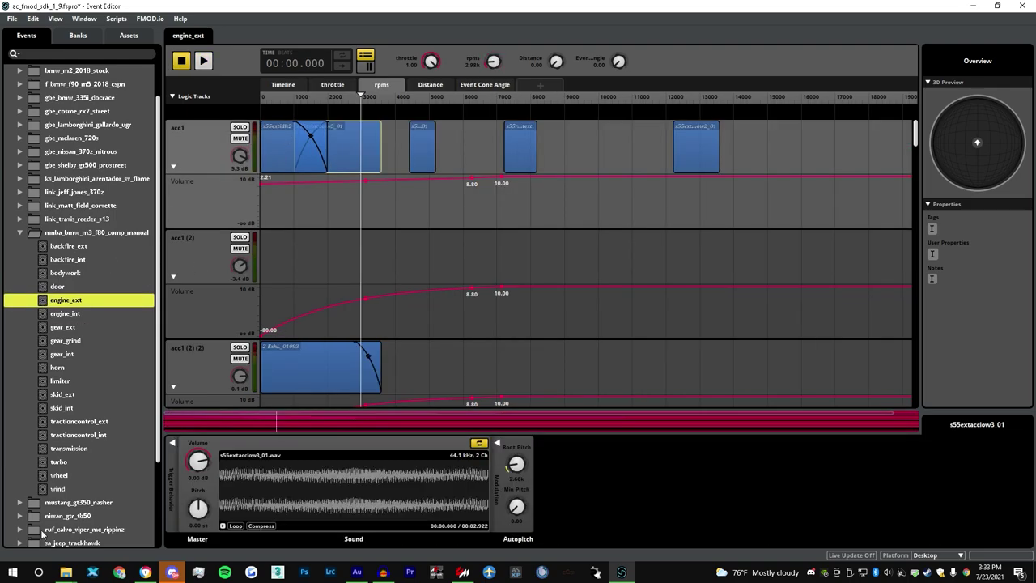
pyautogui.moveTo(66, 572)
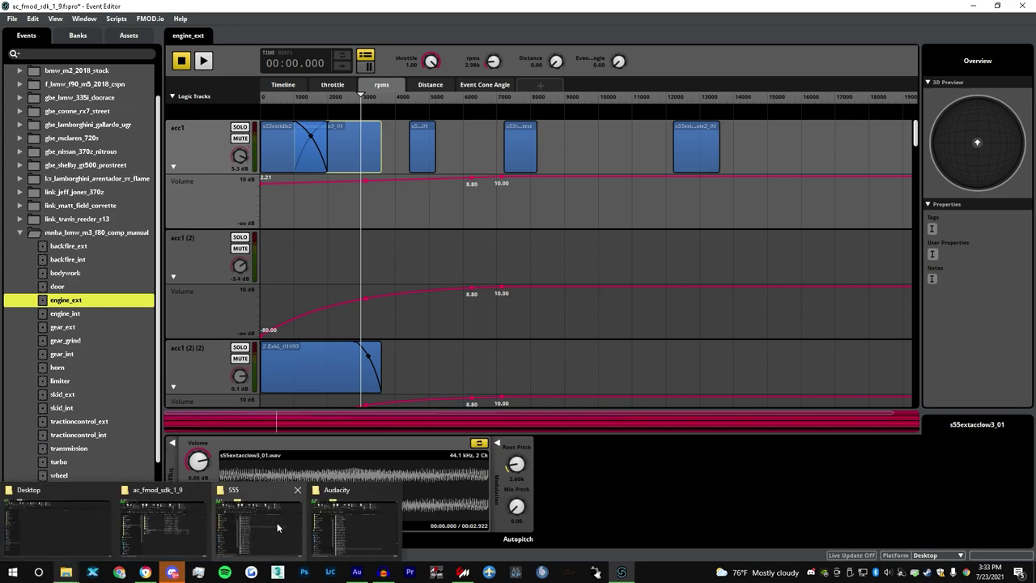
pyautogui.click(349, 526)
pyautogui.moveTo(388, 418); pyautogui.dragTo(804, 145)
pyautogui.click(386, 429)
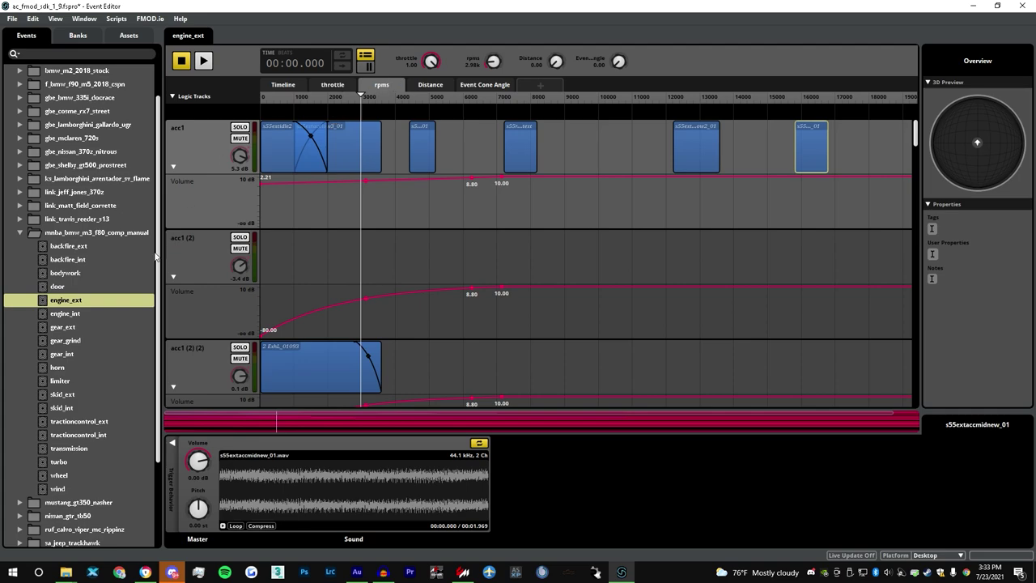
# - Play engine_int for comparison and sweep its rpm down to about 3,600
pyautogui.click(78, 315)
pyautogui.click(205, 62)
pyautogui.moveTo(458, 96); pyautogui.dragTo(411, 97)
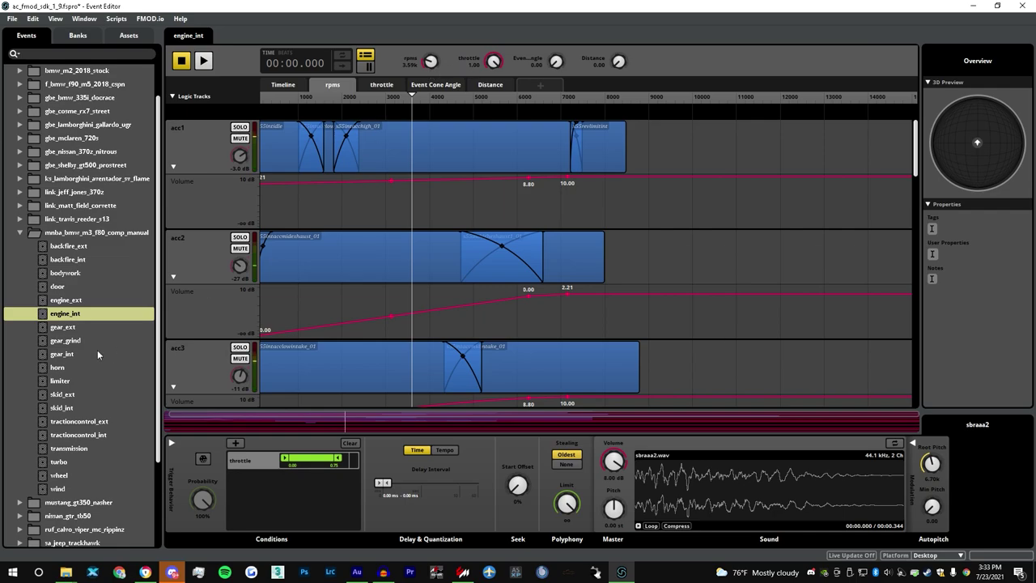
# - In engine_ext, add Autopitch modulation with a 3.60k root pitch to s55extaccmidnew_01 and move the clip to about 3,000–4,000 rpm
pyautogui.click(80, 300)
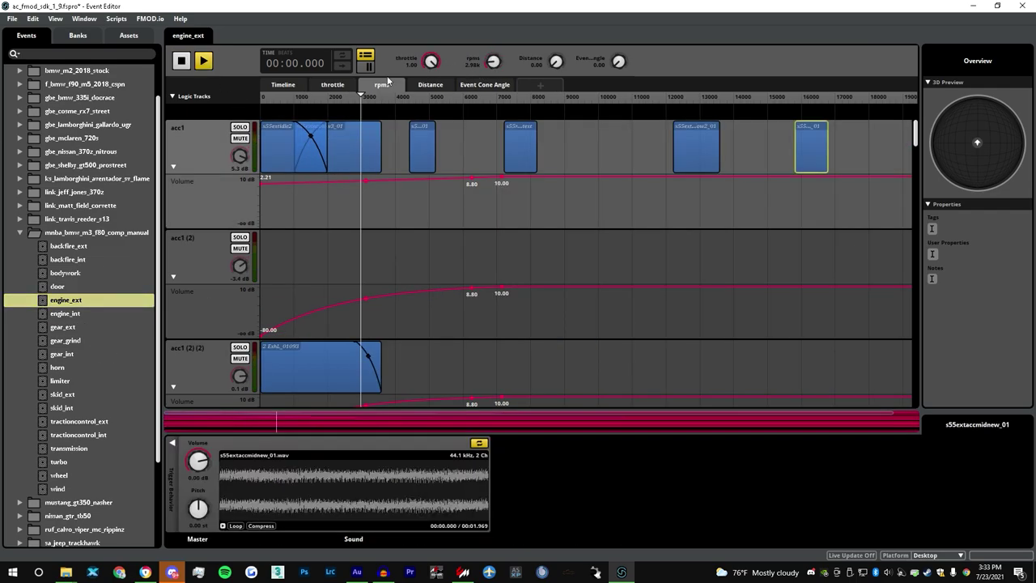
pyautogui.rightClick(199, 510)
pyautogui.moveTo(236, 529)
pyautogui.click(301, 566)
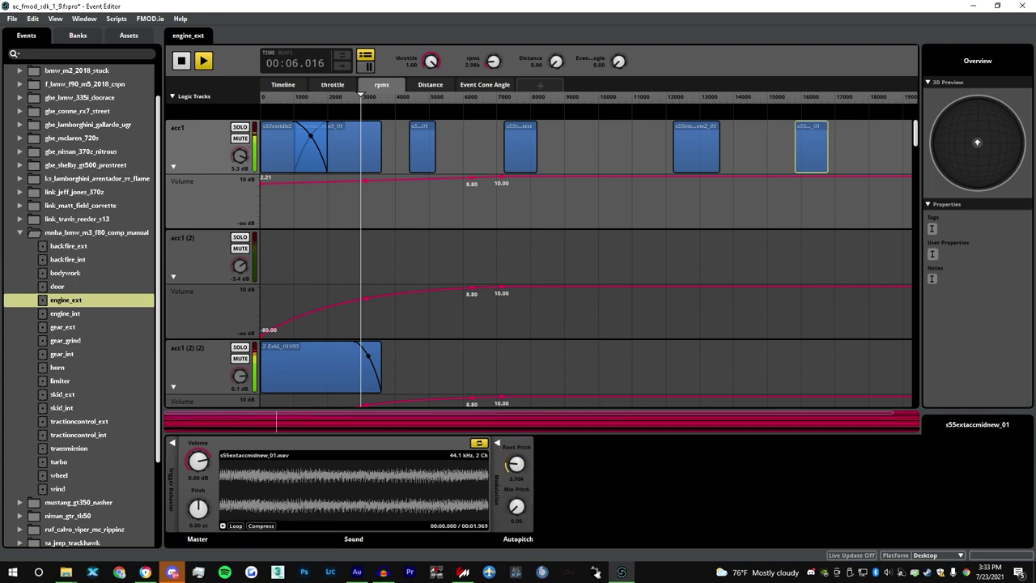
pyautogui.moveTo(810, 154); pyautogui.dragTo(377, 152)
pyautogui.click(373, 97)
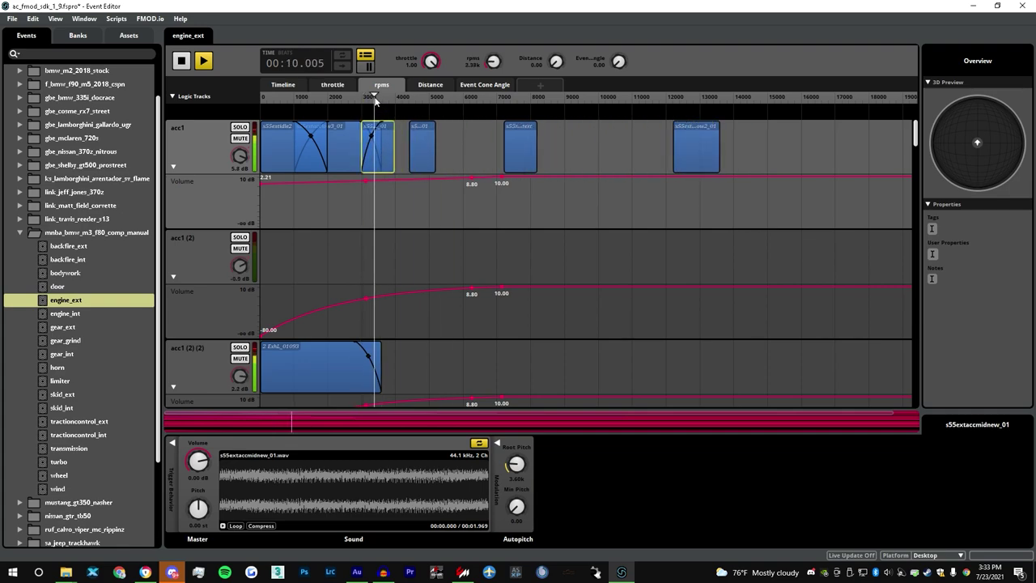
# - Shorten s55extacclow3_01 and 2 ExhL_01093 so both end at about 2,800 rpm, and stop playback
pyautogui.click(341, 127)
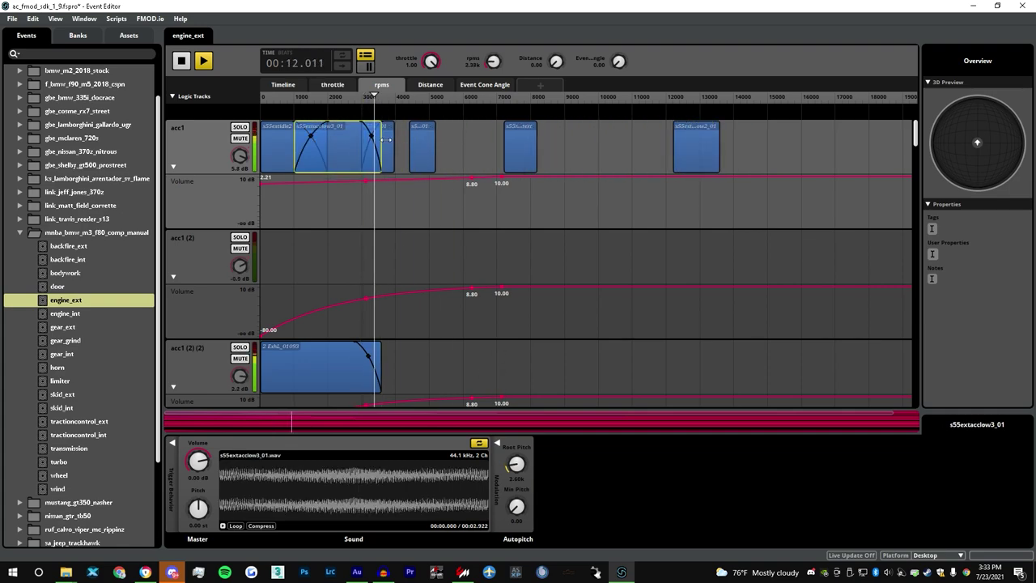
pyautogui.click(372, 380)
pyautogui.moveTo(386, 353); pyautogui.dragTo(357, 351)
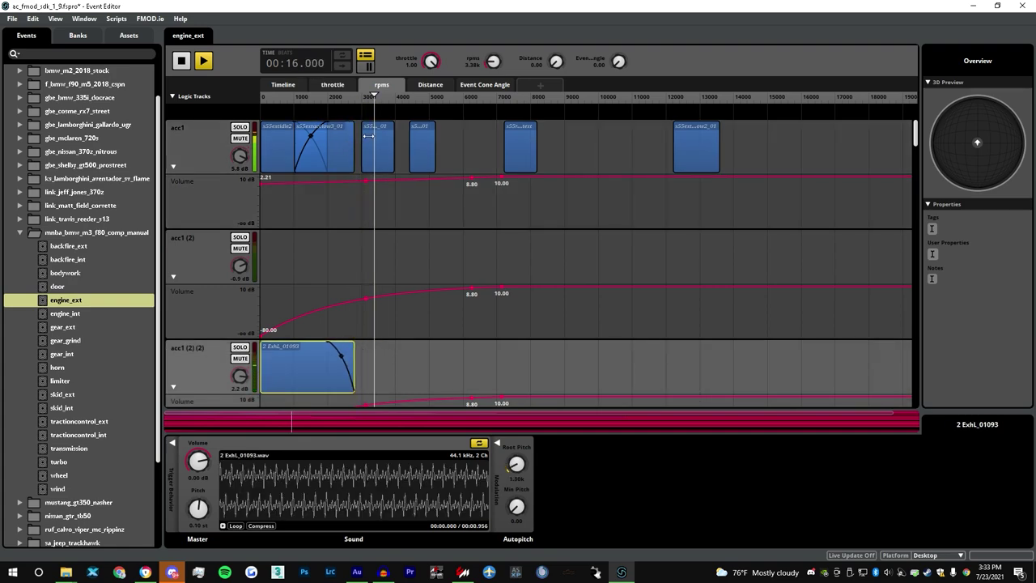
pyautogui.click(189, 68)
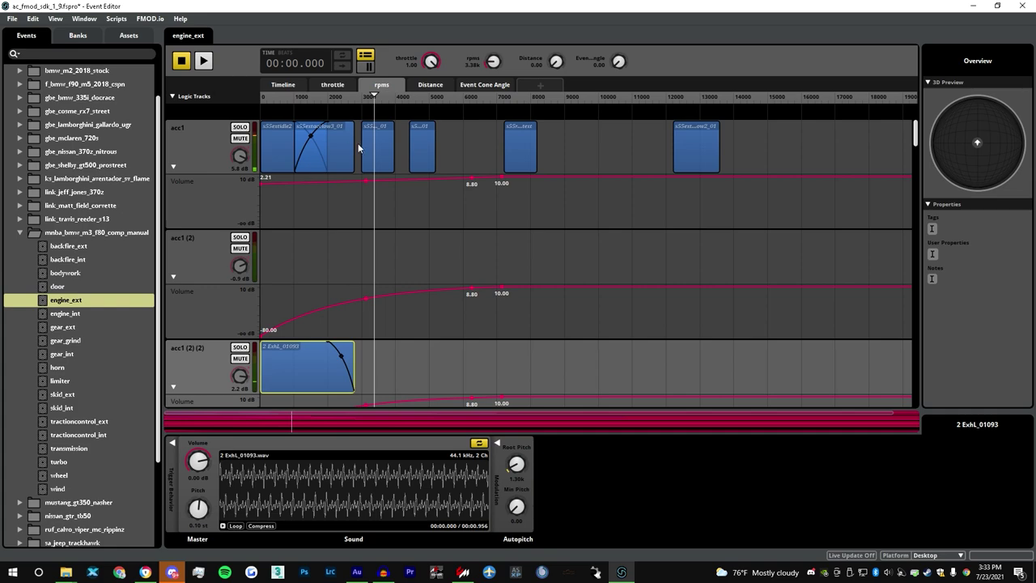
# - Extend the start of s55extaccmidnew_01 down to about 2,200 rpm and audition its crossfade with s55extacclow3_01, soloing acc1
pyautogui.click(335, 130)
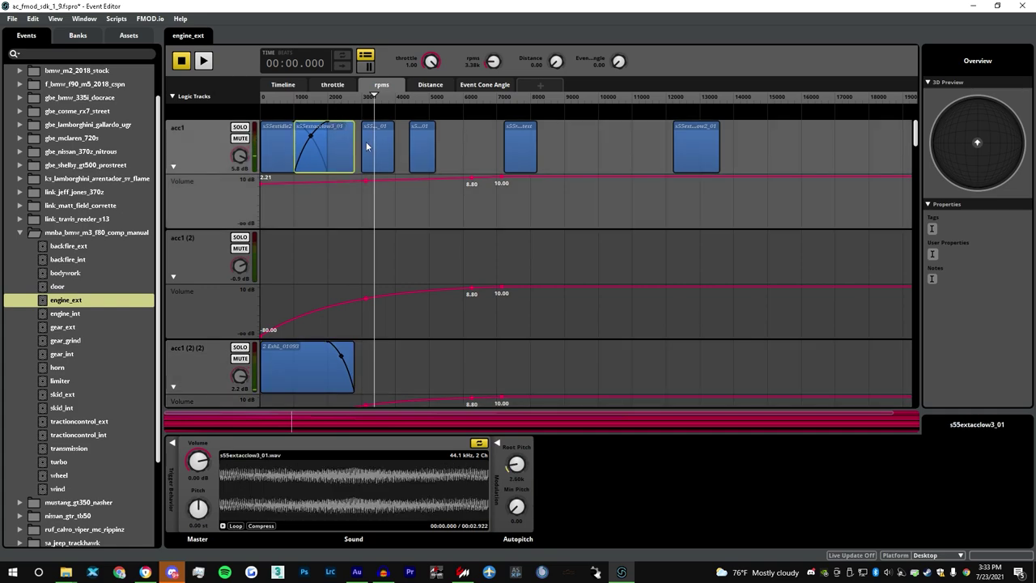
pyautogui.moveTo(364, 142); pyautogui.dragTo(340, 138)
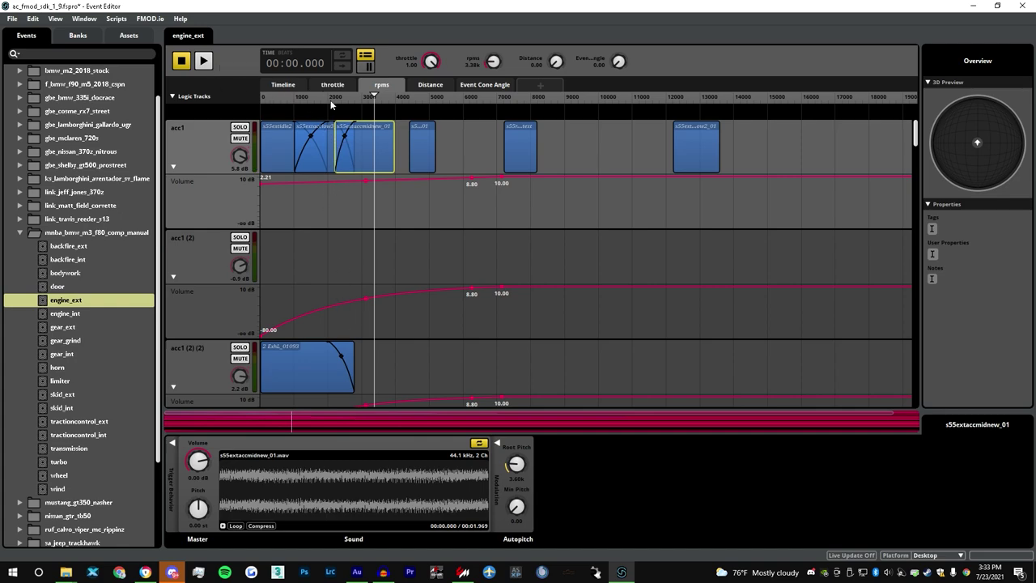
pyautogui.click(241, 127)
pyautogui.press('space')
pyautogui.moveTo(325, 98)
pyautogui.mouseDown()
pyautogui.moveTo(346, 98)
pyautogui.moveTo(338, 97)
pyautogui.mouseUp()
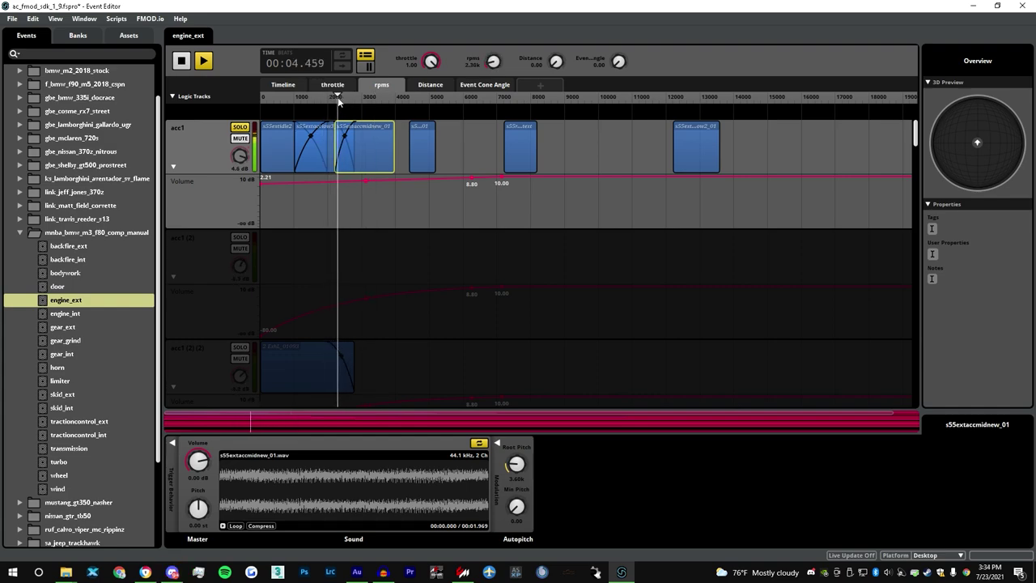
pyautogui.click(331, 139)
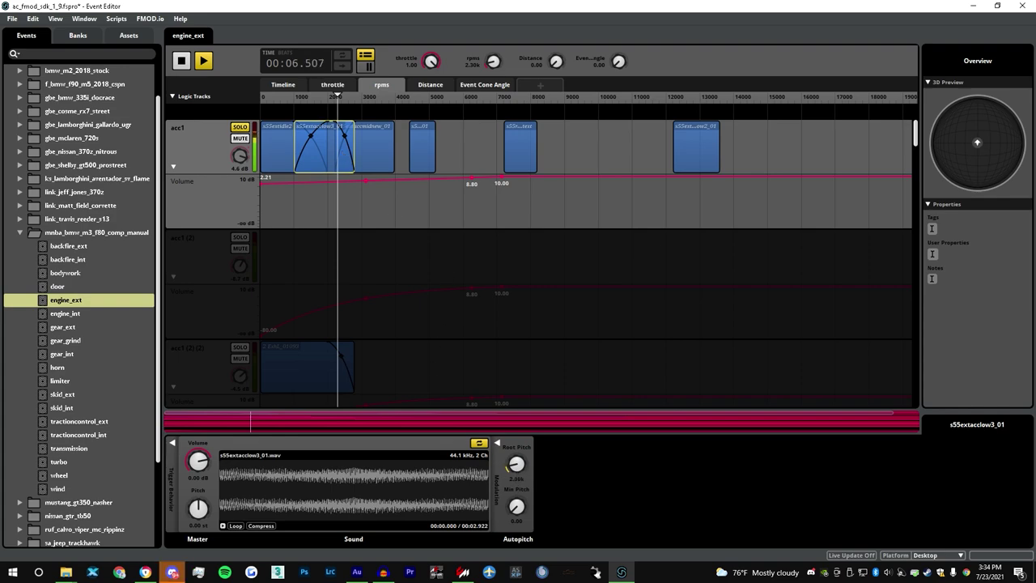
pyautogui.moveTo(343, 97)
pyautogui.mouseDown()
pyautogui.moveTo(336, 103)
pyautogui.moveTo(354, 99)
pyautogui.moveTo(339, 101)
pyautogui.mouseUp()
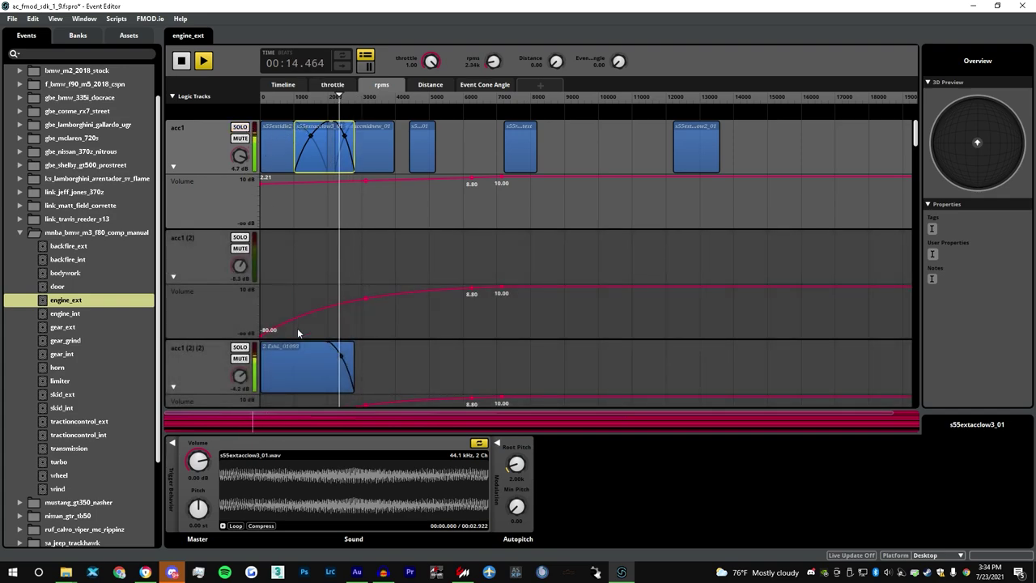
# - Lower the pitch of 2 ExhL_01093 to -0.60 st while briefly soloing its track, acc1 (2) (2)
pyautogui.click(325, 372)
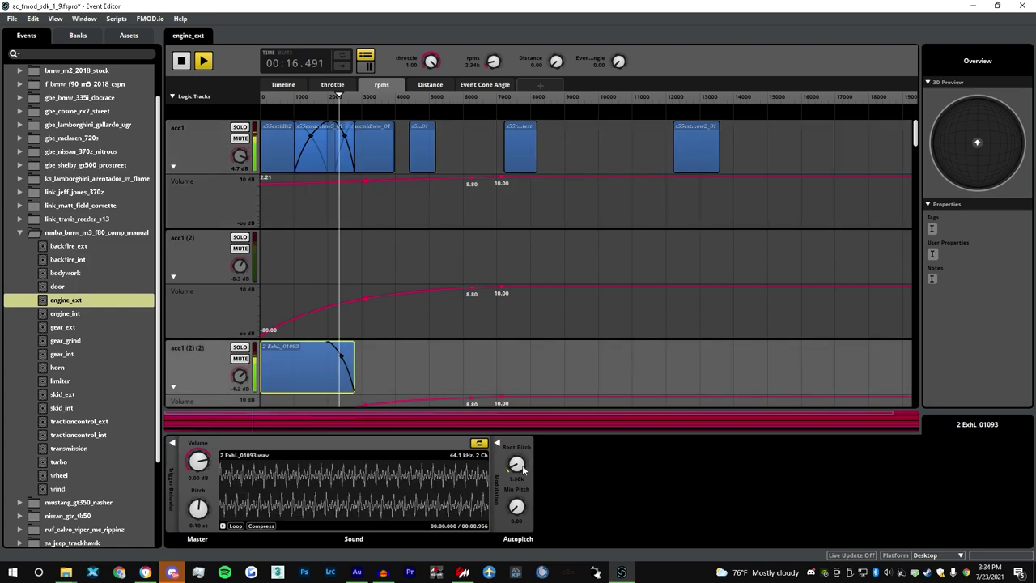
pyautogui.click(241, 347)
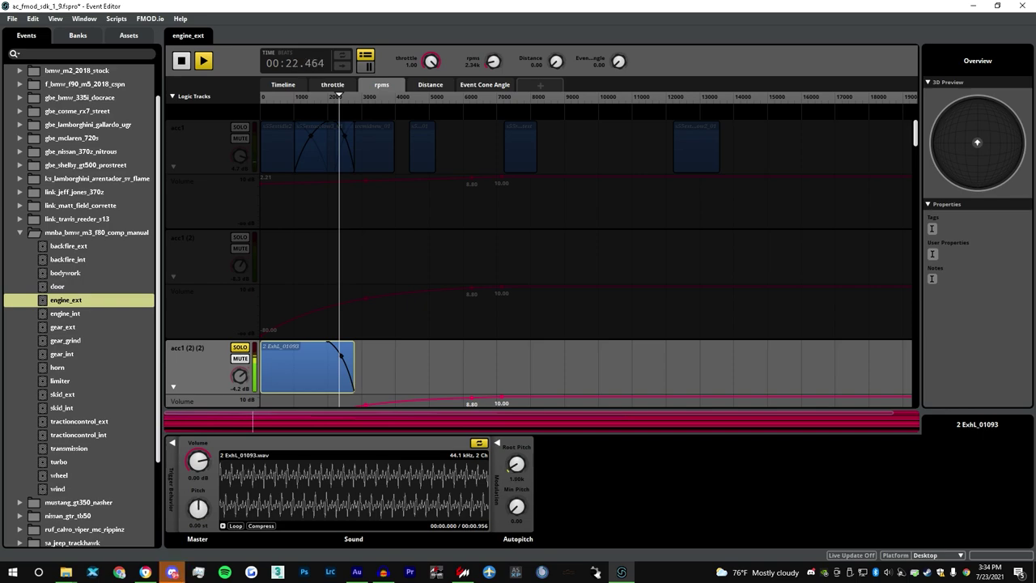
pyautogui.click(240, 347)
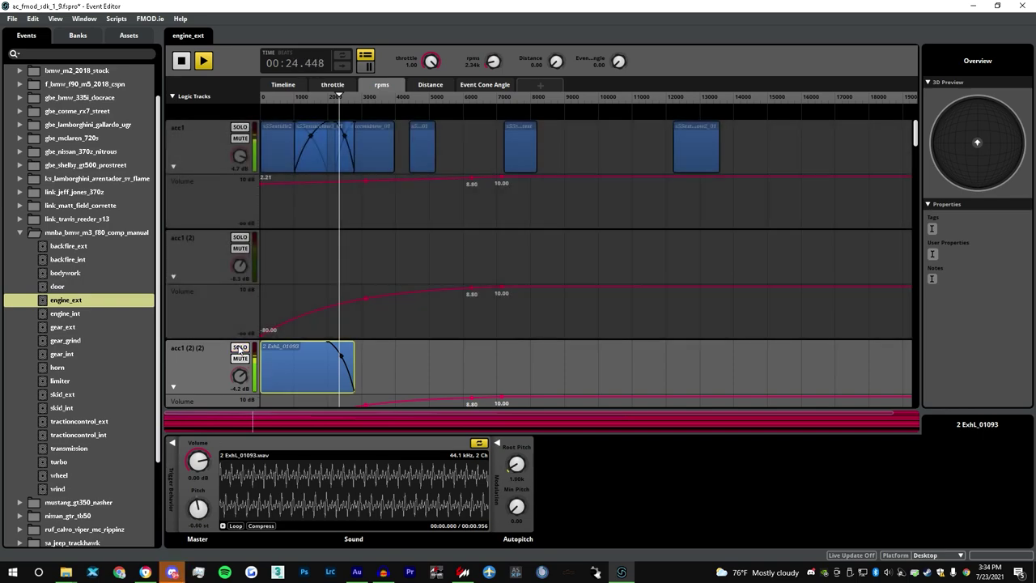
# - Shorten 2 ExhL_01093 to end at about 2,200 rpm and audition the event up to about 3,900 rpm
pyautogui.moveTo(340, 97)
pyautogui.mouseDown()
pyautogui.moveTo(297, 97)
pyautogui.moveTo(370, 103)
pyautogui.moveTo(359, 104)
pyautogui.mouseUp()
pyautogui.moveTo(360, 357); pyautogui.dragTo(333, 357)
pyautogui.moveTo(297, 98); pyautogui.dragTo(384, 98)
pyautogui.click(186, 65)
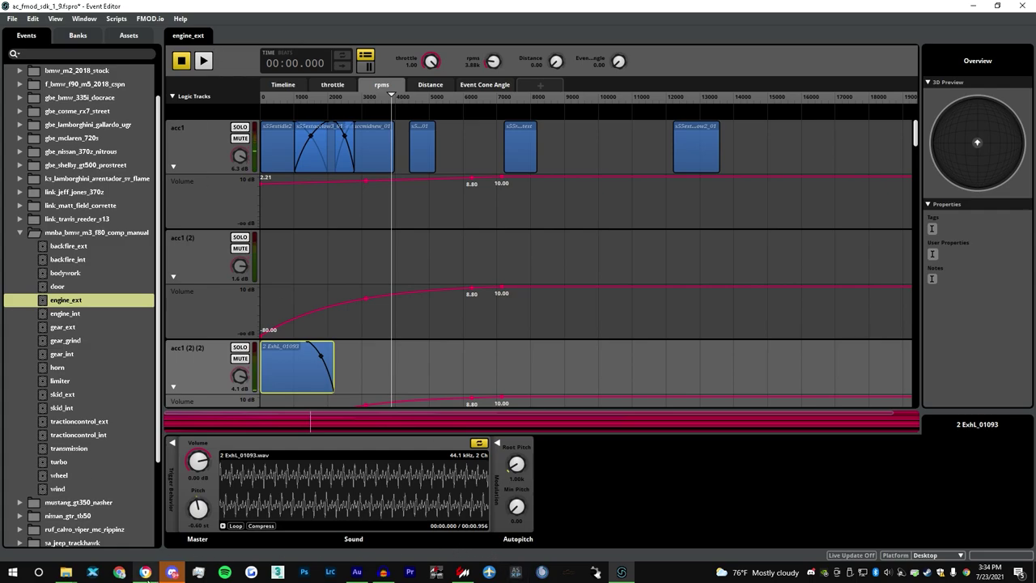
# - Replay the BMW M4 MPE exhaust sound video in Chrome around 2:23 as a reference, and return to FMOD Studio
pyautogui.click(146, 572)
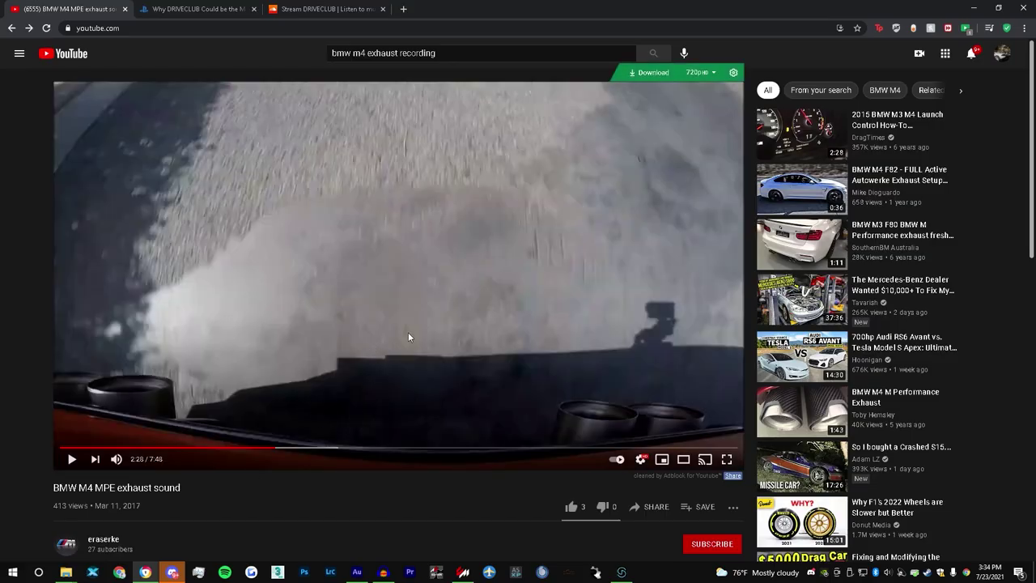
pyautogui.press('Left')
pyautogui.press('space')
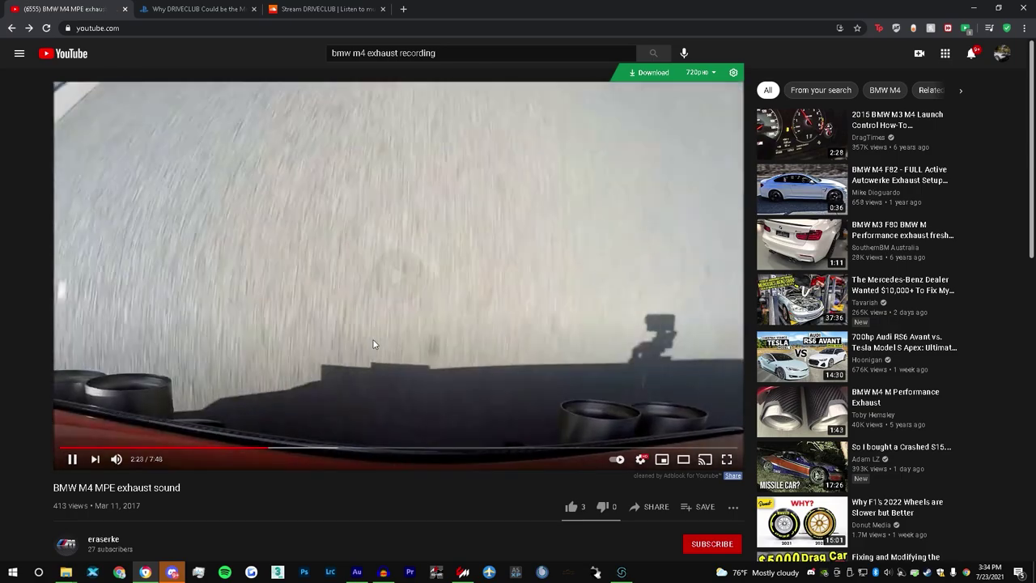
pyautogui.press('Left')
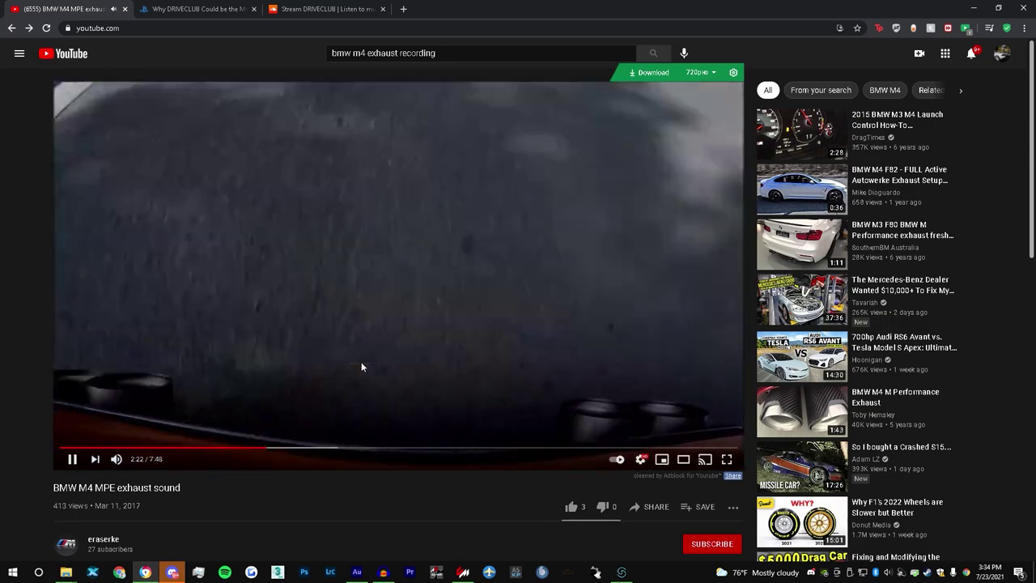
pyautogui.press('space')
pyautogui.click(974, 8)
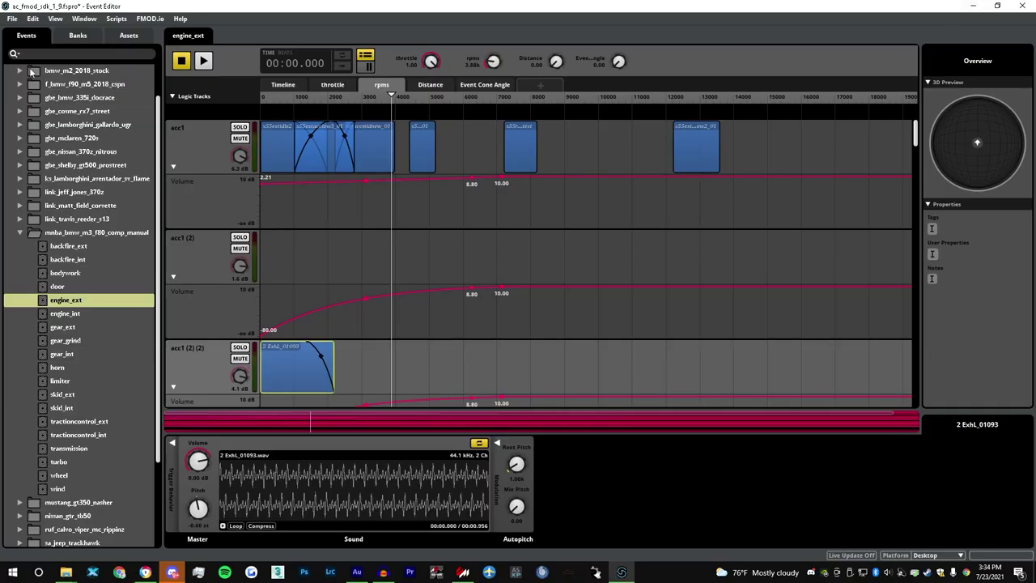
# - On acc1, move s55extaccmid_01 to about 9,600 rpm and extend s55extaccmidnew_01 to end at about 5,200 rpm
pyautogui.moveTo(392, 130); pyautogui.dragTo(402, 102)
pyautogui.moveTo(430, 139); pyautogui.dragTo(606, 140)
pyautogui.press('space')
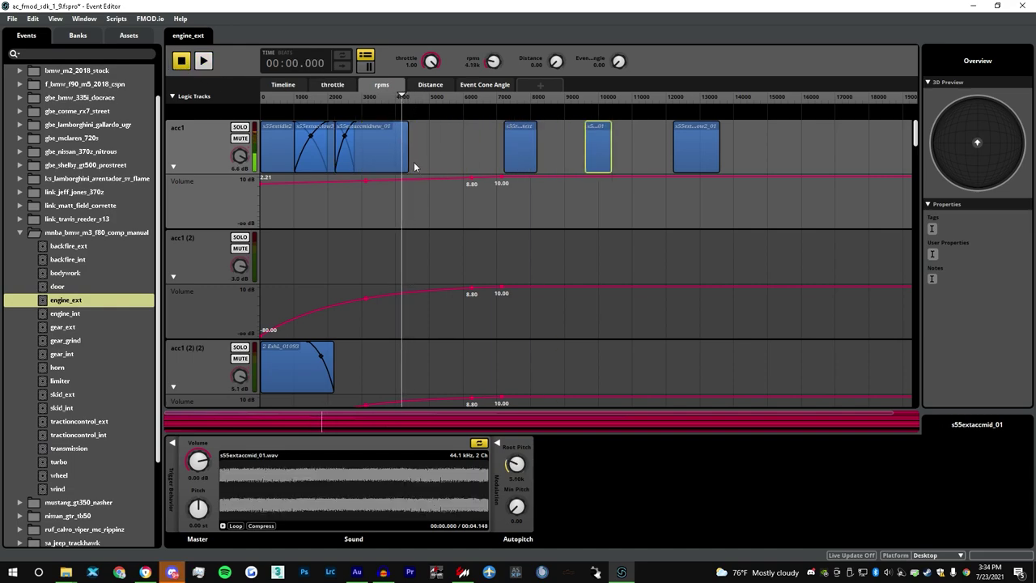
pyautogui.click(409, 137)
pyautogui.moveTo(413, 135); pyautogui.dragTo(437, 135)
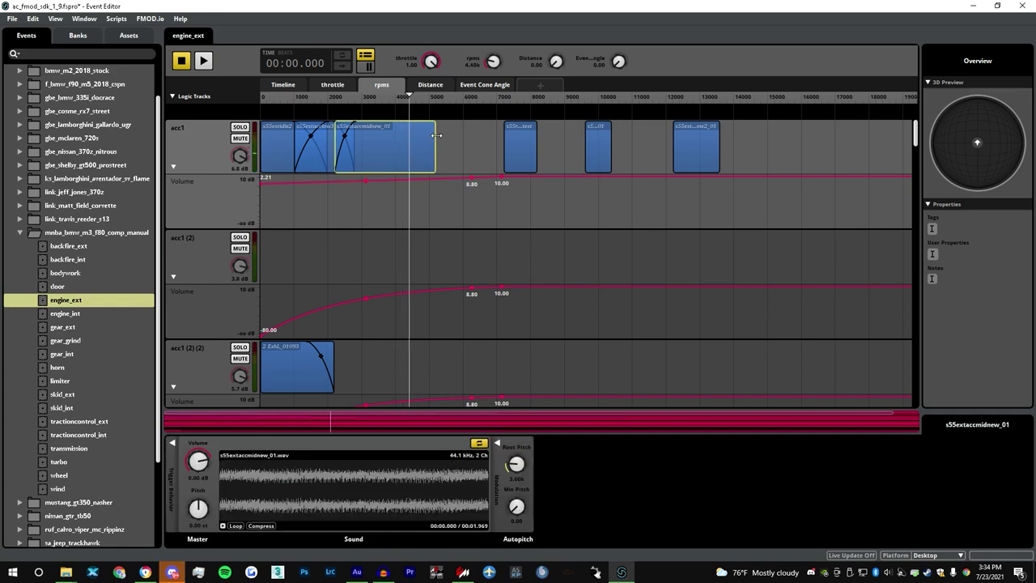
pyautogui.moveTo(412, 101); pyautogui.dragTo(413, 101)
pyautogui.click(408, 97)
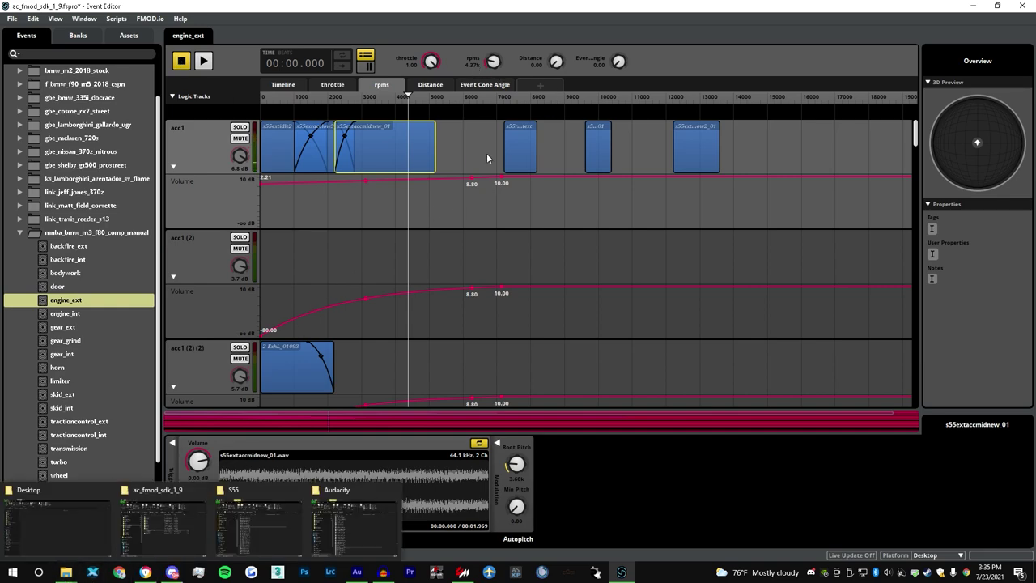
# - Place s55extaccmidnew2_01.wav from the Audacity folder on acc1 at about 16,200 rpm and enable looping for it
pyautogui.moveTo(65, 572)
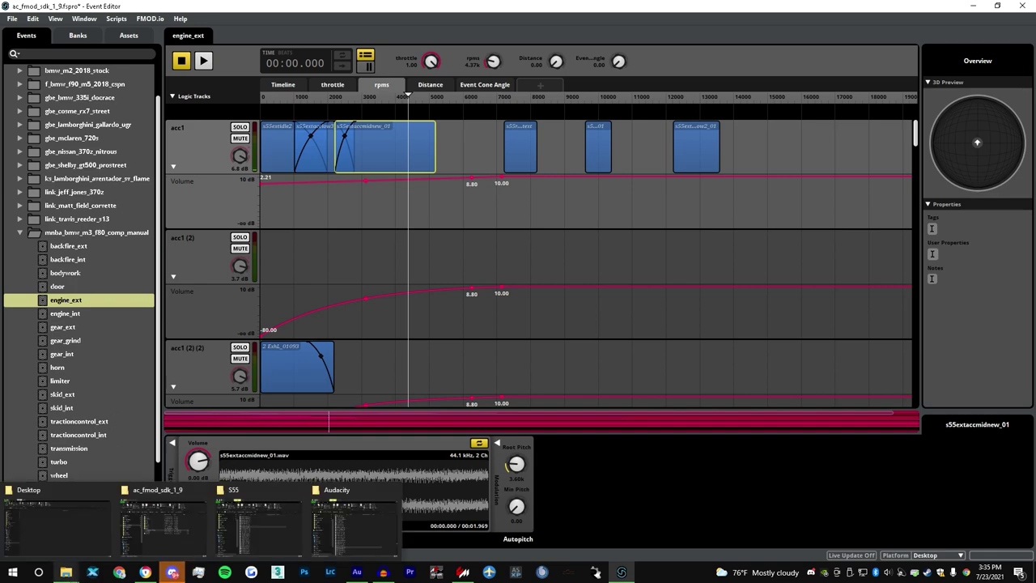
pyautogui.click(318, 534)
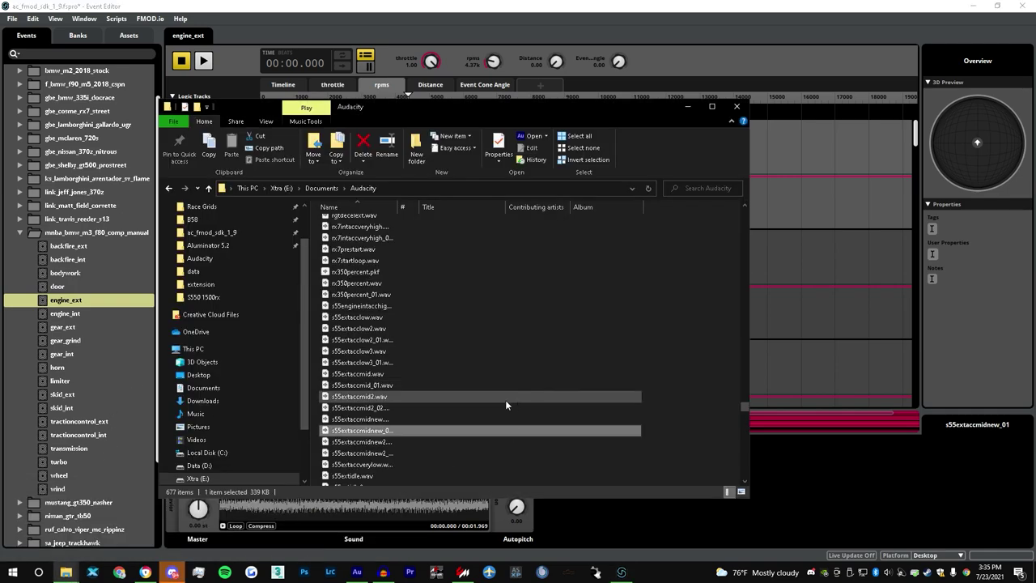
pyautogui.click(431, 454)
pyautogui.moveTo(793, 164); pyautogui.dragTo(823, 136)
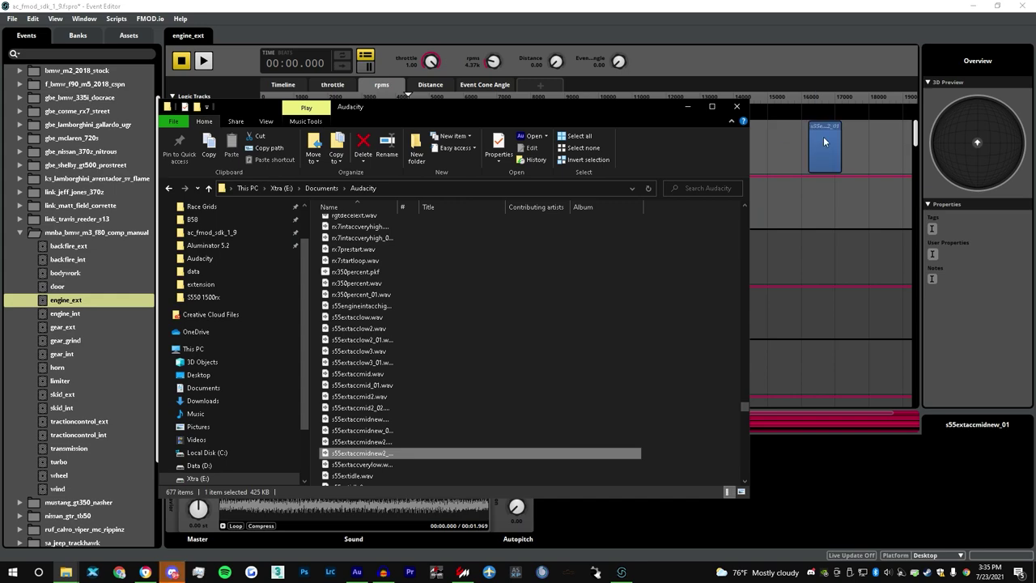
pyautogui.click(823, 136)
pyautogui.click(270, 478)
pyautogui.click(478, 443)
# - Add Autopitch modulation to the pitch of s55extaccmidnew2_01
pyautogui.rightClick(207, 511)
pyautogui.moveTo(240, 529)
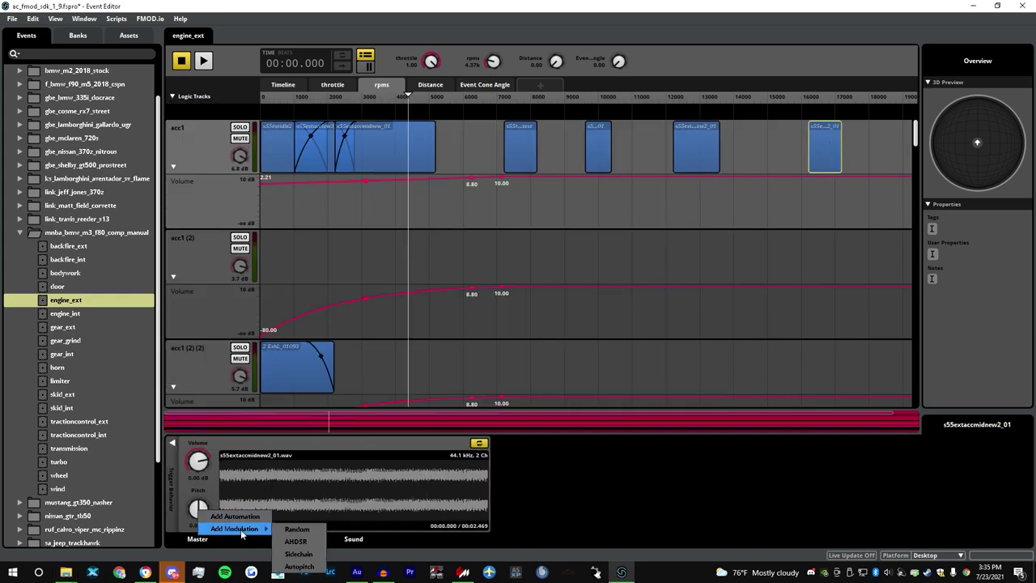
pyautogui.click(299, 566)
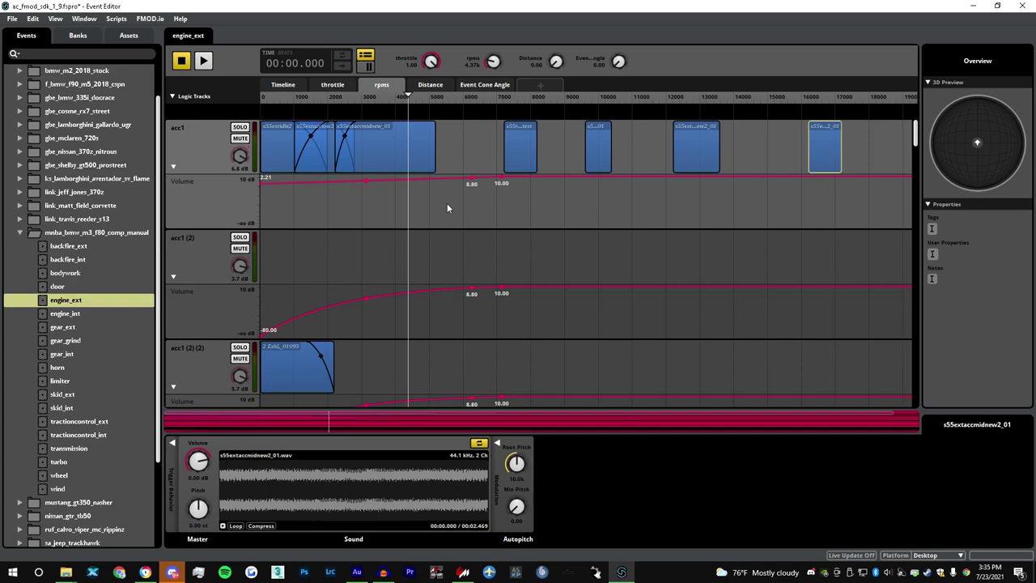
# - Audition engine_ext at about 4,500 rpm and lower the Autopitch root pitch of s55extaccmidnew2_01 accordingly
pyautogui.click(203, 62)
pyautogui.click(415, 99)
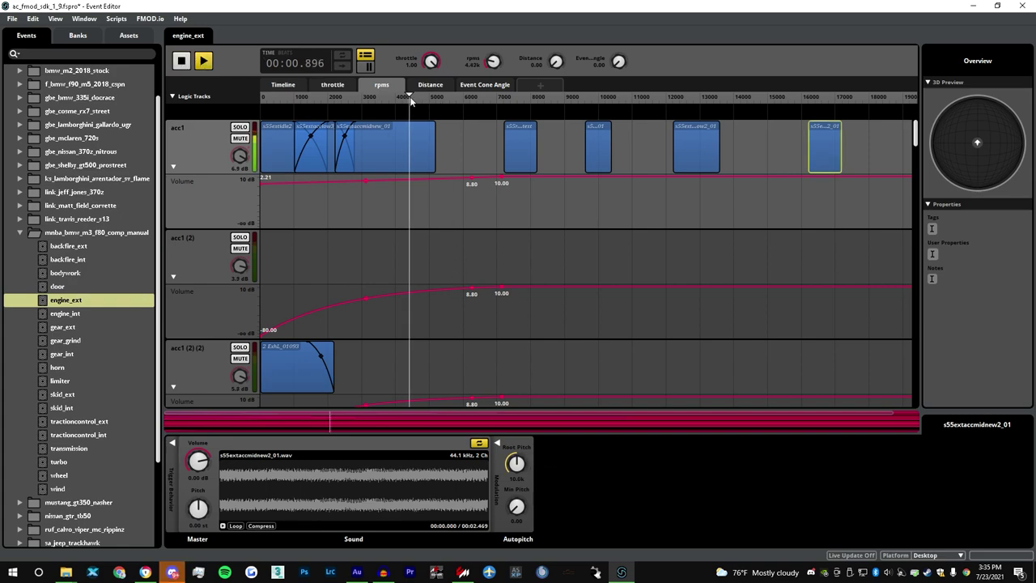
pyautogui.moveTo(413, 99); pyautogui.dragTo(411, 96)
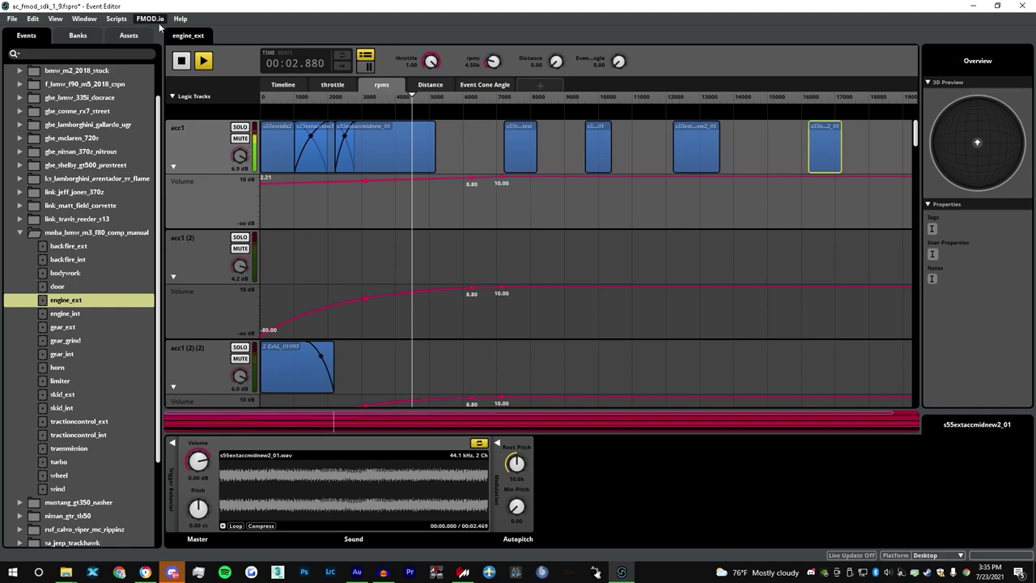
pyautogui.click(180, 62)
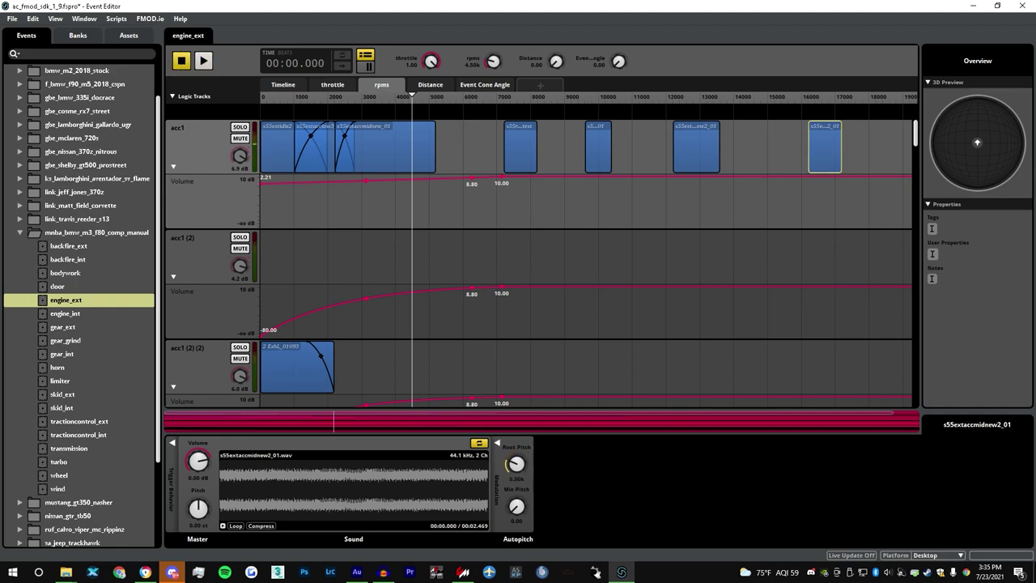
# - Move s55extaccmidnew2_01 to overlap the end of s55extaccmidnew_01 from about 4,500 rpm, extend it to about 6,400 rpm, and audition the transition
pyautogui.moveTo(836, 157); pyautogui.dragTo(428, 135)
pyautogui.click(433, 139)
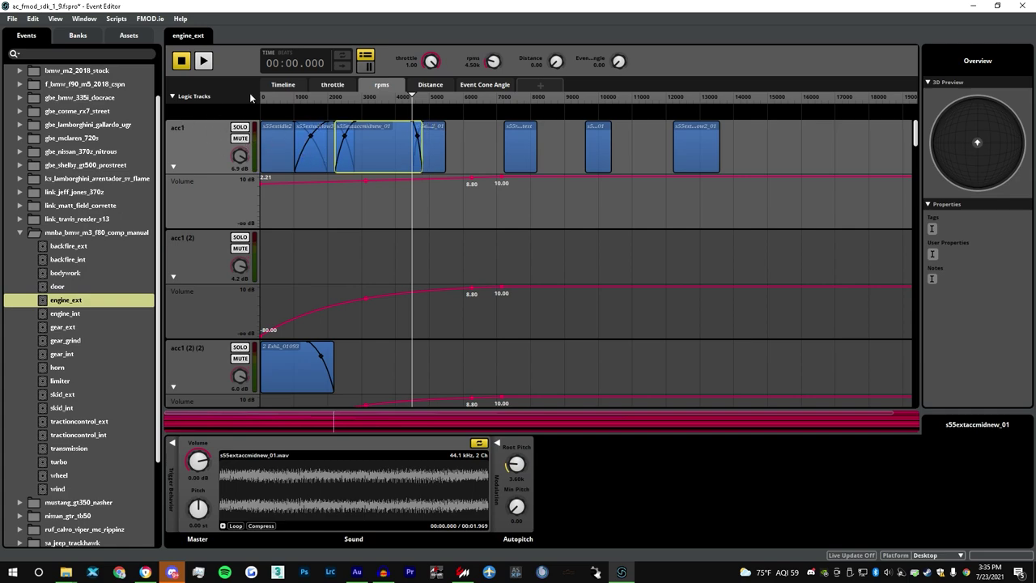
pyautogui.click(204, 60)
pyautogui.moveTo(318, 94); pyautogui.dragTo(476, 134)
pyautogui.moveTo(420, 100); pyautogui.dragTo(463, 98)
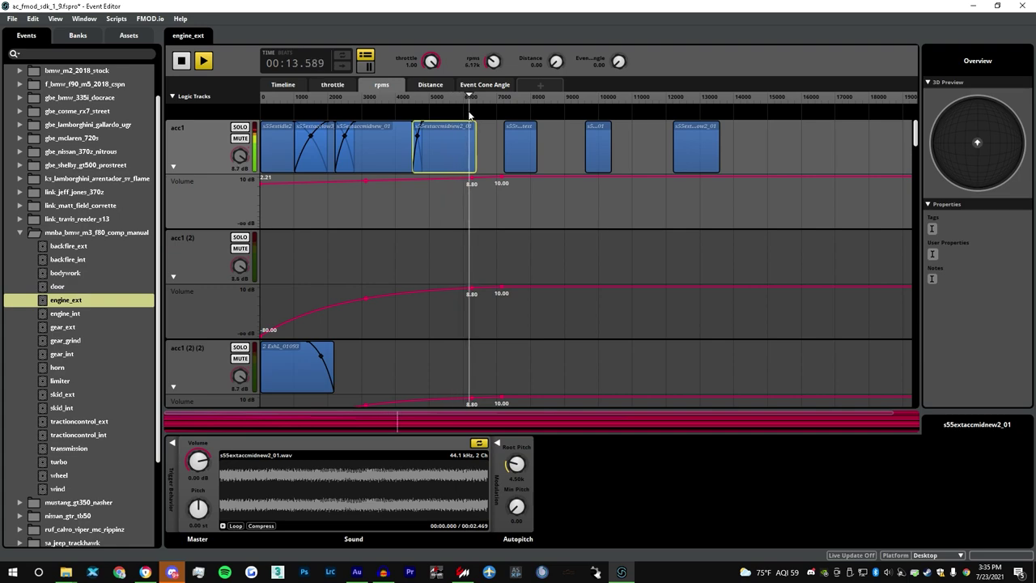
pyautogui.click(183, 60)
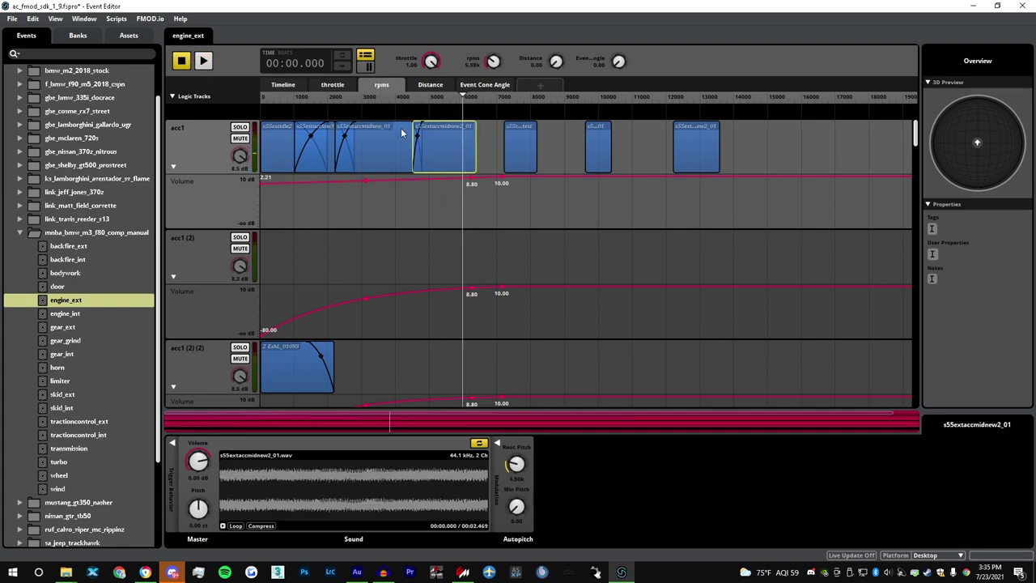
# - Extend the start of s55extaccmidnew2_01 down to about 4,000 rpm for a longer crossfade and audition up to about 5,650 rpm
pyautogui.moveTo(418, 130); pyautogui.dragTo(400, 129)
pyautogui.click(386, 99)
pyautogui.press('space')
pyautogui.moveTo(388, 95); pyautogui.dragTo(451, 123)
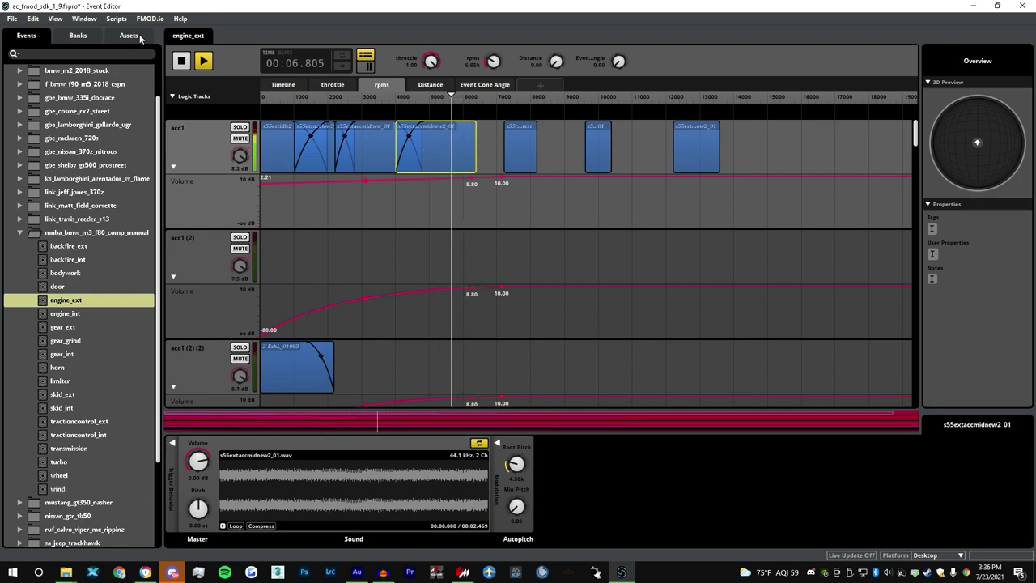
pyautogui.click(182, 62)
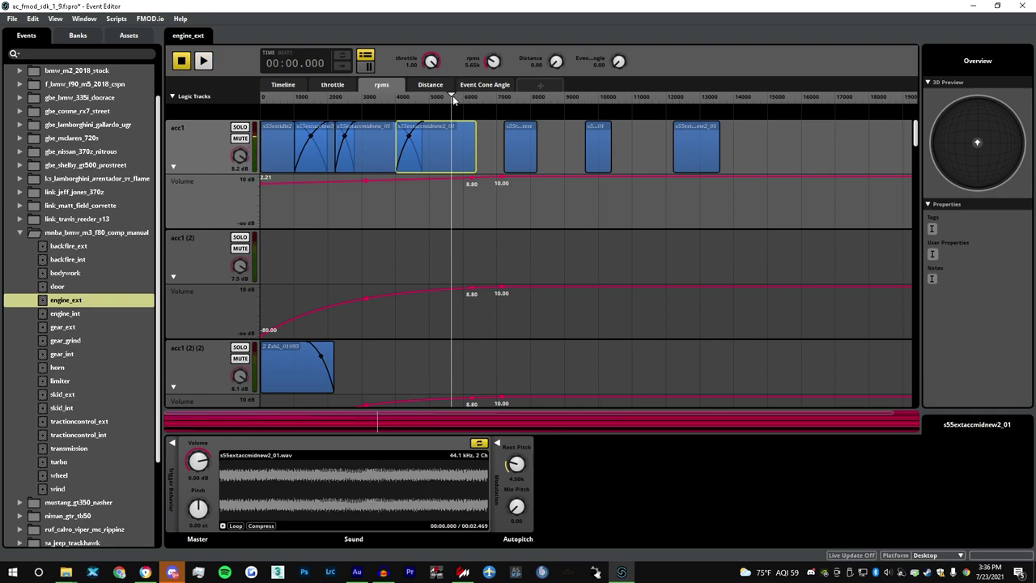
# - Trim the end of s55extaccmidnew2_01 to about 5,600 rpm and audition the acceleration sweep up to about 5,200 rpm
pyautogui.moveTo(452, 99)
pyautogui.mouseDown()
pyautogui.moveTo(463, 129)
pyautogui.moveTo(450, 129)
pyautogui.mouseUp()
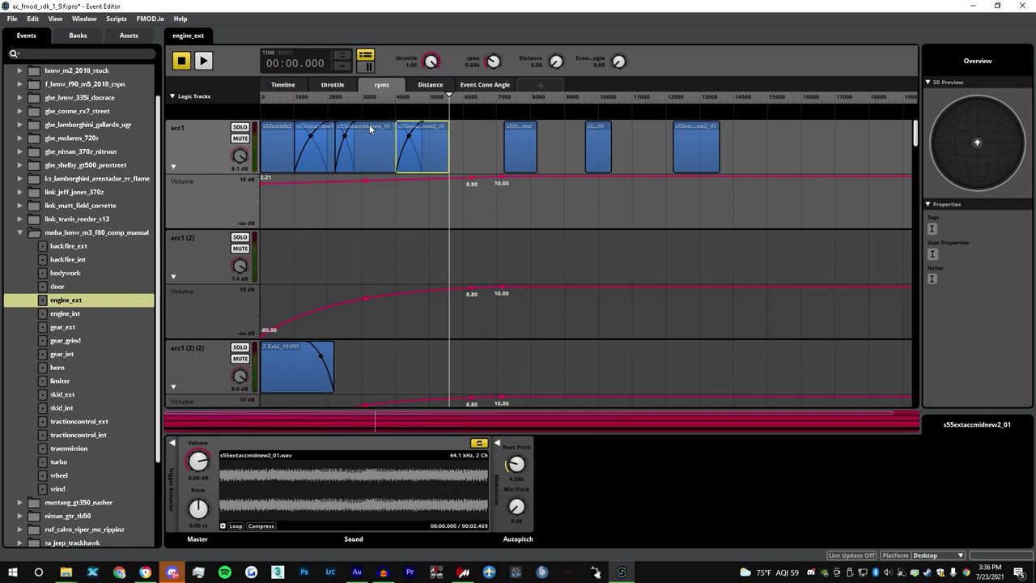
pyautogui.click(202, 61)
pyautogui.moveTo(354, 100); pyautogui.dragTo(437, 118)
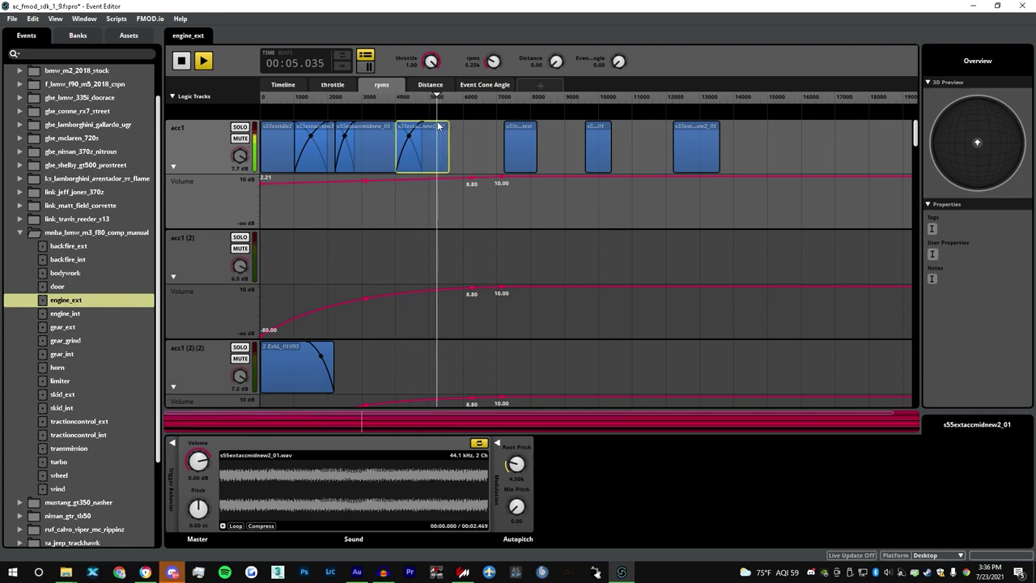
pyautogui.click(181, 61)
# - Try s55revlimitext on acc1 (2), stretched from about 2,000 to 5,600 rpm, and audition the layered sound
pyautogui.moveTo(524, 145); pyautogui.dragTo(471, 239)
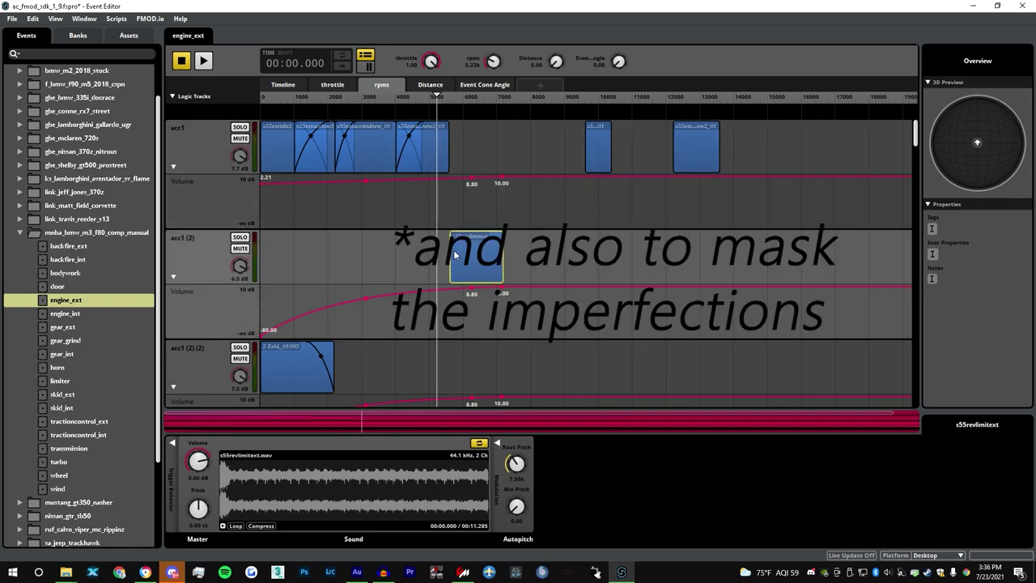
pyautogui.moveTo(454, 253); pyautogui.dragTo(405, 245)
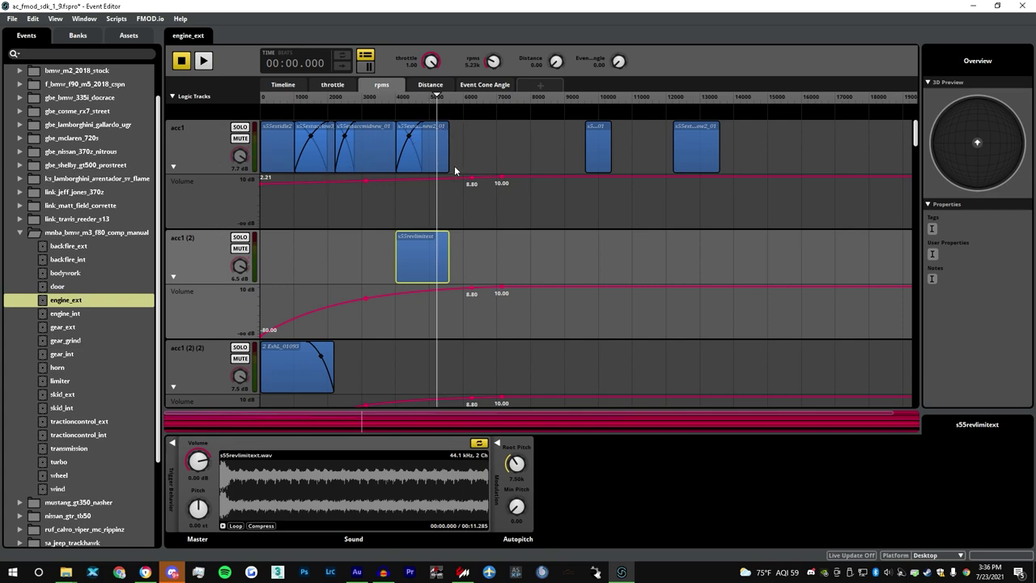
pyautogui.moveTo(401, 254); pyautogui.dragTo(328, 254)
pyautogui.moveTo(377, 98); pyautogui.dragTo(442, 105)
pyautogui.click(203, 61)
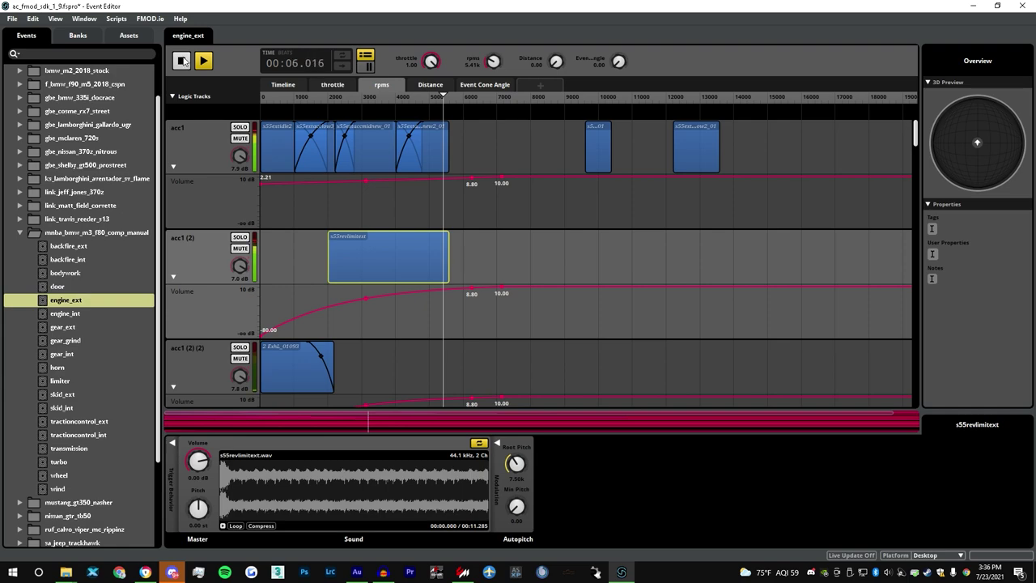
pyautogui.click(182, 64)
# - Preview the s55extaccmid_01 sample on acc1 from partway through its waveform
pyautogui.scroll(-4, 377, 221)
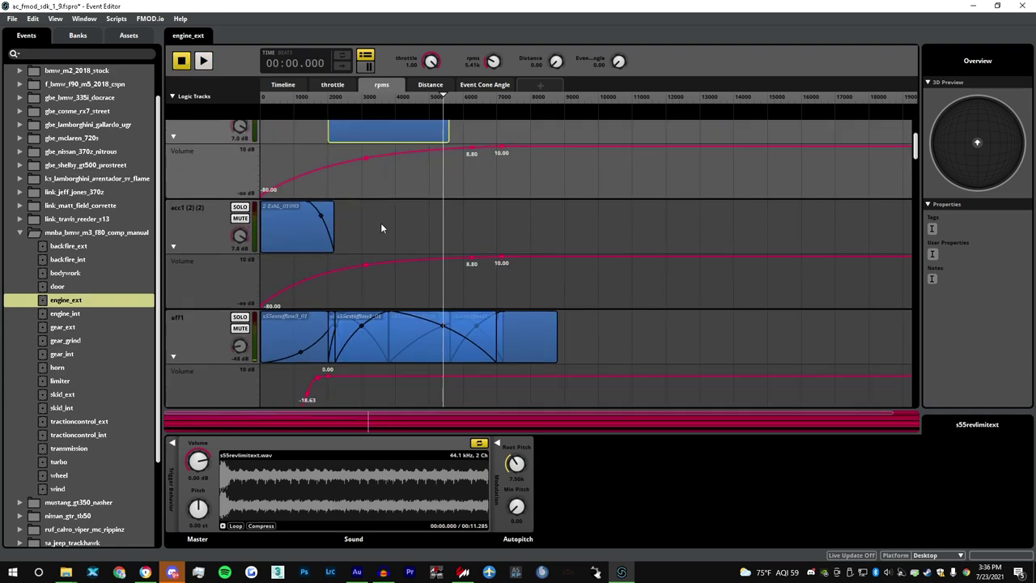
pyautogui.moveTo(915, 144); pyautogui.dragTo(917, 103)
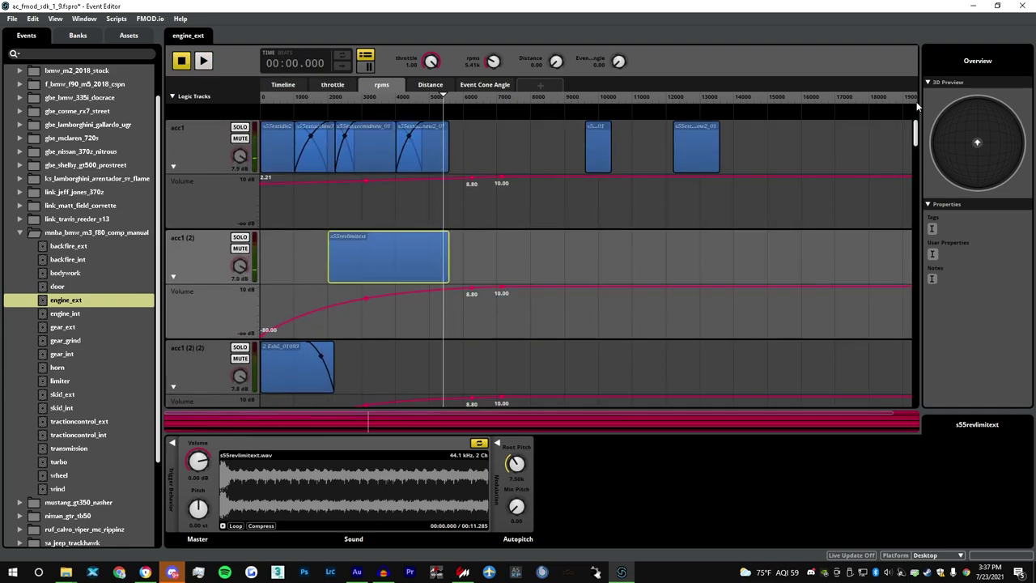
pyautogui.click(593, 127)
pyautogui.click(256, 471)
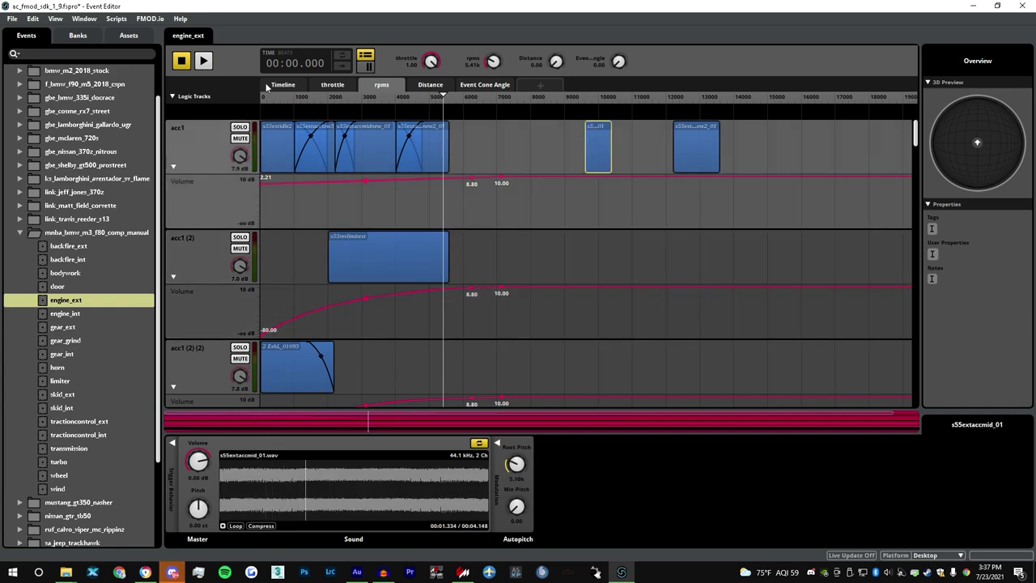
# - Audition acc1 (2) soloed at about 5,100 rpm and turn the solo off again
pyautogui.click(460, 232)
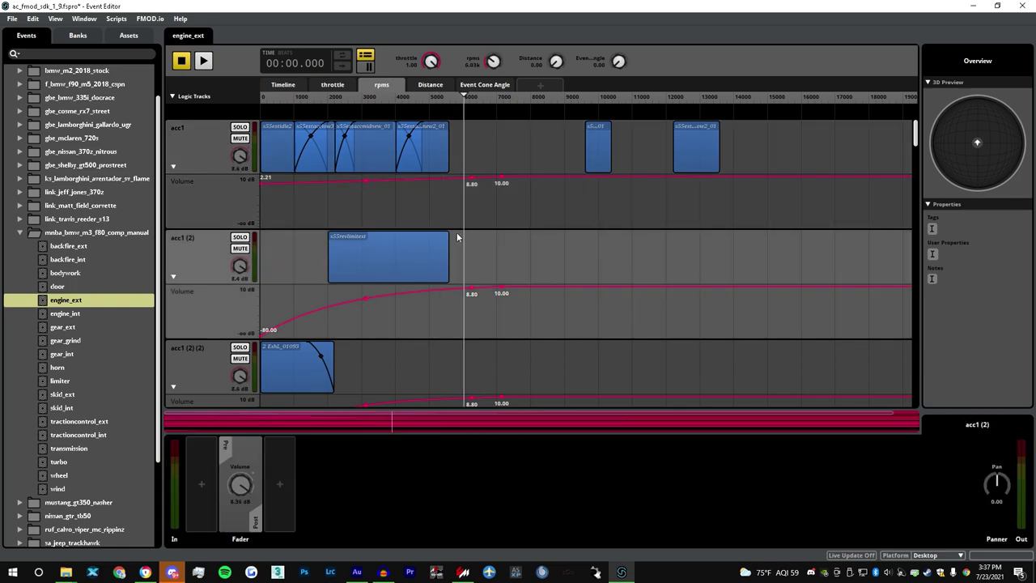
pyautogui.click(434, 113)
pyautogui.click(240, 236)
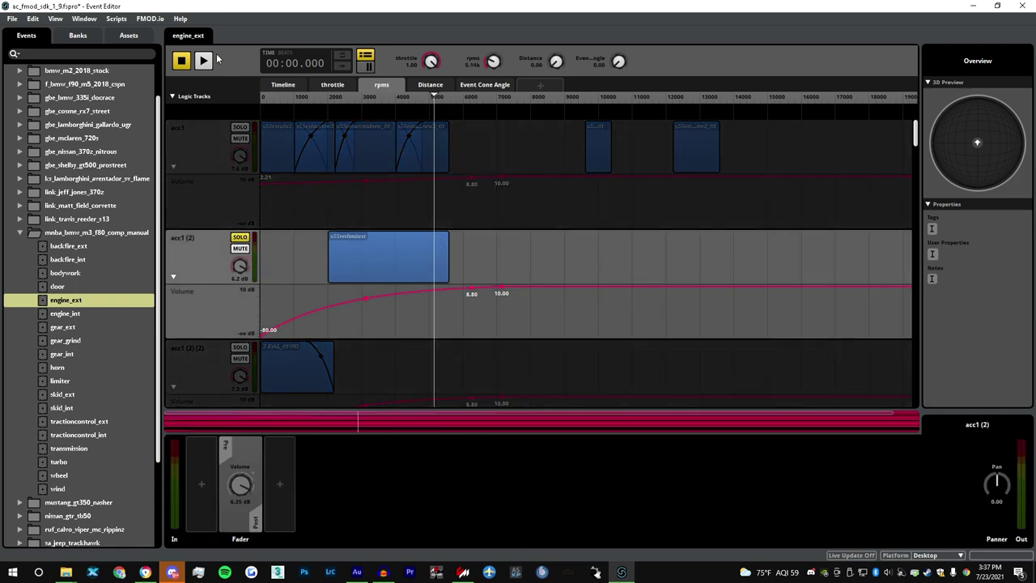
pyautogui.click(203, 60)
pyautogui.click(181, 62)
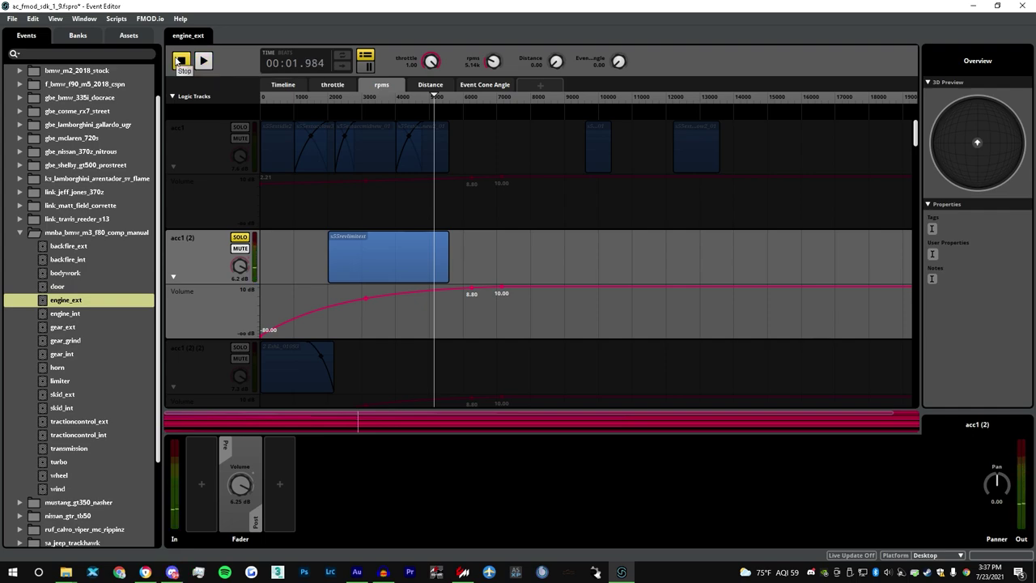
pyautogui.click(240, 238)
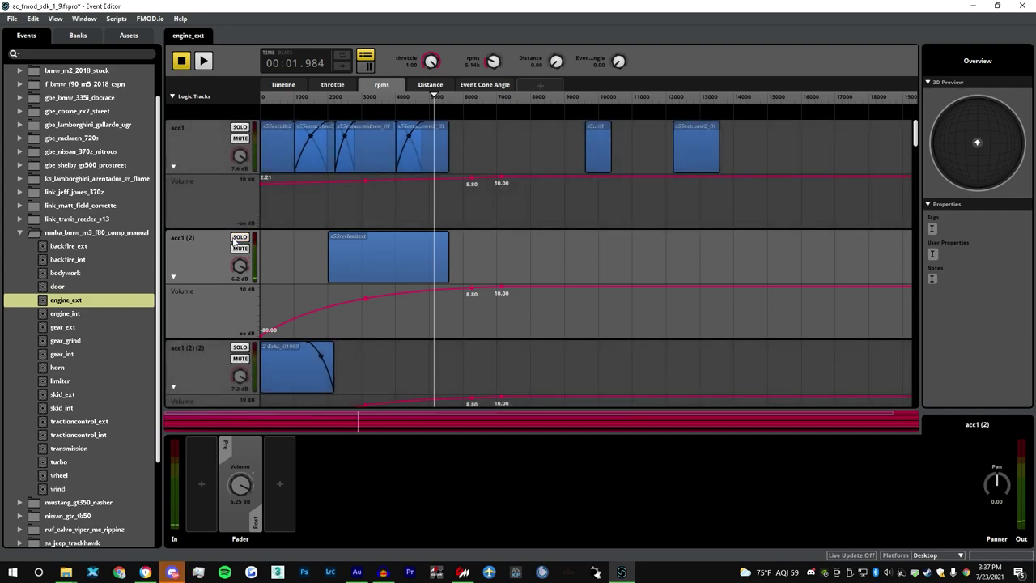
# - Undo the move and stretch of s55revlimitext so it returns to its original place on acc1
pyautogui.hotkey('ctrl', 'z')
pyautogui.hotkey('ctrl', 'z')
pyautogui.hotkey('ctrl', 'z')
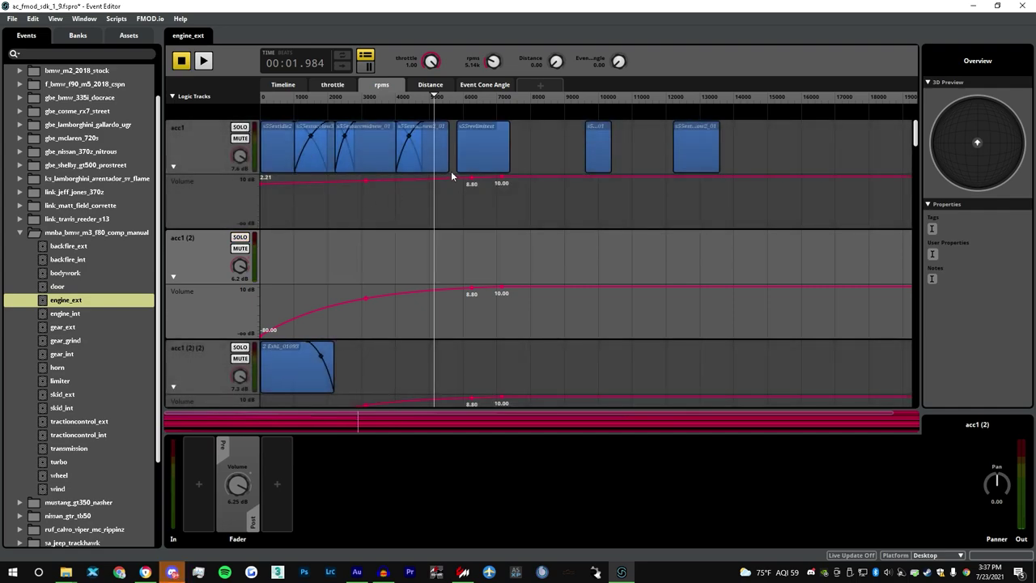
pyautogui.hotkey('ctrl', 'z')
pyautogui.hotkey('ctrl', 'z')
pyautogui.hotkey('ctrl', 'z')
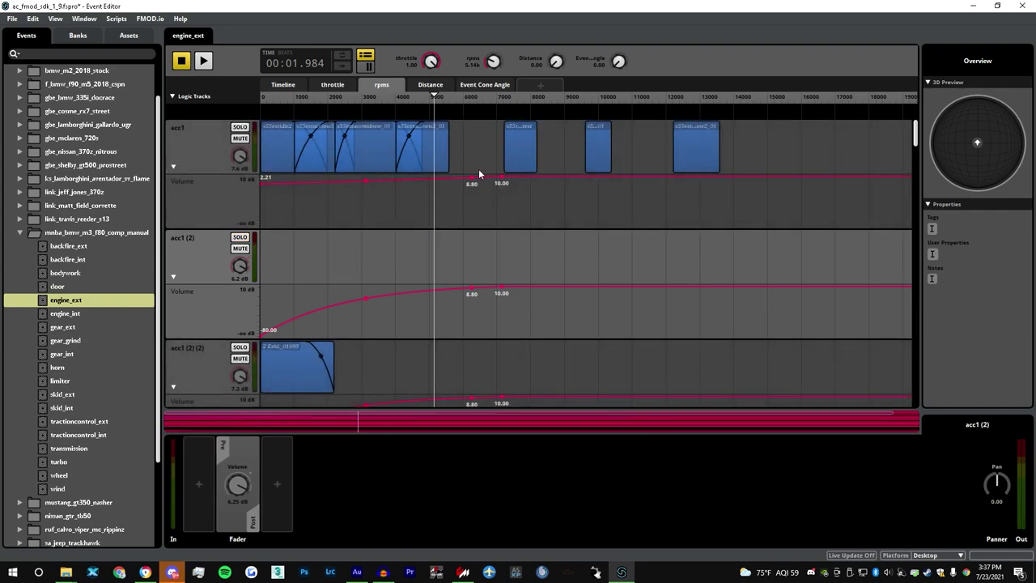
# - Move s55extaccmid_01 from acc1 onto acc1 (2) at about 4,200 rpm and preview the sample
pyautogui.moveTo(604, 144); pyautogui.dragTo(420, 250)
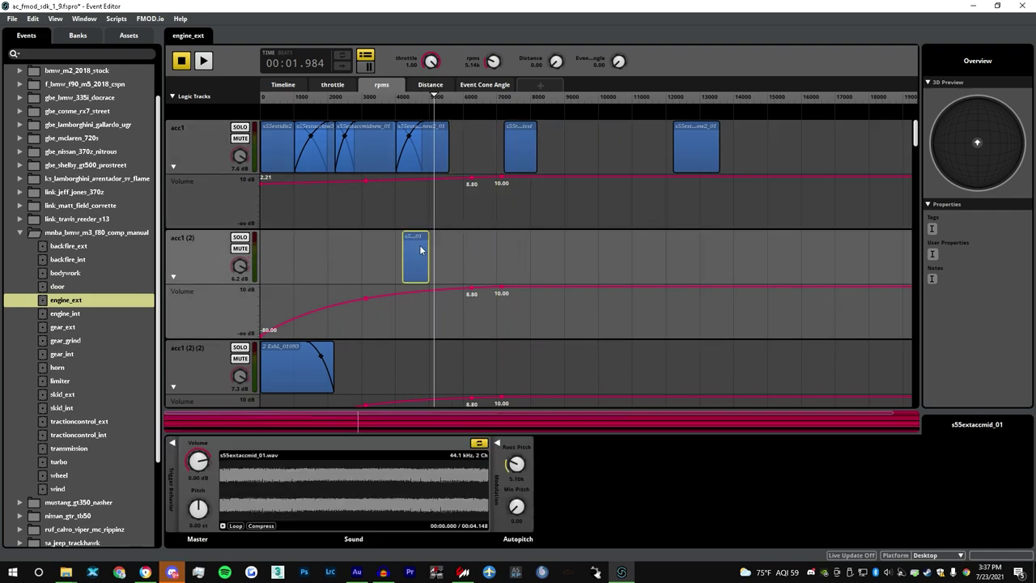
pyautogui.click(259, 479)
pyautogui.click(380, 245)
pyautogui.click(415, 243)
# - Shift s55extaccmid_01 aside to about 6,200 rpm on acc1 (2) and audition without it from about 3,700 to 5,100 rpm
pyautogui.click(386, 100)
pyautogui.moveTo(423, 236); pyautogui.dragTo(491, 235)
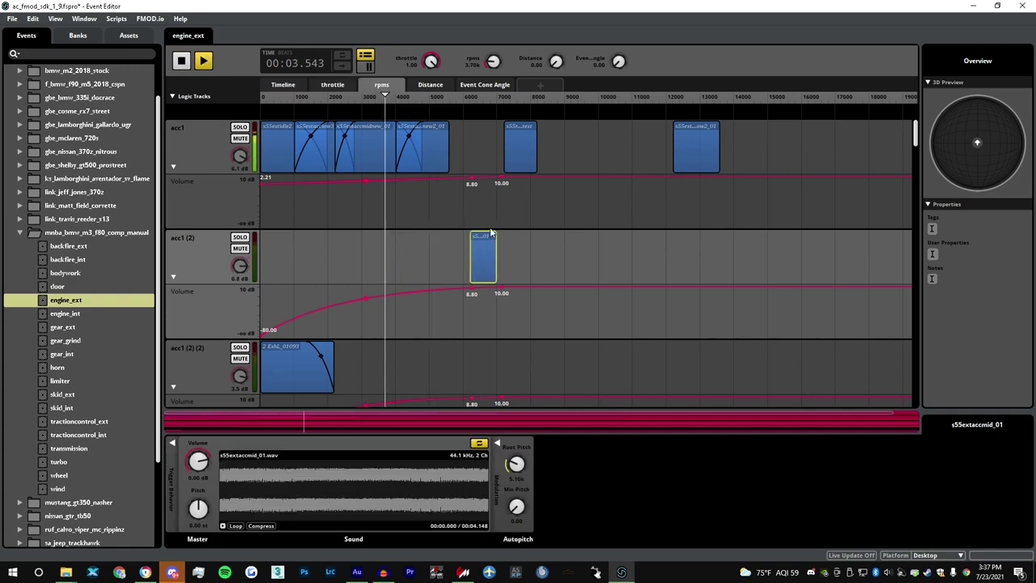
pyautogui.moveTo(397, 100); pyautogui.dragTo(432, 103)
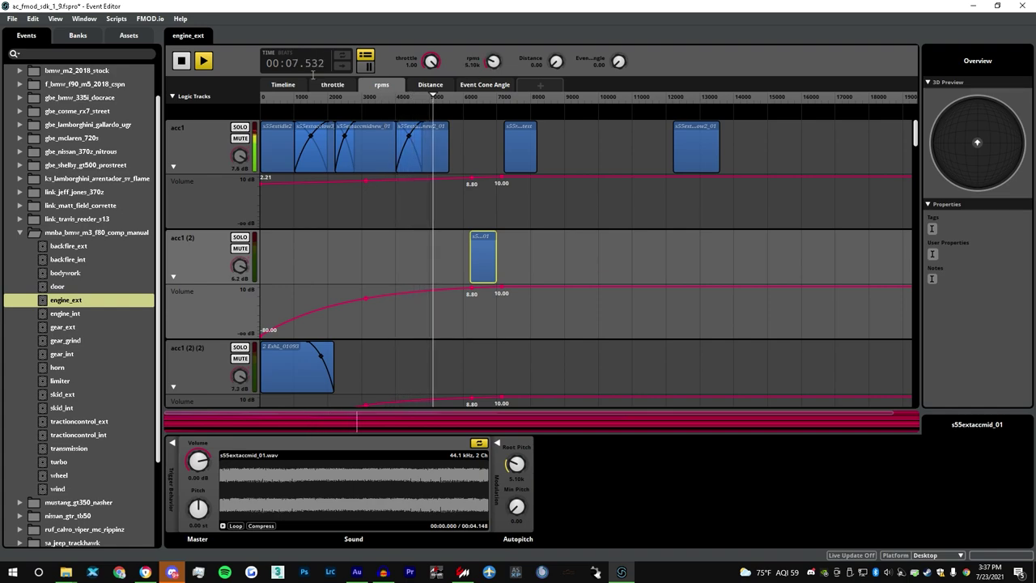
pyautogui.press('space')
# - Place s55extaccmid_01 on acc1 (2) spanning about 1,800 to 5,400 rpm, add a fade-in at its start, and audition it
pyautogui.moveTo(481, 254); pyautogui.dragTo(355, 248)
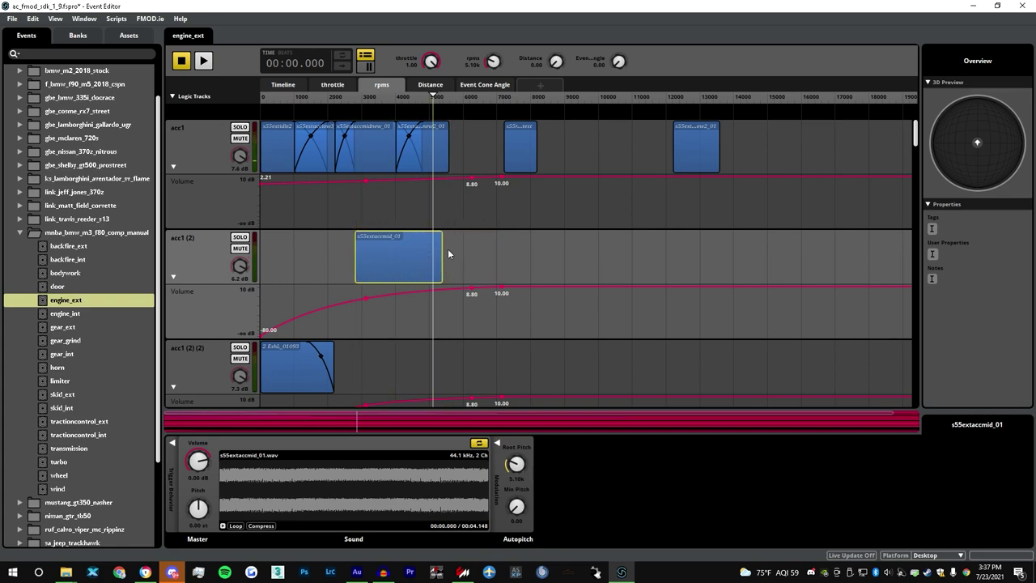
pyautogui.click(204, 62)
pyautogui.moveTo(355, 254)
pyautogui.mouseDown()
pyautogui.moveTo(321, 254)
pyautogui.moveTo(328, 236)
pyautogui.moveTo(341, 239)
pyautogui.mouseUp()
pyautogui.click(202, 63)
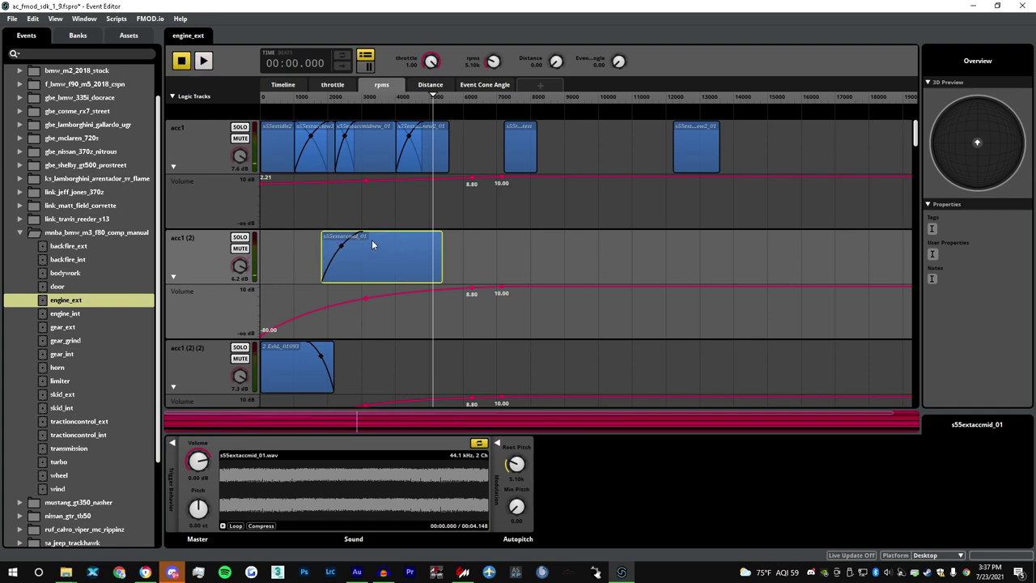
# - Audition engine_ext with the layered s55extaccmid_01, sweeping the rpm from about 1,600 to 5,400
pyautogui.click(299, 99)
pyautogui.click(202, 61)
pyautogui.click(314, 98)
pyautogui.moveTo(315, 97); pyautogui.dragTo(437, 132)
# - Align the ends of s55extaccmidnew2_01 on acc1 and s55extaccmid_01 on acc1 (2) at about 5,650 rpm
pyautogui.moveTo(441, 242); pyautogui.dragTo(466, 244)
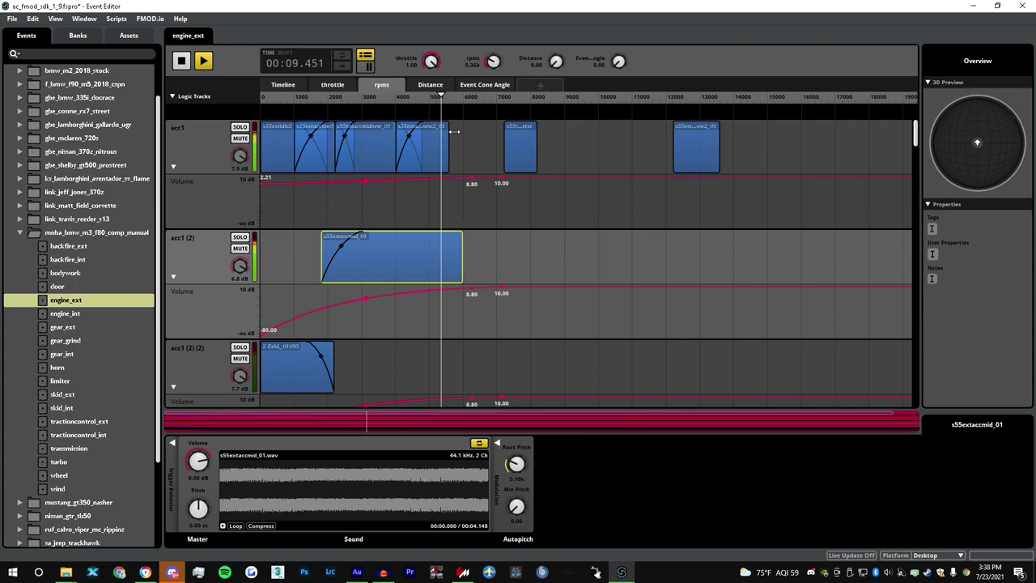
pyautogui.moveTo(448, 133); pyautogui.dragTo(462, 134)
pyautogui.moveTo(417, 98); pyautogui.dragTo(446, 130)
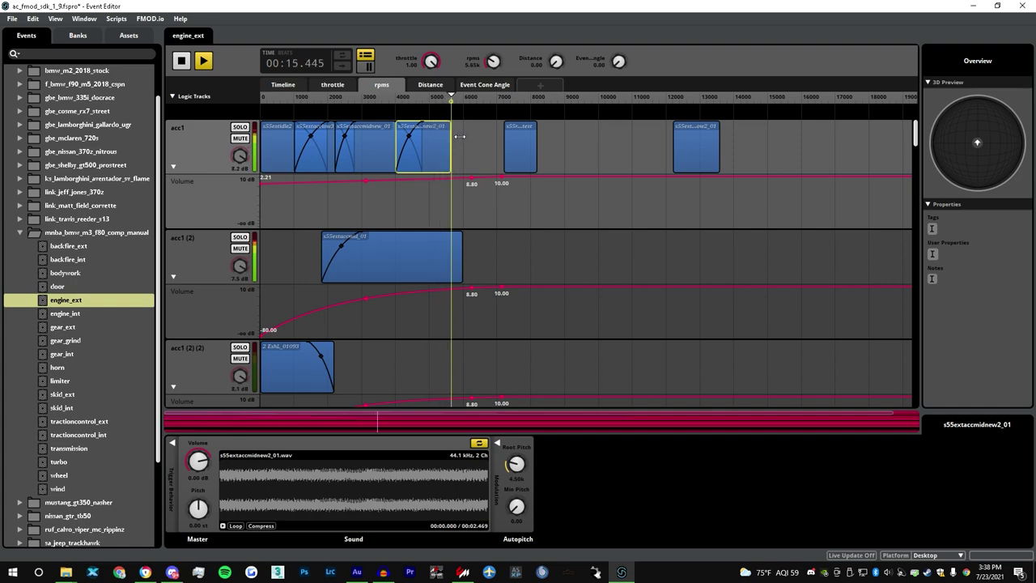
pyautogui.moveTo(466, 240); pyautogui.dragTo(451, 240)
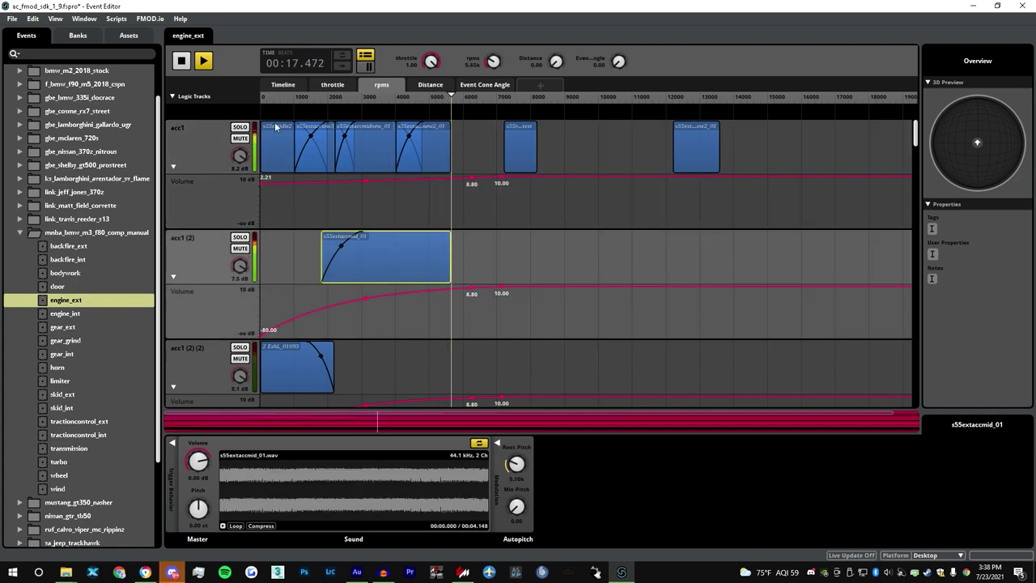
pyautogui.click(181, 62)
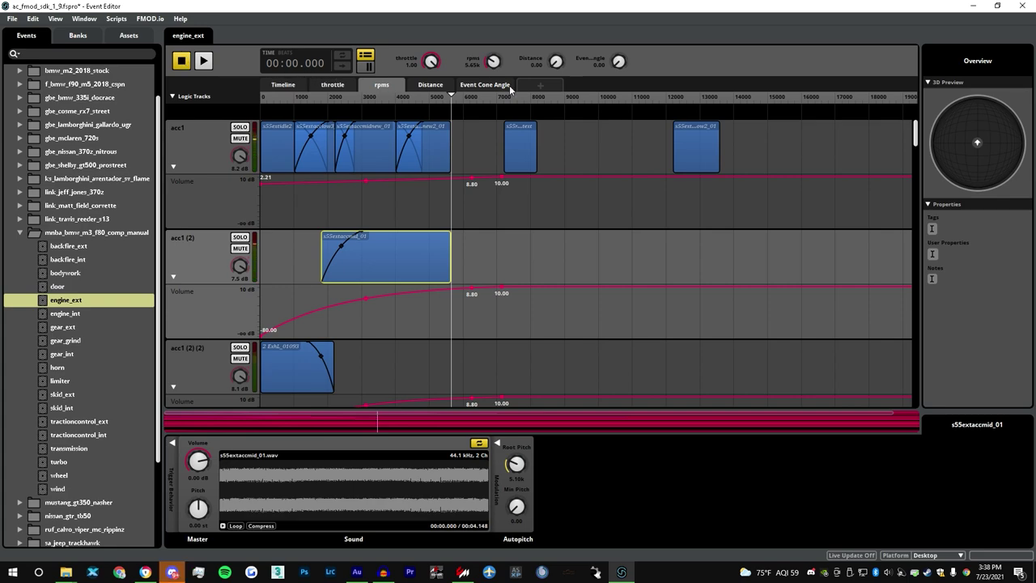
# - Lower the acc1 (2) volume automation points near 6,200 and 7,200 rpm to 0 dB
pyautogui.click(416, 95)
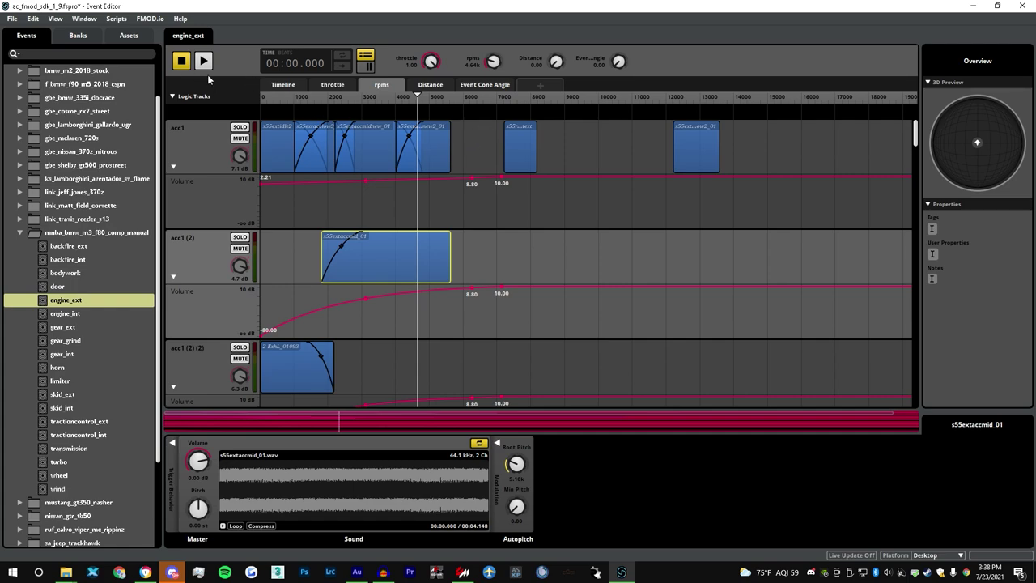
pyautogui.click(469, 295)
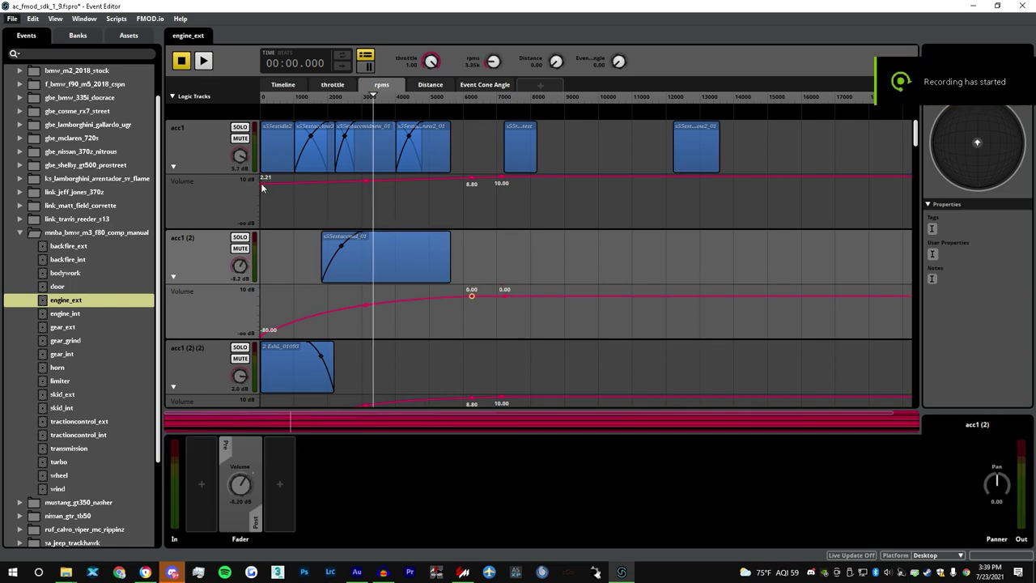
# - Reshape the acc1 volume automation to -10.25 dB at 0 rpm, 3.41 dB near 6,300 rpm and 2.81 dB near 7,400 rpm
pyautogui.moveTo(261, 183); pyautogui.dragTo(258, 184)
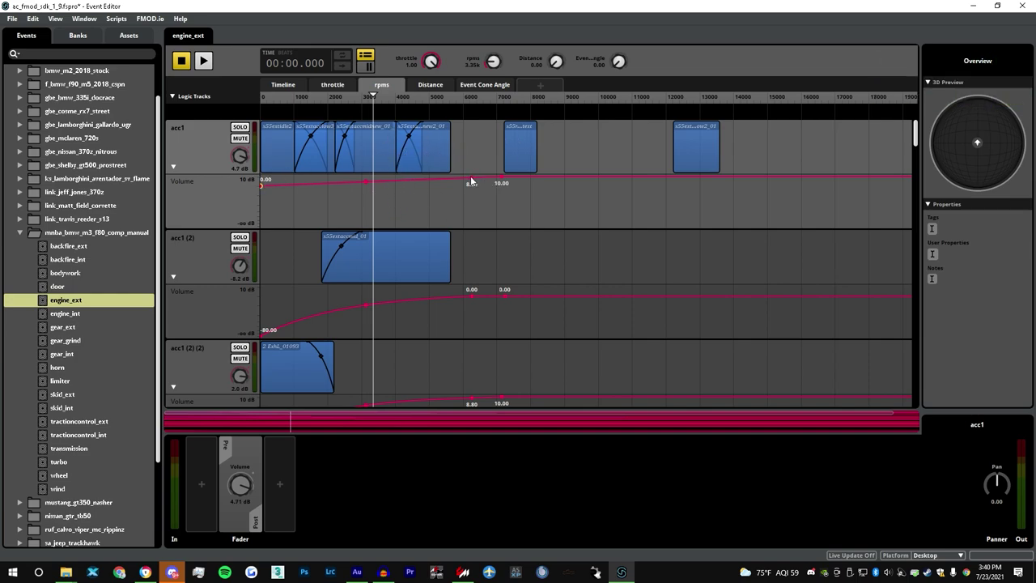
pyautogui.moveTo(472, 178); pyautogui.dragTo(476, 185)
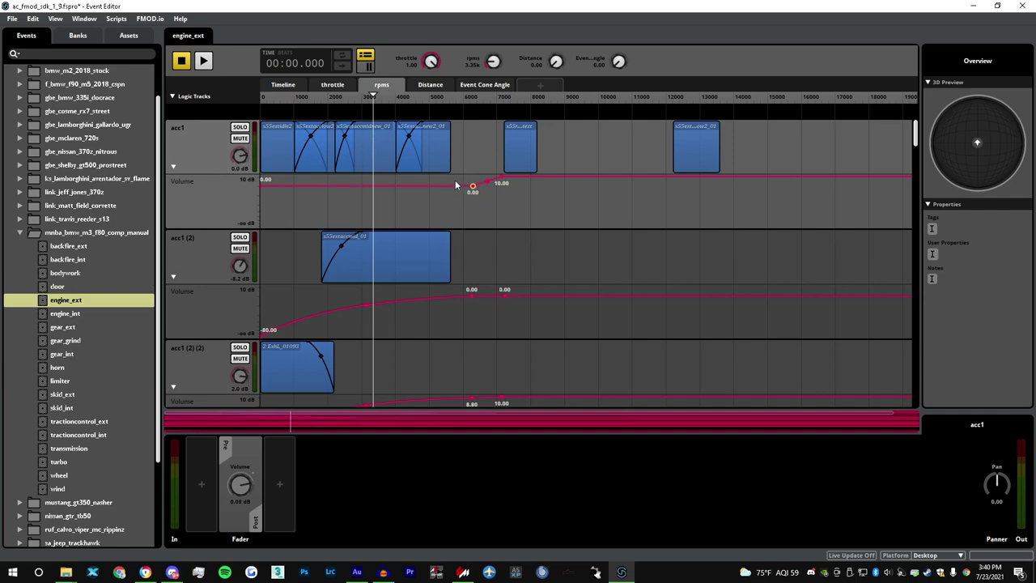
pyautogui.moveTo(502, 177); pyautogui.dragTo(510, 183)
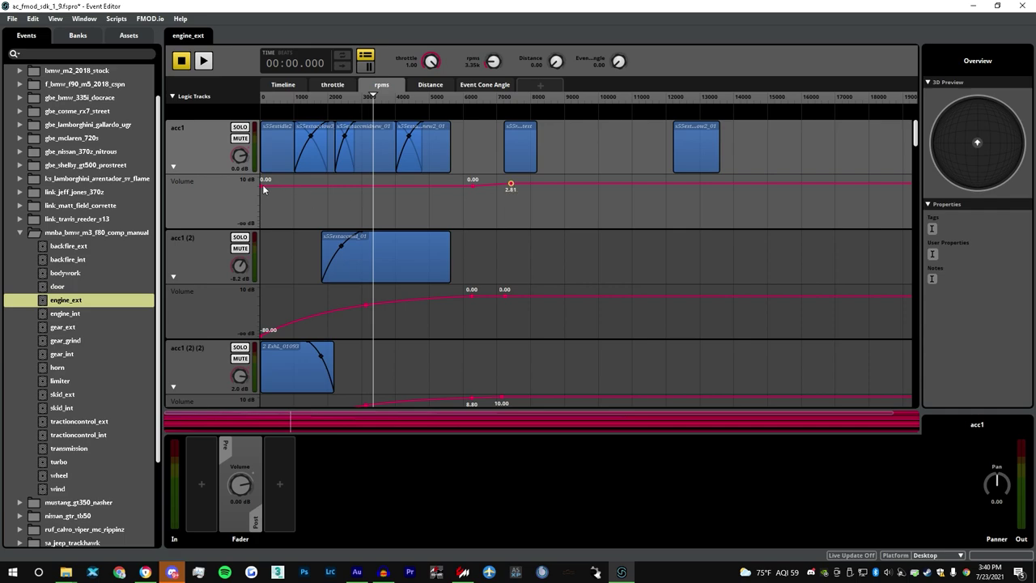
pyautogui.moveTo(262, 186); pyautogui.dragTo(247, 196)
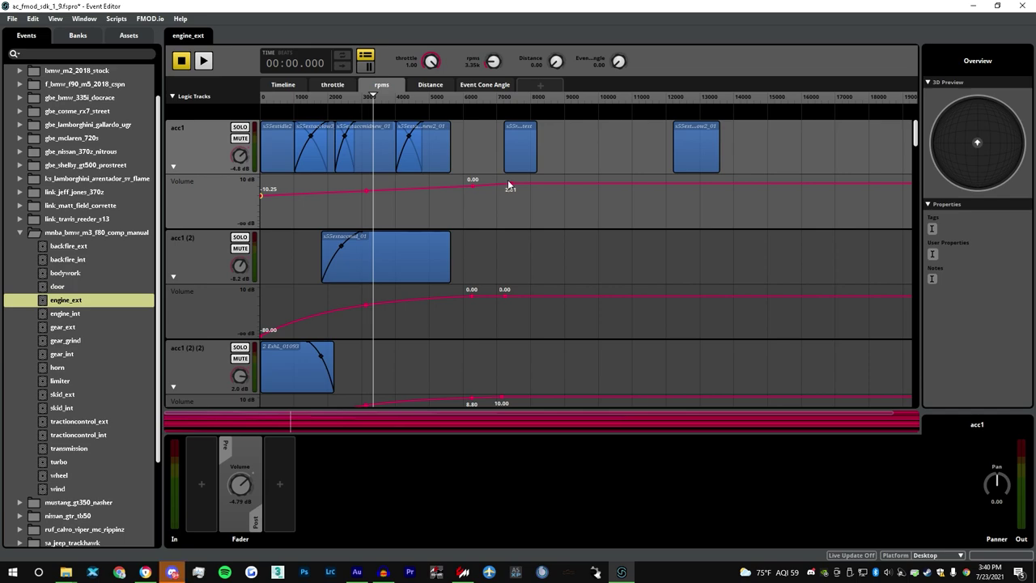
pyautogui.click(474, 186)
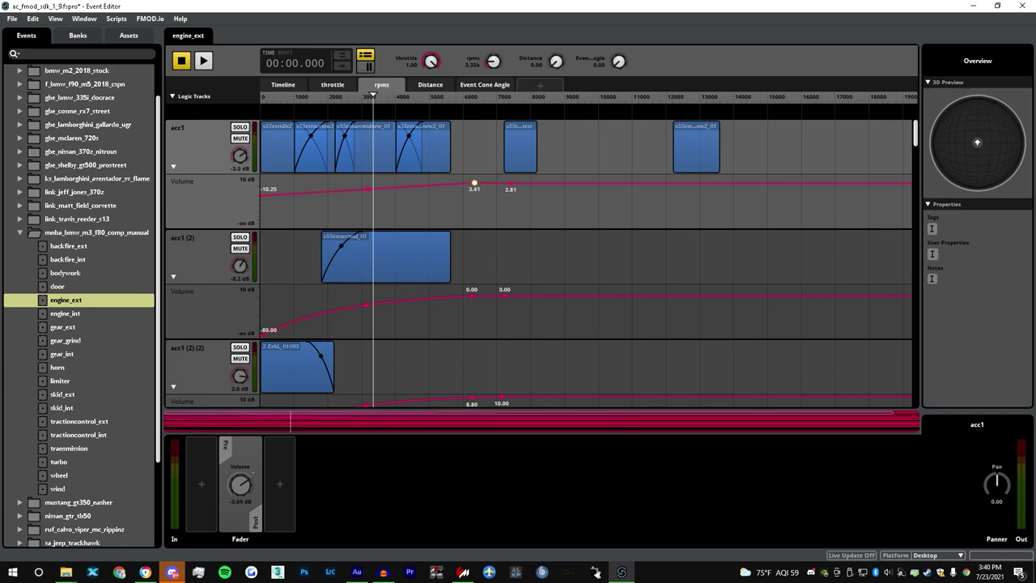
# - Delete the acc1 volume point near 7,400 rpm and add points at 0 dB near 4,000, 3.41 dB near 4,450 and 0.87 dB near 4,950 rpm
pyautogui.doubleClick(510, 188)
pyautogui.click(395, 187)
pyautogui.click(428, 186)
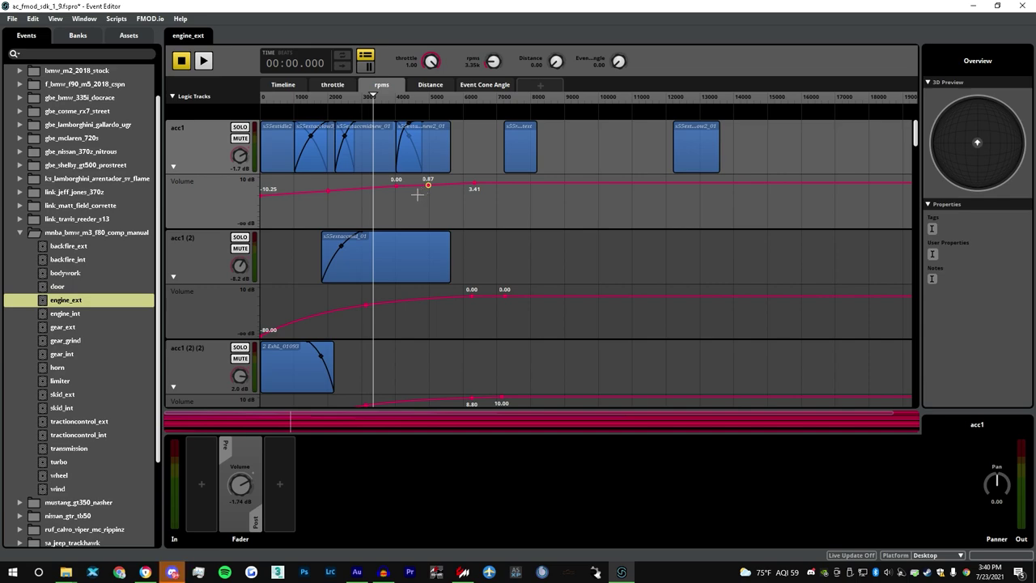
pyautogui.click(411, 183)
pyautogui.moveTo(411, 182); pyautogui.dragTo(411, 183)
# - Audition the new acc1 volume points, sweeping the rpm from about 1,200 to 5,170
pyautogui.click(203, 62)
pyautogui.click(301, 97)
pyautogui.moveTo(301, 97); pyautogui.dragTo(435, 98)
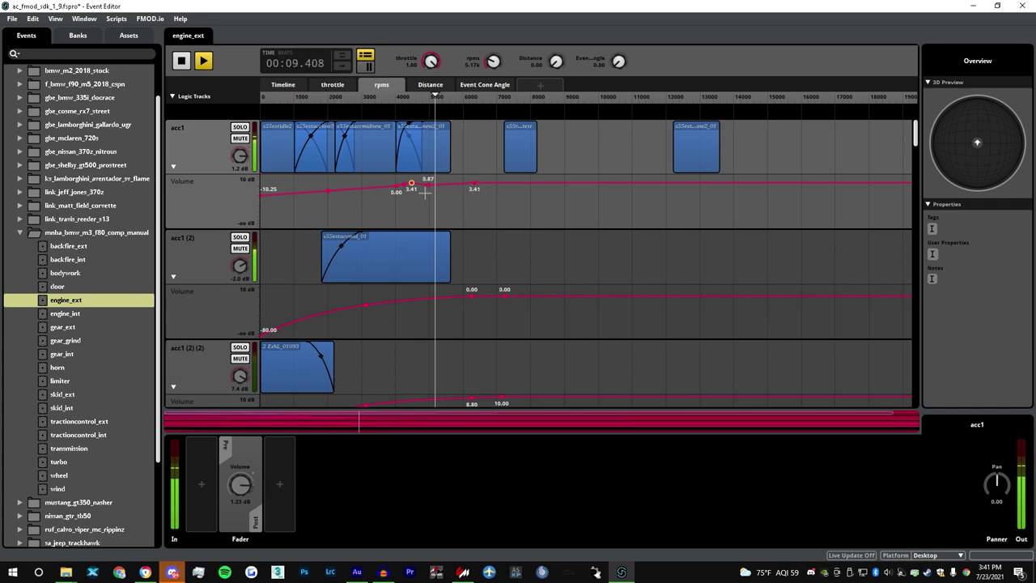
pyautogui.click(182, 61)
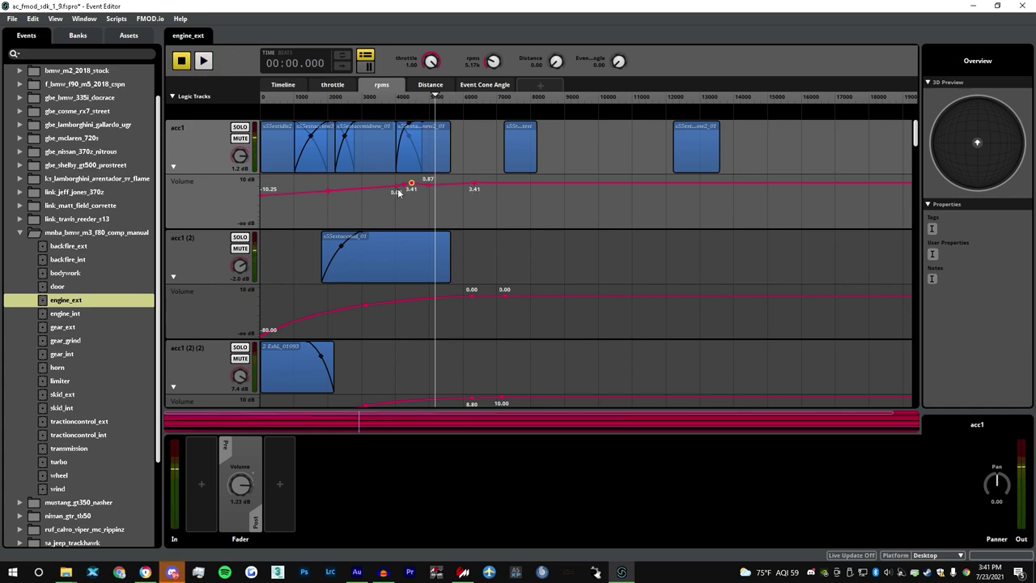
# - Reshape the acc1 volume to -4.85 dB near 4,000 rpm, 10 dB near 4,450 rpm and -4.25 dB near 4,950 rpm while listening
pyautogui.moveTo(395, 188); pyautogui.dragTo(396, 190)
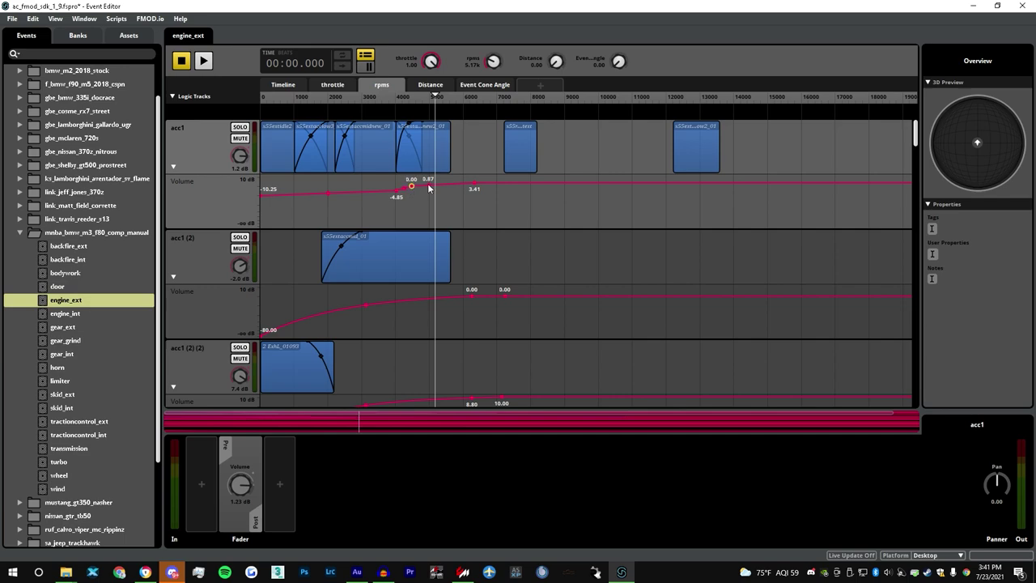
pyautogui.moveTo(411, 185); pyautogui.dragTo(411, 186)
pyautogui.moveTo(428, 185); pyautogui.dragTo(428, 190)
pyautogui.click(365, 101)
pyautogui.press('space')
pyautogui.moveTo(366, 98); pyautogui.dragTo(404, 96)
pyautogui.moveTo(410, 187); pyautogui.dragTo(411, 174)
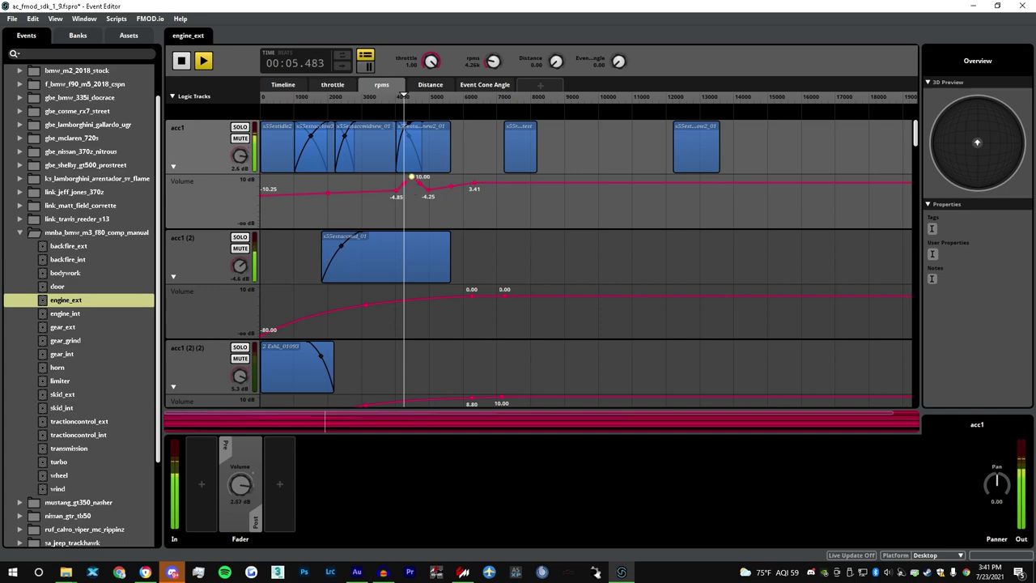
# - Audition the acc1 volume peak up to about 5,470 rpm and lower the volume point near 5,650 rpm slightly
pyautogui.press('space')
pyautogui.click(346, 97)
pyautogui.press('space')
pyautogui.moveTo(380, 97); pyautogui.dragTo(444, 91)
pyautogui.moveTo(335, 97); pyautogui.dragTo(445, 115)
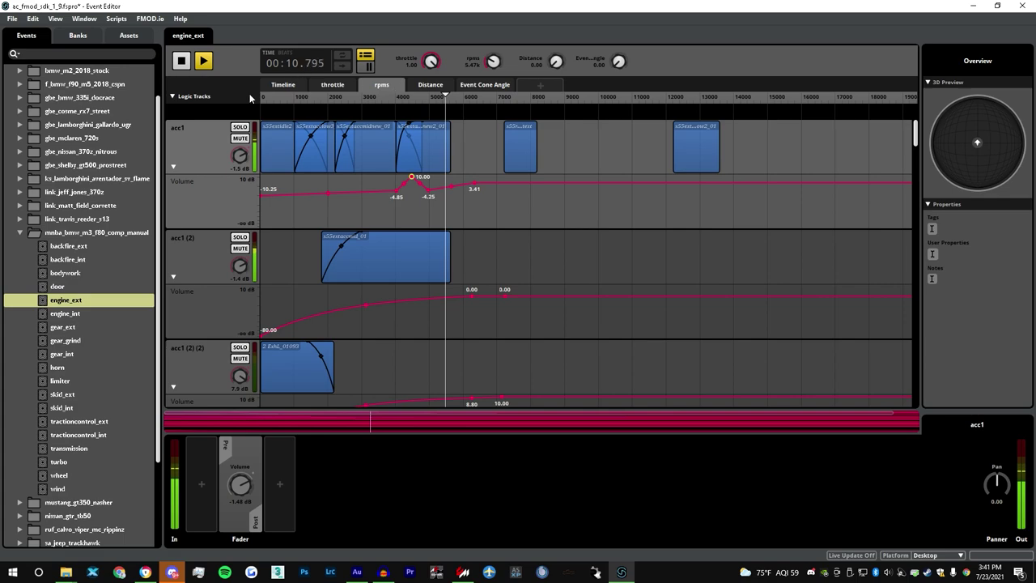
pyautogui.press('space')
pyautogui.moveTo(451, 186); pyautogui.dragTo(452, 189)
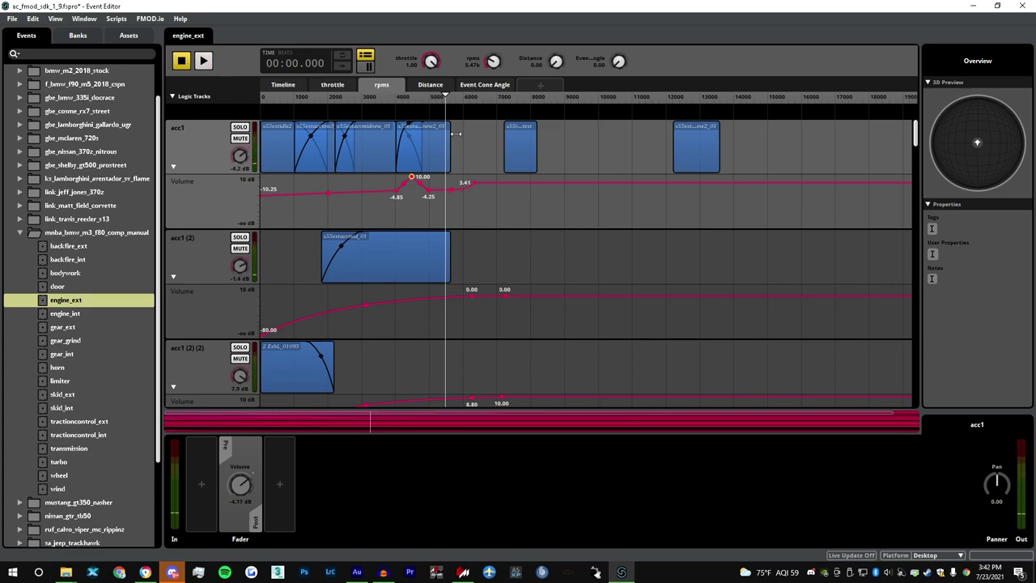
# - Extend s55extaccmidnew2_01 on acc1 and s55extaccmid_01 on acc1 (2) to end at about 5,950 rpm, checking by ear
pyautogui.moveTo(455, 134); pyautogui.dragTo(487, 137)
pyautogui.click(324, 97)
pyautogui.click(201, 60)
pyautogui.moveTo(365, 96); pyautogui.dragTo(461, 102)
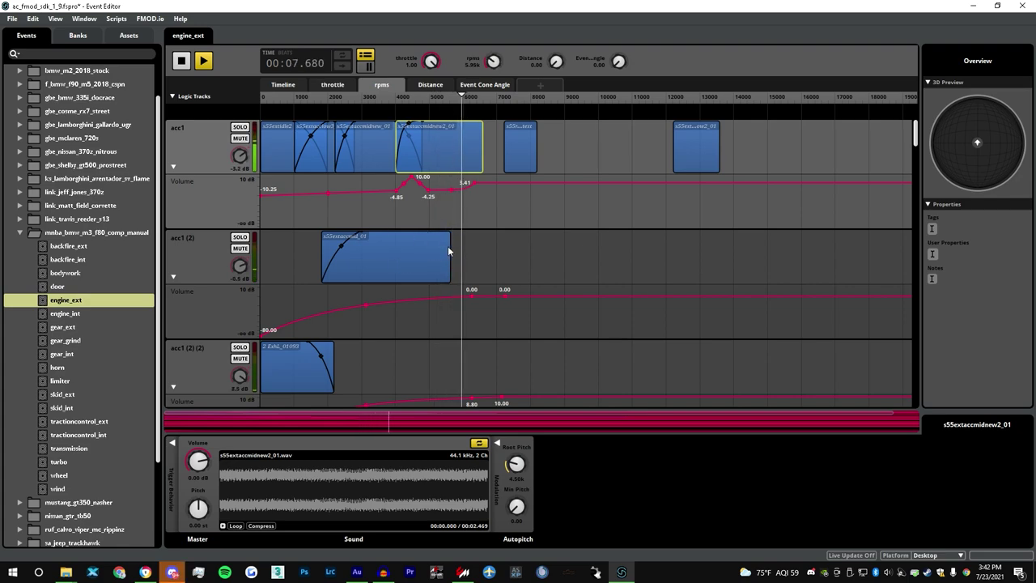
pyautogui.moveTo(488, 139); pyautogui.dragTo(461, 138)
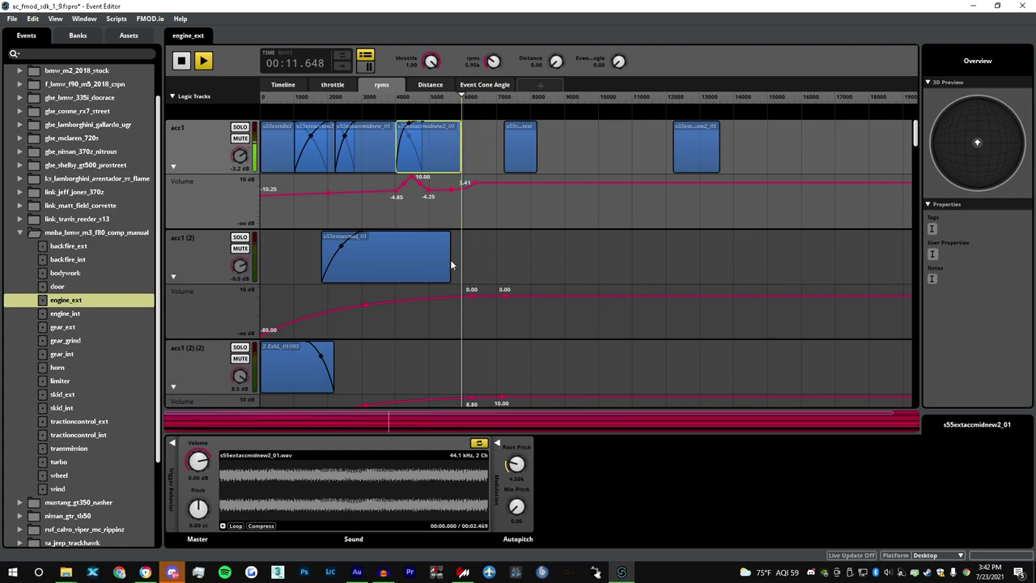
pyautogui.moveTo(451, 259); pyautogui.dragTo(462, 260)
pyautogui.moveTo(413, 100)
pyautogui.mouseDown()
pyautogui.moveTo(430, 98)
pyautogui.moveTo(312, 100)
pyautogui.moveTo(392, 105)
pyautogui.moveTo(375, 117)
pyautogui.moveTo(416, 108)
pyautogui.mouseUp()
pyautogui.click(181, 60)
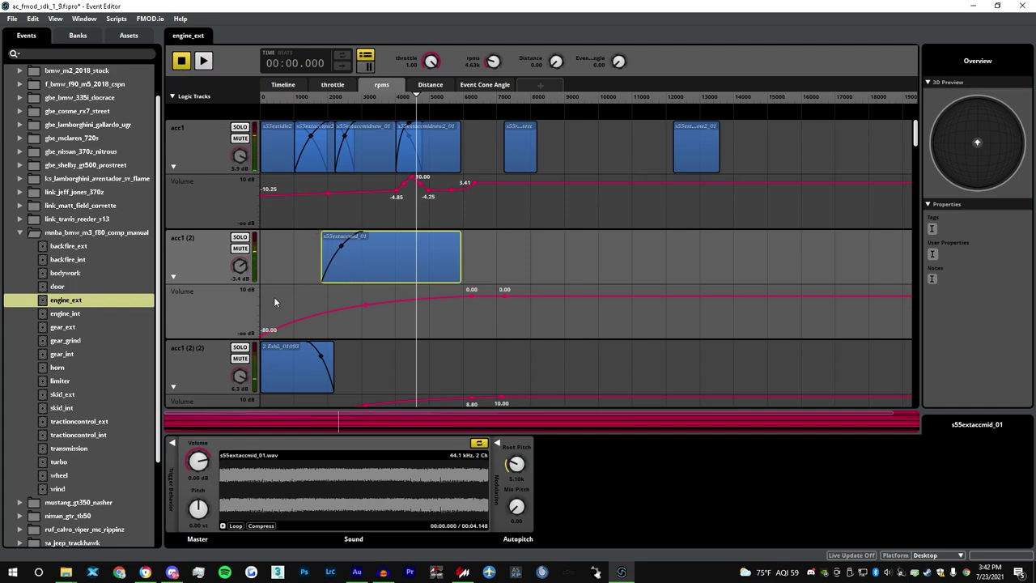
# - Set the s55extaccmid_01 clip volume to -3 dB and audition from about 1,100 to 5,900 rpm
pyautogui.moveTo(204, 476); pyautogui.dragTo(204, 485)
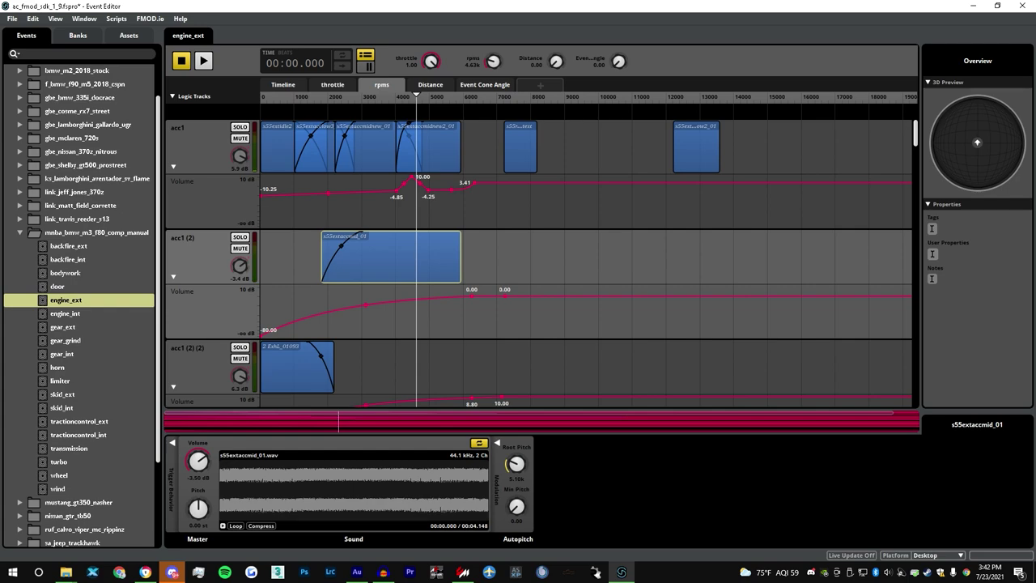
pyautogui.click(296, 97)
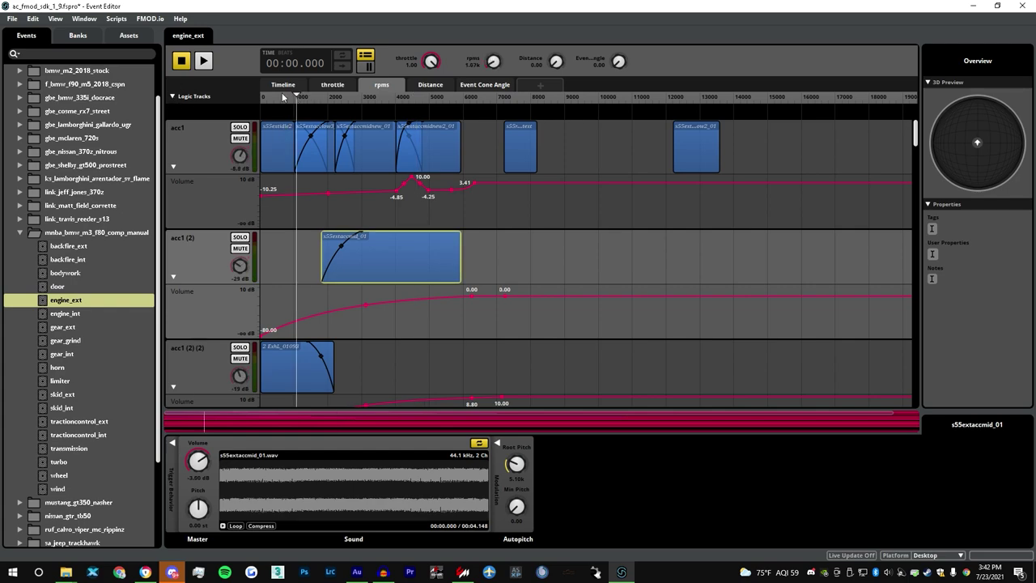
pyautogui.click(203, 61)
pyautogui.moveTo(297, 97); pyautogui.dragTo(459, 117)
pyautogui.click(188, 61)
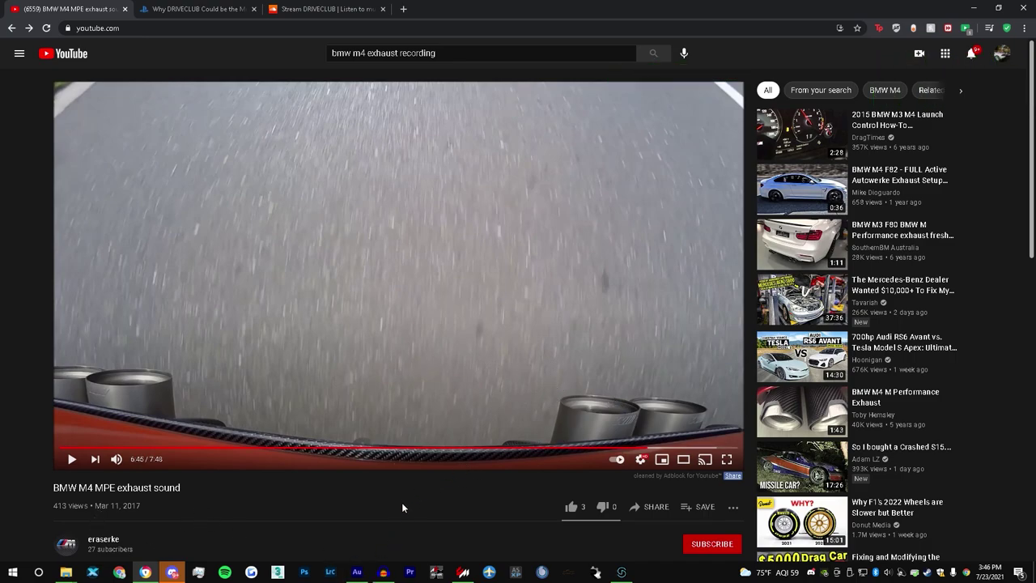
# - Record the BMW M4 MPE exhaust sound video from 6:45 to 6:54 in Audacity
pyautogui.click(384, 571)
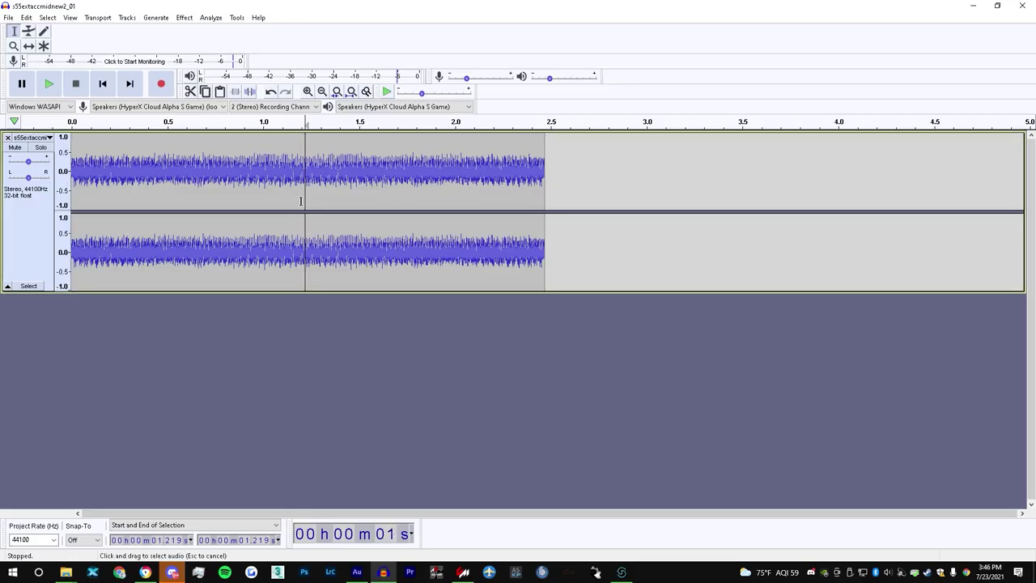
pyautogui.click(161, 83)
pyautogui.click(973, 6)
pyautogui.click(611, 432)
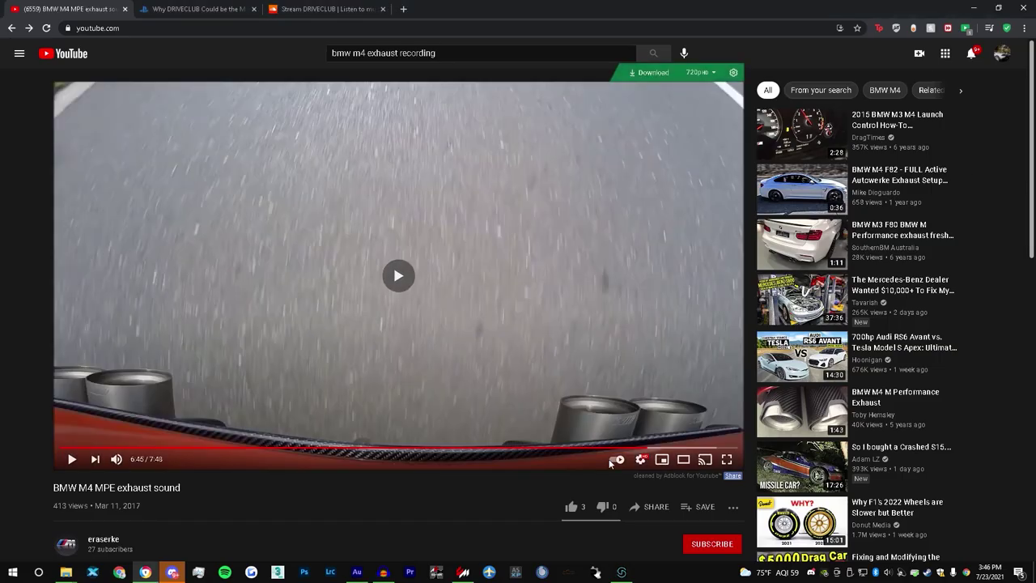
pyautogui.click(383, 571)
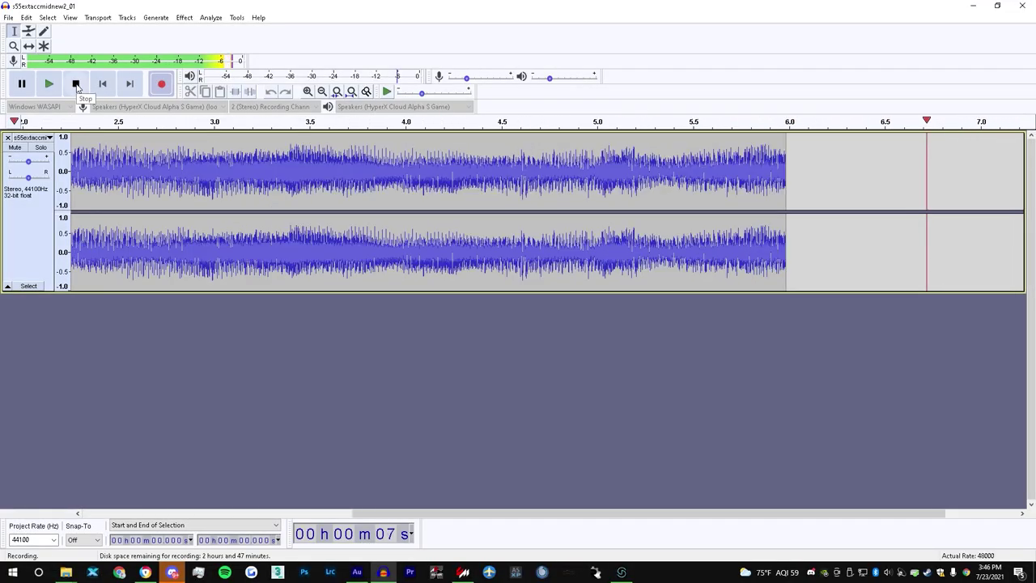
pyautogui.click(76, 85)
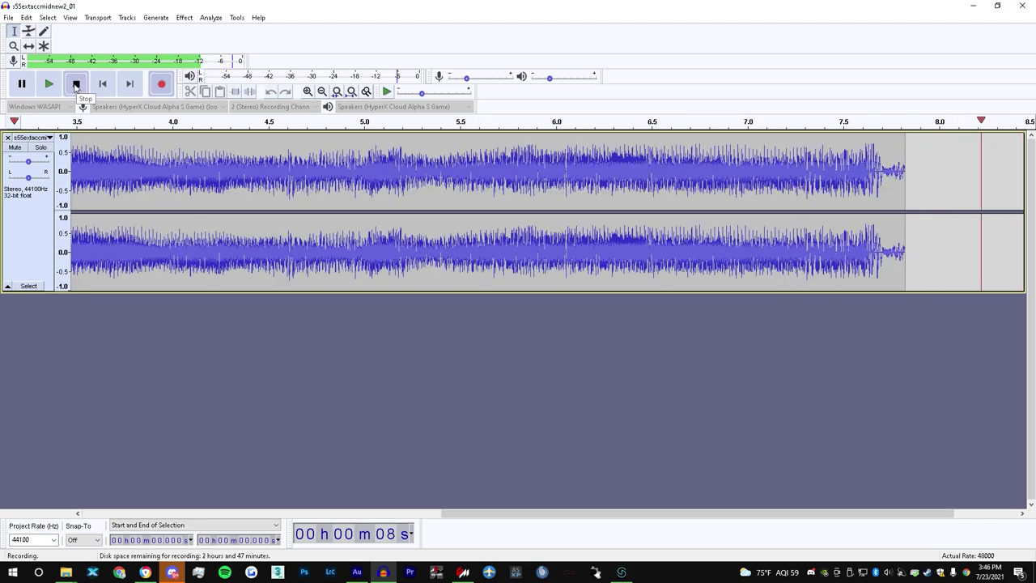
pyautogui.click(145, 572)
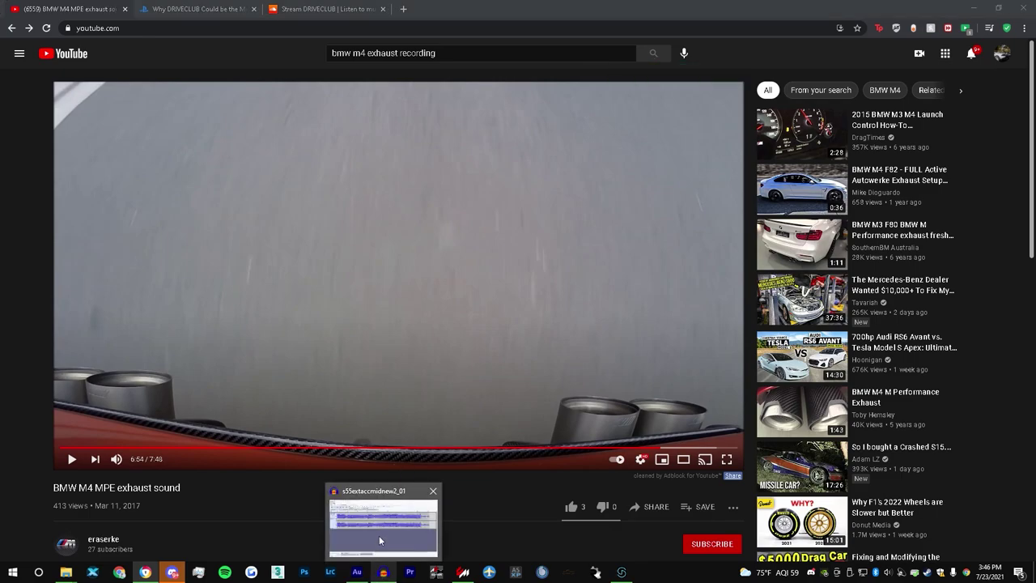
# - Return to Audacity and delete about the first 1.3 seconds of the new exhaust recording
pyautogui.click(381, 572)
pyautogui.hotkey('ctrl', '2')
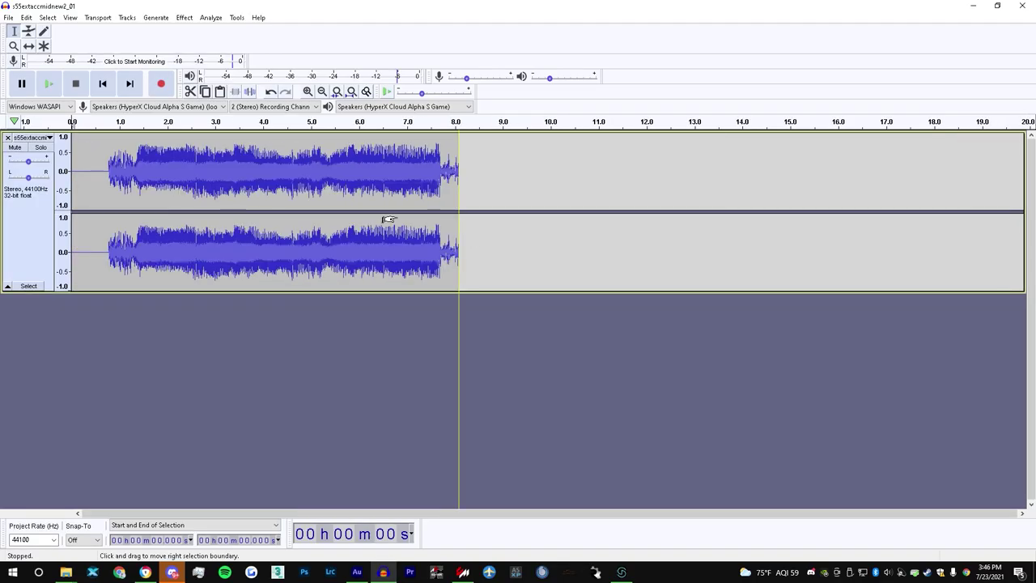
pyautogui.moveTo(136, 164); pyautogui.dragTo(71, 166)
pyautogui.press('Delete')
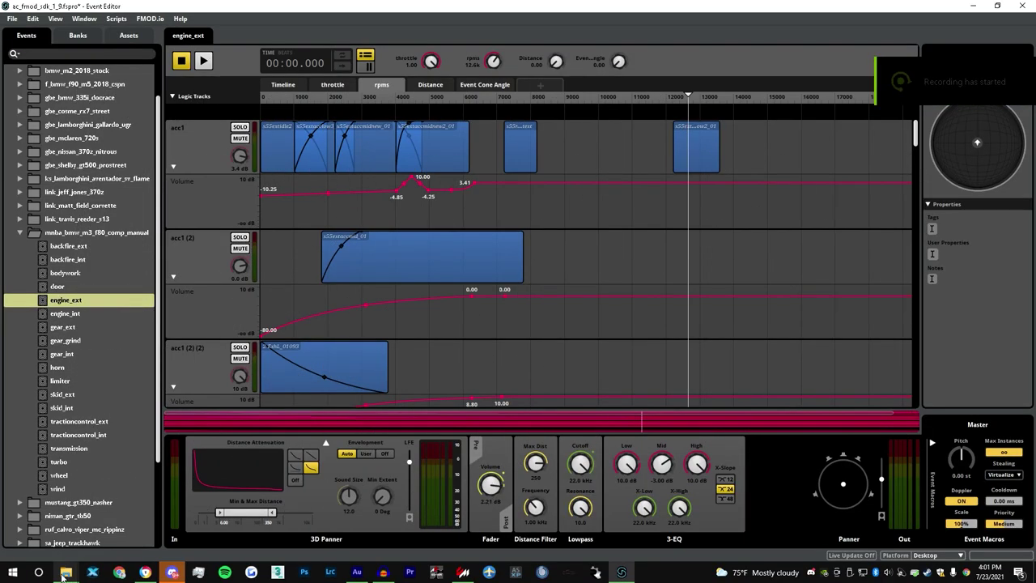
# - Place s55extacc2_01.wav from the Audacity folder on FMOD's acc1 track at about 16,400 rpm
pyautogui.moveTo(65, 572)
pyautogui.click(358, 520)
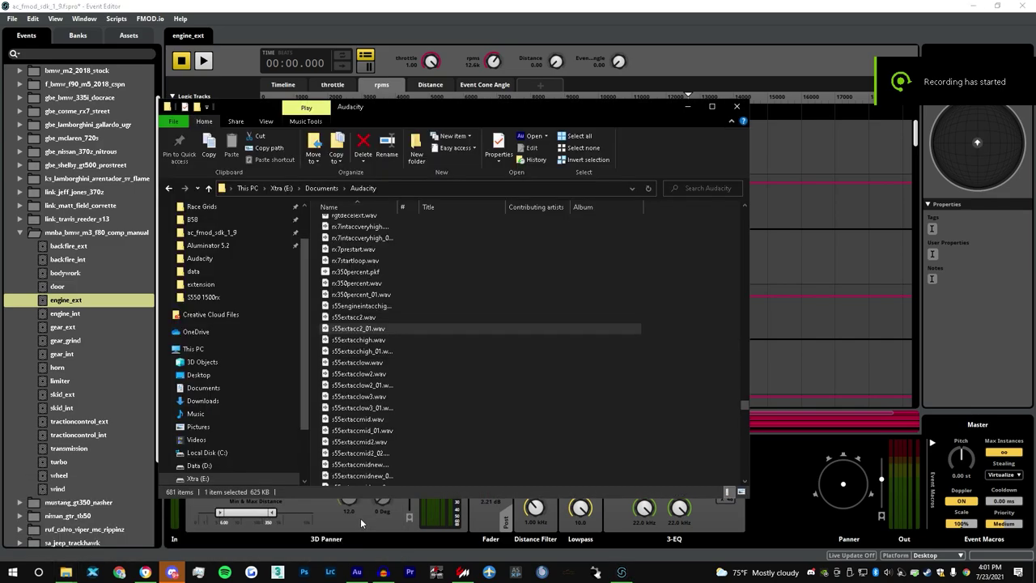
pyautogui.moveTo(407, 325); pyautogui.dragTo(824, 135)
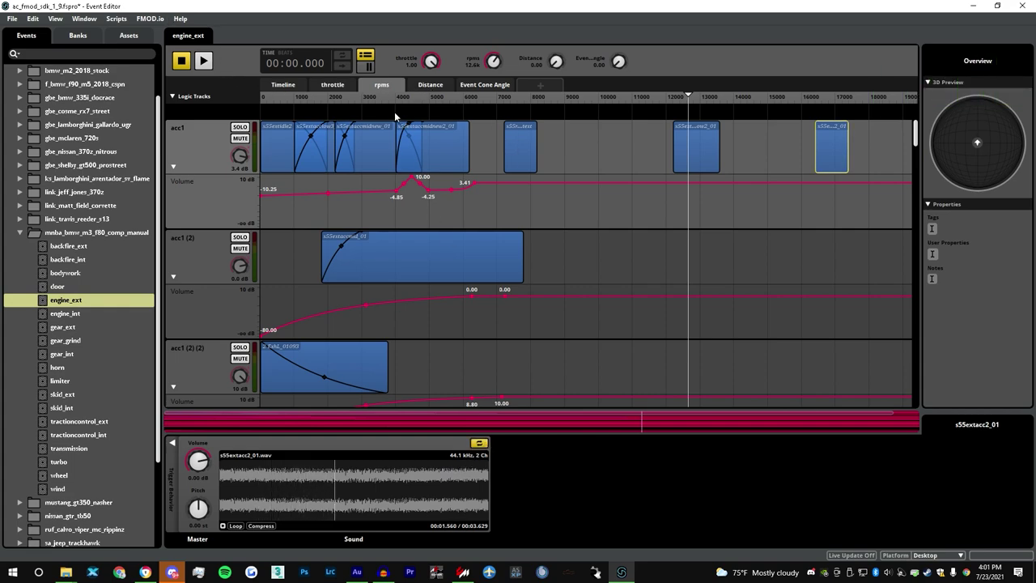
# - Match the playing engine sound at 5,500 rpm and add Autopitch to s55extacc2_01 with that root pitch
pyautogui.click(448, 97)
pyautogui.click(203, 62)
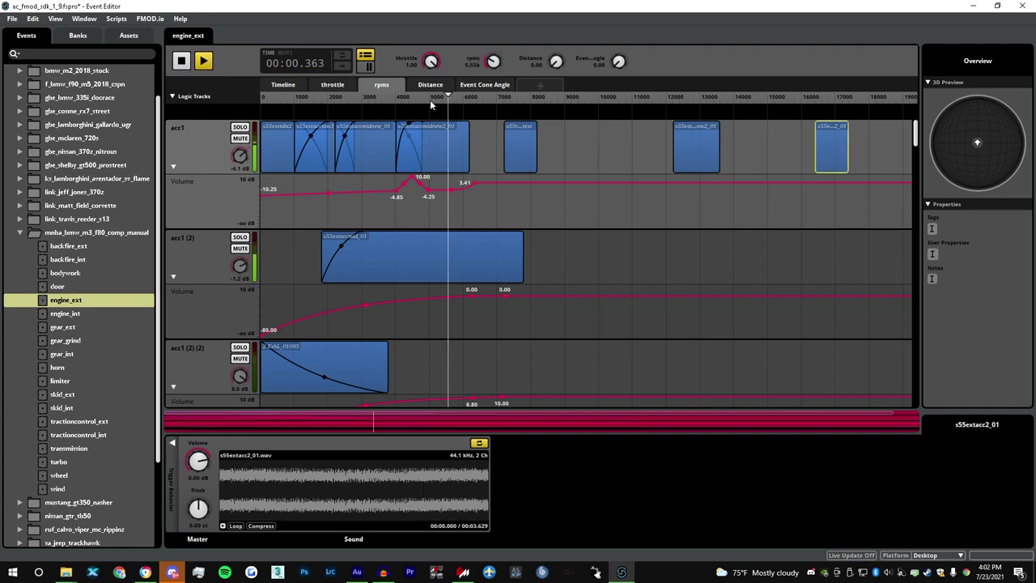
pyautogui.moveTo(448, 98); pyautogui.dragTo(446, 97)
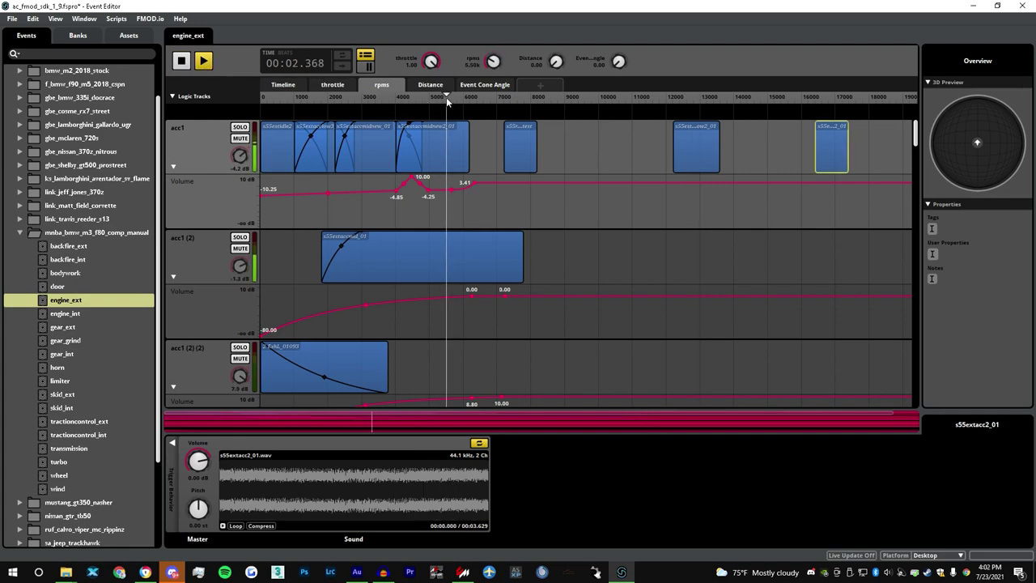
pyautogui.rightClick(207, 507)
pyautogui.click(311, 566)
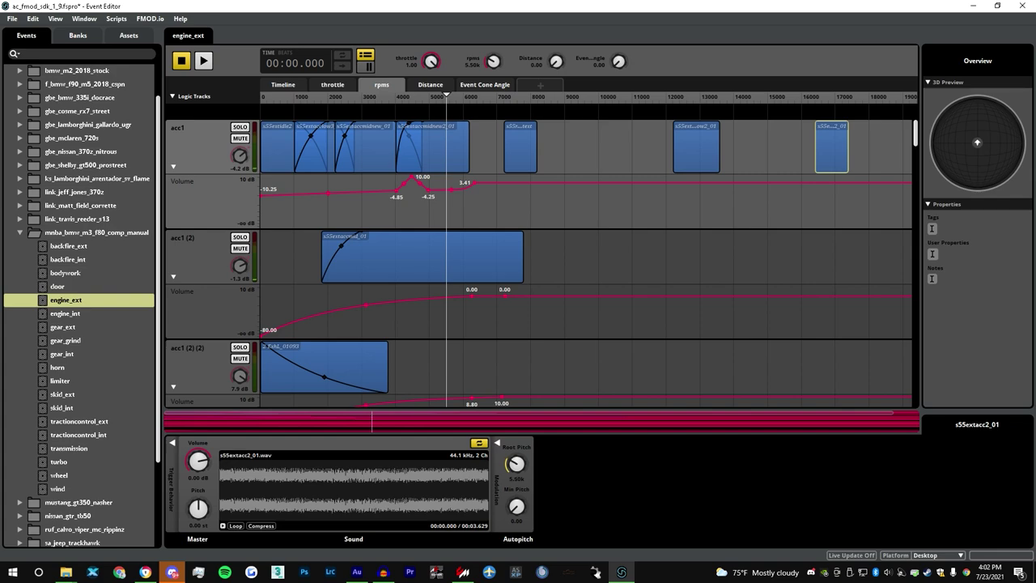
# - Move s55extacc2_01 to span about 5,500 to 7,350 rpm, crossfading with both neighbouring clips, and audition the lower transition
pyautogui.moveTo(829, 142); pyautogui.dragTo(516, 133)
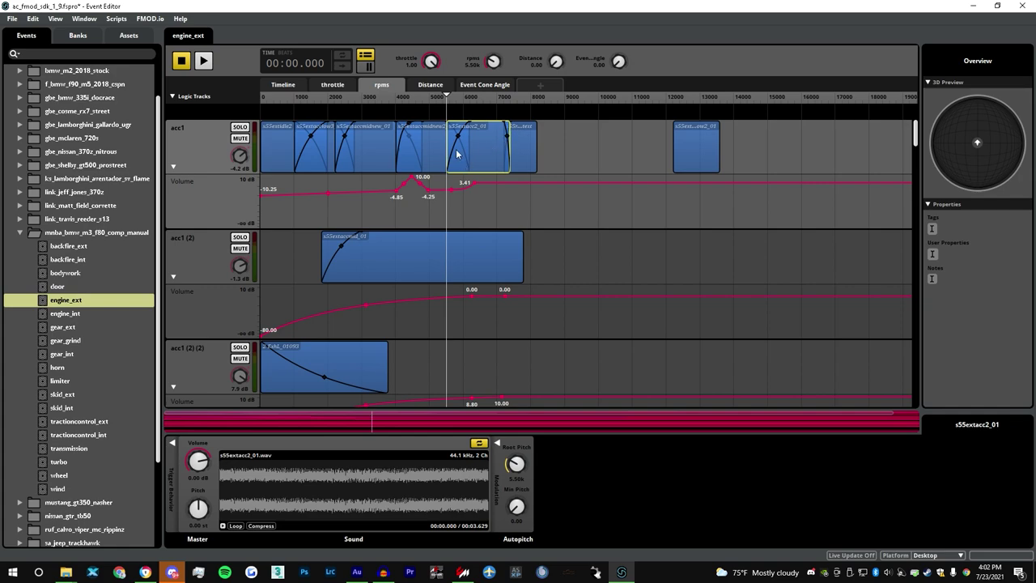
pyautogui.click(434, 99)
pyautogui.click(202, 60)
pyautogui.moveTo(434, 96); pyautogui.dragTo(458, 151)
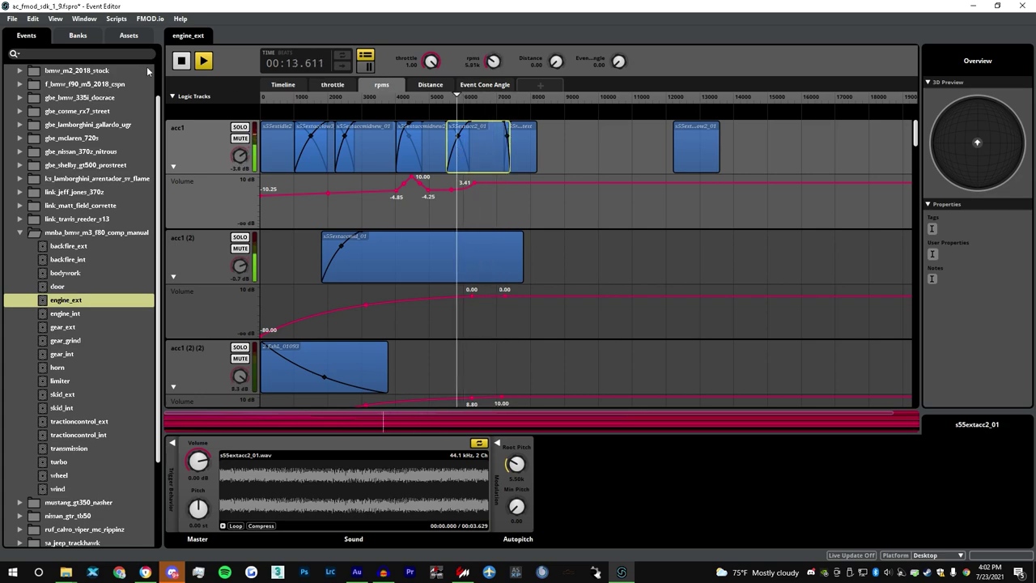
# - Sweep the rpm to about 6,800 and compare the mix with acc1 (2) soloed, unsoloed and muted
pyautogui.moveTo(327, 96); pyautogui.dragTo(490, 99)
pyautogui.click(238, 237)
pyautogui.click(239, 239)
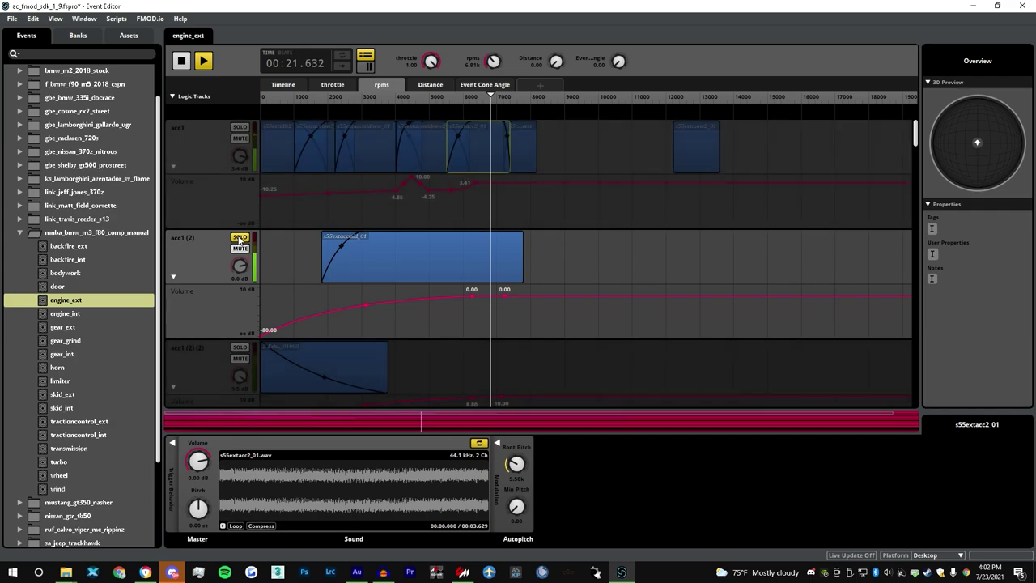
pyautogui.click(239, 239)
pyautogui.click(239, 238)
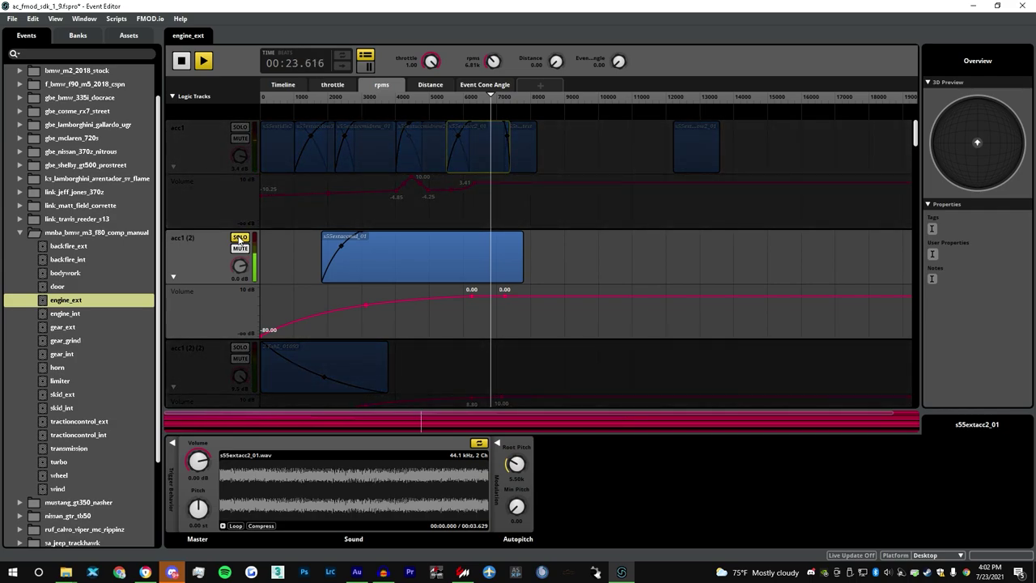
pyautogui.click(240, 239)
pyautogui.click(243, 250)
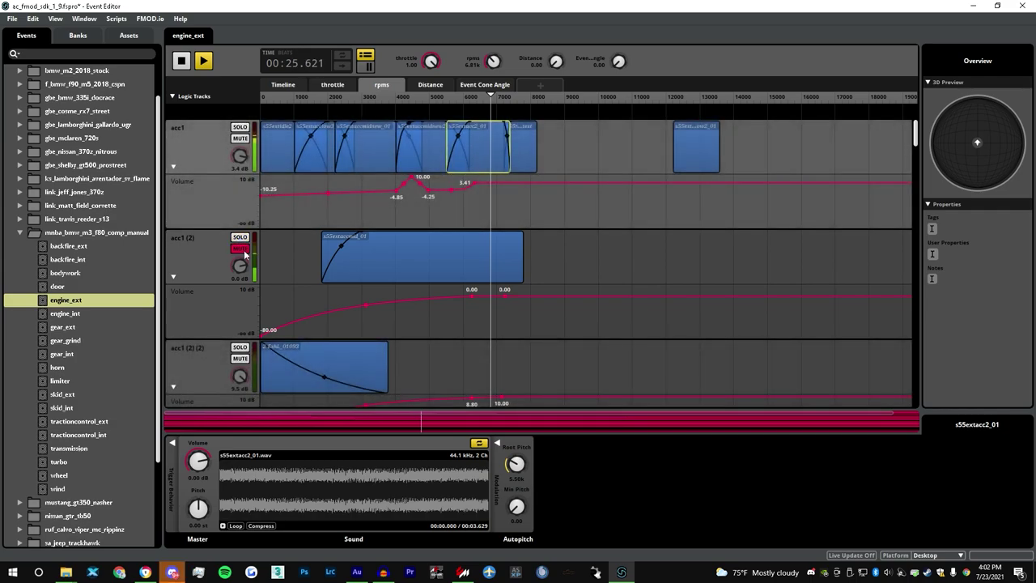
# - Audition rpm sweeps with acc1 (2) muted, soloed and back in the full mix, ending at about 6,400 rpm
pyautogui.moveTo(363, 100); pyautogui.dragTo(455, 96)
pyautogui.click(240, 237)
pyautogui.moveTo(304, 97); pyautogui.dragTo(453, 90)
pyautogui.click(242, 226)
pyautogui.click(240, 237)
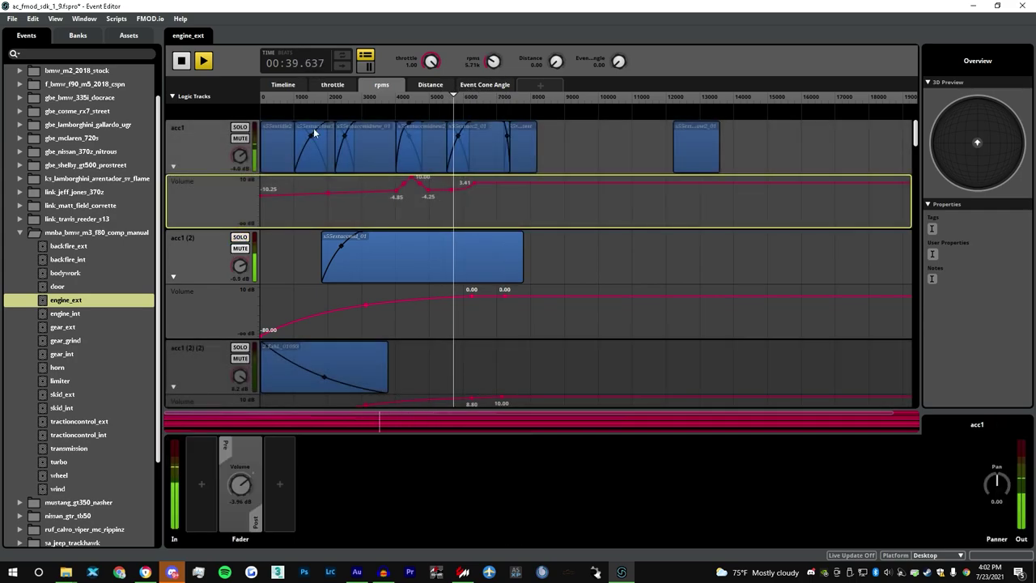
pyautogui.moveTo(356, 97); pyautogui.dragTo(478, 113)
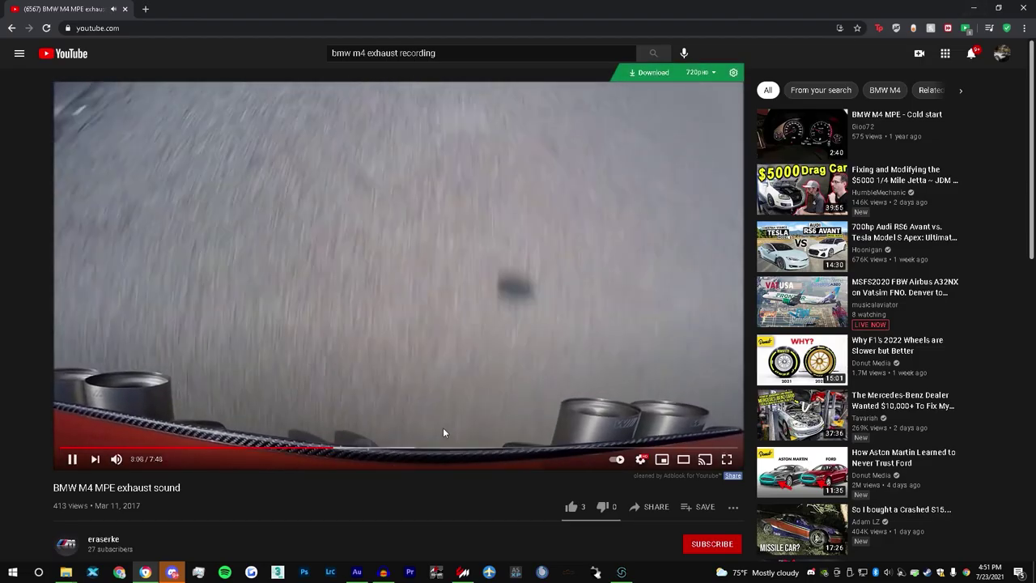
# - Pause the exhaust video, stop its recording in Audacity and play the take from the start
pyautogui.click(427, 413)
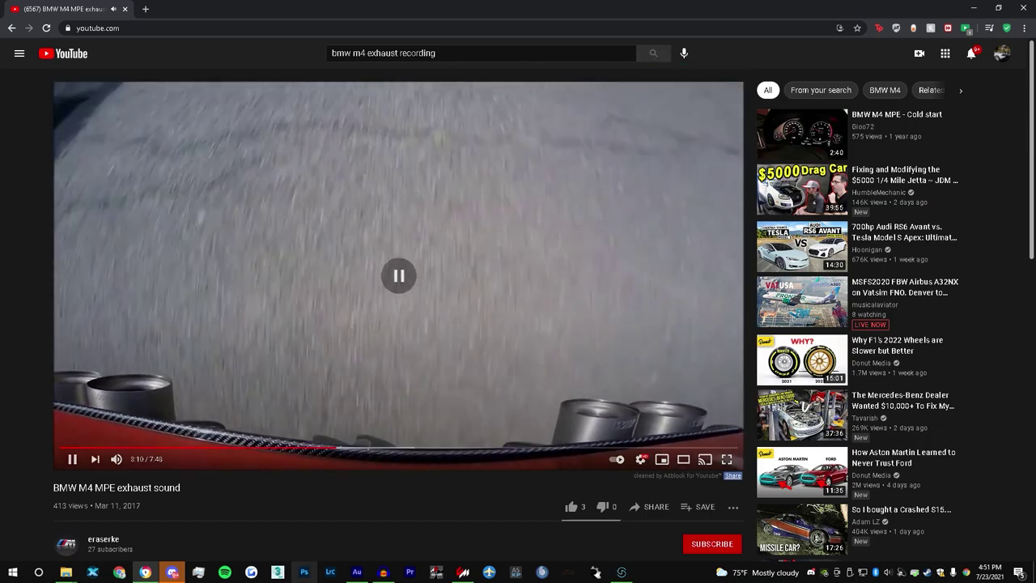
pyautogui.click(382, 571)
pyautogui.press('space')
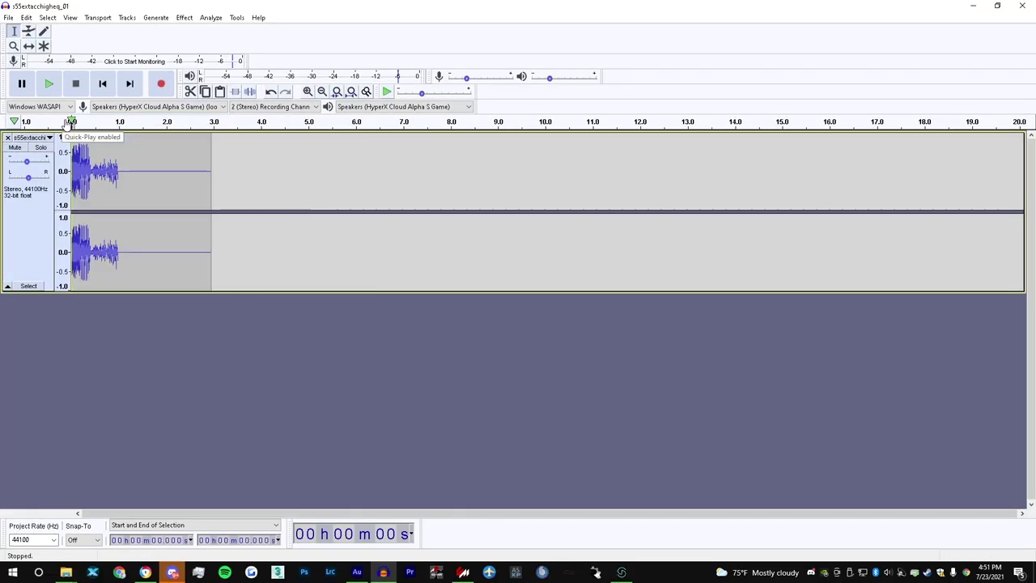
pyautogui.click(67, 122)
pyautogui.press('space')
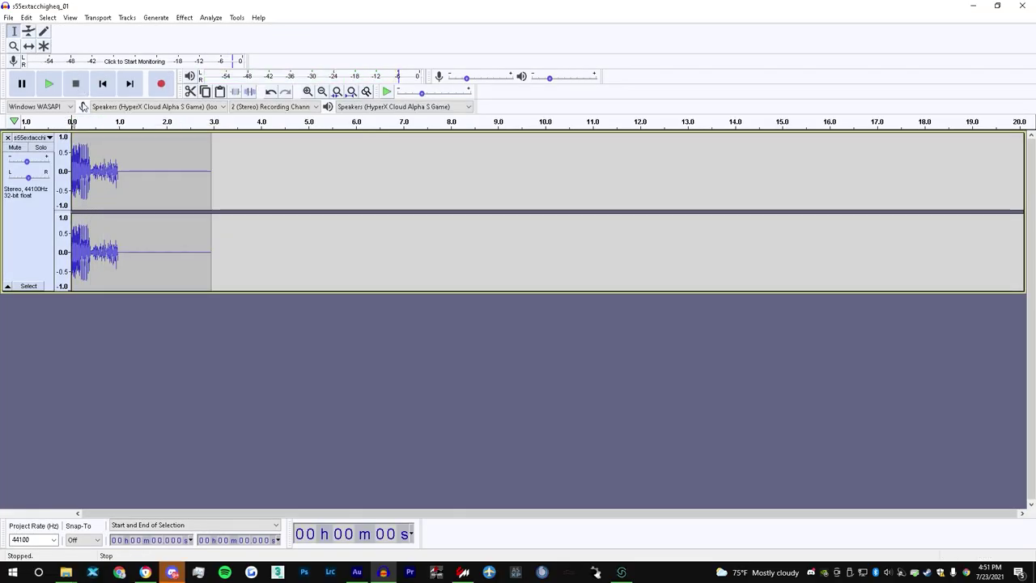
# - Trim the start of the recorded exhaust take in two short cuts, replaying the result after the first
pyautogui.scroll(1, 97, 186)
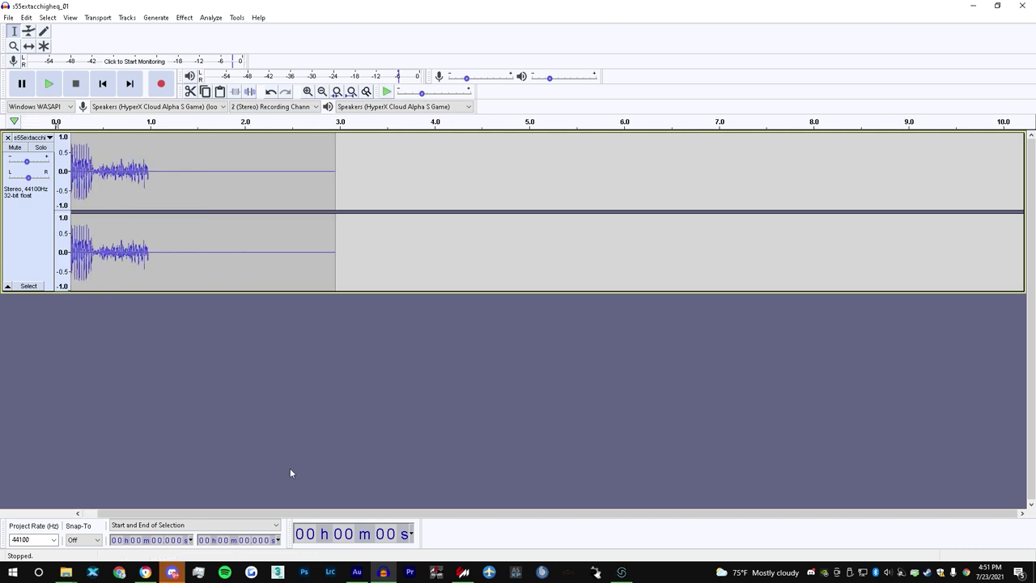
pyautogui.moveTo(331, 513); pyautogui.dragTo(247, 502)
pyautogui.press('space')
pyautogui.press('space')
pyautogui.moveTo(76, 176); pyautogui.dragTo(70, 175)
pyautogui.press('Delete')
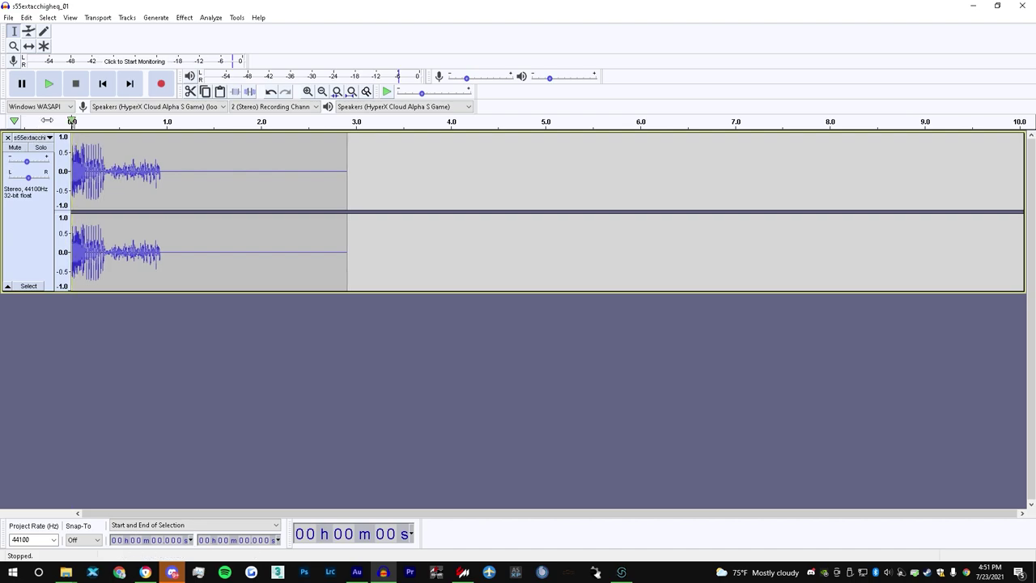
pyautogui.press('space')
pyautogui.click(85, 83)
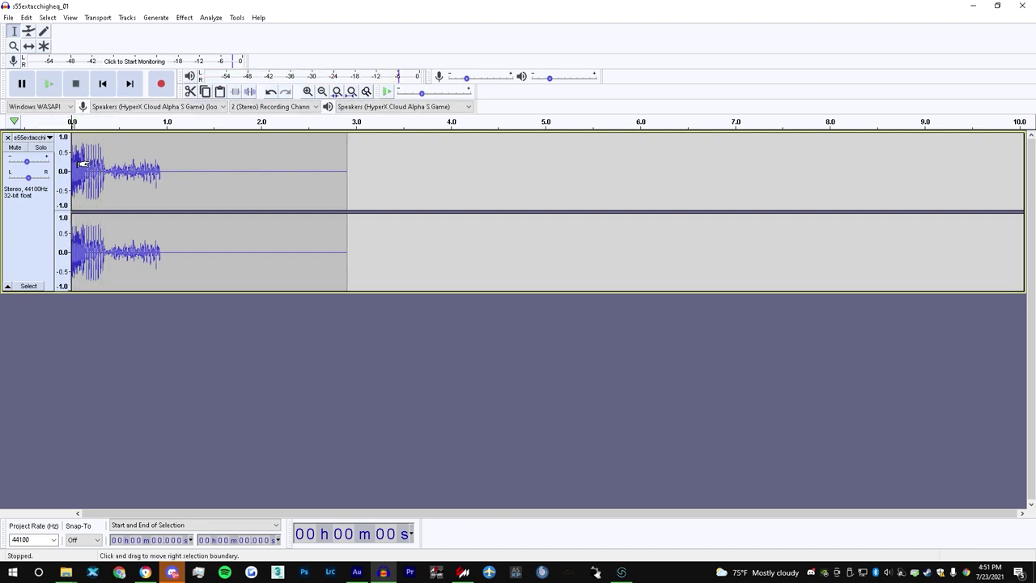
pyautogui.moveTo(77, 171); pyautogui.dragTo(68, 168)
pyautogui.press('space')
pyautogui.press('Delete')
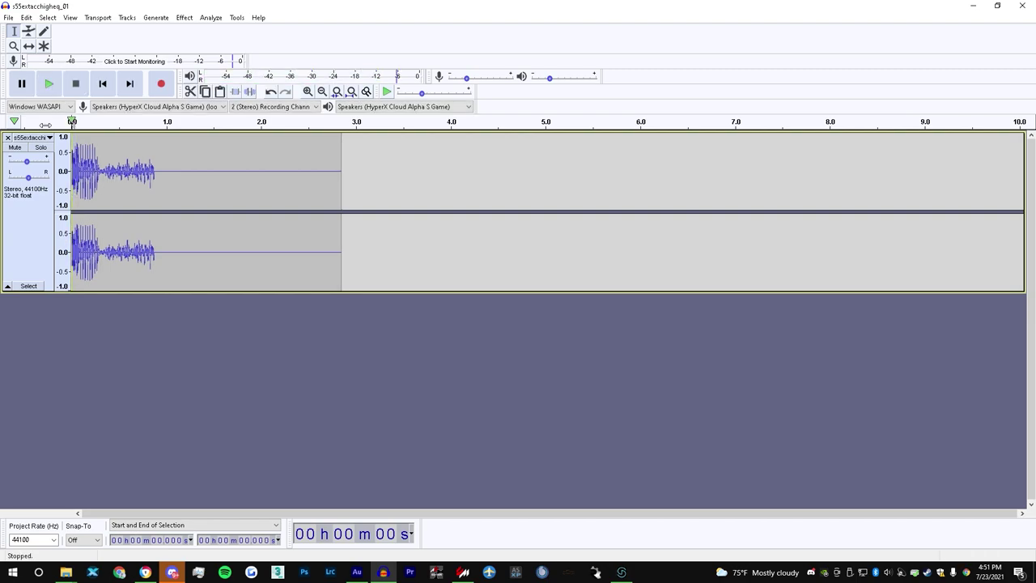
# - Delete the quiet tail and remaining excess audio, leaving a throttle let-off loop about 0.27 s long, and audition it
pyautogui.press('space')
pyautogui.click(76, 86)
pyautogui.scroll(2, 136, 211)
pyautogui.scroll(-2, 243, 243)
pyautogui.scroll(1, 396, 291)
pyautogui.moveTo(427, 514); pyautogui.dragTo(162, 514)
pyautogui.press('Delete')
pyautogui.press('space')
pyautogui.moveTo(77, 180); pyautogui.dragTo(615, 176)
pyautogui.press('space')
pyautogui.press('Delete')
pyautogui.press('space')
# - Export the trimmed loop as the WAV file s55extthrottlefartlong with signed 16-bit PCM encoding
pyautogui.click(8, 17)
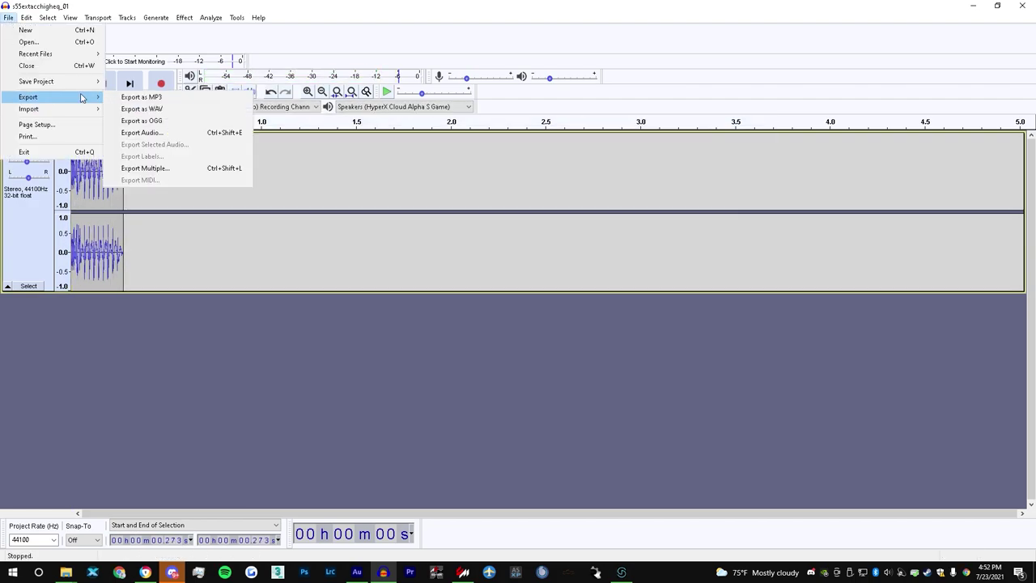
pyautogui.click(137, 108)
pyautogui.write('s55extaccveryhigh')
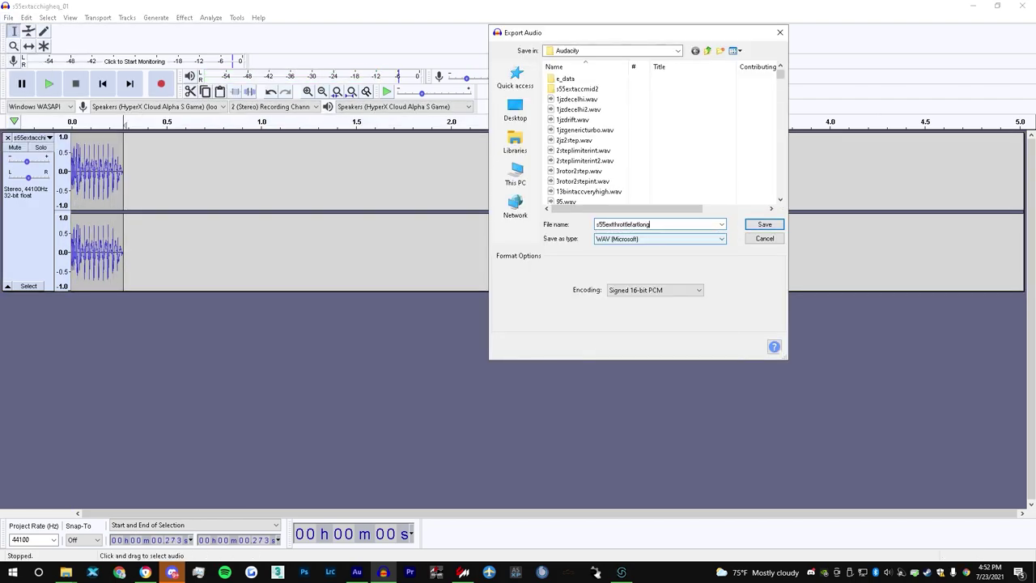
pyautogui.click(758, 223)
pyautogui.click(537, 373)
# - Switch to FMOD, add s55extthrottlefartlong to the let off fart throttle (2) track with Autopitch, and span it from 0 to about 7,300 rpm
pyautogui.click(621, 572)
pyautogui.moveTo(525, 286); pyautogui.dragTo(816, 278)
pyautogui.rightClick(207, 508)
pyautogui.click(312, 550)
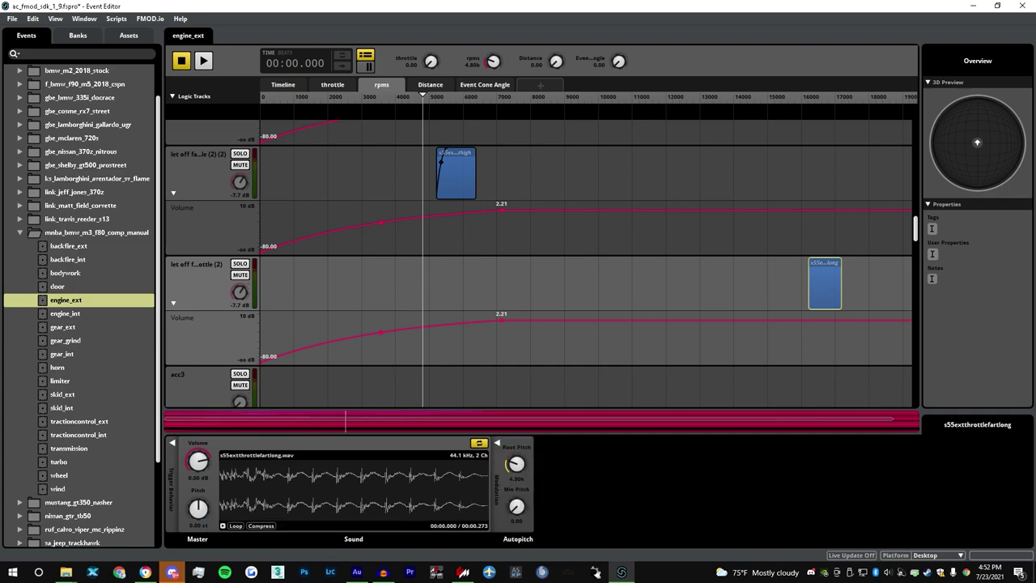
pyautogui.moveTo(809, 279); pyautogui.dragTo(182, 277)
pyautogui.moveTo(847, 279); pyautogui.dragTo(506, 279)
# - Add a throttle trigger condition from 0.00 to 0.50 to the s55extthrottlefartlong clip
pyautogui.click(204, 61)
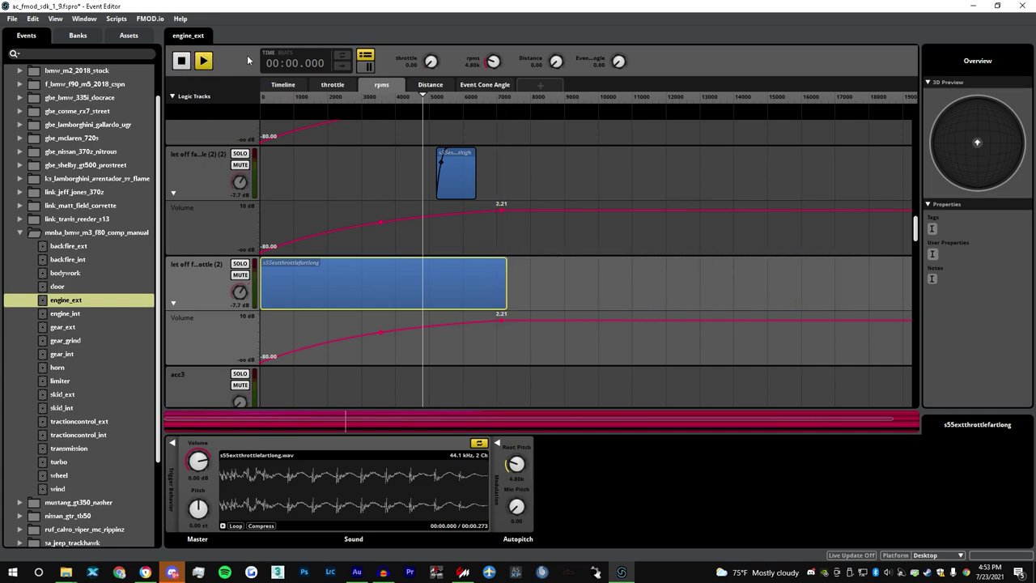
pyautogui.click(171, 443)
pyautogui.click(234, 443)
pyautogui.moveTo(324, 454)
pyautogui.click(356, 453)
pyautogui.click(178, 63)
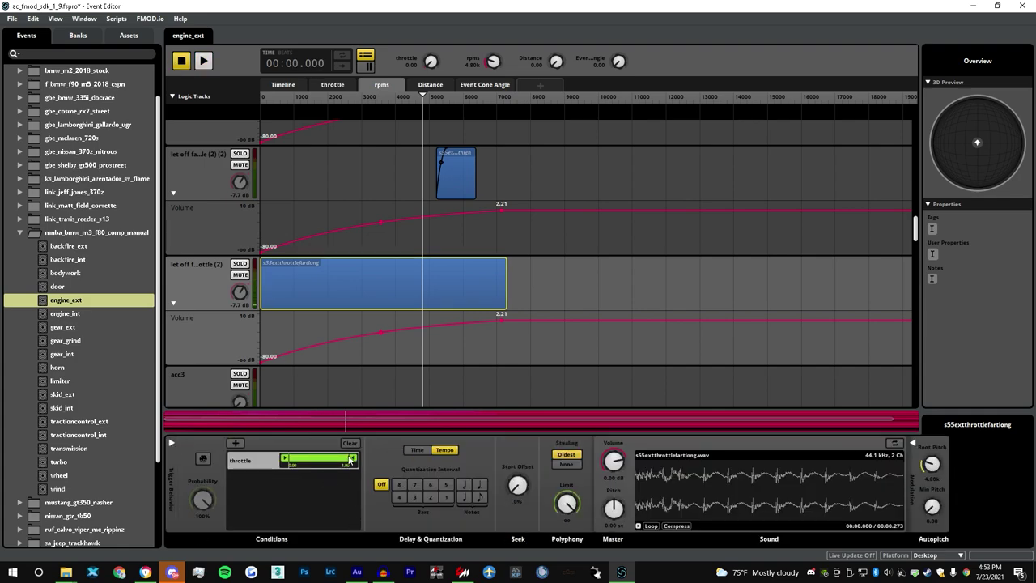
pyautogui.moveTo(353, 458); pyautogui.dragTo(327, 458)
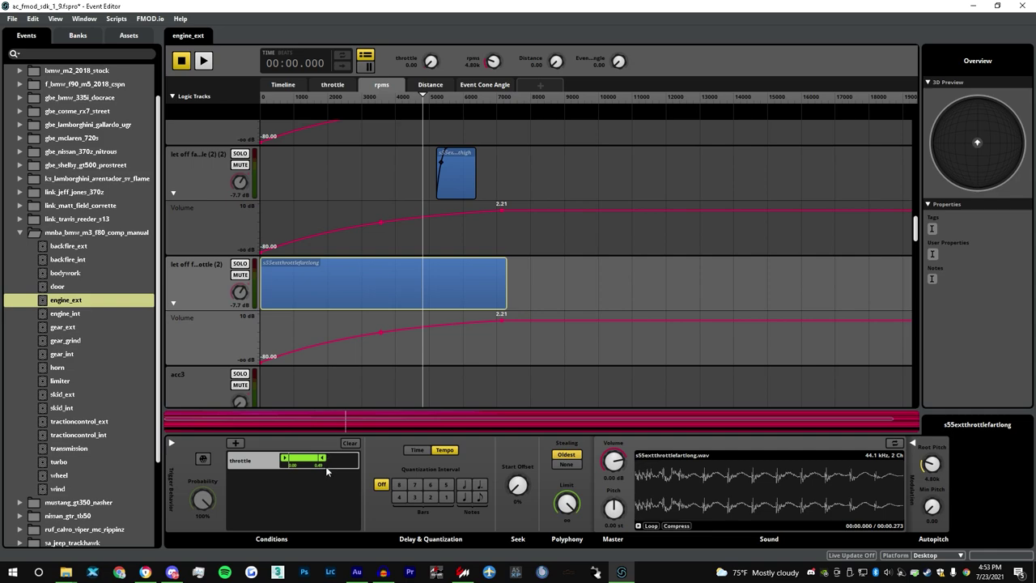
pyautogui.moveTo(324, 459); pyautogui.dragTo(324, 459)
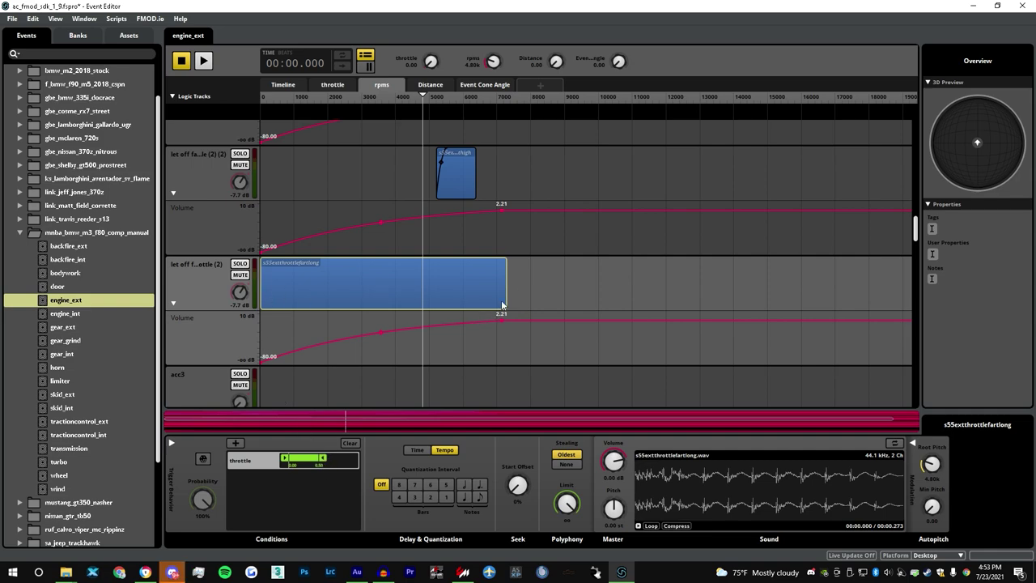
# - Audition throttle lift-offs up to about 7,480 rpm and extend the s55extthrottlefartlong clip to about 8,200 rpm
pyautogui.click(203, 61)
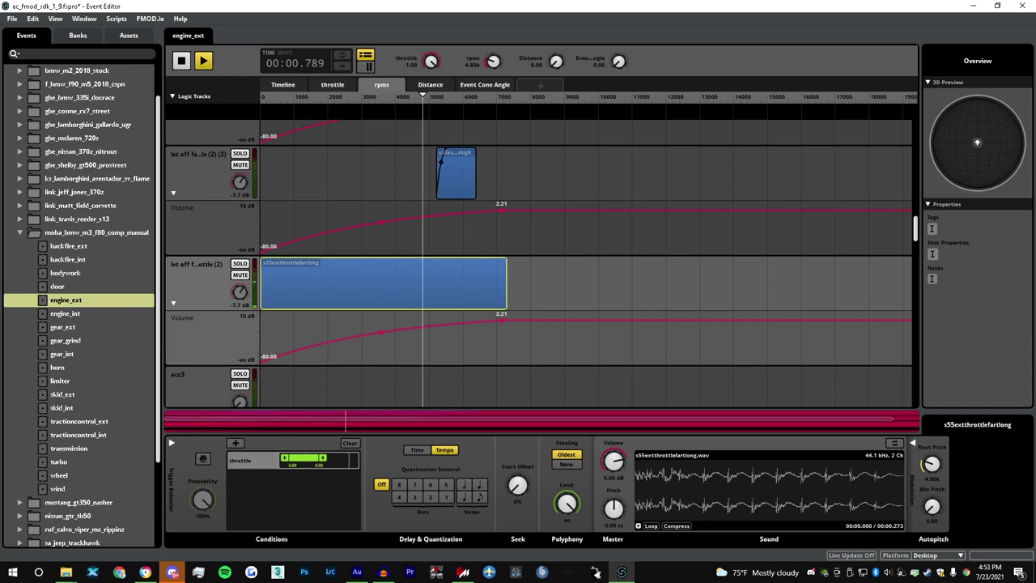
pyautogui.moveTo(466, 95); pyautogui.dragTo(500, 105)
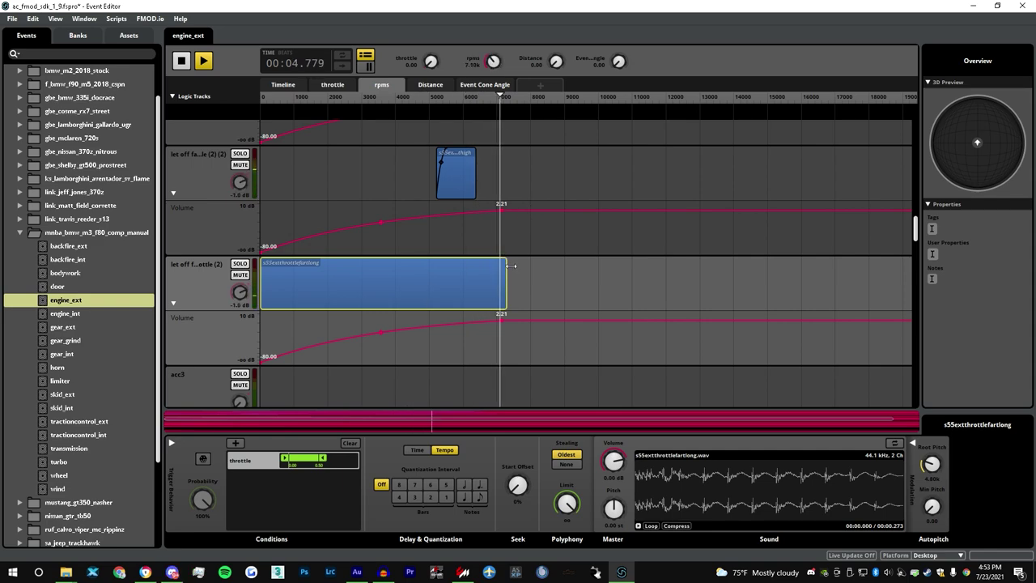
pyautogui.click(509, 88)
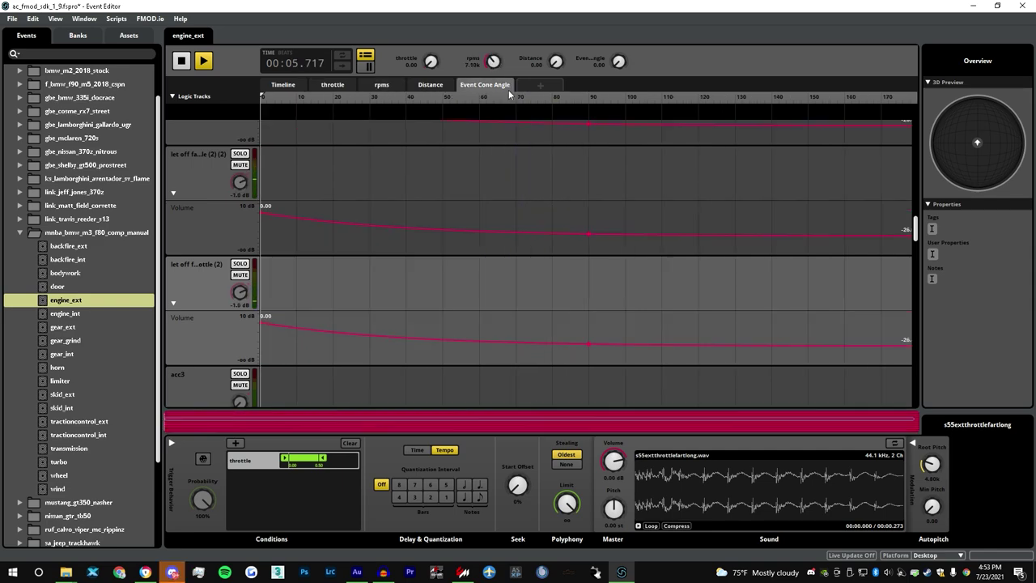
pyautogui.click(365, 82)
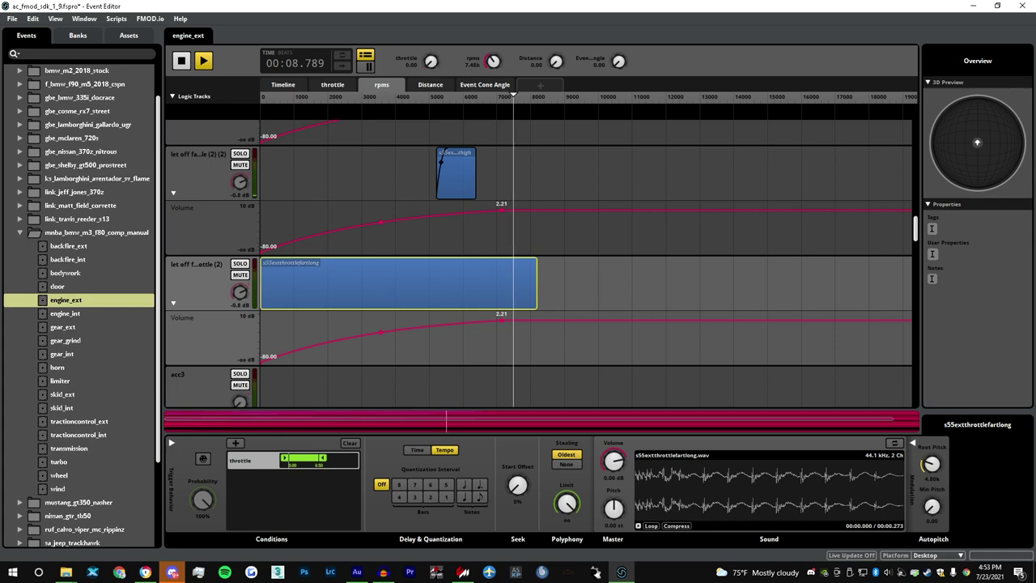
pyautogui.press('space')
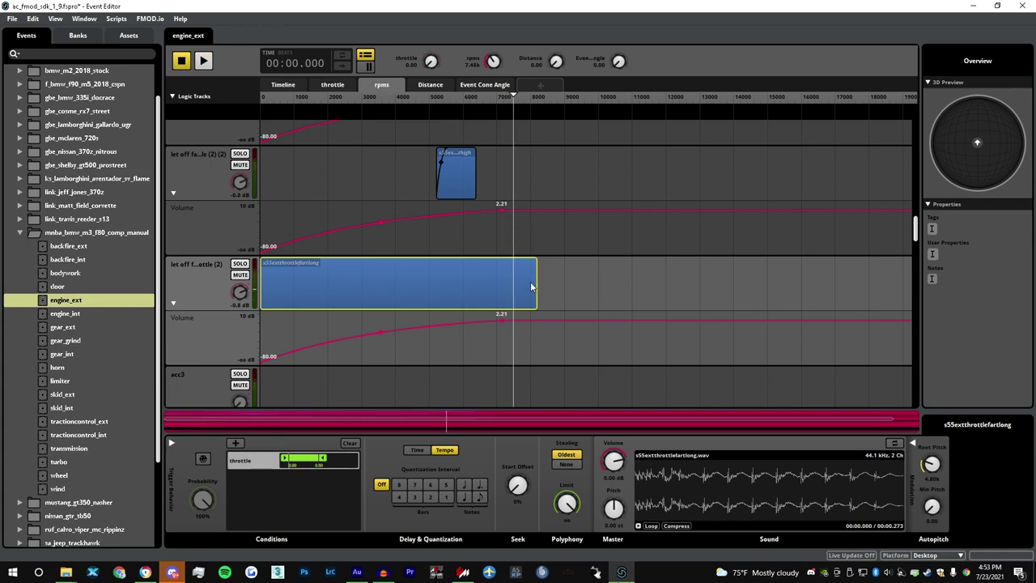
# - Shorten the s55extthrottlefartlong clip to end at about 6,400 rpm and audition it at about 5,850 rpm
pyautogui.moveTo(534, 281); pyautogui.dragTo(476, 283)
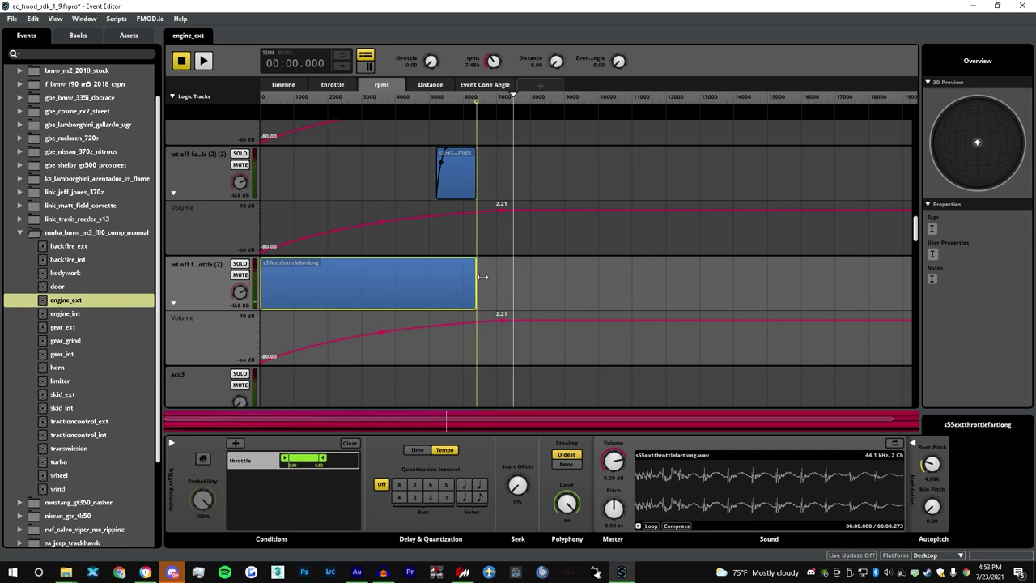
pyautogui.click(458, 98)
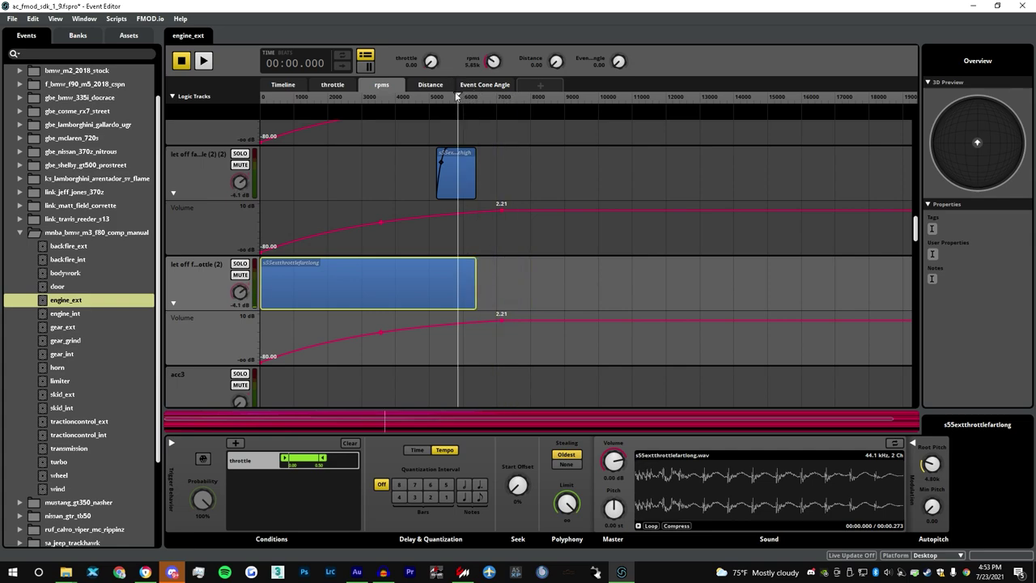
pyautogui.click(209, 64)
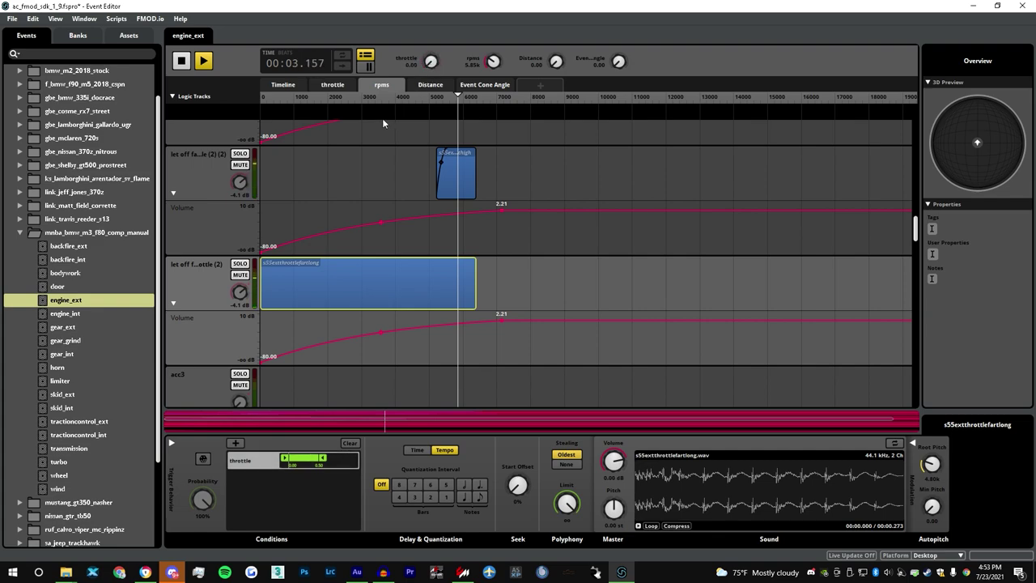
# - Add an FMOD 3-EQ after the fader on the let off fart throttle (2) track and raise its low band to 5 dB
pyautogui.click(208, 273)
pyautogui.rightClick(284, 466)
pyautogui.moveTo(323, 471)
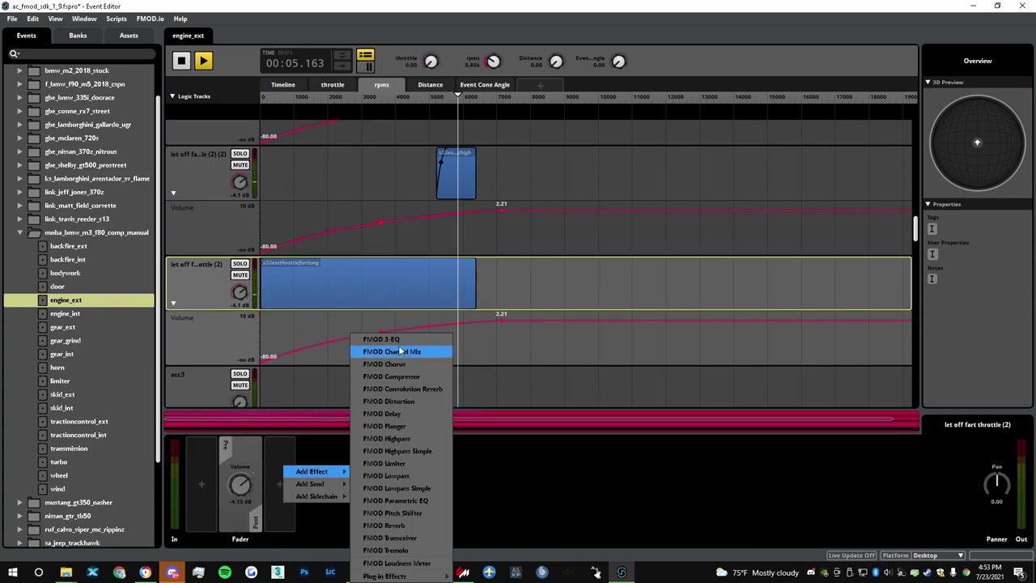
pyautogui.click(381, 339)
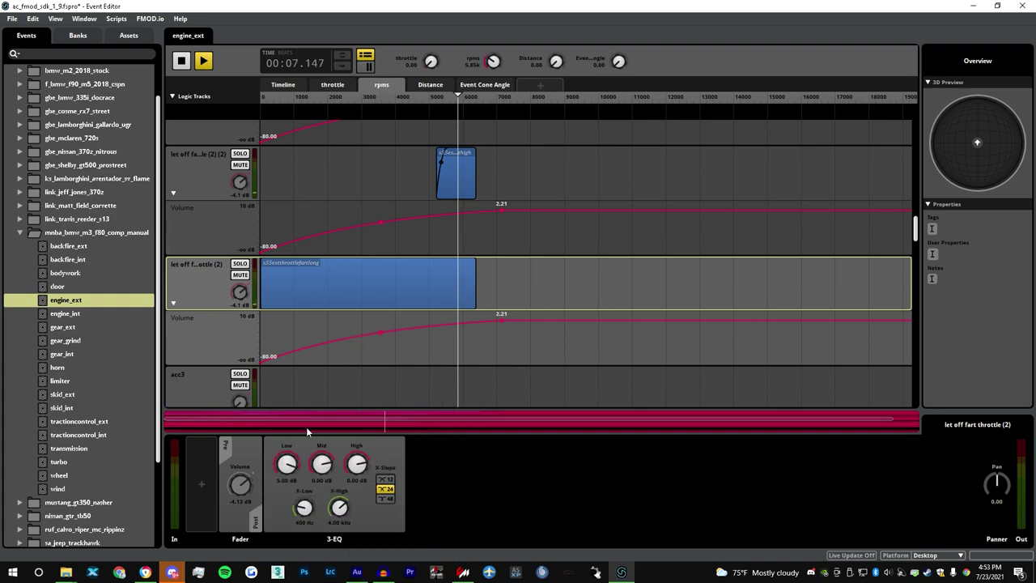
# - Audition throttle lift-offs with the EQ at about 5,850, 3,750, 2,630 and 4,400 rpm, then stop playback
pyautogui.click(204, 60)
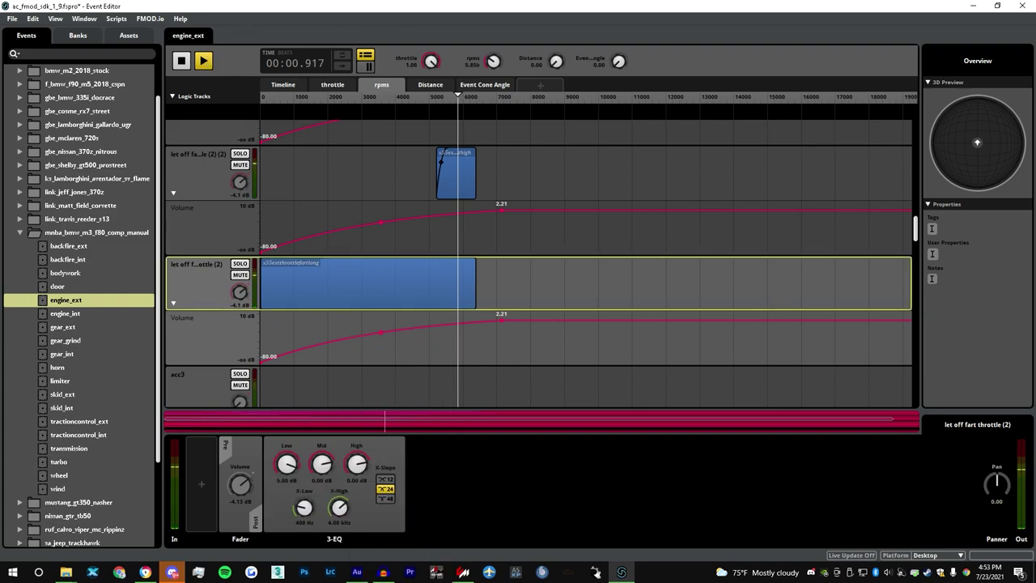
pyautogui.click(388, 94)
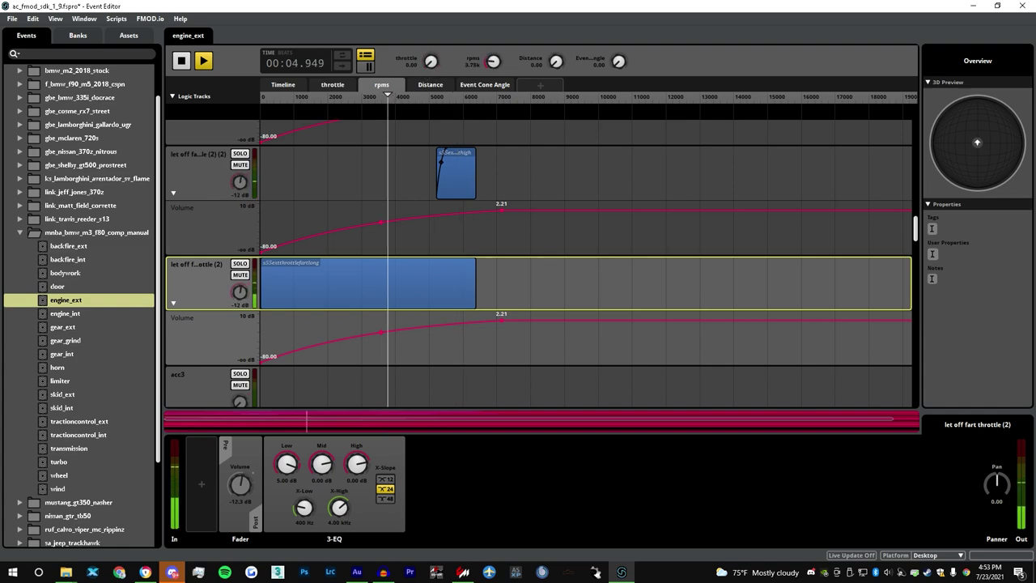
pyautogui.click(349, 95)
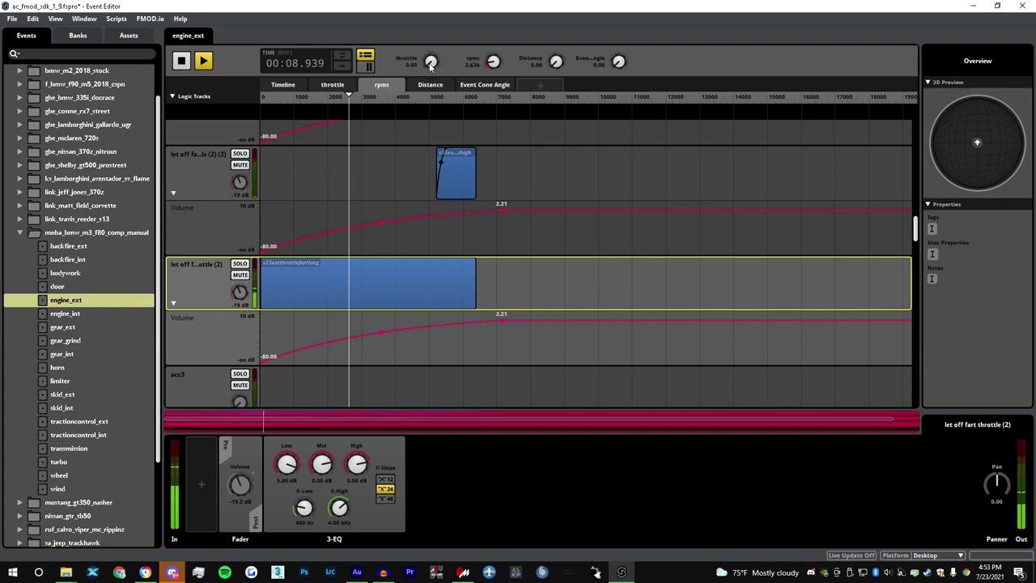
pyautogui.click(408, 96)
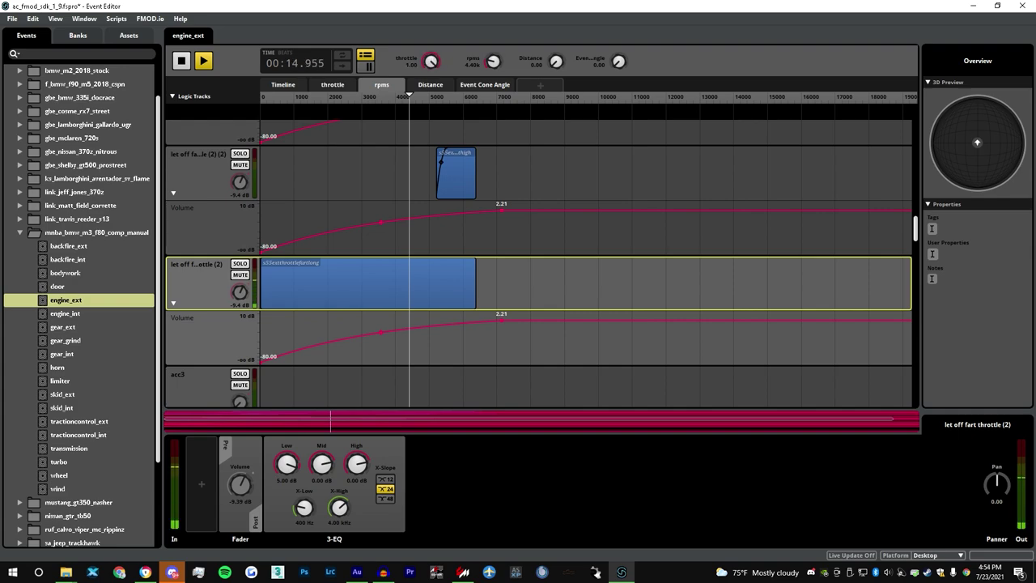
pyautogui.scroll(3, 455, 163)
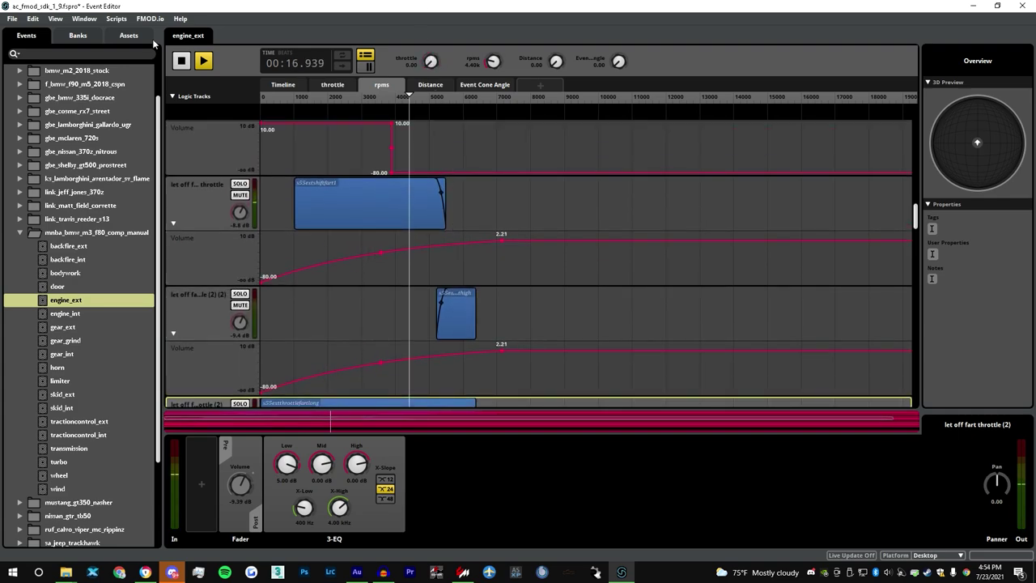
pyautogui.click(184, 65)
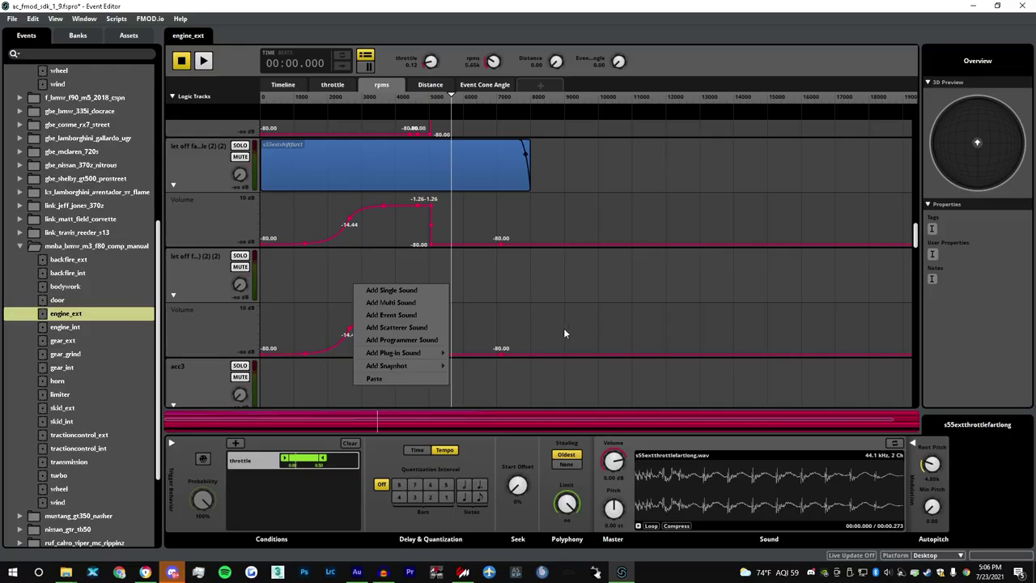
# - Paste s55extthrottlefartlong into the empty let-off track, span it from 0 to about 8,000 rpm, and audition lift-offs near 3,840 and 2,890 rpm
pyautogui.click(412, 375)
pyautogui.moveTo(463, 294); pyautogui.dragTo(272, 275)
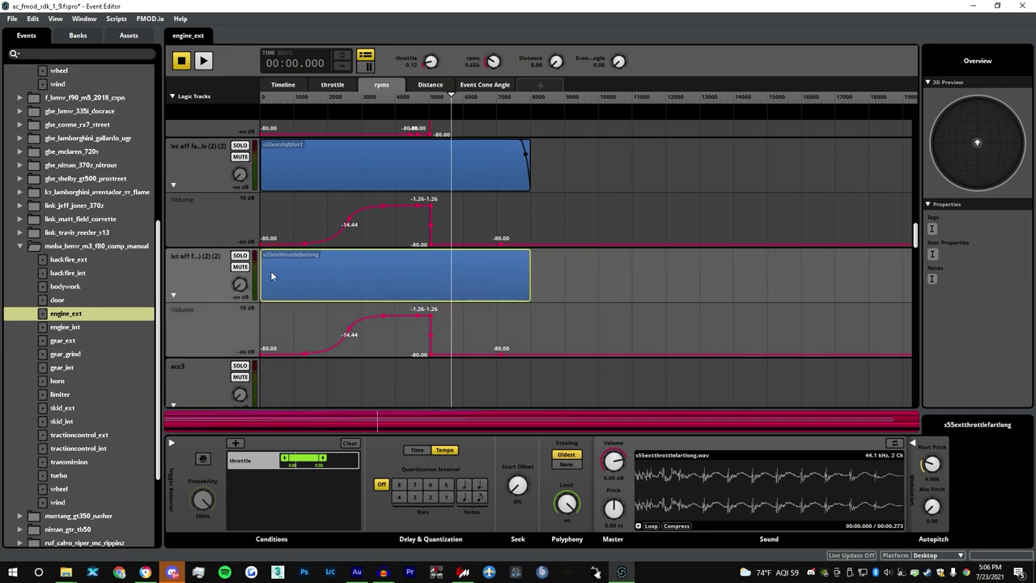
pyautogui.click(203, 61)
pyautogui.moveTo(434, 65)
pyautogui.mouseDown()
pyautogui.moveTo(435, 24)
pyautogui.moveTo(434, 73)
pyautogui.mouseUp()
pyautogui.click(391, 98)
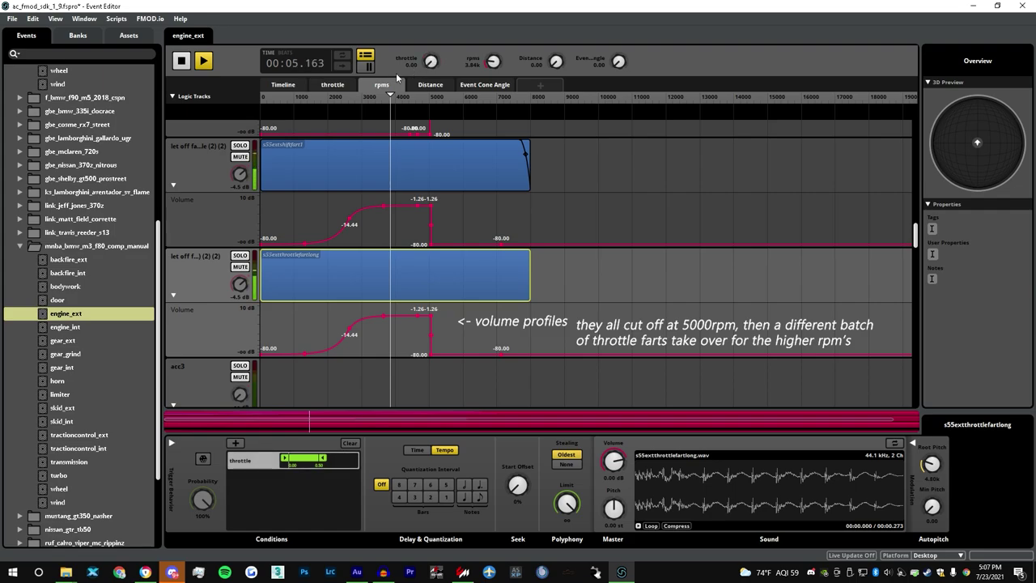
pyautogui.click(357, 98)
pyautogui.moveTo(431, 62); pyautogui.dragTo(431, 105)
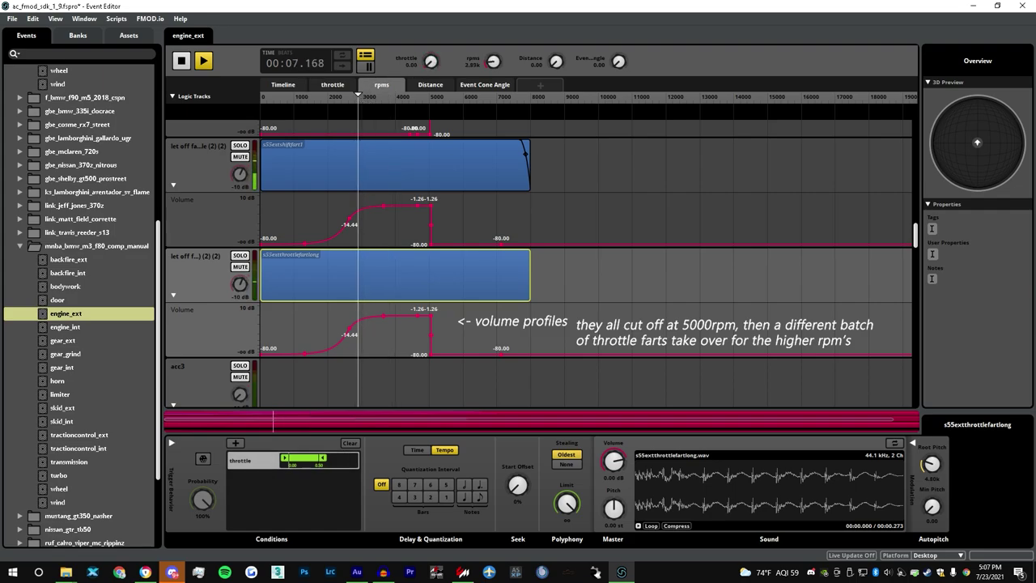
pyautogui.click(182, 61)
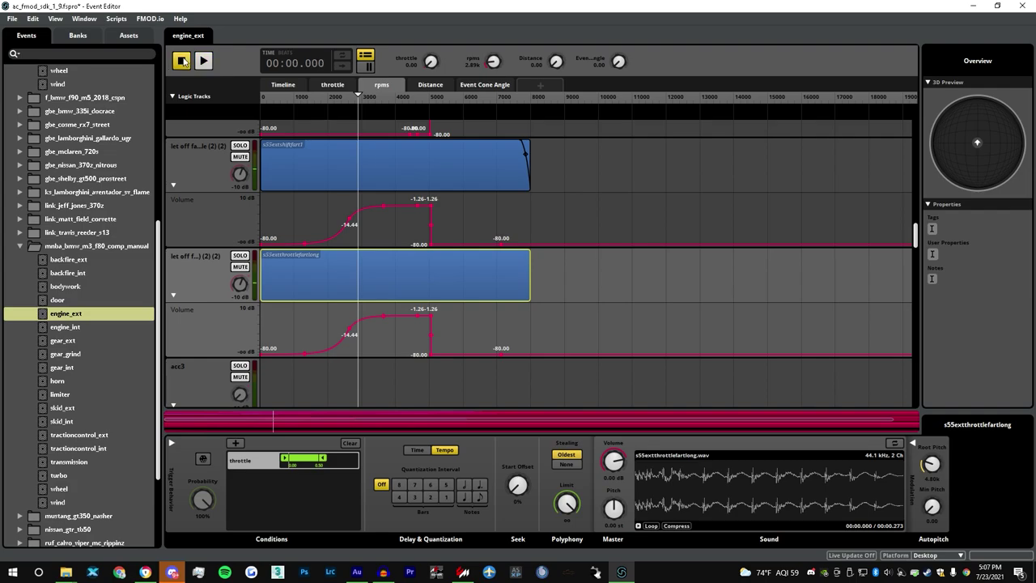
# - Select the s55extshiftfart1 clip and audition throttle lift-offs from full throttle at about 2,890 and 5,140 rpm
pyautogui.moveTo(415, 68); pyautogui.dragTo(415, 32)
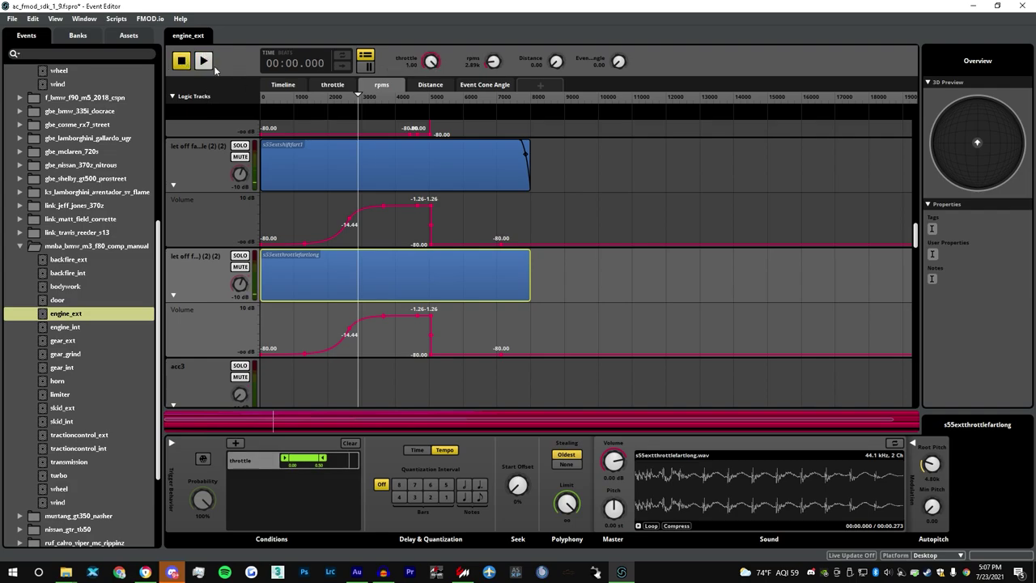
pyautogui.click(321, 172)
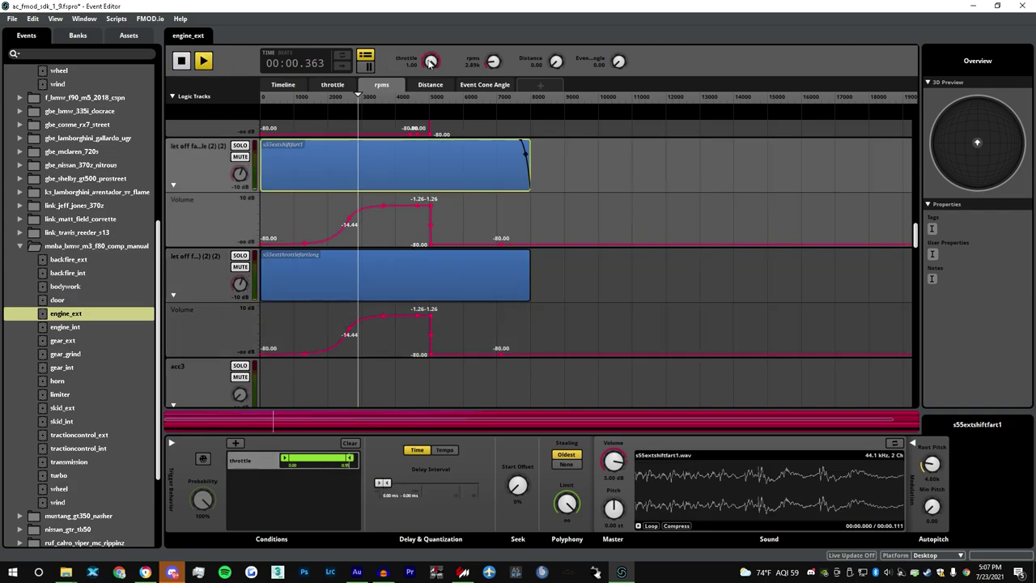
pyautogui.moveTo(429, 63); pyautogui.dragTo(430, 99)
pyautogui.moveTo(430, 63)
pyautogui.mouseDown()
pyautogui.moveTo(430, 28)
pyautogui.moveTo(429, 63)
pyautogui.mouseUp()
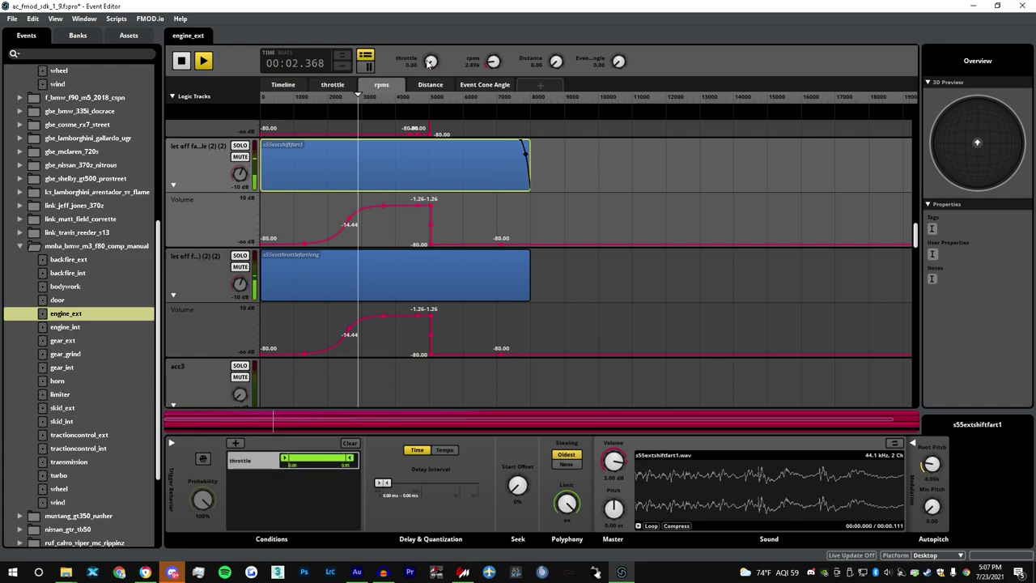
pyautogui.moveTo(361, 99); pyautogui.dragTo(435, 97)
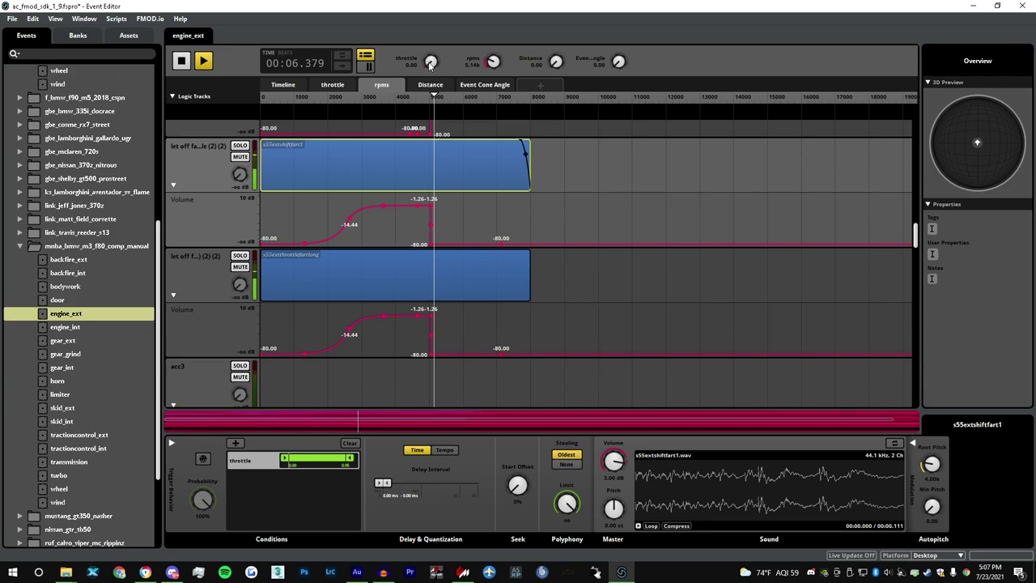
# - Lower the volume point near 2,700 rpm on the s55extthrottlefartlong track below s55extshiftfart1 to -45.53 dB
pyautogui.scroll(3, 469, 187)
pyautogui.scroll(-3, 454, 170)
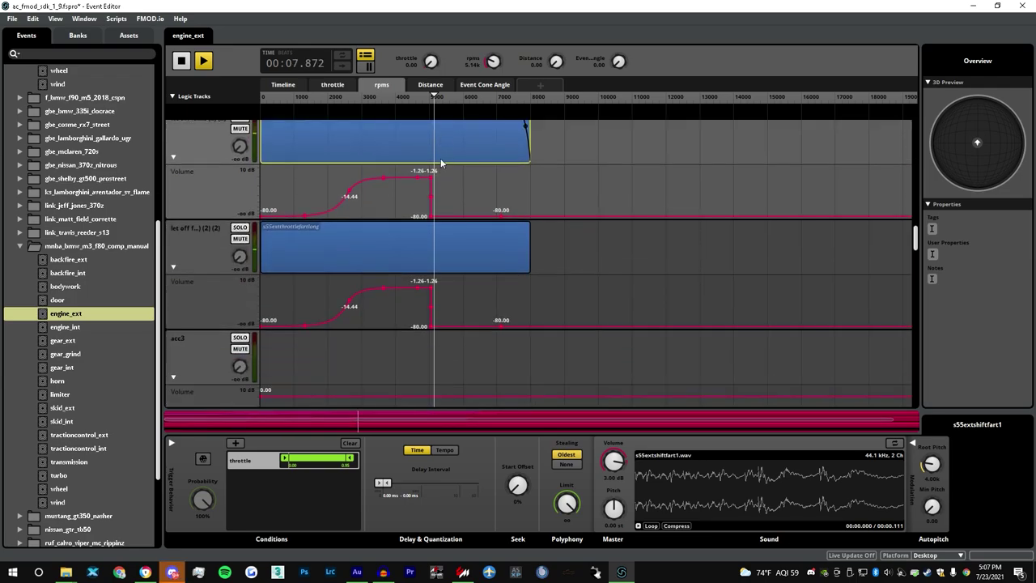
pyautogui.click(355, 312)
pyautogui.moveTo(355, 312); pyautogui.dragTo(352, 320)
# - Audition throttle lift-offs at about 3,200, 6,900, 5,550 and 4,850 rpm
pyautogui.click(368, 97)
pyautogui.moveTo(430, 61); pyautogui.dragTo(431, 16)
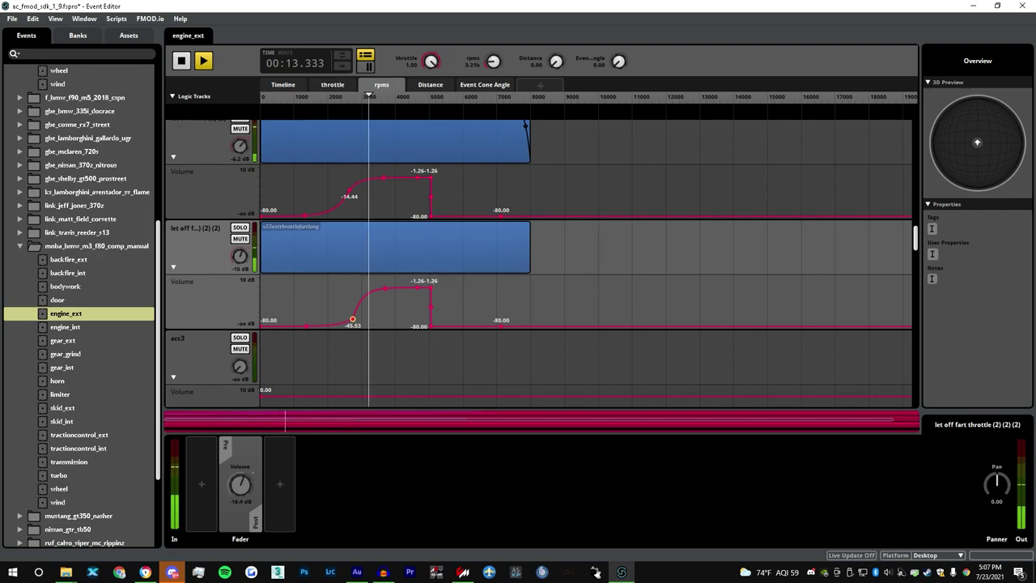
pyautogui.click(493, 98)
pyautogui.moveTo(430, 61); pyautogui.dragTo(430, 97)
pyautogui.scroll(1, 464, 132)
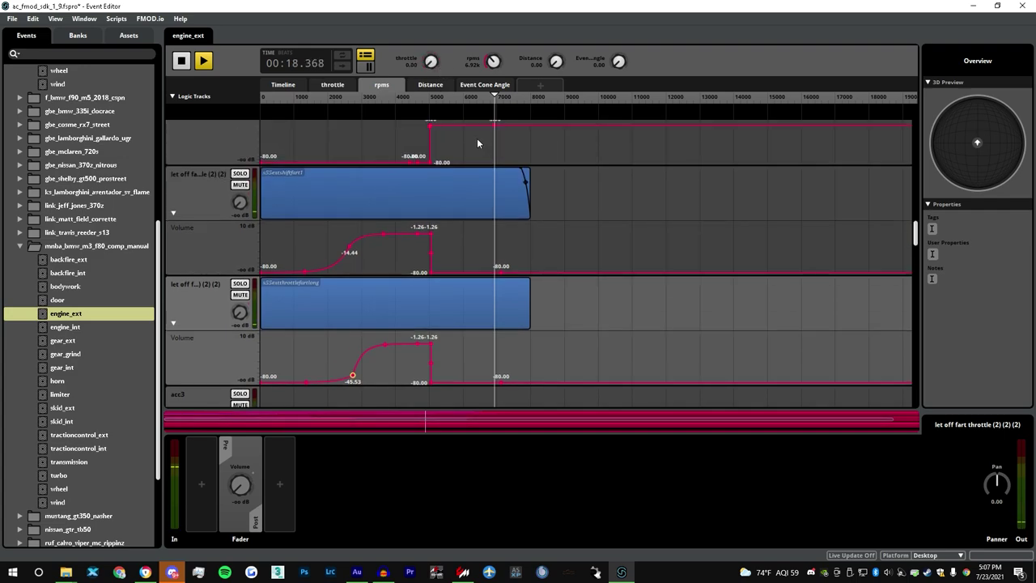
pyautogui.click(448, 104)
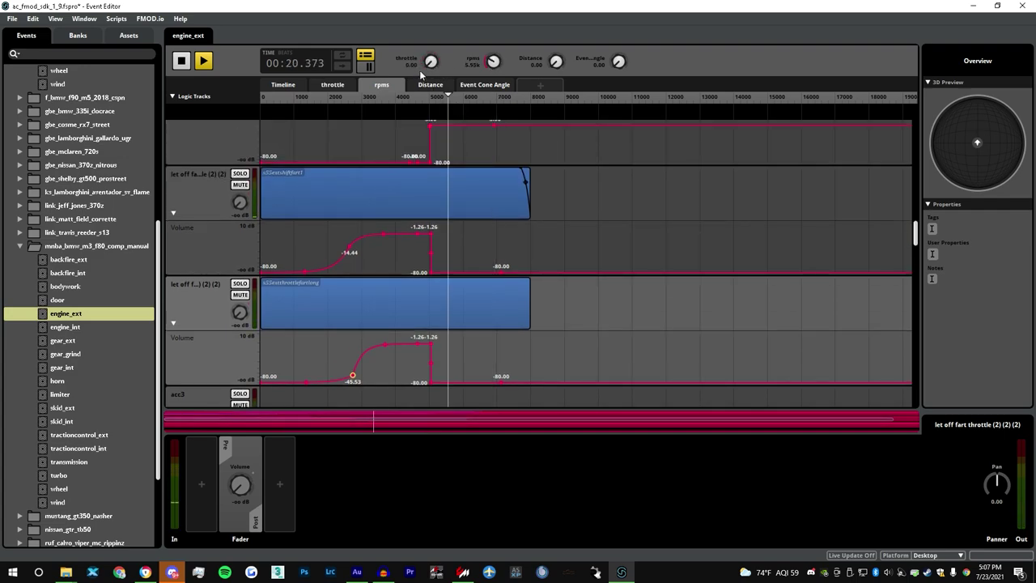
pyautogui.moveTo(431, 61); pyautogui.dragTo(430, 102)
pyautogui.click(425, 103)
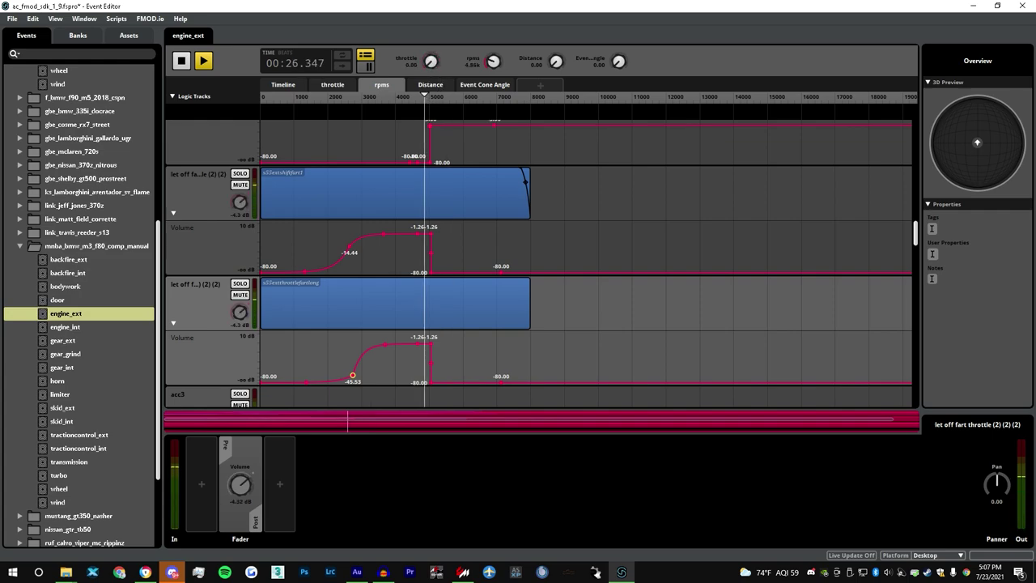
# - Audition a lift-off at about 7,260 rpm, stop playback, and select the s55extthrottlefartlong clip on the let off fart throttle (3) track
pyautogui.scroll(4, 466, 207)
pyautogui.scroll(1, 465, 207)
pyautogui.click(505, 98)
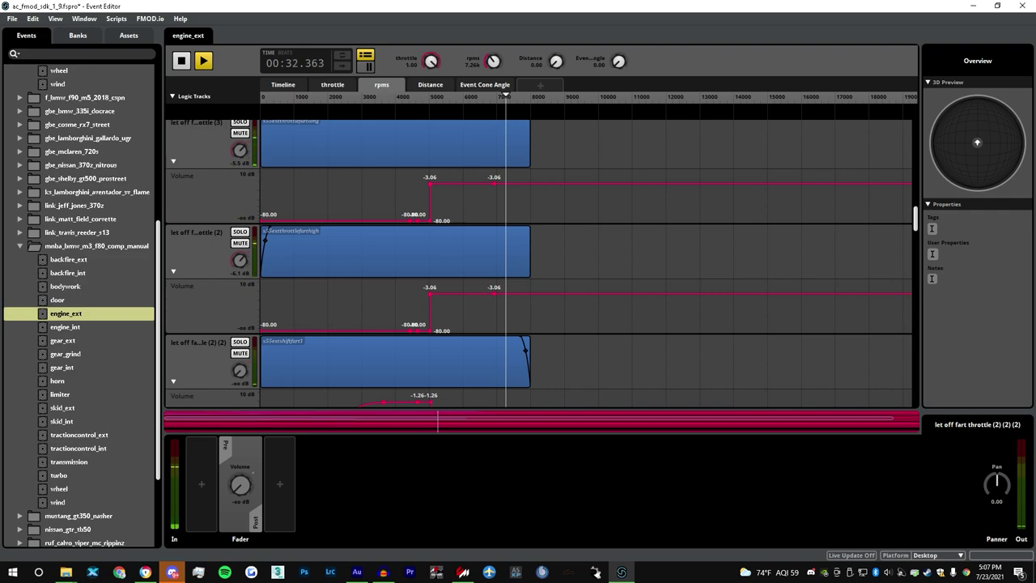
pyautogui.press('space')
pyautogui.click(324, 243)
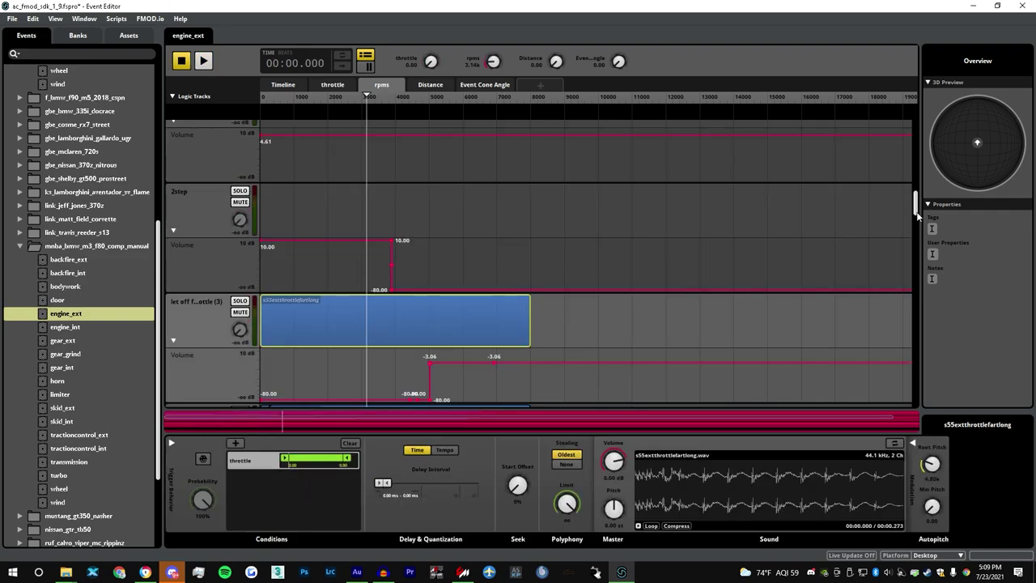
pyautogui.moveTo(917, 206)
pyautogui.mouseDown()
pyautogui.moveTo(920, 272)
pyautogui.moveTo(916, 198)
pyautogui.mouseUp()
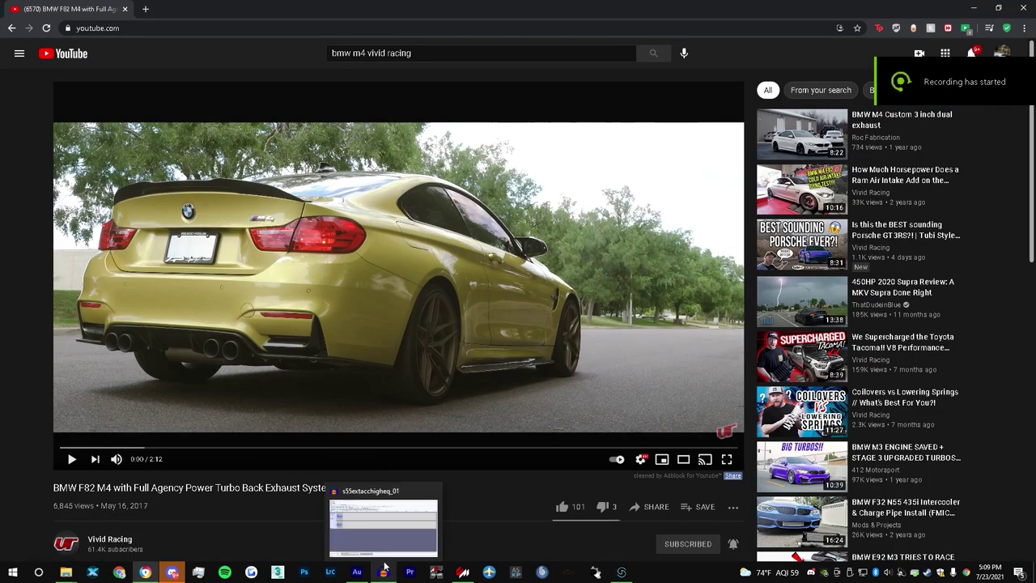
# - Switch to Audacity, delete all existing audio in the track, and start a new recording
pyautogui.click(357, 572)
pyautogui.hotkey('ctrl', 'a')
pyautogui.press('Delete')
pyautogui.click(161, 83)
# - Record the opening seconds of the BMW F82 M4 exhaust video, stop the recording, pause the video, and return to Audacity
pyautogui.click(975, 6)
pyautogui.click(387, 154)
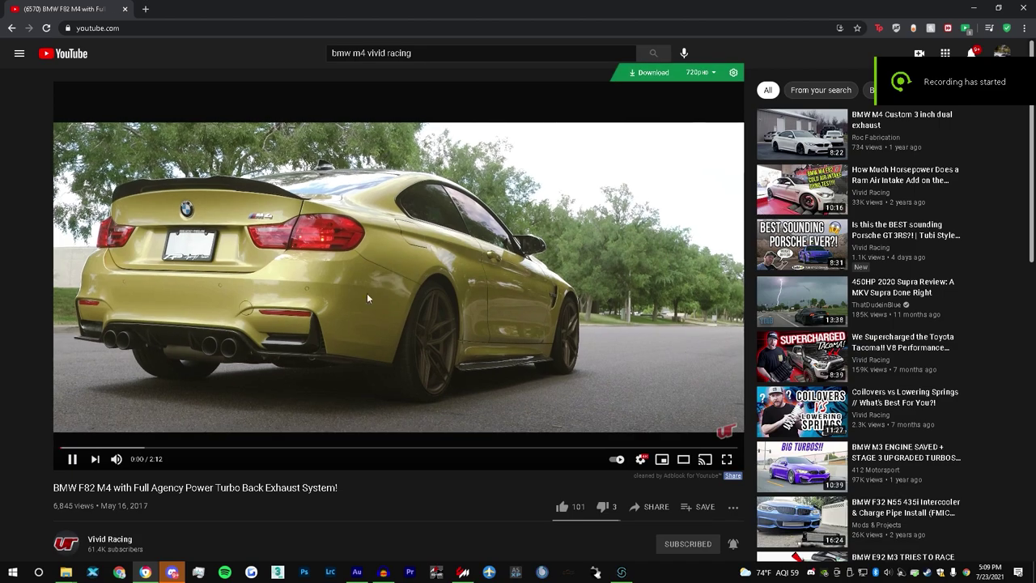
pyautogui.hotkey('alt', 'Tab')
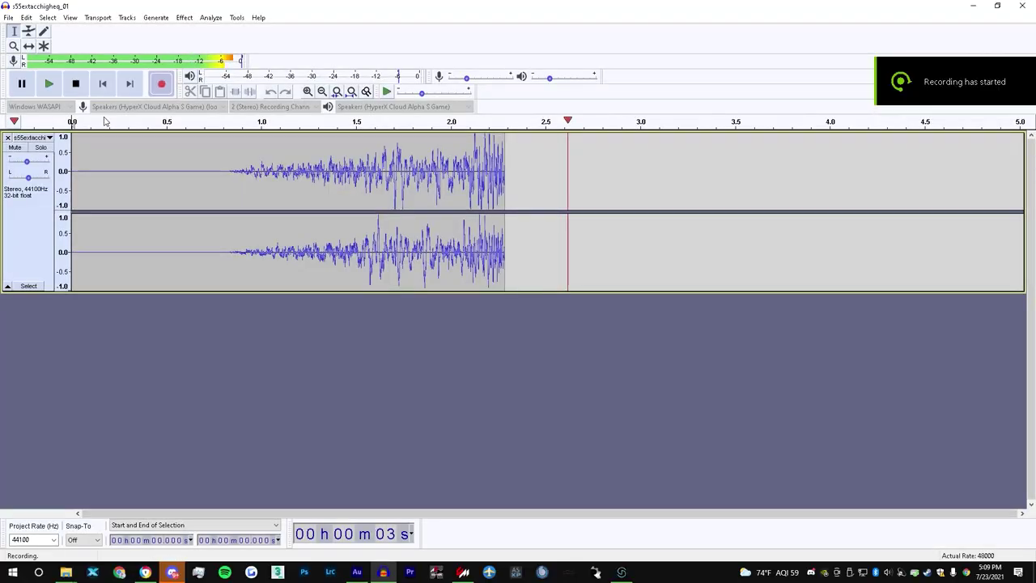
pyautogui.click(74, 84)
pyautogui.click(139, 576)
pyautogui.press('space')
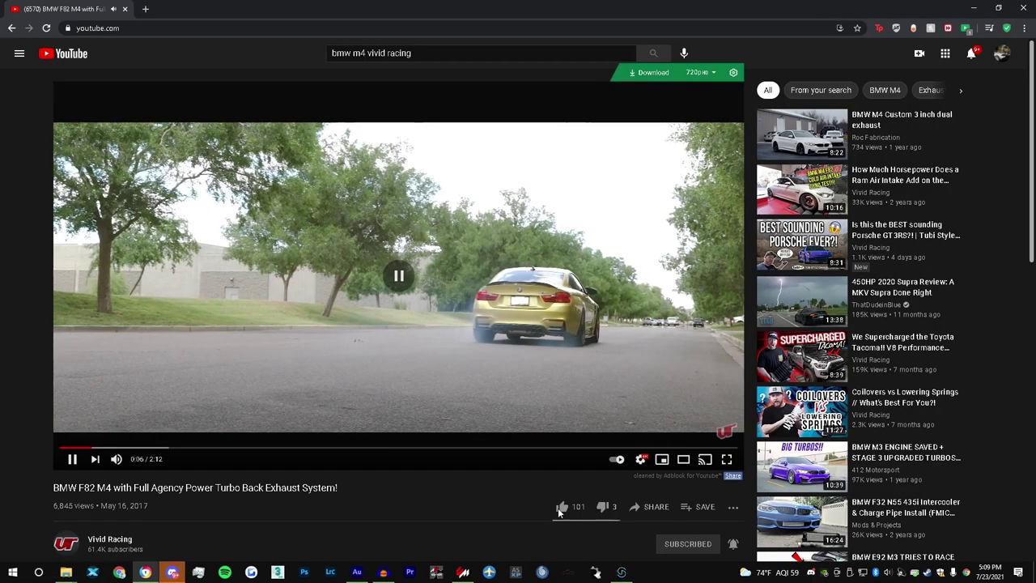
pyautogui.click(974, 6)
# - Delete the first 2.084 seconds of the recording, before the steady launch-control section
pyautogui.scroll(-1, 544, 269)
pyautogui.hscroll(3, 544, 270)
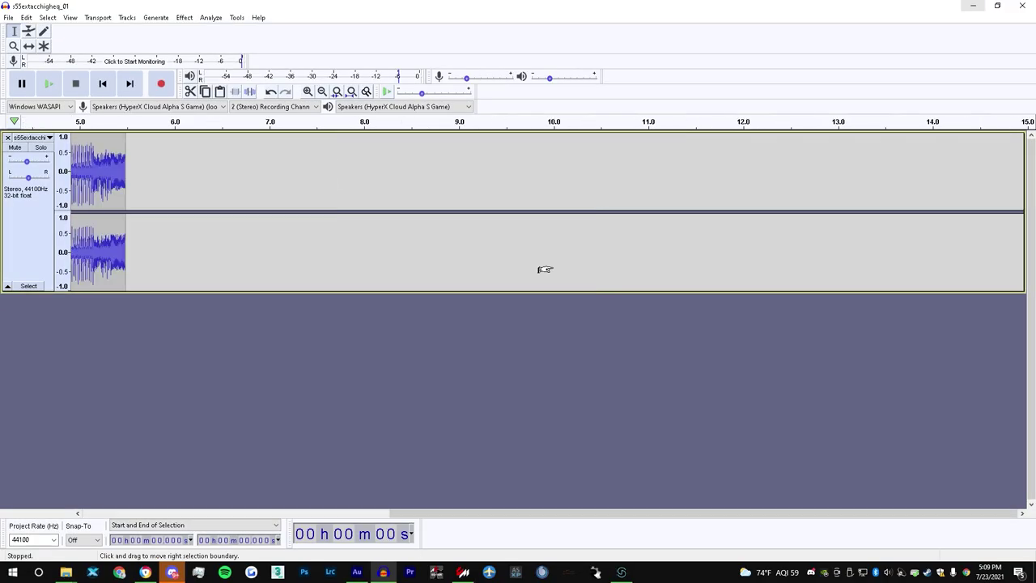
pyautogui.scroll(2, 141, 173)
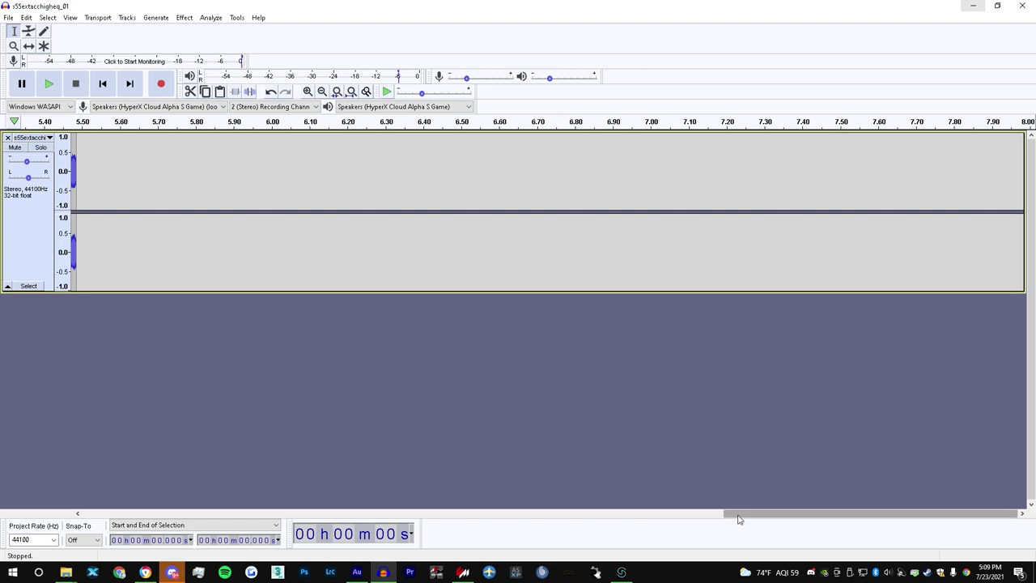
pyautogui.scroll(-1, 725, 485)
pyautogui.moveTo(768, 515); pyautogui.dragTo(712, 507)
pyautogui.scroll(-2, 506, 506)
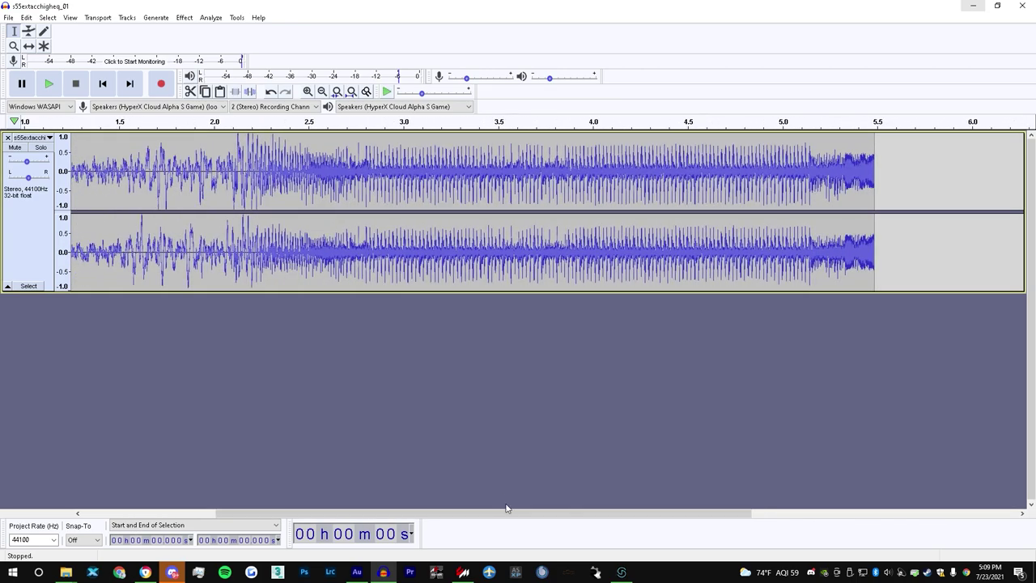
pyautogui.moveTo(277, 174); pyautogui.dragTo(71, 174)
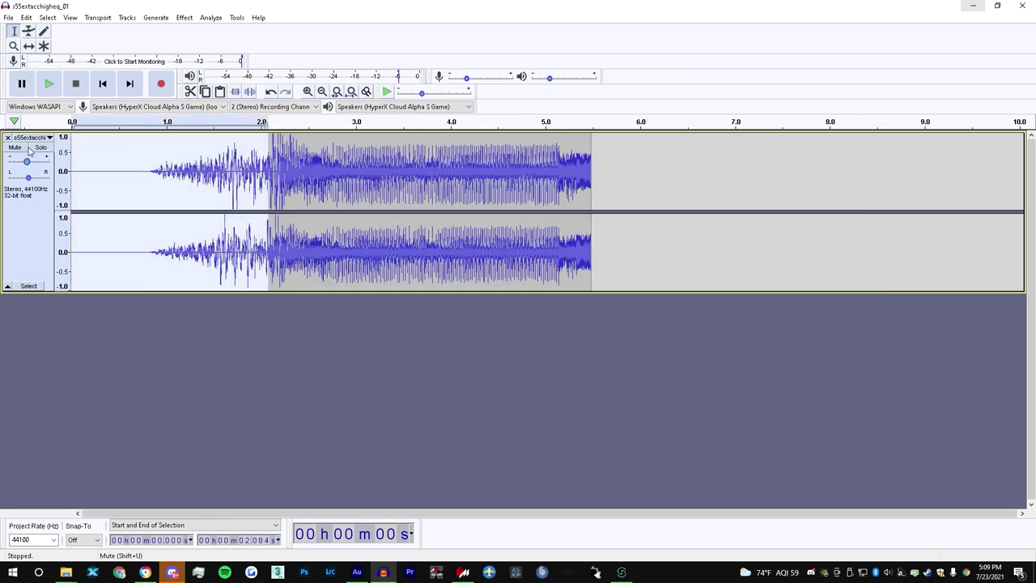
pyautogui.press('Delete')
# - Play back the trimmed recording and delete its first 0.518 seconds
pyautogui.click(62, 121)
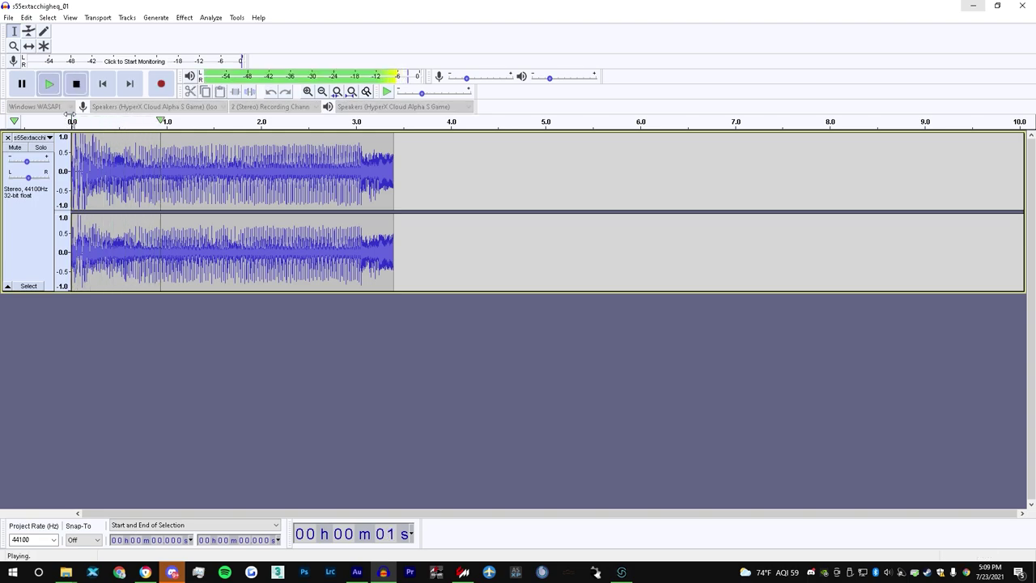
pyautogui.click(75, 83)
pyautogui.moveTo(121, 168); pyautogui.dragTo(72, 168)
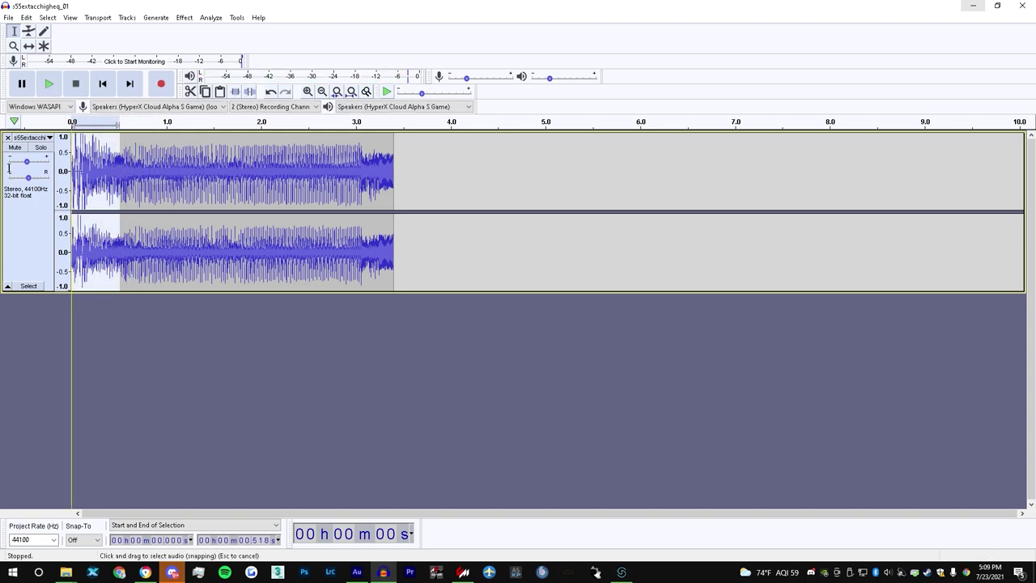
pyautogui.press('Delete')
# - Play the clip from the start, delete everything after 2.516 seconds, and check the result
pyautogui.click(55, 124)
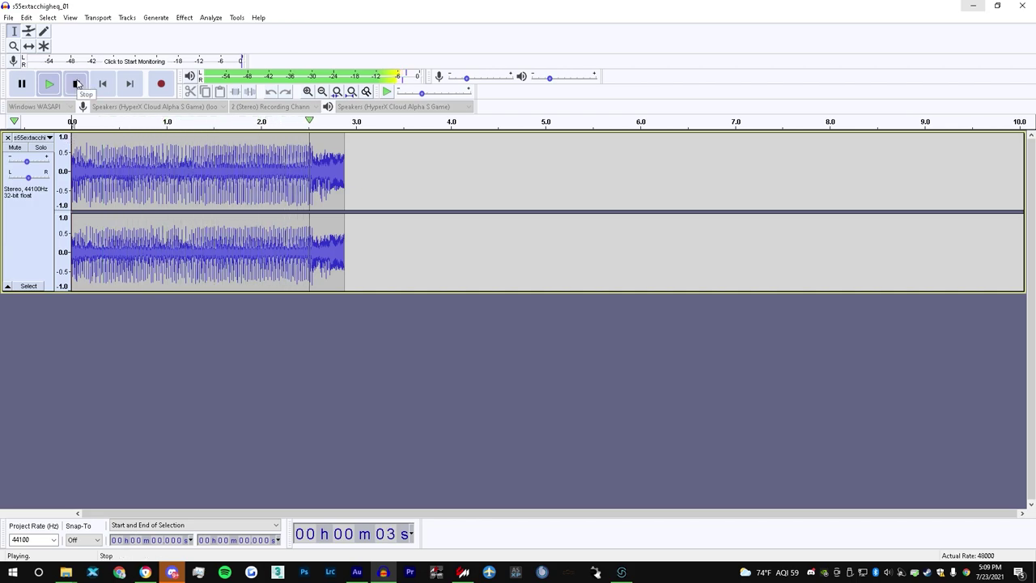
pyautogui.moveTo(310, 161); pyautogui.dragTo(404, 162)
pyautogui.press('Delete')
pyautogui.click(51, 123)
pyautogui.click(76, 85)
# - Paste a copy of the entire 2.516-second clip at its end and audition the result
pyautogui.click(66, 126)
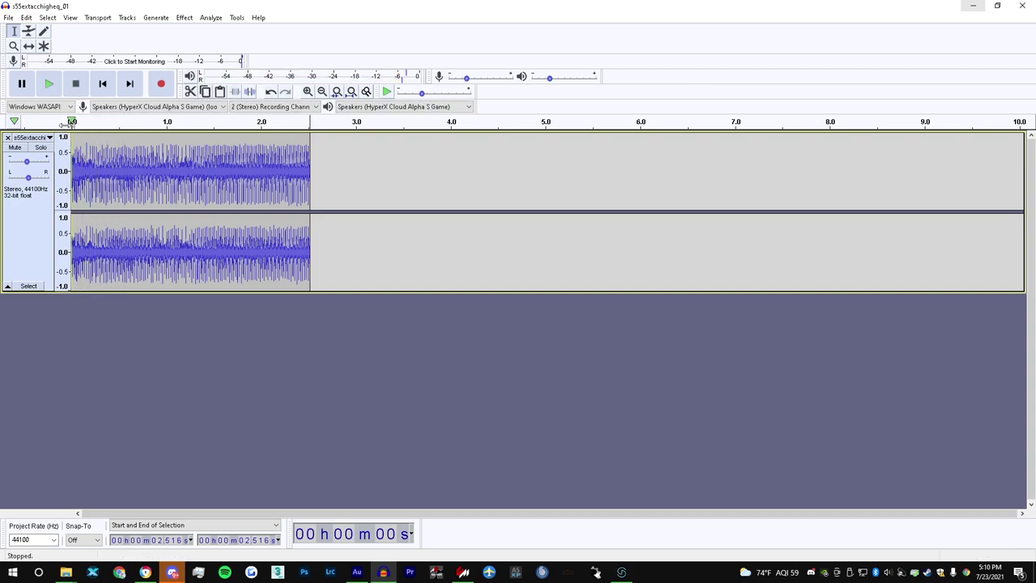
pyautogui.click(71, 123)
pyautogui.click(75, 83)
pyautogui.doubleClick(176, 171)
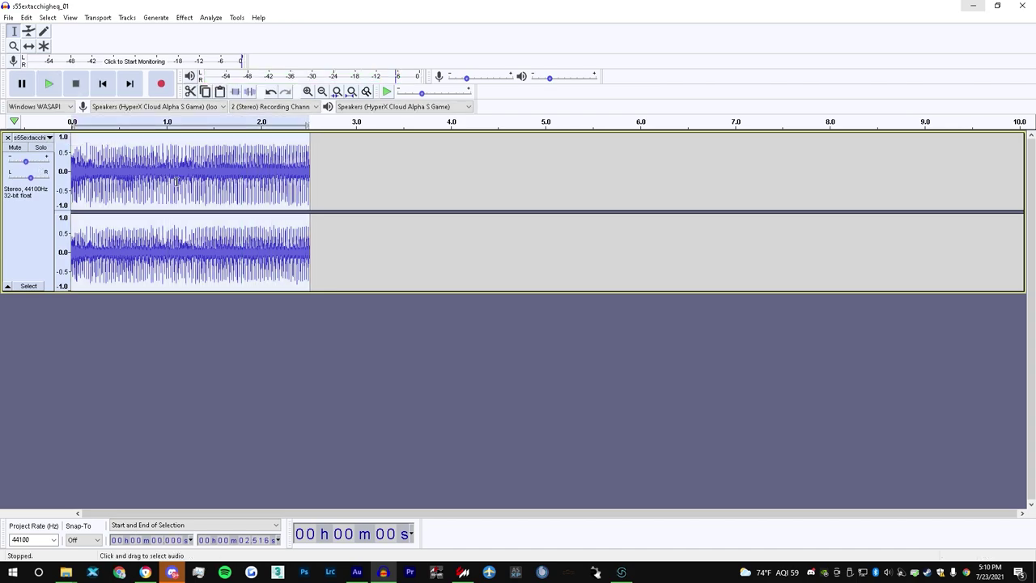
pyautogui.click(316, 196)
pyautogui.hotkey('ctrl', 'v')
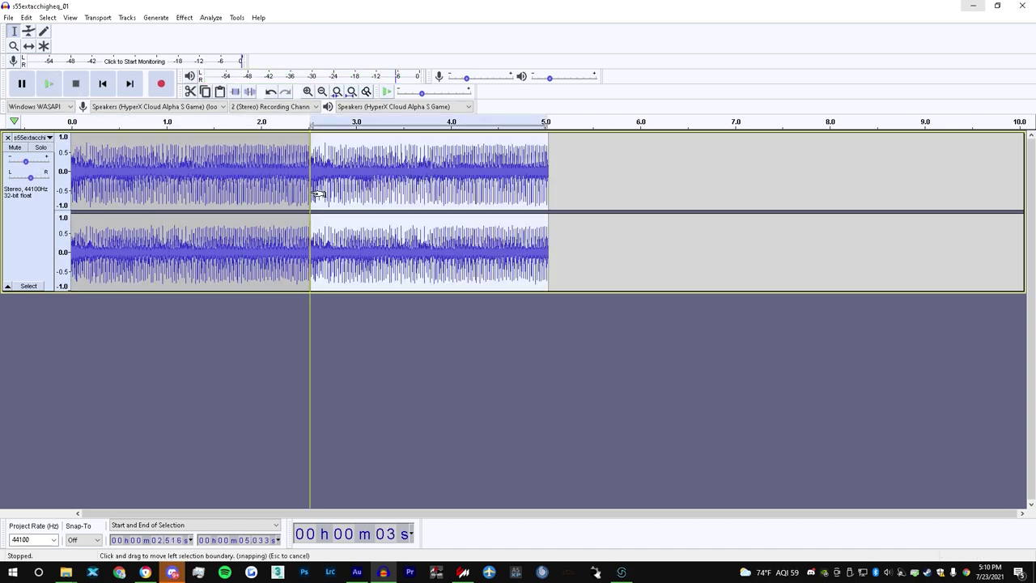
pyautogui.click(60, 126)
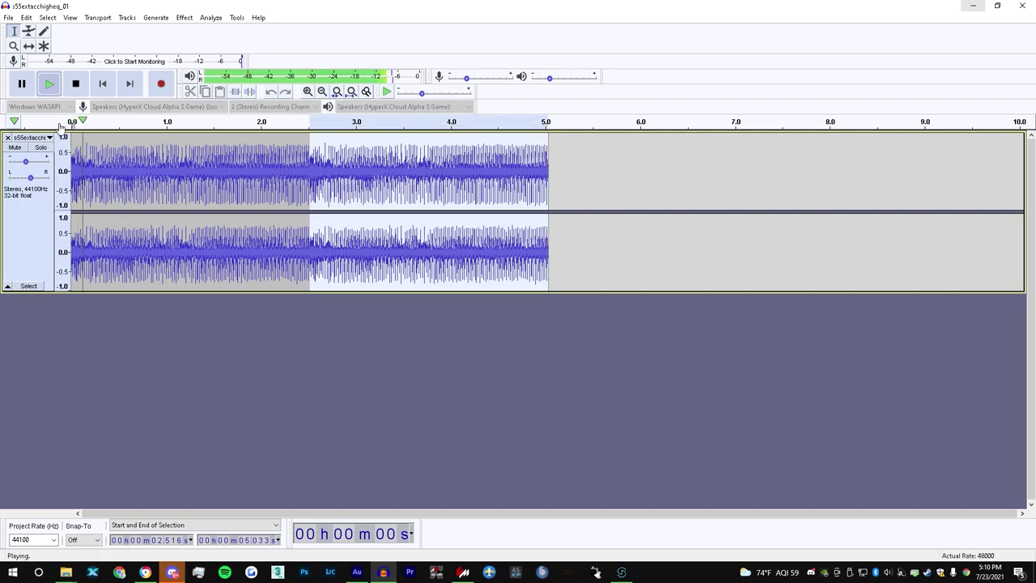
pyautogui.click(75, 83)
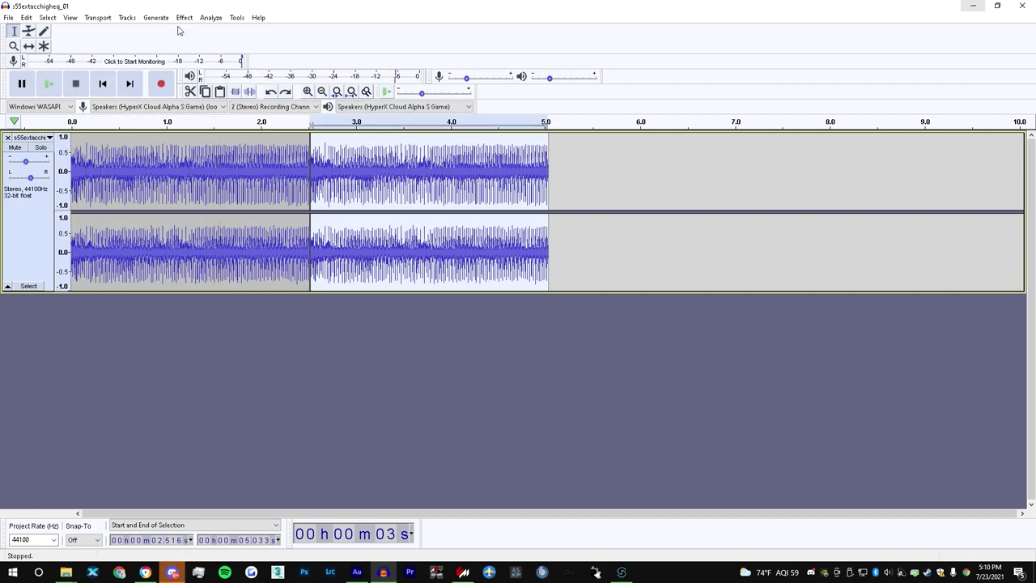
# - Reverse the pasted second half and audition the join from about 1.8 seconds
pyautogui.click(183, 17)
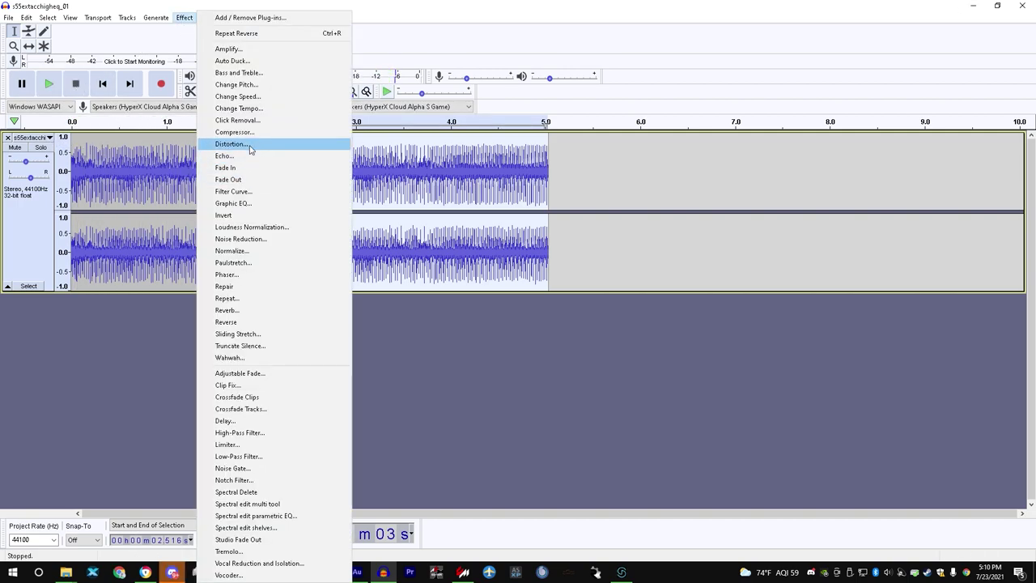
pyautogui.click(243, 324)
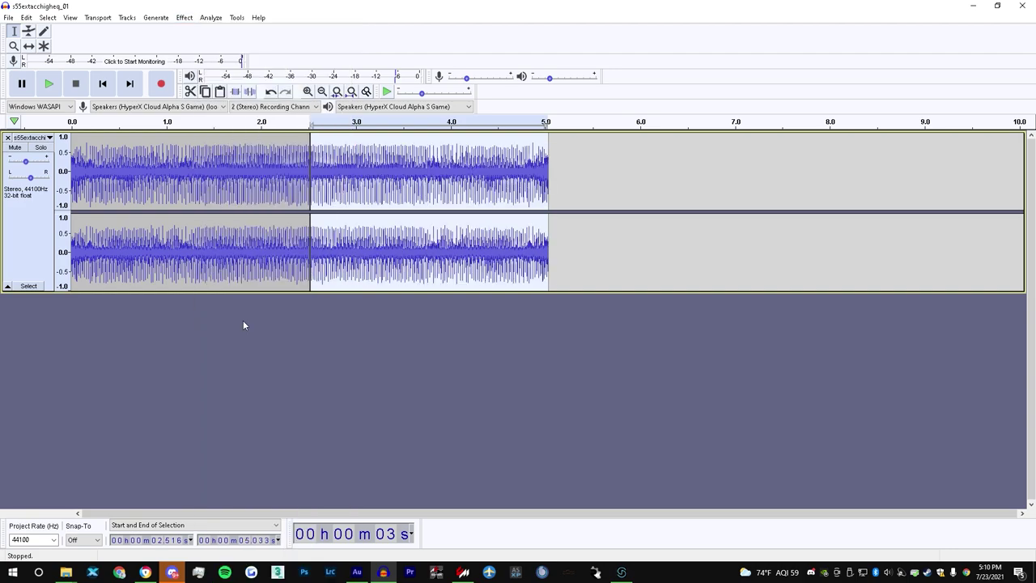
pyautogui.click(309, 186)
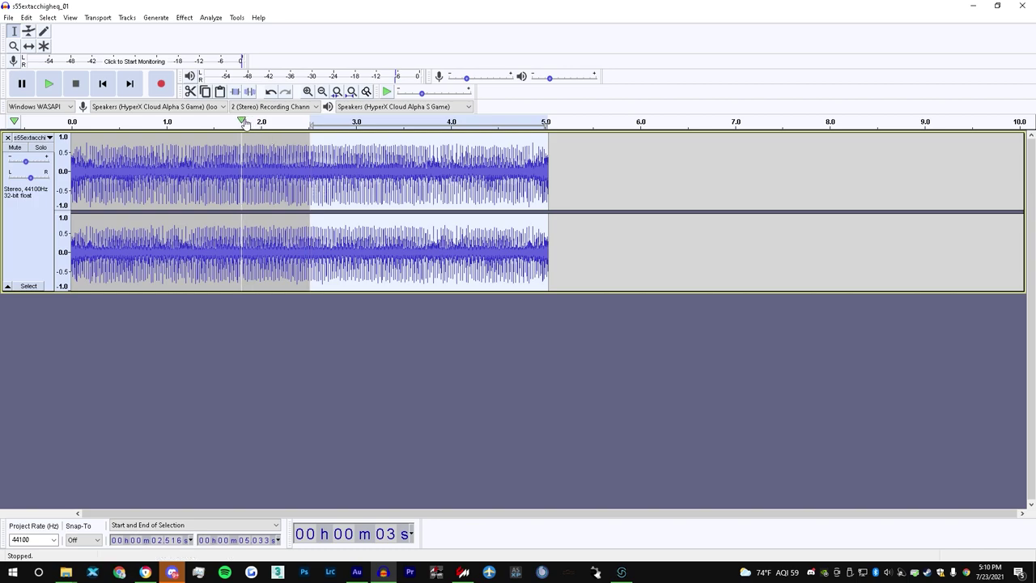
pyautogui.click(241, 129)
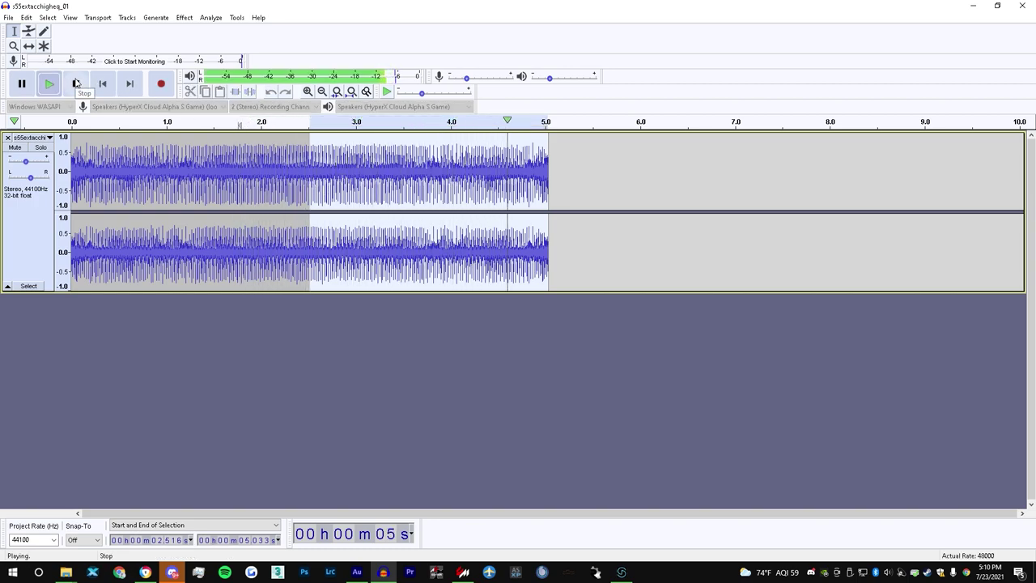
# - Trim the end of the reversed section by deleting everything after 4.793 seconds
pyautogui.click(534, 171)
pyautogui.moveTo(526, 171); pyautogui.dragTo(569, 172)
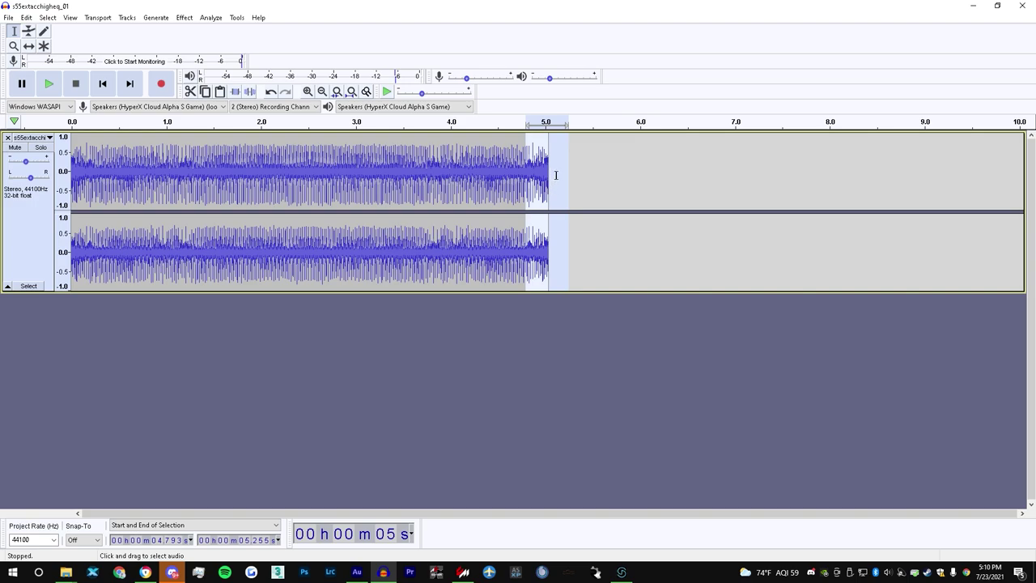
pyautogui.press('Delete')
# - Copy the audio from 0.268 to 4.793 seconds and paste it at the end of the track
pyautogui.moveTo(534, 172); pyautogui.dragTo(97, 186)
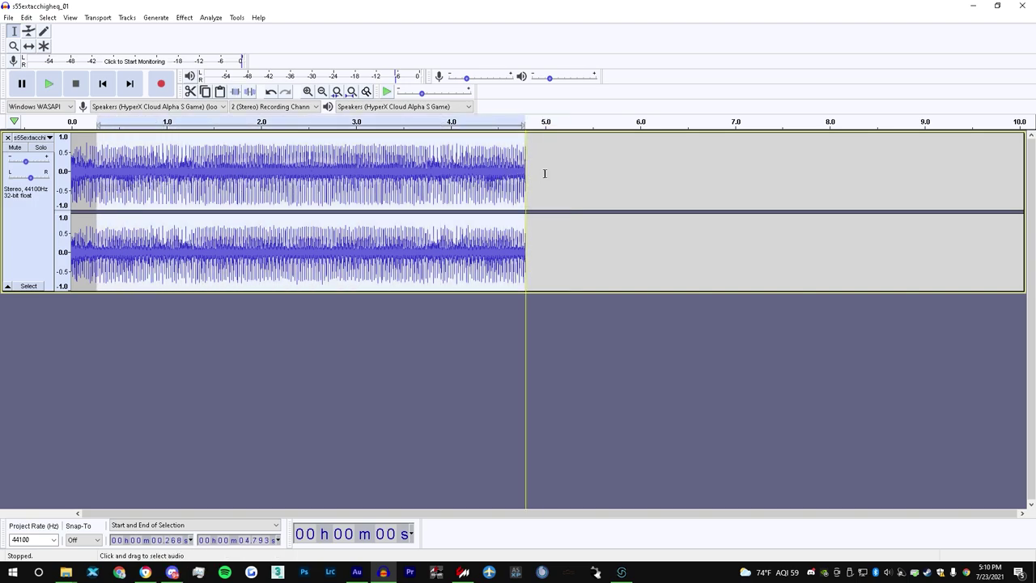
pyautogui.click(542, 174)
pyautogui.click(526, 171)
pyautogui.hotkey('ctrl', 'v')
pyautogui.scroll(-1, 539, 229)
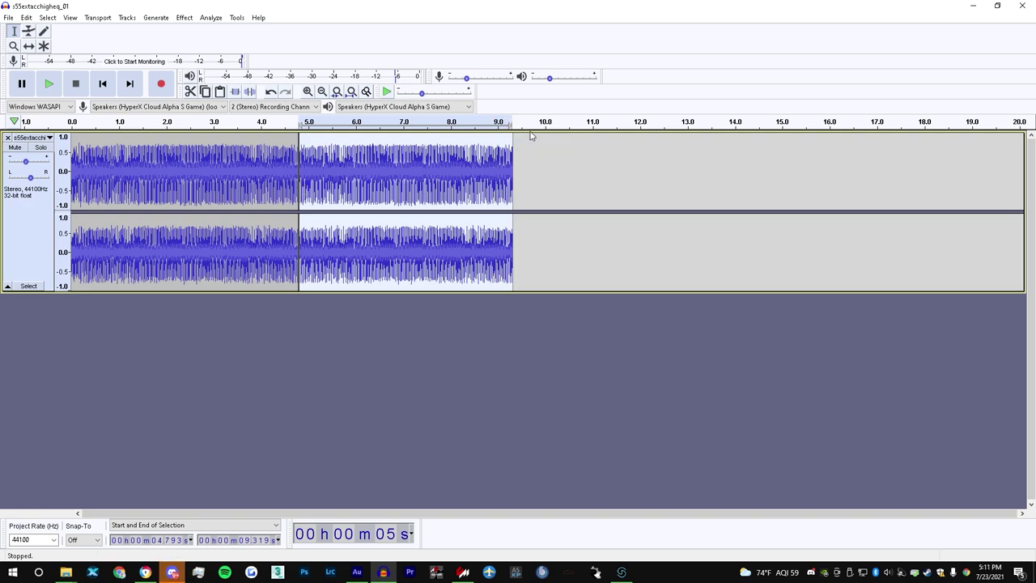
pyautogui.scroll(1, 304, 179)
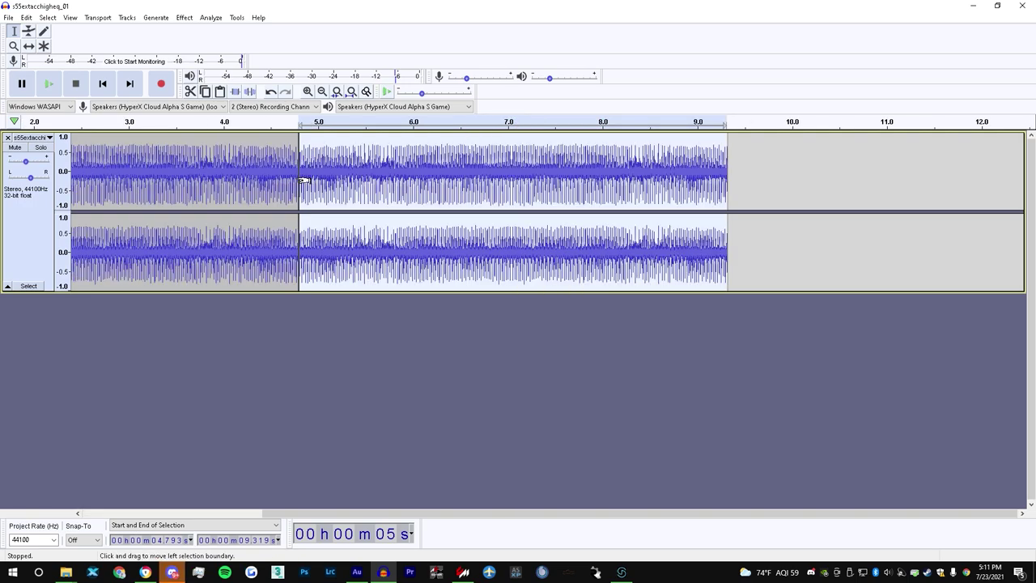
# - Audition the join at 4.793 seconds, then play the extended launch-control audio from the start
pyautogui.click(256, 121)
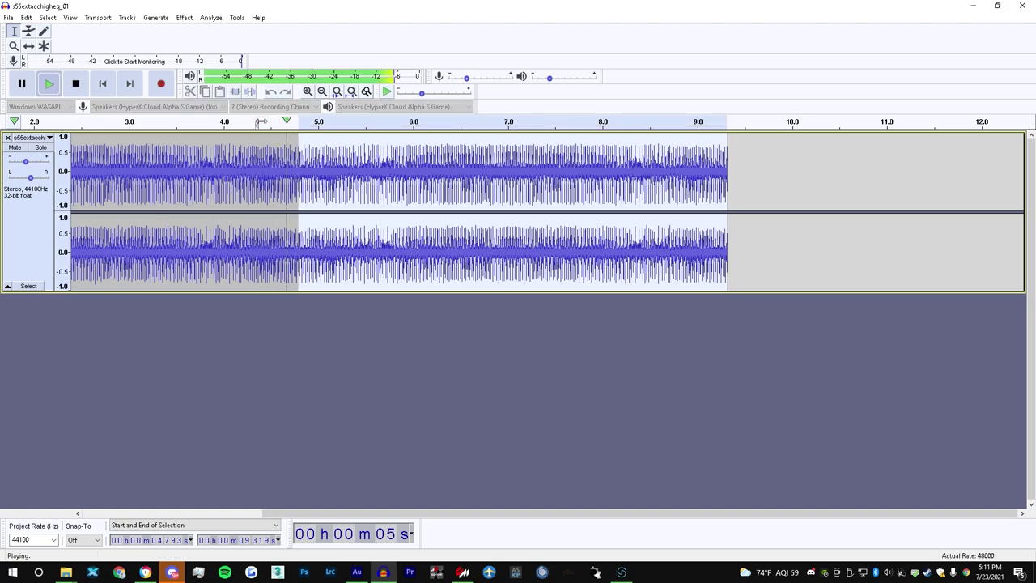
pyautogui.scroll(-1, 298, 235)
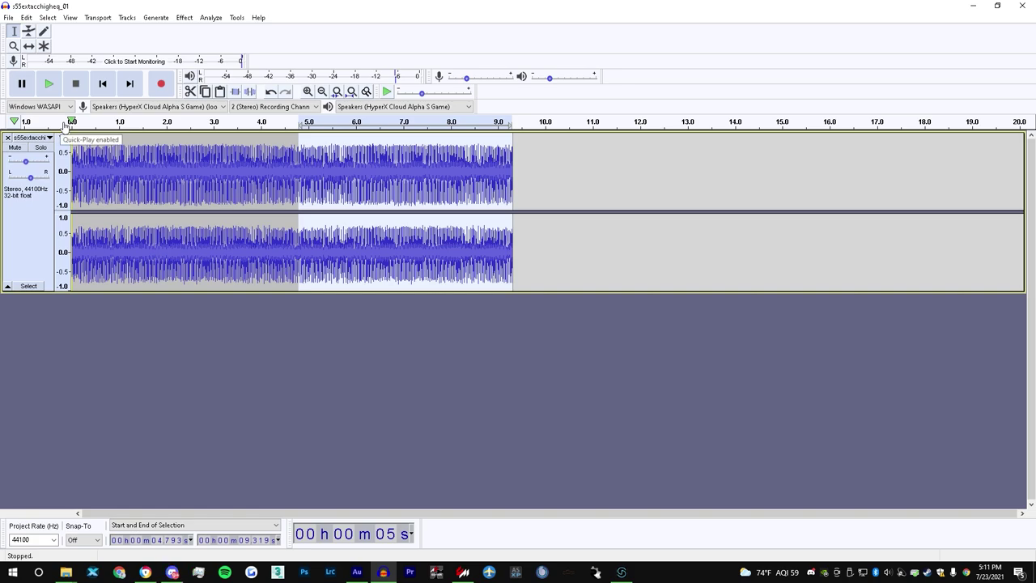
pyautogui.click(65, 123)
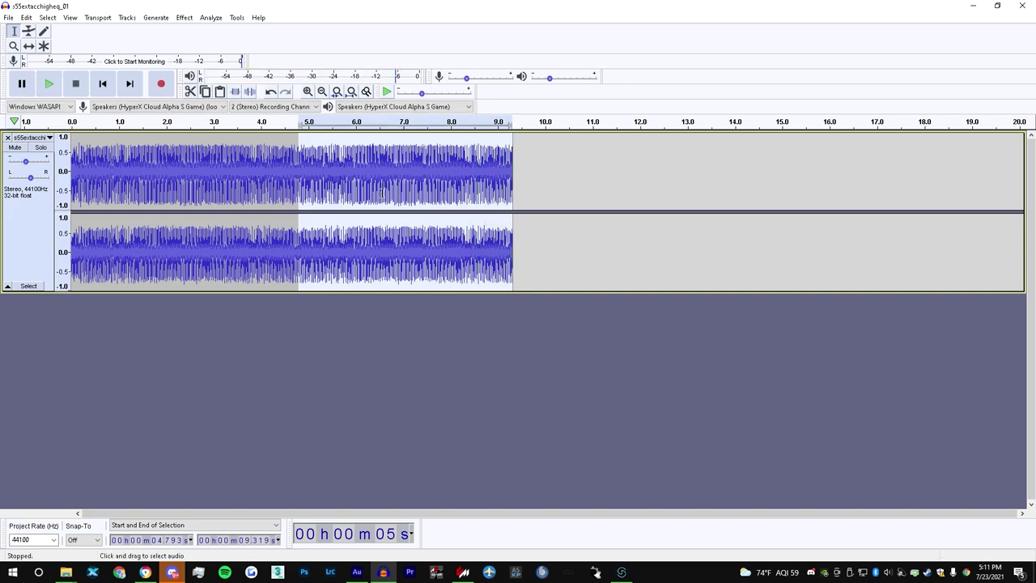
# - Export the extended launch-control audio as a WAV file named s55launchcontrolext2
pyautogui.click(8, 18)
pyautogui.moveTo(37, 94)
pyautogui.click(151, 106)
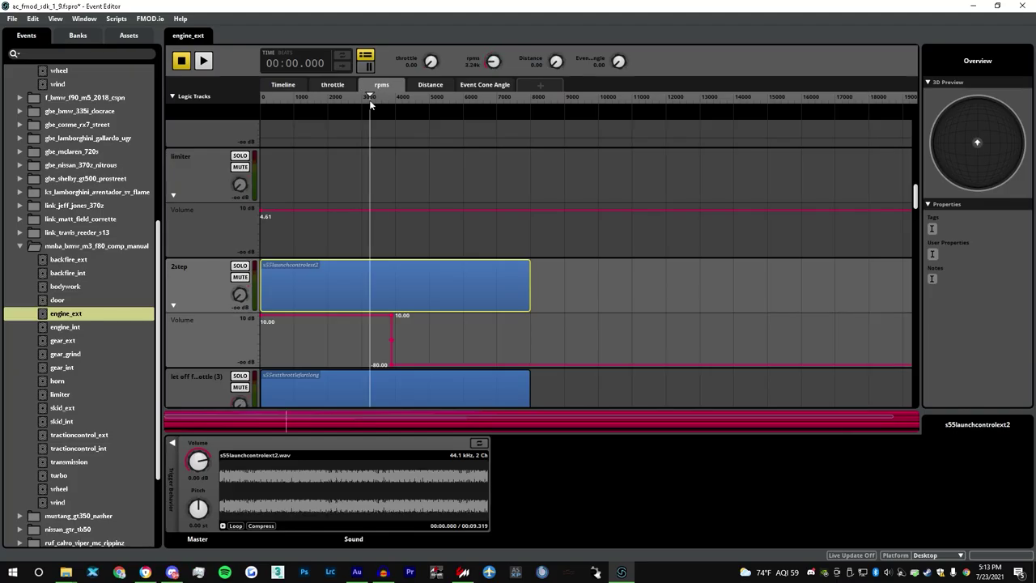
# - Audition engine_ext briefly and turn on looping for the s55launchcontrolext2 sound on the 2step track
pyautogui.click(203, 61)
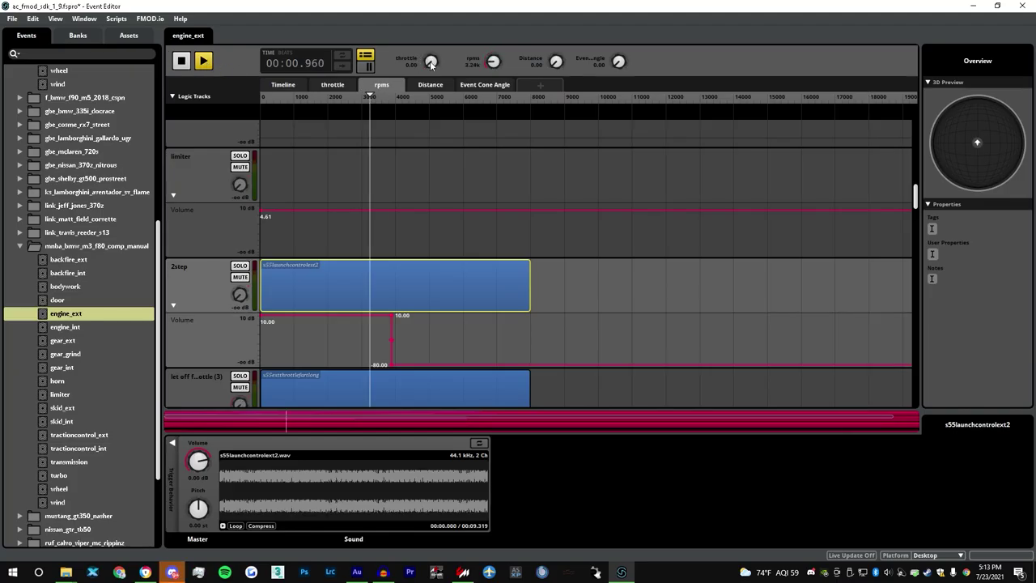
pyautogui.press('space')
pyautogui.click(478, 443)
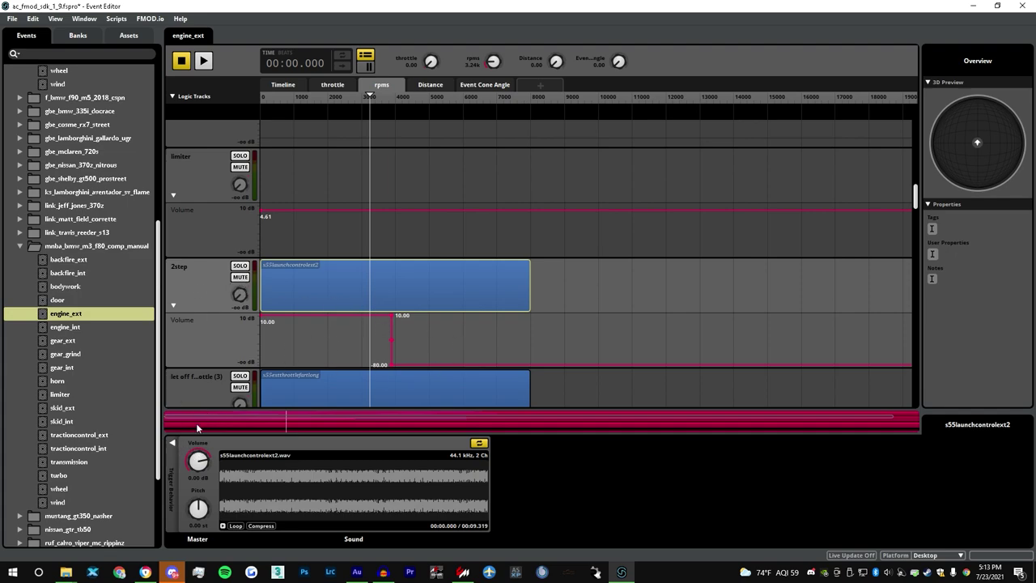
# - Set the launch-control sound's delay mode to Time and add a throttle trigger condition limited to 0.99–1.00
pyautogui.click(172, 444)
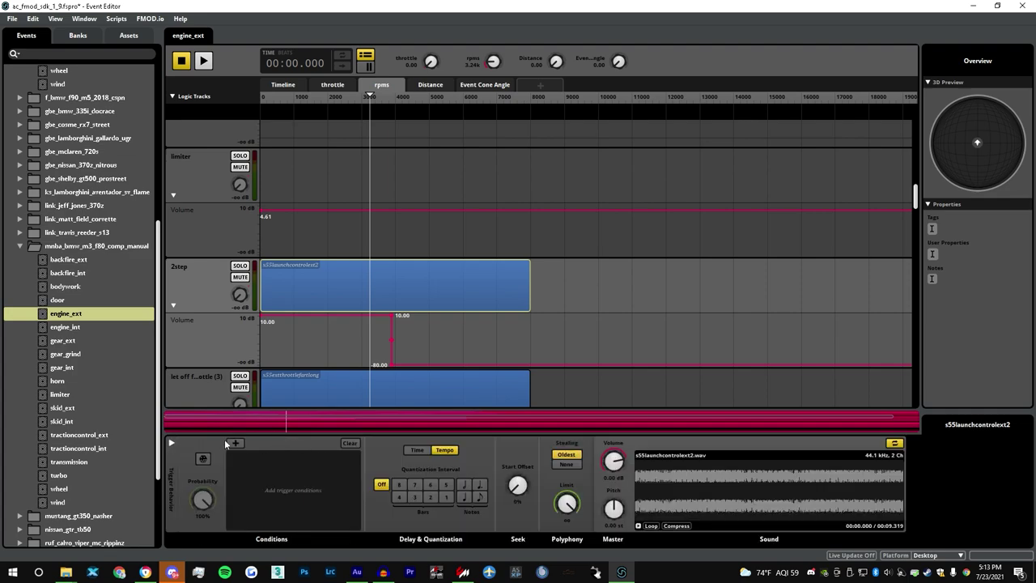
pyautogui.click(417, 450)
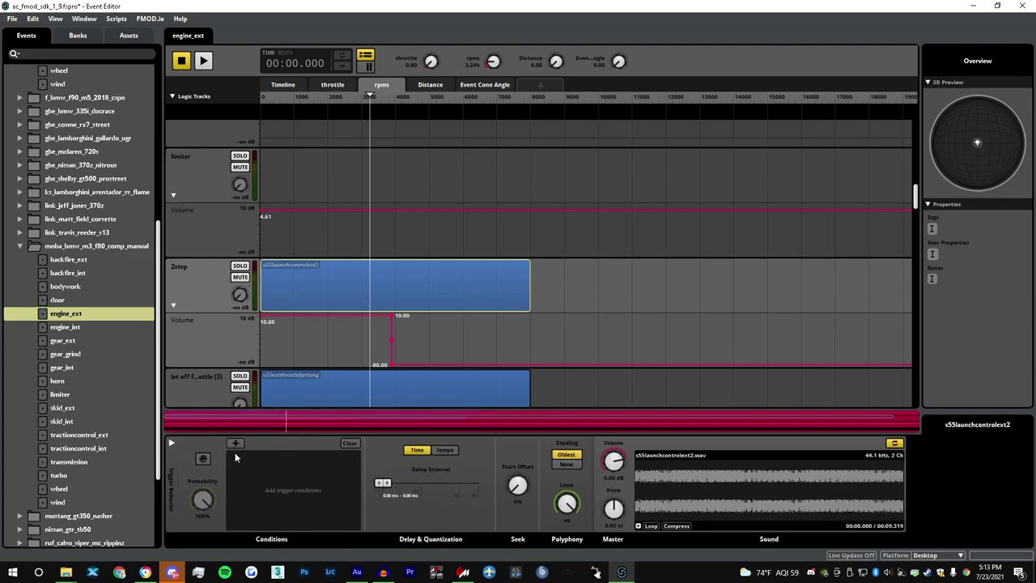
pyautogui.click(236, 444)
pyautogui.moveTo(248, 454)
pyautogui.click(371, 459)
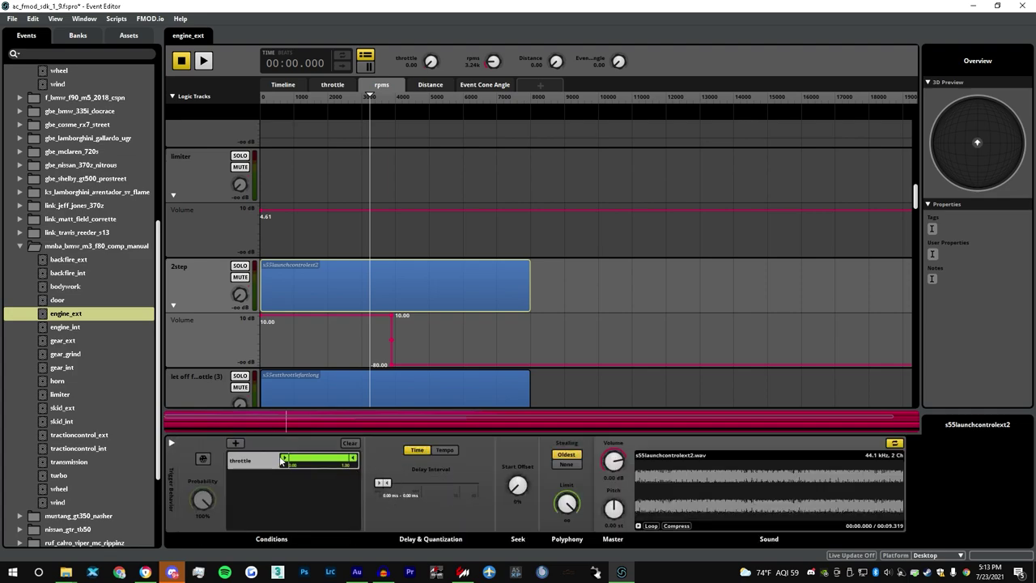
pyautogui.moveTo(282, 459); pyautogui.dragTo(348, 459)
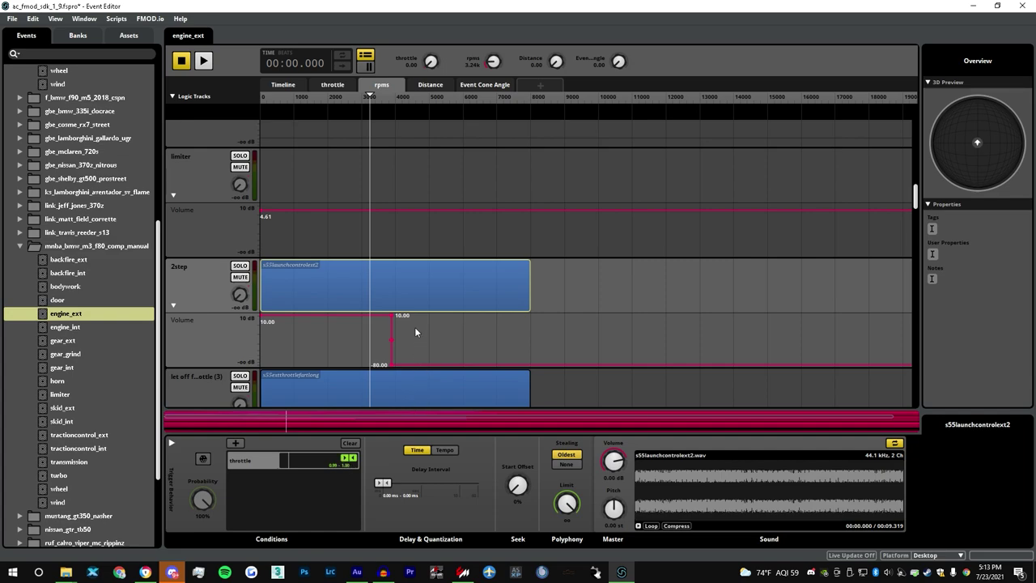
# - Play the event and raise the throttle parameter to 1.00 to audition the launch-control sound
pyautogui.click(204, 61)
pyautogui.moveTo(433, 65); pyautogui.dragTo(433, 33)
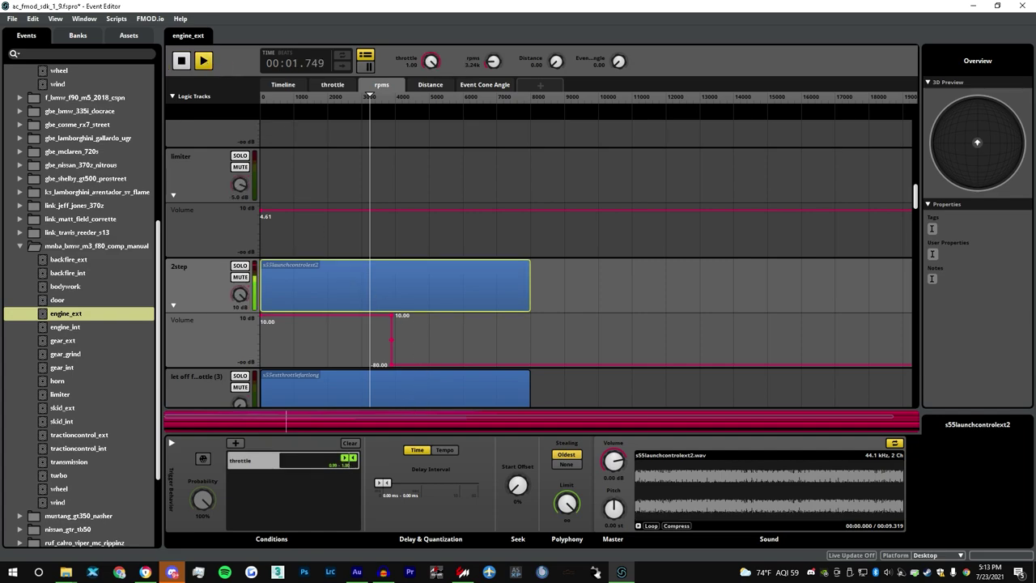
pyautogui.press('space')
# - Remove the Parametric EQ effect from the 2step track and audition the event without it
pyautogui.click(215, 279)
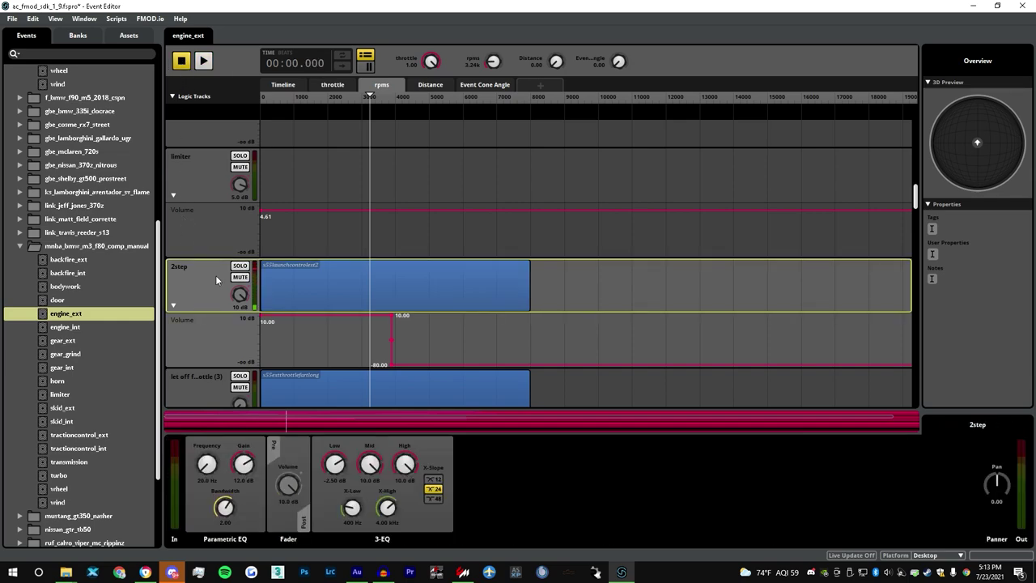
pyautogui.click(247, 450)
pyautogui.press('Delete')
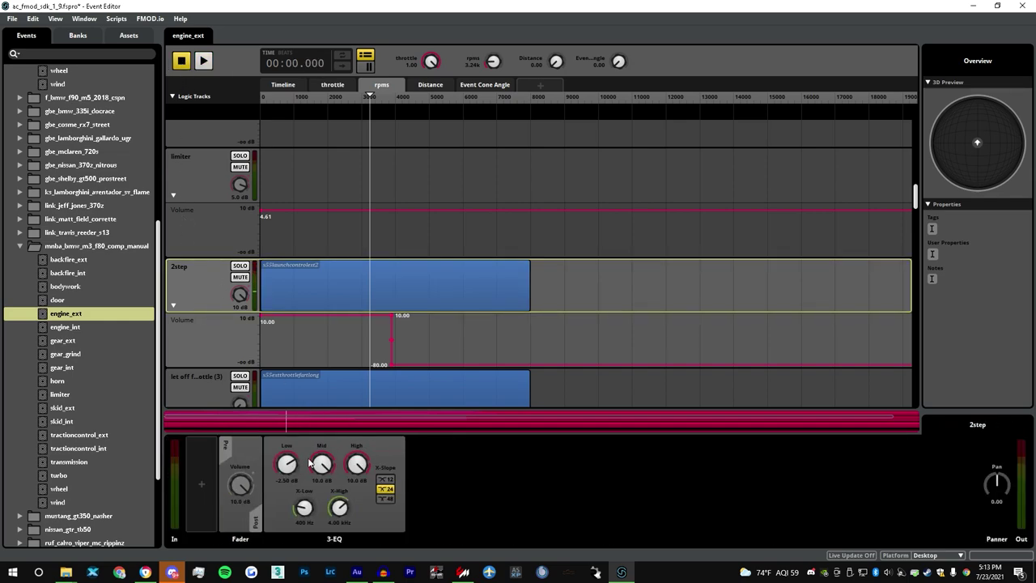
pyautogui.press('space')
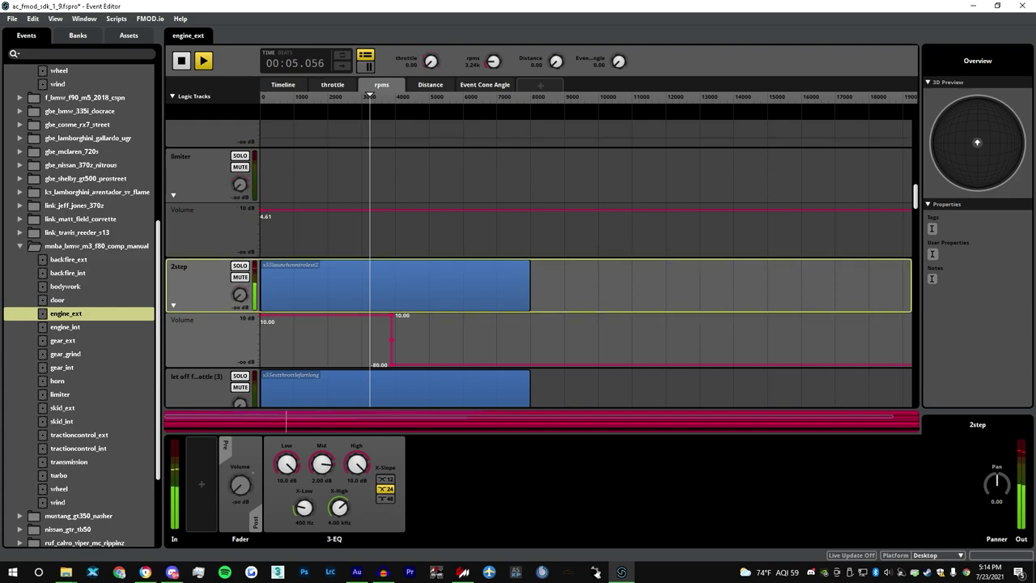
pyautogui.click(181, 60)
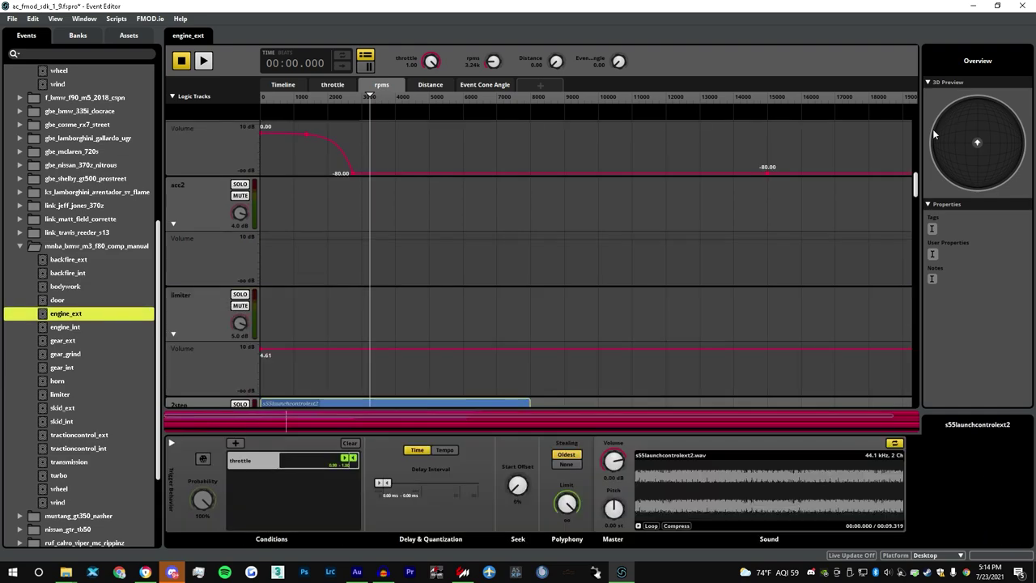
# - Examine the trigger settings of the launch-control sound on engine_int's 2step track, then return to engine_ext
pyautogui.press('Down')
pyautogui.moveTo(915, 164); pyautogui.dragTo(911, 301)
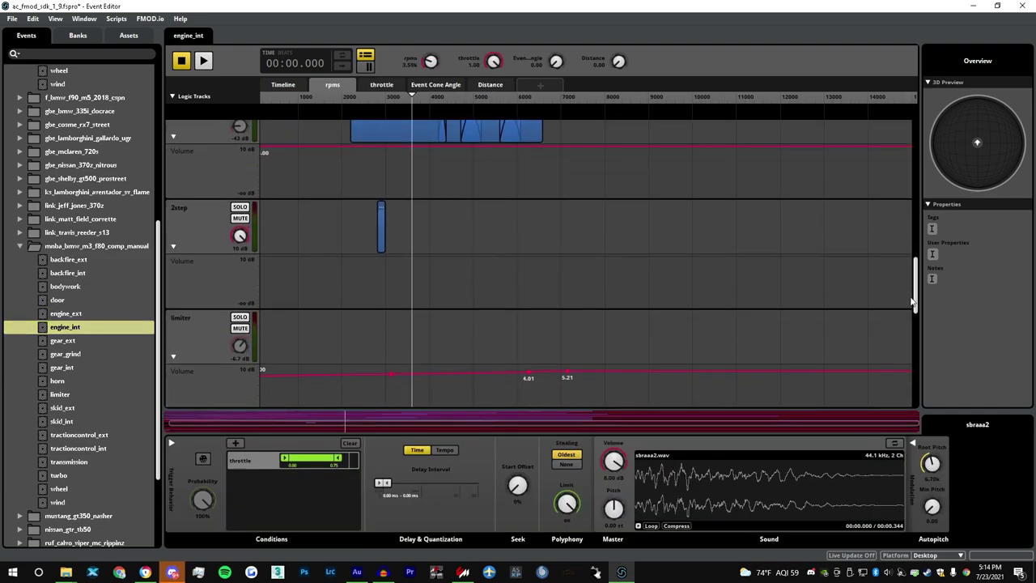
pyautogui.click(382, 219)
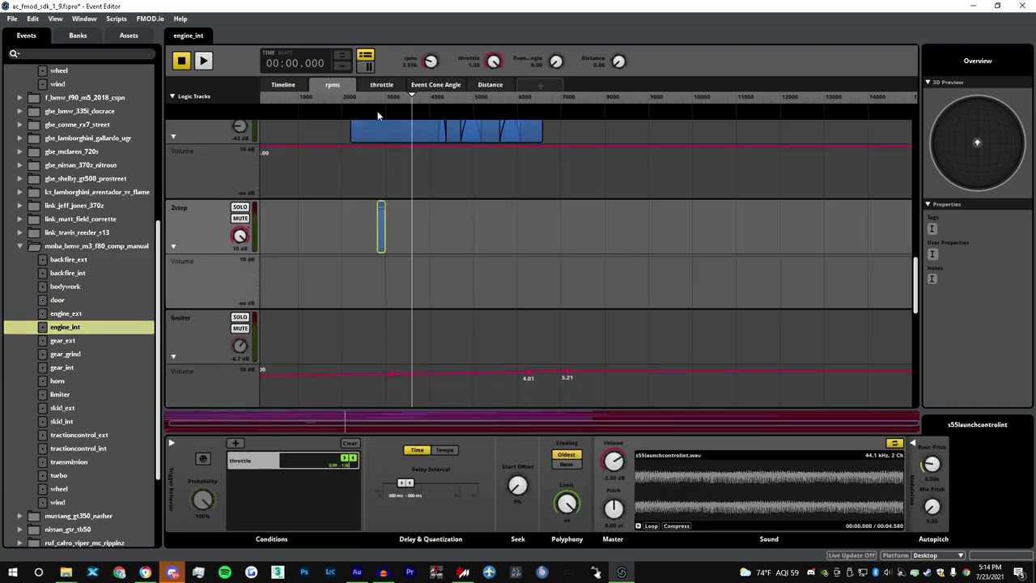
pyautogui.click(102, 315)
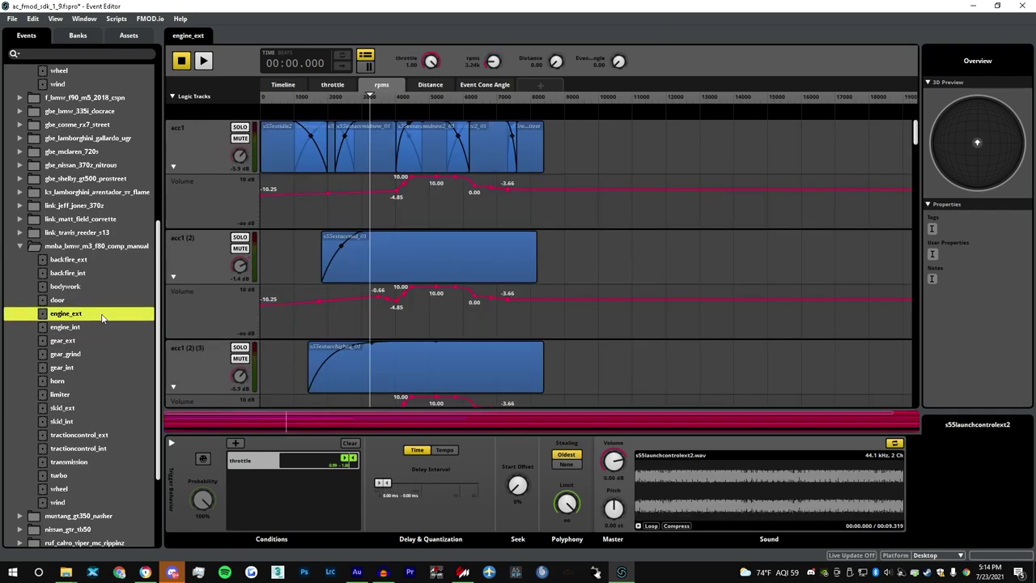
# - Narrow the 2step launch-control clip to about 2800–3000 rpm and move the volume drop-off points to about 3000 rpm
pyautogui.moveTo(915, 132); pyautogui.dragTo(900, 194)
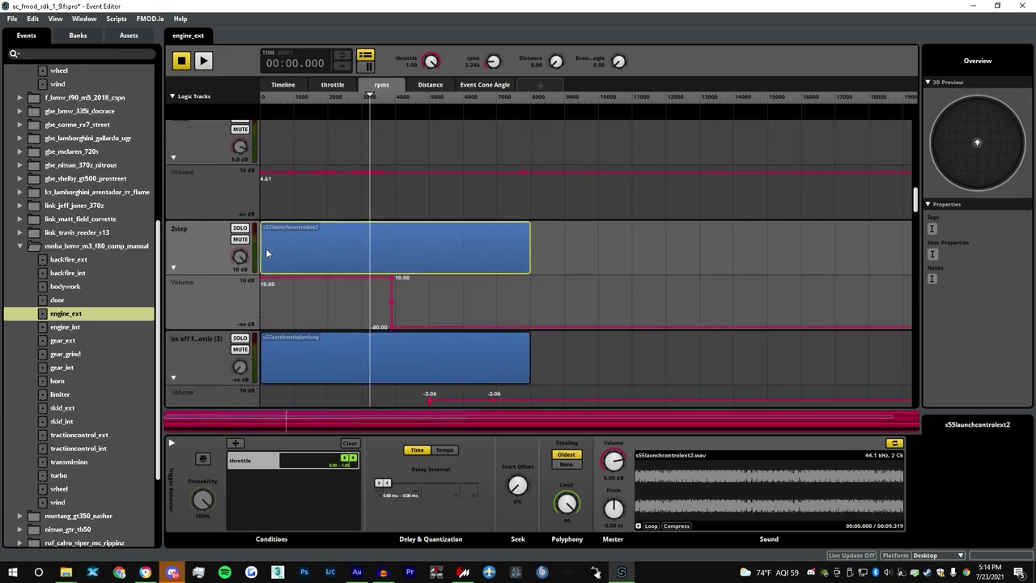
pyautogui.moveTo(269, 250); pyautogui.dragTo(362, 250)
pyautogui.moveTo(536, 240); pyautogui.dragTo(361, 241)
pyautogui.moveTo(392, 280); pyautogui.dragTo(363, 276)
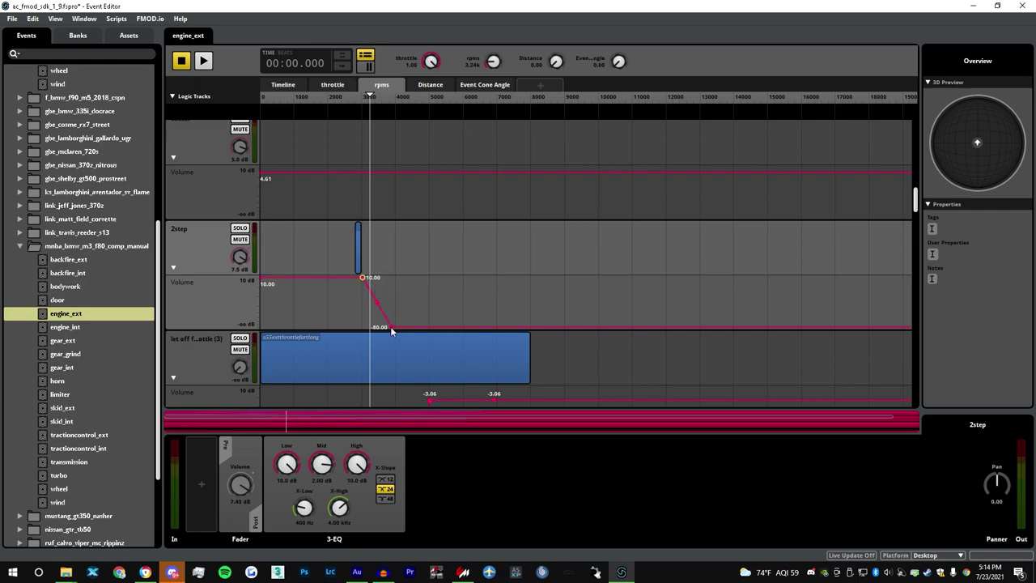
pyautogui.moveTo(392, 327); pyautogui.dragTo(363, 331)
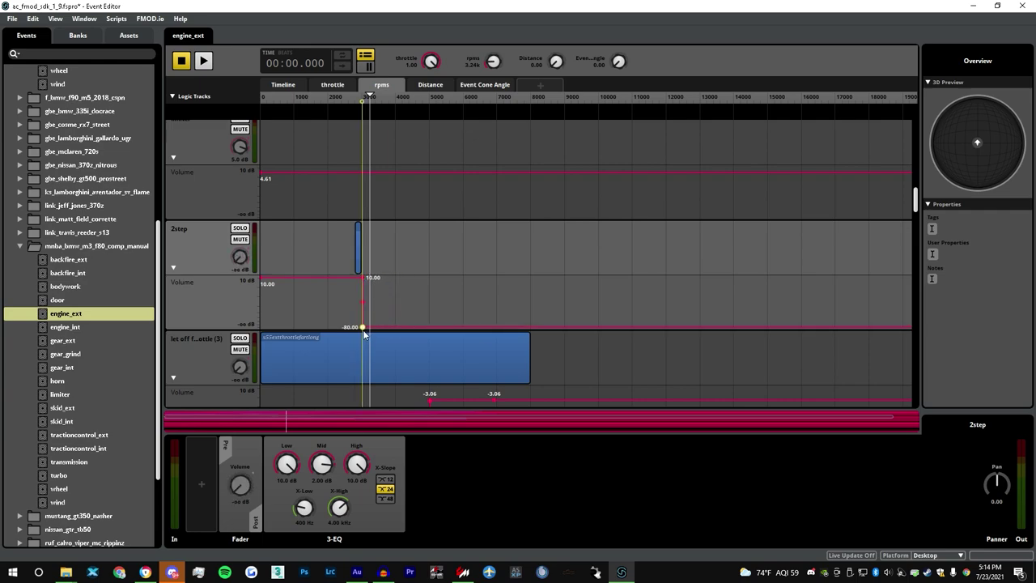
# - Audition the launch-control sound at about 2850 rpm and flatten the 2step volume automation at 10 dB
pyautogui.click(199, 62)
pyautogui.click(361, 102)
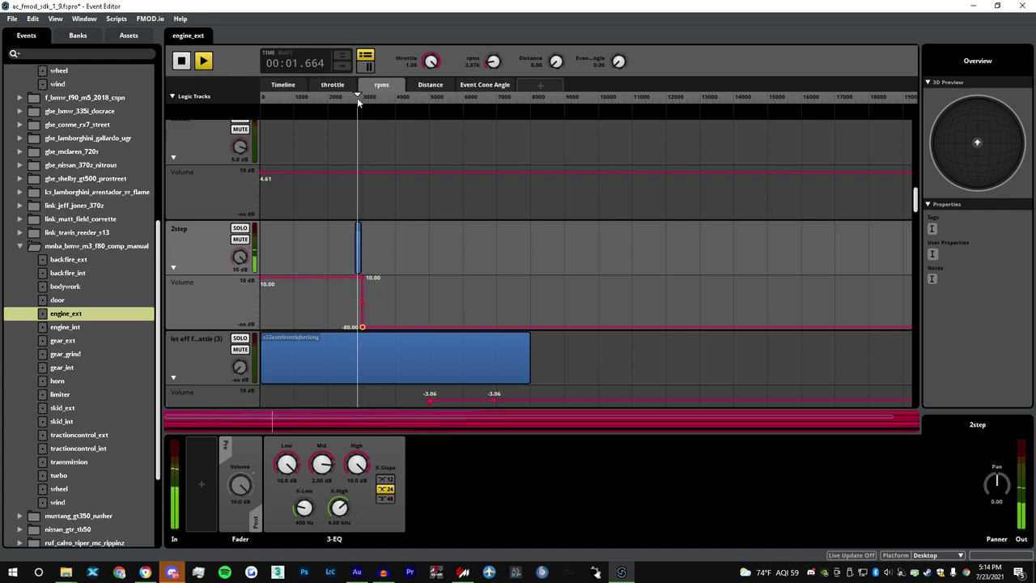
pyautogui.moveTo(360, 101); pyautogui.dragTo(356, 102)
pyautogui.click(362, 277)
pyautogui.moveTo(362, 278); pyautogui.dragTo(367, 278)
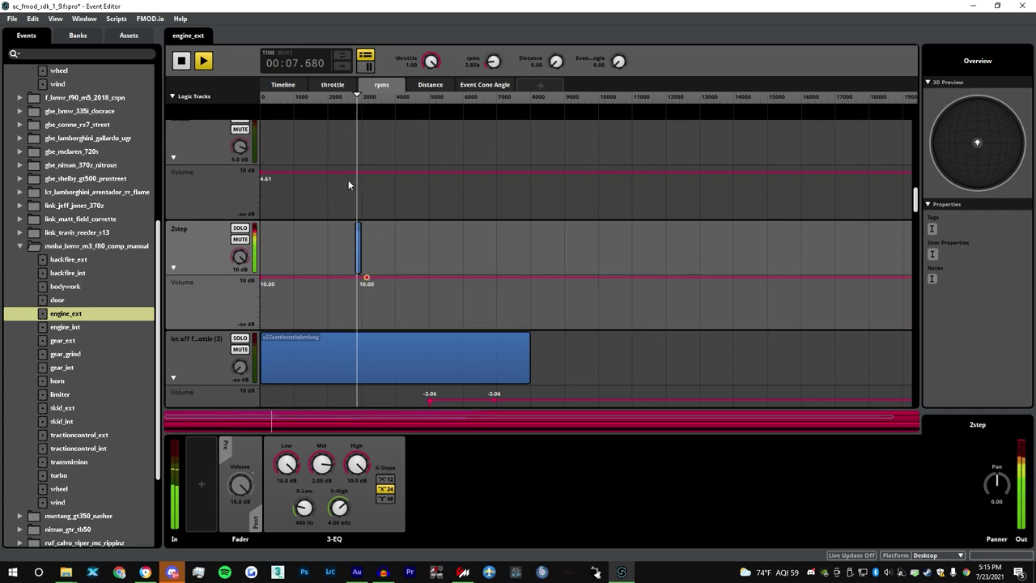
pyautogui.press('space')
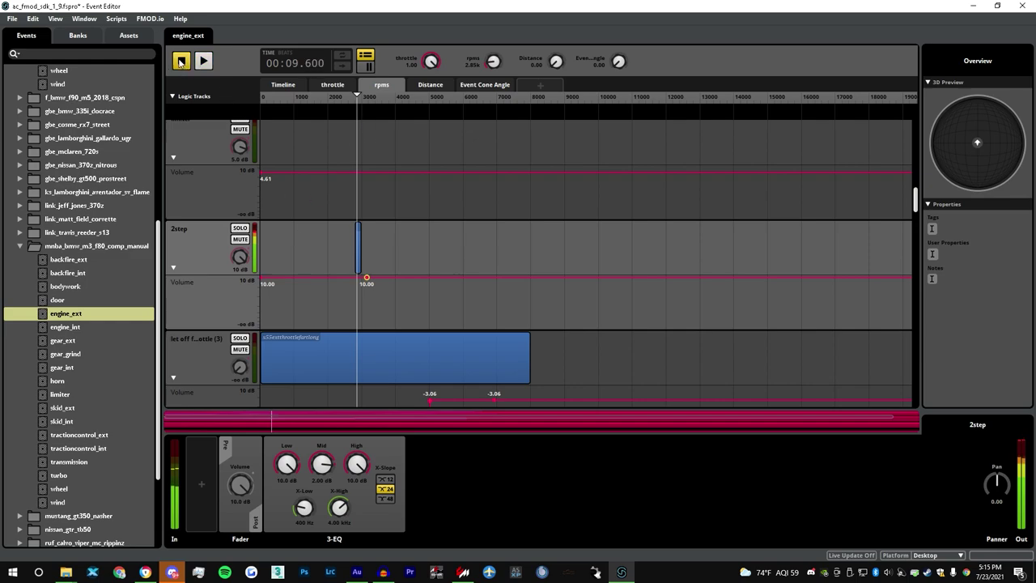
# - Set both ends of the launch-control sound's delay interval to 600 ms
pyautogui.click(359, 247)
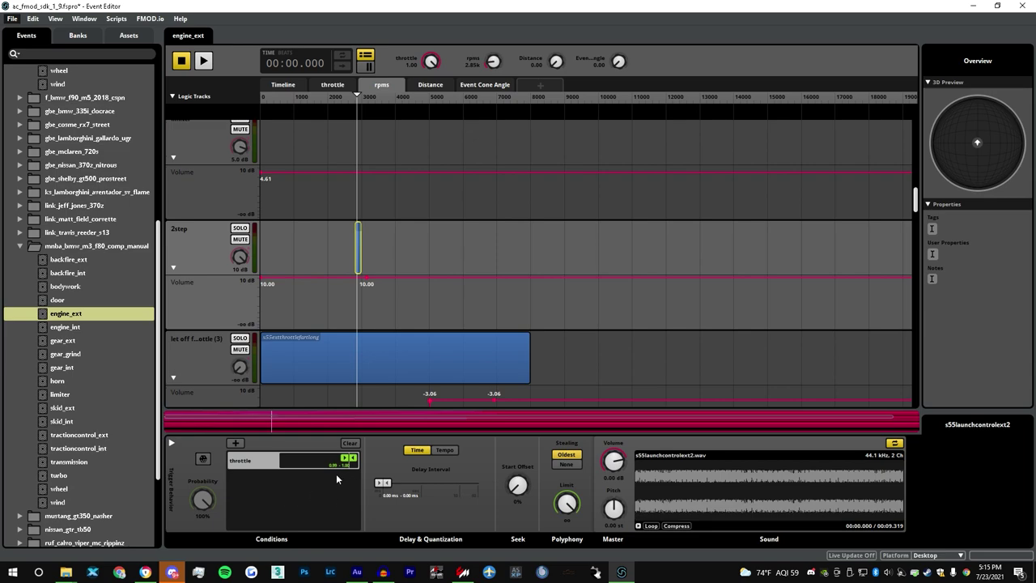
pyautogui.moveTo(386, 482); pyautogui.dragTo(408, 483)
pyautogui.moveTo(378, 482); pyautogui.dragTo(400, 483)
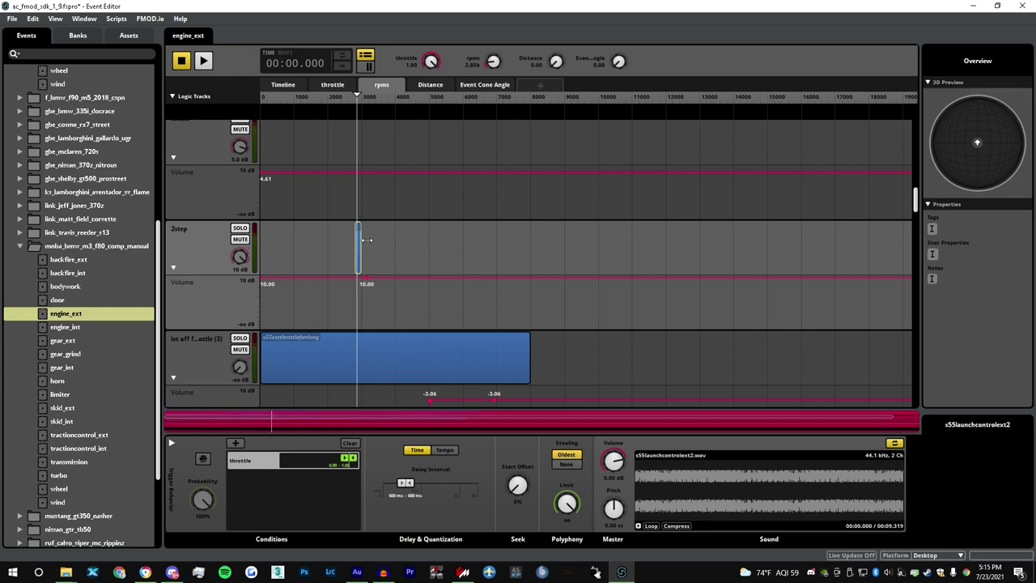
# - Play the event while raising rpms from the launch-control range to about 5930, then display the Master track's effects
pyautogui.click(203, 61)
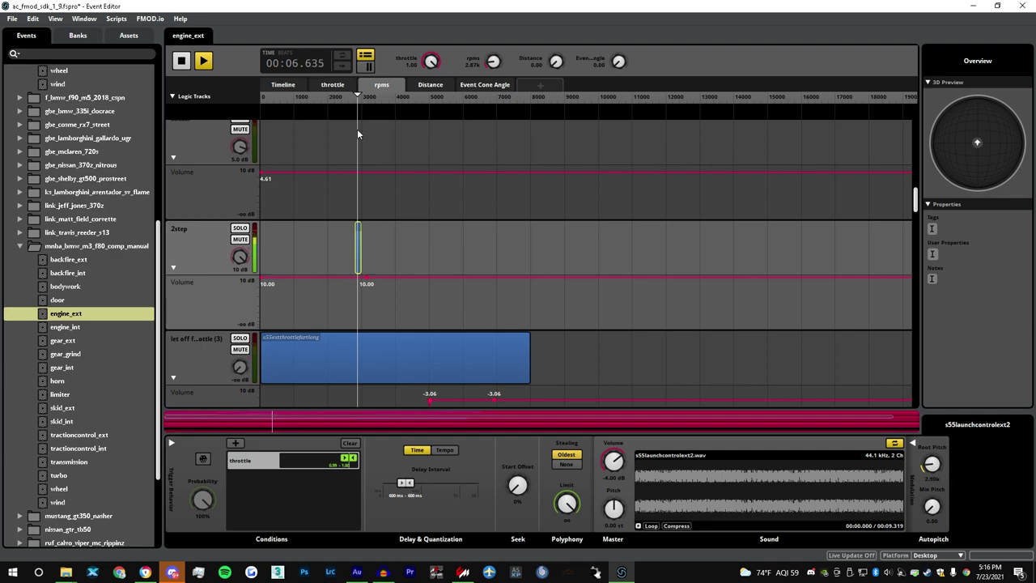
pyautogui.moveTo(358, 132); pyautogui.dragTo(460, 183)
pyautogui.press('space')
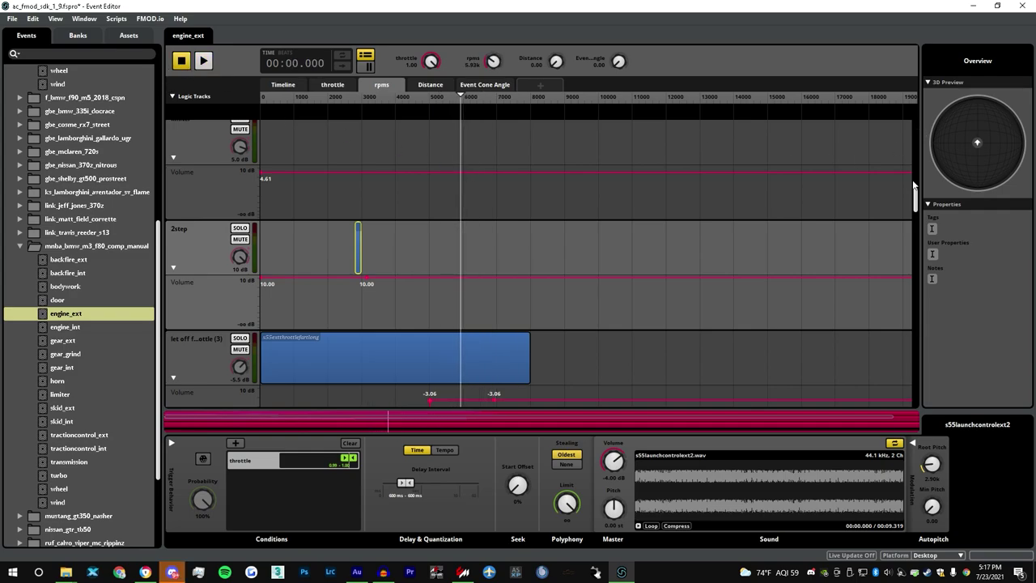
pyautogui.moveTo(916, 202); pyautogui.dragTo(916, 378)
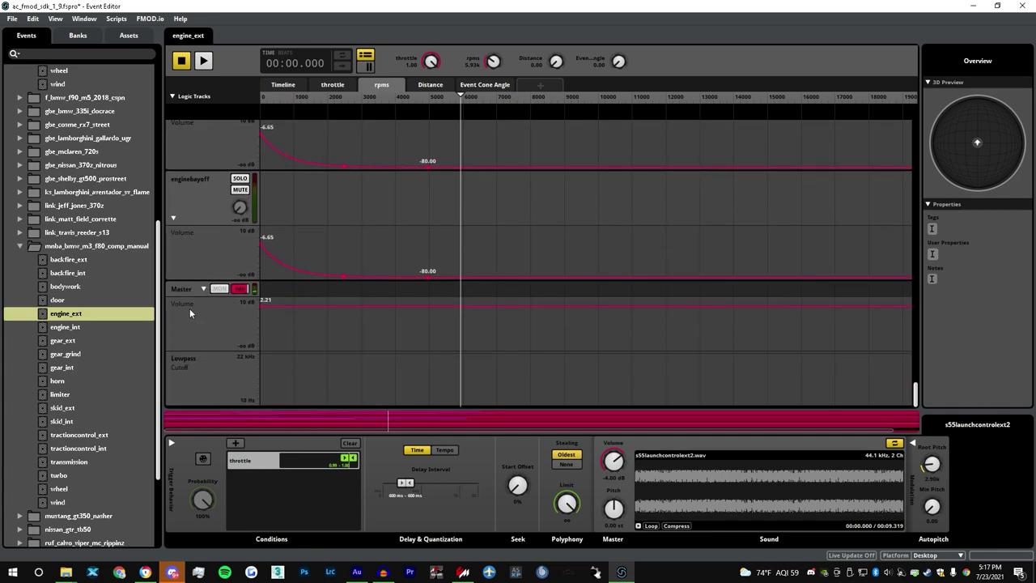
pyautogui.click(201, 290)
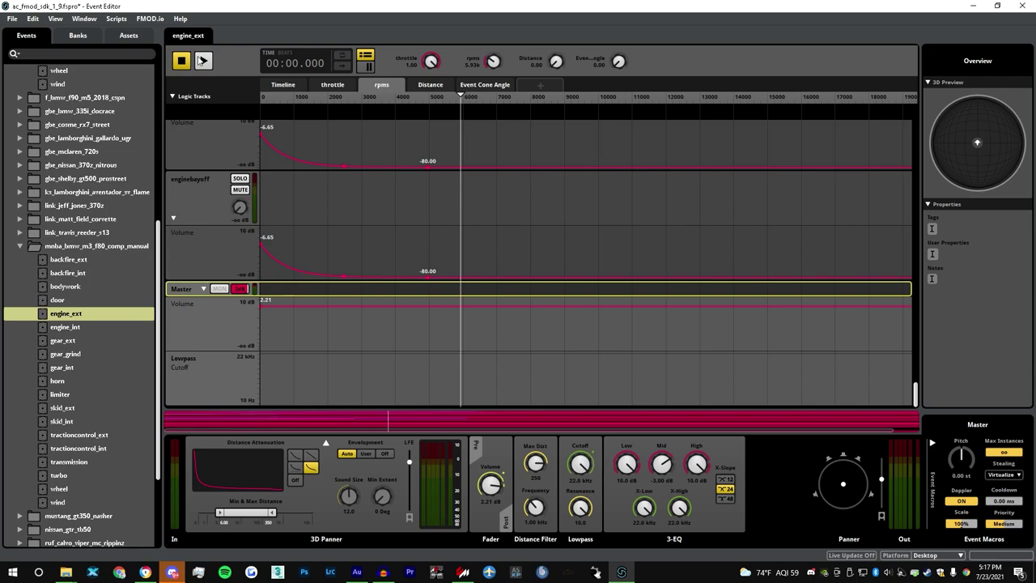
# - Add s55extburblesverylow, s55extburblesmid, s55extburbleslow and s55extburbleshigh from the Audacity folder to the burble track
pyautogui.moveTo(915, 394); pyautogui.dragTo(914, 247)
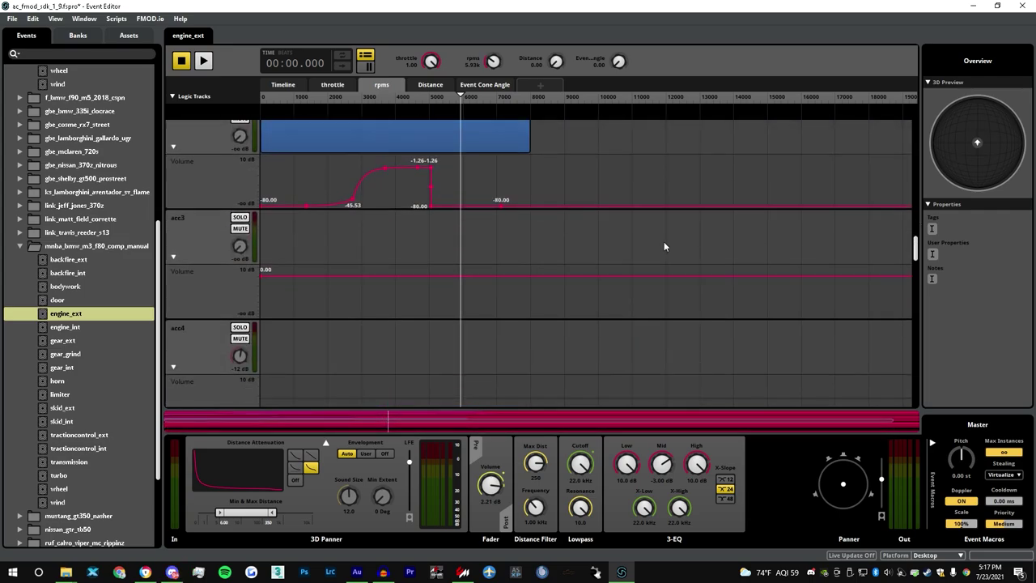
pyautogui.scroll(-5, 361, 307)
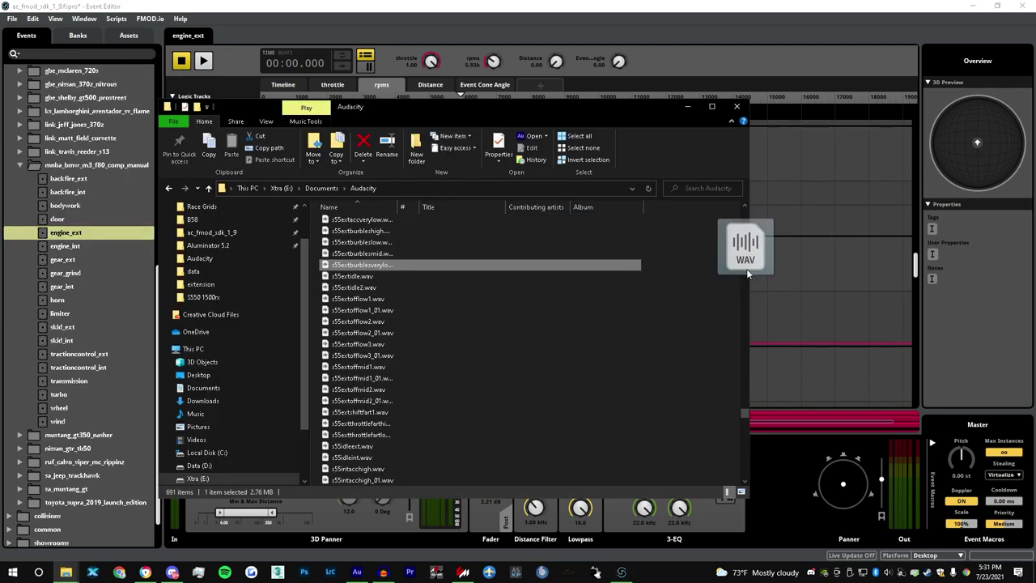
pyautogui.moveTo(740, 247); pyautogui.dragTo(775, 259)
pyautogui.moveTo(433, 255); pyautogui.dragTo(837, 253)
pyautogui.moveTo(364, 242); pyautogui.dragTo(817, 256)
pyautogui.click(379, 233)
pyautogui.moveTo(379, 233); pyautogui.dragTo(887, 260)
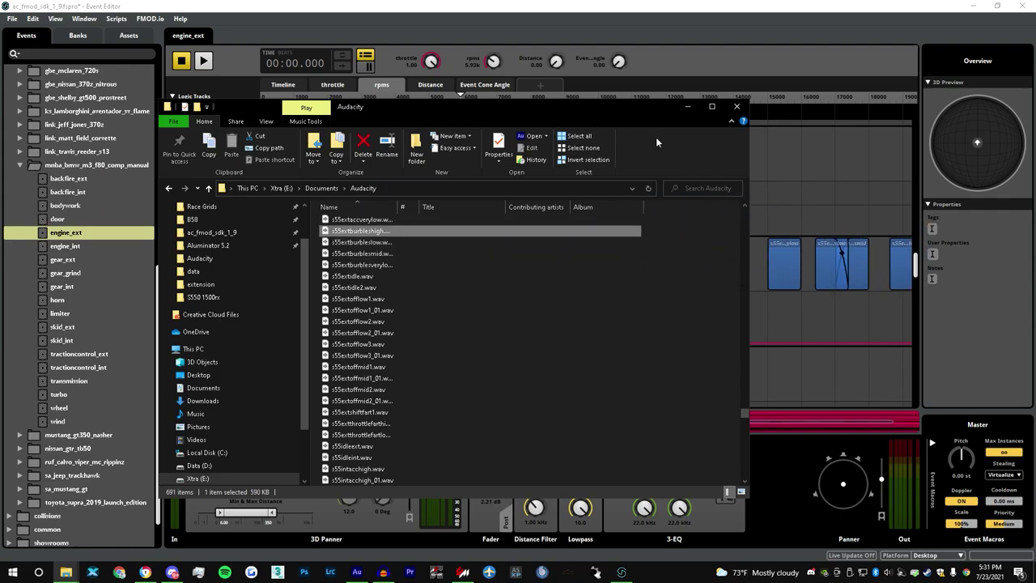
pyautogui.click(687, 108)
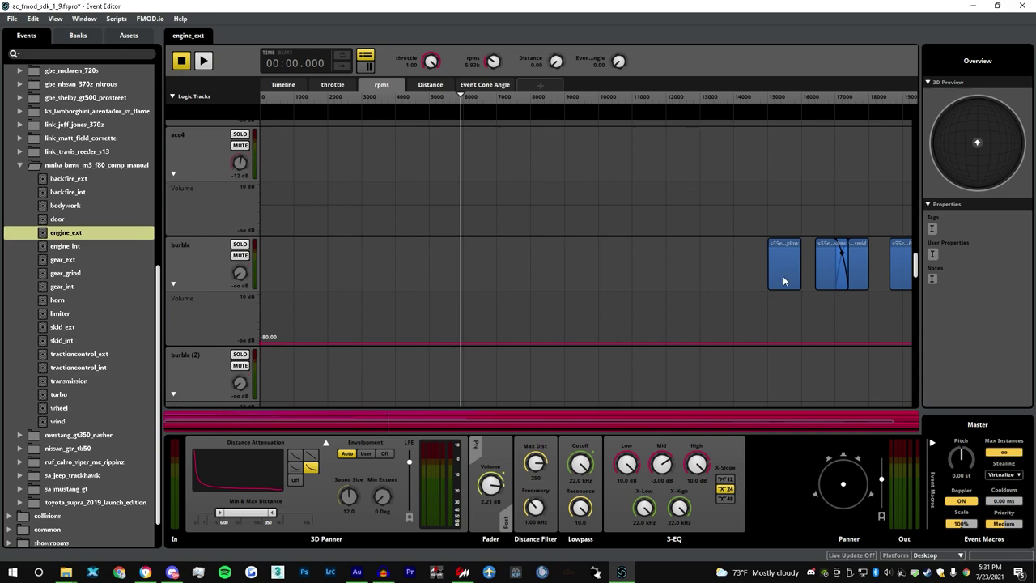
# - Separate the overlapping burble clips, moving the very-low clip to about 1000 rpm and the mid clip to about 5200 rpm
pyautogui.moveTo(783, 275); pyautogui.dragTo(646, 275)
pyautogui.moveTo(825, 257); pyautogui.dragTo(690, 257)
pyautogui.moveTo(846, 252); pyautogui.dragTo(448, 252)
pyautogui.moveTo(651, 254); pyautogui.dragTo(313, 240)
# - Add a throttle trigger condition to the very-low burble sound and restrict its range to 0.00
pyautogui.click(171, 444)
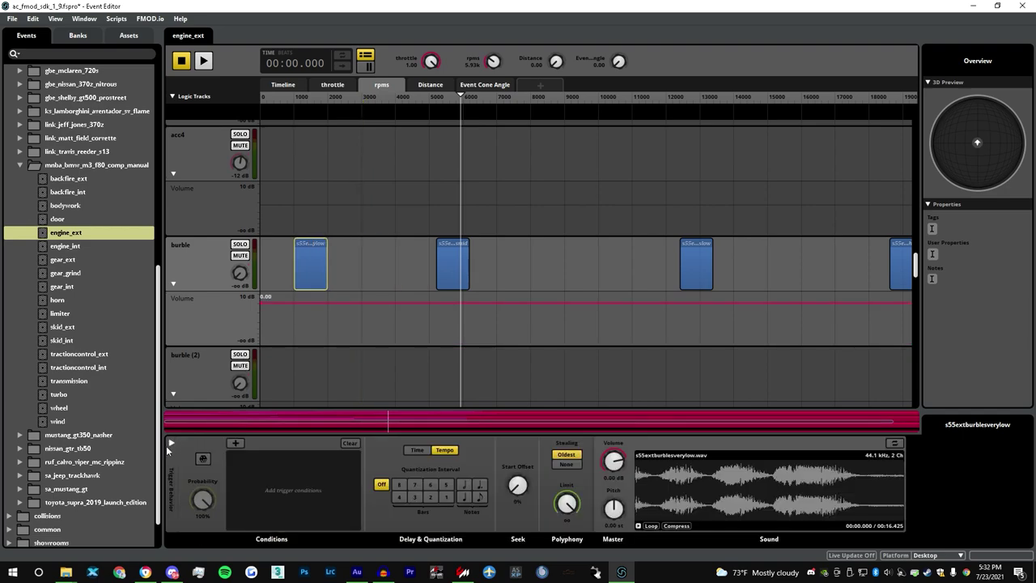
pyautogui.click(235, 442)
pyautogui.moveTo(315, 455)
pyautogui.click(347, 455)
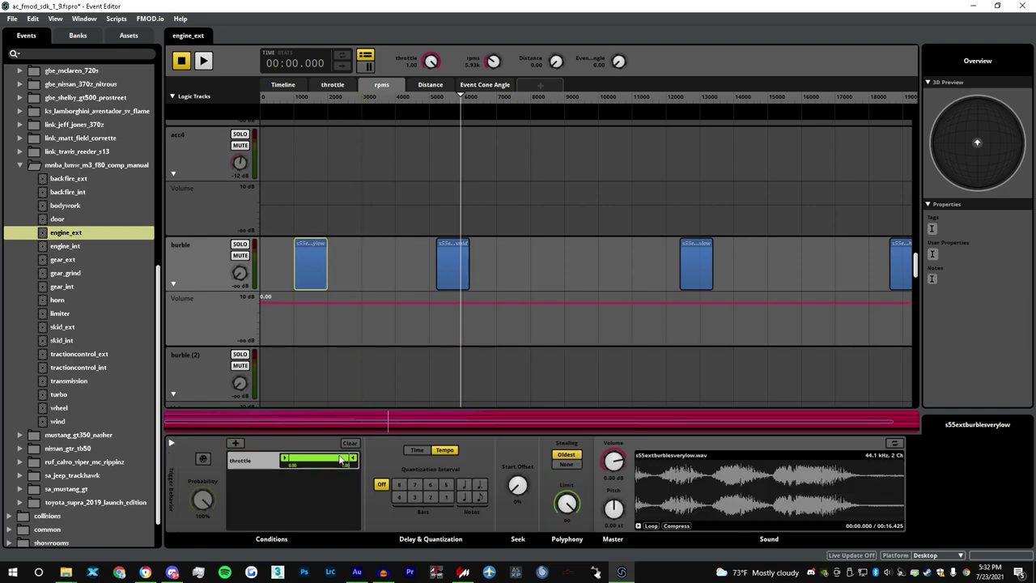
pyautogui.click(172, 444)
pyautogui.click(171, 444)
pyautogui.moveTo(353, 458); pyautogui.dragTo(293, 458)
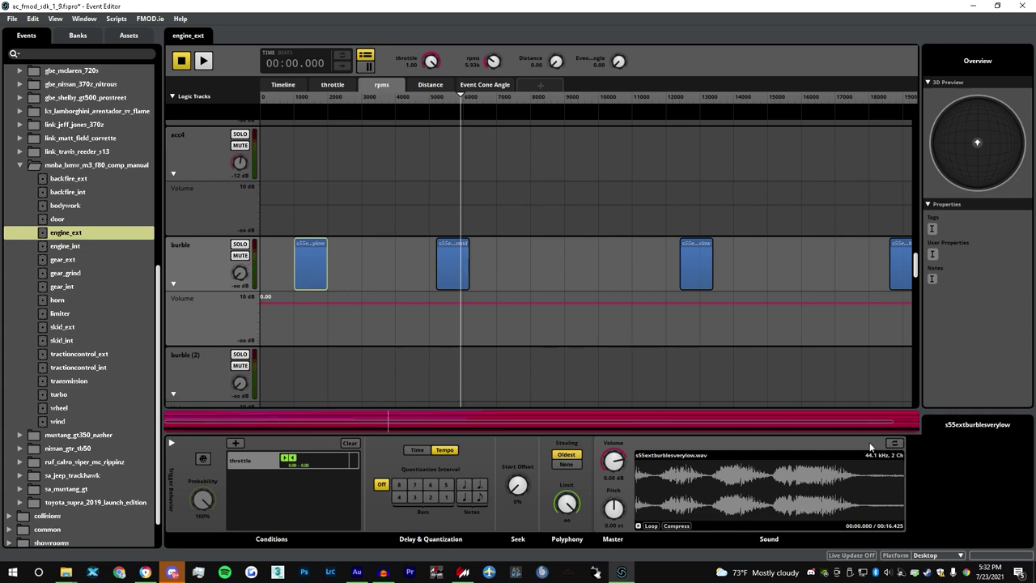
# - Widen the very-low burble clip to about 3000 rpm and the mid clip, then overlap the low clip from about 2200 rpm
pyautogui.moveTo(331, 254); pyautogui.dragTo(361, 254)
pyautogui.moveTo(443, 259); pyautogui.dragTo(404, 260)
pyautogui.click(690, 257)
pyautogui.moveTo(689, 251); pyautogui.dragTo(347, 250)
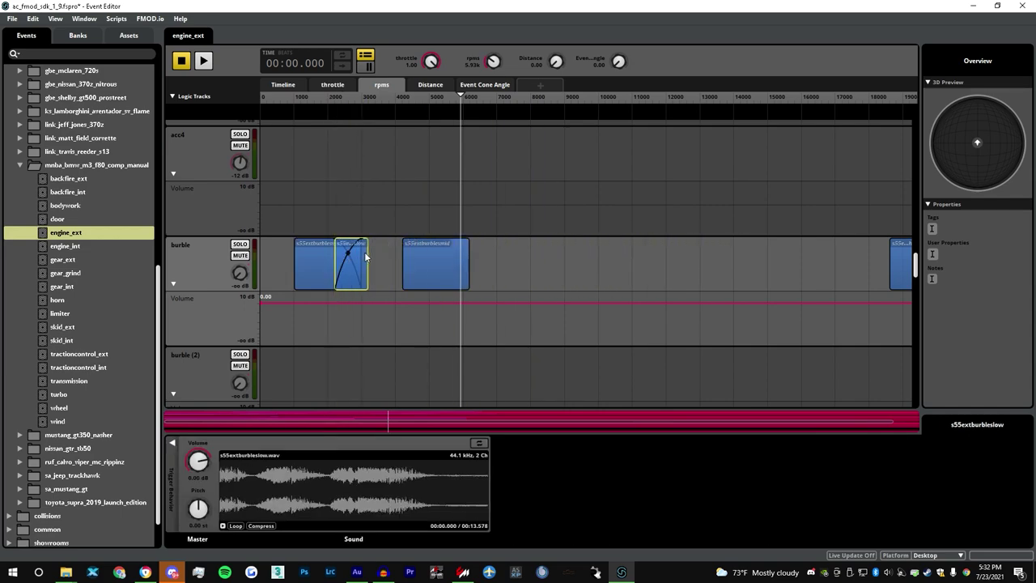
# - Extend the low burble clip to about 5400 rpm and overlap the mid and high clips from about 3800 and 5200 rpm
pyautogui.moveTo(441, 260); pyautogui.dragTo(557, 264)
pyautogui.moveTo(366, 257); pyautogui.dragTo(442, 259)
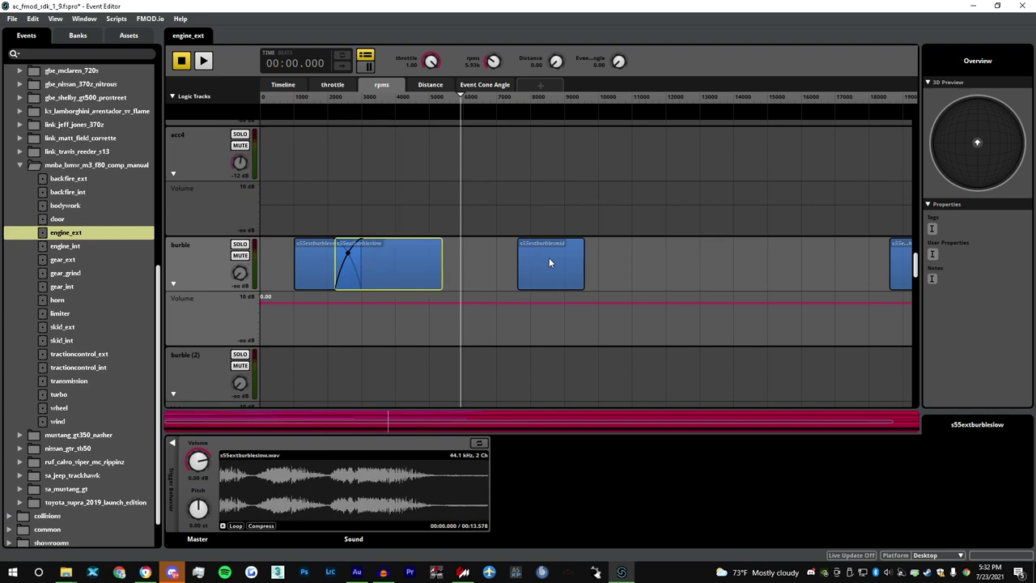
pyautogui.moveTo(549, 261); pyautogui.dragTo(417, 254)
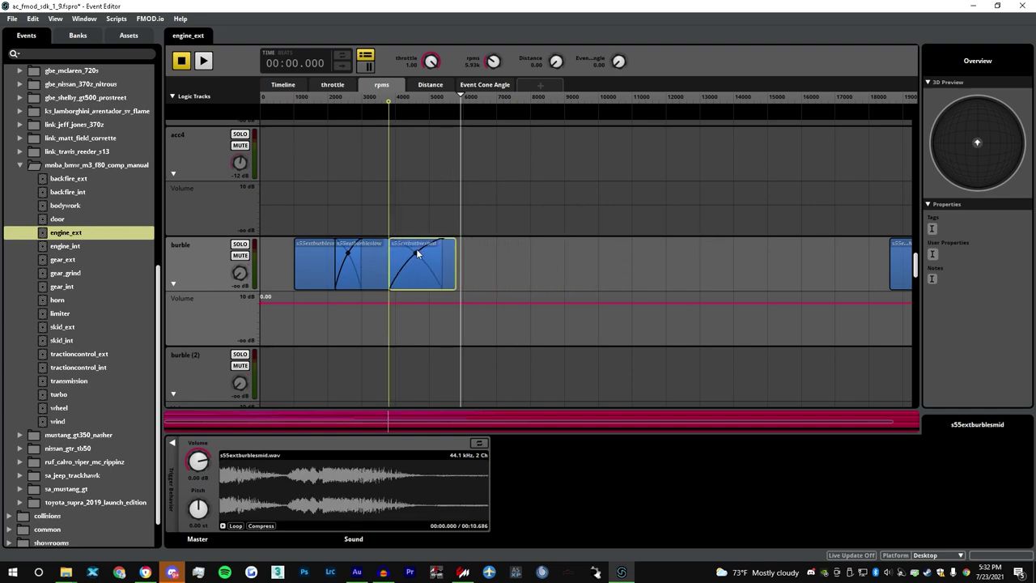
pyautogui.moveTo(906, 254); pyautogui.dragTo(511, 250)
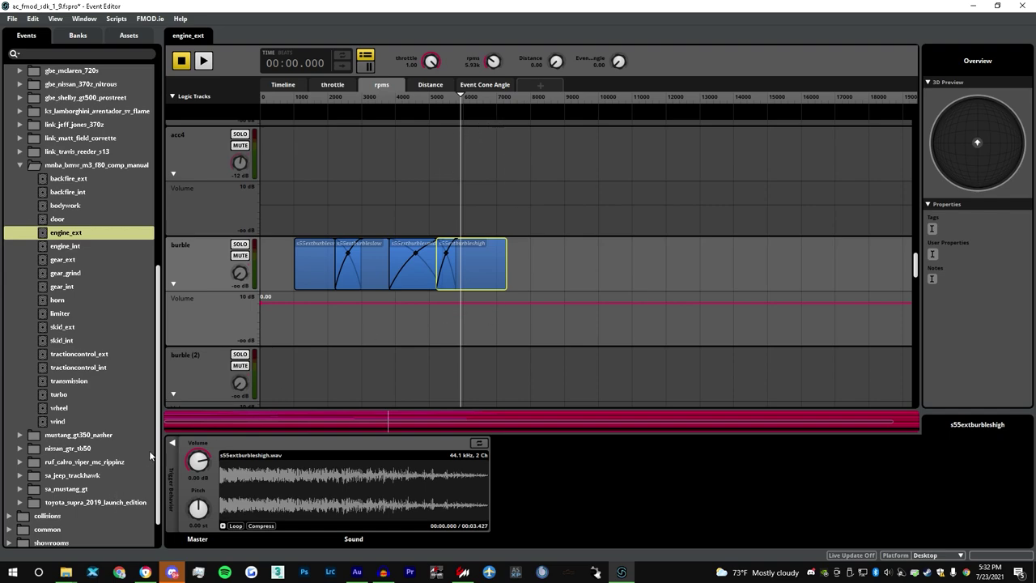
# - Add a throttle trigger condition to the high burble sound and restrict its range to 0.00
pyautogui.click(171, 443)
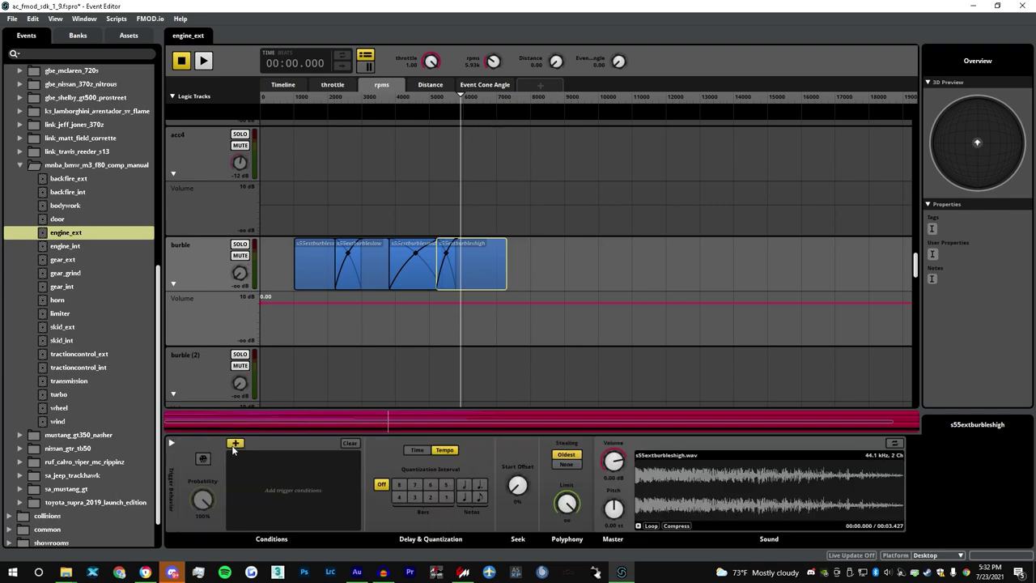
pyautogui.click(234, 444)
pyautogui.moveTo(283, 456)
pyautogui.click(348, 460)
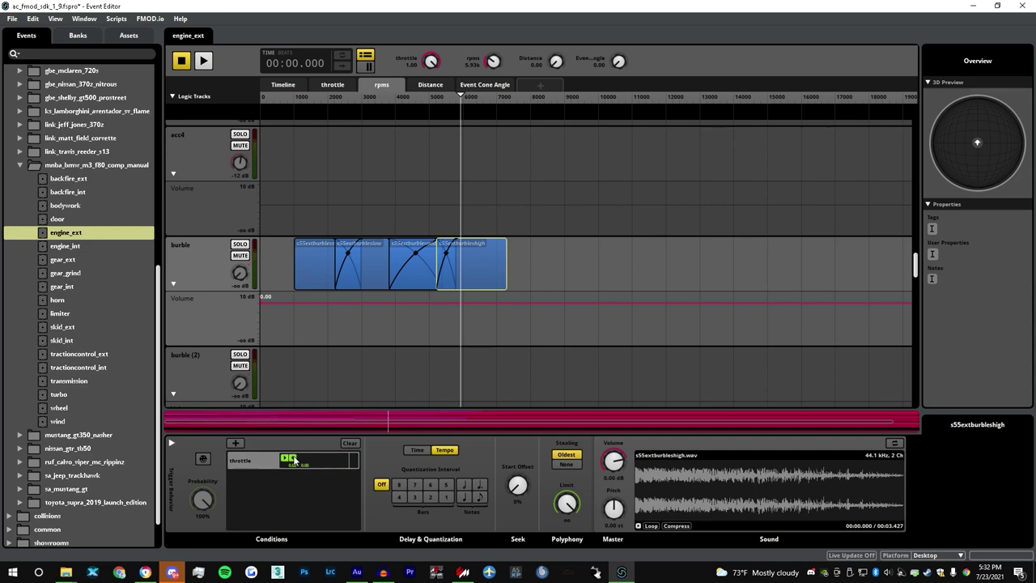
# - Give the mid burble sound a throttle trigger condition with its range limited to 0.00
pyautogui.click(430, 282)
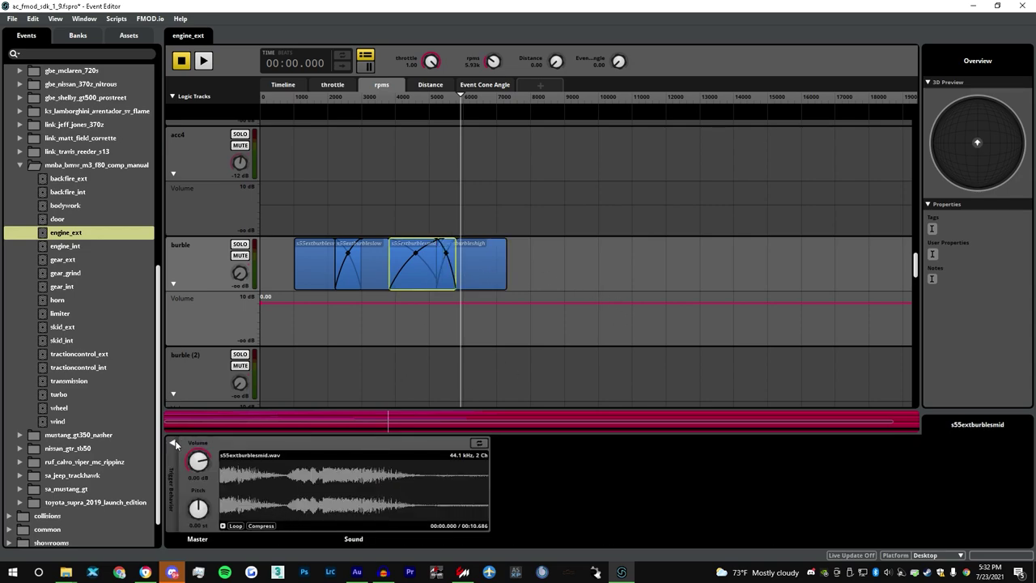
pyautogui.click(172, 444)
pyautogui.click(234, 442)
pyautogui.moveTo(307, 456)
pyautogui.click(352, 461)
pyautogui.moveTo(353, 462); pyautogui.dragTo(290, 461)
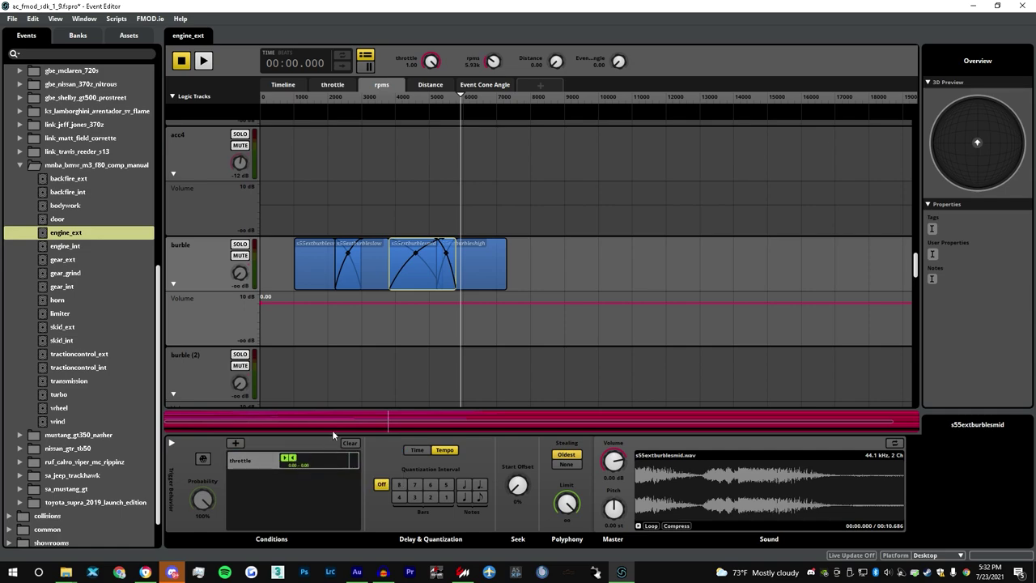
# - Add a throttle trigger condition limited to 0.00 to the low burble sound
pyautogui.click(365, 288)
pyautogui.click(172, 443)
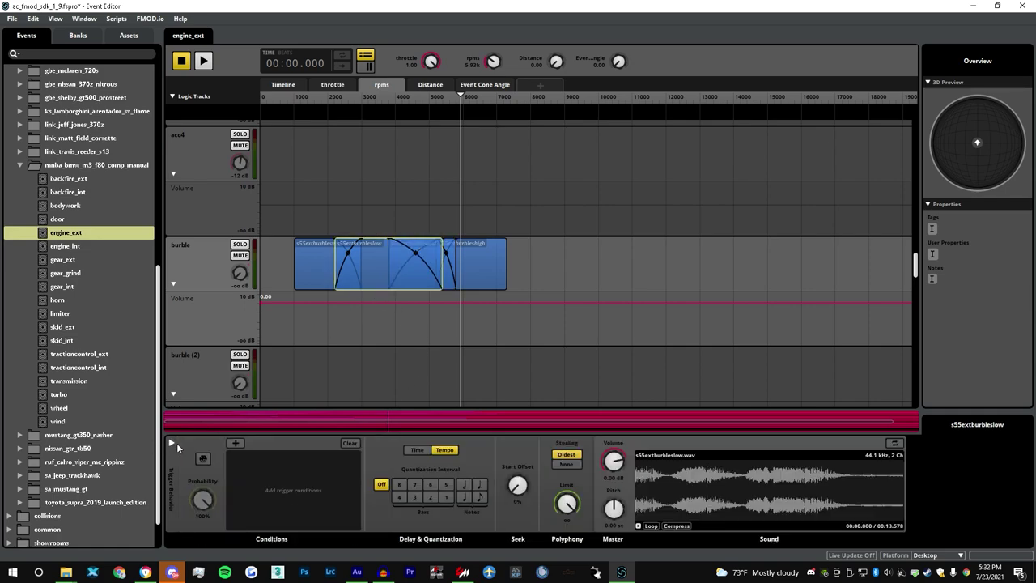
pyautogui.click(236, 443)
pyautogui.press('Escape')
pyautogui.hotkey('ctrl', 'z')
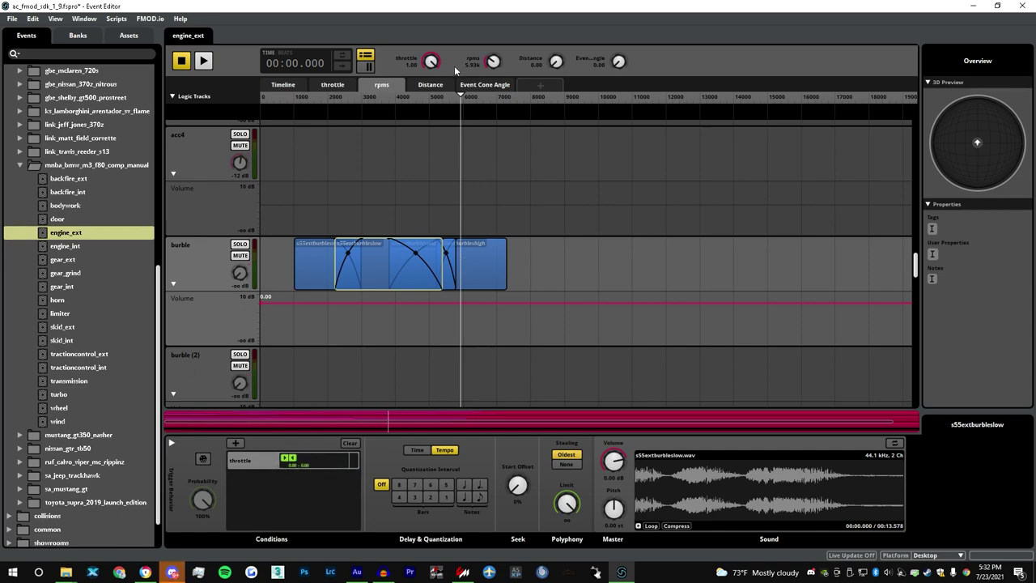
# - Lower the burble track's throttle volume automation point just above zero throttle to -80.00 dB and return to the rpms view
pyautogui.click(345, 89)
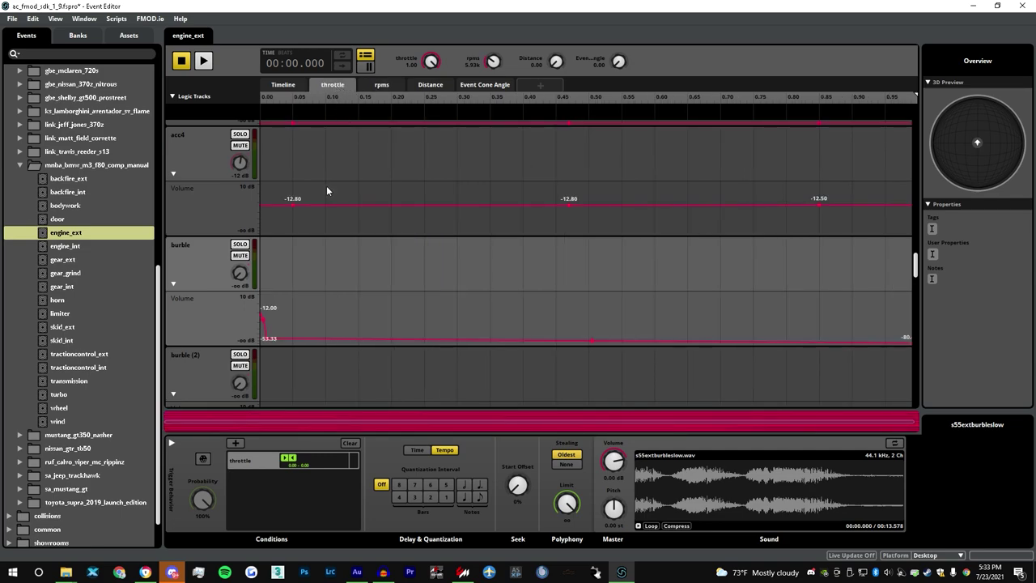
pyautogui.moveTo(265, 341); pyautogui.dragTo(263, 356)
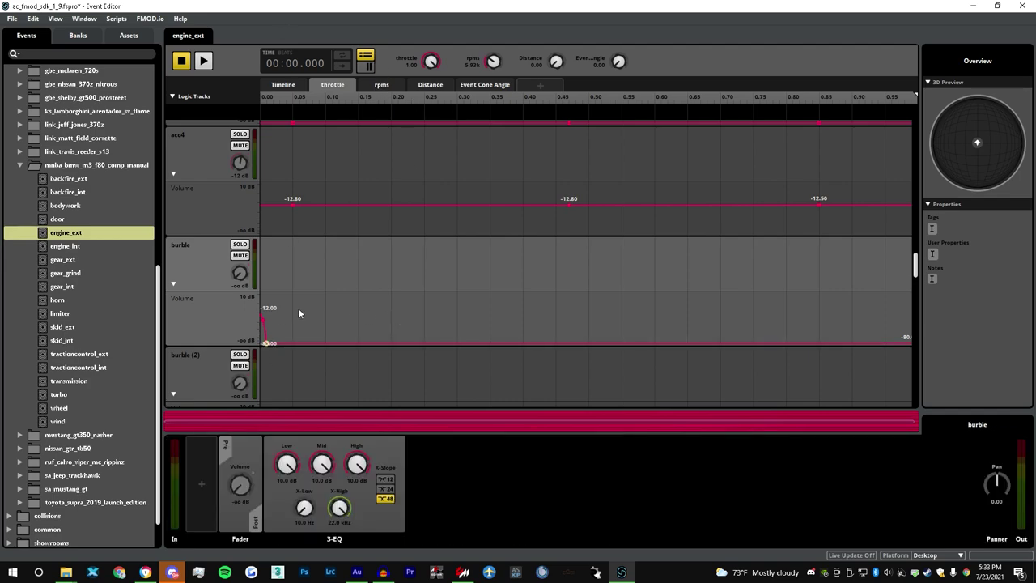
pyautogui.click(379, 85)
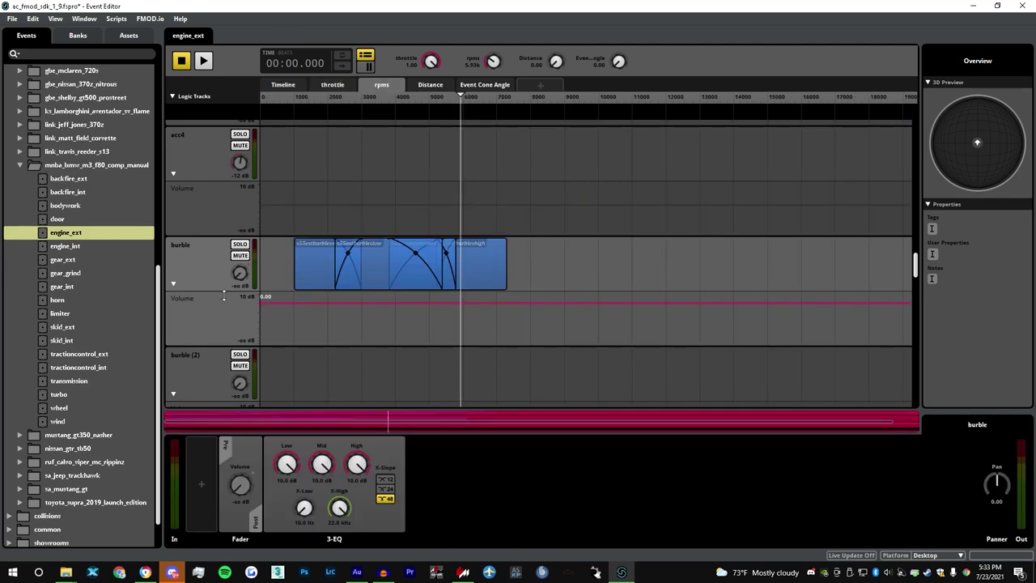
# - Play the event while sweeping rpms down from about 7510 to about 3000 across the burble clips
pyautogui.click(299, 277)
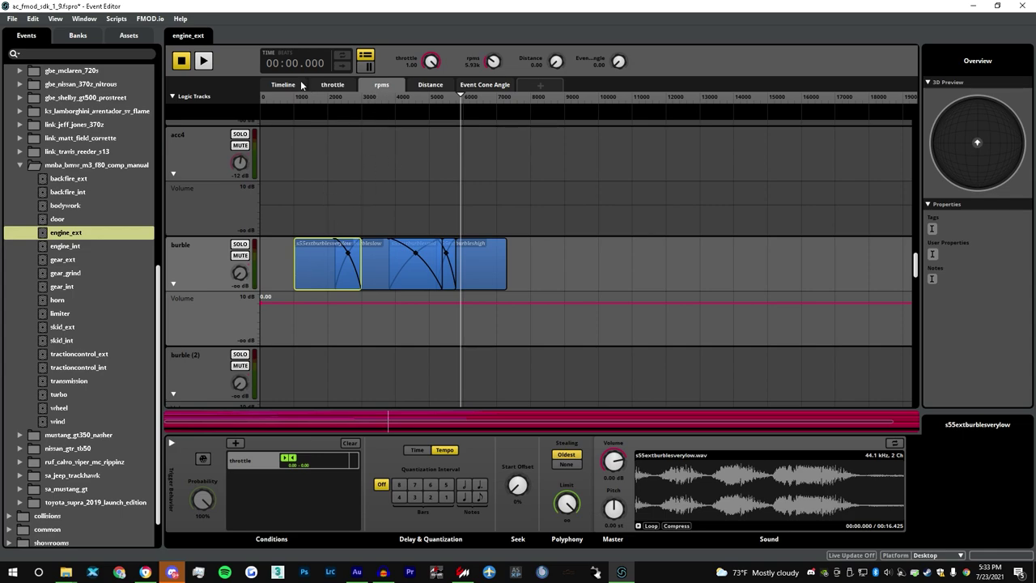
pyautogui.click(514, 98)
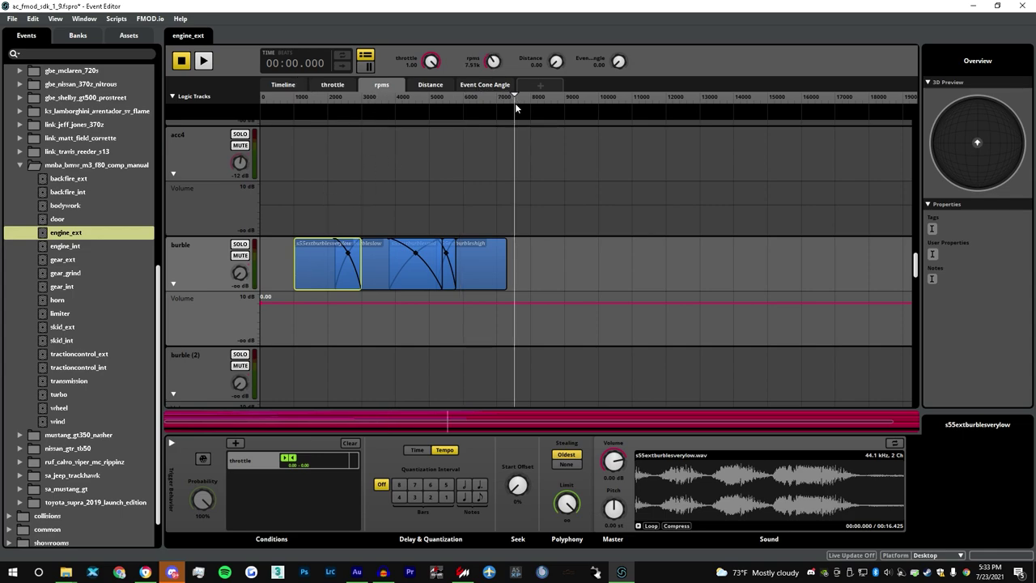
pyautogui.click(203, 61)
pyautogui.moveTo(514, 97); pyautogui.dragTo(364, 151)
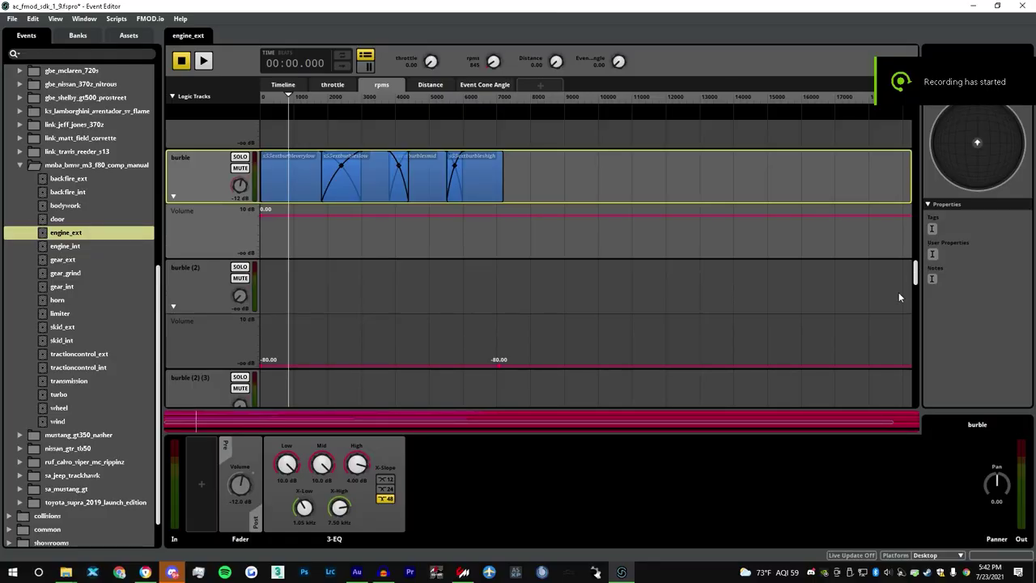
# - Copy the acc1 audio track at the start of the engine_ext track list
pyautogui.moveTo(915, 273); pyautogui.dragTo(926, 153)
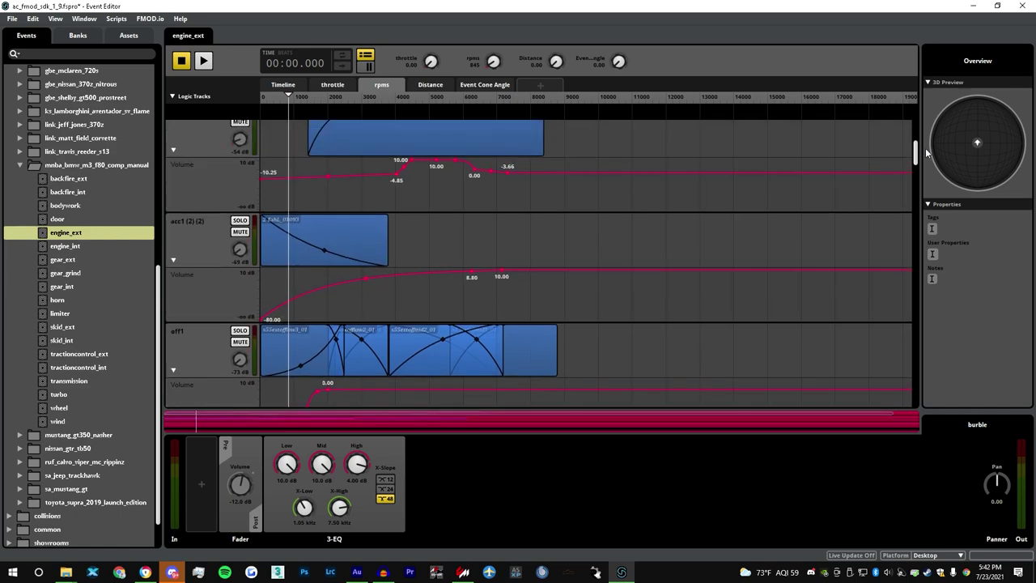
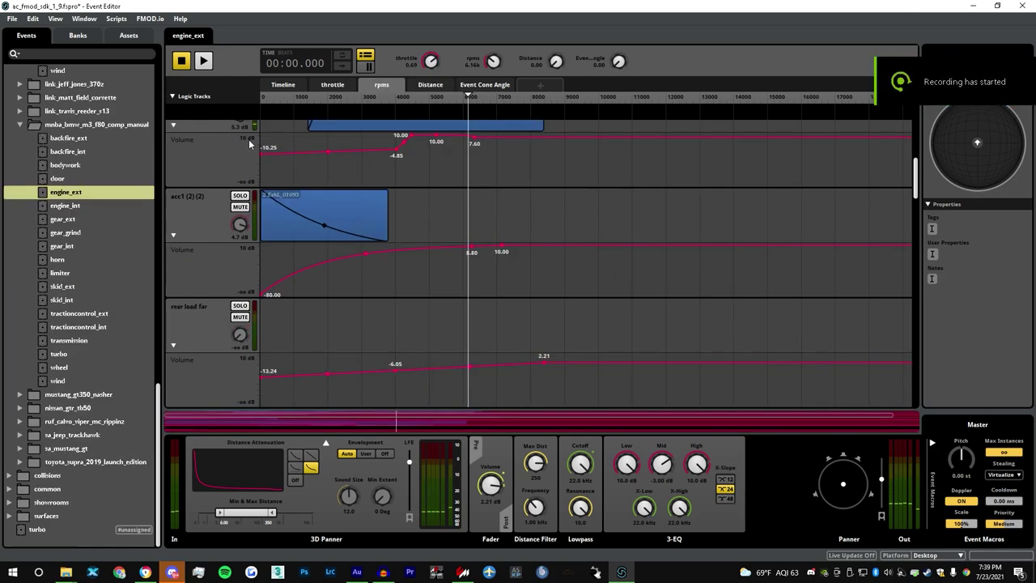
pyautogui.scroll(5, 919, 183)
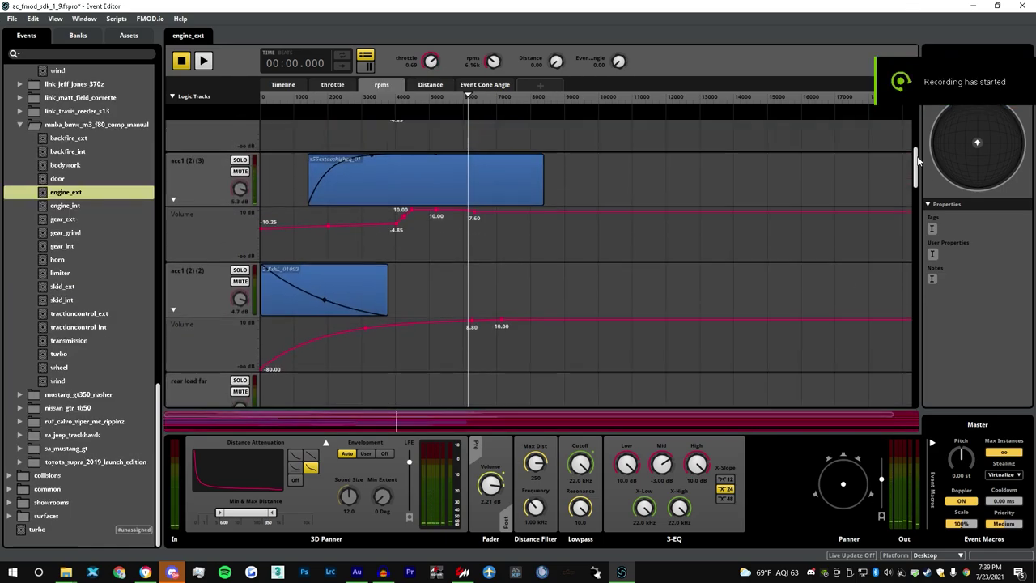
pyautogui.click(185, 145)
pyautogui.rightClick(184, 145)
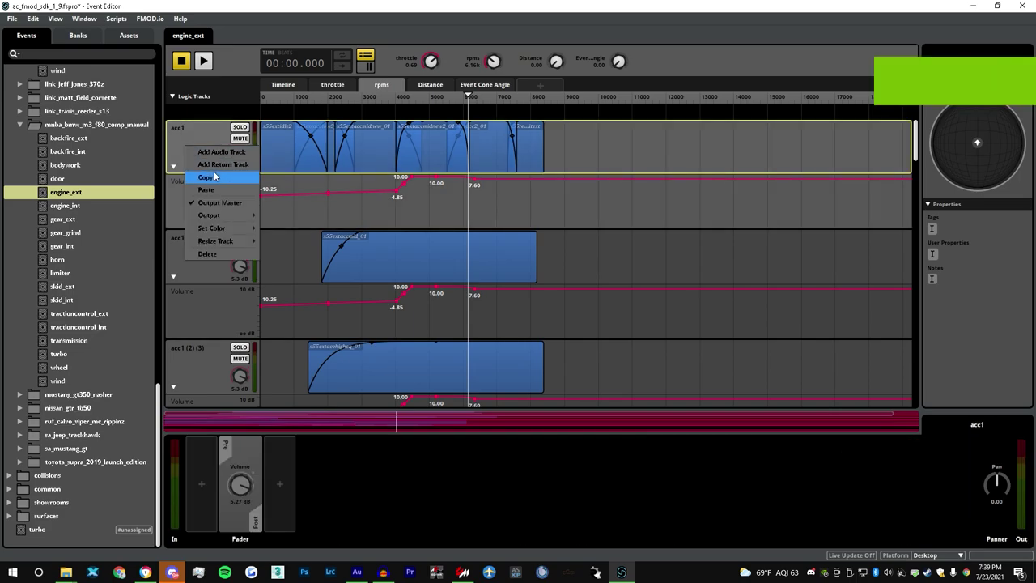
pyautogui.click(214, 175)
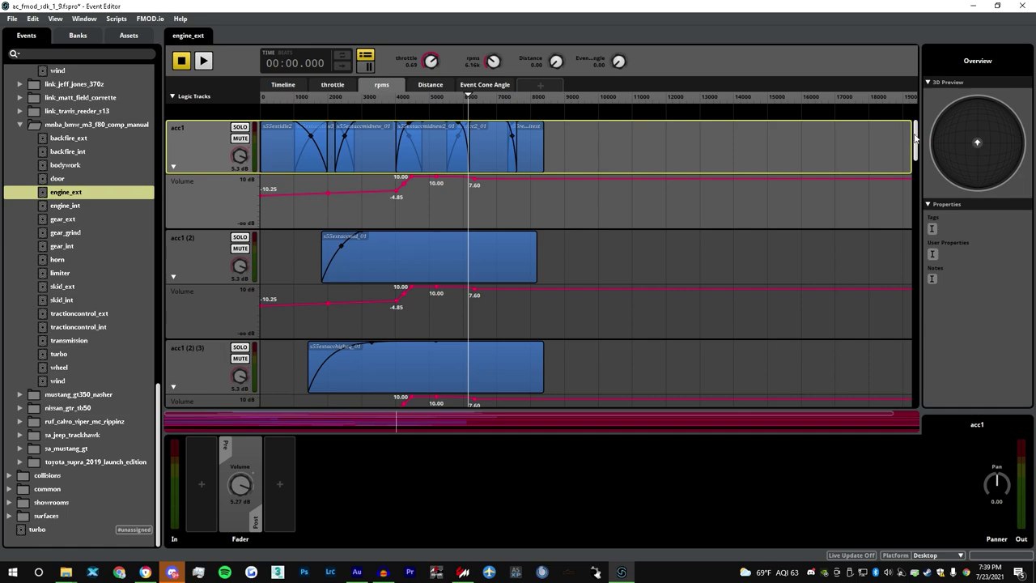
# - Examine the rear load far track's volume automation against both throttle and rpms
pyautogui.moveTo(916, 139); pyautogui.dragTo(930, 194)
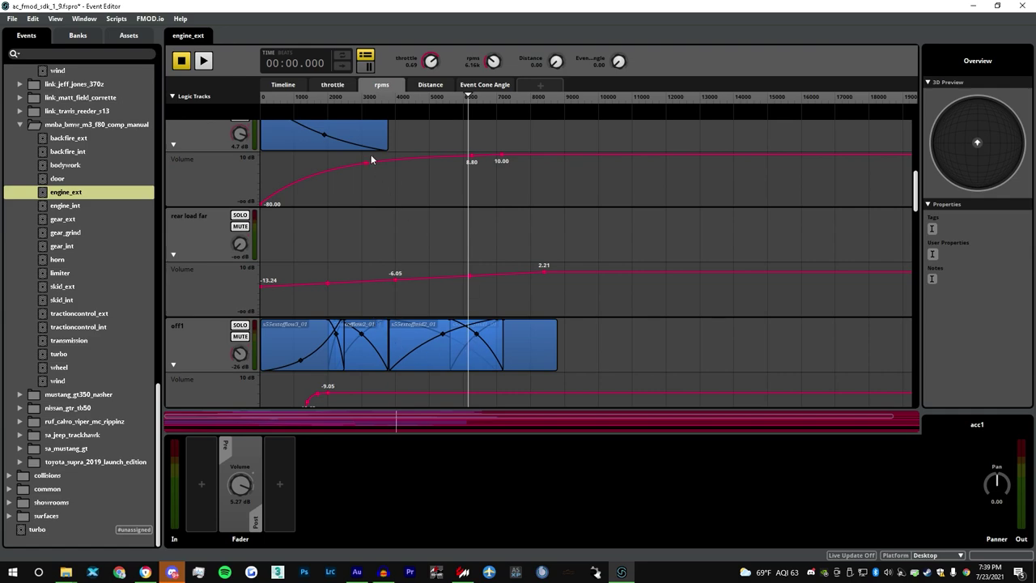
pyautogui.click(350, 89)
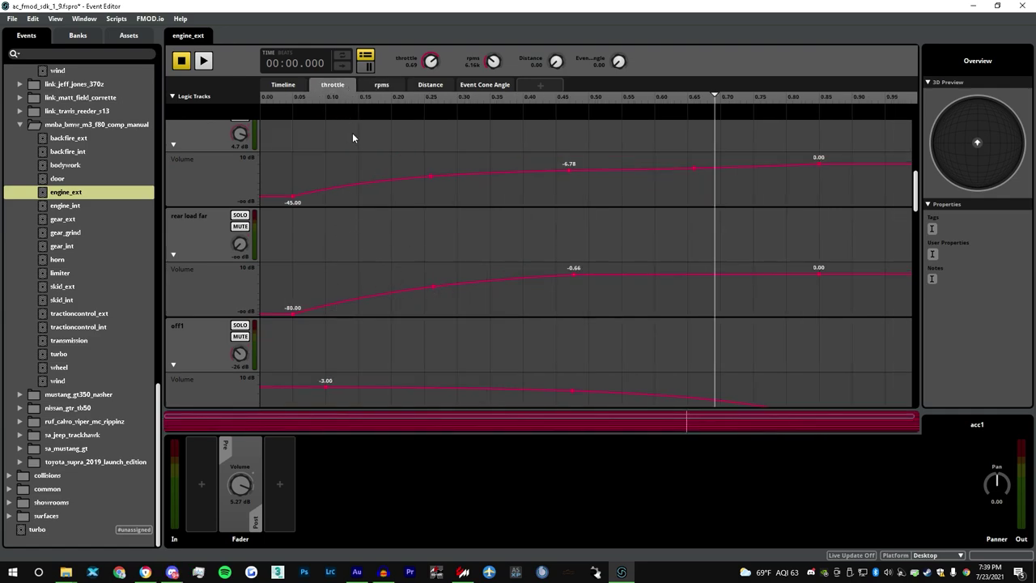
pyautogui.click(378, 85)
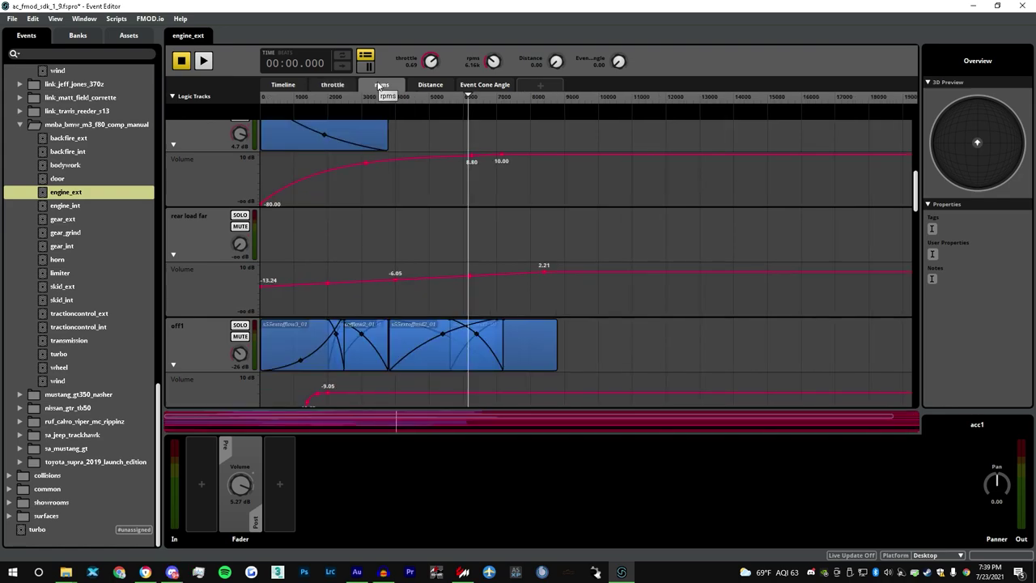
pyautogui.click(331, 86)
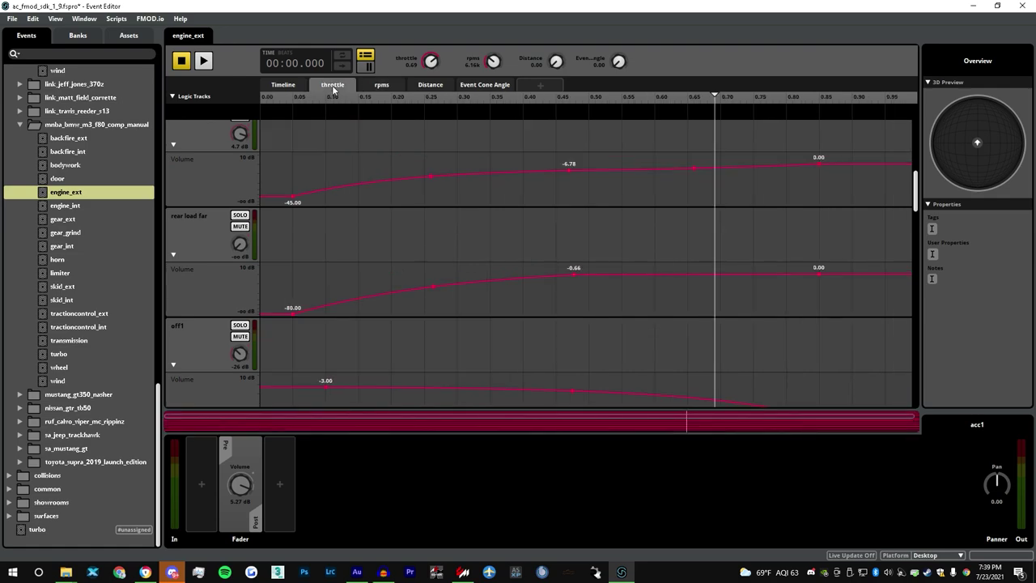
pyautogui.click(379, 85)
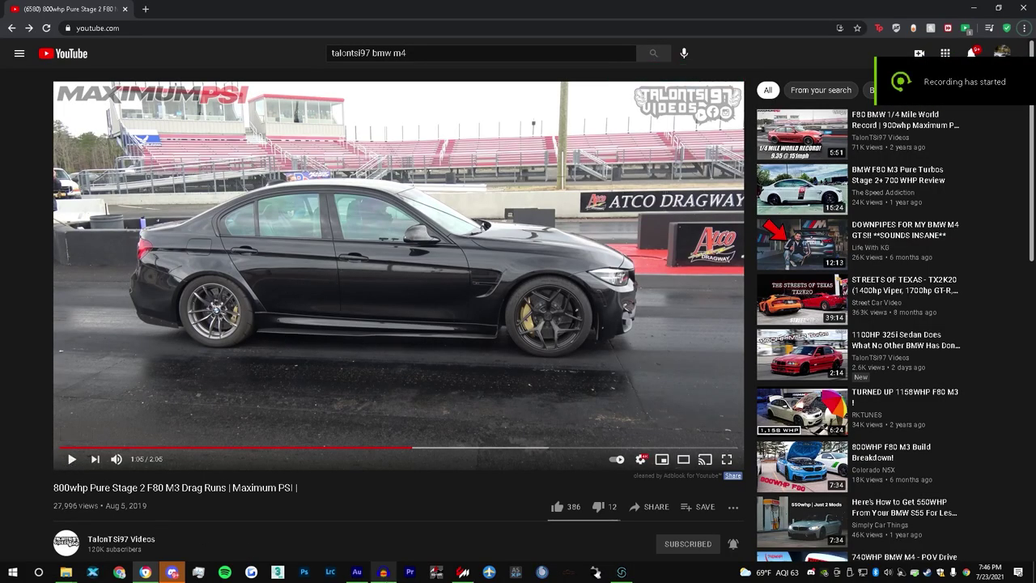
# - Switch to Audacity, delete everything after about the first 3 seconds of the recorded audio and play the remainder
pyautogui.click(383, 572)
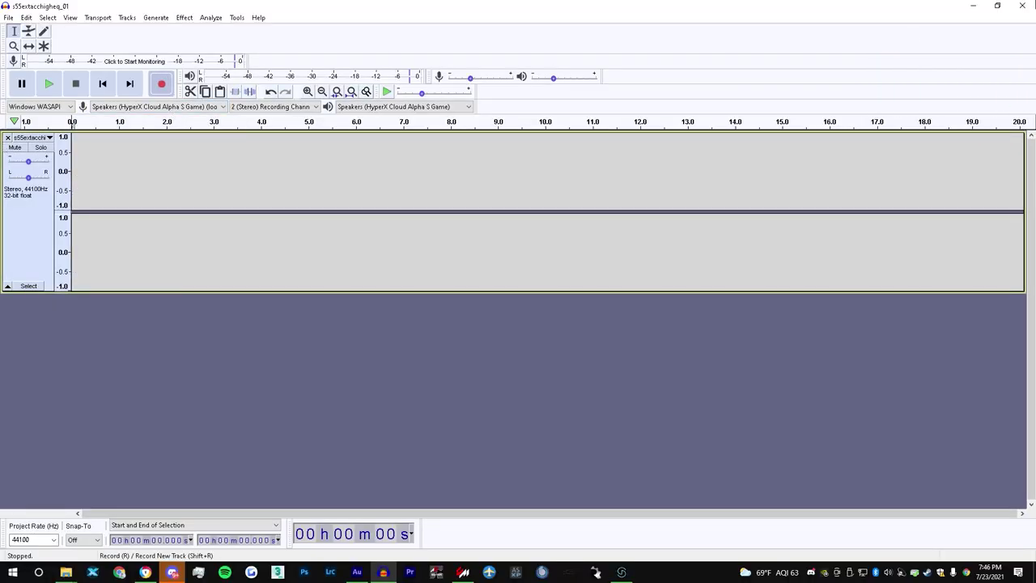
pyautogui.click(383, 572)
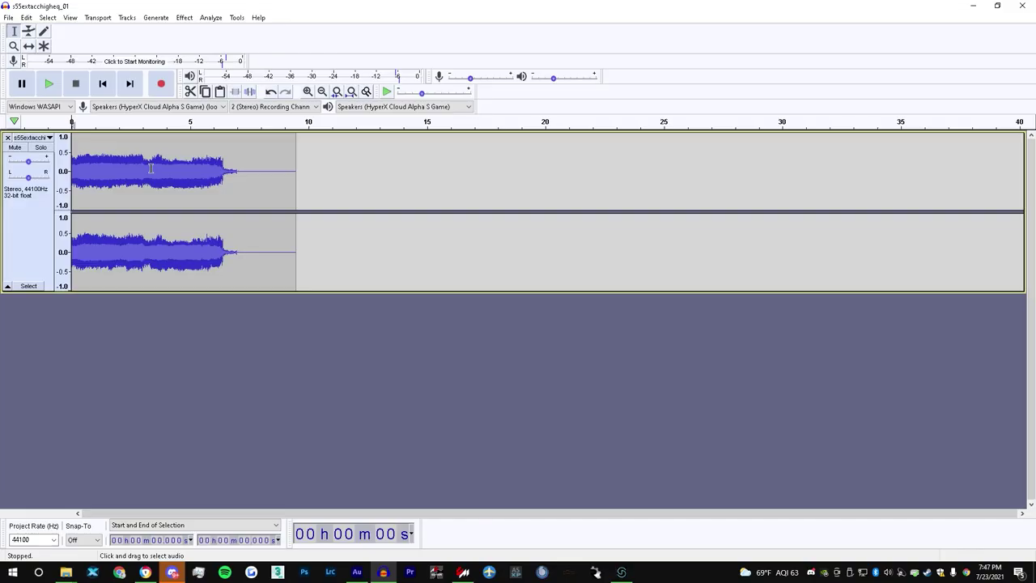
pyautogui.moveTo(143, 192); pyautogui.dragTo(405, 193)
pyautogui.press('Delete')
pyautogui.press('space')
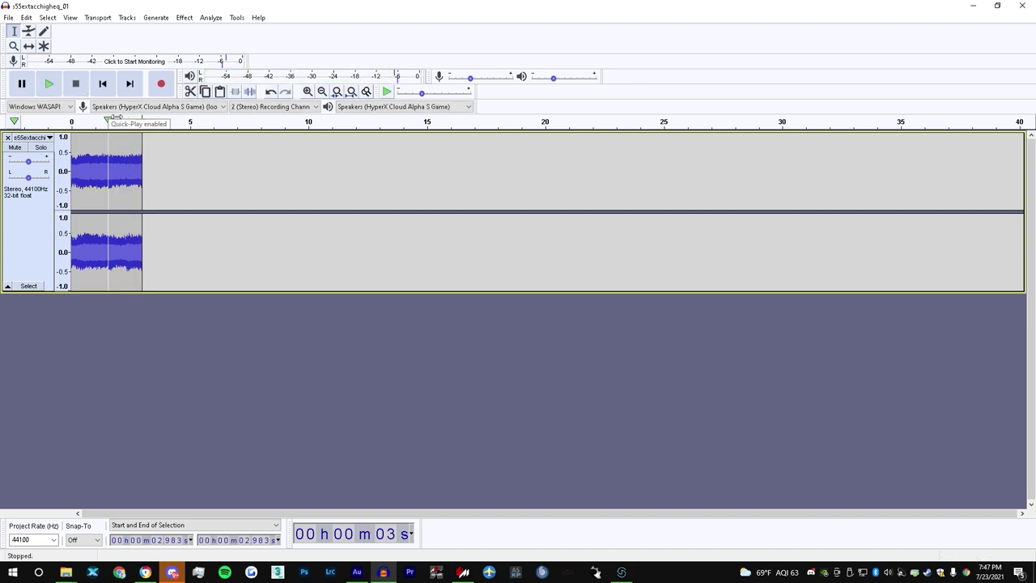
pyautogui.click(98, 122)
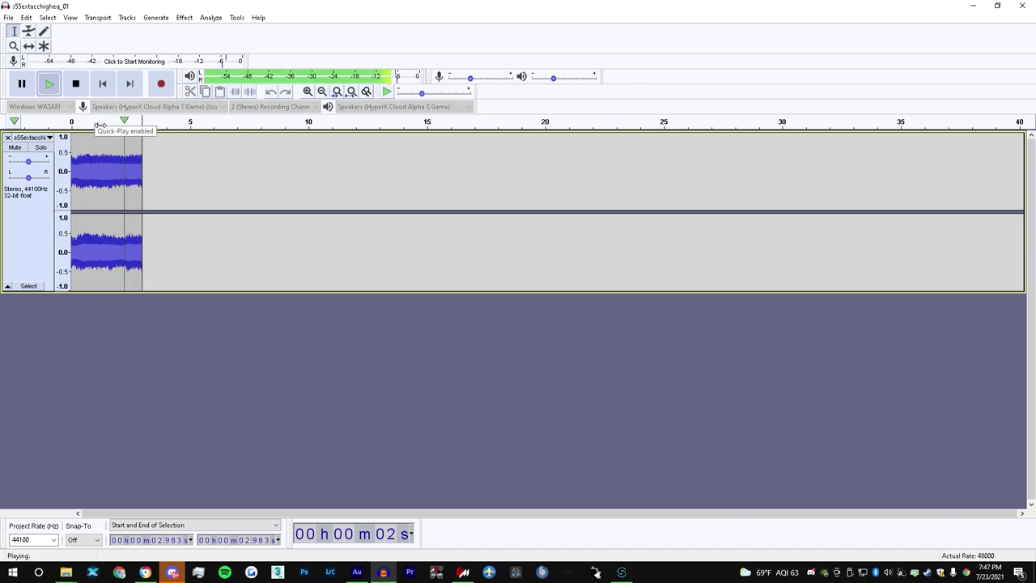
# - Export the trimmed recording to the Audacity folder as a 16-bit WAV named s55extacchighfarrear
pyautogui.click(9, 18)
pyautogui.moveTo(85, 100)
pyautogui.click(154, 118)
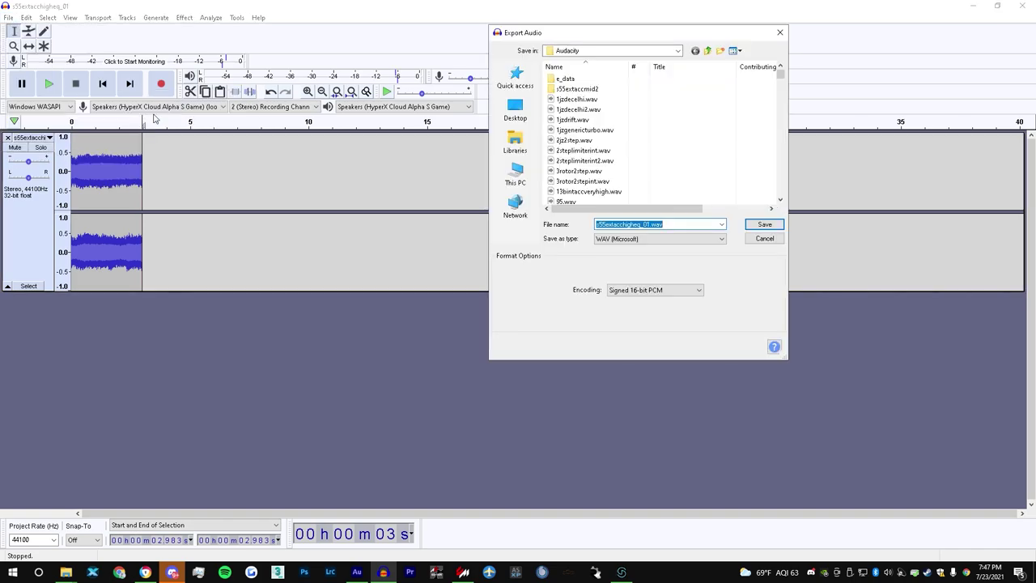
pyautogui.write('s55')
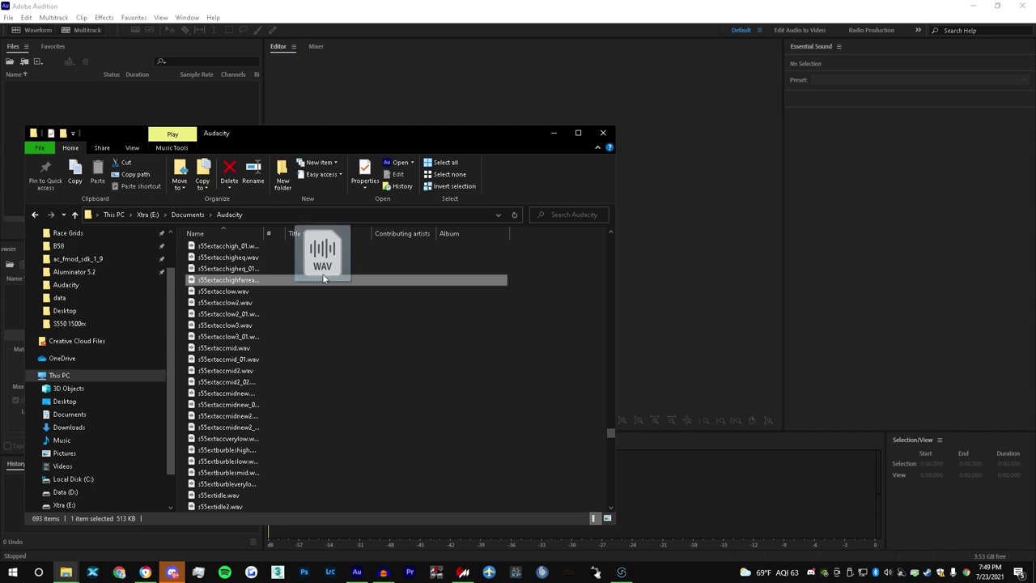
# - Bring s55extacchighfarrear.wav into Adobe Audition, open it in the waveform editor and play it back briefly
pyautogui.moveTo(266, 278); pyautogui.dragTo(142, 85)
pyautogui.doubleClick(139, 84)
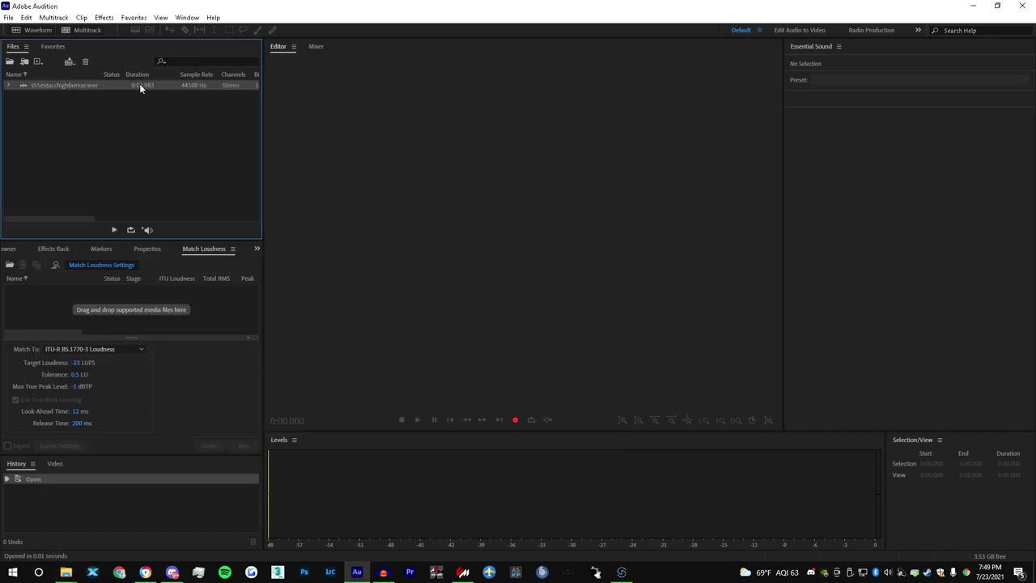
pyautogui.click(418, 419)
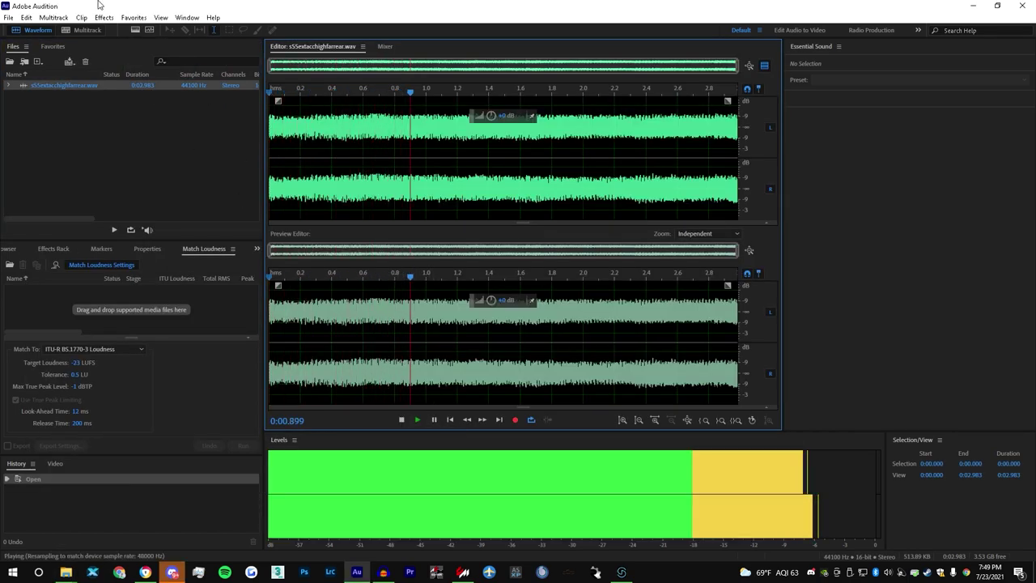
pyautogui.click(402, 418)
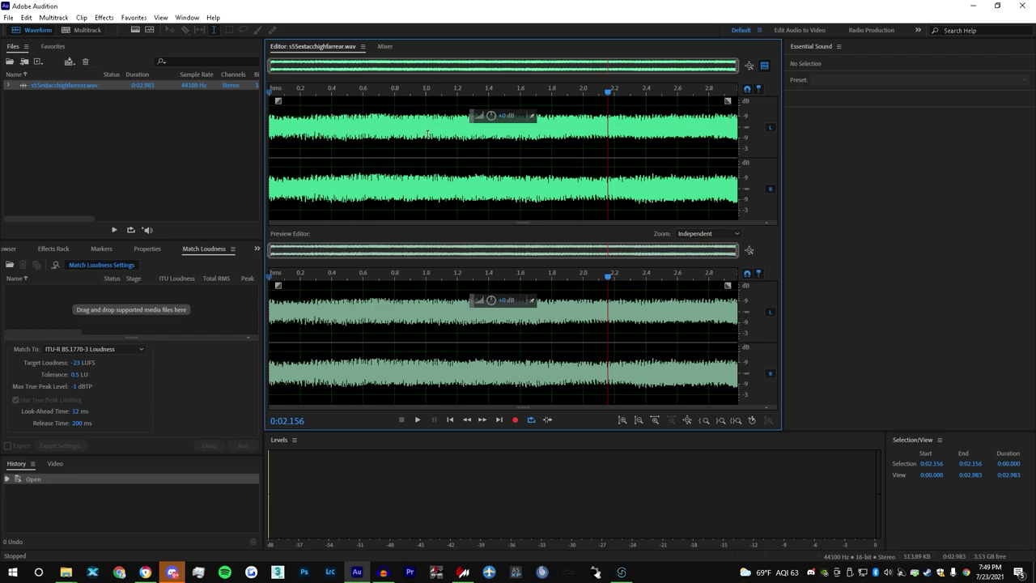
# - Delete the first second of the s55extacchighfarrear.wav recording and play back the remaining audio
pyautogui.moveTo(426, 135); pyautogui.dragTo(3, 134)
pyautogui.press('Delete')
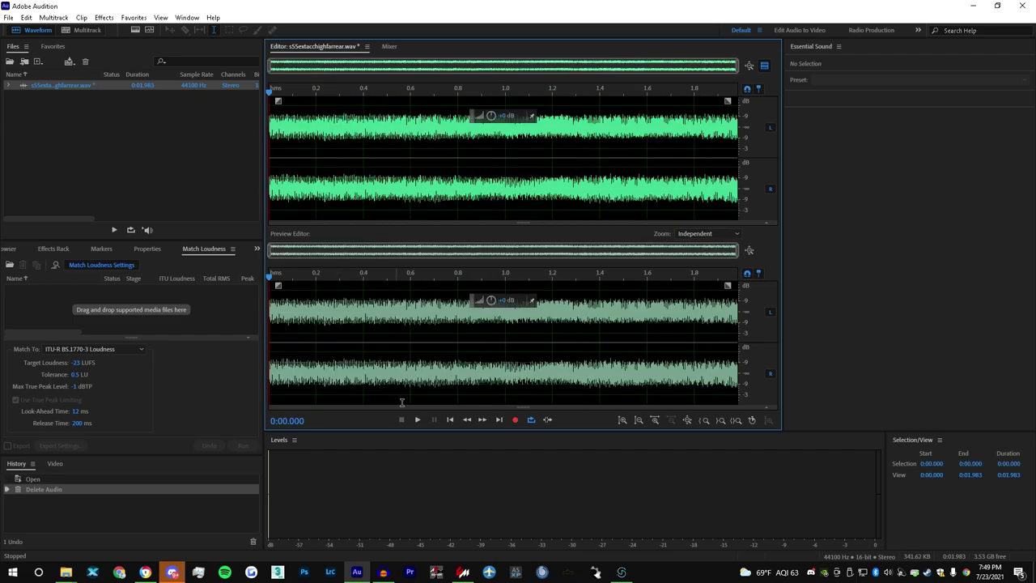
pyautogui.click(415, 419)
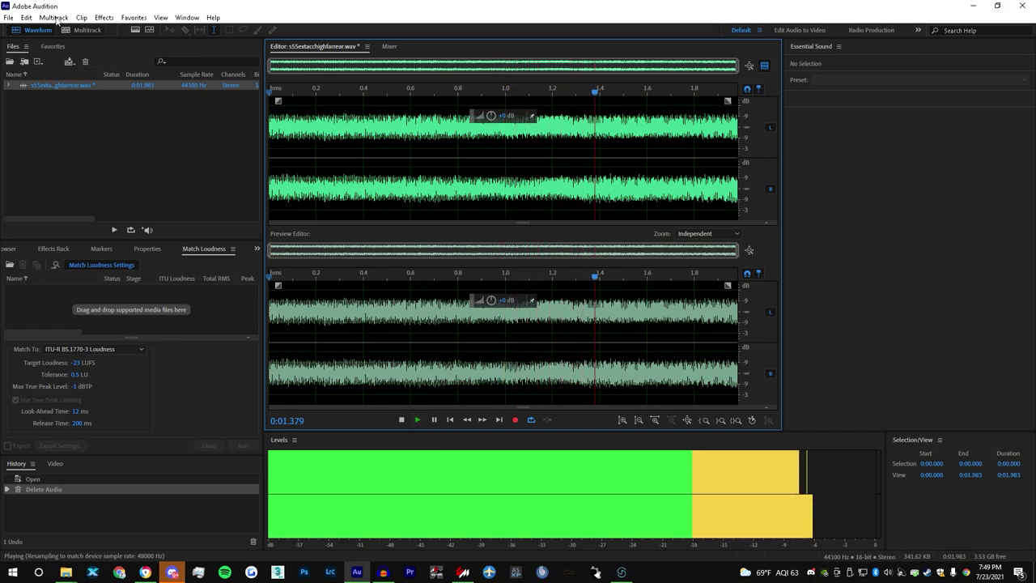
# - Set up a Pitch Bender effect with Near Perfect quality, a 10-semitone range and a straight pitch envelope sloping slightly down toward the end
pyautogui.click(110, 19)
pyautogui.moveTo(203, 255)
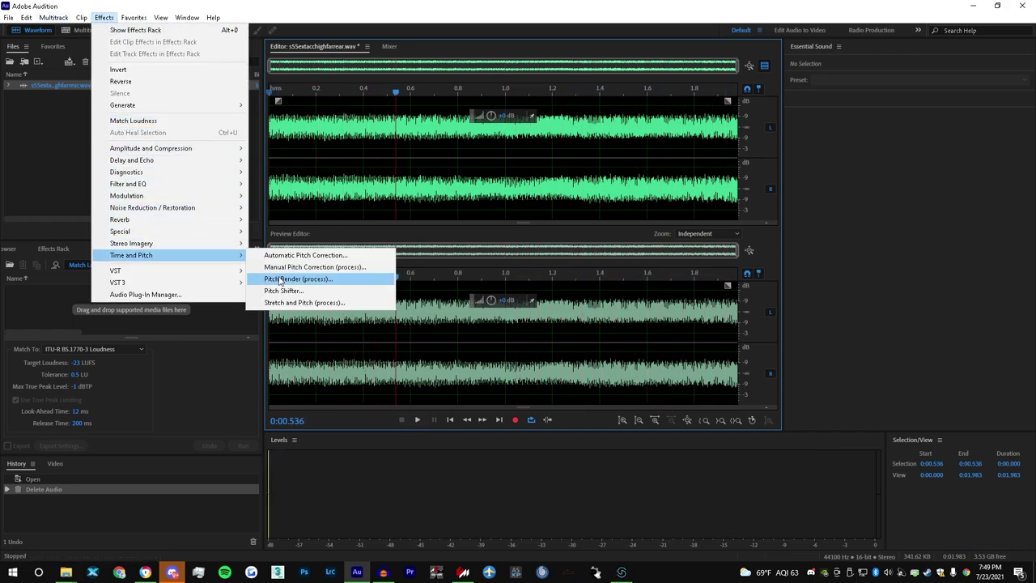
pyautogui.click(280, 279)
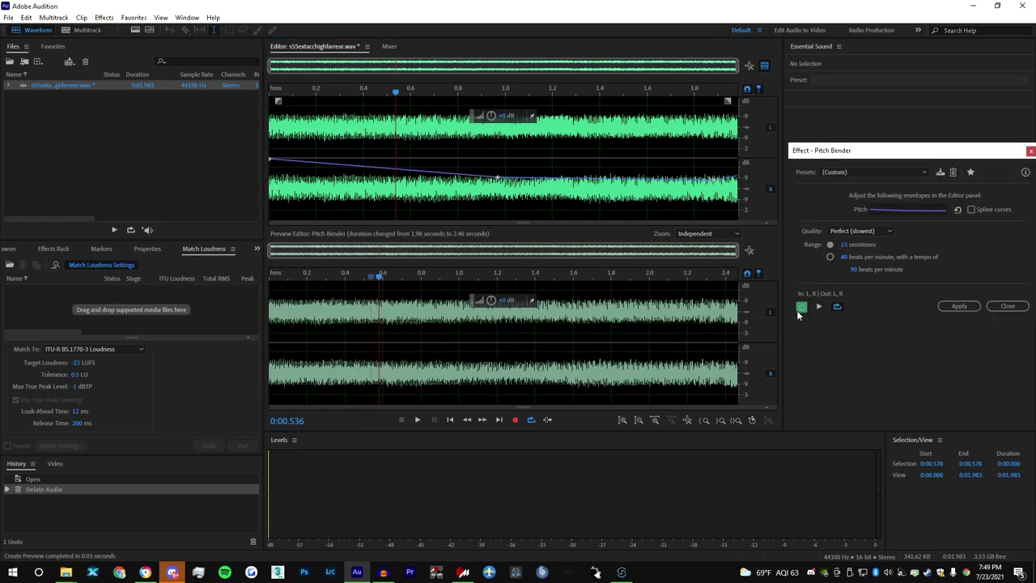
pyautogui.click(830, 172)
pyautogui.click(835, 185)
pyautogui.click(845, 243)
pyautogui.write('10')
pyautogui.press('Return')
pyautogui.click(271, 159)
pyautogui.moveTo(739, 164)
pyautogui.mouseDown()
pyautogui.moveTo(745, 183)
pyautogui.moveTo(736, 170)
pyautogui.mouseUp()
# - Preview the pitch bend on the looping recording and apply it
pyautogui.press('space')
pyautogui.click(818, 306)
pyautogui.click(818, 305)
pyautogui.click(819, 307)
pyautogui.click(819, 307)
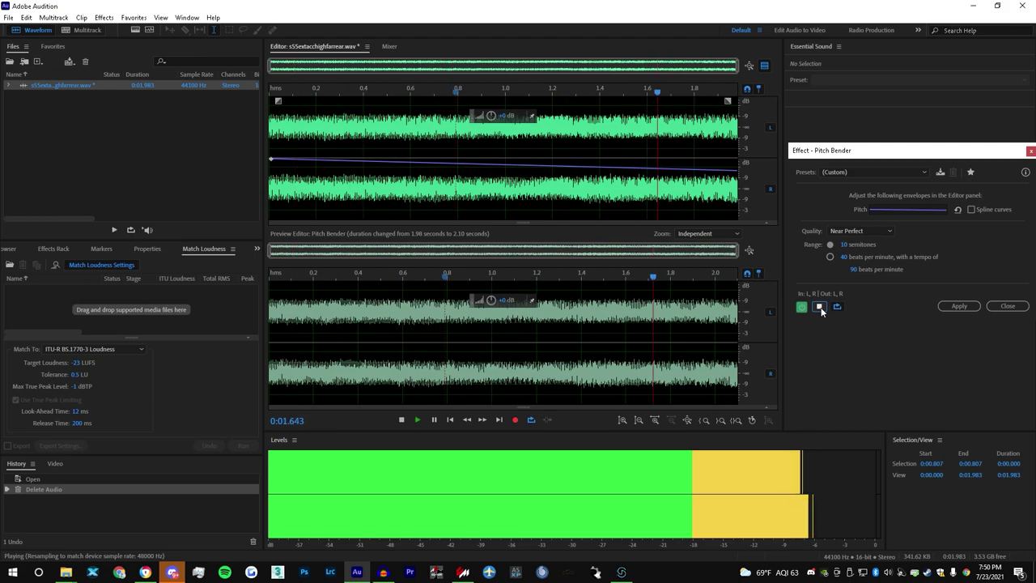
pyautogui.click(959, 306)
# - Export the pitch-bent recording as an audio file and open the S55 project samples folder in File Explorer
pyautogui.click(8, 17)
pyautogui.moveTo(162, 223)
pyautogui.click(197, 224)
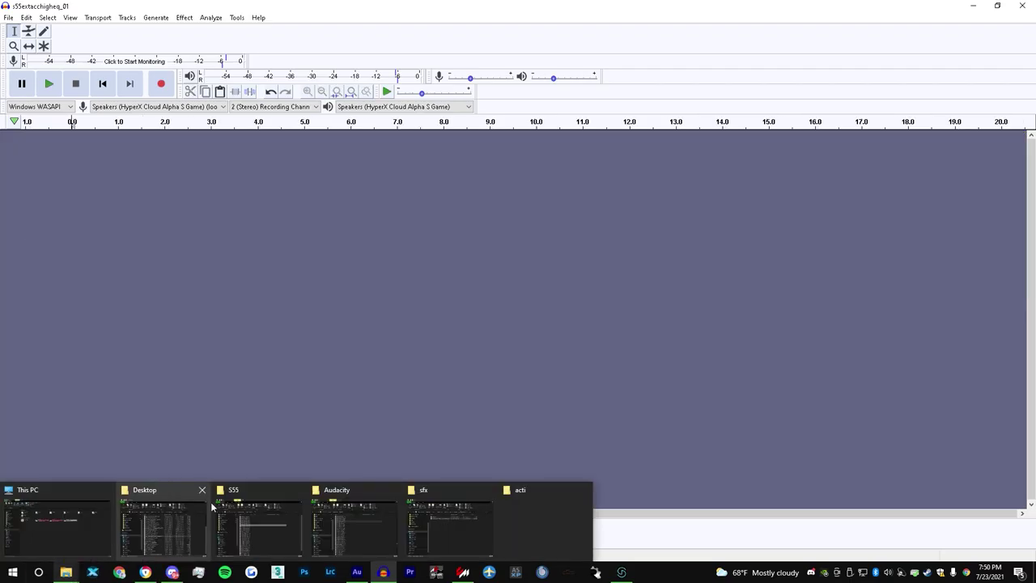
pyautogui.click(215, 509)
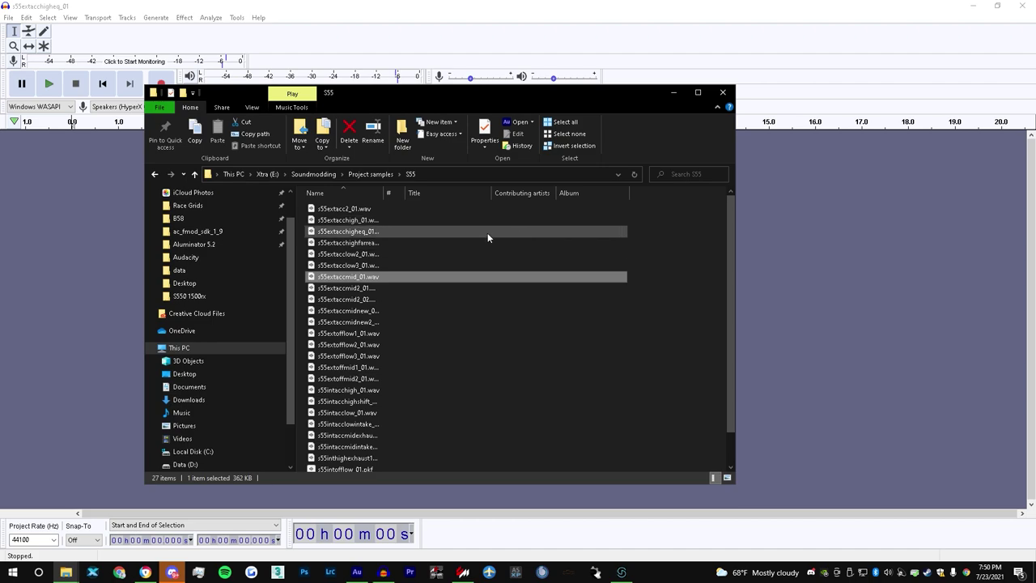
# - In Adobe Audition, export the pitch-bent s55extacchighfarrear clip as a Wave PCM file to the S55 project samples folder
pyautogui.scroll(-1, 717, 312)
pyautogui.scroll(1, 472, 298)
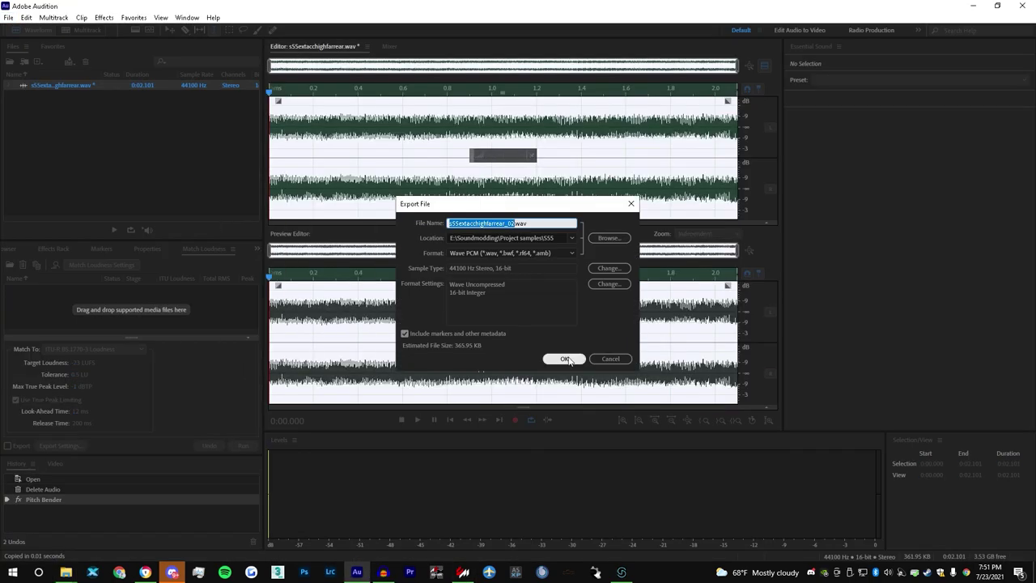
pyautogui.click(565, 358)
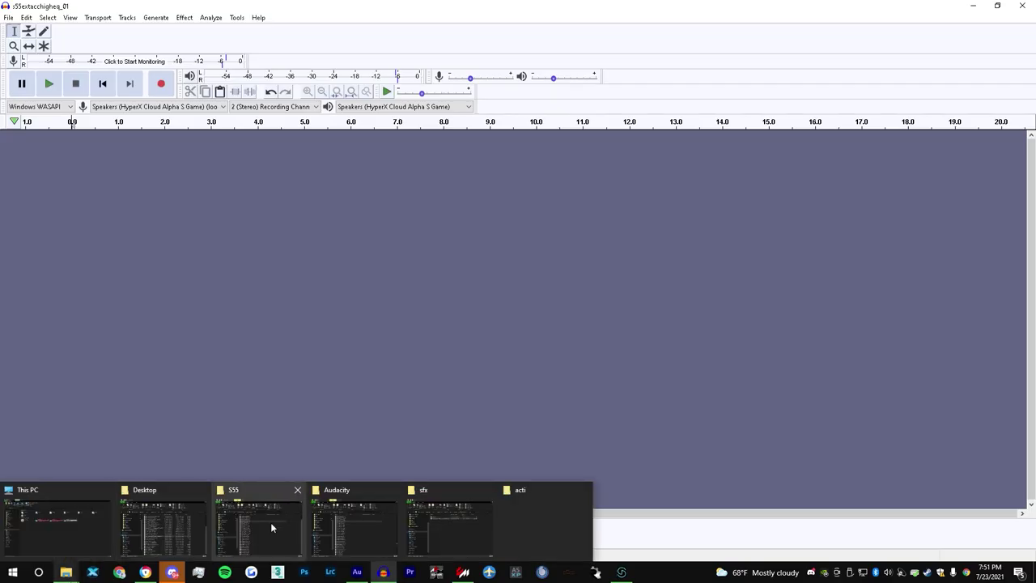
# - Switch to Audacity, import s55extacchighfarrear_01.wav from the S55 folder, and play it
pyautogui.click(259, 526)
pyautogui.moveTo(348, 204); pyautogui.dragTo(786, 219)
pyautogui.click(674, 91)
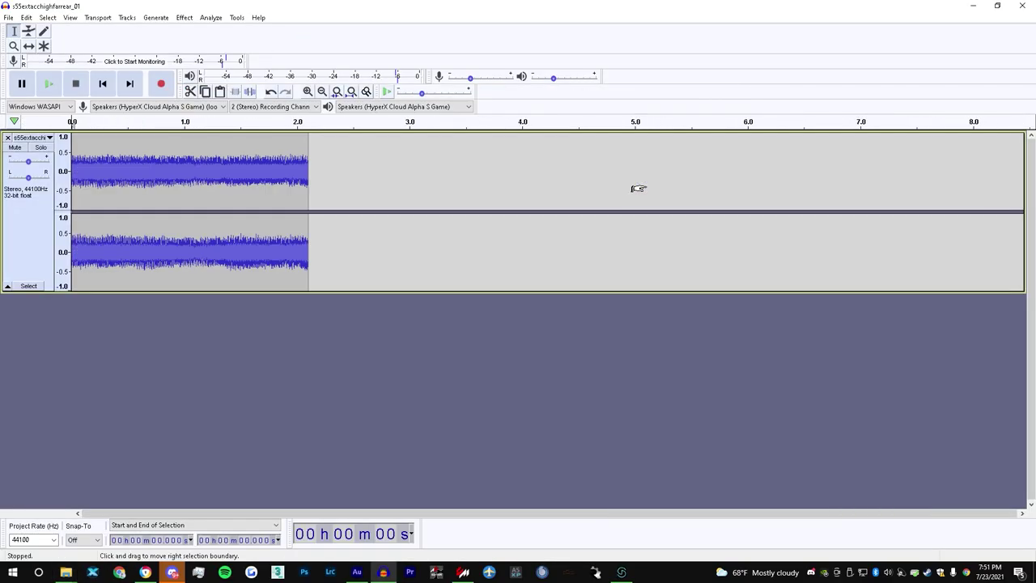
pyautogui.press('space')
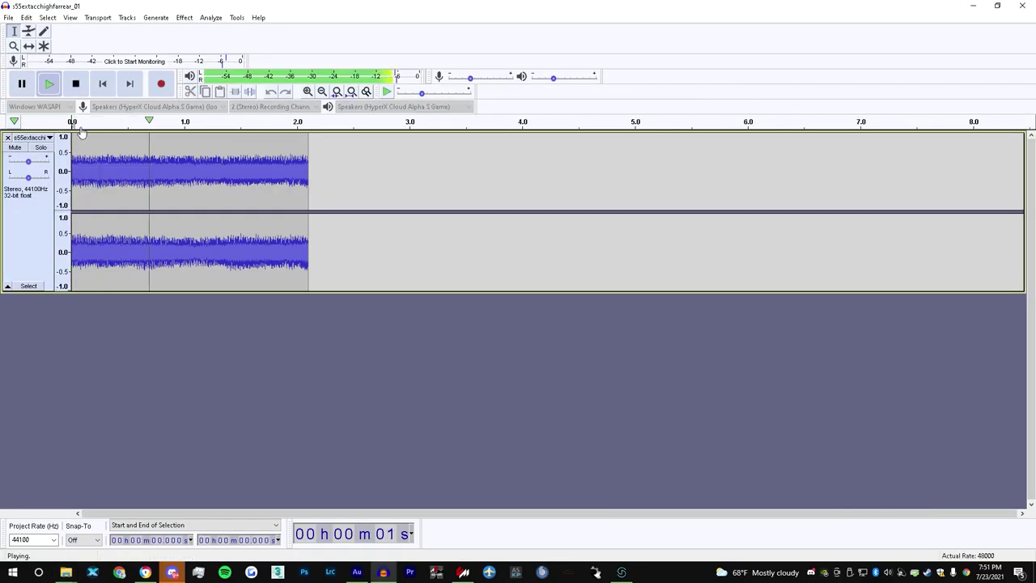
# - Paste a copy of the audio at the end of the clip and apply Reverse to the copy
pyautogui.click(366, 172)
pyautogui.click(314, 167)
pyautogui.hotkey('ctrl', 'v')
pyautogui.click(184, 18)
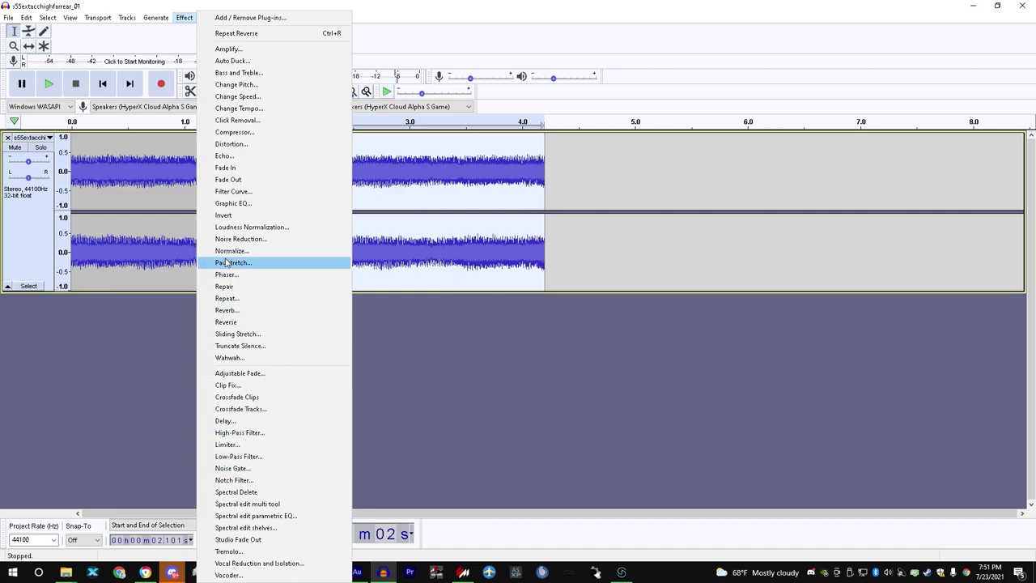
pyautogui.click(242, 322)
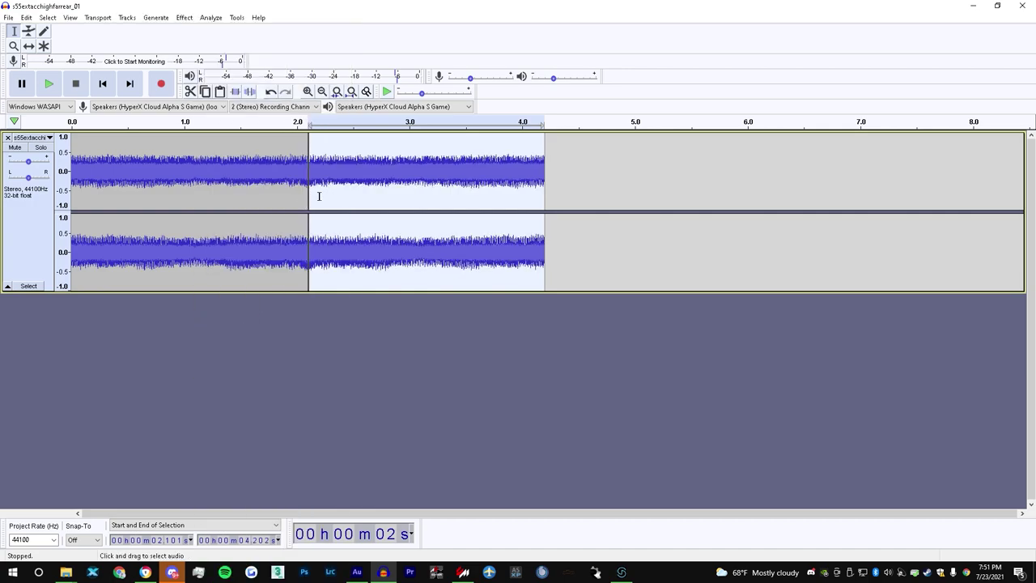
# - Examine at sample level how the waveforms meet at the join between the original and the reversed copy
pyautogui.scroll(-1, 311, 191)
pyautogui.scroll(2, 311, 186)
pyautogui.moveTo(615, 520); pyautogui.dragTo(296, 378)
pyautogui.scroll(4, 469, 180)
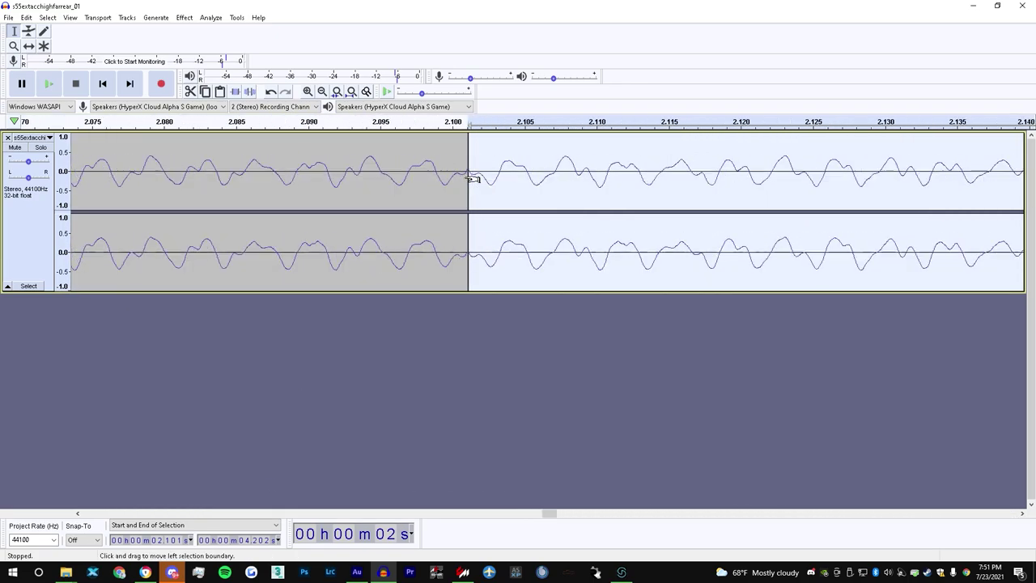
pyautogui.scroll(5, 471, 180)
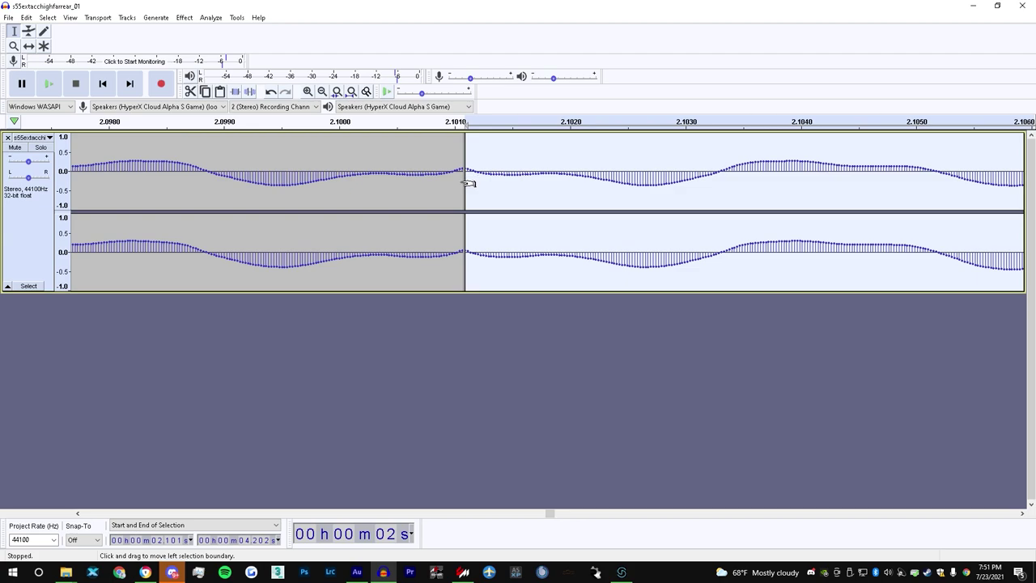
pyautogui.scroll(3, 467, 183)
pyautogui.click(466, 182)
pyautogui.scroll(-3, 472, 191)
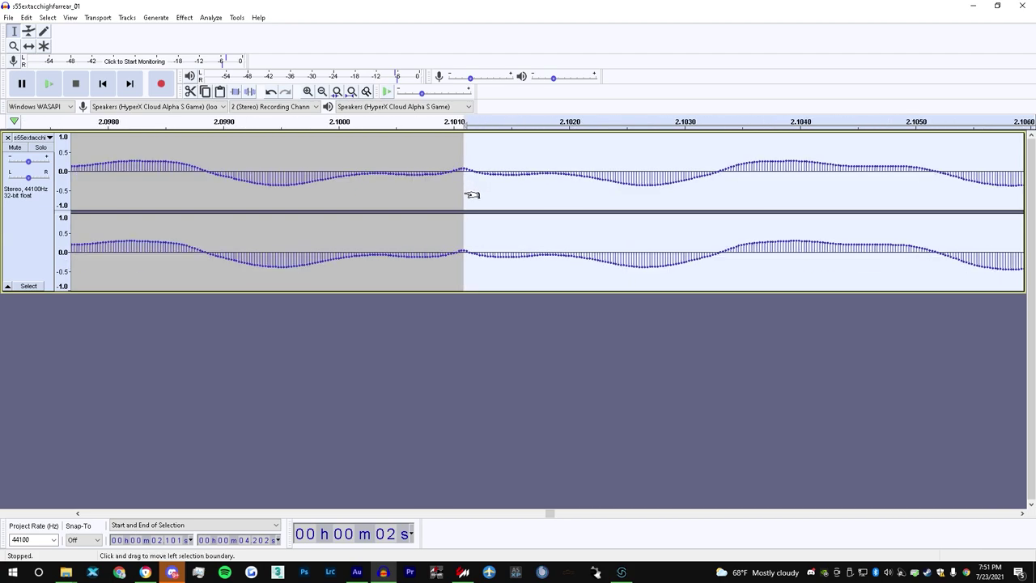
pyautogui.scroll(-13, 472, 196)
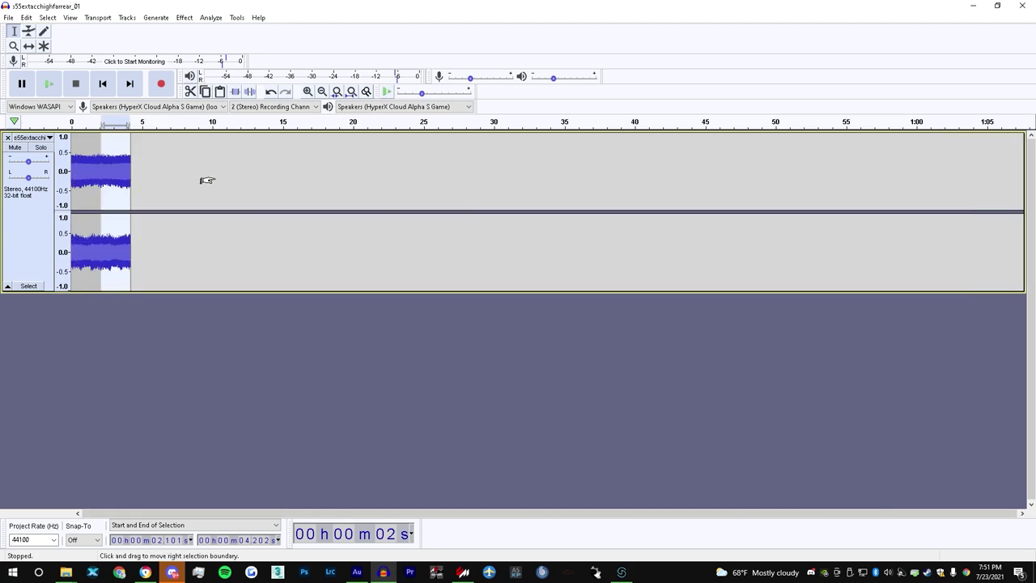
pyautogui.click(58, 126)
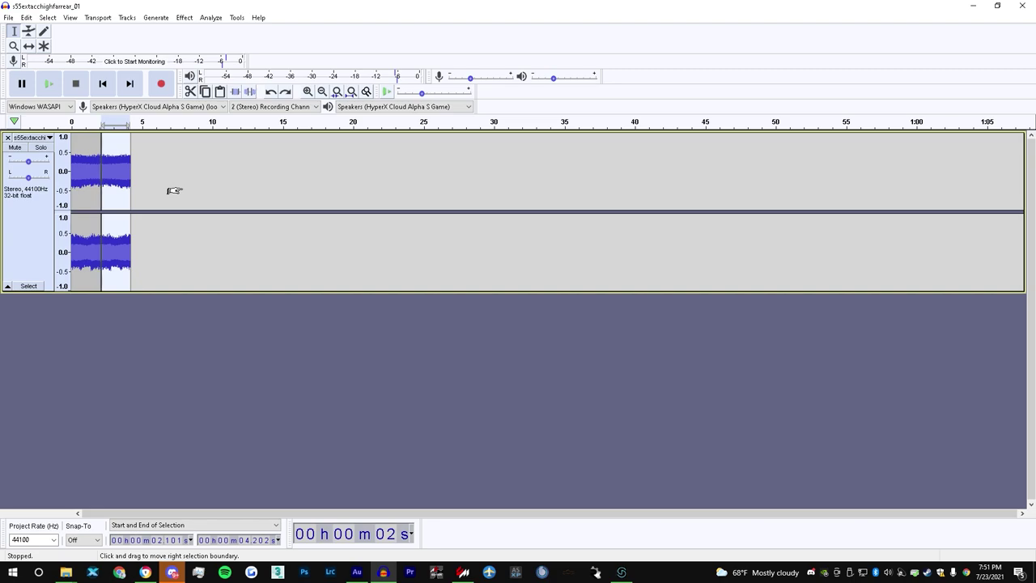
pyautogui.hotkey('ctrl', '1')
pyautogui.hotkey('ctrl', '1')
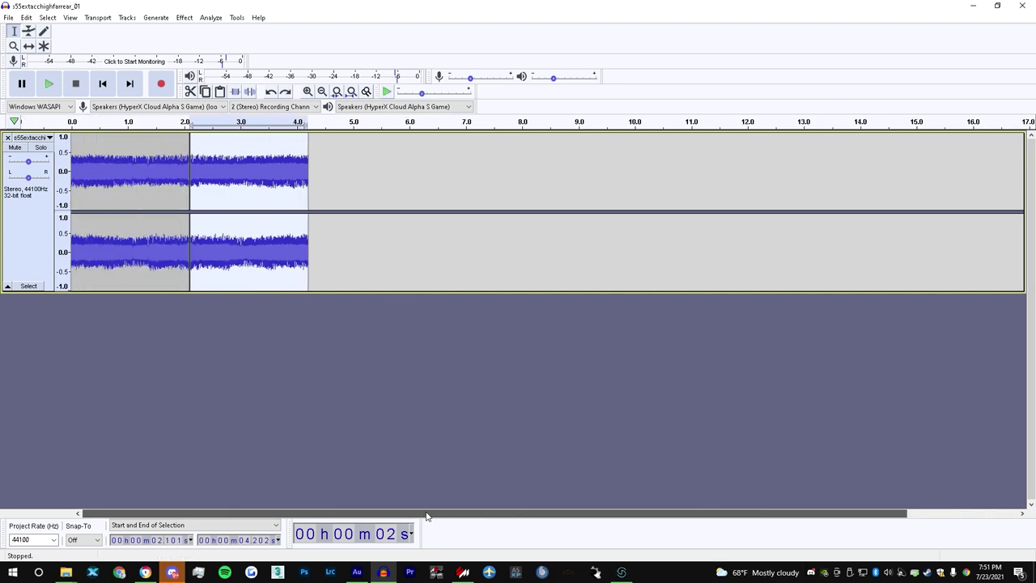
pyautogui.keyDown('ctrl'); pyautogui.scroll(12, 190, 195); pyautogui.keyUp('ctrl')
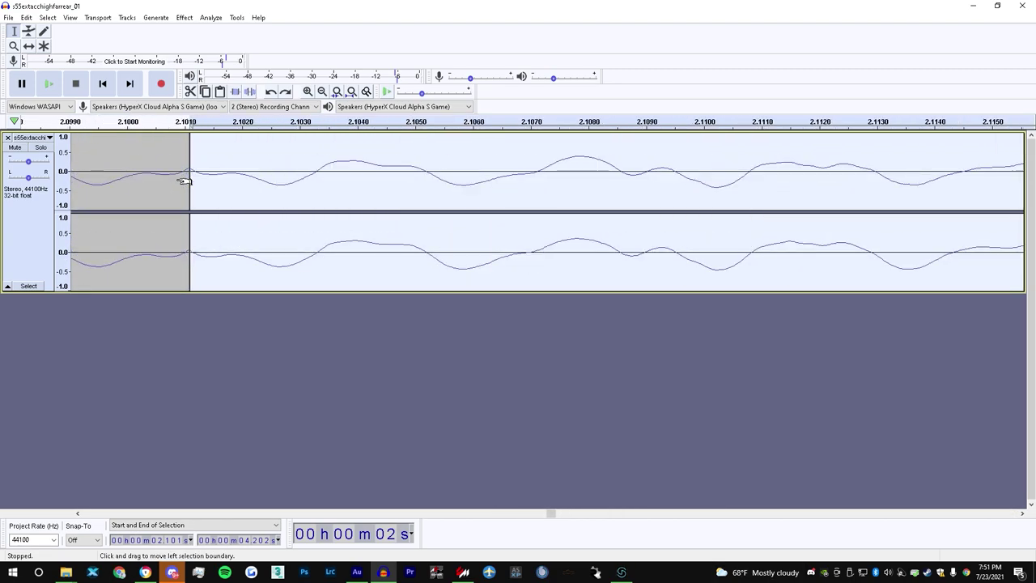
pyautogui.hotkey('ctrl', '3')
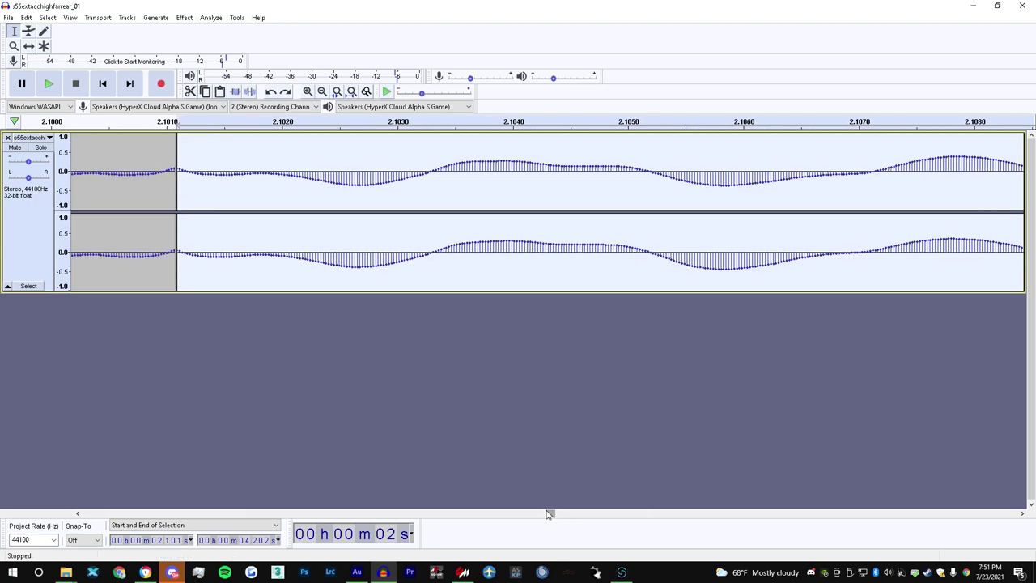
pyautogui.moveTo(549, 513); pyautogui.dragTo(549, 514)
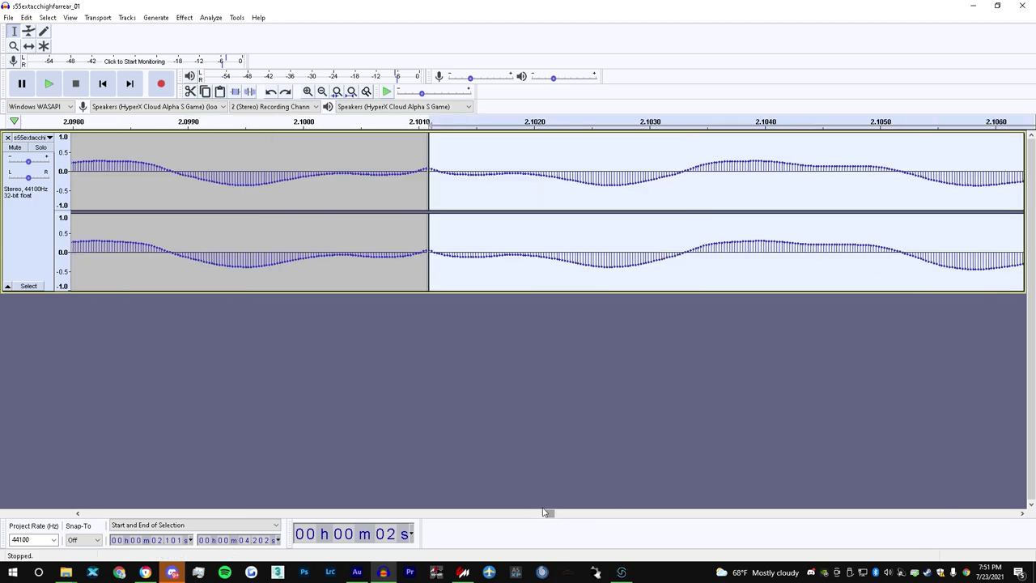
pyautogui.hotkey('ctrl', '1')
pyautogui.hotkey('ctrl', '1')
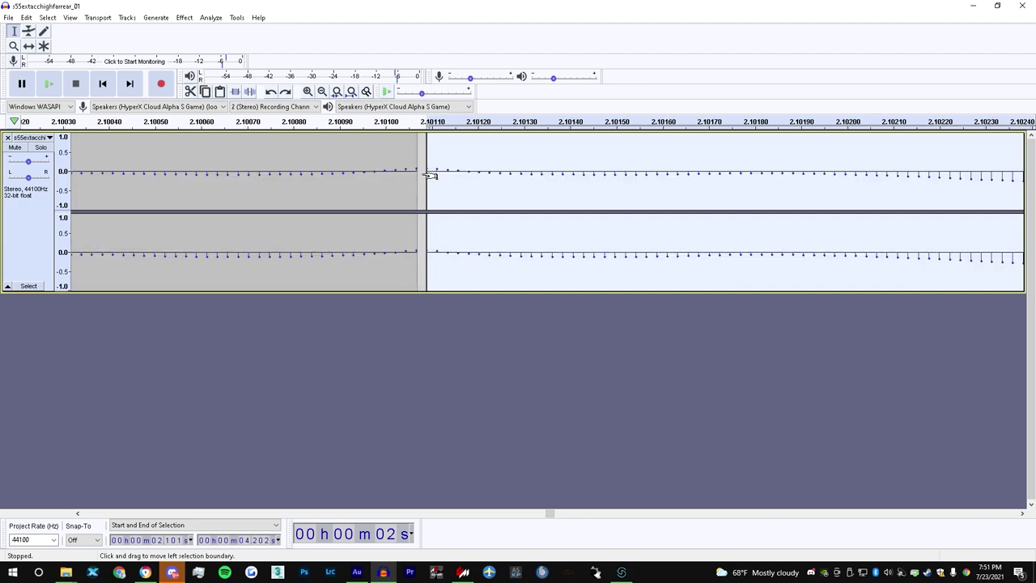
# - Select the few samples around the join at about 2.101 s, and play the track from the start
pyautogui.moveTo(363, 184); pyautogui.dragTo(493, 189)
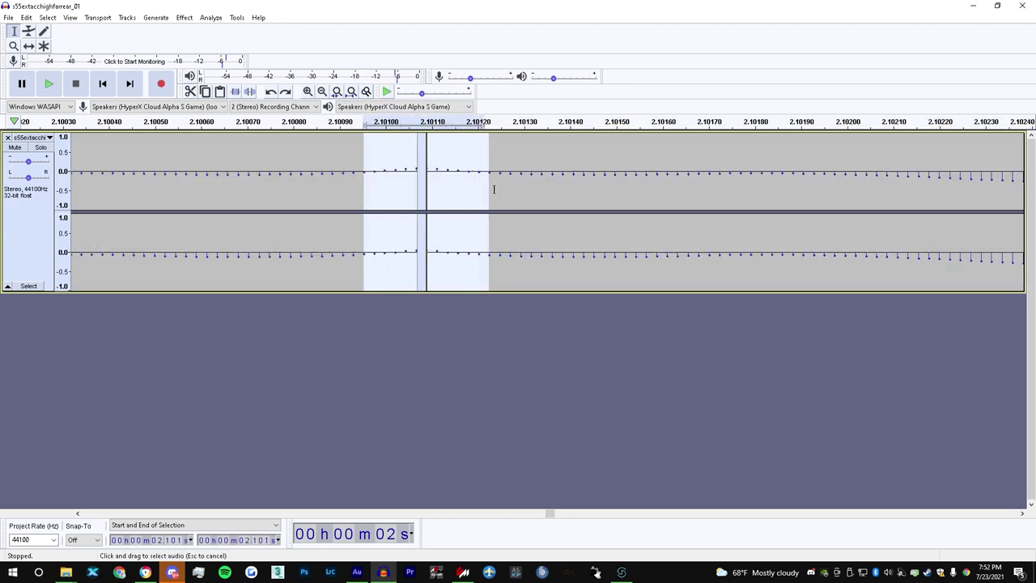
pyautogui.scroll(-12, 370, 215)
pyautogui.click(72, 122)
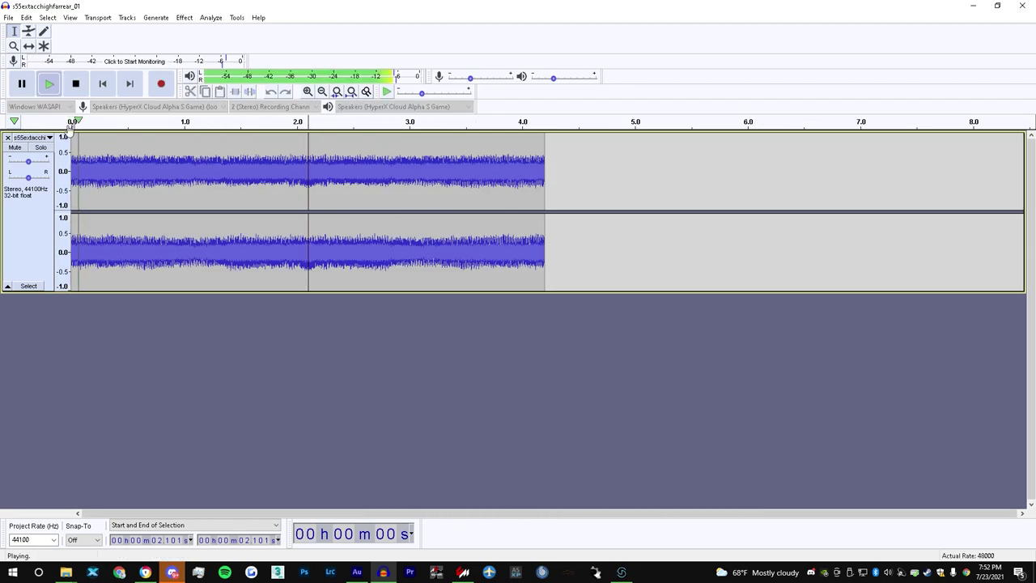
pyautogui.press('space')
pyautogui.scroll(3, 300, 173)
pyautogui.scroll(-4, 470, 180)
pyautogui.press('space')
pyautogui.click(84, 85)
# - Select the audio around the join from about 2.098 to 2.104 s, and play back the transition
pyautogui.scroll(5, 226, 180)
pyautogui.moveTo(337, 170); pyautogui.dragTo(346, 170)
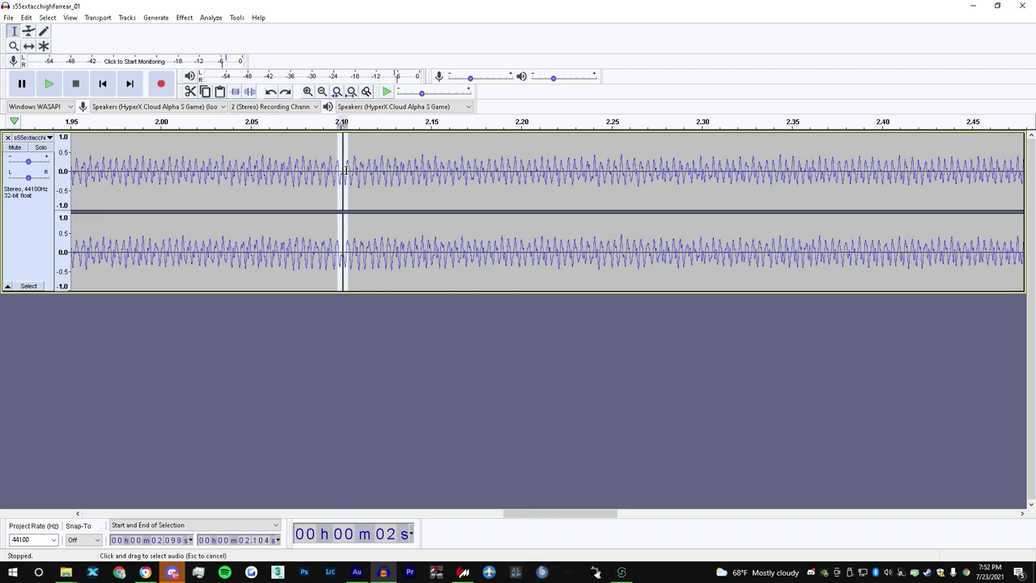
pyautogui.scroll(3, 356, 174)
pyautogui.scroll(-10, 388, 221)
pyautogui.click(144, 124)
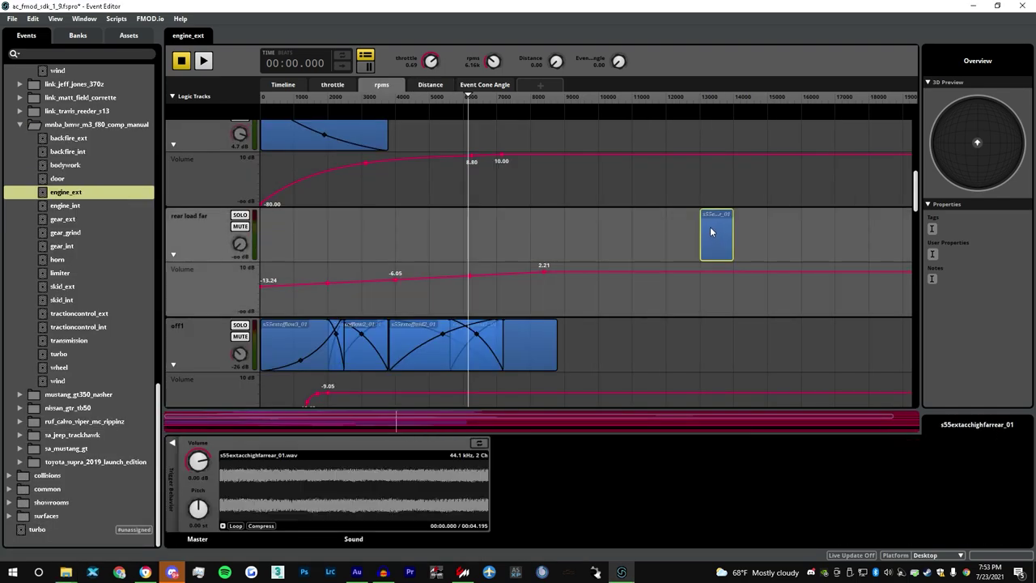
# - In FMOD Studio, move the s55extacchighfarrear_01 instrument on the rear load far track to about 1000 rpm and play the event
pyautogui.moveTo(710, 232); pyautogui.dragTo(443, 232)
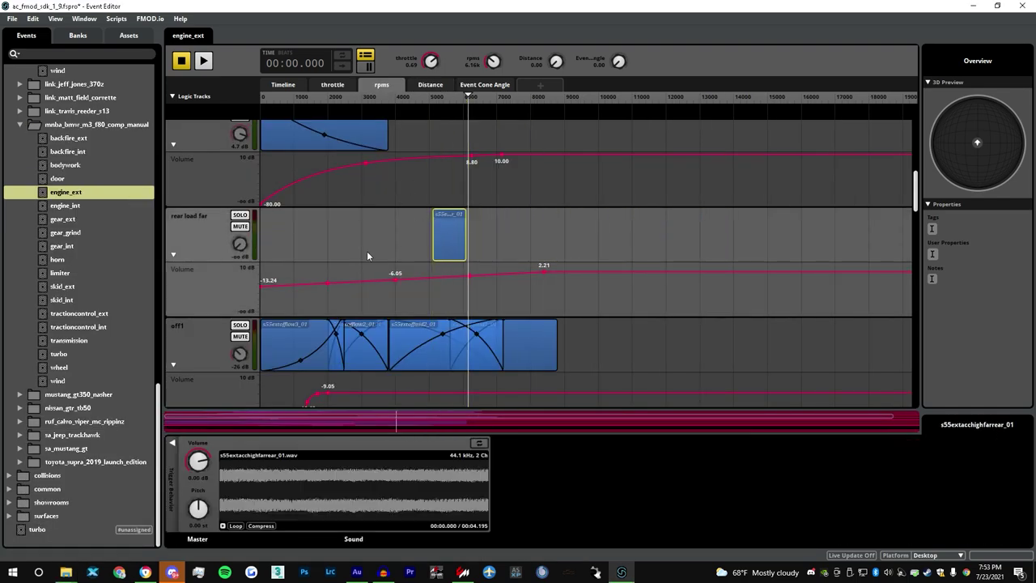
pyautogui.moveTo(458, 220); pyautogui.dragTo(321, 231)
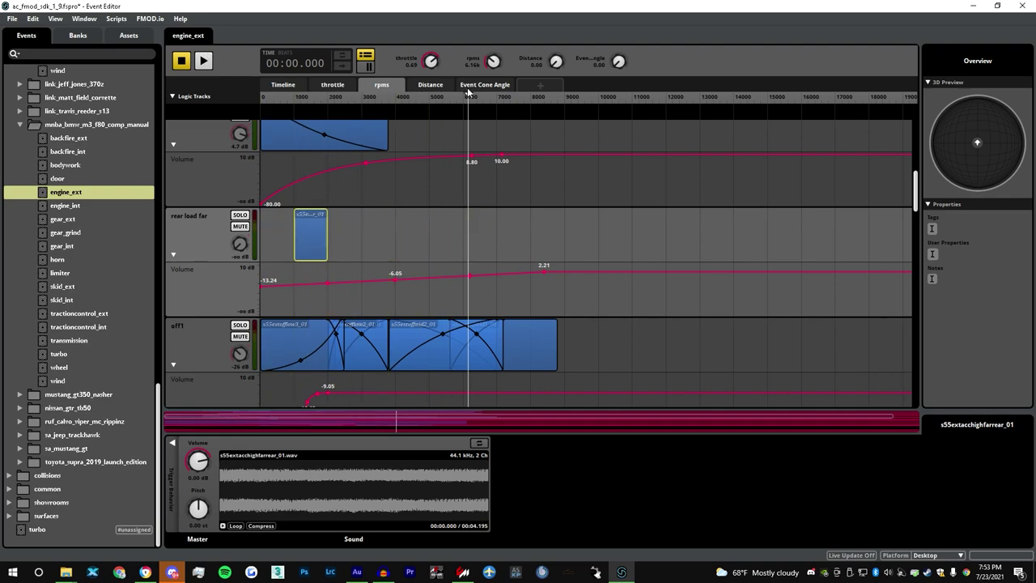
pyautogui.click(204, 62)
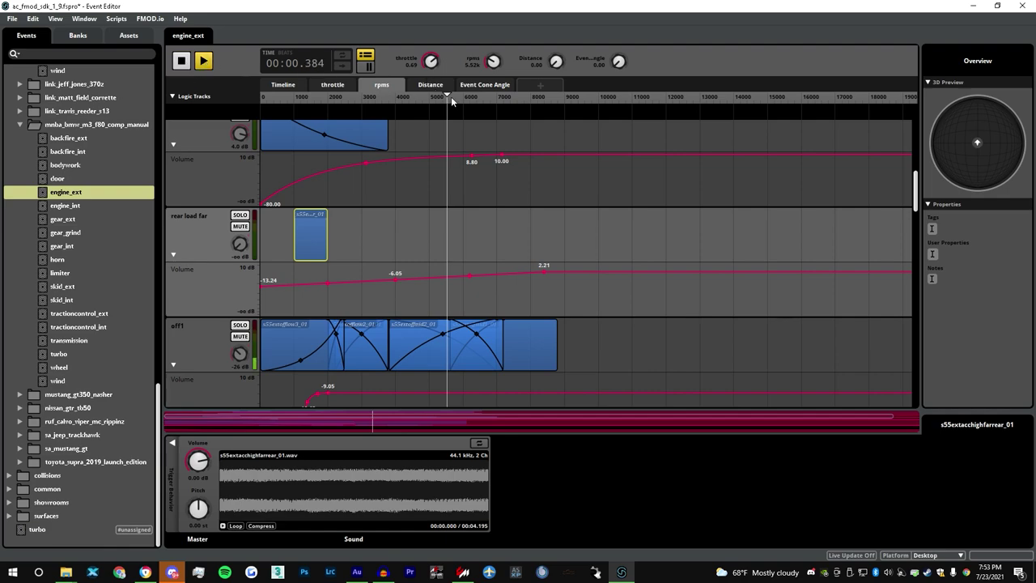
pyautogui.click(181, 62)
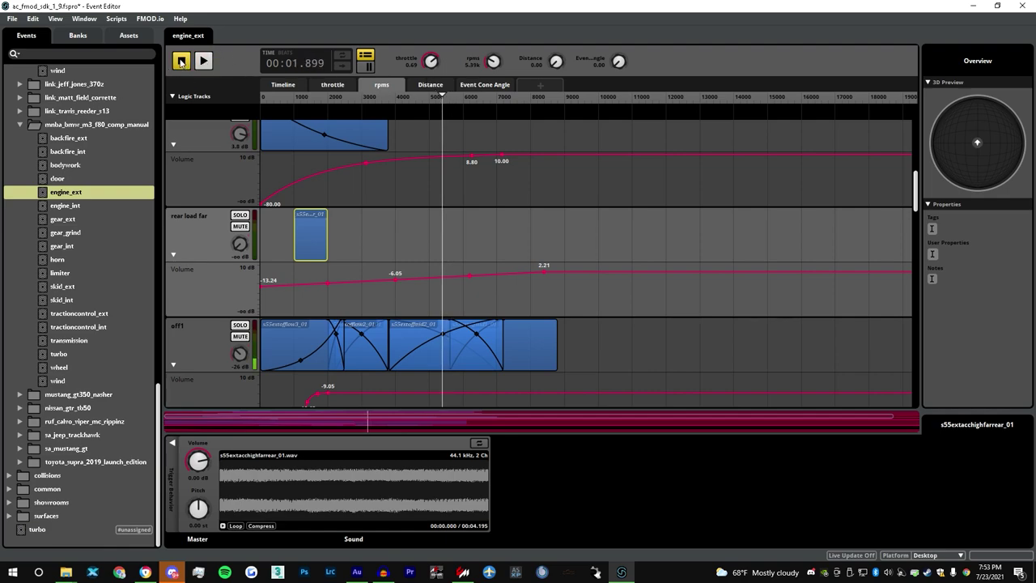
# - Play the engine_ext event while setting rpms to 5.50k and throttle to 1.00, and stop playback
pyautogui.click(228, 483)
pyautogui.click(223, 526)
pyautogui.click(203, 60)
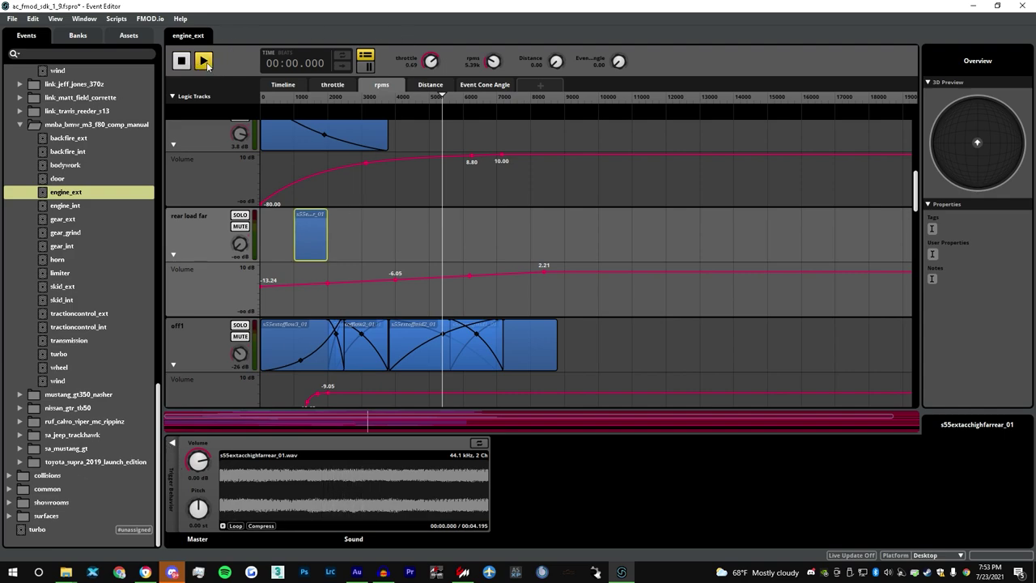
pyautogui.moveTo(441, 95); pyautogui.dragTo(447, 97)
pyautogui.moveTo(432, 61); pyautogui.dragTo(433, 36)
pyautogui.click(181, 61)
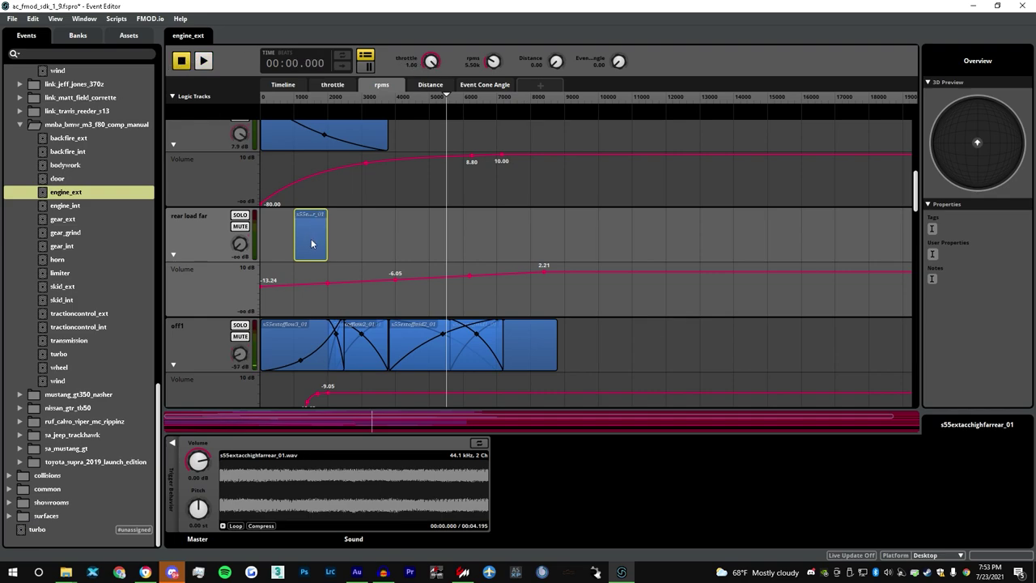
# - Enable looping on the s55extacchighfarrear_01 instrument and add Autopitch modulation to its pitch
pyautogui.click(477, 443)
pyautogui.rightClick(203, 526)
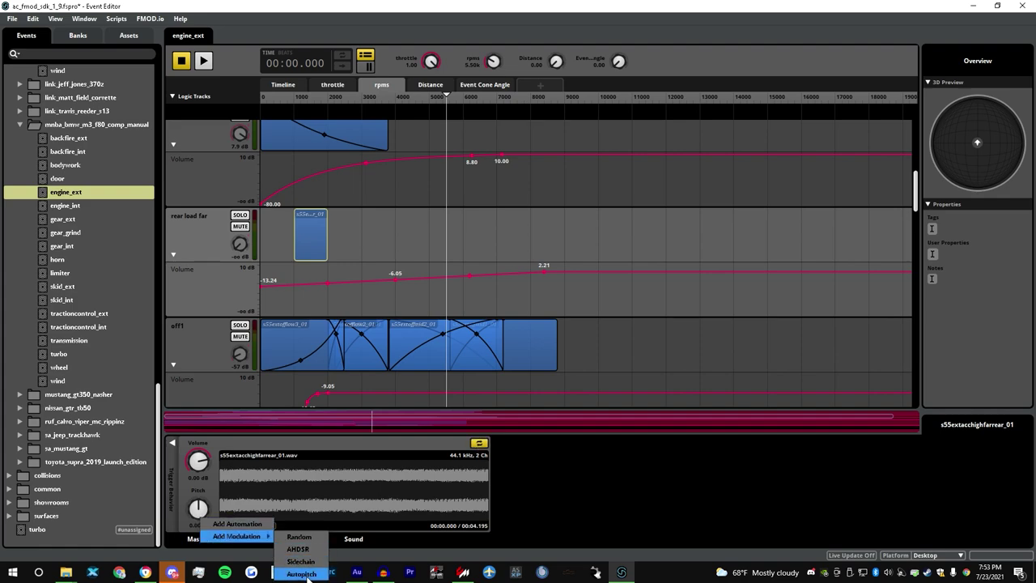
pyautogui.click(300, 573)
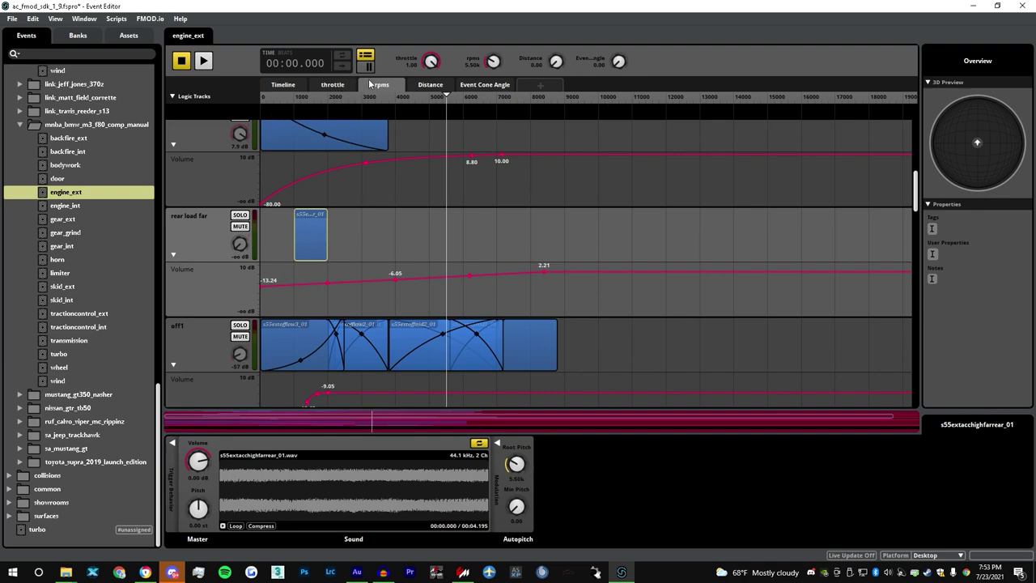
# - Review the rear load far track's volume automation against distance and throttle, and return to the rpms parameter
pyautogui.click(432, 86)
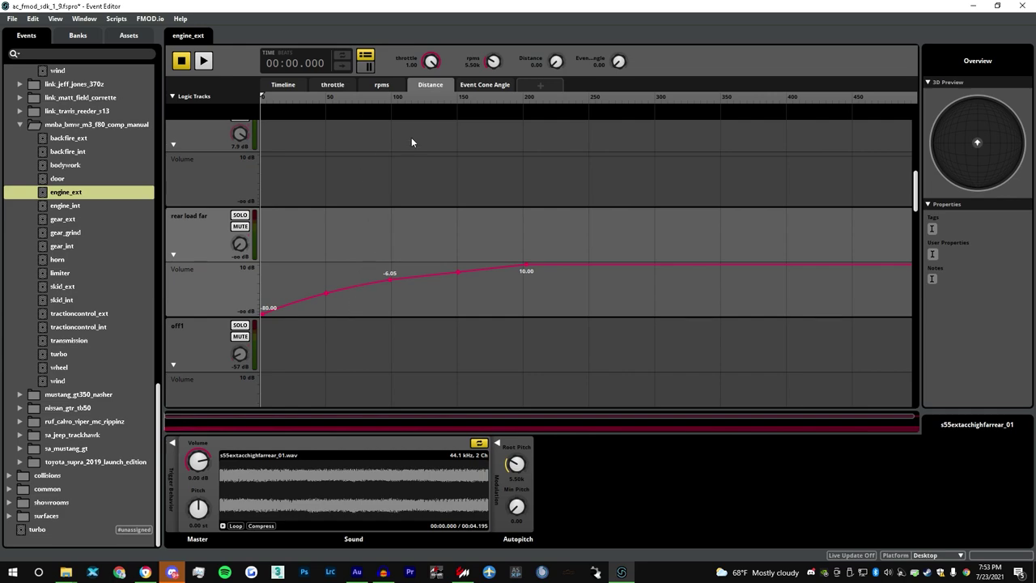
pyautogui.click(331, 85)
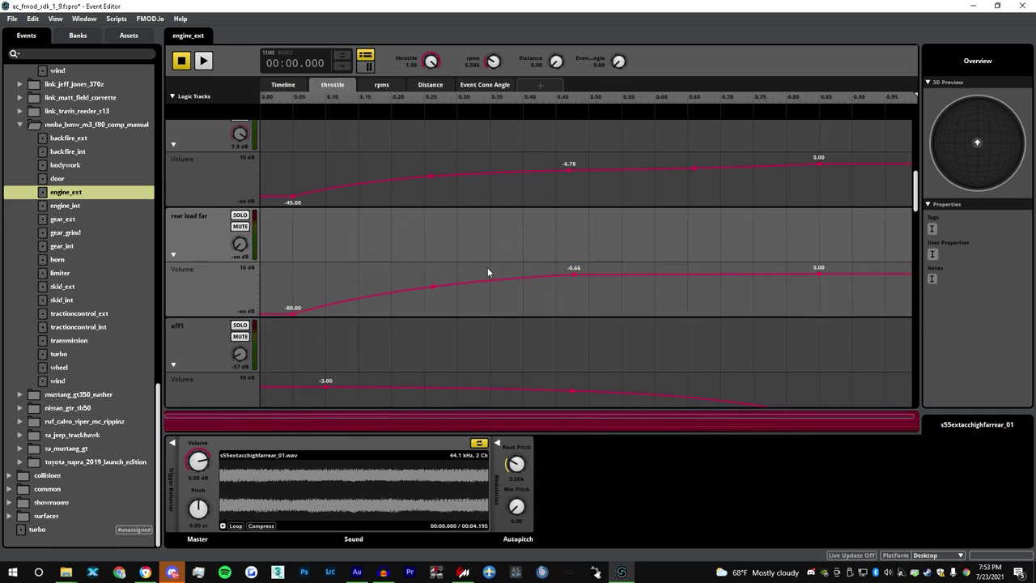
pyautogui.click(382, 85)
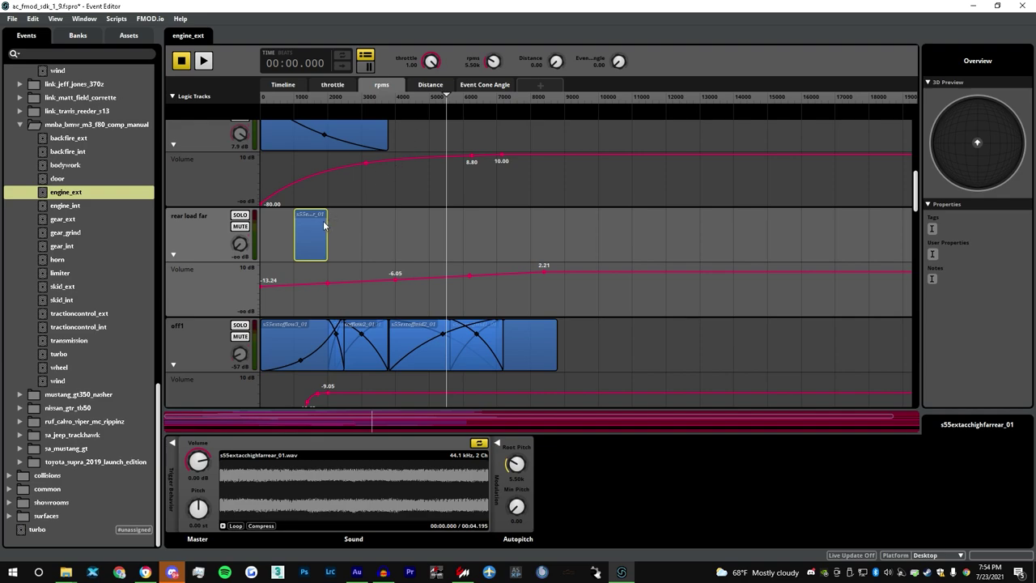
# - Place the rear load far instrument from about 5100 to 8800 rpm and audition the event at 7.24k rpms
pyautogui.moveTo(322, 235); pyautogui.dragTo(557, 227)
pyautogui.click(202, 61)
pyautogui.moveTo(469, 99); pyautogui.dragTo(505, 108)
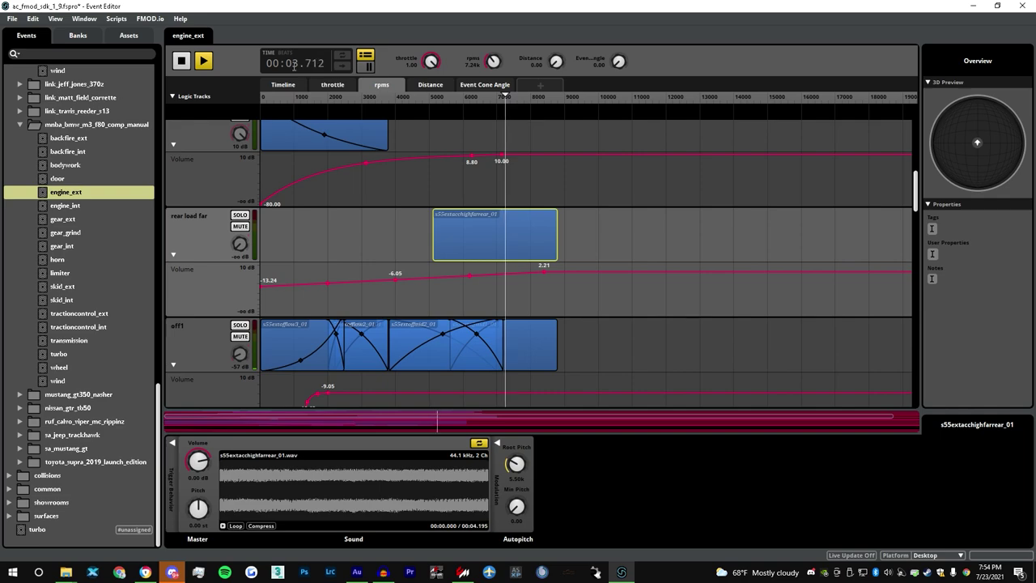
pyautogui.press('space')
# - Check the rear load far volume curve over distance and play the event from farther away in the 3D preview
pyautogui.click(444, 86)
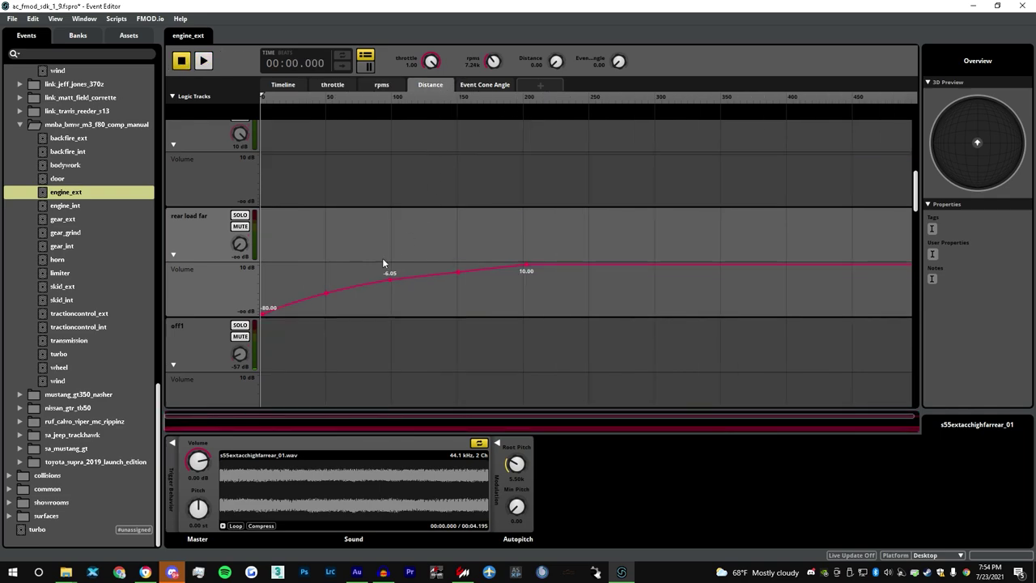
pyautogui.click(395, 86)
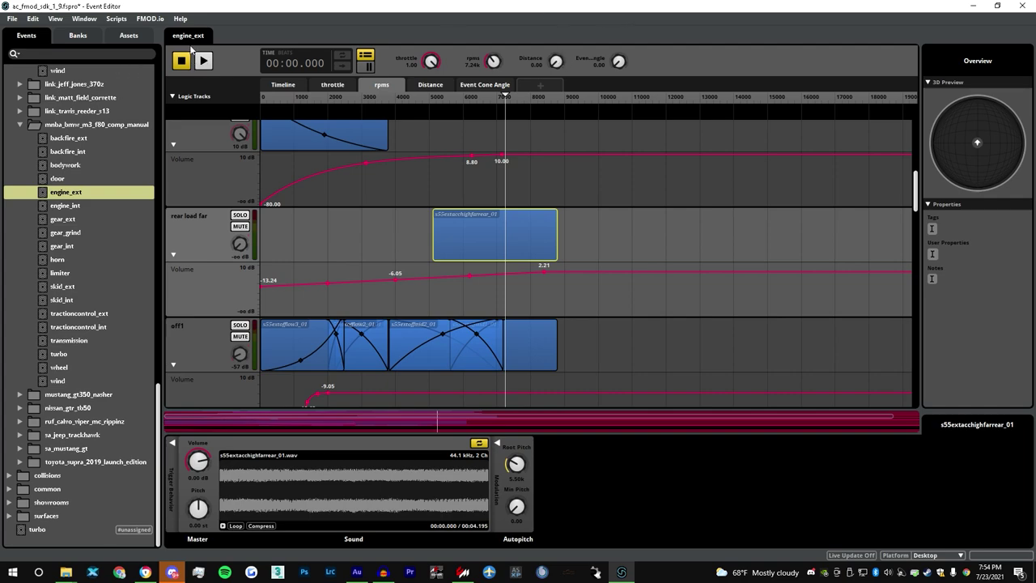
pyautogui.click(202, 61)
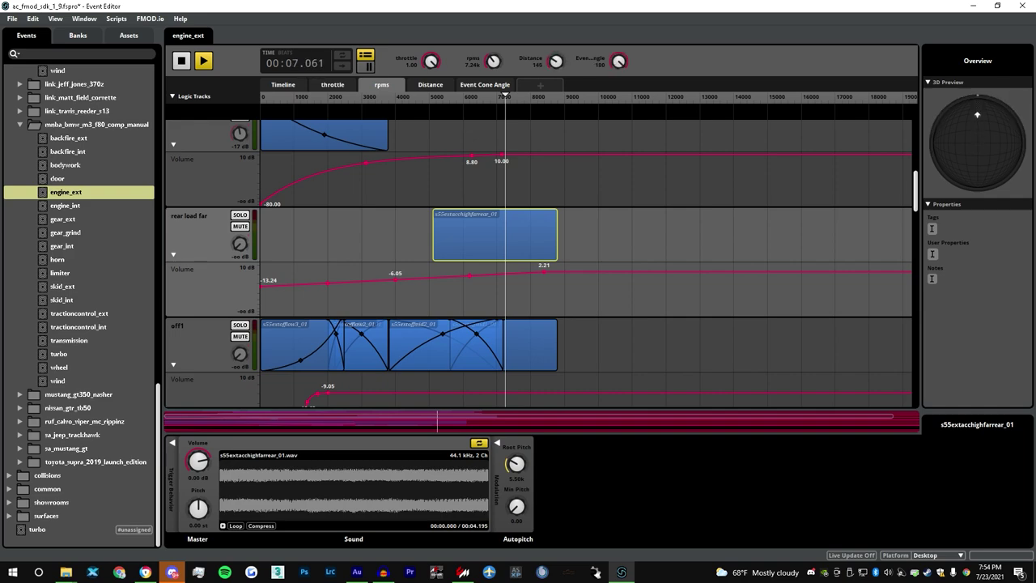
# - Stop playback and look over the rear load far track against distance, rpms and the timeline
pyautogui.click(183, 63)
pyautogui.click(431, 86)
pyautogui.click(382, 84)
pyautogui.press('space')
pyautogui.click(182, 62)
pyautogui.click(285, 85)
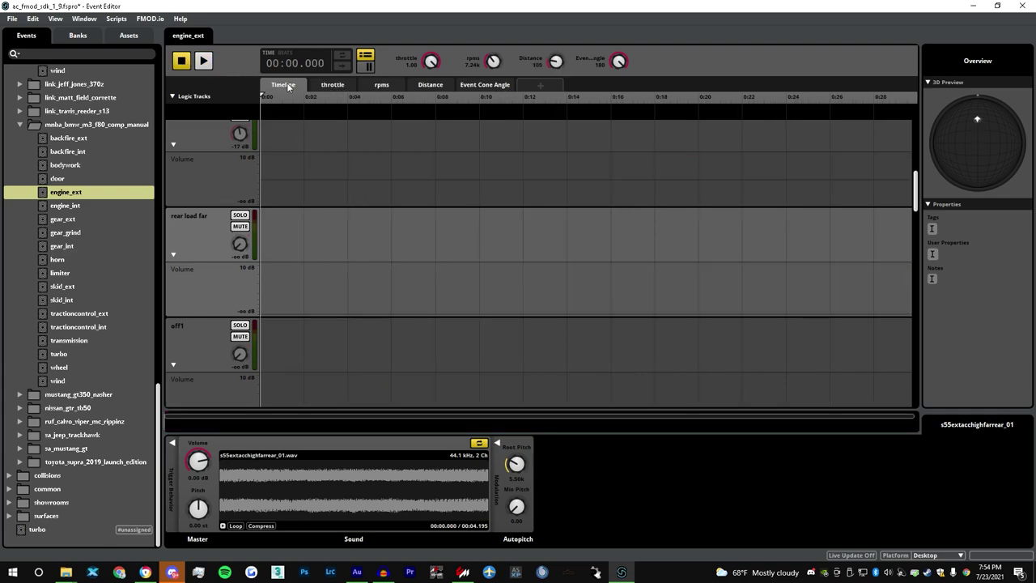
# - Place a volume automation point at about -17.44 dB at the start of the rear load far timeline, and return to the rpms parameter
pyautogui.click(383, 85)
pyautogui.click(285, 85)
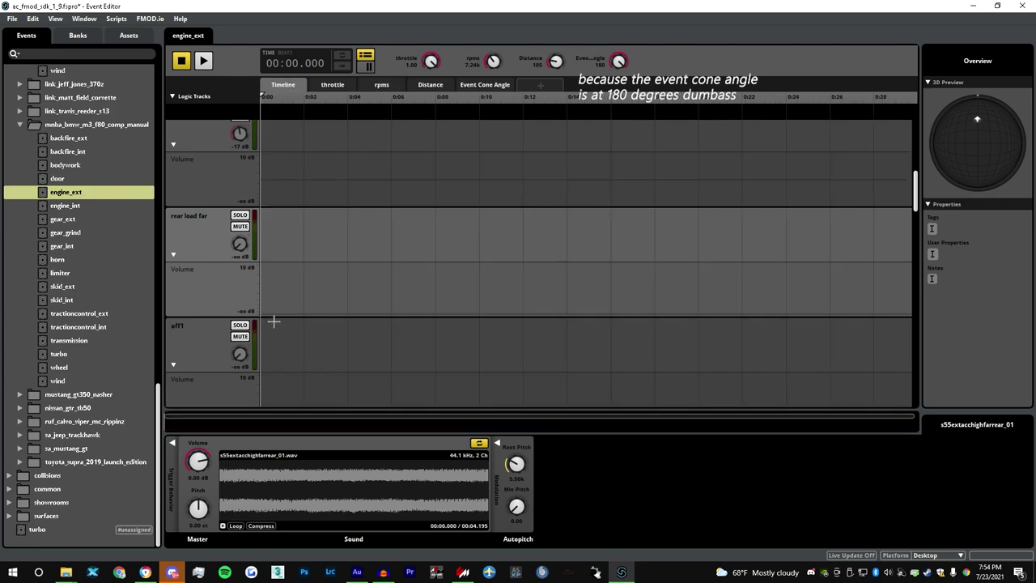
pyautogui.click(248, 296)
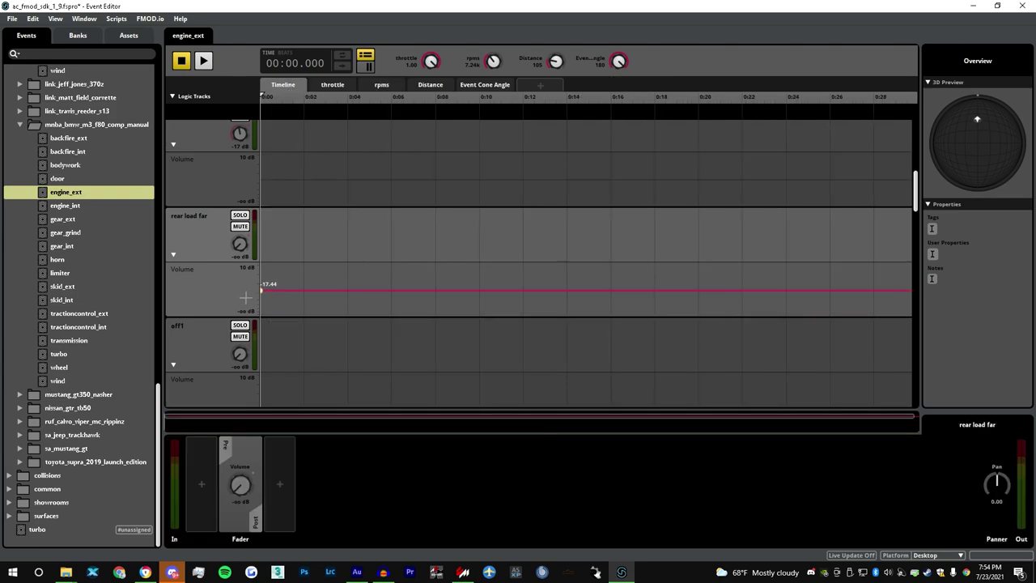
pyautogui.click(373, 87)
# - Audition the event at 7.24k rpms from a distance of about 155 with the event cone angle at 0
pyautogui.click(204, 60)
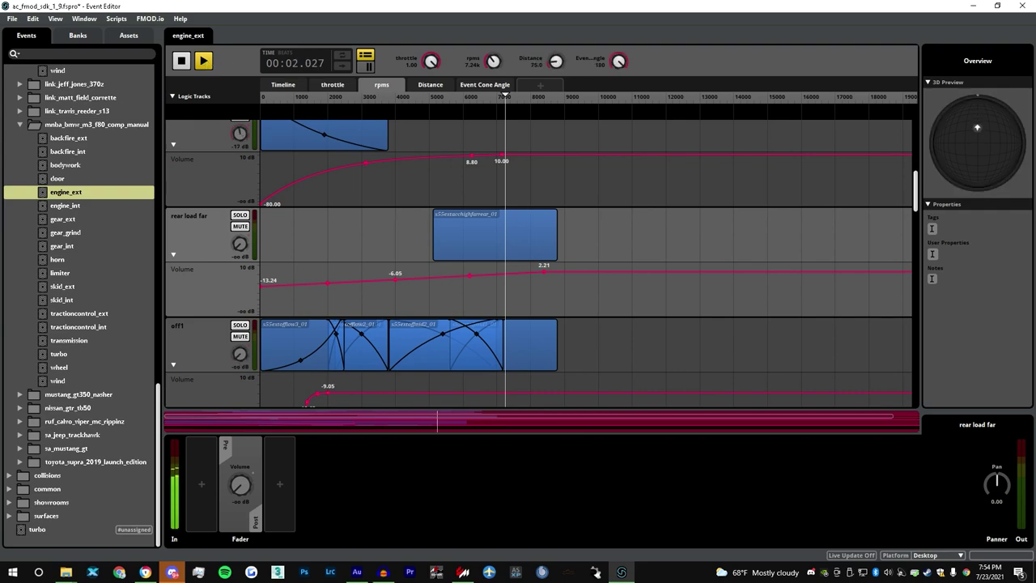
pyautogui.click(479, 231)
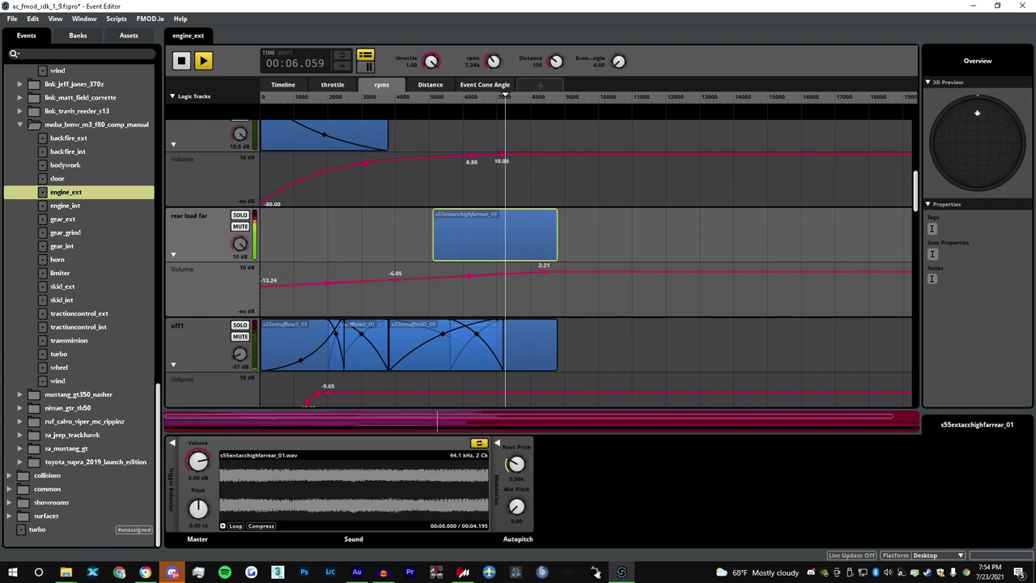
pyautogui.click(181, 61)
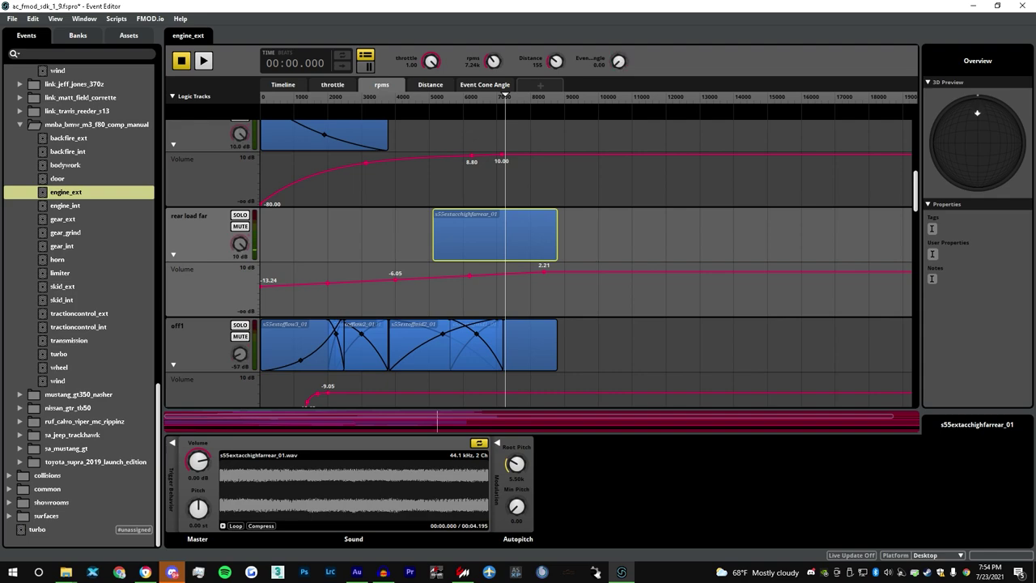
# - Reset the event cone angle and distance to 0, and play the event while moving it out to about 298 and raising rpms to 7.50k
pyautogui.moveTo(618, 60); pyautogui.dragTo(618, 21)
pyautogui.moveTo(619, 61); pyautogui.dragTo(619, 69)
pyautogui.moveTo(556, 60); pyautogui.dragTo(556, 73)
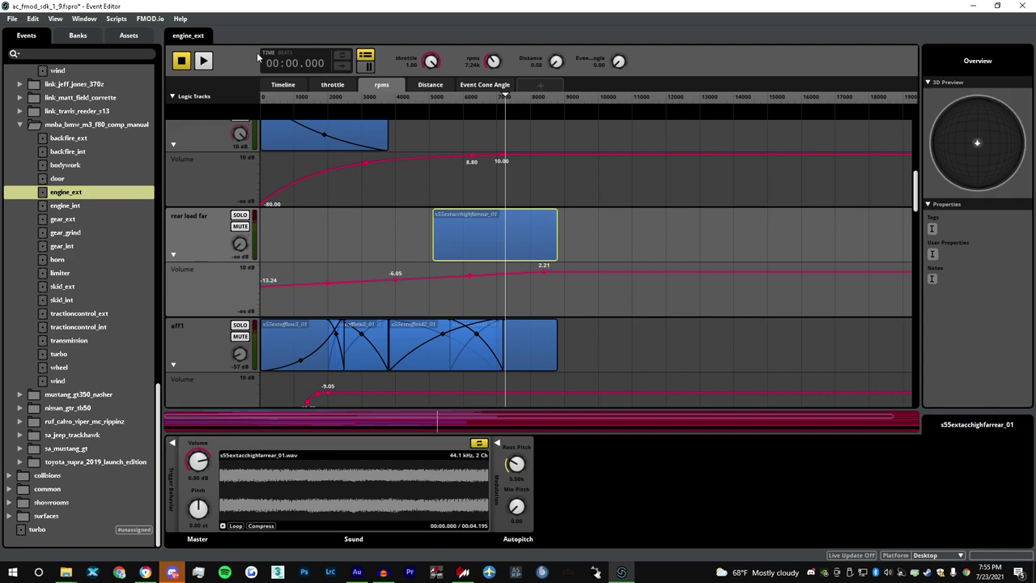
pyautogui.press('space')
pyautogui.moveTo(977, 142); pyautogui.dragTo(977, 103)
pyautogui.moveTo(501, 96)
pyautogui.mouseDown()
pyautogui.moveTo(516, 96)
pyautogui.moveTo(475, 96)
pyautogui.moveTo(513, 95)
pyautogui.mouseUp()
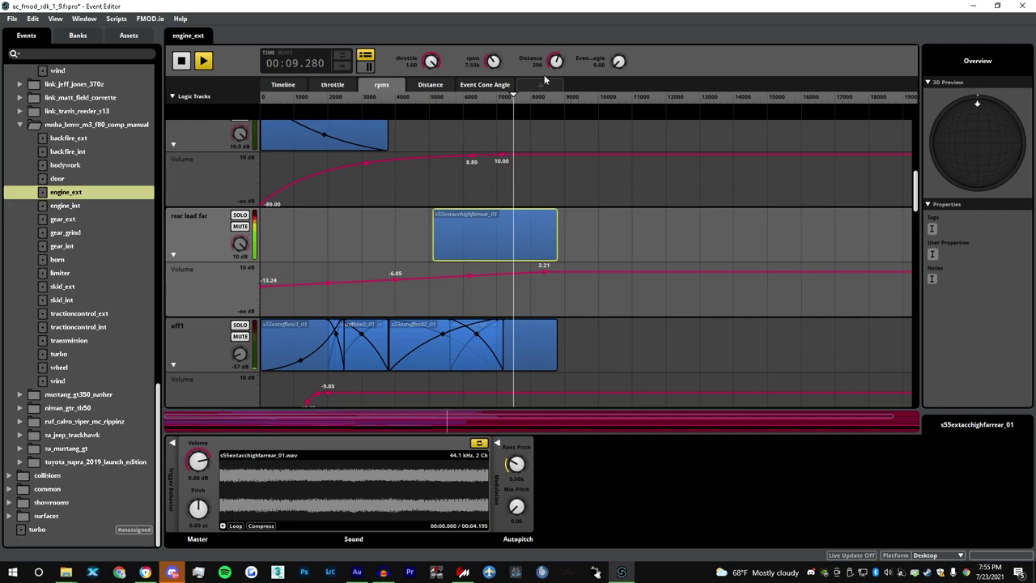
# - Briefly solo the rear load far track and check its volume curve against event cone angle
pyautogui.click(239, 214)
pyautogui.click(240, 215)
pyautogui.click(484, 85)
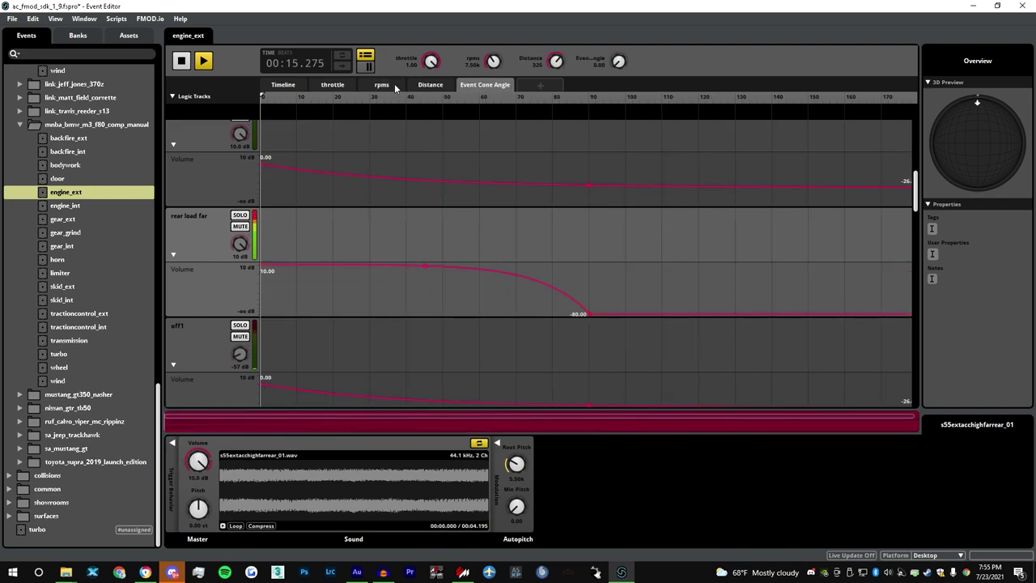
# - Audition the event at 7.50k rpms while bringing the distance down to about 5
pyautogui.click(396, 87)
pyautogui.moveTo(444, 97); pyautogui.dragTo(513, 98)
pyautogui.moveTo(555, 62)
pyautogui.mouseDown()
pyautogui.moveTo(555, 152)
pyautogui.moveTo(555, 125)
pyautogui.mouseUp()
pyautogui.moveTo(976, 123); pyautogui.dragTo(977, 142)
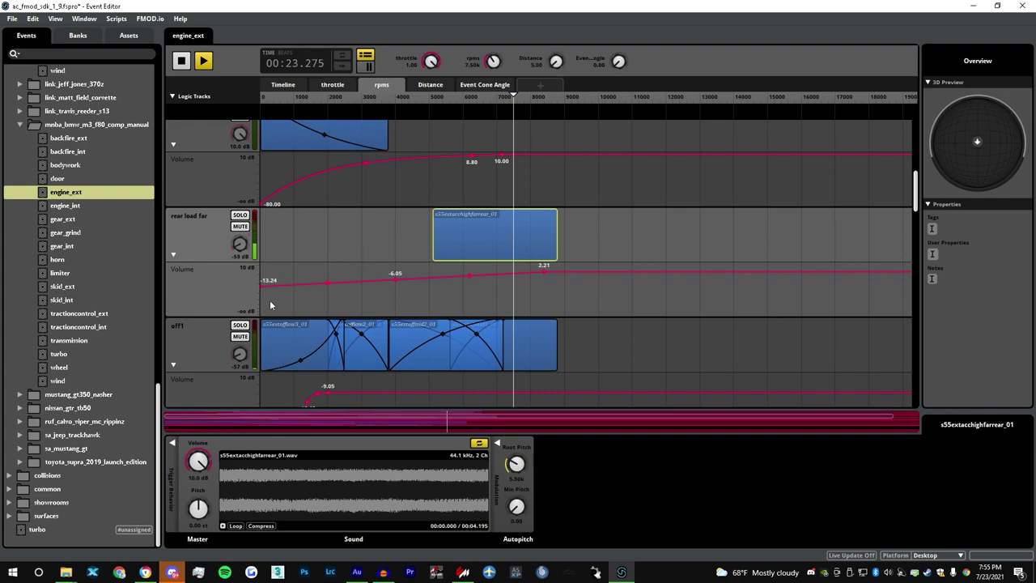
# - Set the s55extacchighfarrear_01 instrument's volume to 5 dB, and stop playback with the distance automation displayed
pyautogui.moveTo(198, 460); pyautogui.dragTo(198, 471)
pyautogui.click(434, 86)
pyautogui.moveTo(544, 64)
pyautogui.mouseDown()
pyautogui.moveTo(543, 5)
pyautogui.moveTo(544, 71)
pyautogui.mouseUp()
pyautogui.click(180, 69)
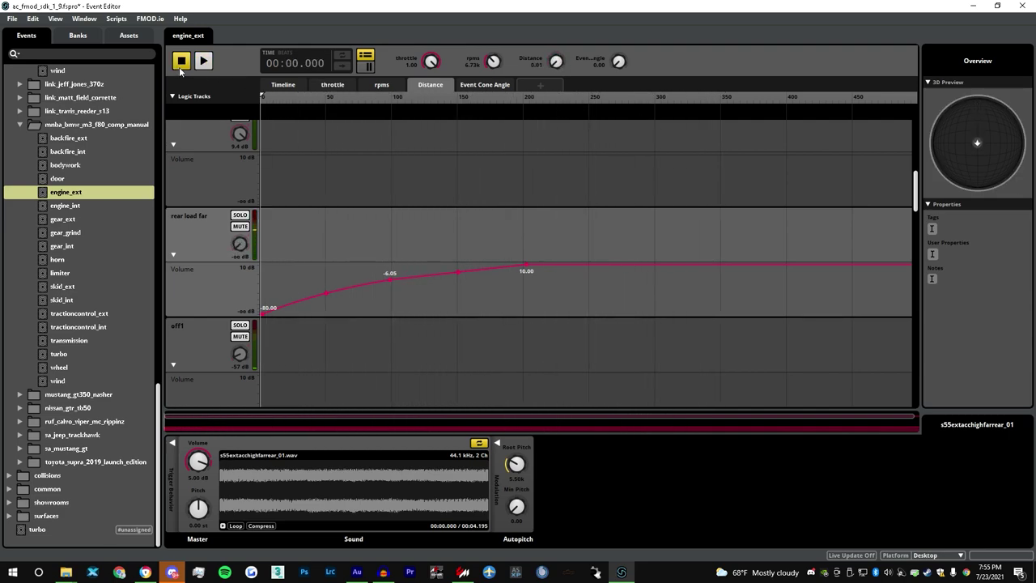
# - Open the engine_ext event of gbe_lamborghini_gallardo_ugr and examine its track volume curves over distance
pyautogui.moveTo(917, 204); pyautogui.dragTo(911, 145)
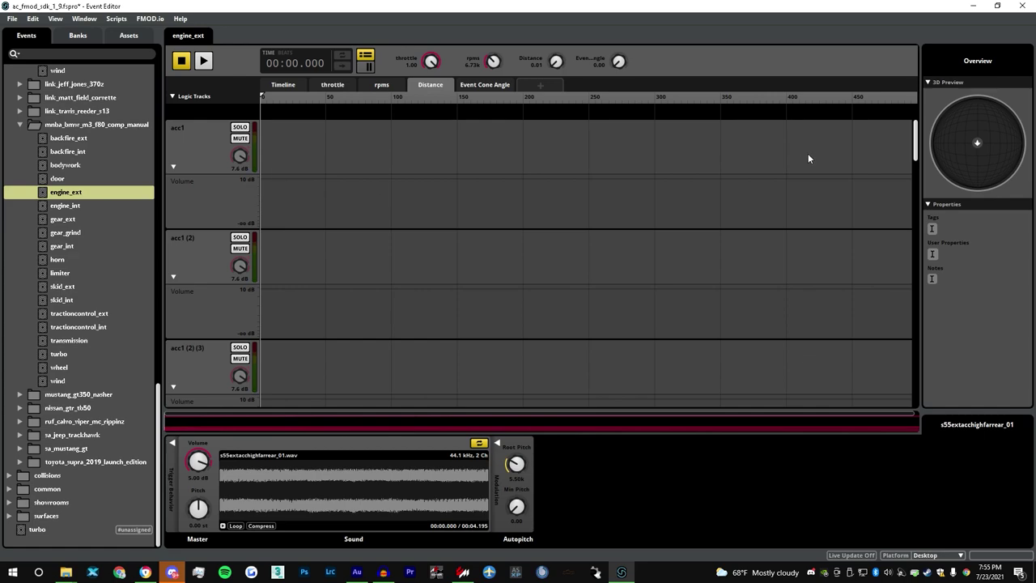
pyautogui.moveTo(917, 142); pyautogui.dragTo(915, 188)
pyautogui.scroll(15, 115, 170)
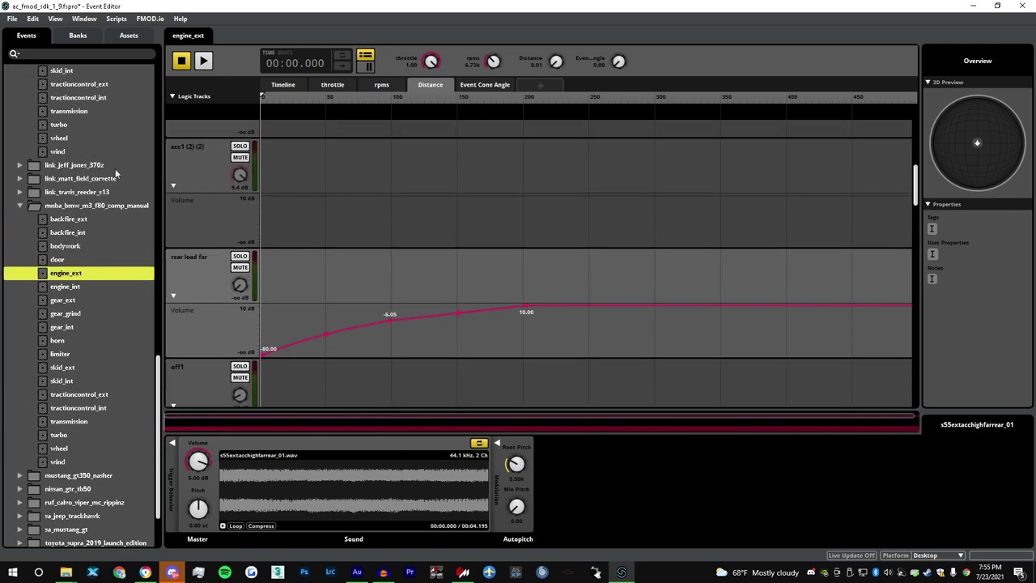
pyautogui.scroll(4, 109, 191)
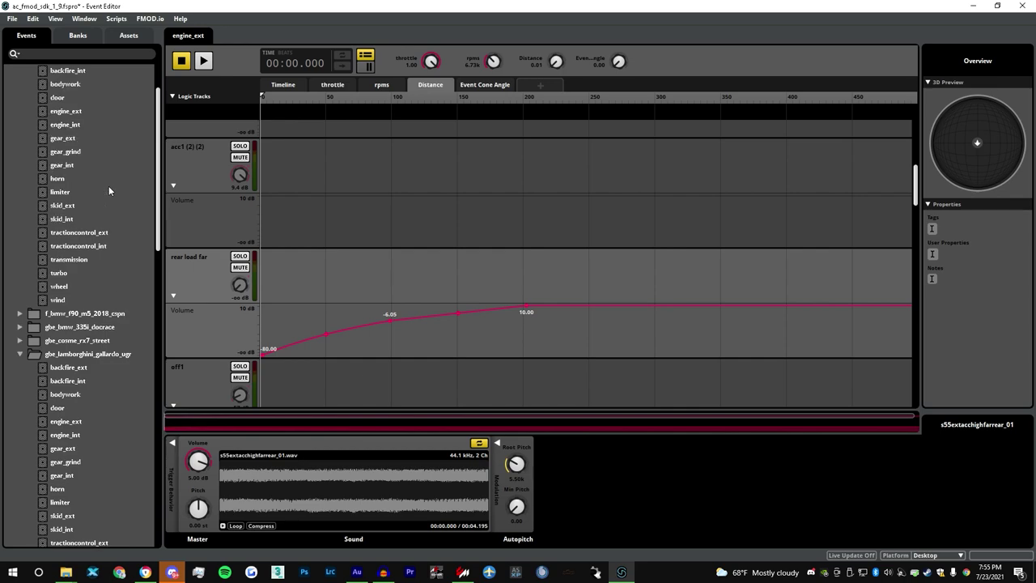
pyautogui.scroll(-8, 81, 212)
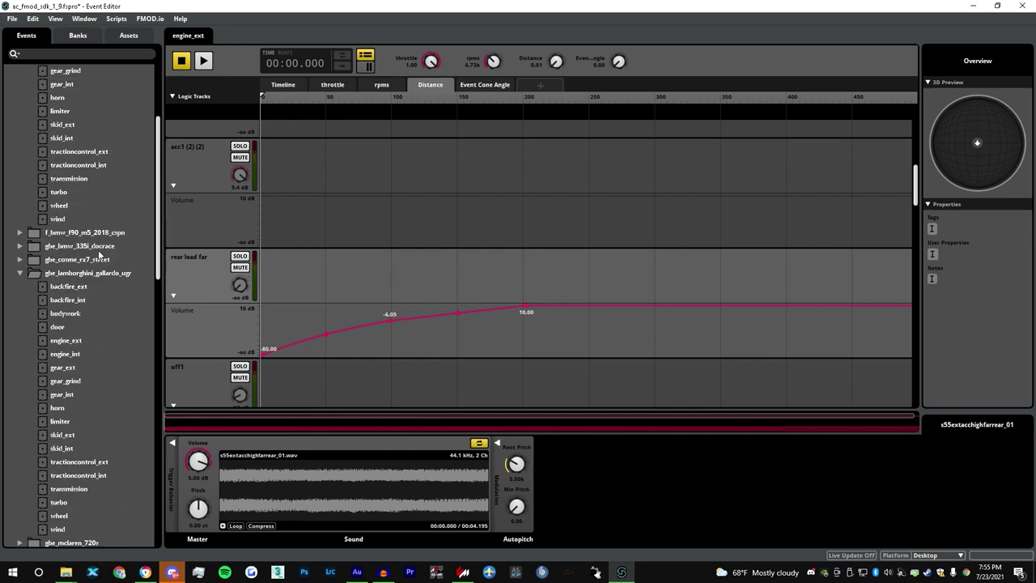
pyautogui.click(79, 139)
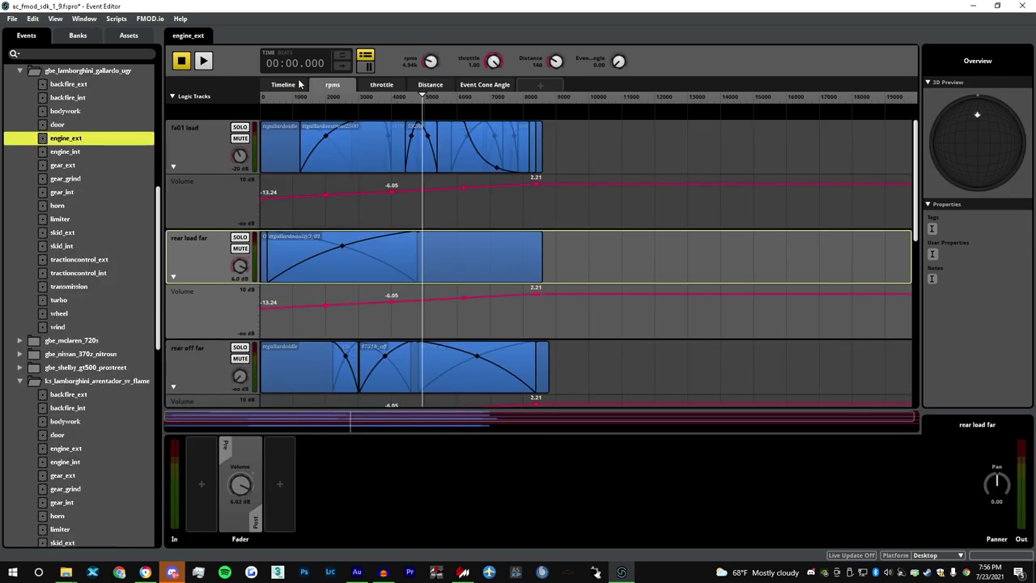
pyautogui.click(428, 85)
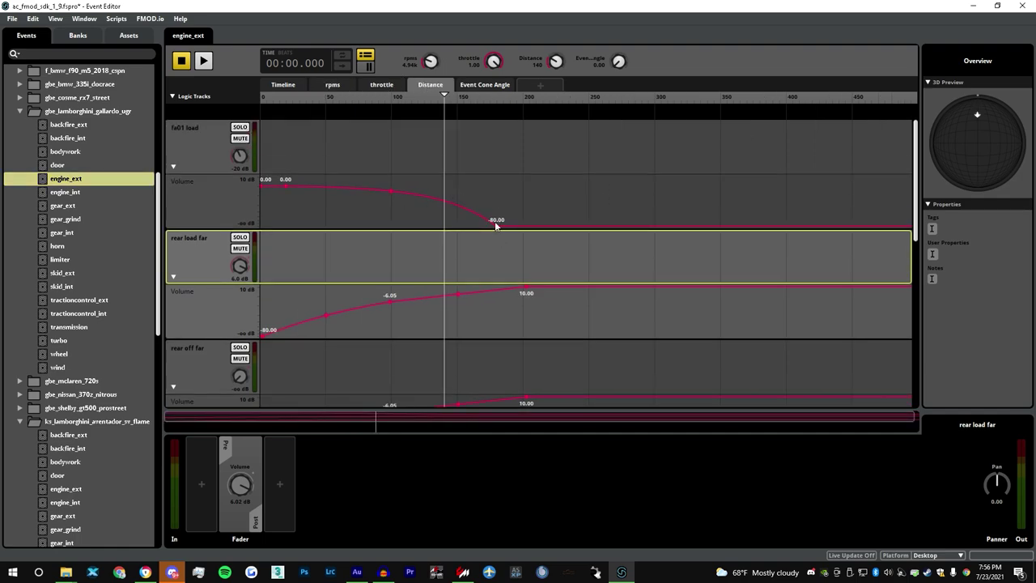
# - Return to the mnba_bmw_m3_f80_comp_manual engine_ext event and check its acc1 and rear load far tracks for distance automation
pyautogui.scroll(-1, 498, 226)
pyautogui.scroll(1, 491, 212)
pyautogui.scroll(-6, 89, 292)
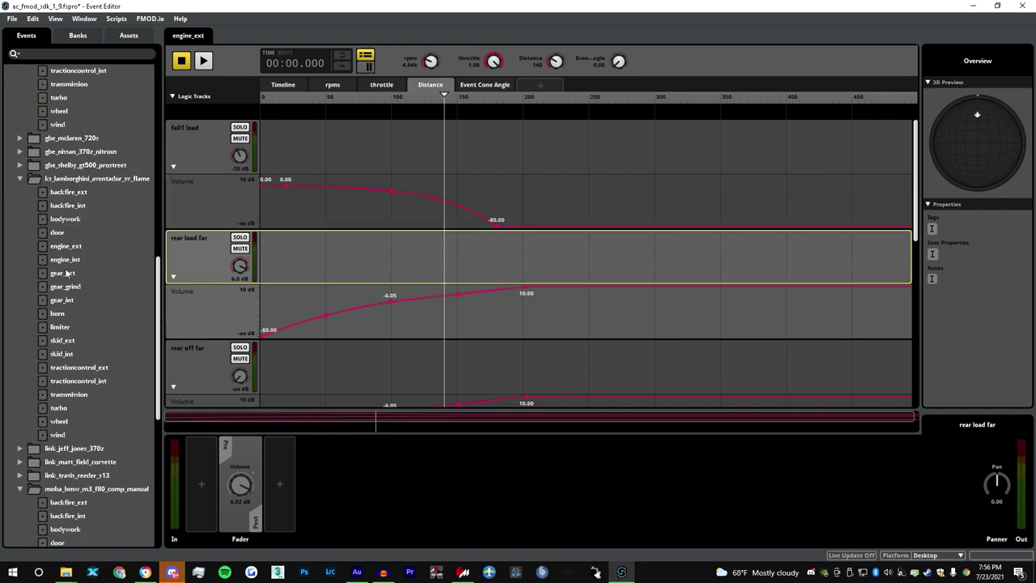
pyautogui.scroll(-5, 85, 324)
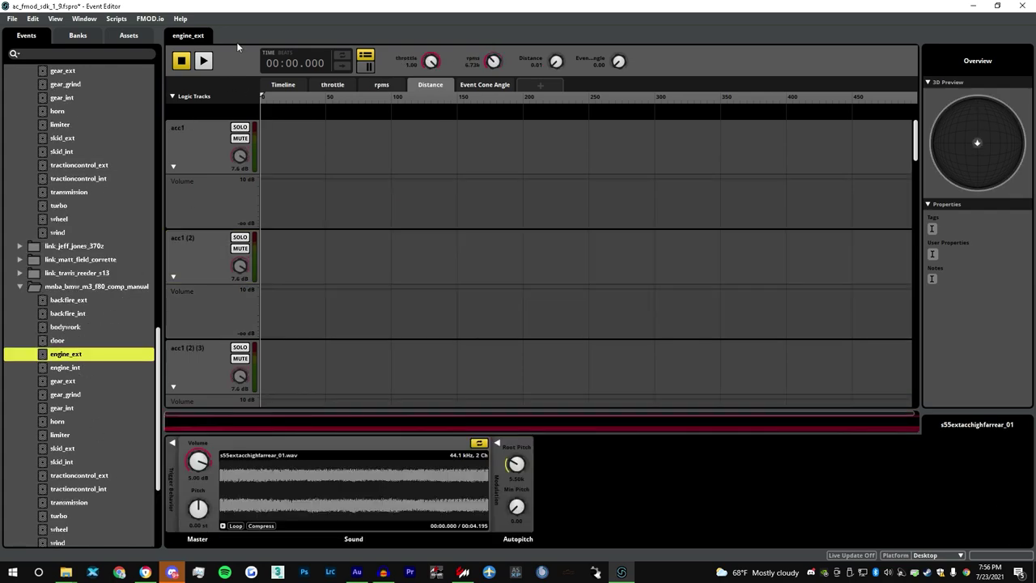
pyautogui.scroll(-5, 435, 135)
pyautogui.scroll(-1, 471, 166)
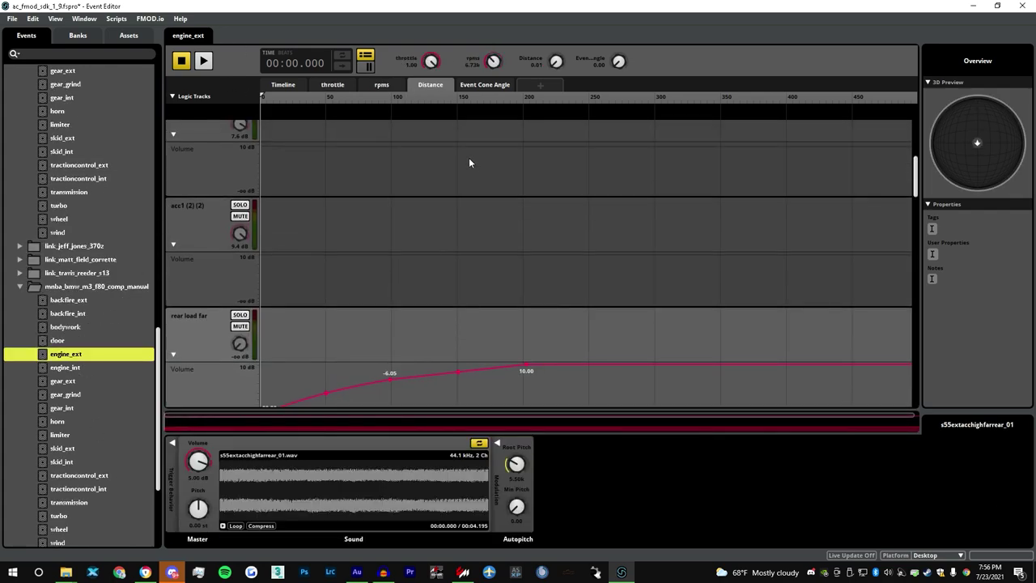
# - Move the -80 dB point of the gallardo engine_ext's fa01 load volume curve to a distance of about 200
pyautogui.scroll(9, 89, 186)
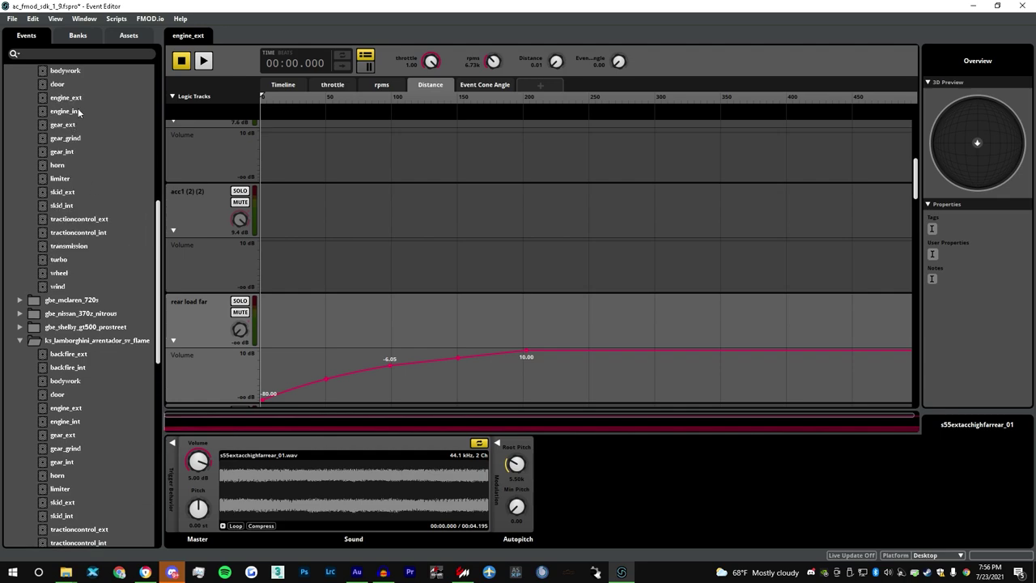
pyautogui.scroll(-1, 80, 113)
pyautogui.scroll(2, 111, 144)
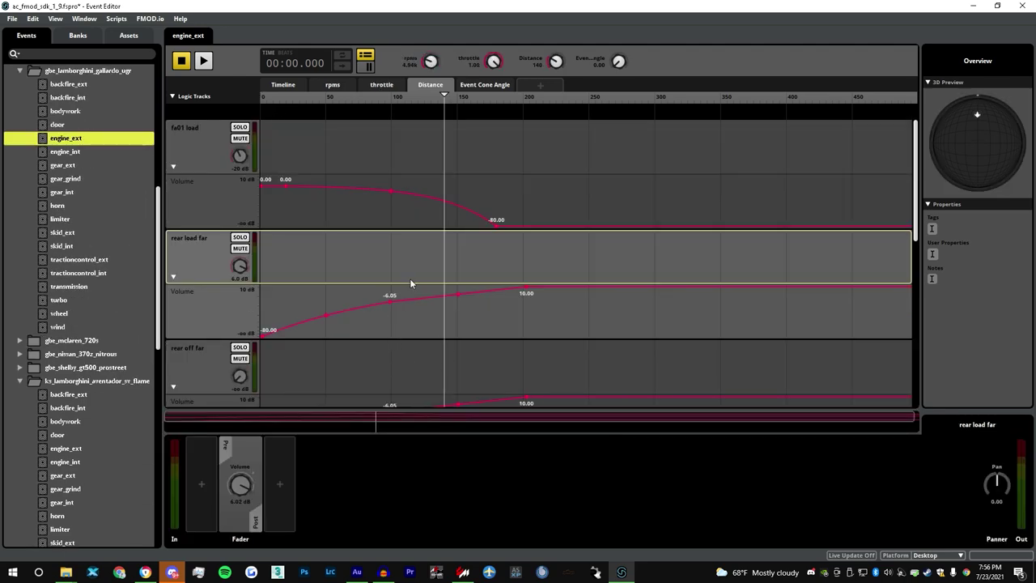
pyautogui.moveTo(498, 229); pyautogui.dragTo(522, 235)
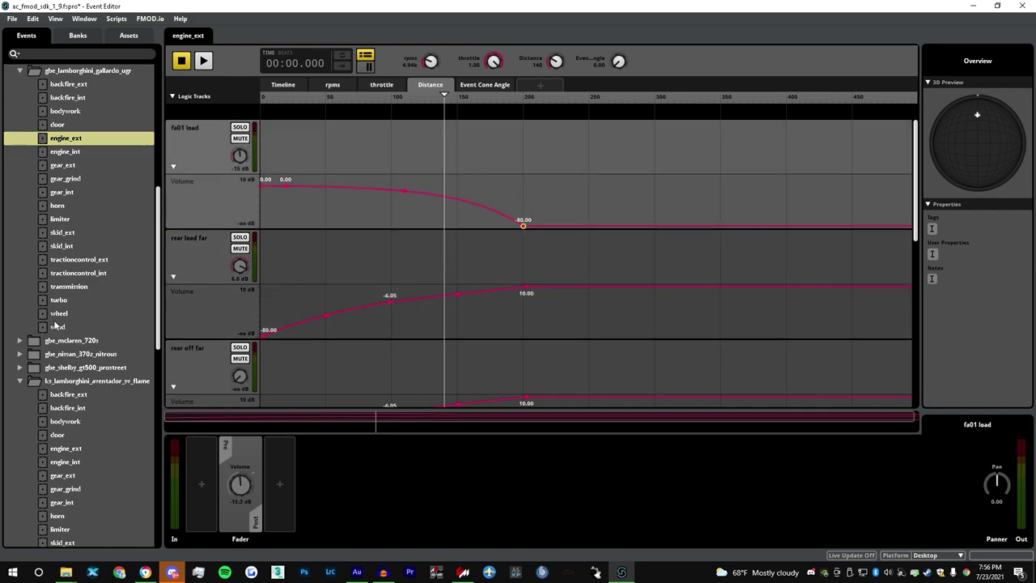
# - Reopen the mnba_bmw_m3_f80_comp_manual engine_ext event on its rpms parameter and bring up the rear load far track
pyautogui.scroll(-10, 73, 319)
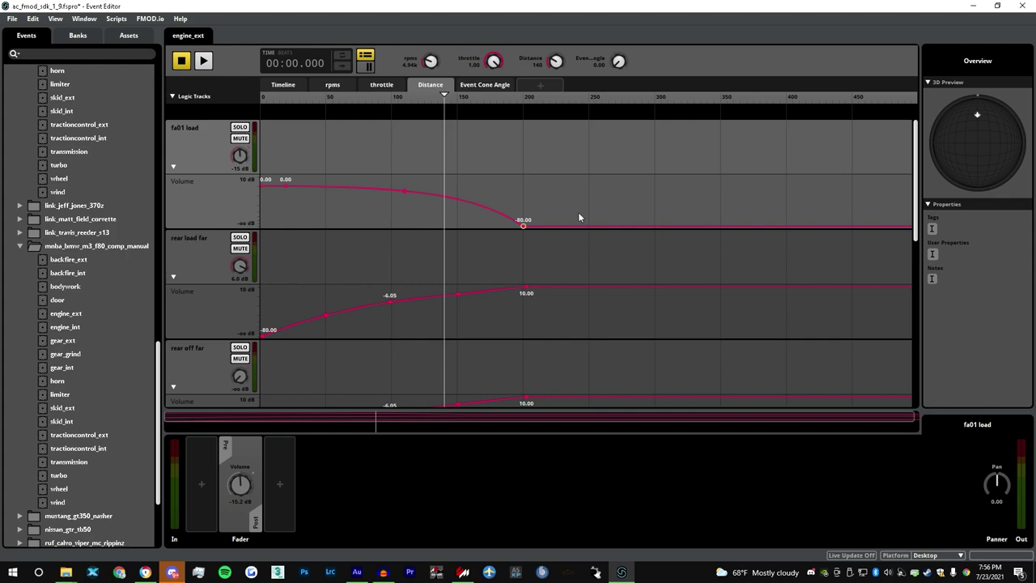
pyautogui.click(66, 313)
pyautogui.click(381, 85)
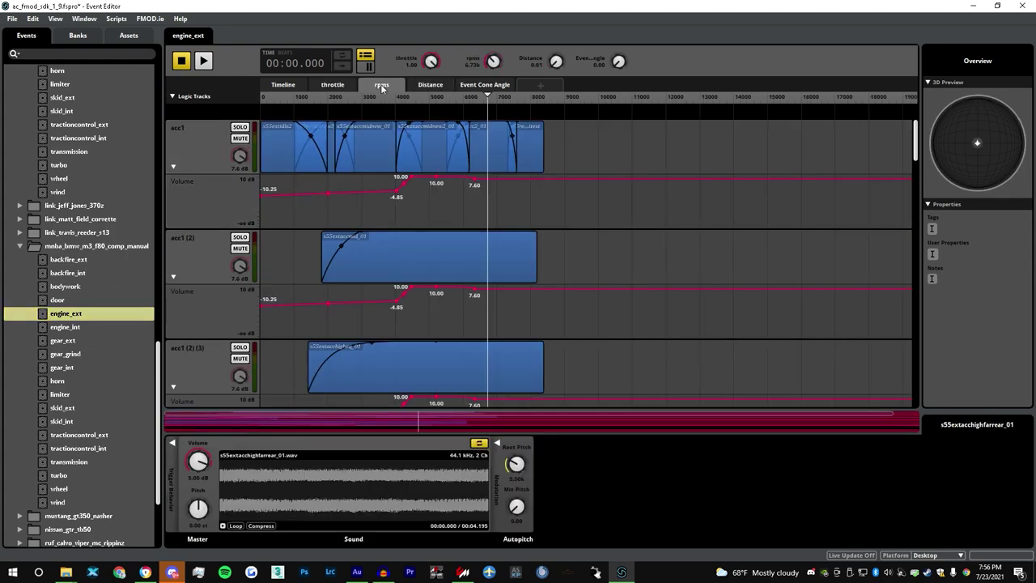
pyautogui.scroll(-5, 351, 296)
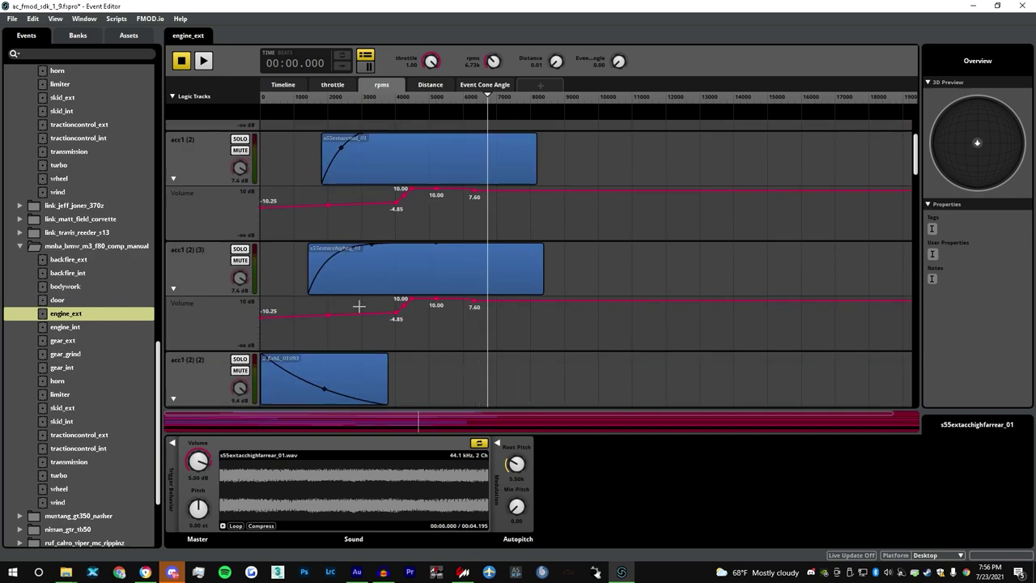
pyautogui.scroll(-1, 356, 298)
# - Audition the event at a distance of about 200, raising rpms to 7.60k and lowering them to 6.14k
pyautogui.click(203, 61)
pyautogui.moveTo(977, 134); pyautogui.dragTo(976, 110)
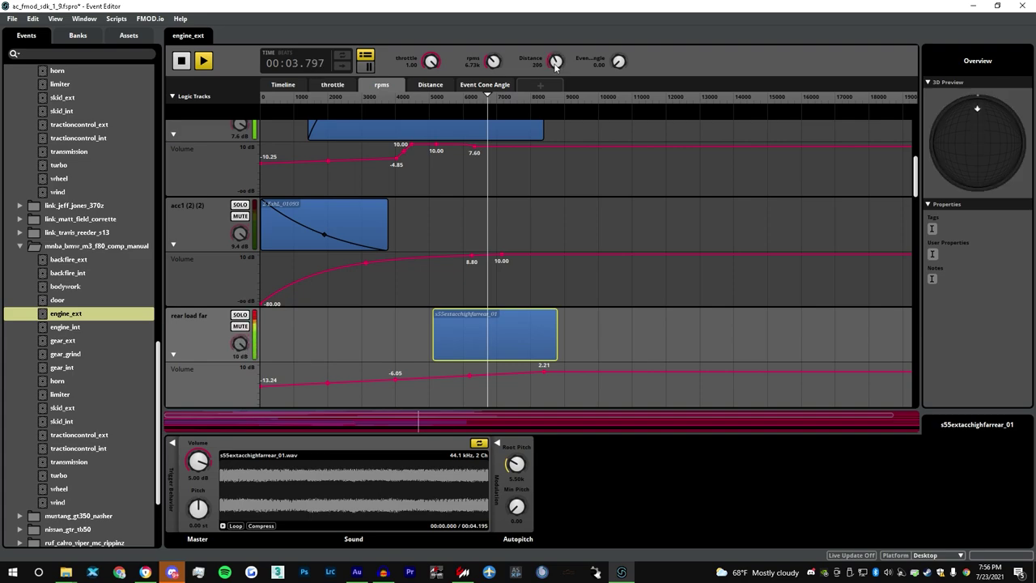
pyautogui.moveTo(493, 65); pyautogui.dragTo(493, 56)
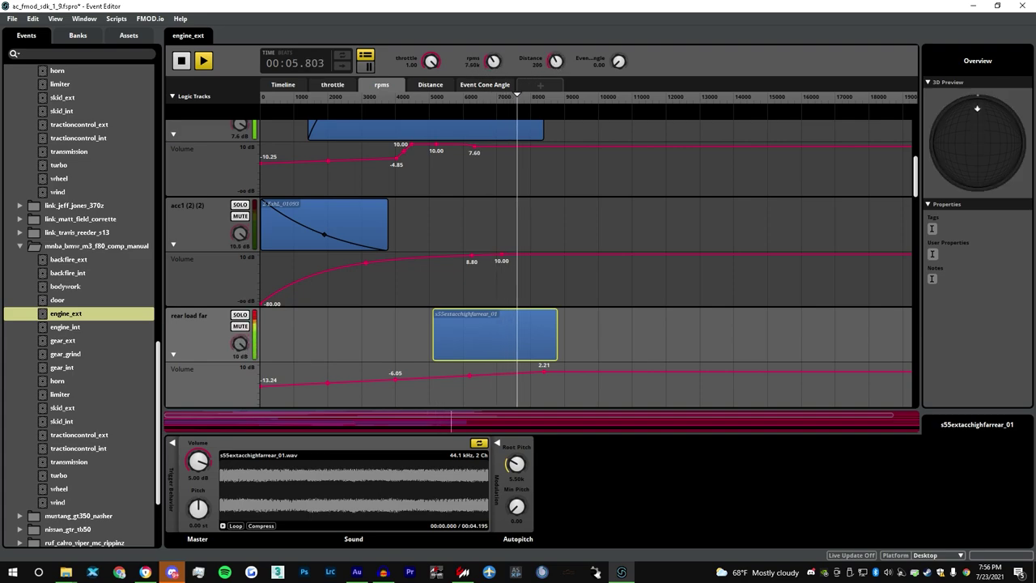
pyautogui.moveTo(505, 97); pyautogui.dragTo(467, 98)
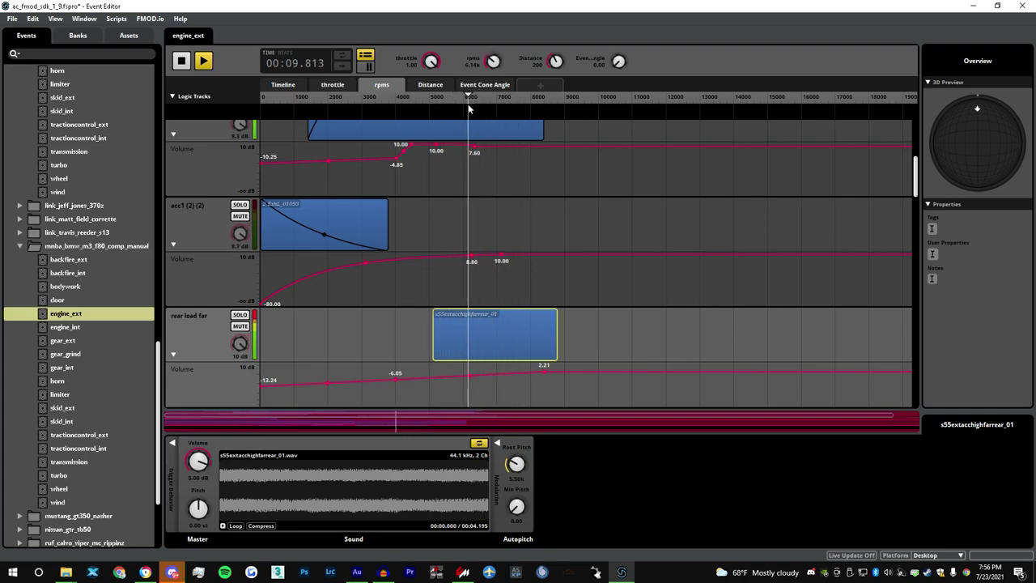
pyautogui.click(188, 66)
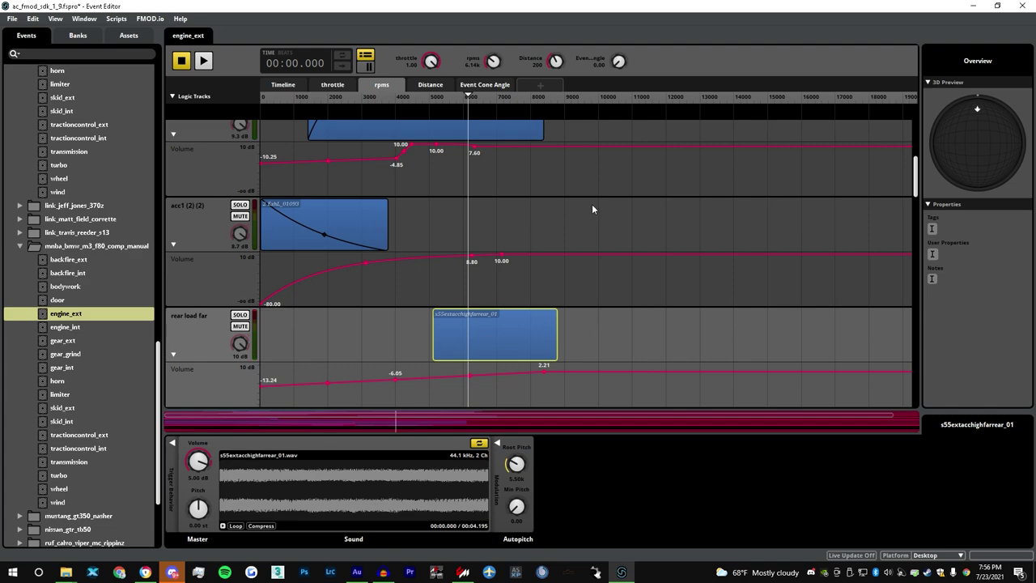
# - Reset the distance to 0, extend the start of the rear load far instrument down to about 3000 rpm, and start playback
pyautogui.scroll(1, 558, 210)
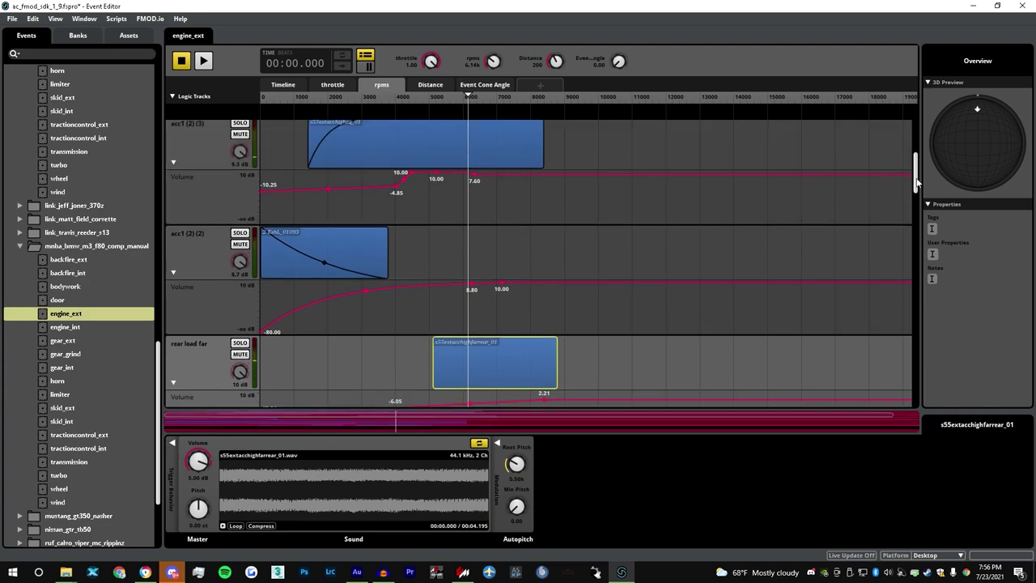
pyautogui.moveTo(915, 180)
pyautogui.mouseDown()
pyautogui.moveTo(915, 165)
pyautogui.moveTo(922, 197)
pyautogui.mouseUp()
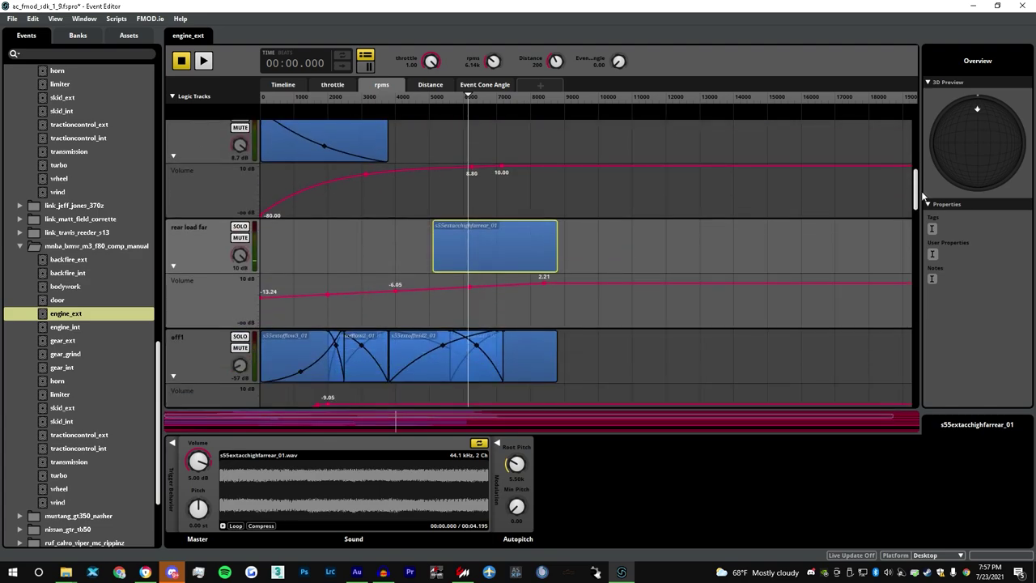
pyautogui.moveTo(555, 61); pyautogui.dragTo(413, 113)
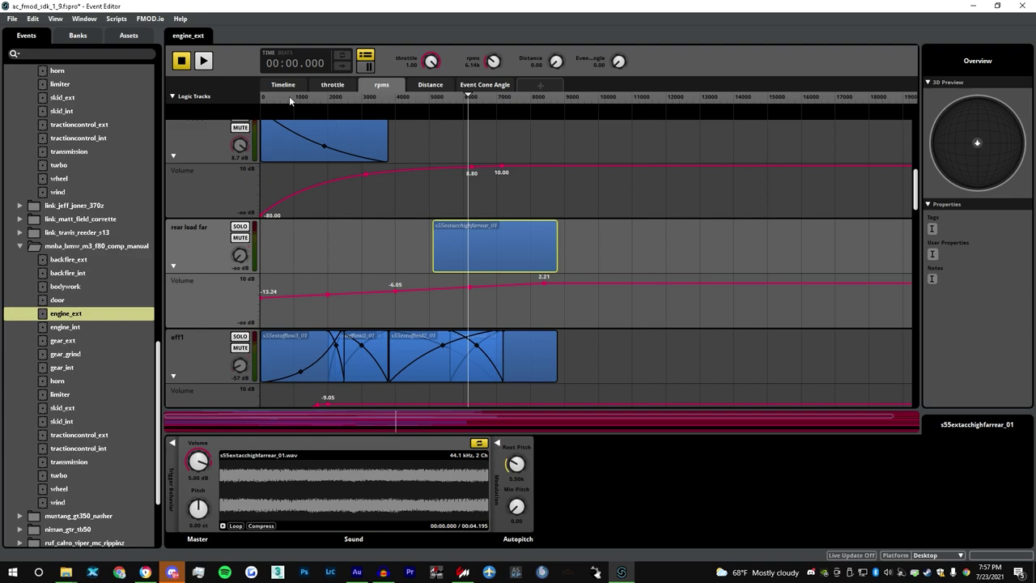
pyautogui.moveTo(440, 243); pyautogui.dragTo(363, 246)
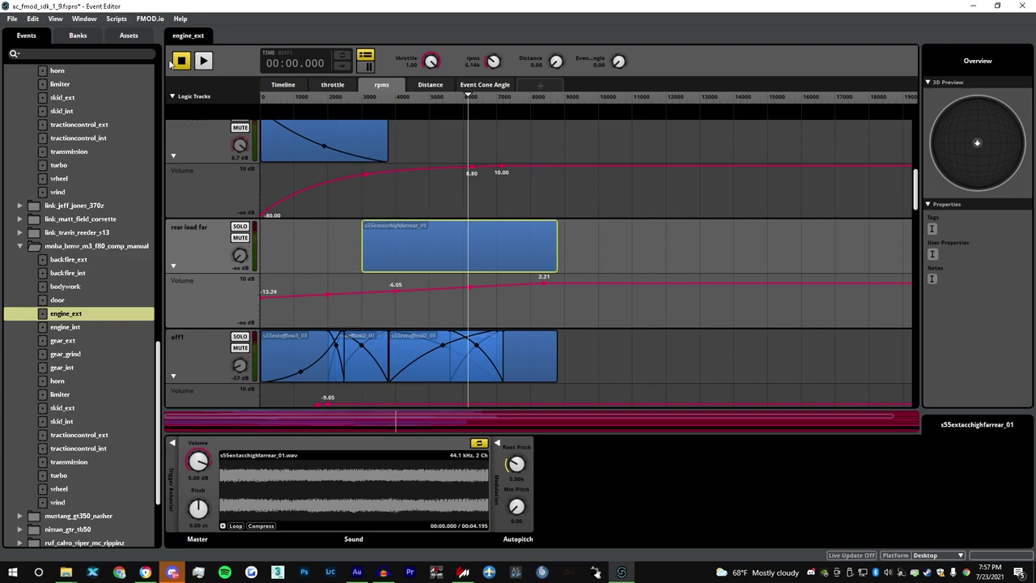
pyautogui.click(203, 62)
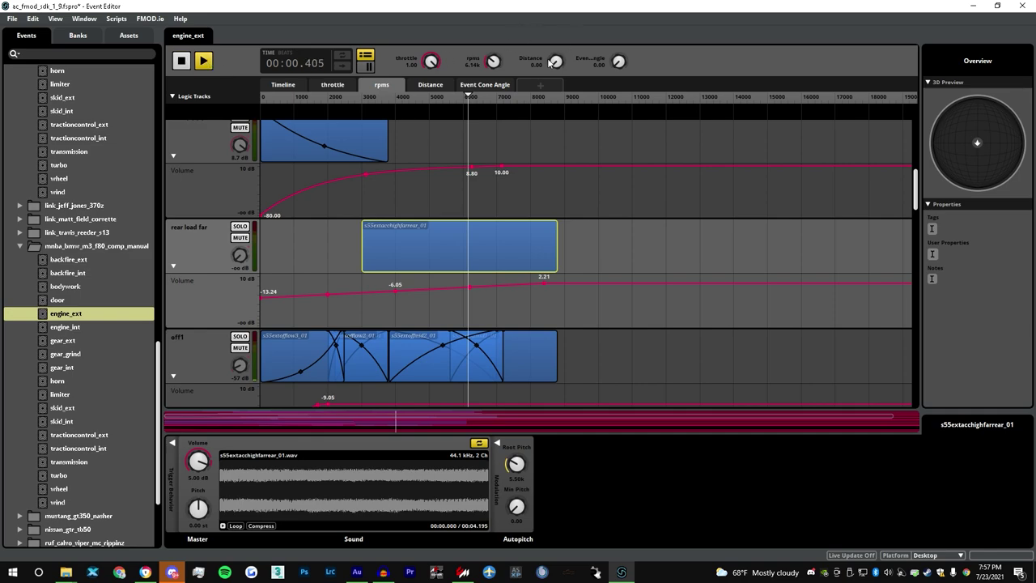
# - Audition the event at a distance of 245 by sweeping rpms up to 7.03k and beyond, and stop playback
pyautogui.moveTo(398, 98); pyautogui.dragTo(500, 98)
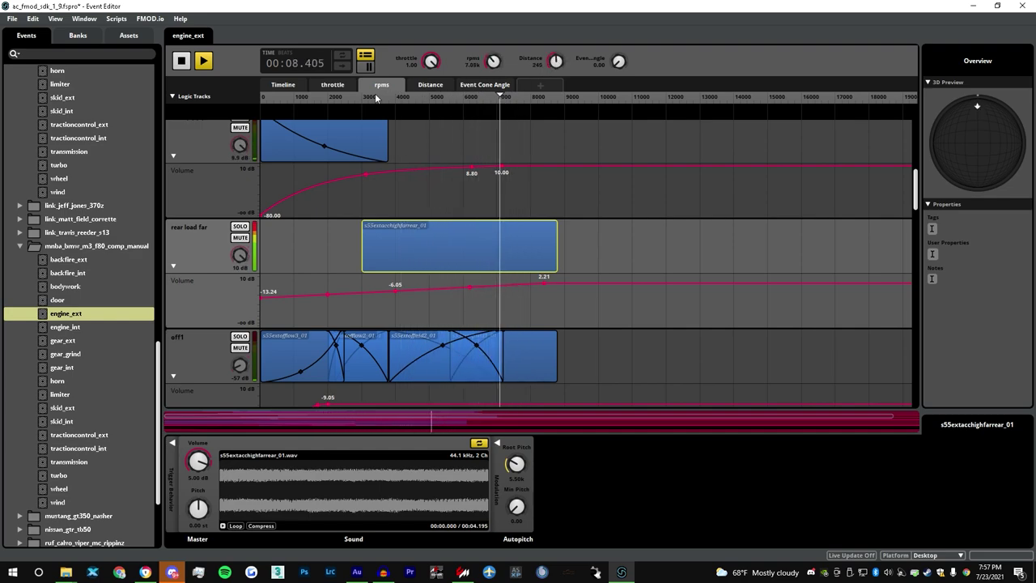
pyautogui.moveTo(366, 102); pyautogui.dragTo(518, 157)
pyautogui.click(181, 62)
# - Restart playback and extend the start of the rear load far instrument down to 0 rpm while auditioning it over distance and low rpms
pyautogui.moveTo(555, 62); pyautogui.dragTo(555, 105)
pyautogui.click(203, 62)
pyautogui.moveTo(362, 235); pyautogui.dragTo(295, 236)
pyautogui.click(300, 98)
pyautogui.moveTo(555, 62); pyautogui.dragTo(555, 33)
pyautogui.moveTo(296, 97)
pyautogui.mouseDown()
pyautogui.moveTo(356, 100)
pyautogui.moveTo(313, 104)
pyautogui.mouseUp()
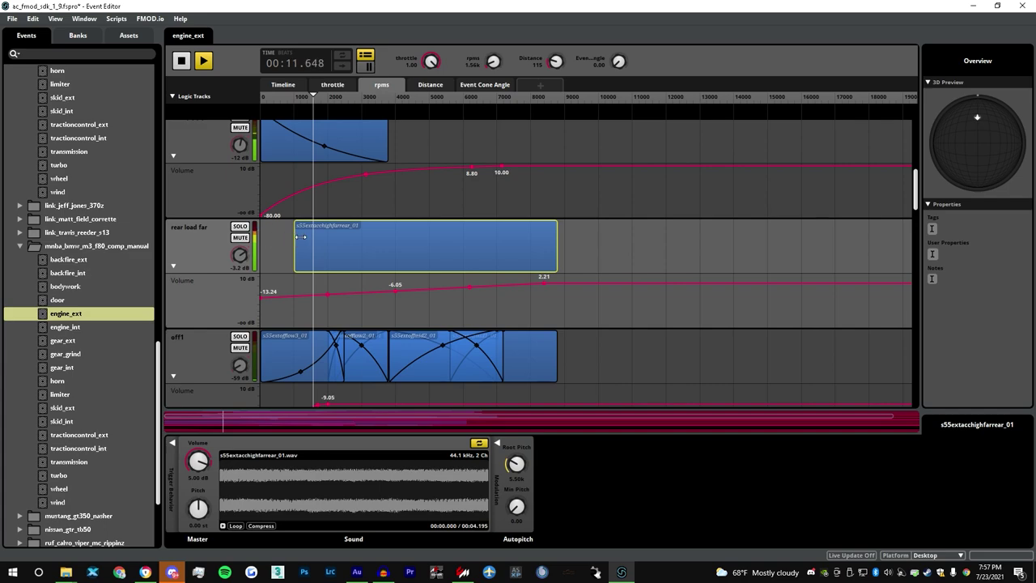
pyautogui.moveTo(295, 243); pyautogui.dragTo(261, 242)
# - Audition the event at a distance of 240, raising rpms to 6.70k and lowering them to 4.96k, and stop playback
pyautogui.click(289, 99)
pyautogui.moveTo(282, 101); pyautogui.dragTo(486, 122)
pyautogui.moveTo(555, 62); pyautogui.dragTo(555, 46)
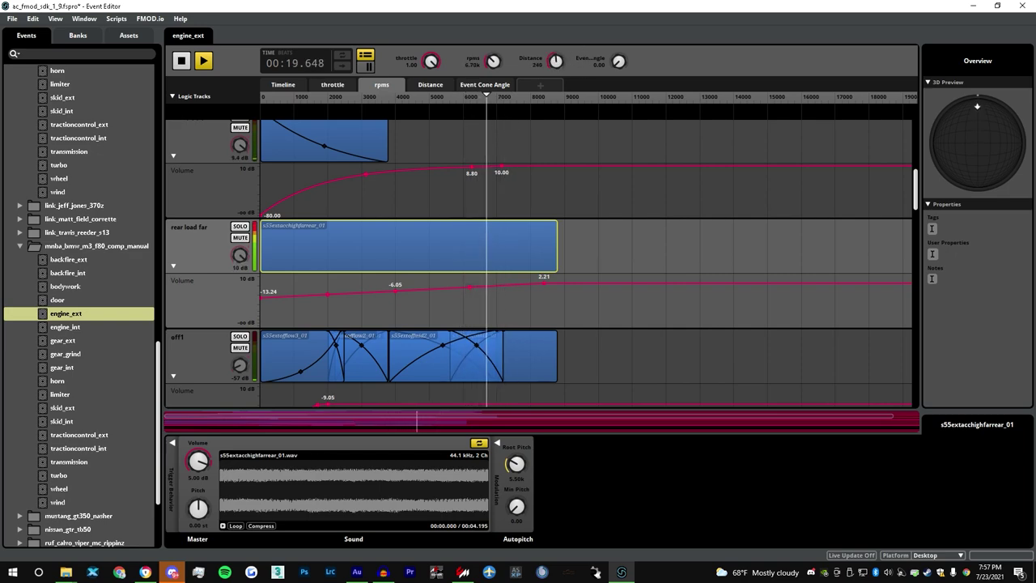
pyautogui.moveTo(485, 103); pyautogui.dragTo(427, 113)
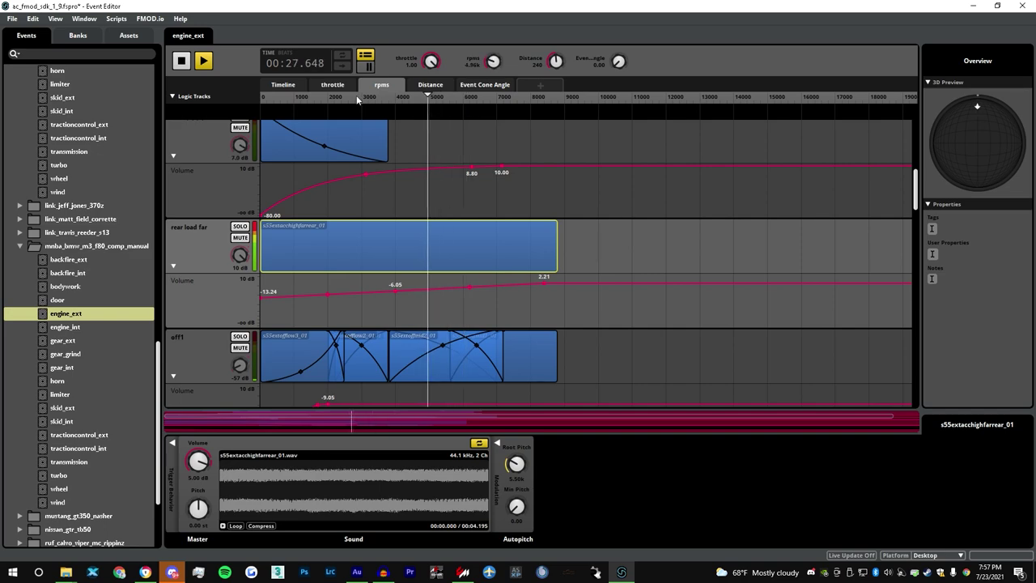
pyautogui.click(180, 61)
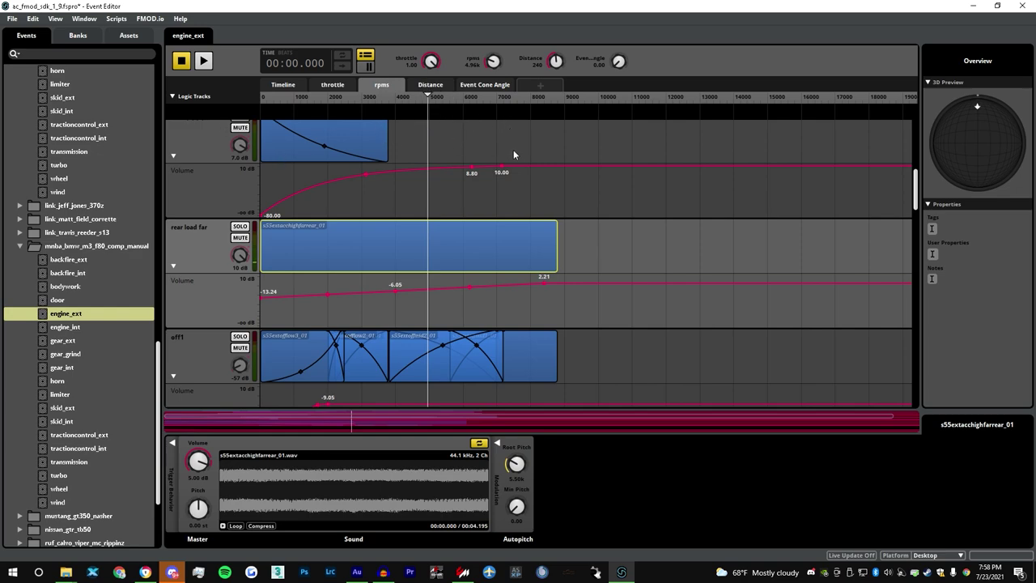
# - Duplicate the rear load far track directly below itself
pyautogui.click(195, 259)
pyautogui.rightClick(196, 259)
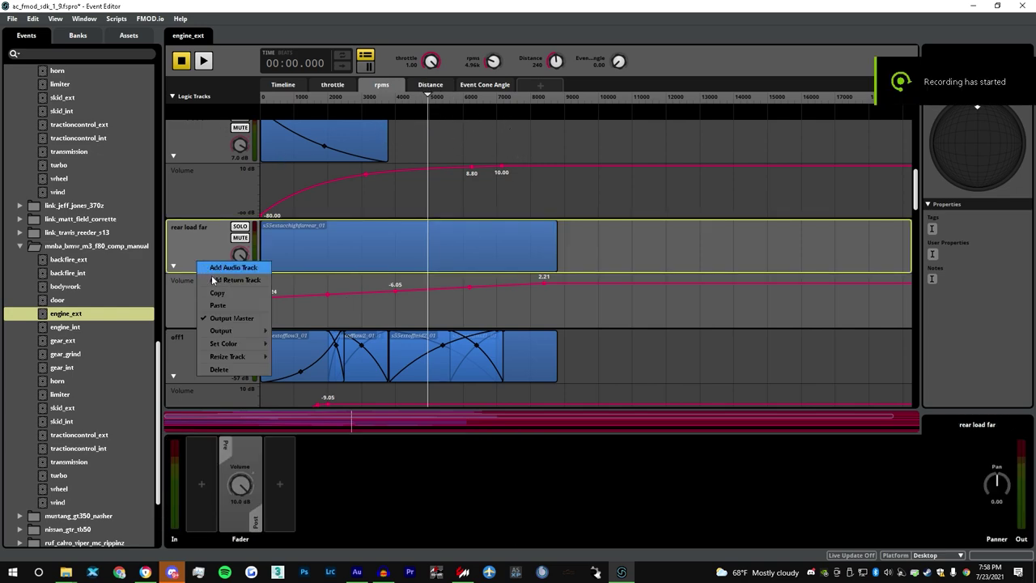
pyautogui.click(217, 291)
pyautogui.rightClick(208, 251)
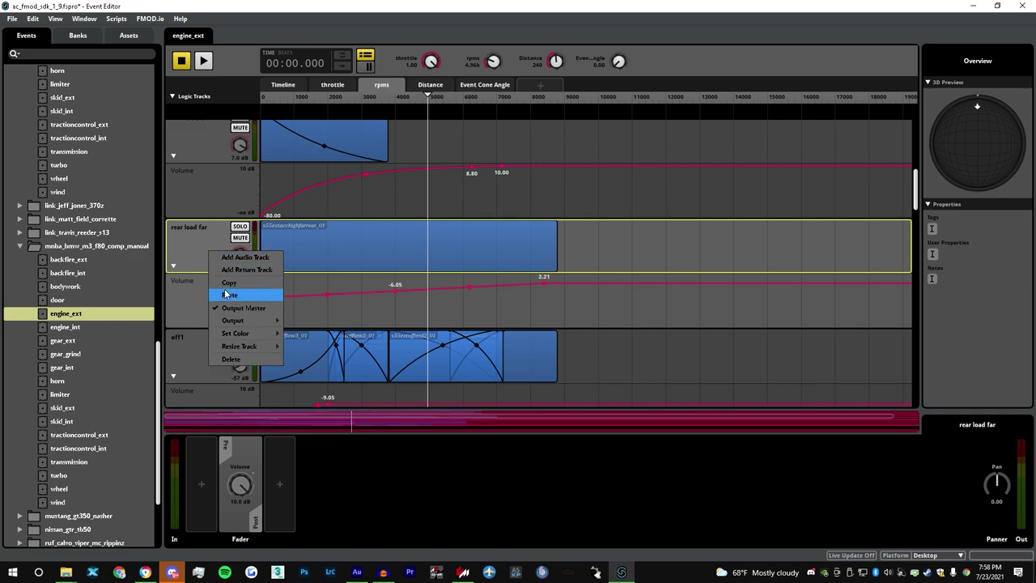
pyautogui.click(200, 235)
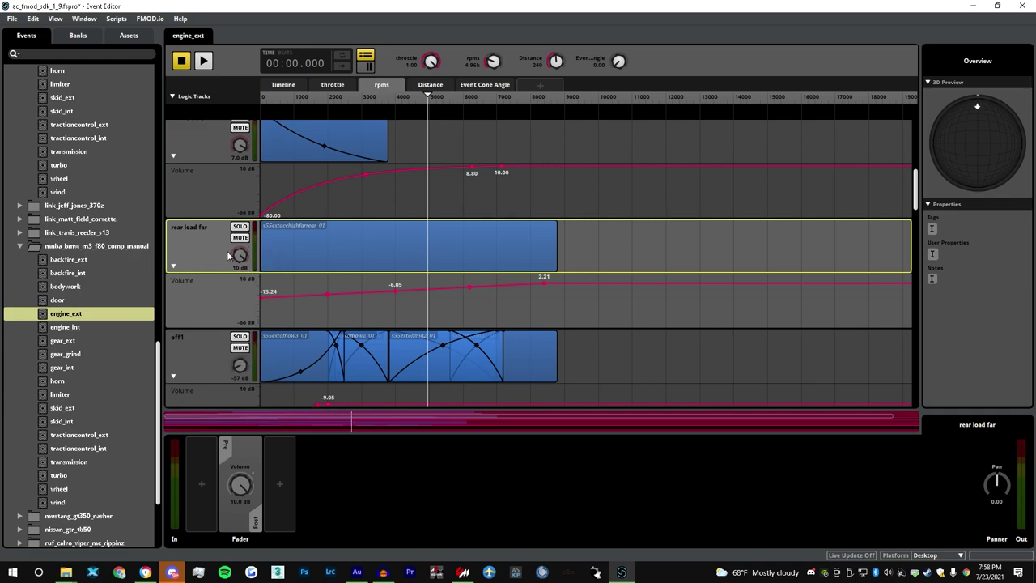
pyautogui.rightClick(187, 234)
pyautogui.click(211, 277)
pyautogui.rightClick(200, 252)
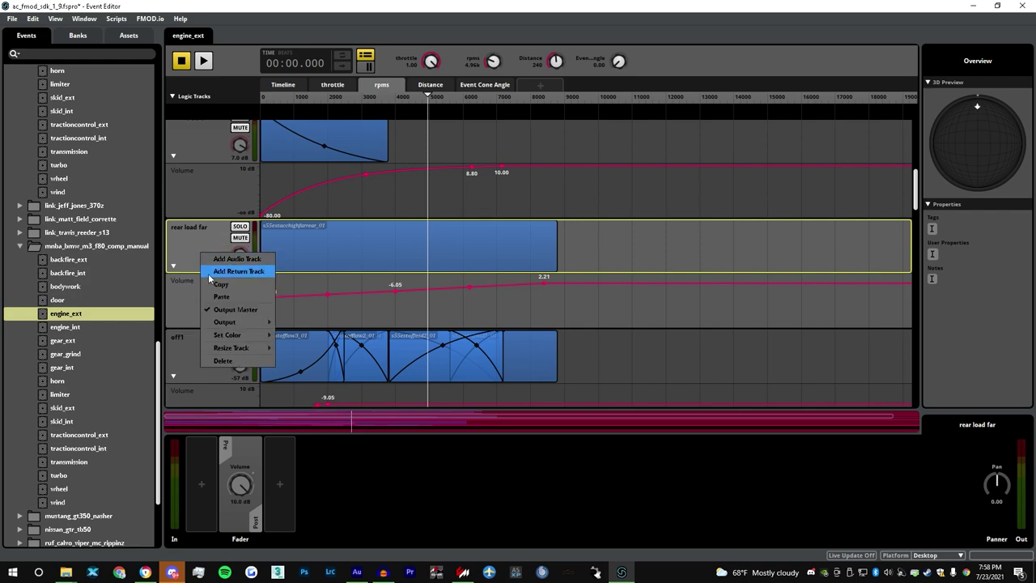
pyautogui.click(251, 294)
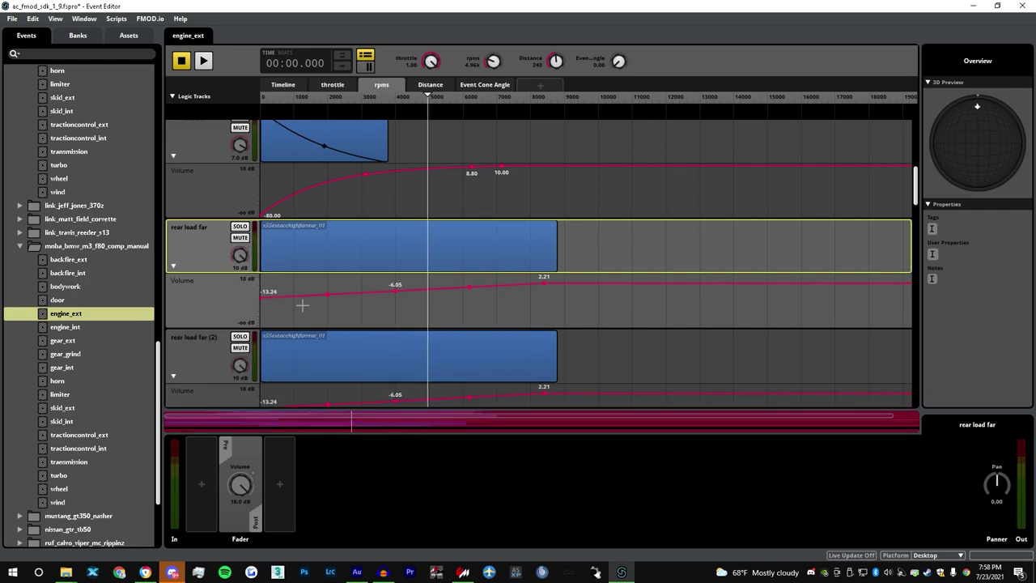
# - Delete the duplicate rear load far (2) track
pyautogui.scroll(-1, 275, 307)
pyautogui.scroll(-2, 249, 310)
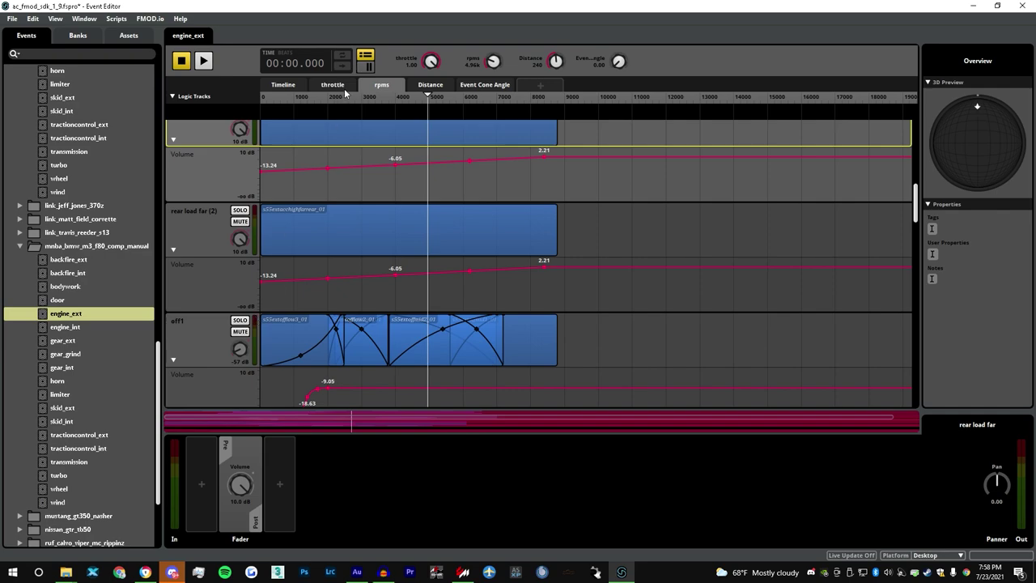
pyautogui.click(216, 230)
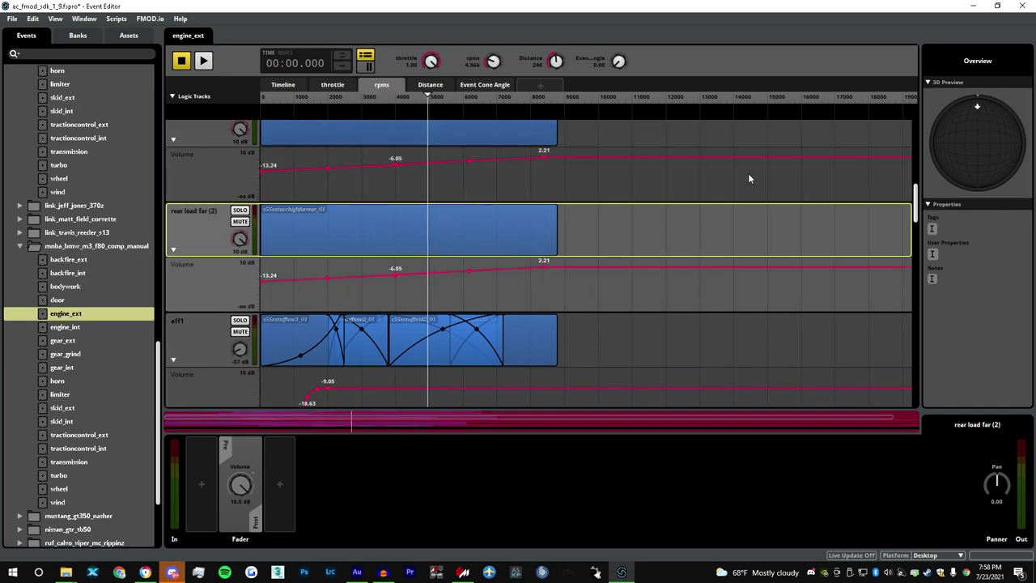
pyautogui.press('Delete')
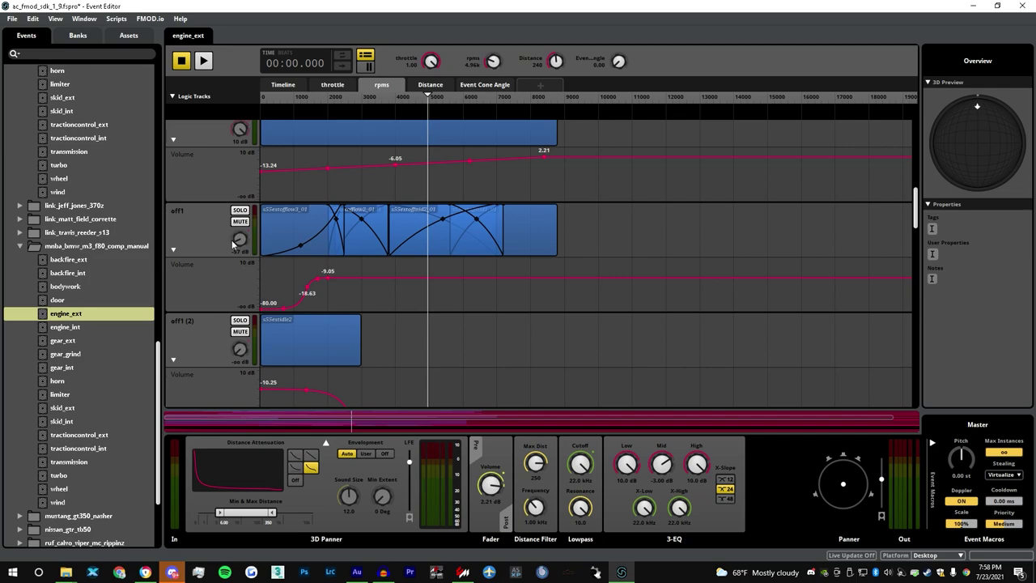
# - Copy the off1 track and paste it directly below the rear load far track
pyautogui.rightClick(235, 245)
pyautogui.click(208, 220)
pyautogui.scroll(2, 223, 217)
pyautogui.click(213, 209)
pyautogui.rightClick(212, 205)
pyautogui.click(241, 249)
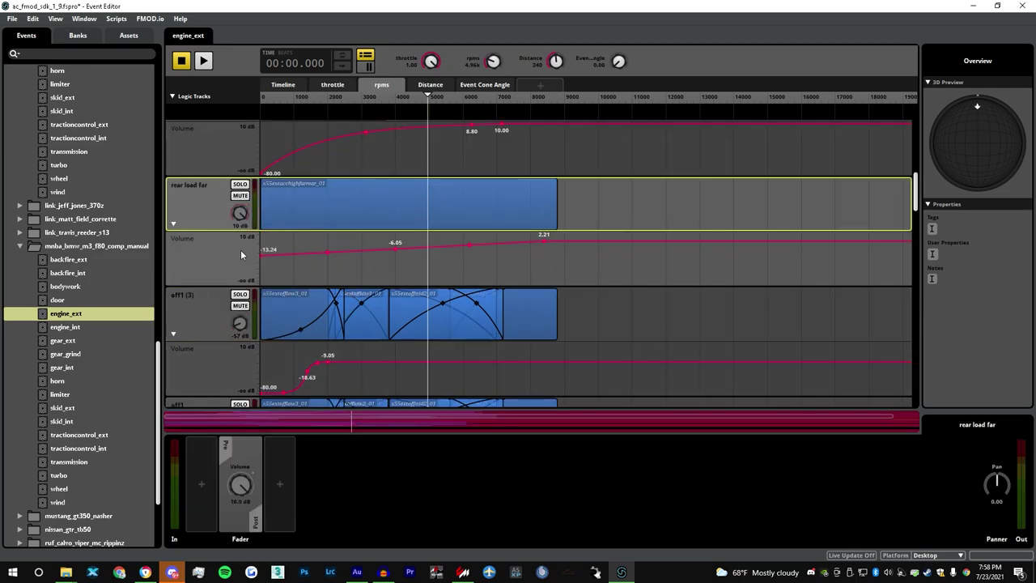
# - Rename the pasted off1 (3) track as "rear off far"
pyautogui.click(191, 289)
pyautogui.doubleClick(191, 290)
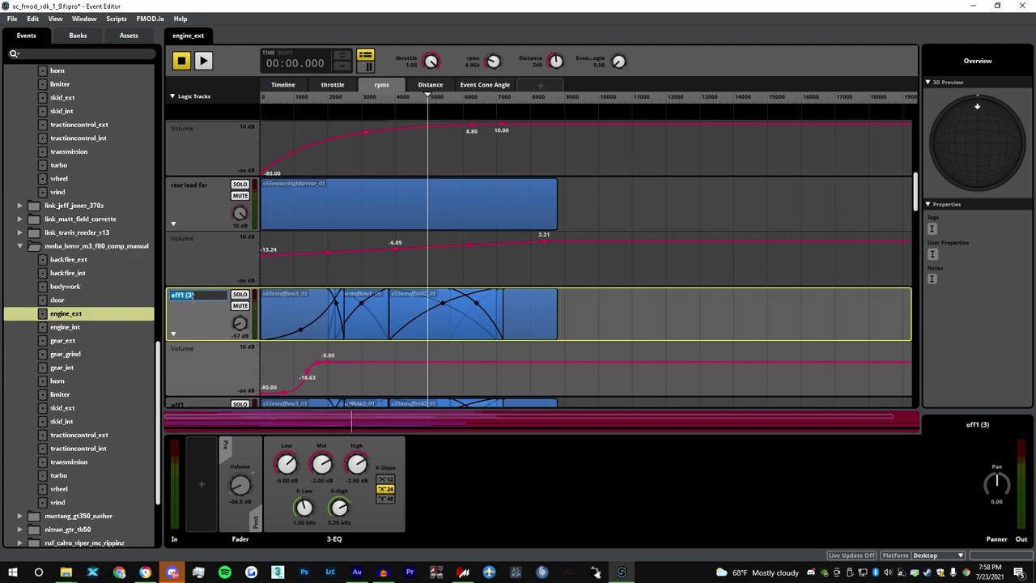
pyautogui.write('rear off far')
pyautogui.press('Return')
# - Switch to the Distance parameter and copy the rear load far track's volume curve
pyautogui.scroll(-1, 415, 330)
pyautogui.moveTo(587, 258); pyautogui.dragTo(637, 245)
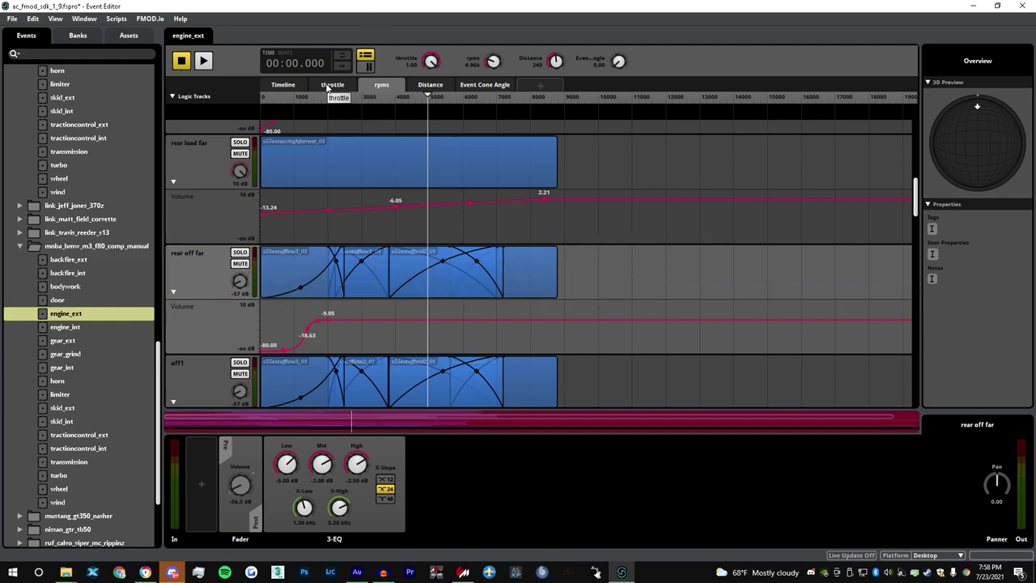
pyautogui.click(430, 85)
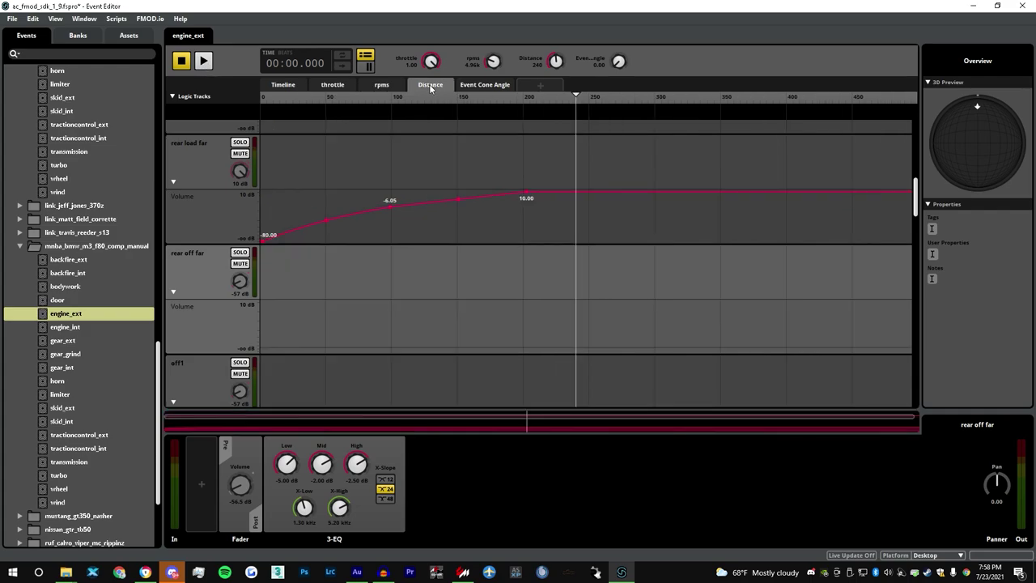
pyautogui.click(384, 85)
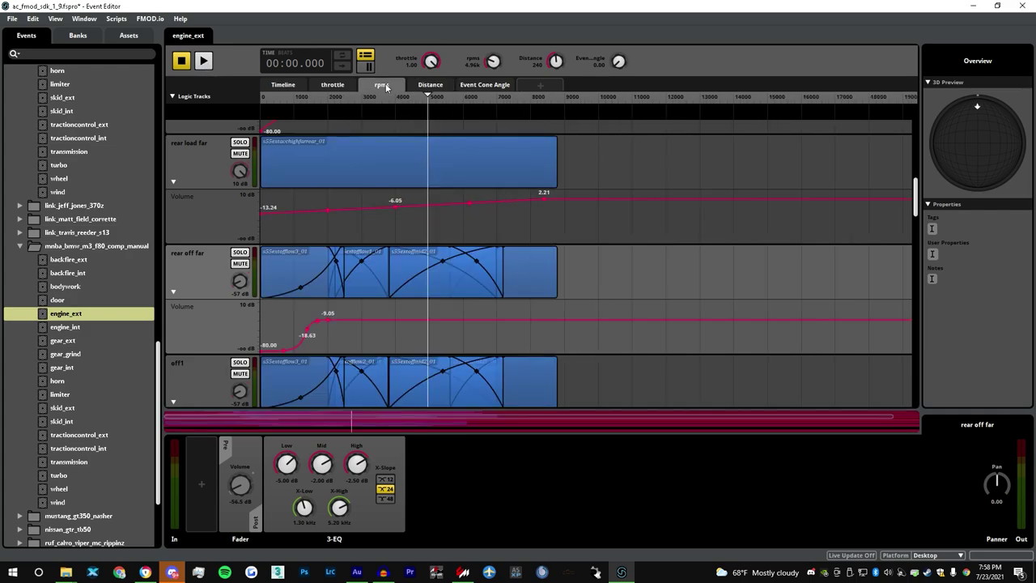
pyautogui.rightClick(469, 324)
pyautogui.click(477, 336)
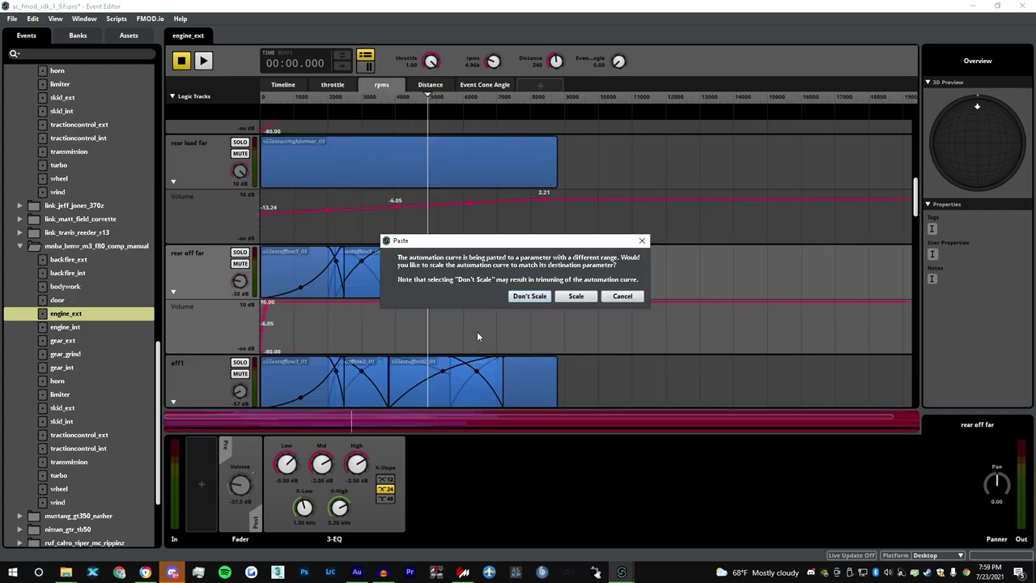
pyautogui.click(636, 295)
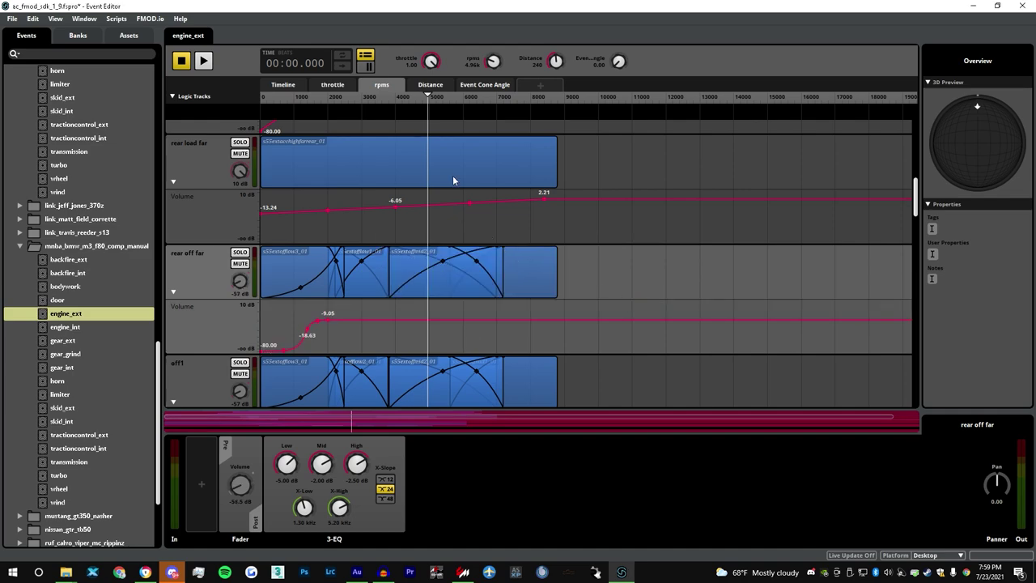
# - Paste the copied volume curve onto the rear off far track's volume automation over the Distance parameter
pyautogui.click(430, 86)
pyautogui.rightClick(408, 312)
pyautogui.click(437, 326)
# - Check the rear off far throttle curve and audition the event at throttle 0.00 with rpms at 6.60k
pyautogui.click(333, 85)
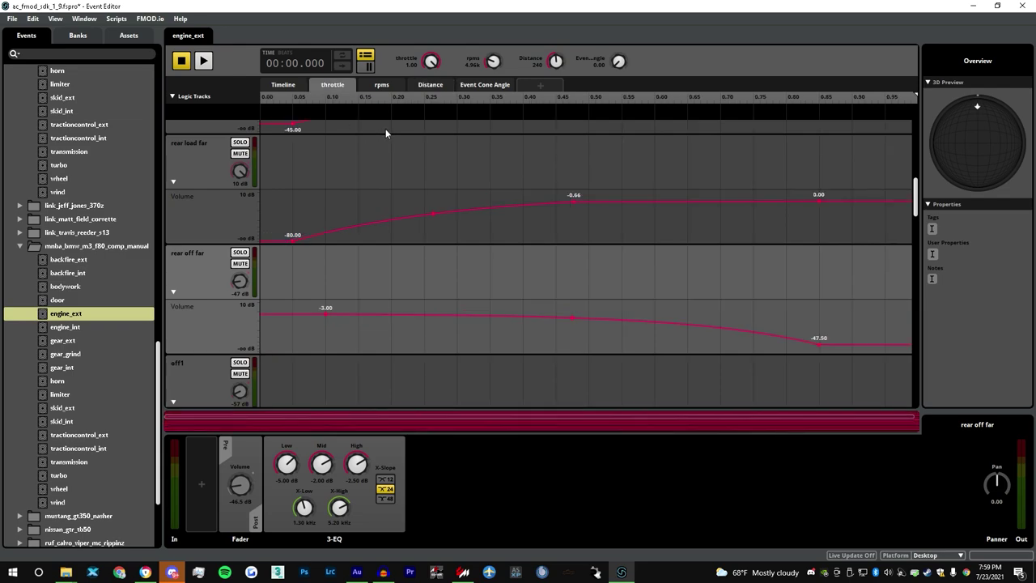
pyautogui.click(381, 85)
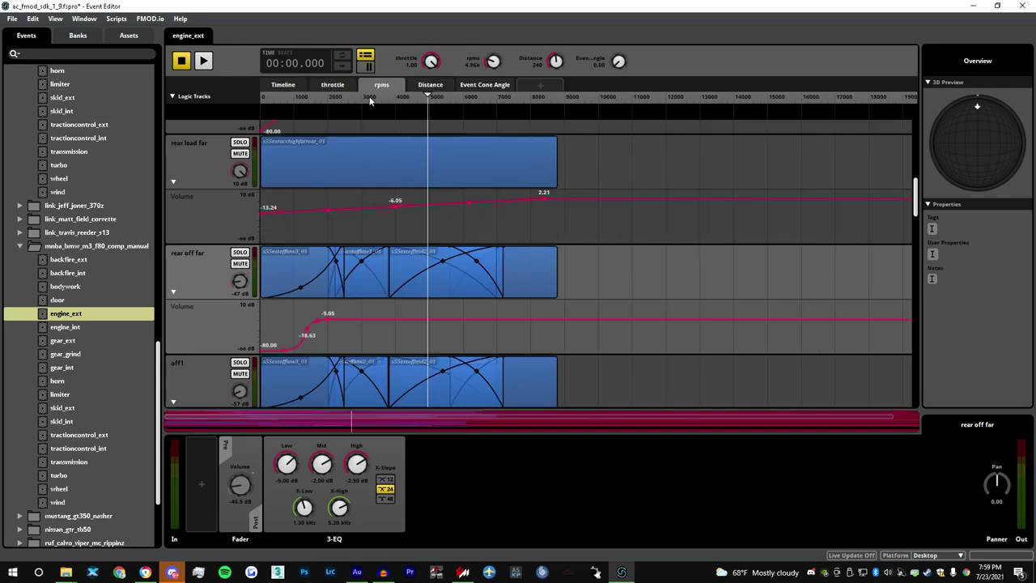
pyautogui.click(207, 64)
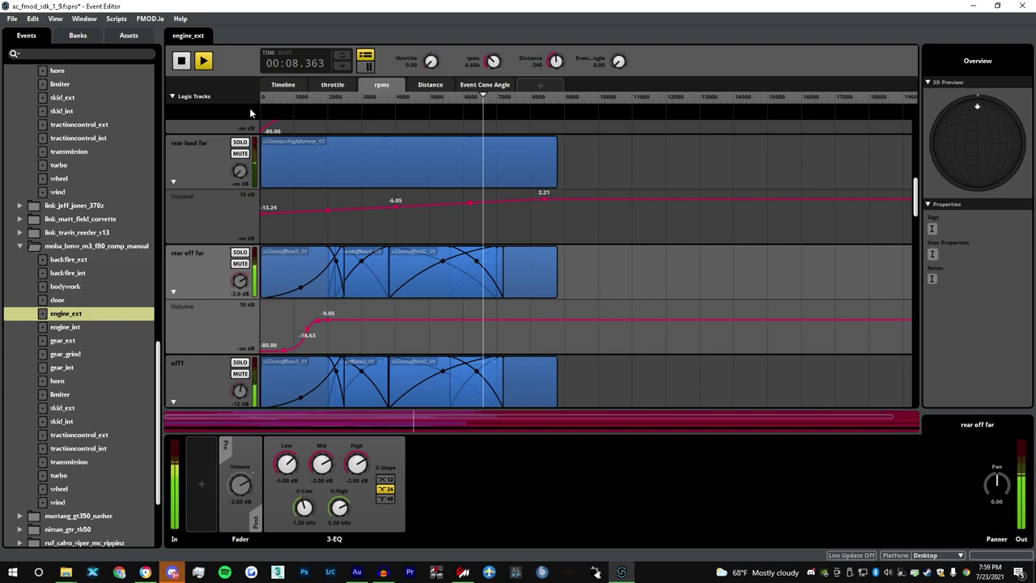
pyautogui.click(180, 61)
# - Raise the rear off far rpms volume point at about 2000 rpm to 5.21 dB and start playback
pyautogui.scroll(-1, 204, 302)
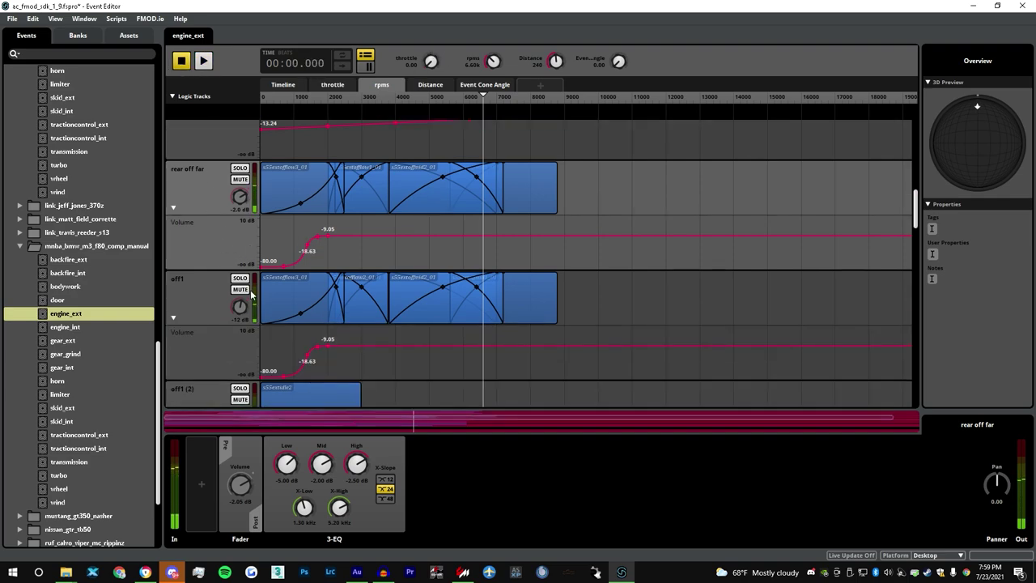
pyautogui.scroll(1, 222, 228)
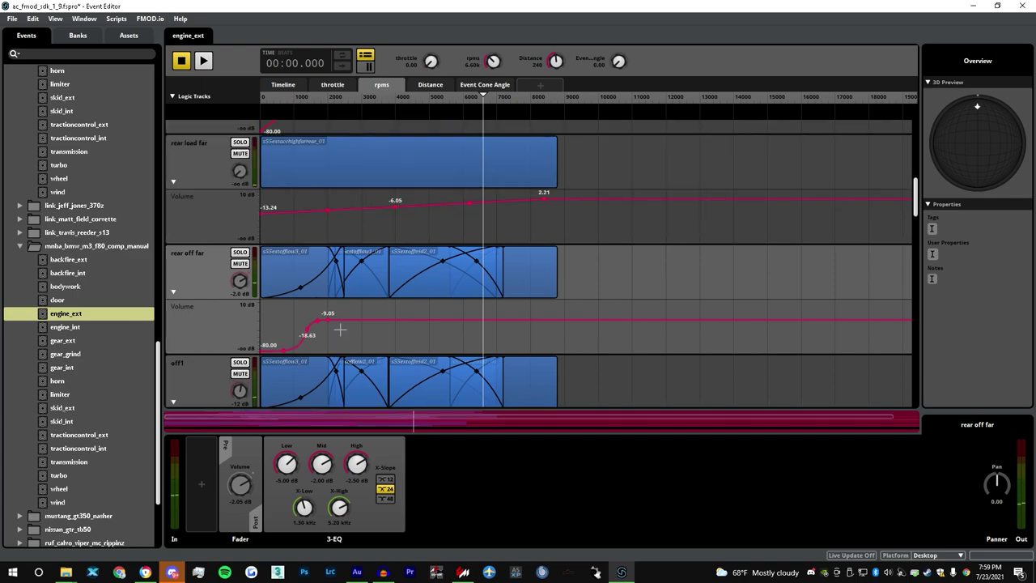
pyautogui.moveTo(328, 320); pyautogui.dragTo(327, 307)
pyautogui.click(203, 60)
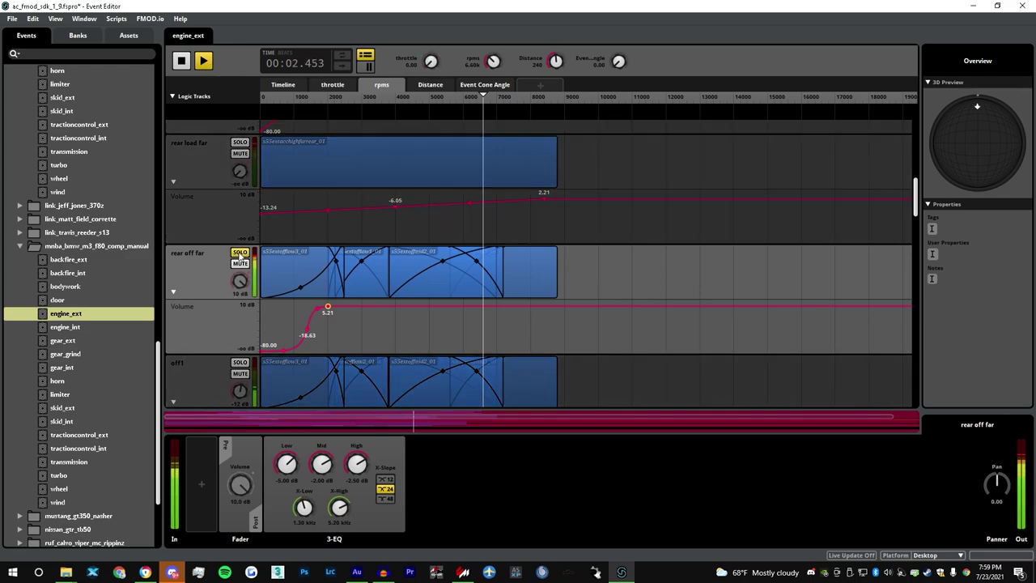
# - Add an FMOD Lowpass effect to the rear off far track and set its cutoff to 1.00 kHz
pyautogui.click(204, 259)
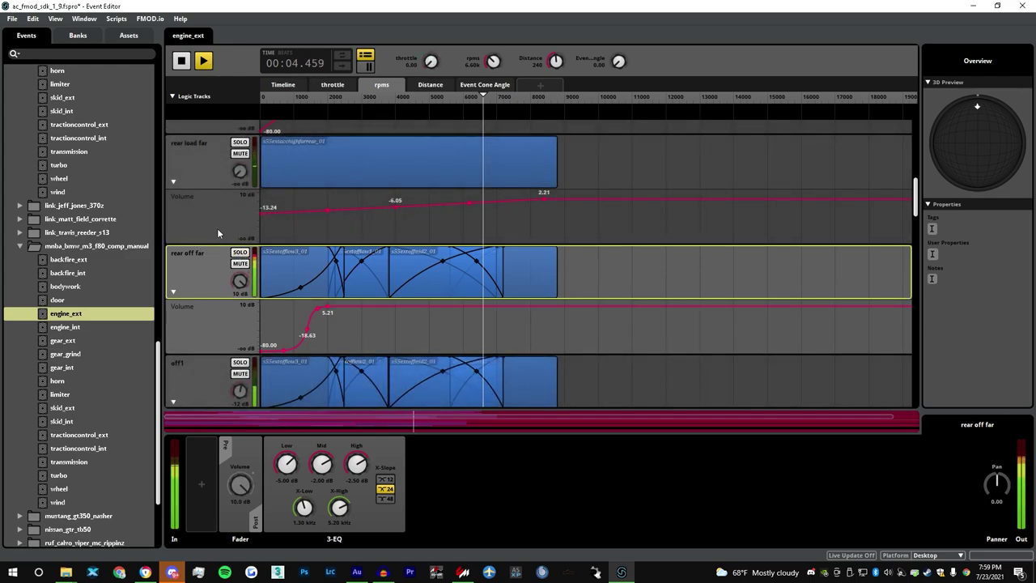
pyautogui.rightClick(463, 487)
pyautogui.moveTo(522, 496)
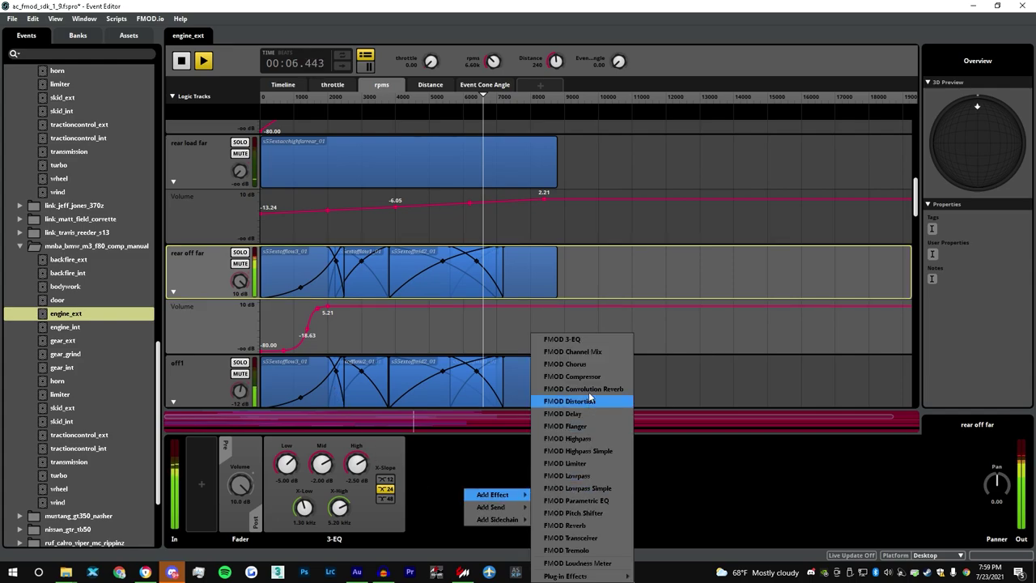
pyautogui.click(599, 478)
pyautogui.moveTo(428, 463)
pyautogui.mouseDown()
pyautogui.moveTo(428, 475)
pyautogui.moveTo(427, 460)
pyautogui.mouseUp()
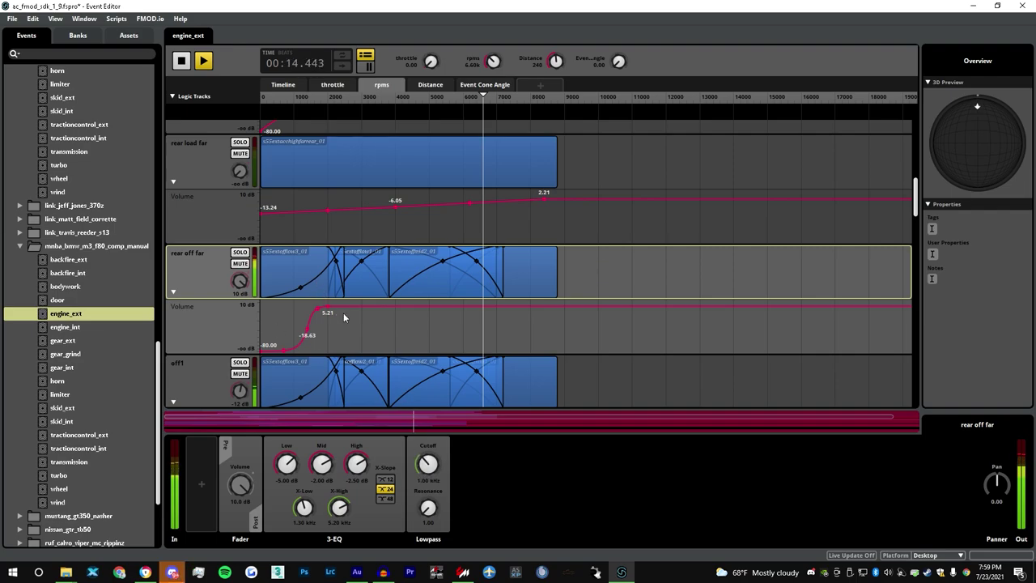
# - Raise the rear off far volume point at about 2000 rpm to 10 dB and add a 5.00 dB Gain effect while sweeping rpms down to 957
pyautogui.moveTo(328, 311); pyautogui.dragTo(328, 301)
pyautogui.moveTo(588, 98); pyautogui.dragTo(509, 97)
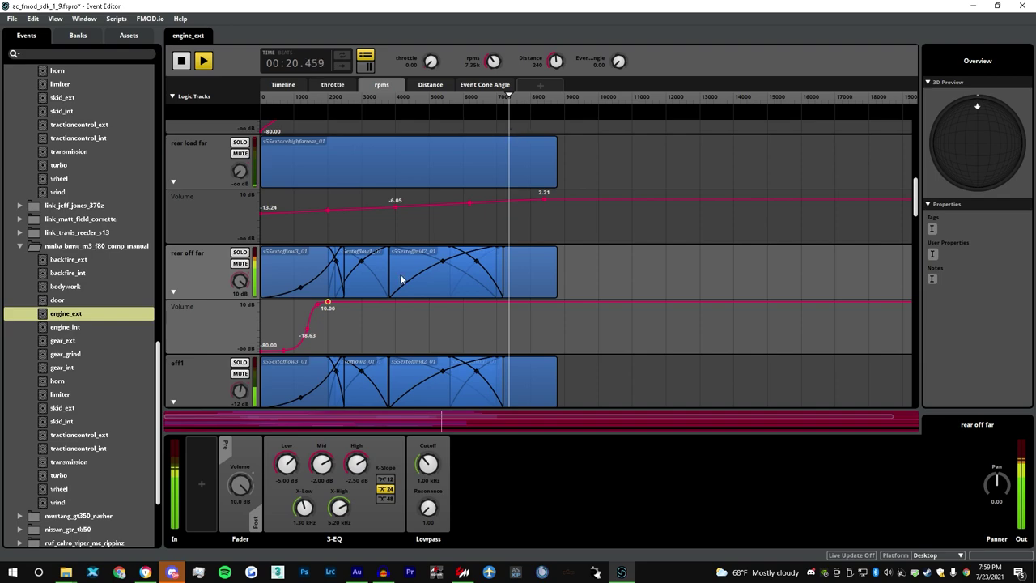
pyautogui.moveTo(463, 98); pyautogui.dragTo(314, 99)
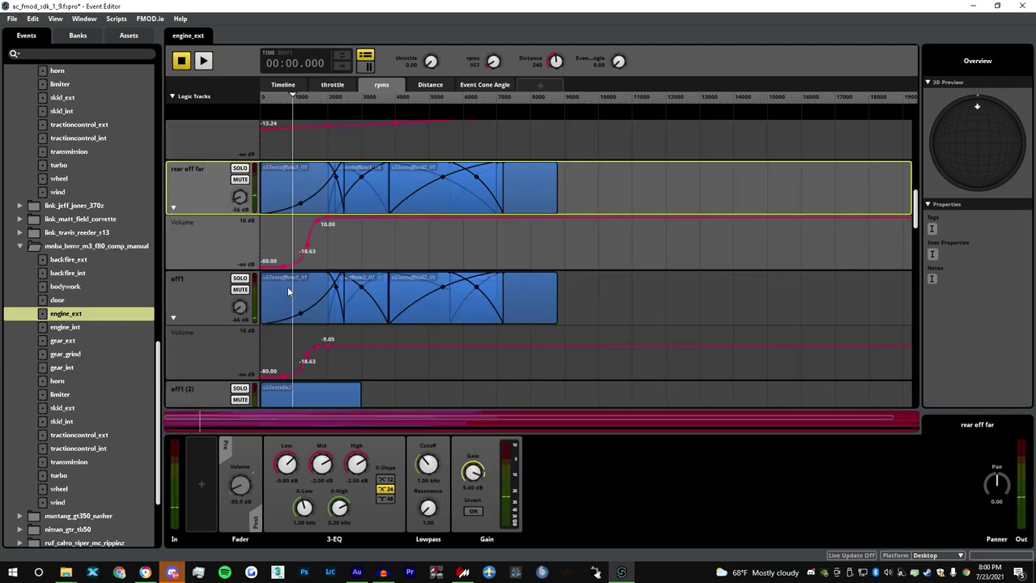
# - Copy the off1 (2) track and paste it directly below the rear off far track
pyautogui.scroll(-3, 287, 286)
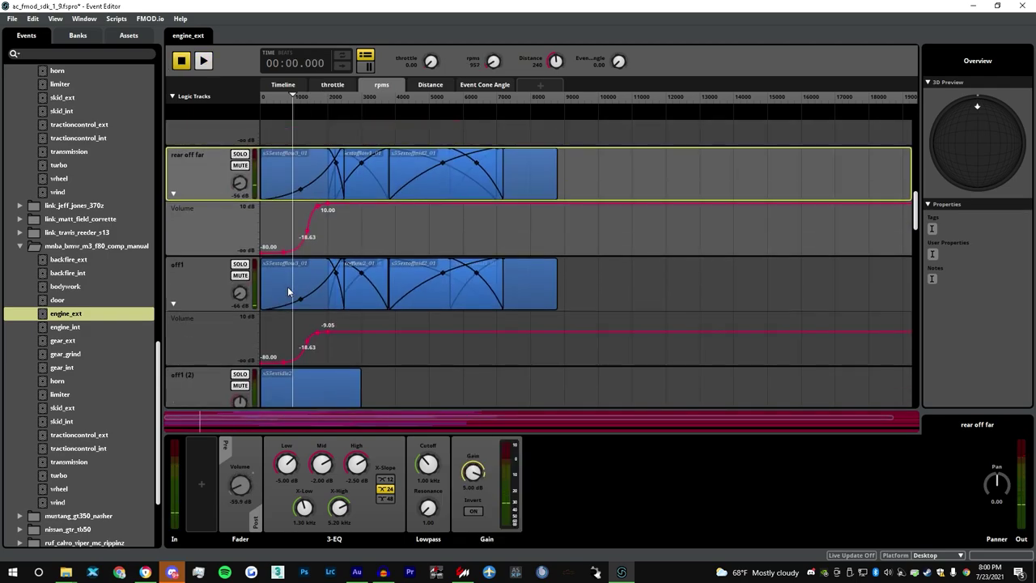
pyautogui.scroll(1, 287, 291)
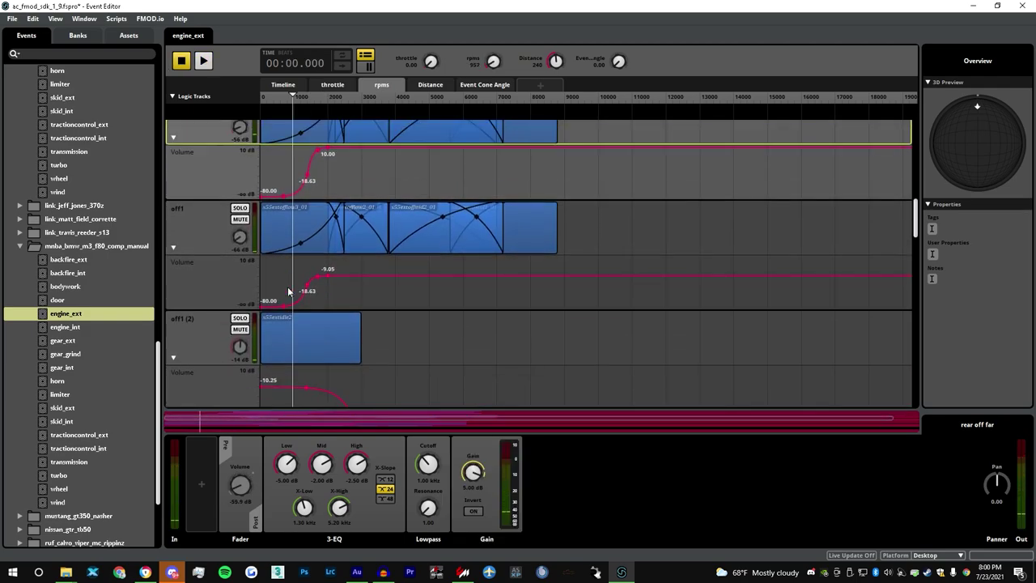
pyautogui.rightClick(212, 328)
pyautogui.click(237, 361)
pyautogui.scroll(-3, 221, 200)
pyautogui.scroll(6, 216, 214)
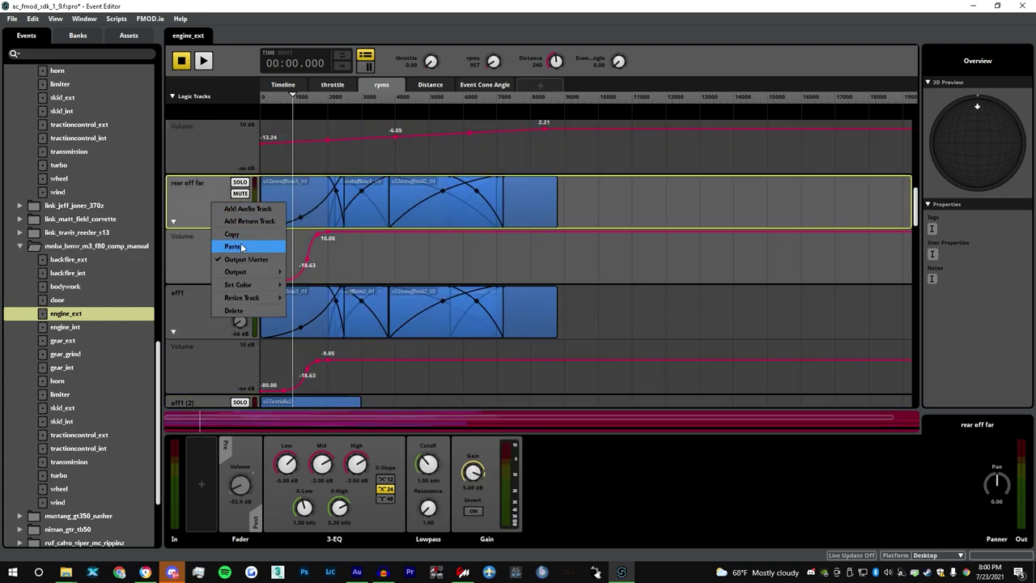
pyautogui.click(232, 246)
# - Rename the pasted idle track below rear off far to "rear off idle"
pyautogui.doubleClick(197, 294)
pyautogui.press('BackSpace')
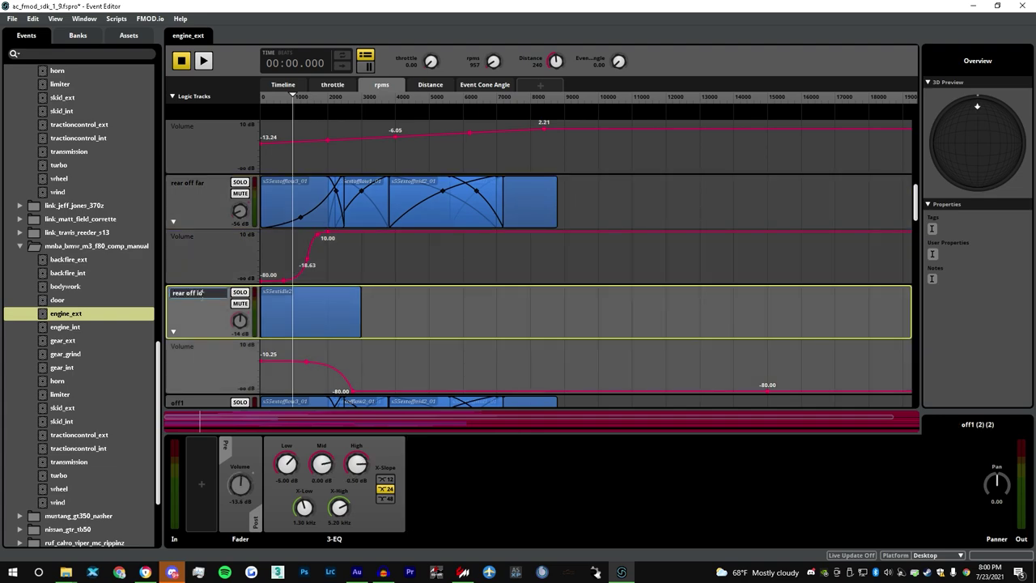
pyautogui.write('rear off idle')
pyautogui.press('Return')
pyautogui.scroll(-1, 388, 278)
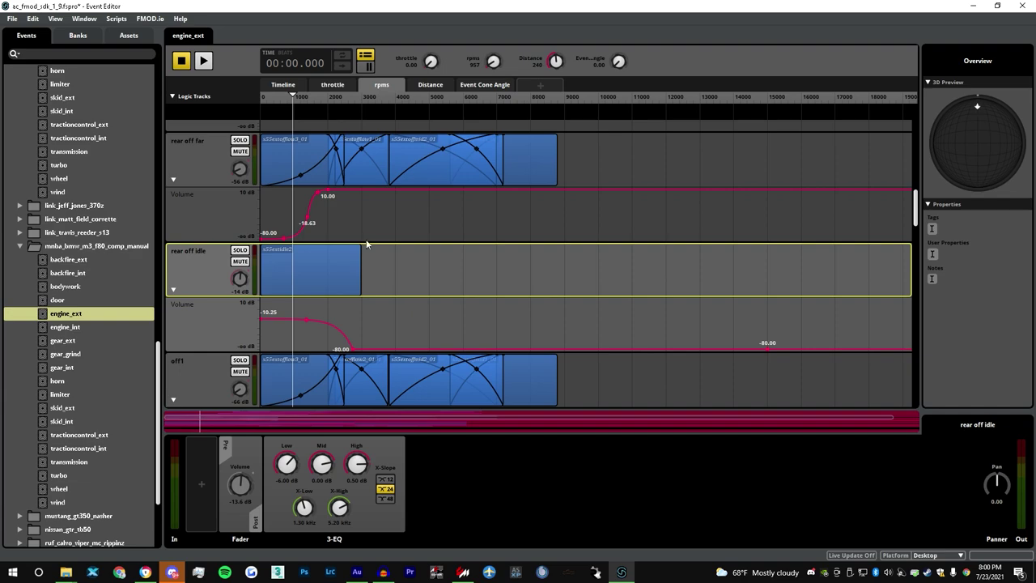
# - Raise the rear off idle volume point at 0 rpm to 10 dB during playback, with rpms set to 1.08k
pyautogui.press('space')
pyautogui.moveTo(293, 96)
pyautogui.mouseDown()
pyautogui.moveTo(353, 97)
pyautogui.moveTo(294, 99)
pyautogui.mouseUp()
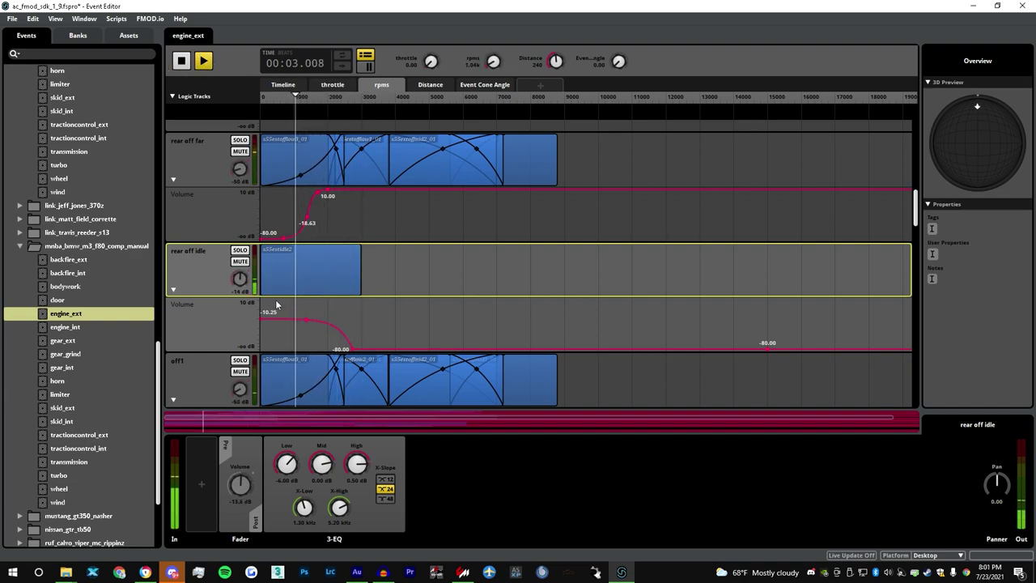
pyautogui.moveTo(283, 325); pyautogui.dragTo(249, 278)
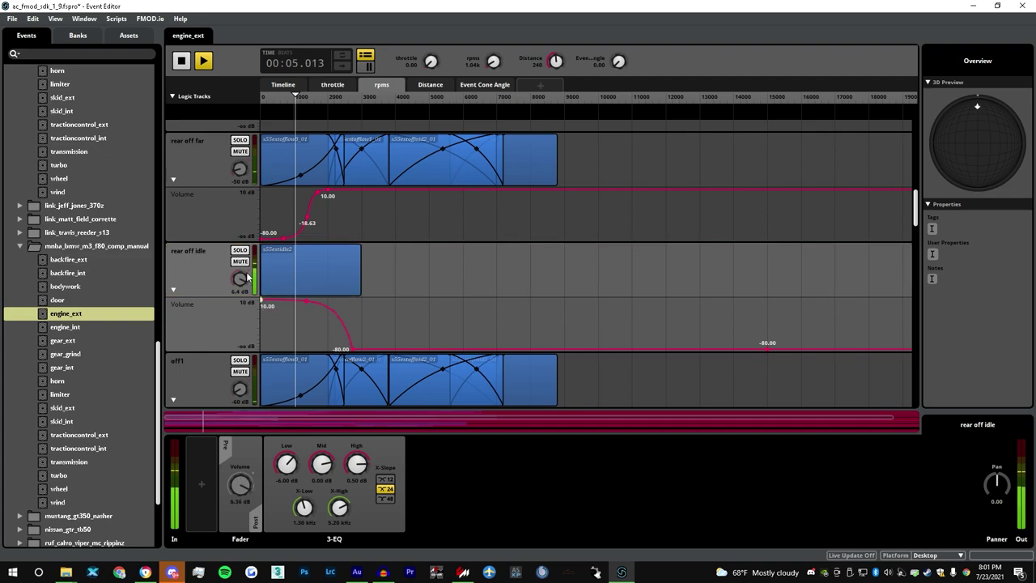
pyautogui.moveTo(296, 97)
pyautogui.mouseDown()
pyautogui.moveTo(358, 103)
pyautogui.moveTo(297, 99)
pyautogui.mouseUp()
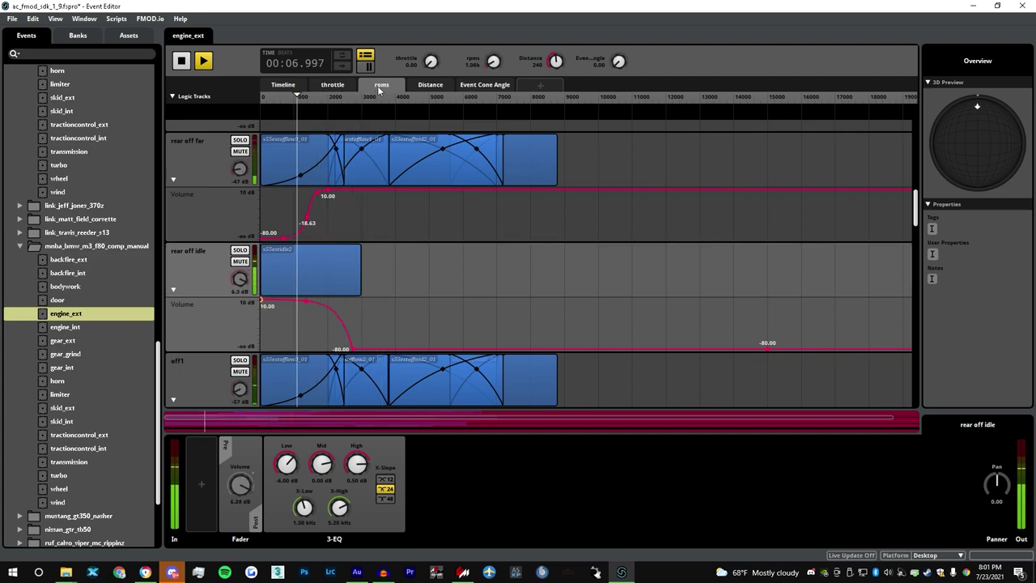
# - Copy the rear off far track's distance volume curve and paste it onto the rear off idle track
pyautogui.click(429, 87)
pyautogui.rightClick(455, 220)
pyautogui.click(466, 225)
pyautogui.rightClick(432, 345)
pyautogui.click(457, 336)
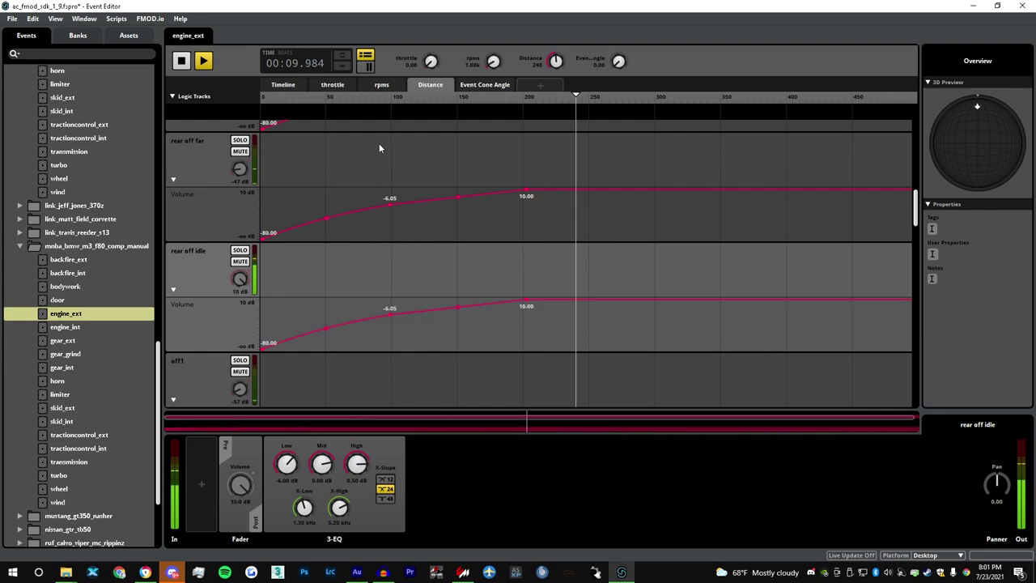
# - Replay the event in the rpms view, select the rear off idle sound and audition it at a distance of 30
pyautogui.click(377, 85)
pyautogui.click(203, 61)
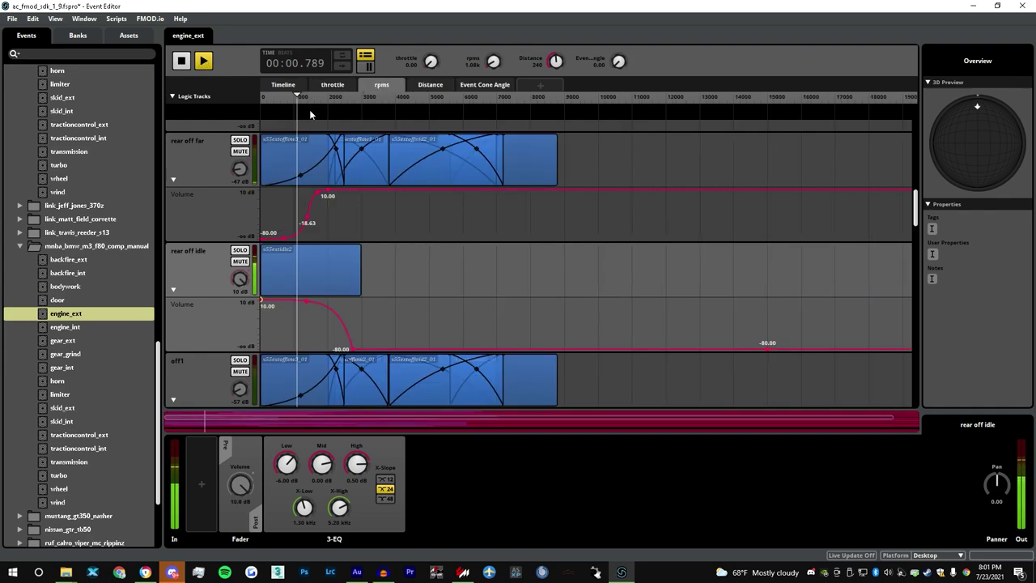
pyautogui.click(321, 280)
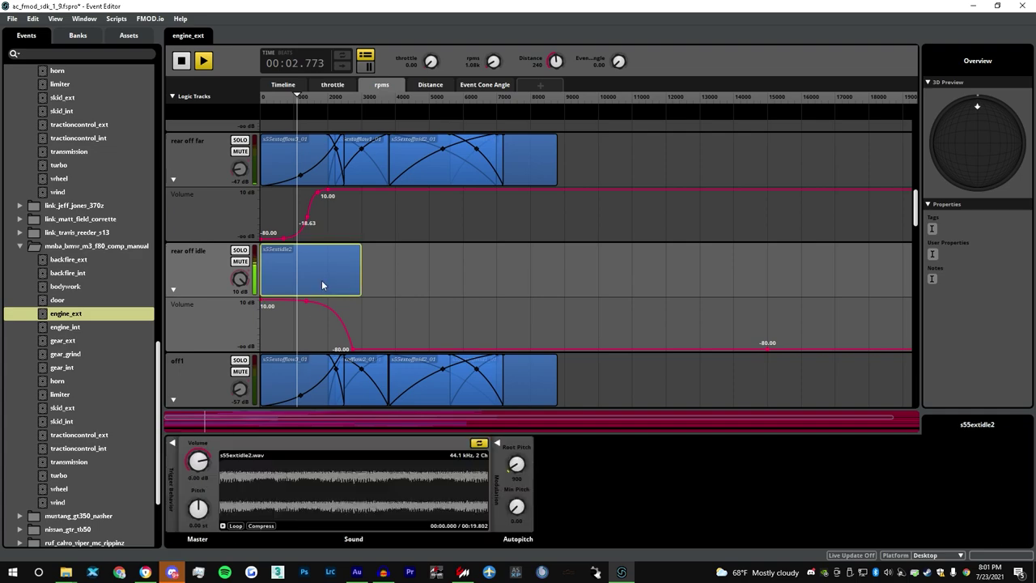
pyautogui.moveTo(977, 108); pyautogui.dragTo(976, 134)
# - Add a Lowpass effect to the rear off idle track and set its cutoff to 1.40 kHz
pyautogui.click(207, 272)
pyautogui.rightClick(431, 482)
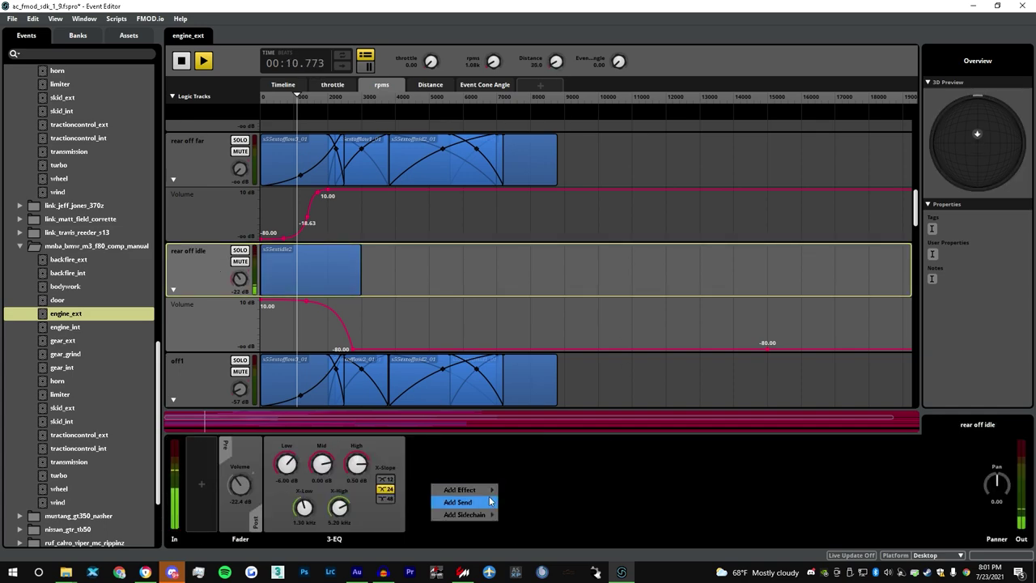
pyautogui.moveTo(485, 489)
pyautogui.click(566, 470)
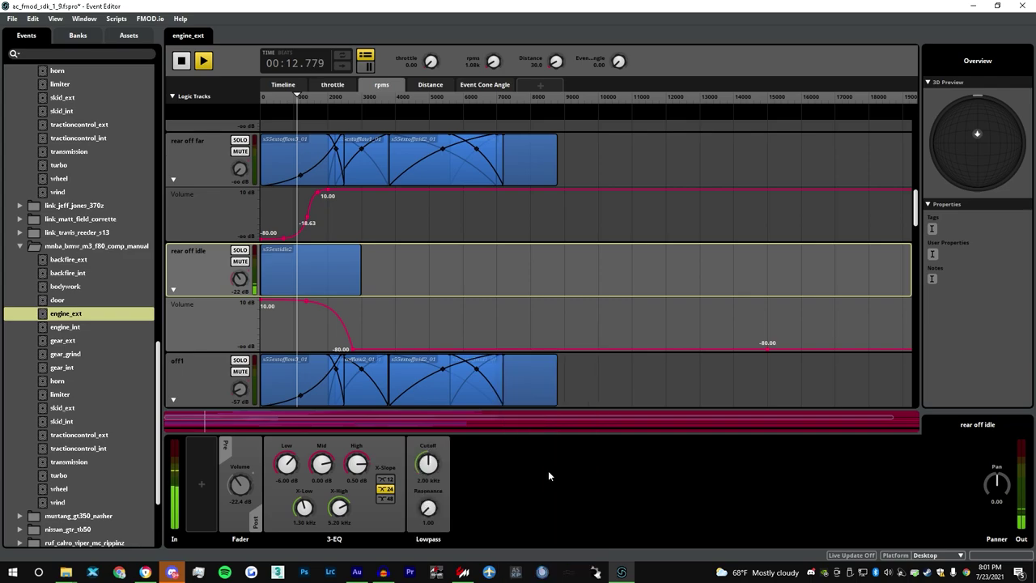
pyautogui.moveTo(431, 474); pyautogui.dragTo(431, 449)
# - Audition the off-throttle sound at a distance of 155 while sweeping rpms to 2.82k
pyautogui.moveTo(555, 60)
pyautogui.mouseDown()
pyautogui.moveTo(555, 44)
pyautogui.moveTo(555, 65)
pyautogui.mouseUp()
pyautogui.moveTo(431, 62)
pyautogui.mouseDown()
pyautogui.moveTo(430, 36)
pyautogui.moveTo(430, 62)
pyautogui.mouseUp()
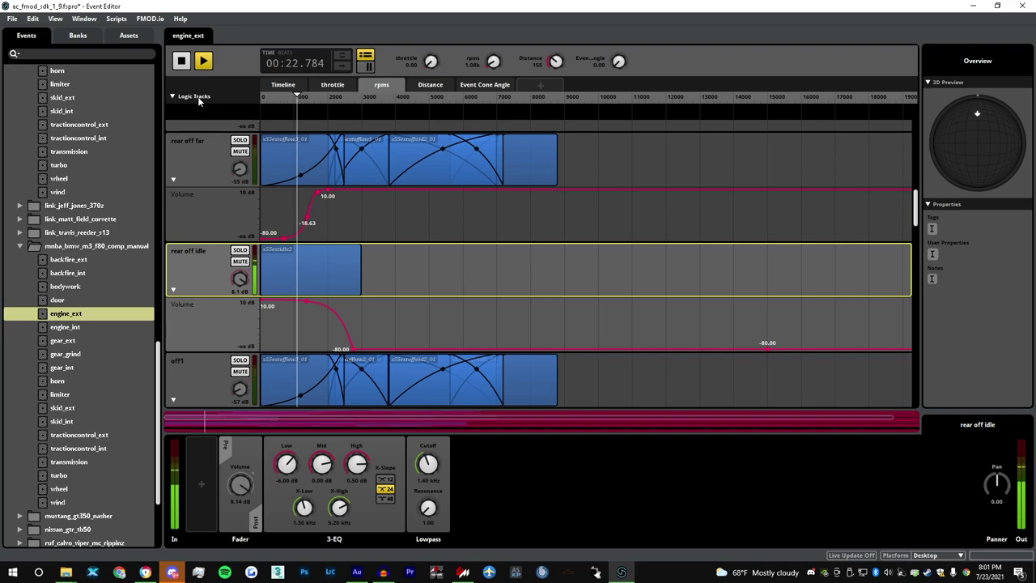
pyautogui.moveTo(420, 102); pyautogui.dragTo(356, 99)
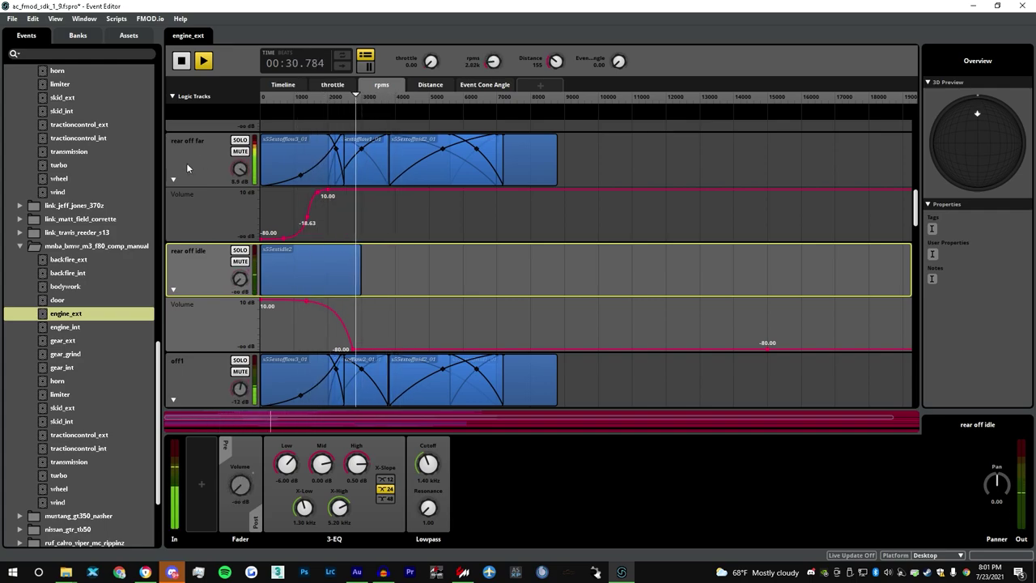
# - Set the rear off far 3-EQ to -1.00 dB High, -1.00 dB Mid and -7.50 dB Low
pyautogui.click(187, 166)
pyautogui.moveTo(361, 468); pyautogui.dragTo(361, 493)
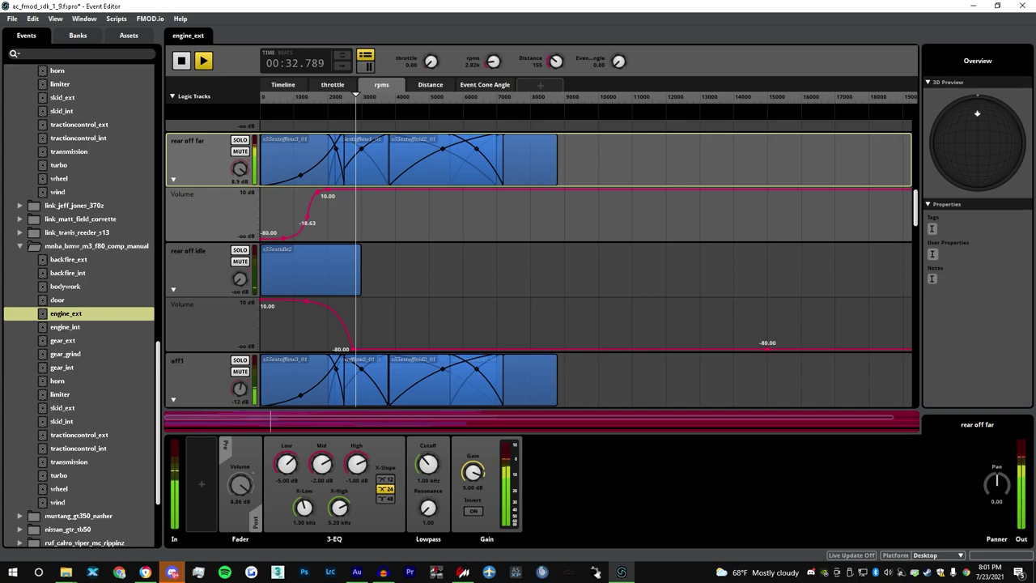
pyautogui.moveTo(318, 467); pyautogui.dragTo(286, 469)
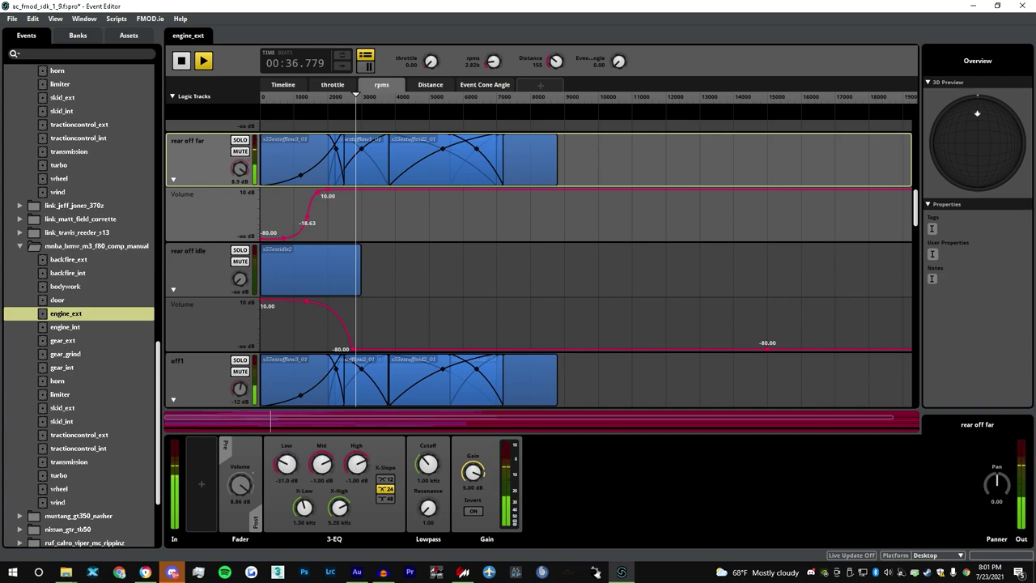
# - Set the rear off far 3-EQ Low gain to 0.00 dB while sweeping rpms up and back to about 1000, and stop playback
pyautogui.moveTo(473, 96); pyautogui.dragTo(425, 100)
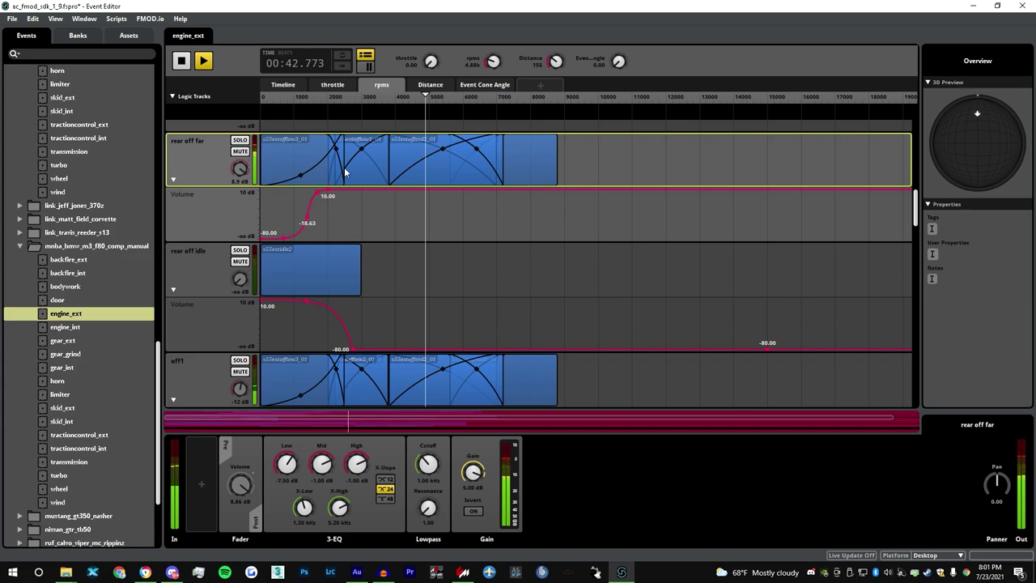
pyautogui.scroll(1, 344, 170)
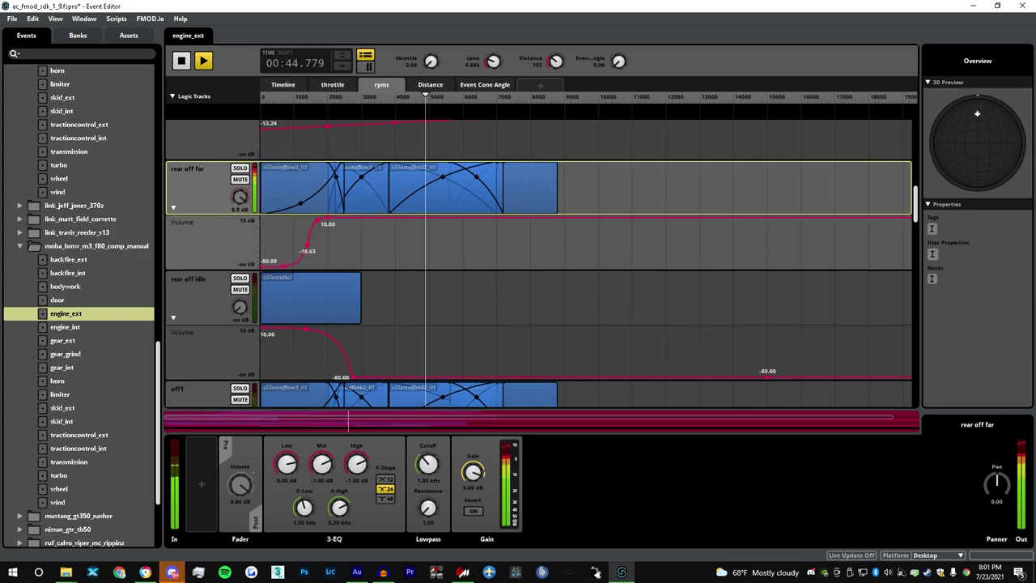
pyautogui.moveTo(312, 476)
pyautogui.mouseDown()
pyautogui.moveTo(311, 461)
pyautogui.moveTo(312, 486)
pyautogui.mouseUp()
pyautogui.moveTo(498, 100); pyautogui.dragTo(297, 101)
pyautogui.click(180, 61)
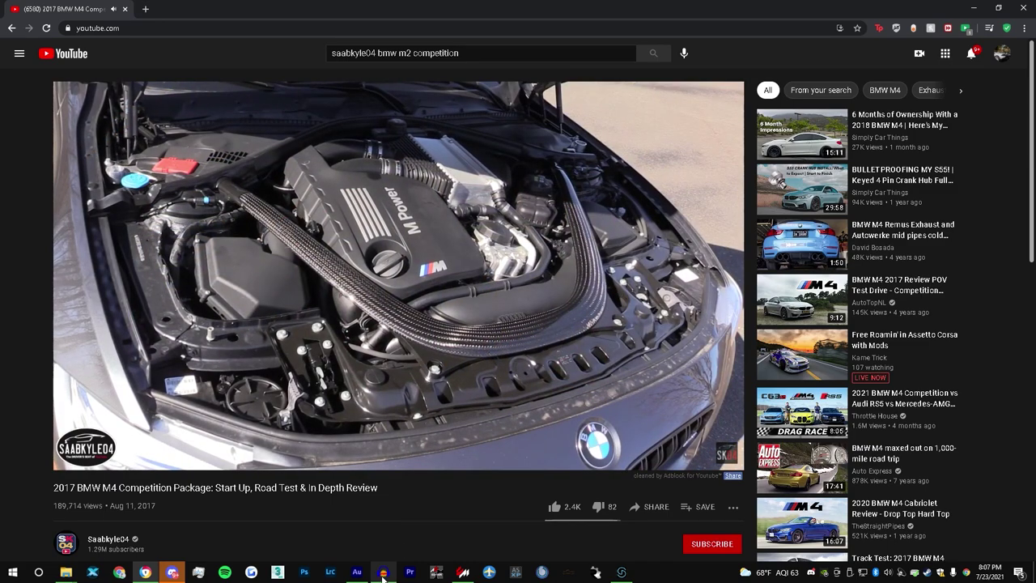
# - Pause the BMW M4 video, switch to Audacity, stop the recording and fit the whole take in view
pyautogui.moveTo(383, 571)
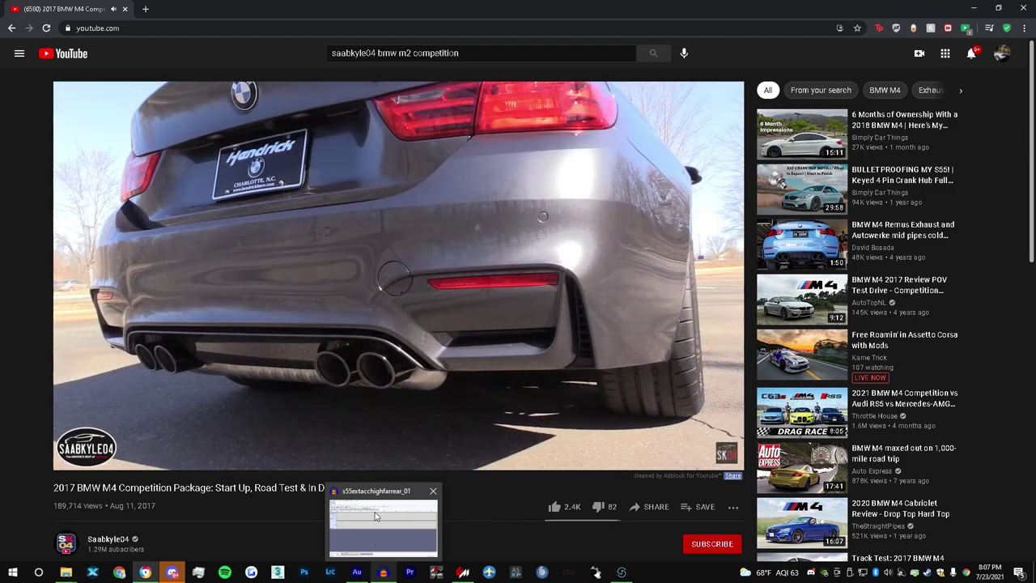
pyautogui.press('space')
pyautogui.click(392, 540)
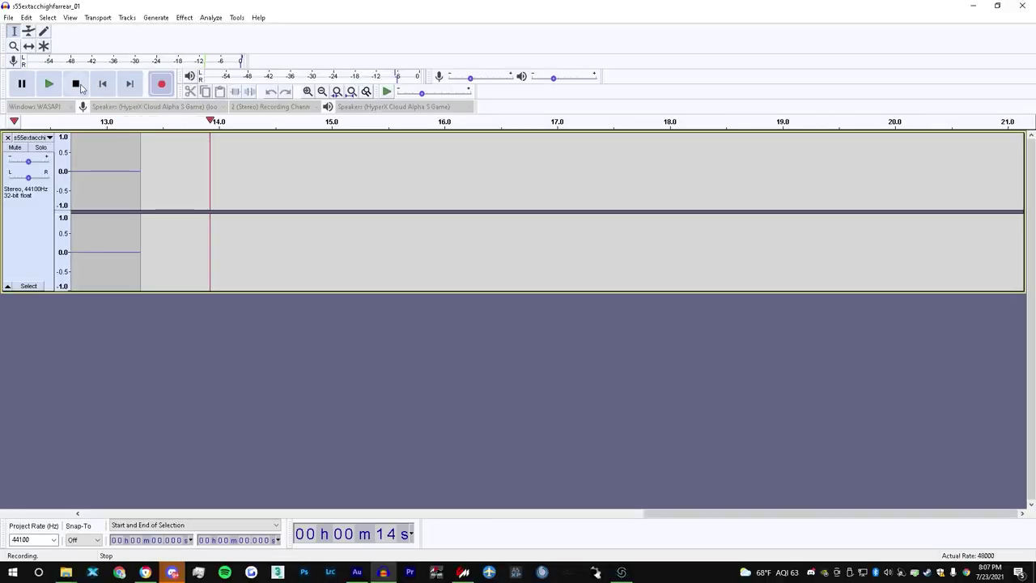
pyautogui.press('space')
pyautogui.hotkey('ctrl', 'f')
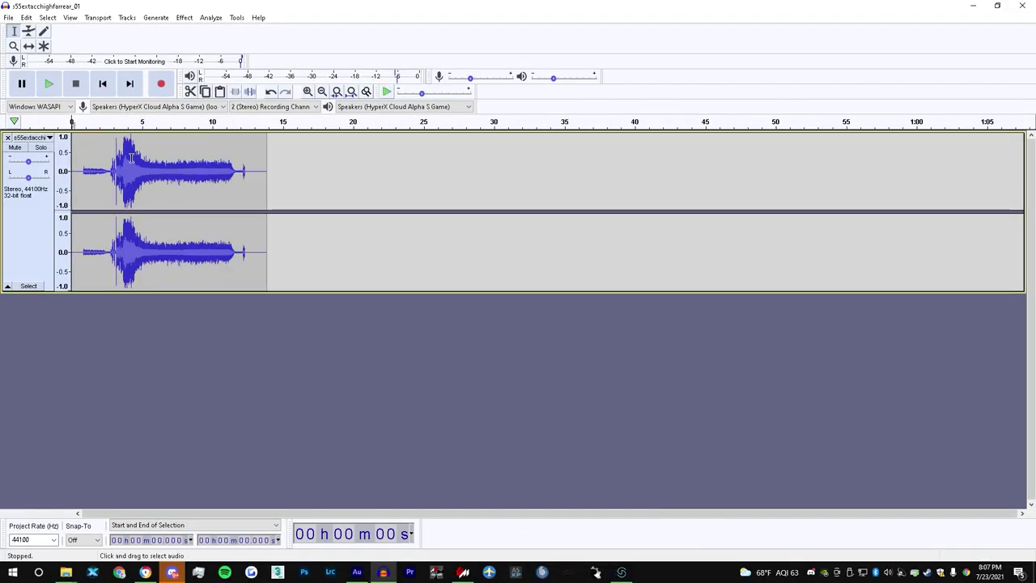
# - Delete about the first 4 s of the recording, up to the loud peak, and play back the rest
pyautogui.moveTo(137, 153); pyautogui.dragTo(9, 159)
pyautogui.press('Delete')
pyautogui.click(49, 84)
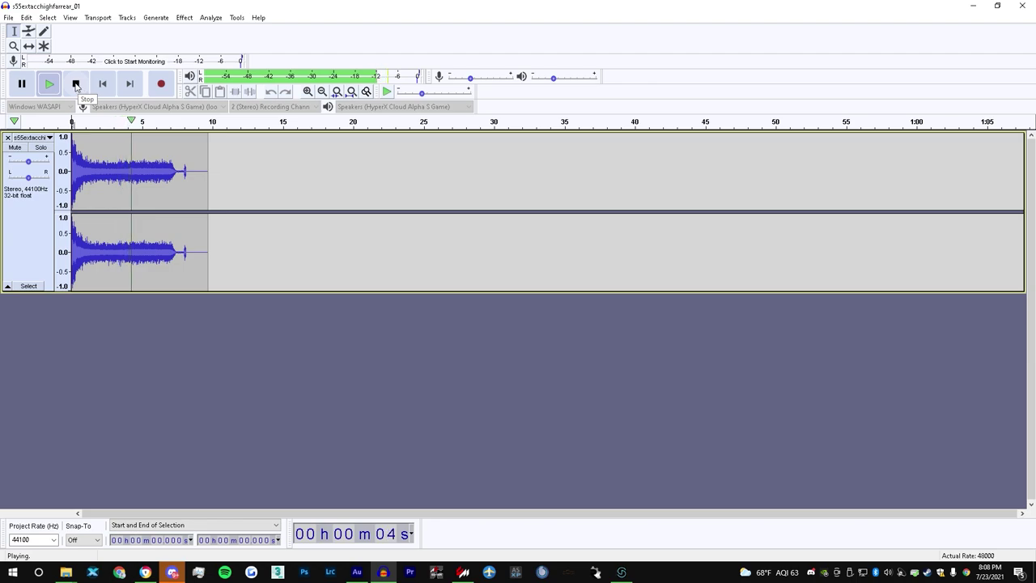
pyautogui.click(76, 84)
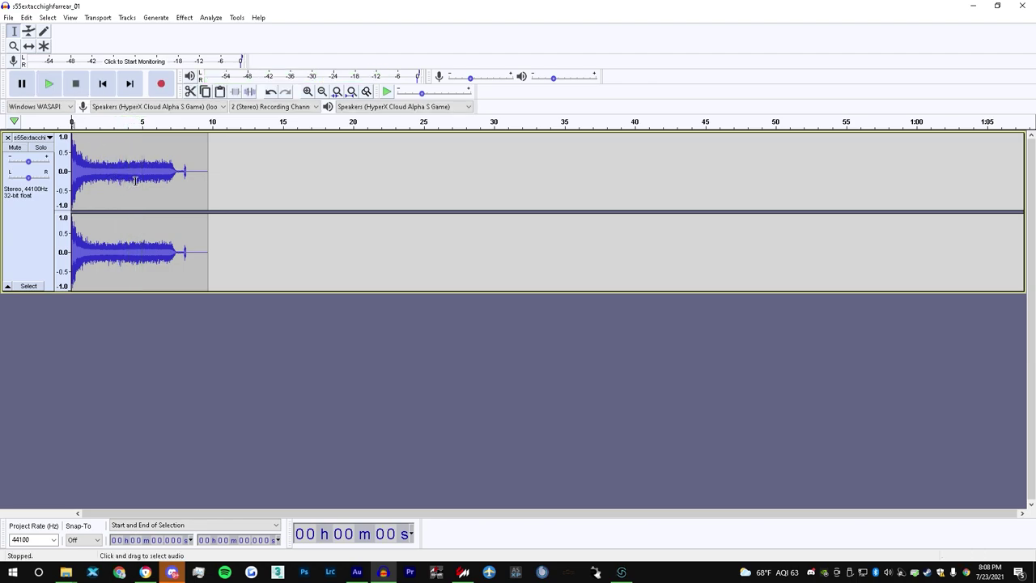
# - Delete the opening 3.9 s and the quiet tail after the steady engine note, and check playback
pyautogui.moveTo(125, 178); pyautogui.dragTo(9, 181)
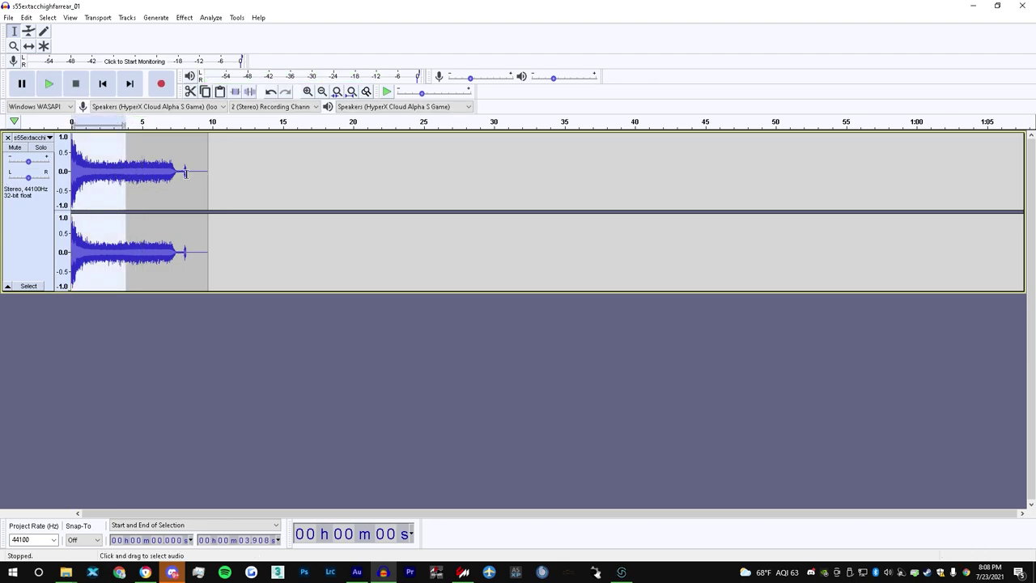
pyautogui.press('Delete')
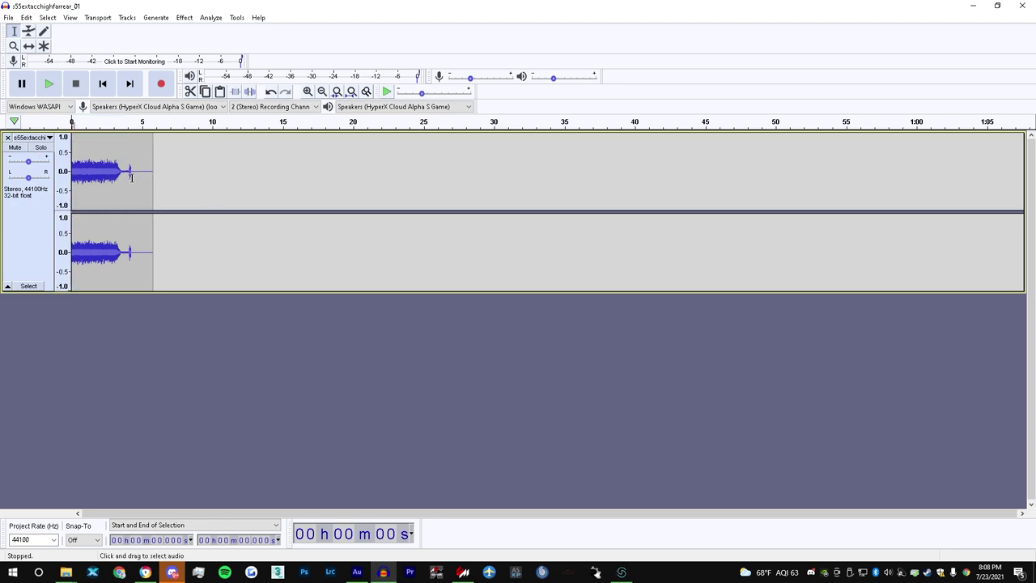
pyautogui.moveTo(119, 178); pyautogui.dragTo(207, 181)
pyautogui.press('Delete')
pyautogui.press('space')
pyautogui.press('space')
# - Trim the remaining start and the fading end of the clip, and raise the track gain slightly
pyautogui.moveTo(80, 142); pyautogui.dragTo(67, 123)
pyautogui.press('Delete')
pyautogui.press('space')
pyautogui.scroll(2, 90, 161)
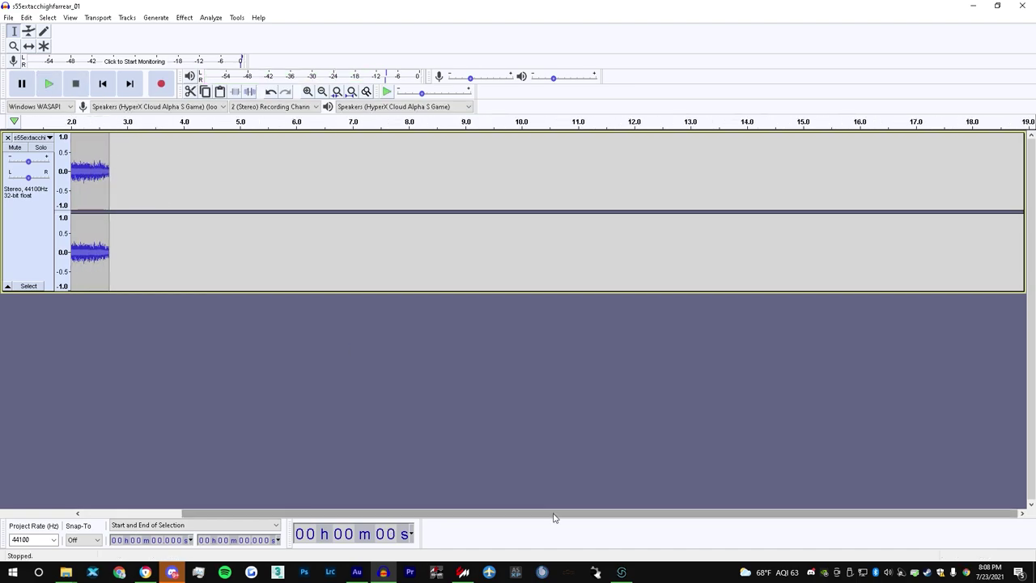
pyautogui.moveTo(555, 514); pyautogui.dragTo(497, 513)
pyautogui.press('space')
pyautogui.moveTo(28, 161); pyautogui.dragTo(31, 161)
pyautogui.click(190, 123)
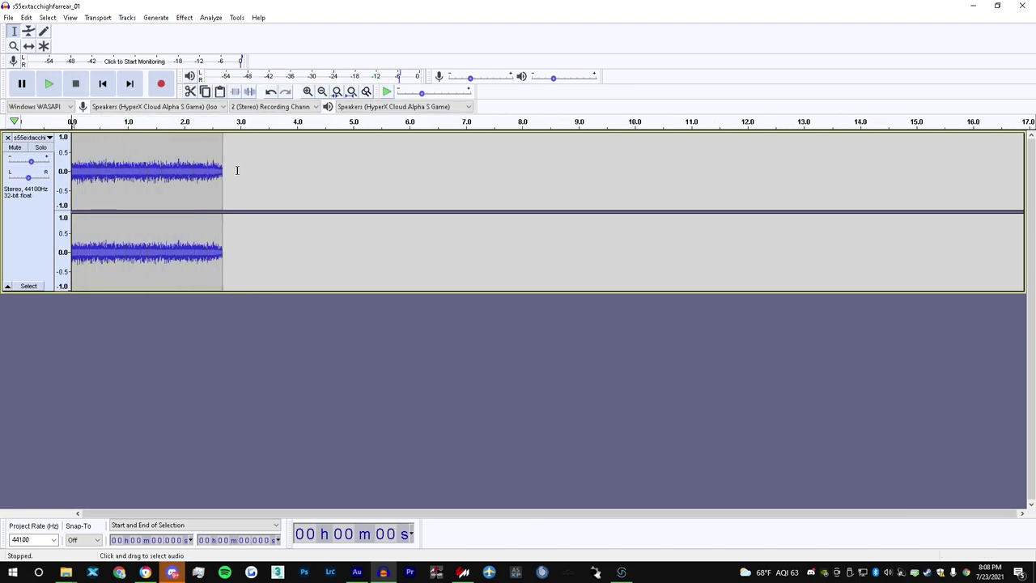
pyautogui.moveTo(238, 171); pyautogui.dragTo(211, 171)
pyautogui.press('Delete')
# - Try applying an audio effect with adjusted settings to the entire clip
pyautogui.hotkey('ctrl', 'a')
pyautogui.click(184, 17)
pyautogui.click(209, 83)
pyautogui.moveTo(650, 300); pyautogui.dragTo(605, 248)
pyautogui.click(405, 338)
pyautogui.click(411, 339)
pyautogui.click(408, 338)
pyautogui.click(425, 339)
pyautogui.moveTo(557, 298); pyautogui.dragTo(554, 298)
pyautogui.click(412, 338)
pyautogui.click(656, 337)
pyautogui.click(692, 212)
# - Play the processed clip and undo the last two edits
pyautogui.click(49, 84)
pyautogui.click(79, 83)
pyautogui.hotkey('ctrl', 'z')
pyautogui.hotkey('ctrl', 'z')
# - Trim the clip's end to leave about 1.19 s, append a copy of it at the end and play it
pyautogui.click(49, 83)
pyautogui.moveTo(139, 160); pyautogui.dragTo(144, 160)
pyautogui.press('Delete')
pyautogui.doubleClick(113, 156)
pyautogui.click(139, 157)
pyautogui.hotkey('ctrl', 'v')
pyautogui.click(51, 122)
pyautogui.click(51, 122)
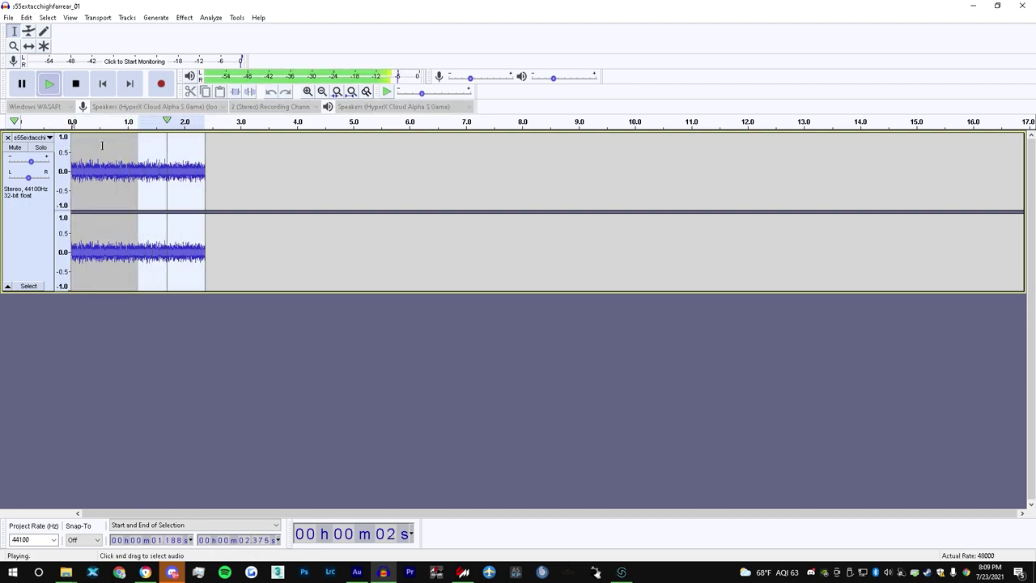
# - Copy the whole doubled clip, append it at its own end and listen to the lengthened loop
pyautogui.doubleClick(102, 148)
pyautogui.hotkey('ctrl', 'c')
pyautogui.click(227, 181)
pyautogui.click(206, 180)
pyautogui.hotkey('ctrl', 'v')
pyautogui.click(57, 126)
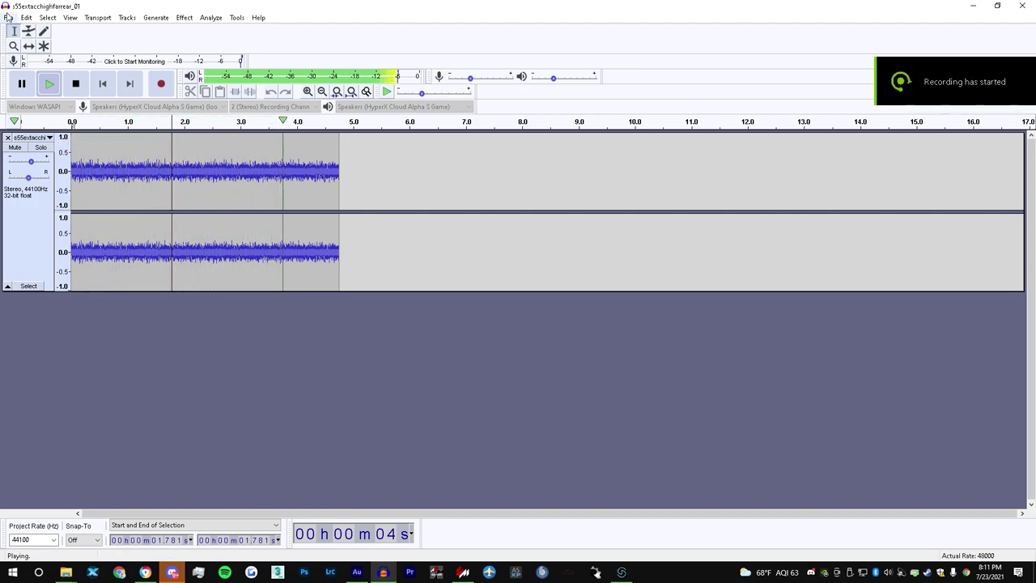
pyautogui.click(7, 17)
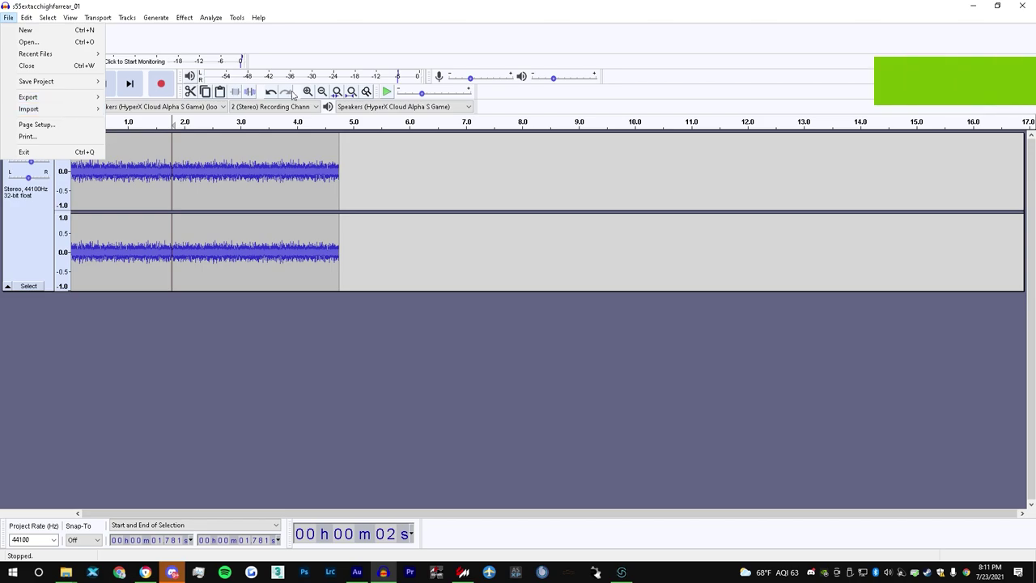
pyautogui.click(4, 17)
pyautogui.click(6, 17)
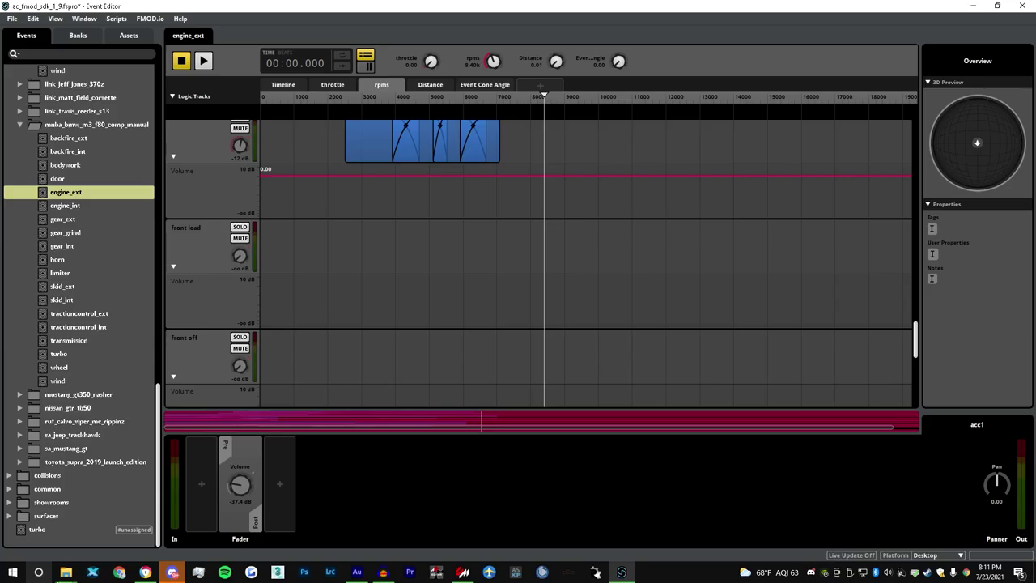
# - Check the Audacity sounds folder, and inspect the front and engine bay tracks of engine_ext by distance and rpms in FMOD
pyautogui.moveTo(81, 573)
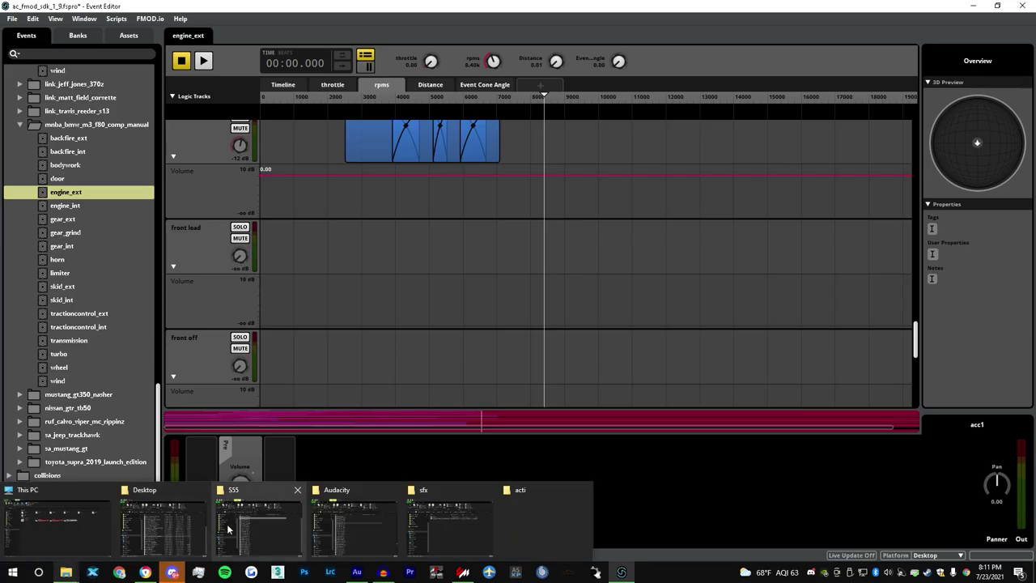
pyautogui.click(353, 522)
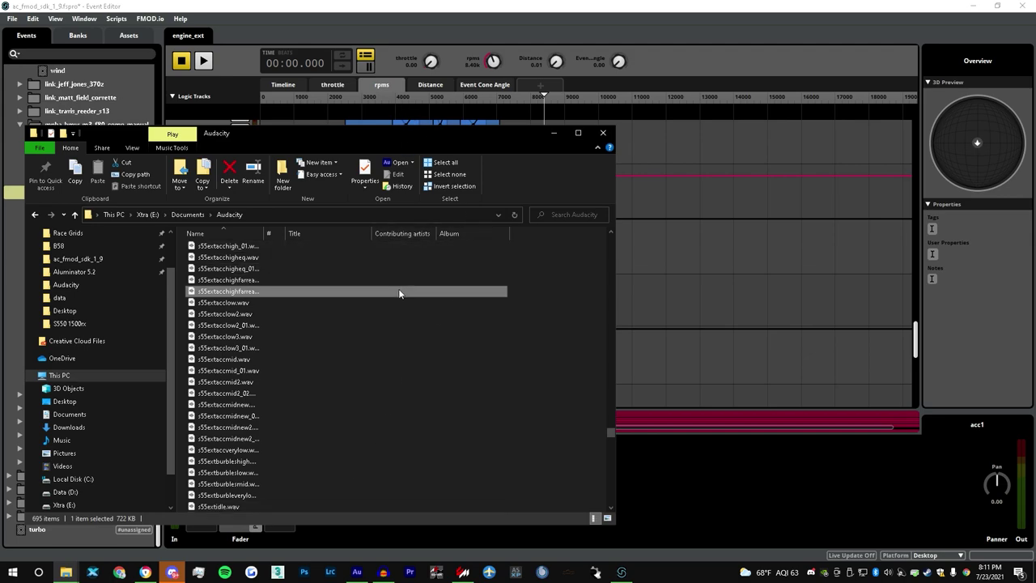
pyautogui.click(442, 86)
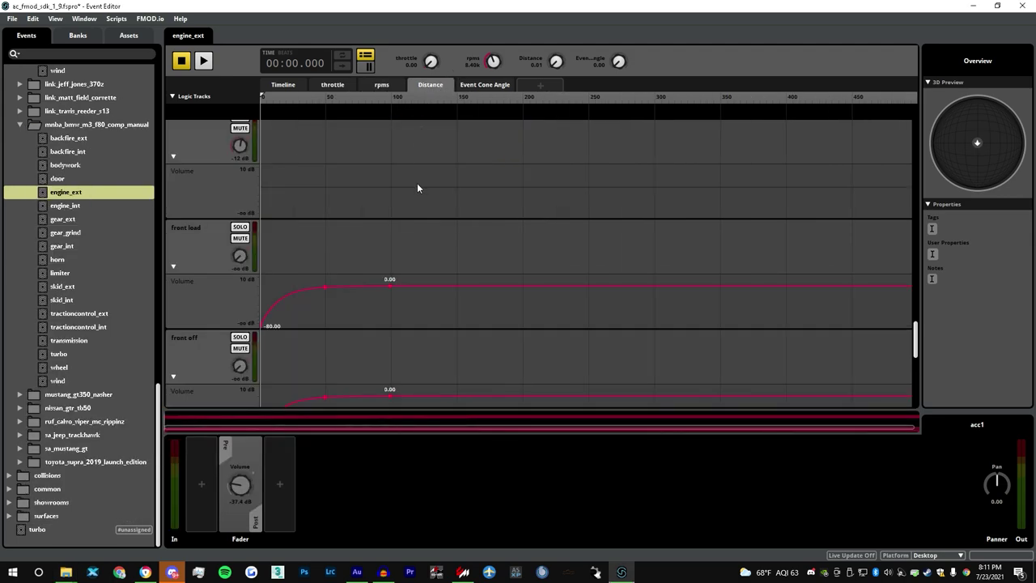
pyautogui.click(387, 85)
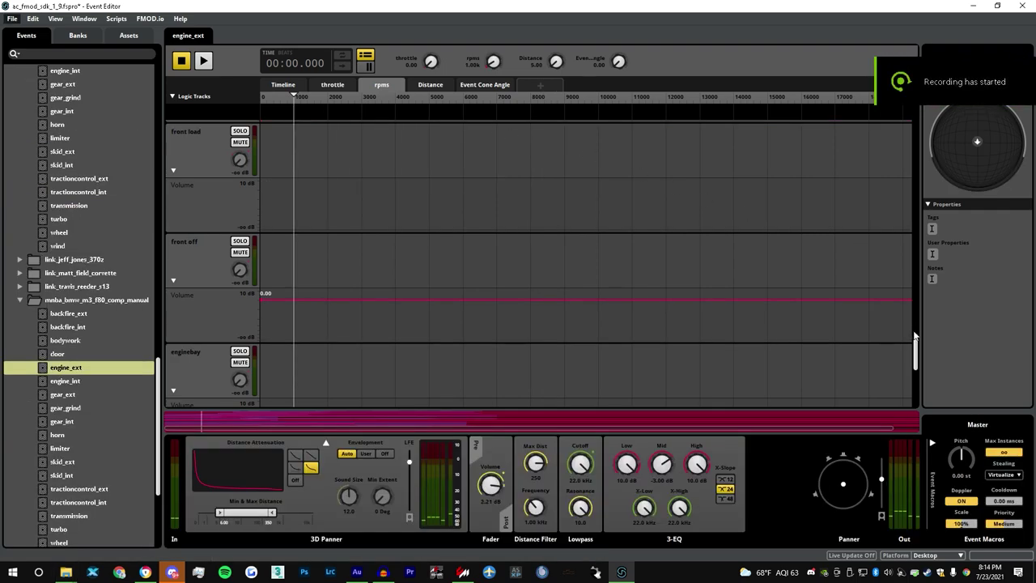
pyautogui.moveTo(915, 346); pyautogui.dragTo(920, 376)
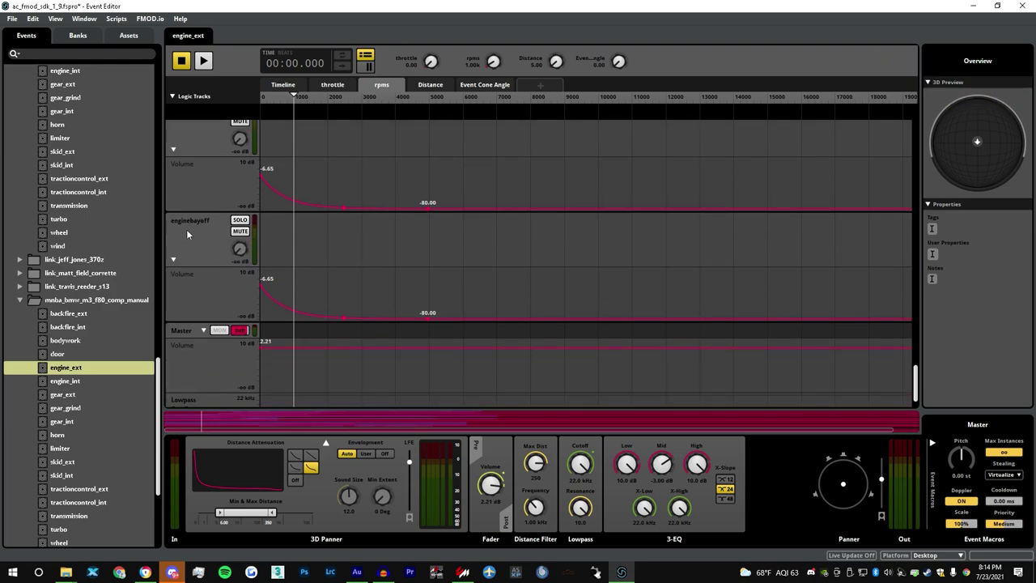
# - Add the s55extidlefront sound at idle rpms on the enginebayoff track and raise the start of its volume curve to -0.06 dB
pyautogui.rightClick(298, 228)
pyautogui.click(328, 325)
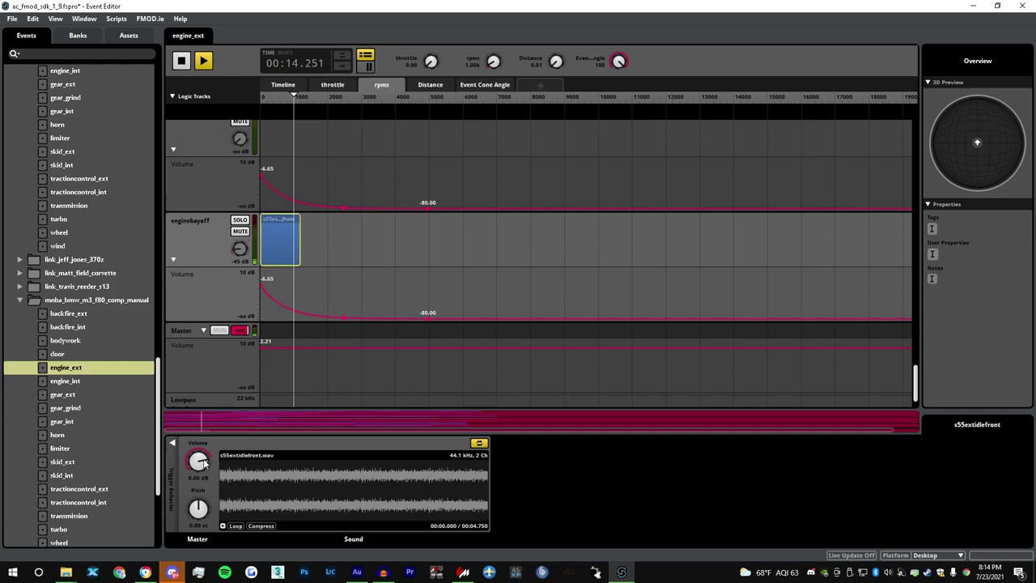
pyautogui.moveTo(261, 289); pyautogui.dragTo(258, 284)
# - Lower the s55extidlefront clip's volume and audition it at about 941 rpm
pyautogui.click(272, 243)
pyautogui.moveTo(299, 103); pyautogui.dragTo(291, 100)
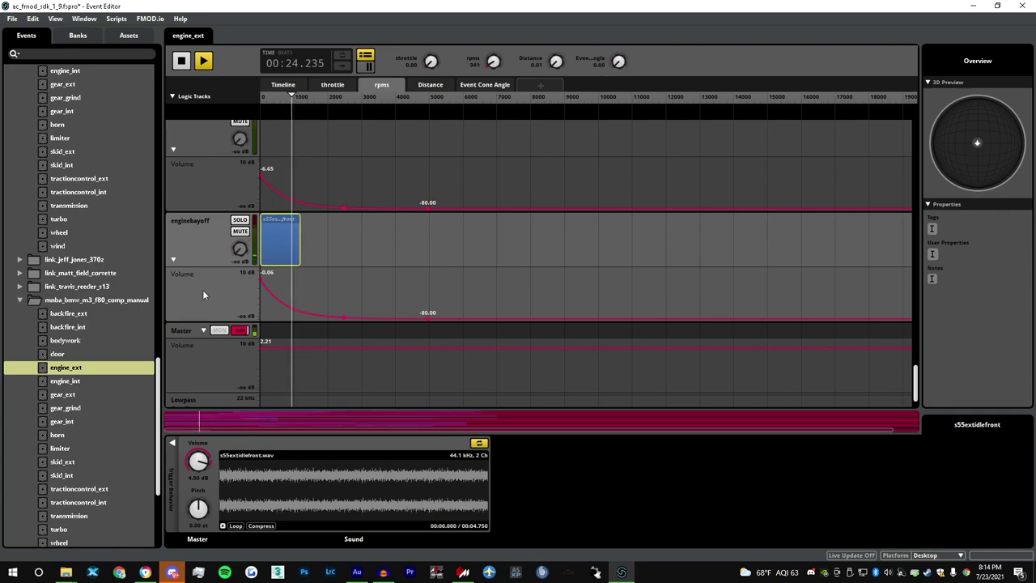
pyautogui.moveTo(204, 462); pyautogui.dragTo(205, 473)
pyautogui.moveTo(311, 114); pyautogui.dragTo(293, 100)
# - Add a 3-EQ effect to the enginebayoff track with low at 5 dB, mid at 0 dB and high at -2.5 dB
pyautogui.click(212, 243)
pyautogui.rightClick(287, 471)
pyautogui.moveTo(326, 477)
pyautogui.click(376, 339)
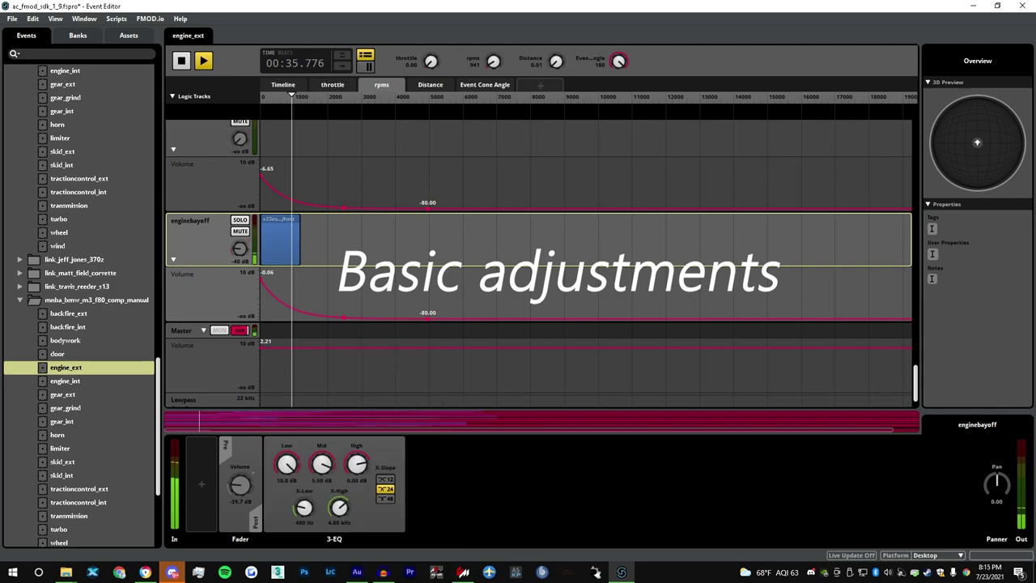
pyautogui.moveTo(321, 464); pyautogui.dragTo(321, 494)
pyautogui.moveTo(356, 463); pyautogui.dragTo(356, 413)
pyautogui.moveTo(357, 464); pyautogui.dragTo(357, 477)
# - Add a Lowpass effect with a 5 kHz cutoff to enginebayoff and set the s55extidlefront clip's volume to -5.5 dB
pyautogui.rightClick(420, 480)
pyautogui.click(566, 456)
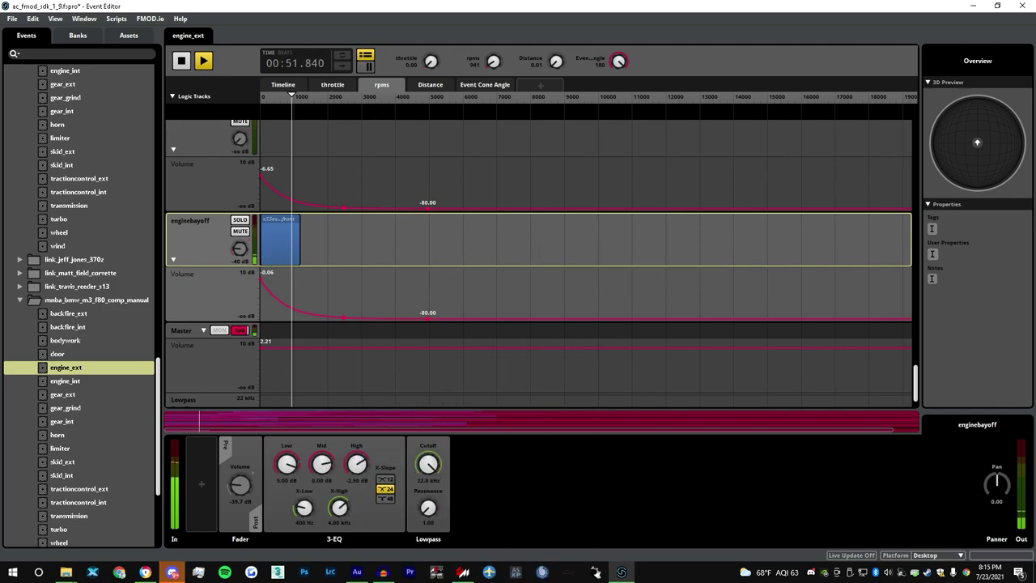
pyautogui.moveTo(293, 96); pyautogui.dragTo(289, 96)
pyautogui.click(280, 240)
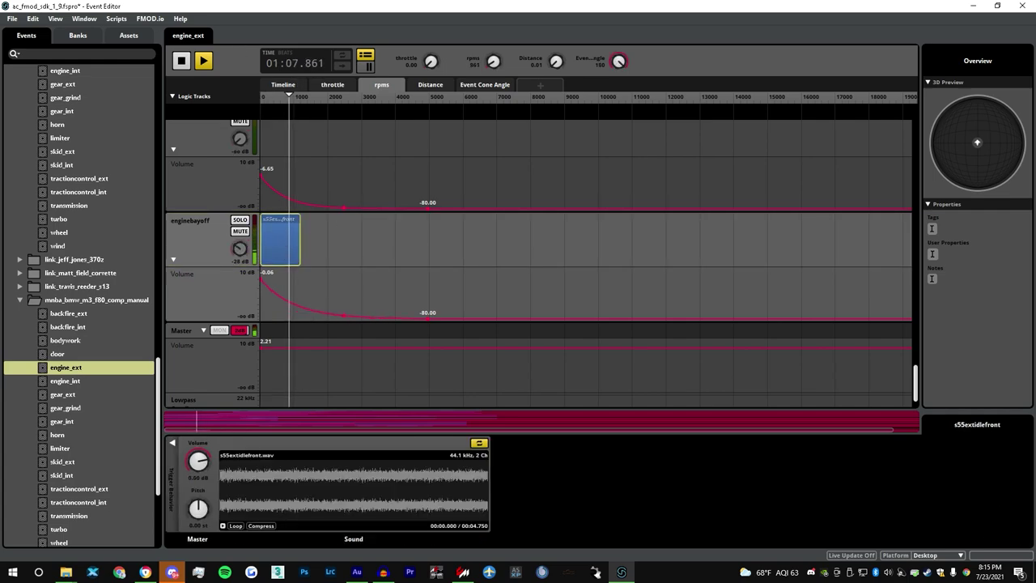
pyautogui.moveTo(204, 465); pyautogui.dragTo(204, 485)
pyautogui.press('space')
# - Examine the enginebay, enginebayoff and front tracks of engine_ext along the rpms parameter
pyautogui.scroll(3, 310, 347)
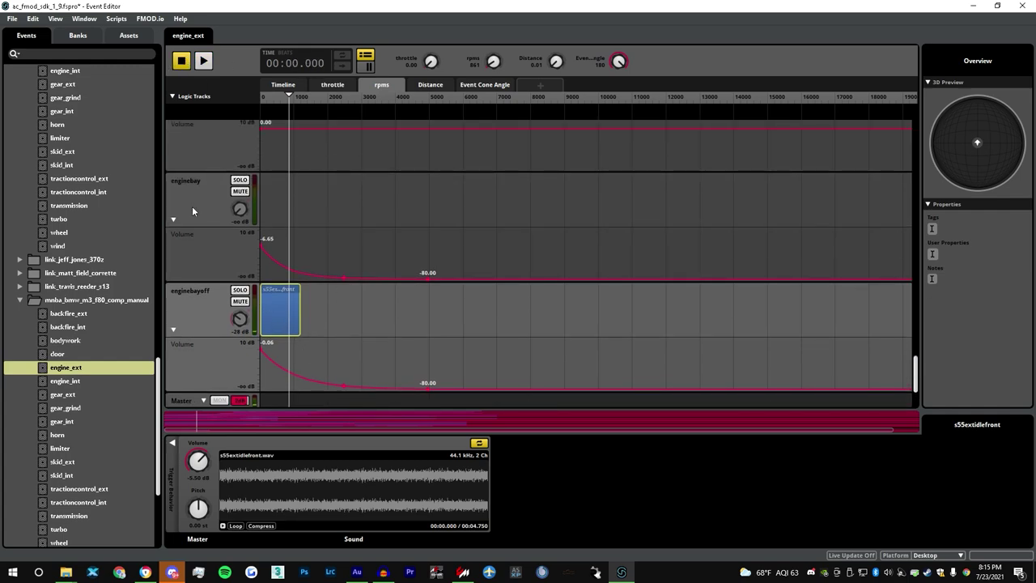
pyautogui.click(191, 205)
pyautogui.click(210, 307)
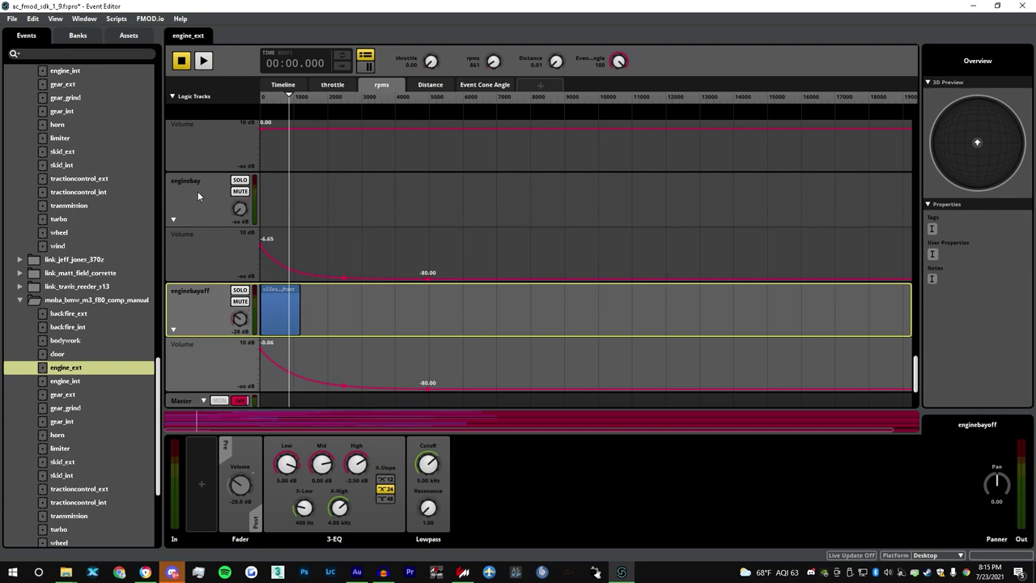
pyautogui.scroll(1, 208, 215)
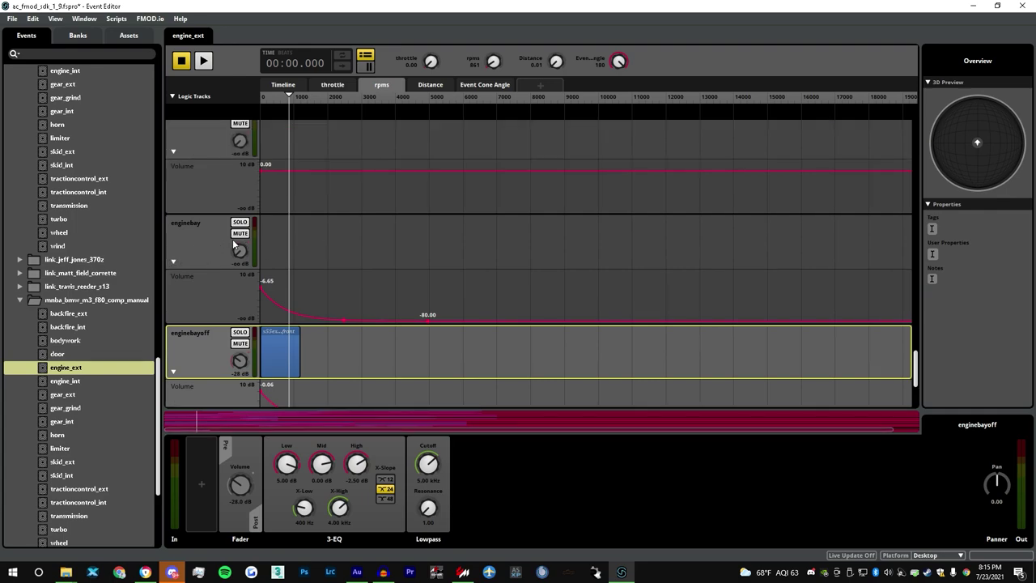
pyautogui.scroll(-1, 216, 241)
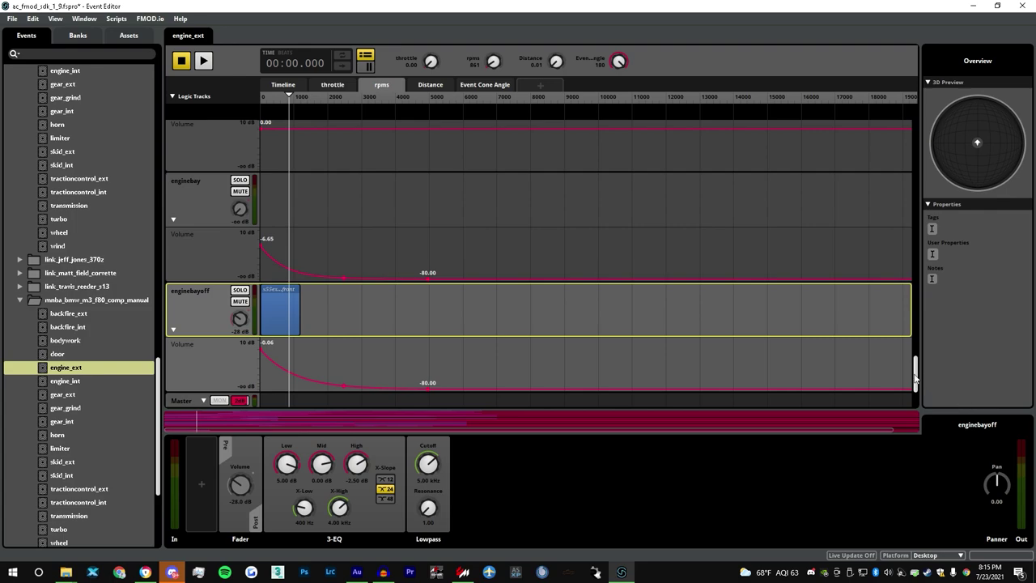
pyautogui.scroll(1, 203, 271)
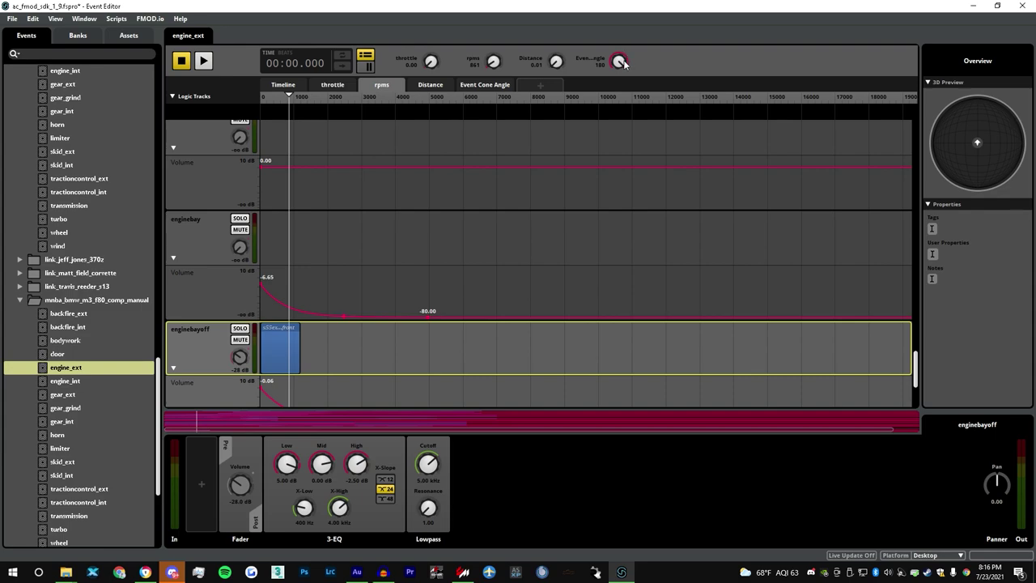
pyautogui.moveTo(917, 366); pyautogui.dragTo(912, 339)
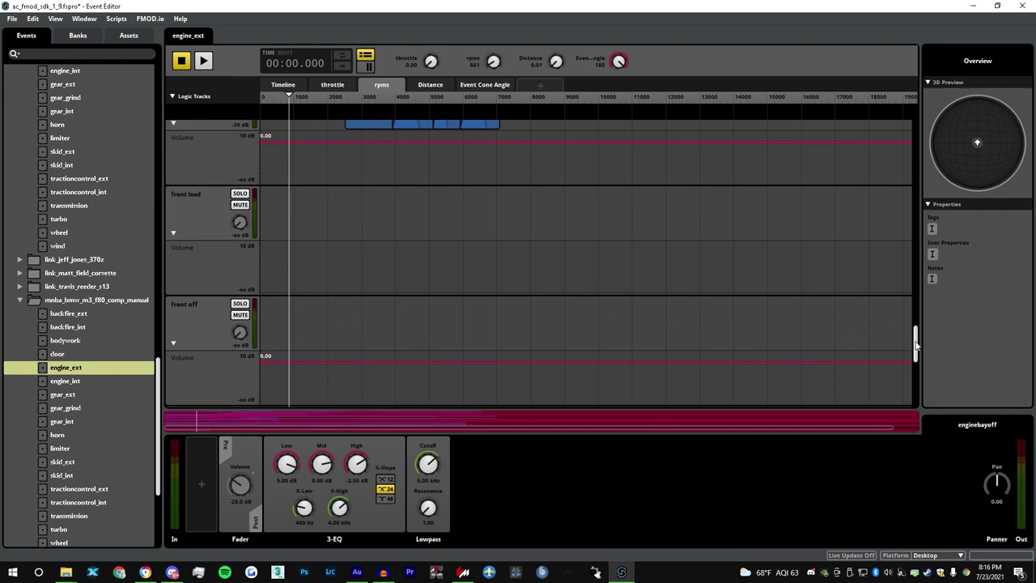
pyautogui.moveTo(915, 339); pyautogui.dragTo(903, 368)
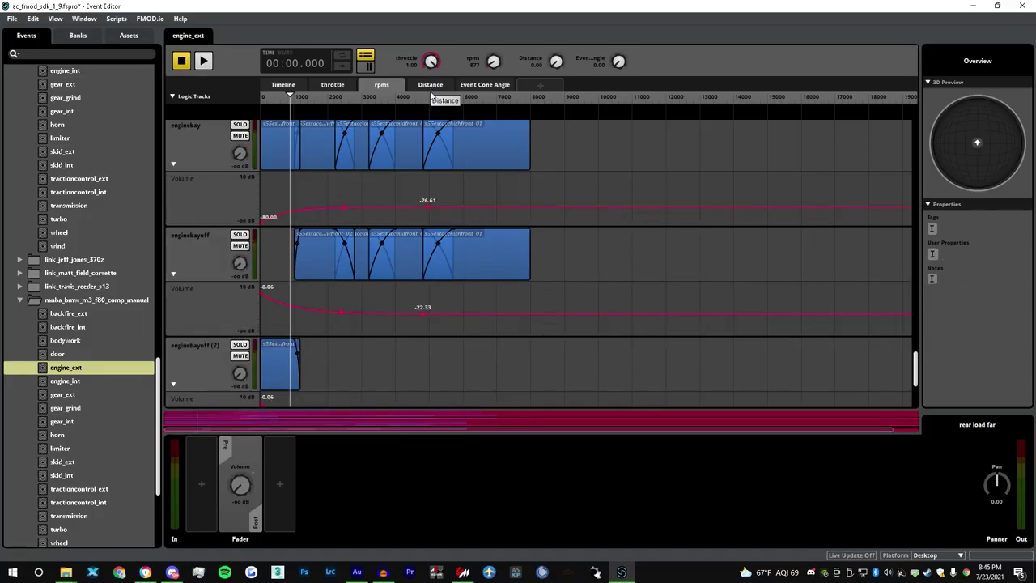
# - Examine the volume curves of the three engine bay tracks over Distance and Event Cone Angle
pyautogui.click(429, 86)
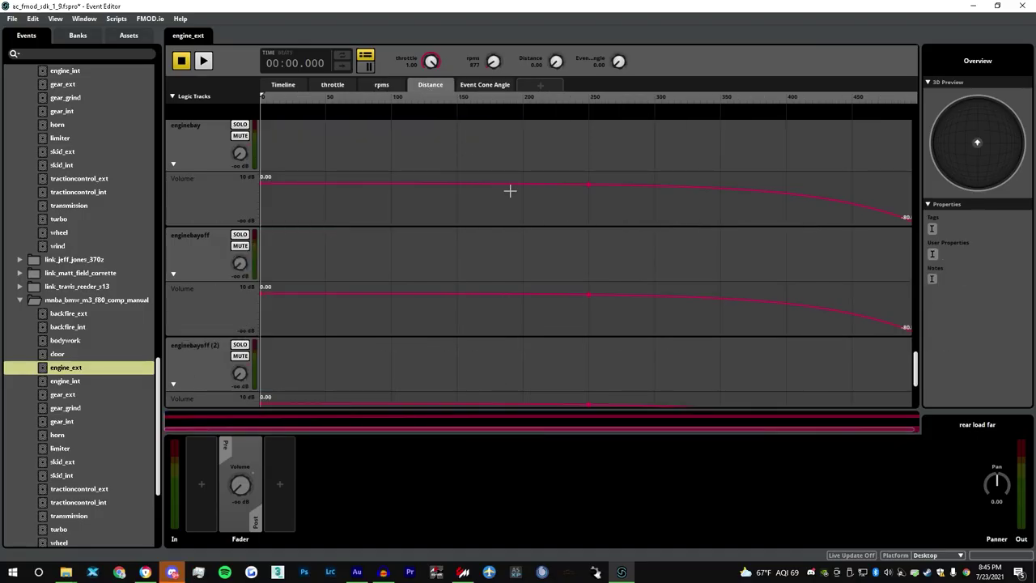
pyautogui.scroll(-1, 489, 189)
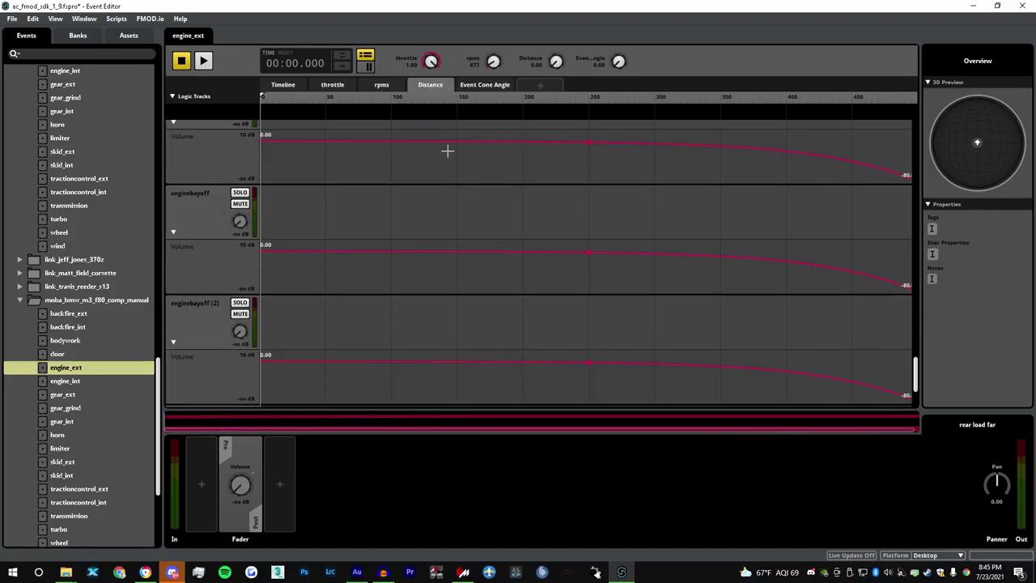
pyautogui.scroll(2, 409, 176)
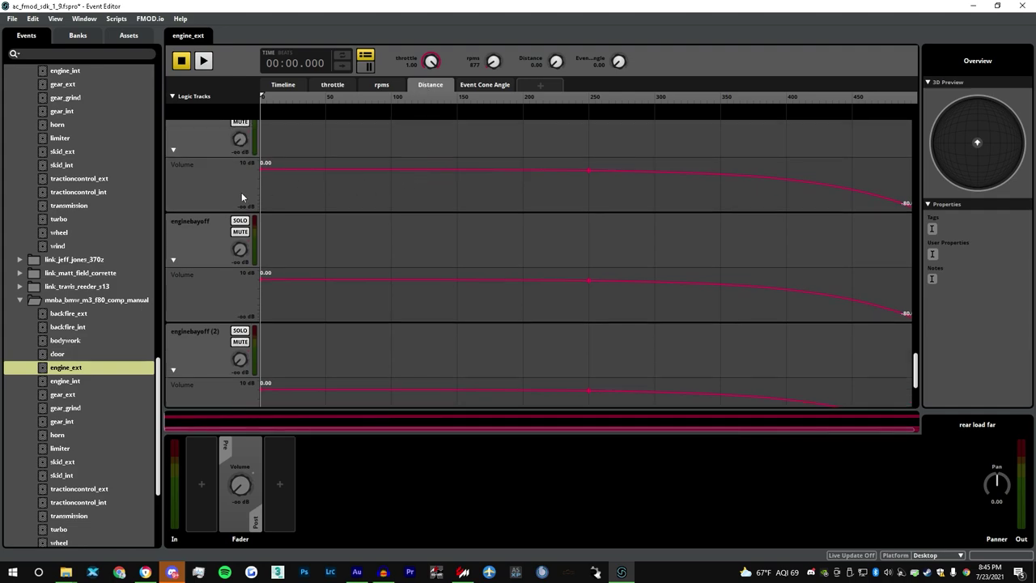
pyautogui.scroll(-3, 234, 192)
pyautogui.scroll(1, 234, 192)
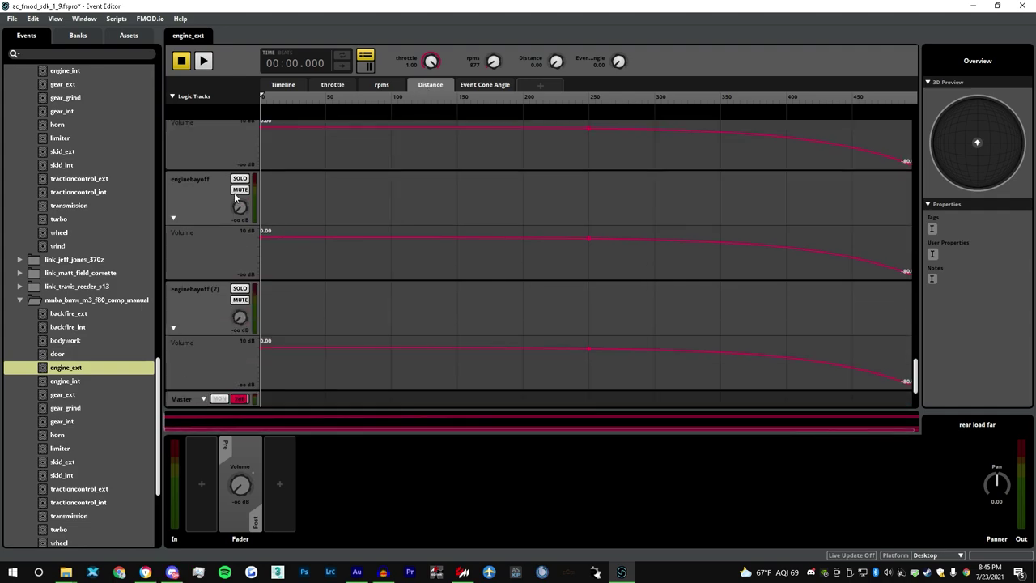
pyautogui.scroll(1, 234, 193)
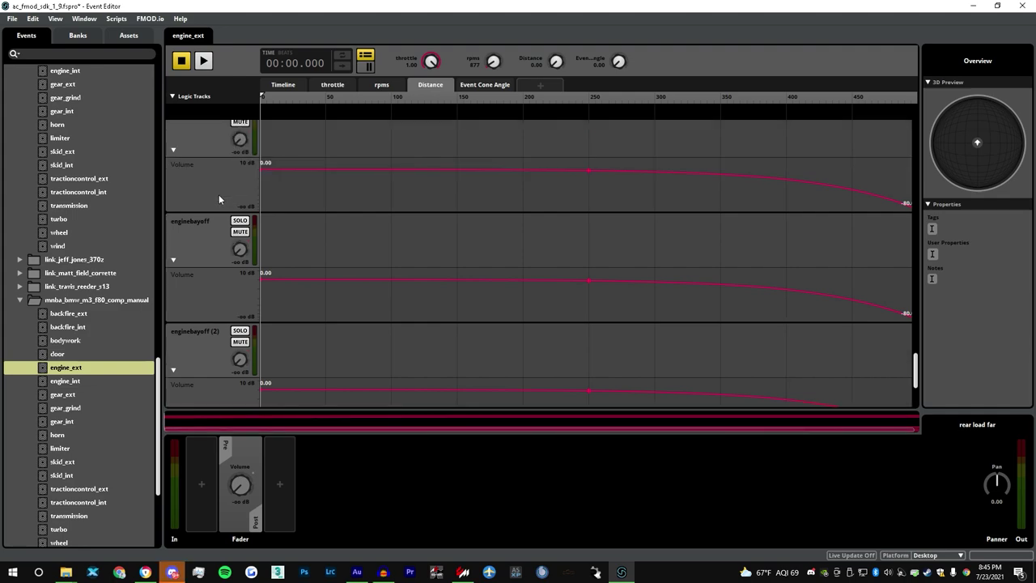
pyautogui.click(480, 85)
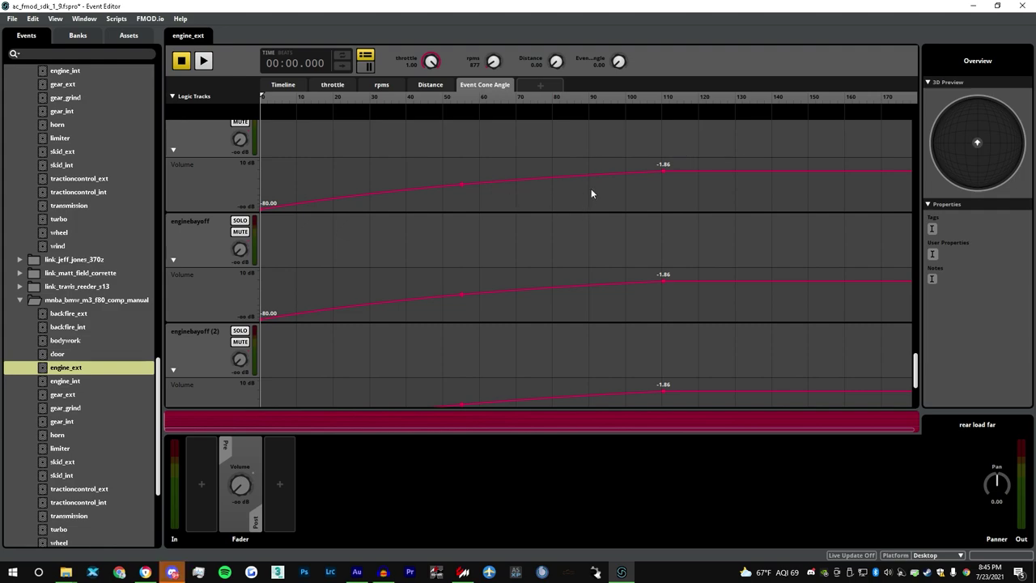
pyautogui.scroll(-1, 591, 189)
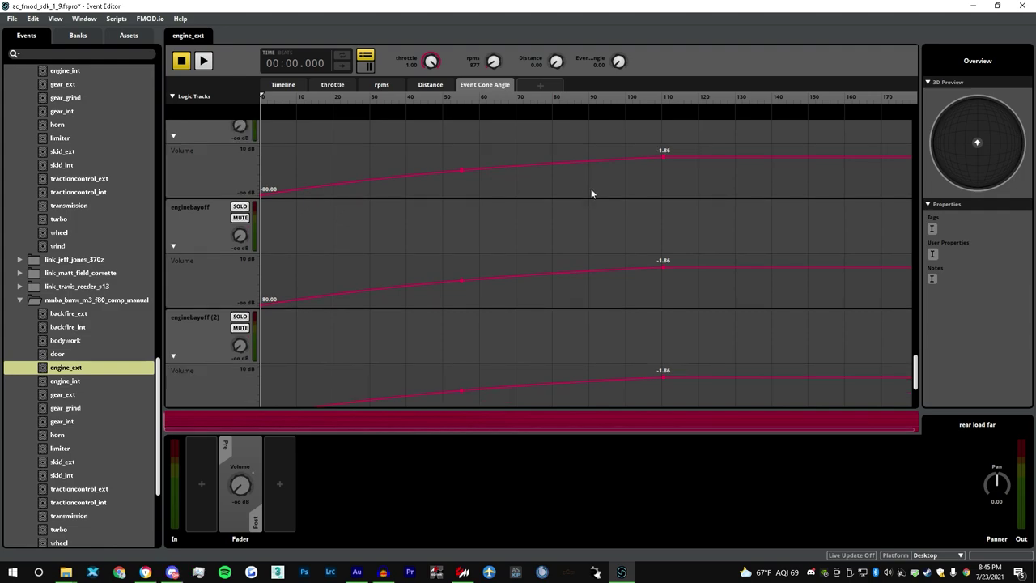
# - Play the event along the rpms parameter and audition the engine bay tracks while varying throttle and rpms
pyautogui.click(382, 84)
pyautogui.scroll(2, 316, 214)
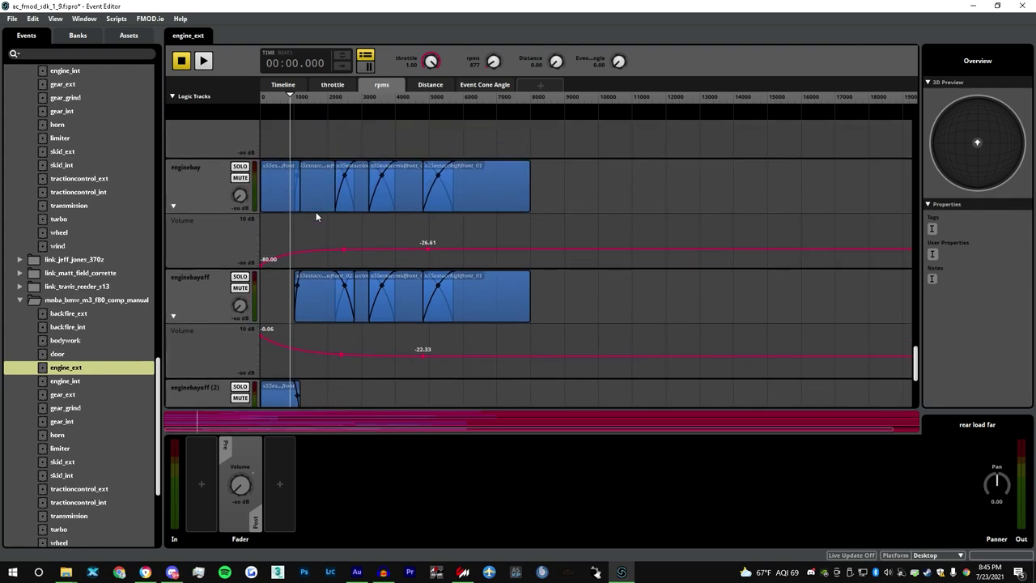
pyautogui.click(204, 62)
pyautogui.moveTo(441, 66); pyautogui.dragTo(441, 113)
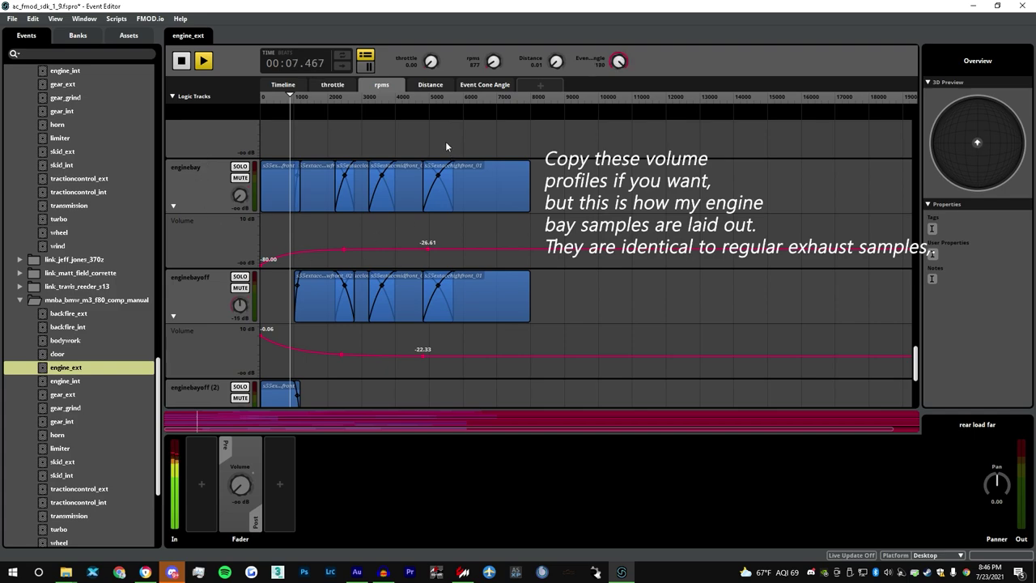
pyautogui.moveTo(292, 100)
pyautogui.mouseDown()
pyautogui.moveTo(319, 100)
pyautogui.moveTo(290, 100)
pyautogui.mouseUp()
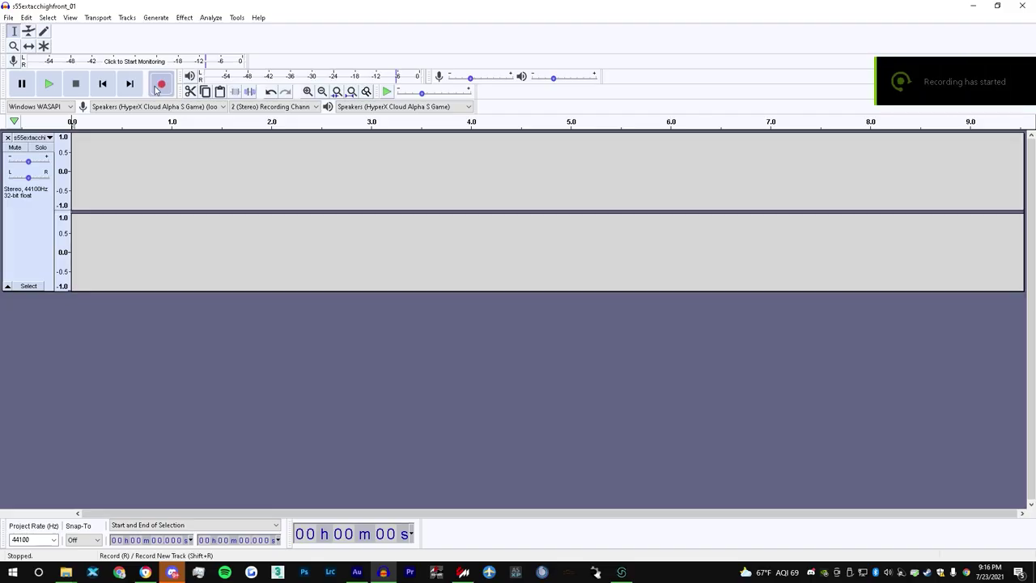
# - Start a recording in Audacity and play the 2019 M2 Competition exhaust video in Chrome to capture its sound
pyautogui.press('r')
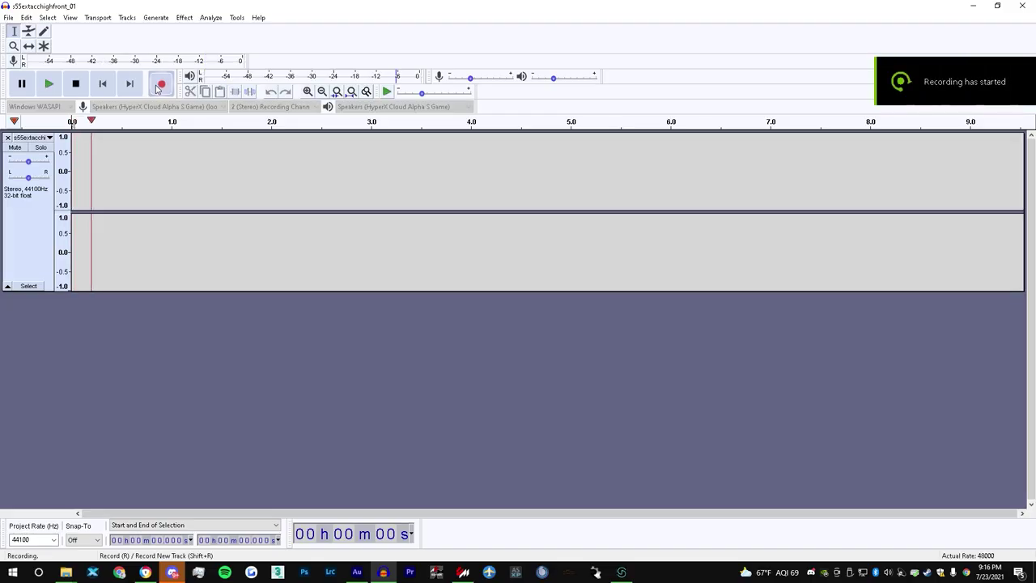
pyautogui.click(145, 572)
pyautogui.click(356, 371)
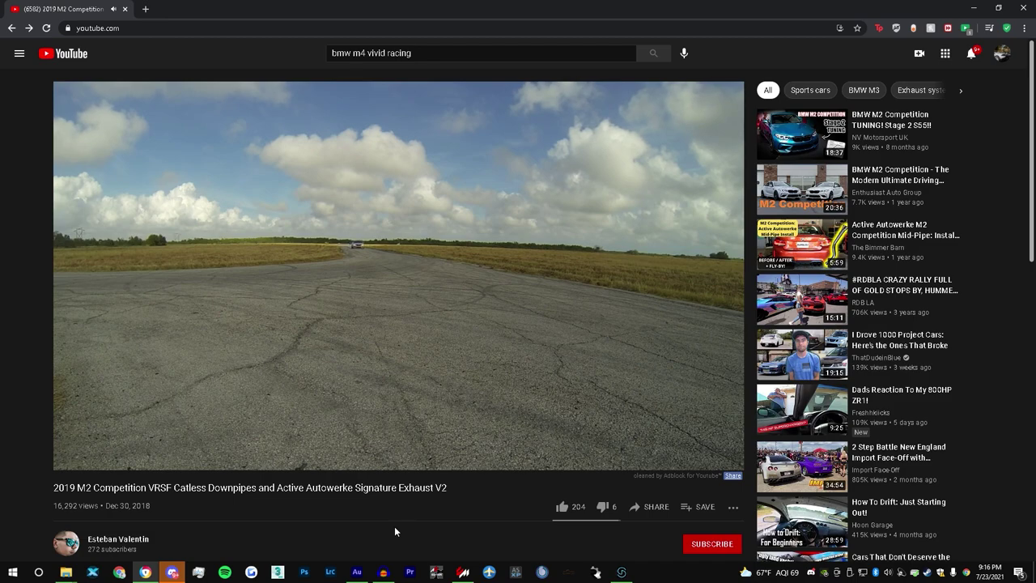
pyautogui.click(385, 349)
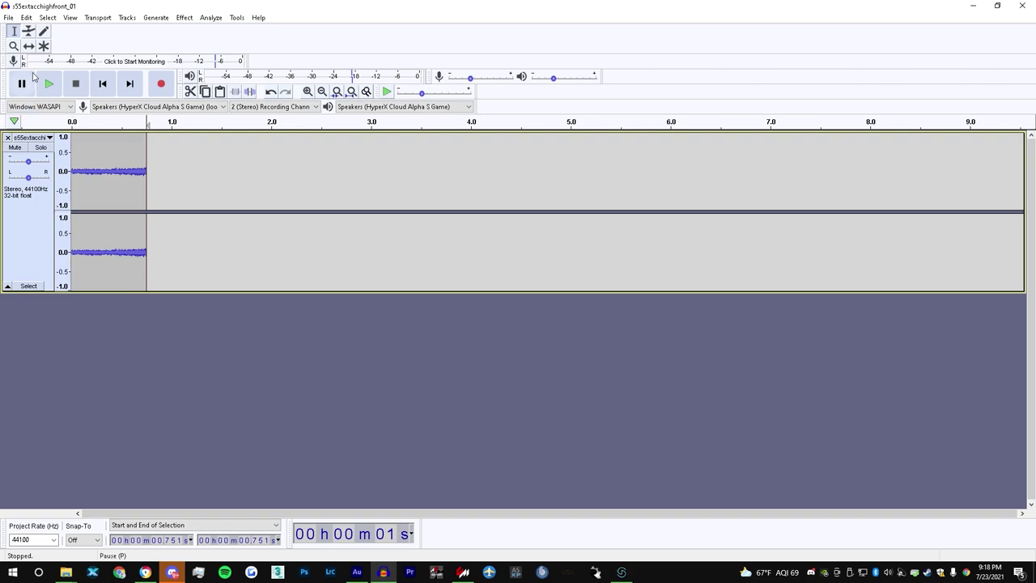
# - Play the captured clip repeatedly and raise the track's gain
pyautogui.press('space')
pyautogui.moveTo(29, 161); pyautogui.dragTo(37, 162)
pyautogui.press('space')
pyautogui.press('space')
pyautogui.press('space')
pyautogui.press('space')
# - Export the clip to the Audacity folder as s55extacchighflyby.wav
pyautogui.click(8, 17)
pyautogui.moveTo(95, 98)
pyautogui.click(141, 108)
pyautogui.write('s55extacc')
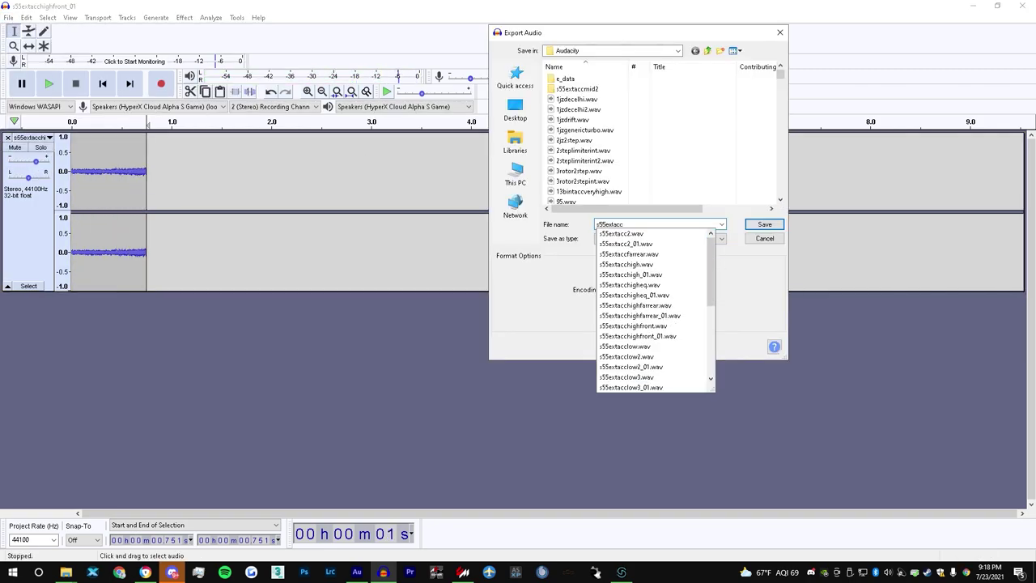
pyautogui.write('rear')
pyautogui.press('Left')
pyautogui.press('Left')
pyautogui.press('Left')
pyautogui.press('Left')
pyautogui.write('high')
pyautogui.click(761, 224)
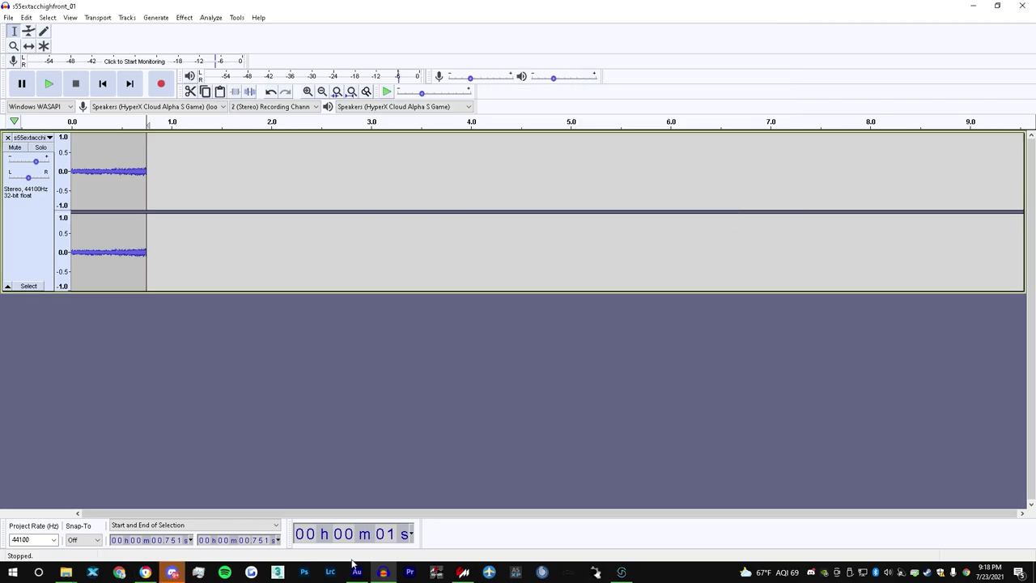
# - Switch to Adobe Audition and load s55extacchighflyby.wav from File Explorer
pyautogui.click(357, 571)
pyautogui.click(543, 300)
pyautogui.moveTo(66, 571)
pyautogui.click(354, 526)
pyautogui.scroll(5, 287, 380)
pyautogui.moveTo(269, 381); pyautogui.dragTo(162, 97)
# - Apply the Pitch Bender effect to the flyby clip
pyautogui.click(105, 17)
pyautogui.moveTo(146, 254)
pyautogui.click(291, 277)
pyautogui.press('Return')
# - Export the processed clip to the S55 project samples folder as s55extacchighflyby_01.wav, 44100 Hz stereo 16-bit
pyautogui.click(8, 17)
pyautogui.moveTo(49, 232)
pyautogui.click(205, 231)
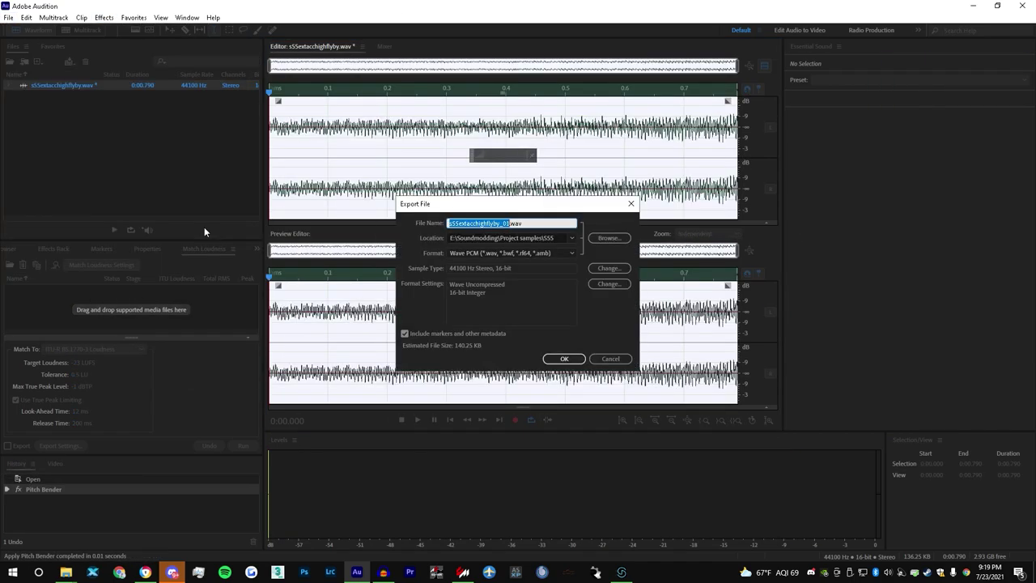
pyautogui.click(564, 359)
# - Switch to Audacity, import s55extacchighflyby_01.wav from the S55 folder and play it
pyautogui.click(384, 571)
pyautogui.moveTo(67, 572)
pyautogui.click(285, 518)
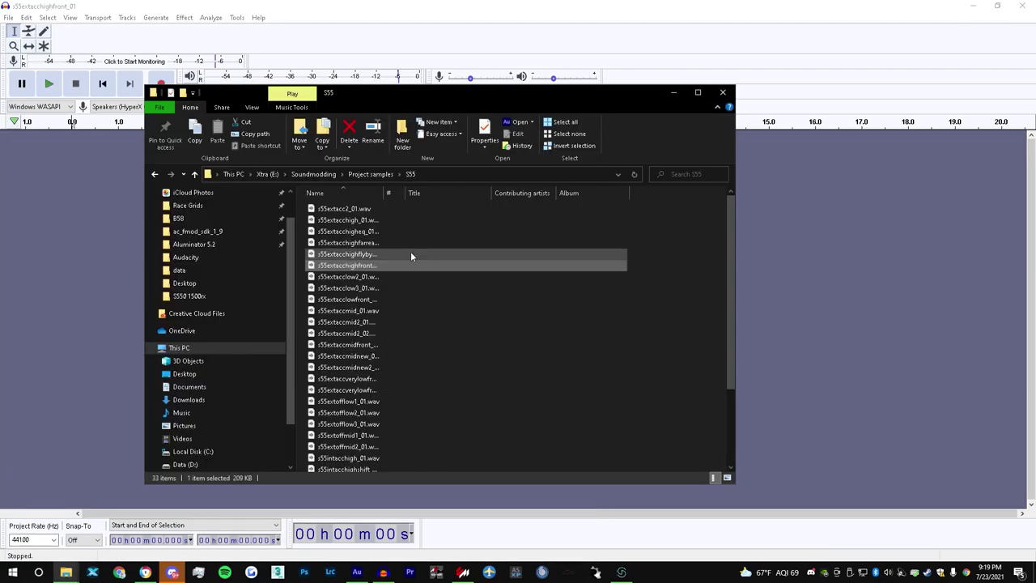
pyautogui.moveTo(411, 252); pyautogui.dragTo(105, 227)
pyautogui.click(49, 84)
# - Append a copy of the flyby clip at its own end and reverse that copy
pyautogui.doubleClick(402, 183)
pyautogui.click(544, 183)
pyautogui.hotkey('ctrl', 'v')
pyautogui.click(183, 17)
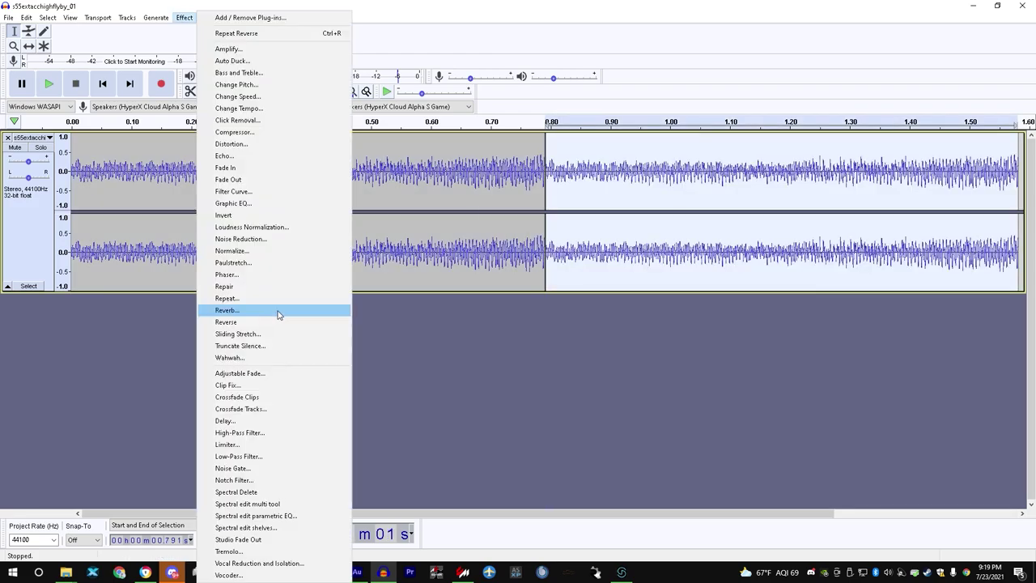
pyautogui.click(277, 310)
# - Play the doubled clip and examine the waveform closely at the joint between its forward and reversed halves
pyautogui.scroll(-2, 534, 202)
pyautogui.click(48, 84)
pyautogui.click(79, 83)
pyautogui.scroll(8, 181, 186)
pyautogui.click(176, 177)
pyautogui.scroll(3, 169, 178)
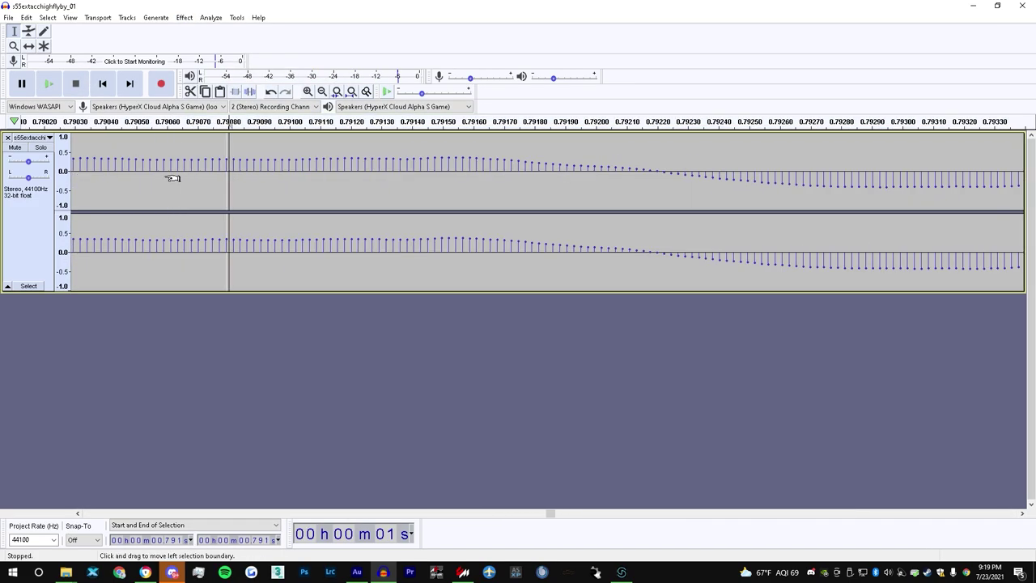
pyautogui.scroll(-10, 170, 178)
pyautogui.scroll(-1, 340, 203)
pyautogui.press('space')
# - Copy the whole forward-and-reversed clip, append it at its own end and play the loop
pyautogui.doubleClick(284, 173)
pyautogui.click(309, 173)
pyautogui.hotkey('ctrl', 'v')
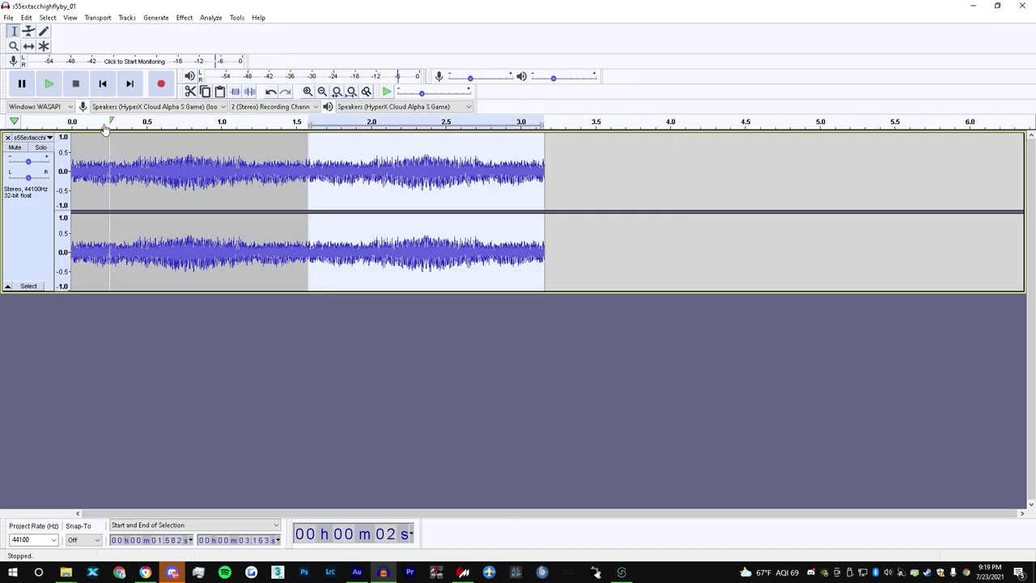
pyautogui.press('space')
# - Preview Bass and Treble with bass 0 dB, treble -10 dB and volume 1 dB, and select the whole clip for it
pyautogui.click(183, 17)
pyautogui.click(239, 73)
pyautogui.moveTo(604, 244); pyautogui.dragTo(555, 245)
pyautogui.click(406, 338)
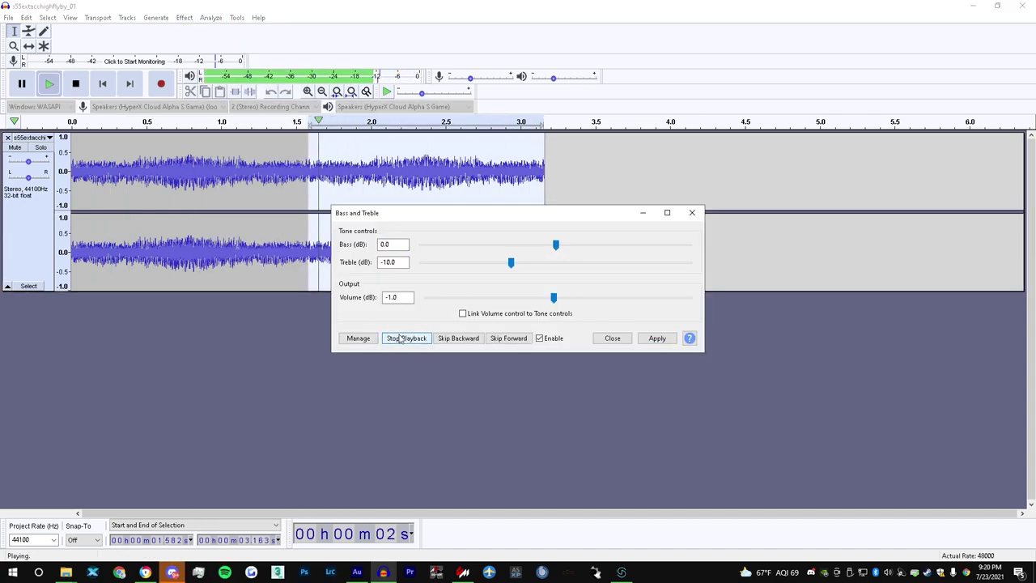
pyautogui.moveTo(559, 299); pyautogui.dragTo(562, 298)
pyautogui.click(406, 338)
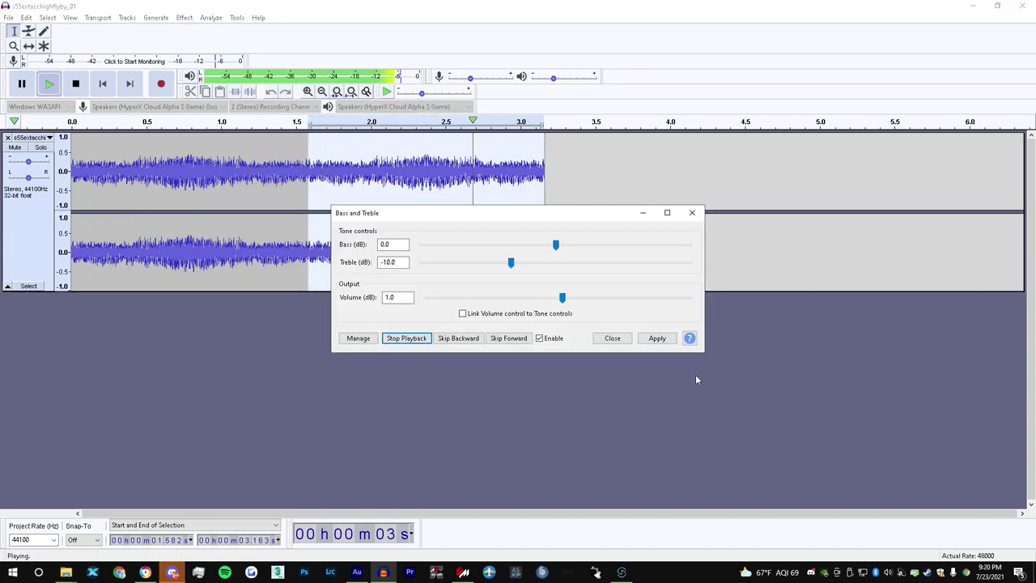
pyautogui.doubleClick(486, 174)
pyautogui.doubleClick(485, 174)
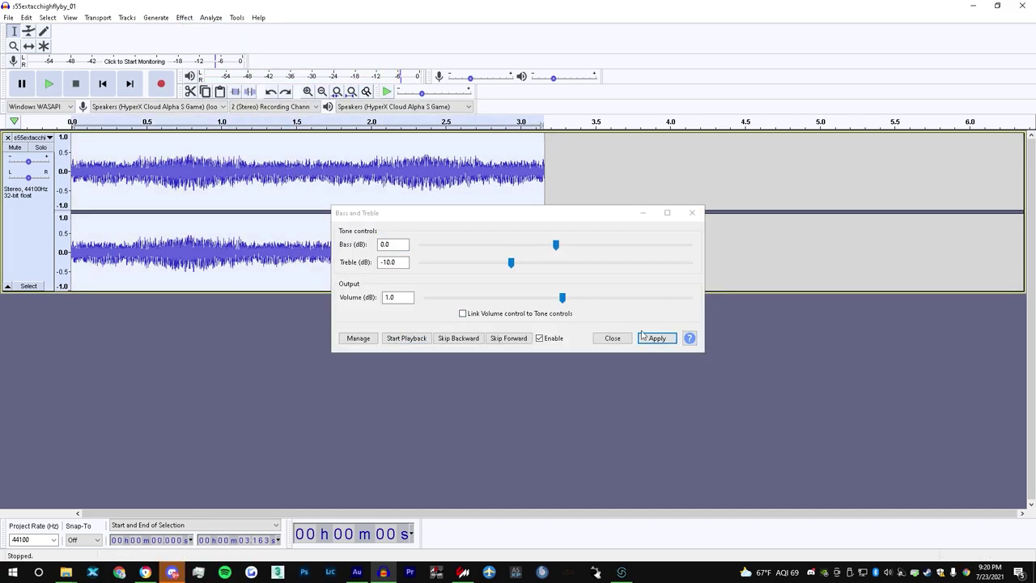
# - Apply the Bass and Treble change to the looped flyby clip, play it and export it as a WAV file
pyautogui.click(656, 337)
pyautogui.press('space')
pyautogui.click(8, 17)
pyautogui.moveTo(33, 95)
pyautogui.click(154, 106)
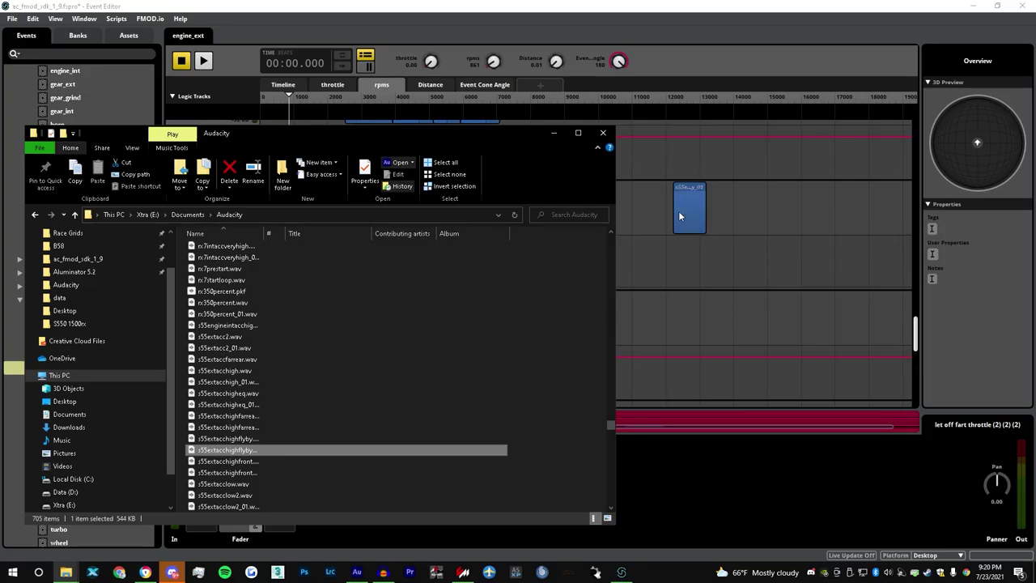
# - Place s55extacchighflyby_01.wav on the front load track, add rpm volume automation to that track and select the new clip
pyautogui.moveTo(678, 210); pyautogui.dragTo(680, 211)
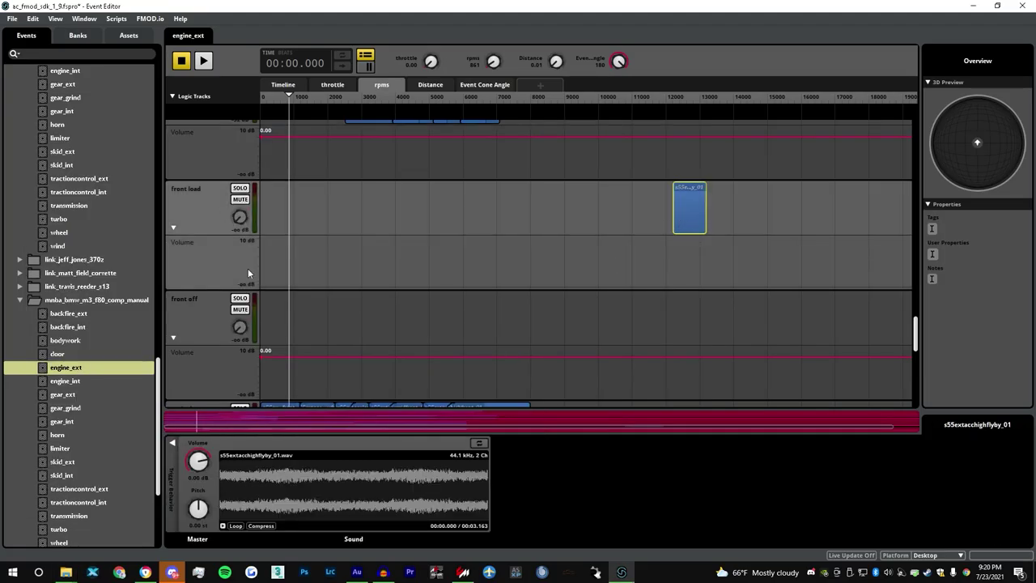
pyautogui.click(227, 258)
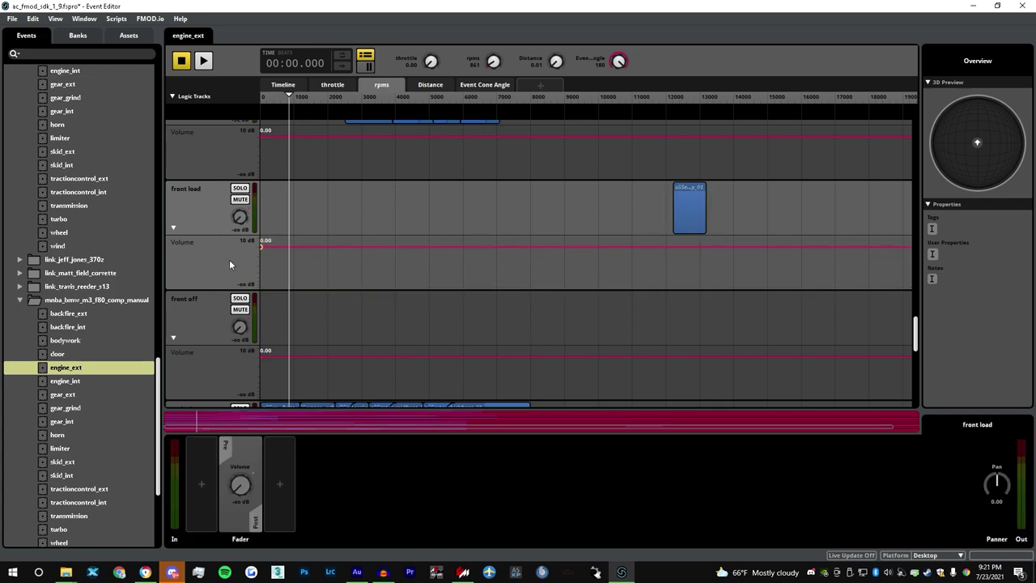
pyautogui.click(692, 228)
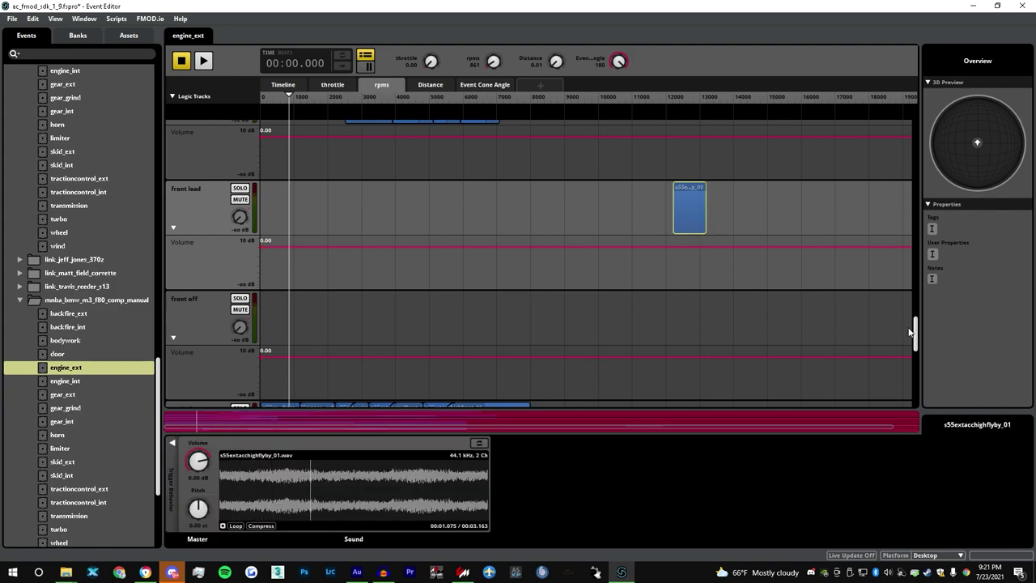
# - Play the engine_ext event with rpms at about 7000, then return to the front load track
pyautogui.moveTo(917, 328); pyautogui.dragTo(917, 136)
pyautogui.click(503, 97)
pyautogui.press('space')
pyautogui.click(497, 98)
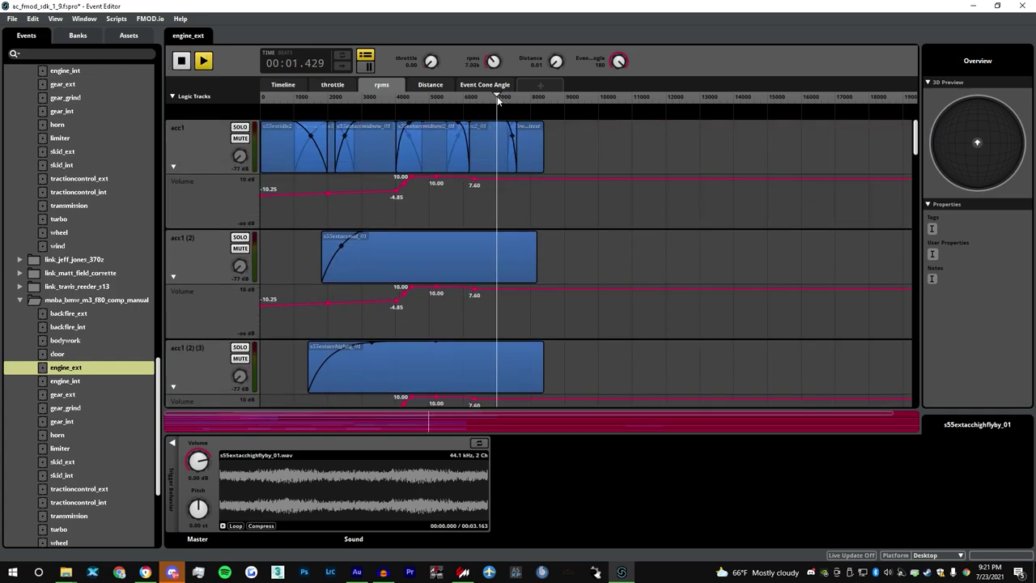
pyautogui.click(203, 62)
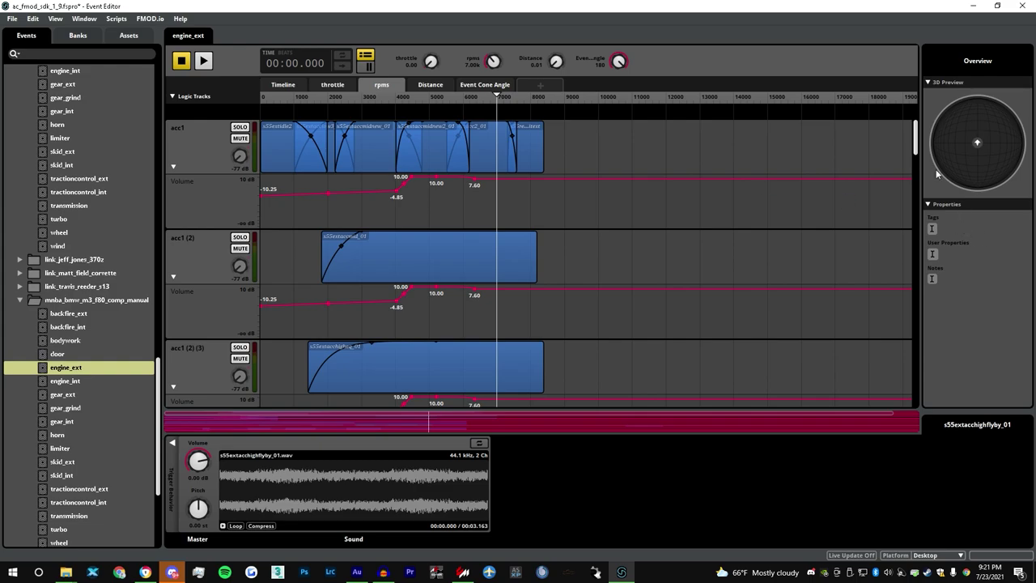
pyautogui.moveTo(916, 152); pyautogui.dragTo(885, 346)
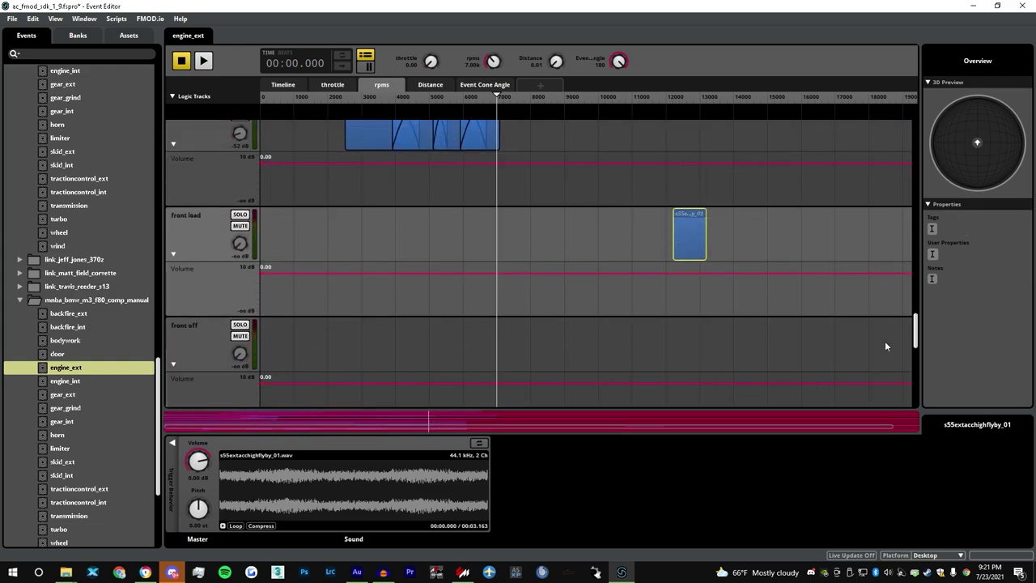
# - Move the flyby clip to about 7000 rpm, loop it, add Autopitch modulation to its pitch and extend its start to about 3600 rpm
pyautogui.moveTo(693, 219); pyautogui.dragTo(496, 218)
pyautogui.click(479, 442)
pyautogui.rightClick(208, 508)
pyautogui.moveTo(243, 532)
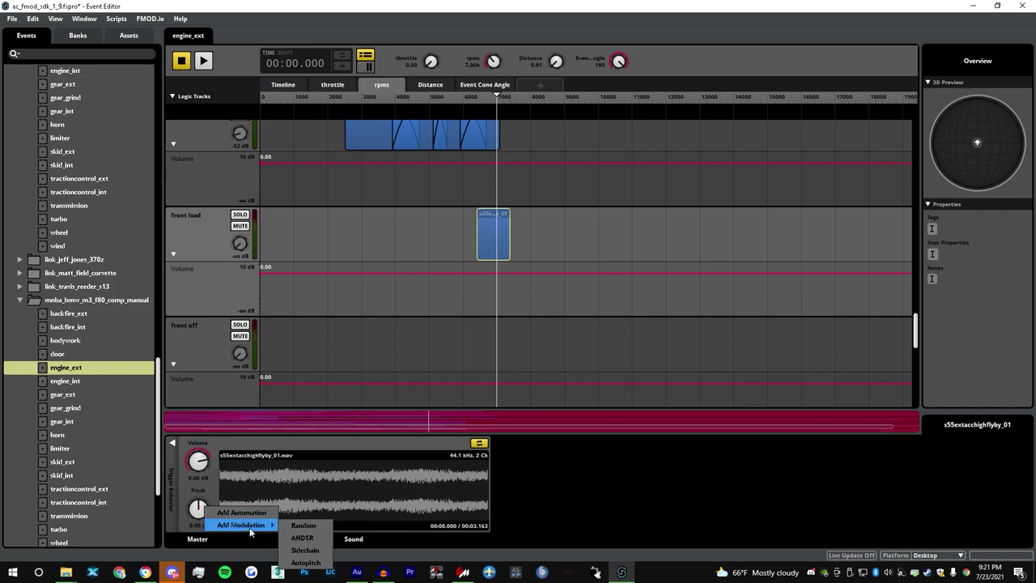
pyautogui.click(306, 565)
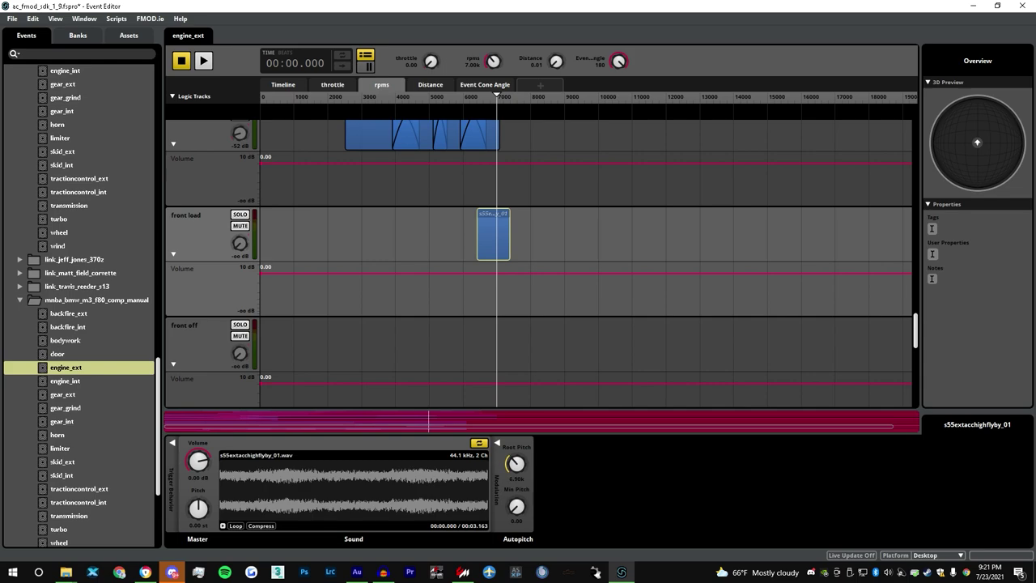
pyautogui.moveTo(484, 227); pyautogui.dragTo(382, 227)
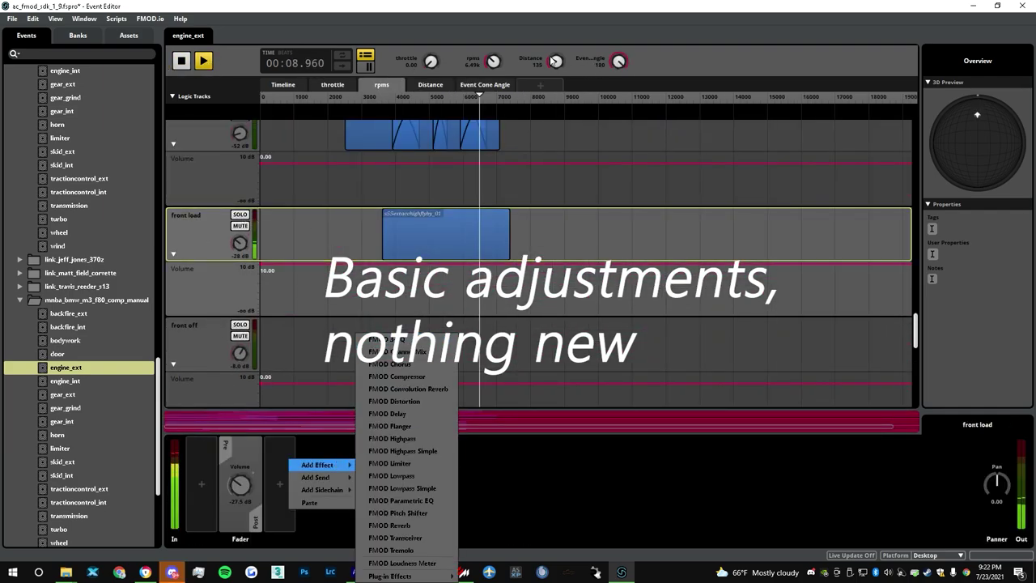
# - Add a Lowpass effect and a 10 dB Gain effect to the front load track
pyautogui.click(391, 475)
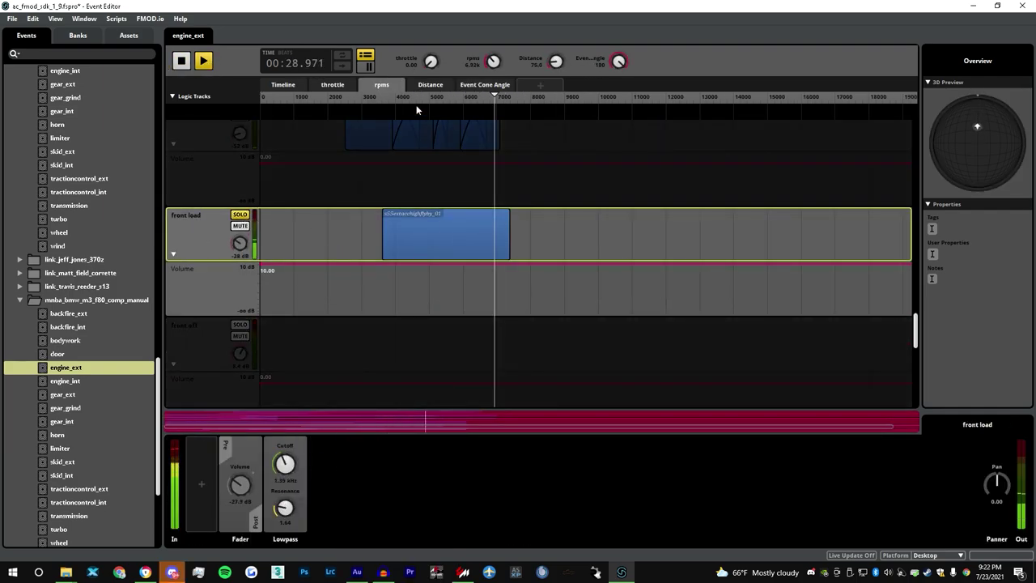
pyautogui.rightClick(362, 444)
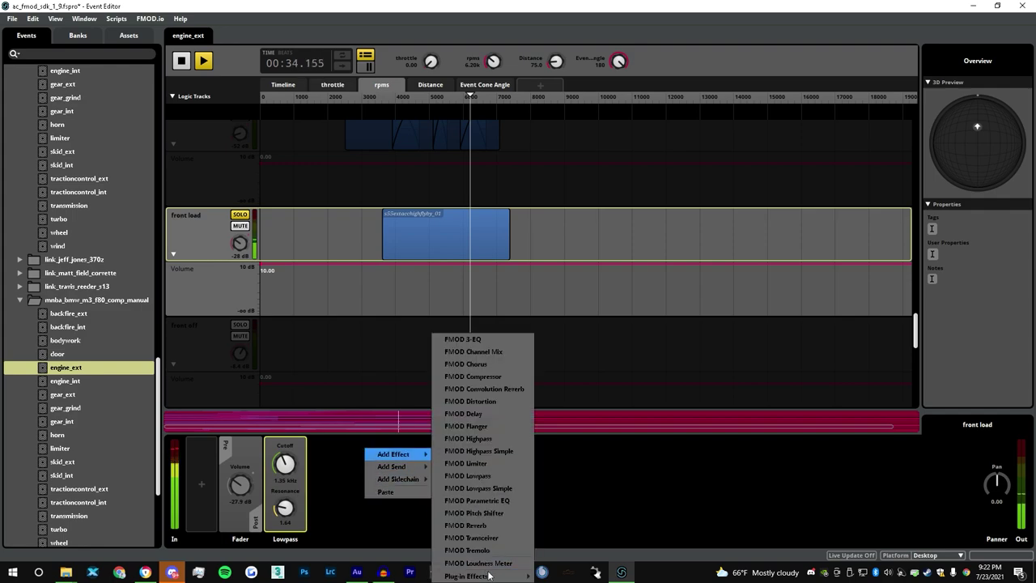
pyautogui.click(391, 468)
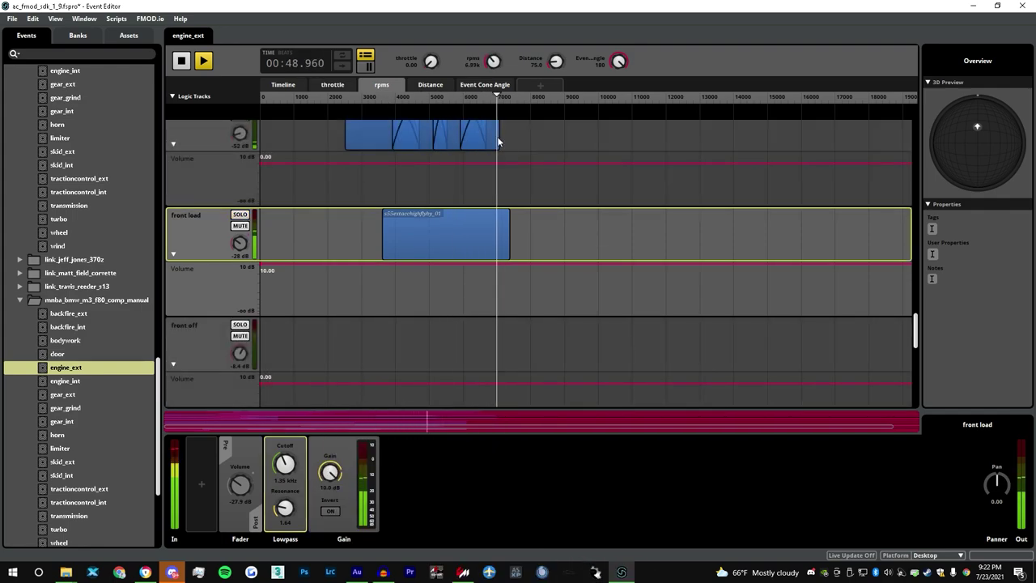
# - Stretch the front load flyby clip to span 0 to about 8200 rpm, sweeping the rpms during playback
pyautogui.moveTo(509, 235); pyautogui.dragTo(537, 235)
pyautogui.moveTo(506, 104); pyautogui.dragTo(519, 104)
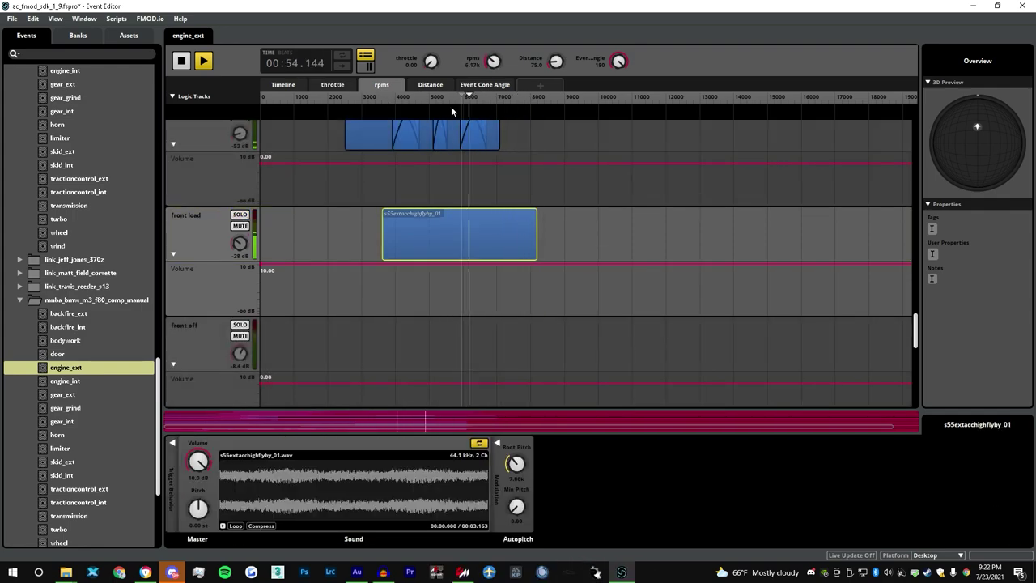
pyautogui.moveTo(382, 234); pyautogui.dragTo(308, 235)
pyautogui.moveTo(388, 104); pyautogui.dragTo(370, 103)
pyautogui.moveTo(308, 235); pyautogui.dragTo(288, 234)
pyautogui.moveTo(335, 103); pyautogui.dragTo(457, 143)
pyautogui.click(182, 60)
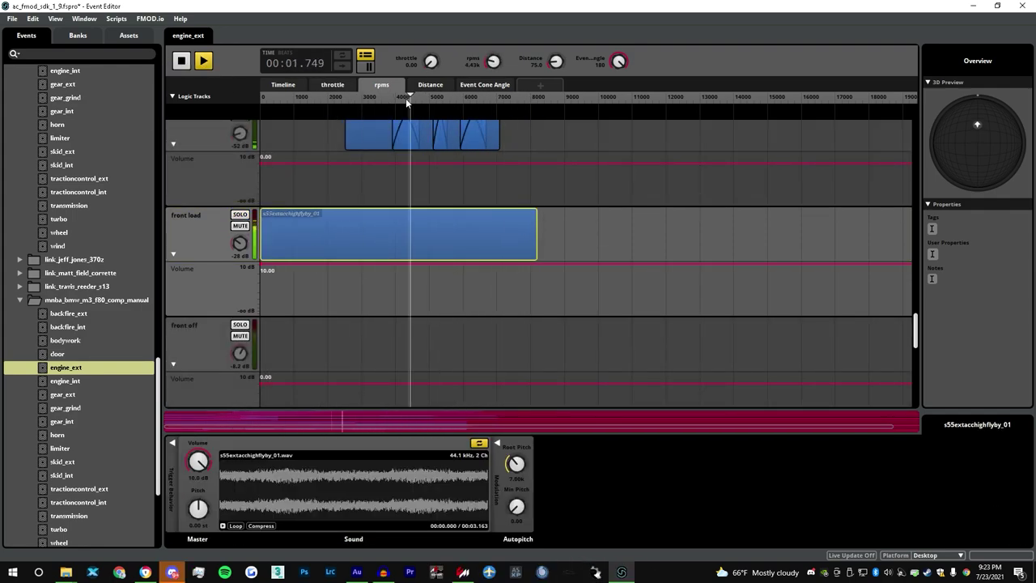
# - Paste the flyby clip onto the front off track, spanning 0 to about 8200 rpm, with its clip volume at -7.5 dB
pyautogui.scroll(-2, 294, 218)
pyautogui.hotkey('ctrl', 'v')
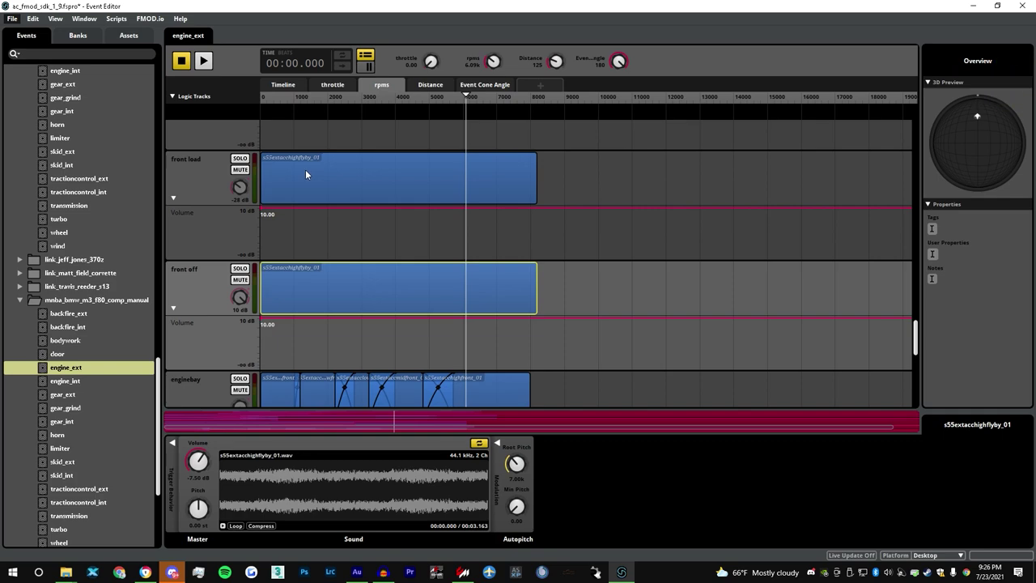
pyautogui.click(917, 341)
# - Play the event at about 4370 rpm, switching throttle to 1 and back to 0 while varying the distance
pyautogui.moveTo(399, 97); pyautogui.dragTo(409, 98)
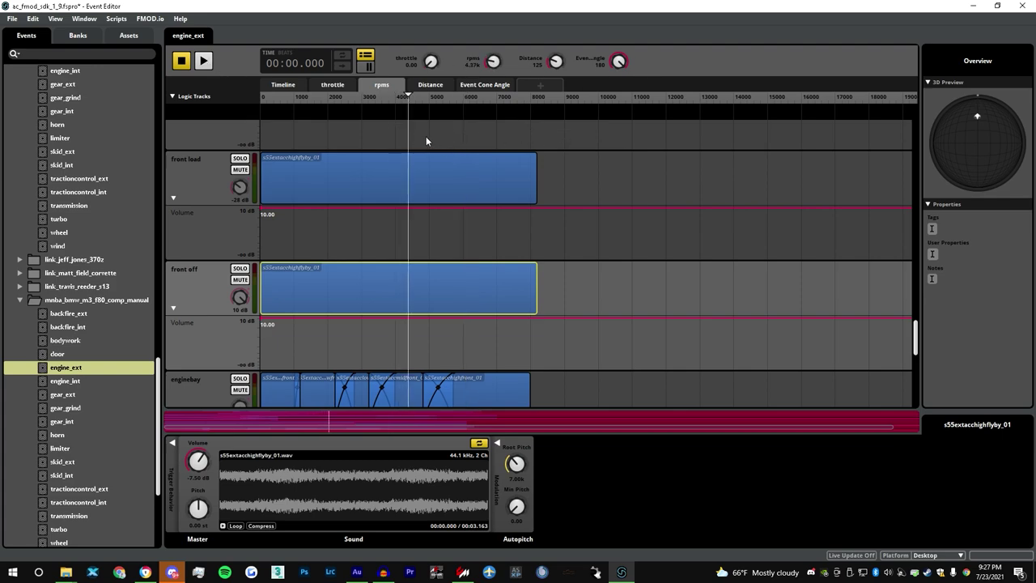
pyautogui.click(203, 62)
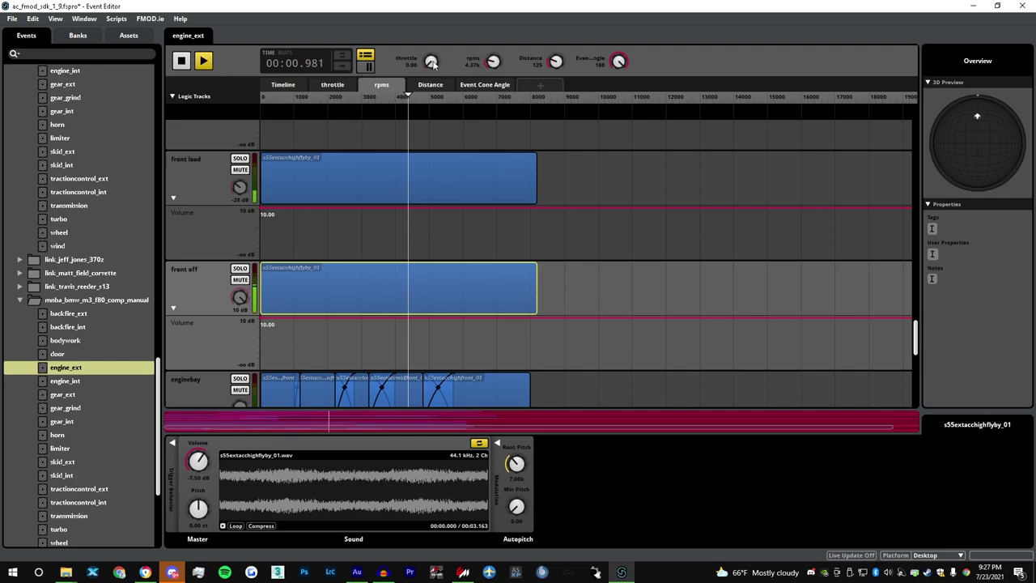
pyautogui.moveTo(430, 61); pyautogui.dragTo(430, 24)
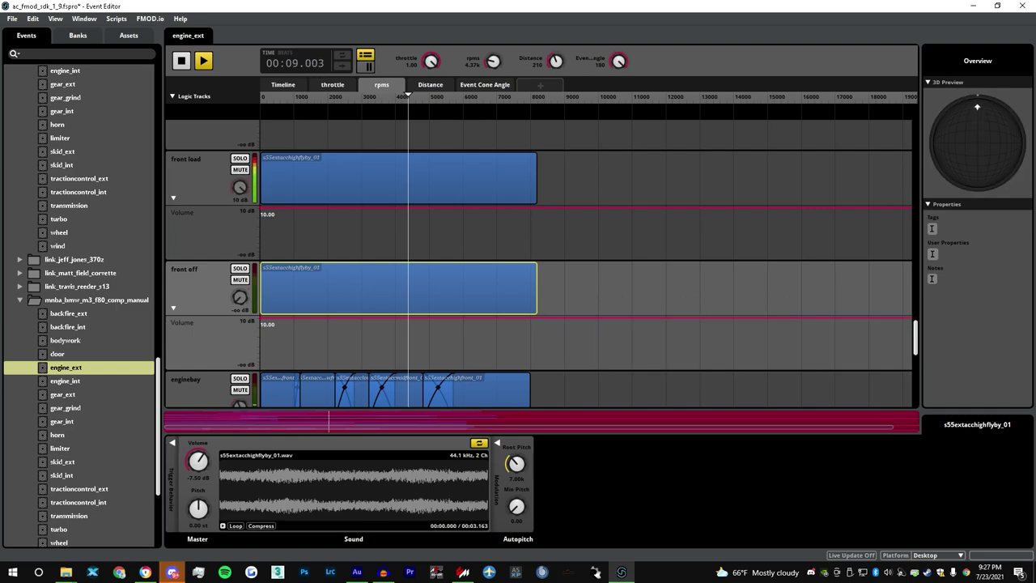
pyautogui.moveTo(434, 63); pyautogui.dragTo(435, 105)
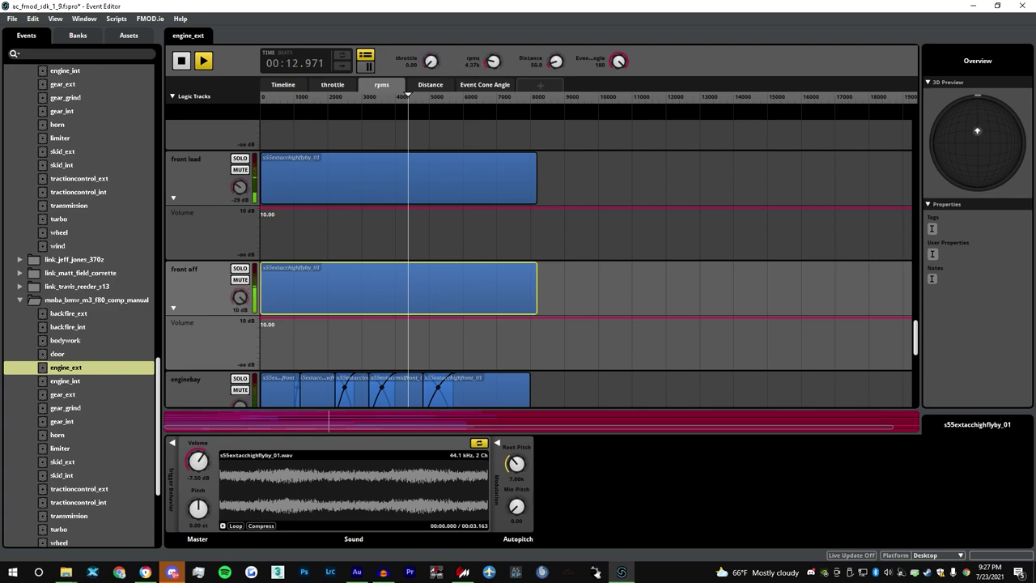
pyautogui.press('space')
# - Add a 3-EQ effect to the front off track with Low at 10 dB and Mid at -14 dB
pyautogui.click(208, 292)
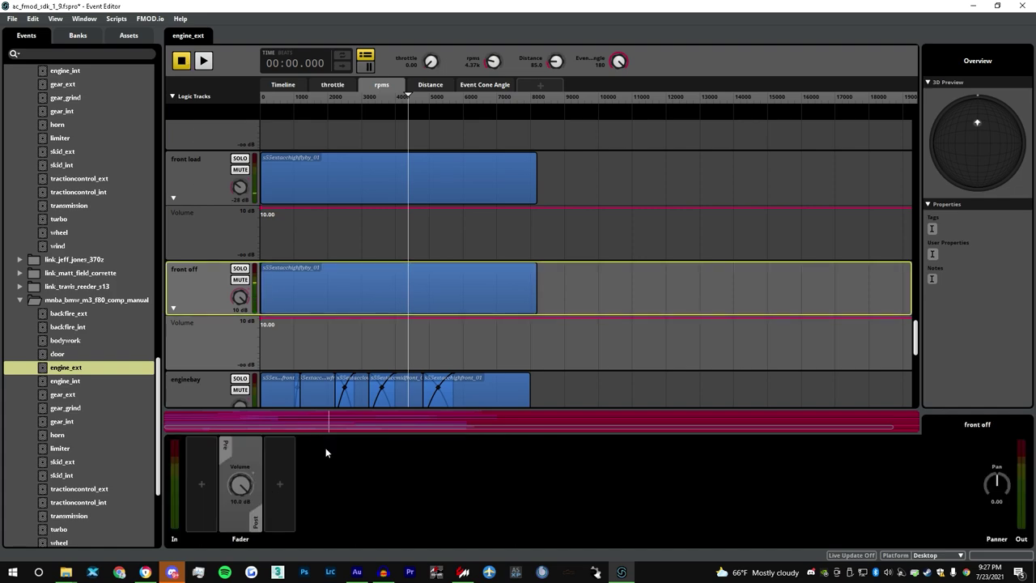
pyautogui.rightClick(278, 454)
pyautogui.moveTo(324, 464)
pyautogui.click(384, 339)
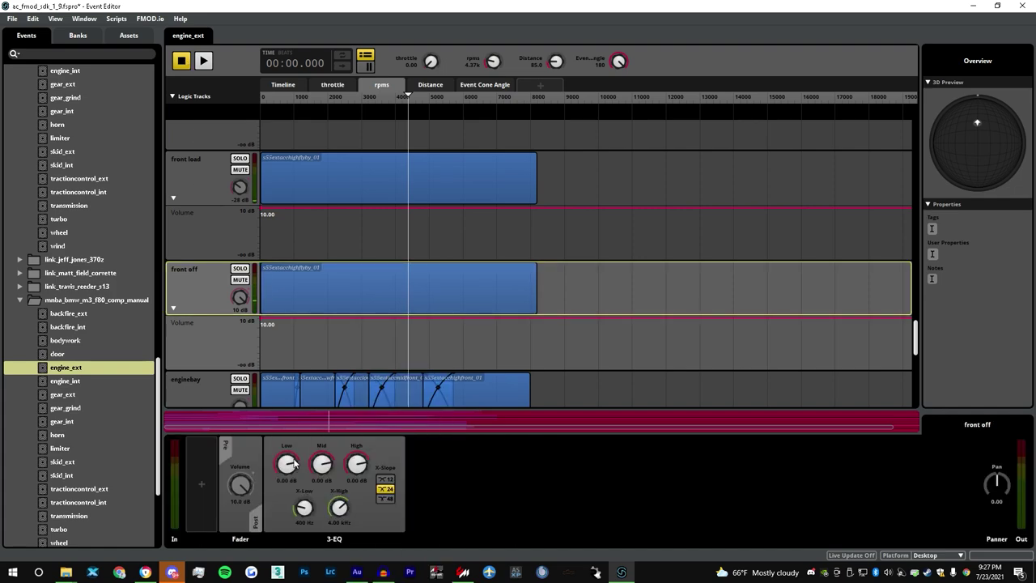
pyautogui.click(204, 61)
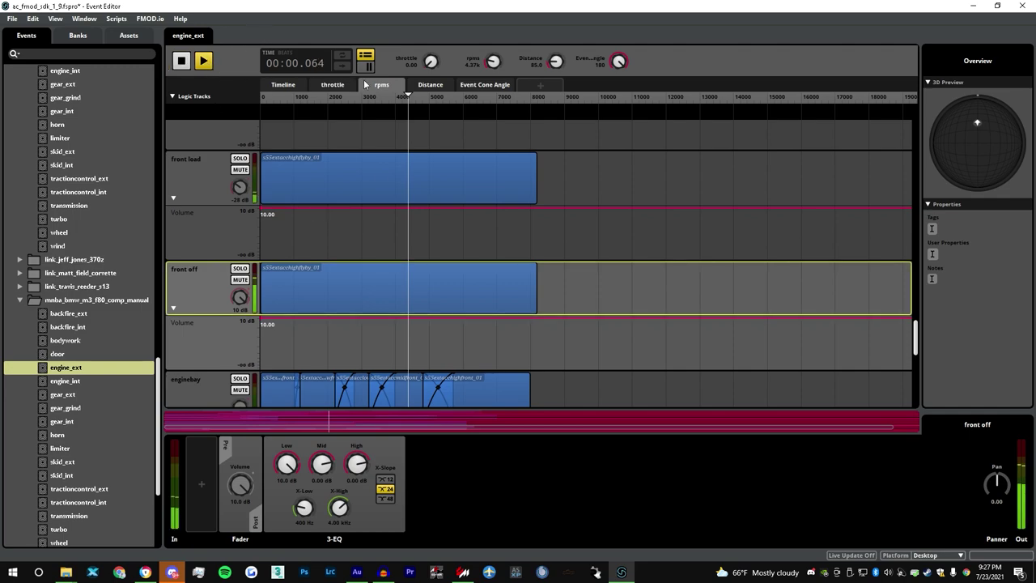
pyautogui.moveTo(321, 463); pyautogui.dragTo(321, 487)
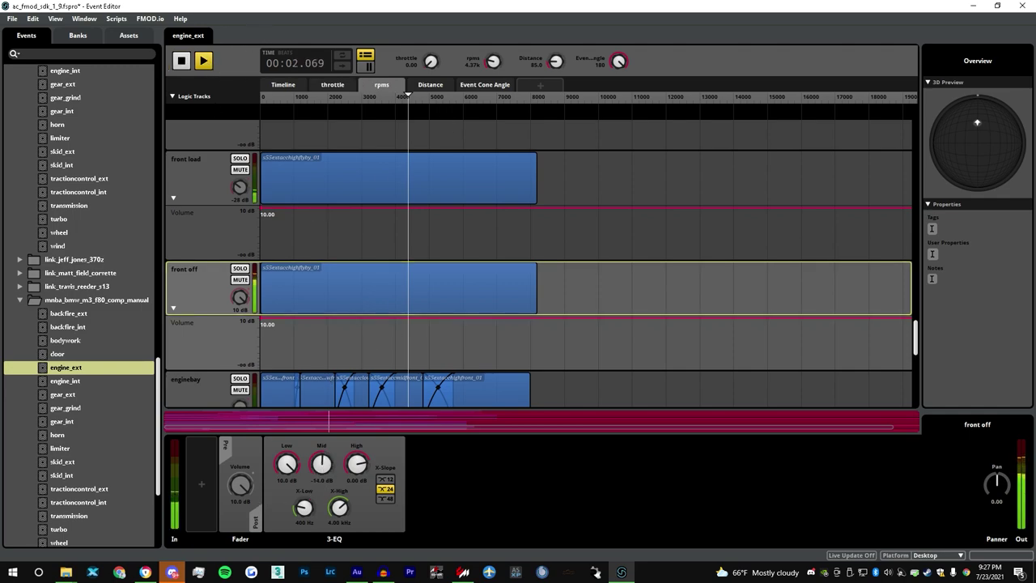
# - Play the event while varying throttle and sweeping rpms, ending at full throttle, about 2700 rpm and distance 0
pyautogui.moveTo(431, 62); pyautogui.dragTo(431, 16)
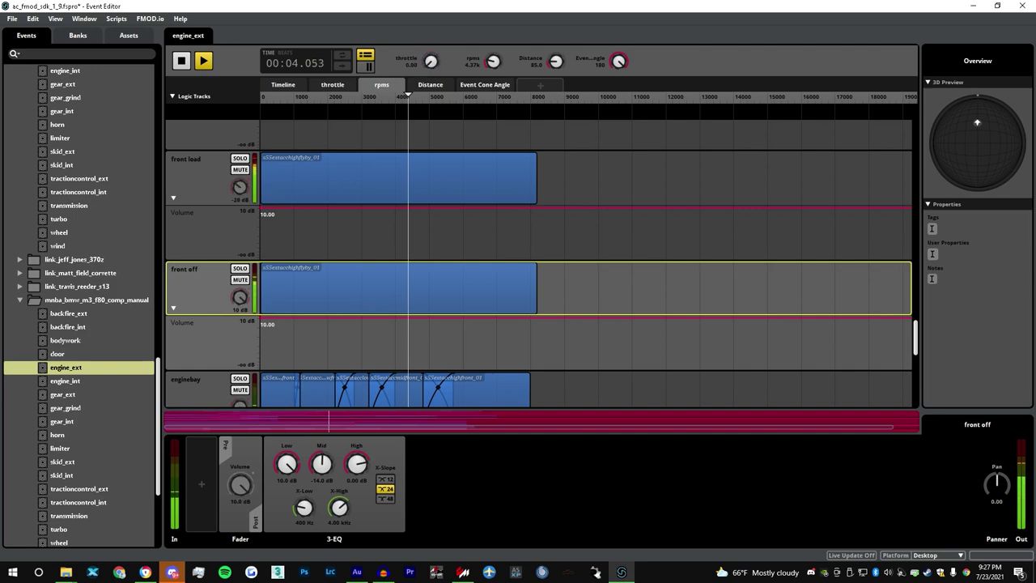
pyautogui.press('space')
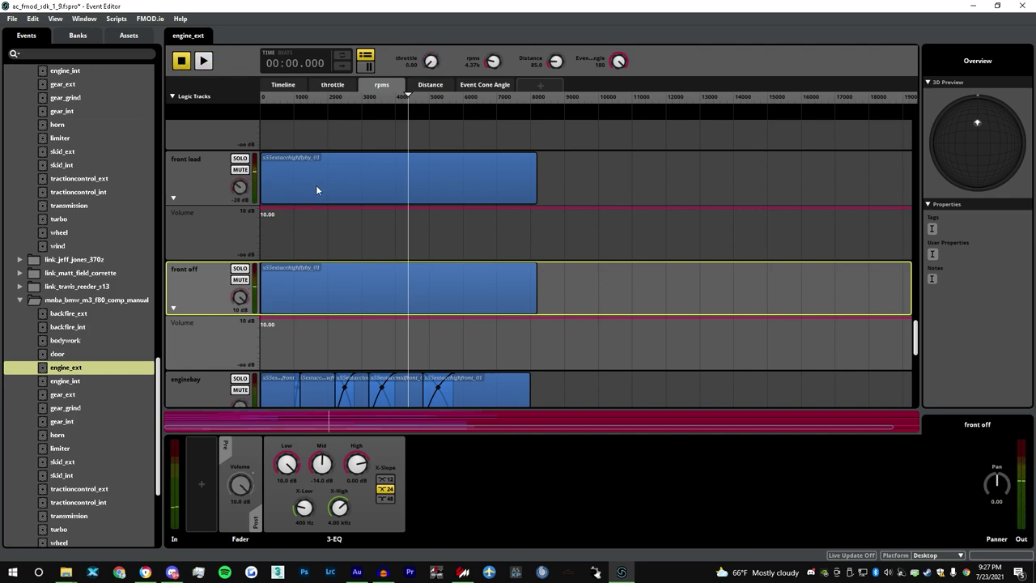
pyautogui.press('space')
pyautogui.moveTo(447, 107)
pyautogui.mouseDown()
pyautogui.moveTo(510, 105)
pyautogui.moveTo(434, 115)
pyautogui.moveTo(485, 105)
pyautogui.moveTo(513, 114)
pyautogui.moveTo(456, 127)
pyautogui.moveTo(516, 133)
pyautogui.moveTo(468, 145)
pyautogui.moveTo(514, 140)
pyautogui.moveTo(351, 162)
pyautogui.mouseUp()
pyautogui.moveTo(556, 61); pyautogui.dragTo(556, 106)
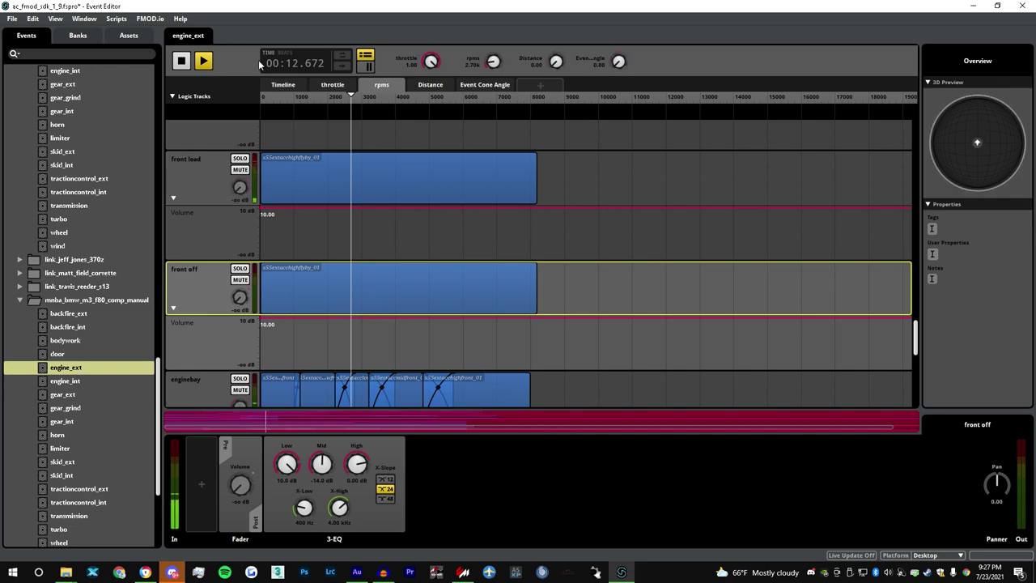
pyautogui.click(182, 61)
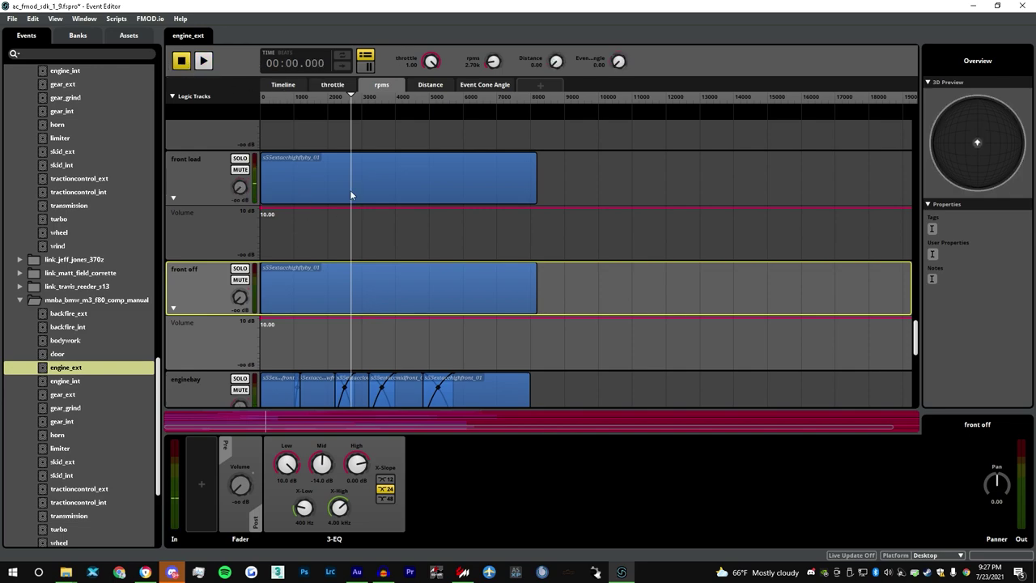
# - Compare the front load and front off clips and their volume curves for throttle, rpms, distance and event cone angle
pyautogui.click(339, 86)
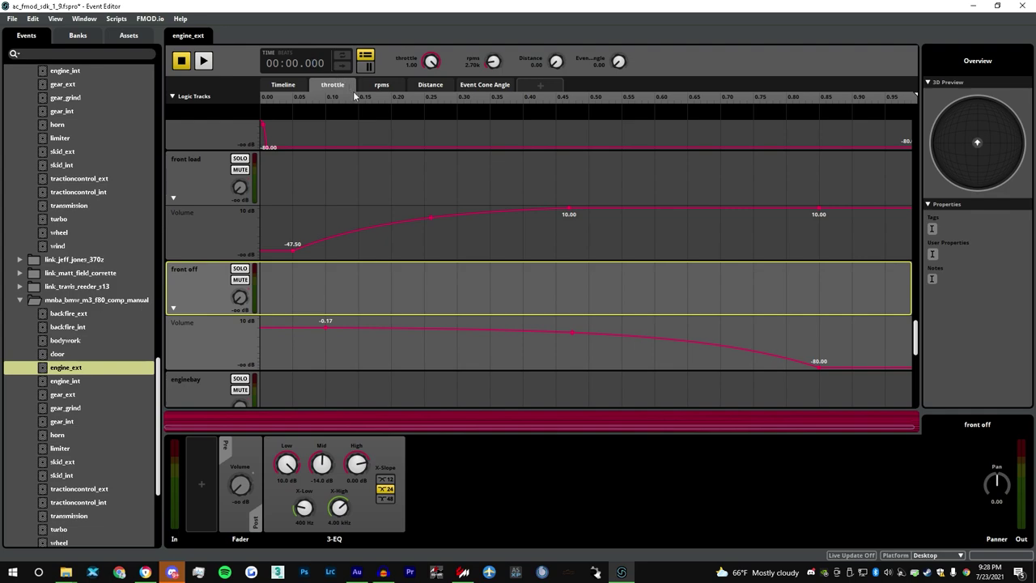
pyautogui.click(384, 88)
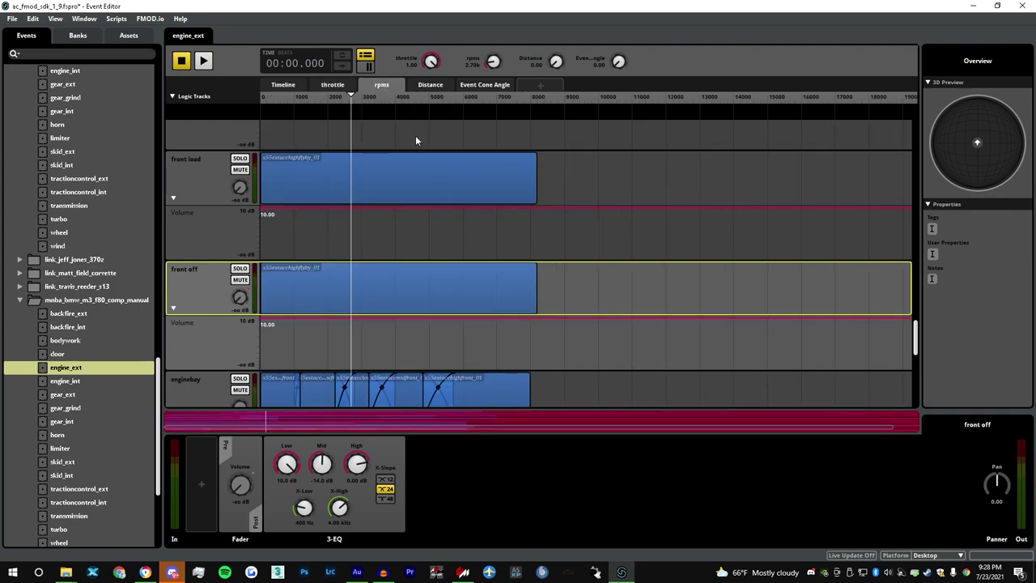
pyautogui.click(343, 164)
pyautogui.click(346, 277)
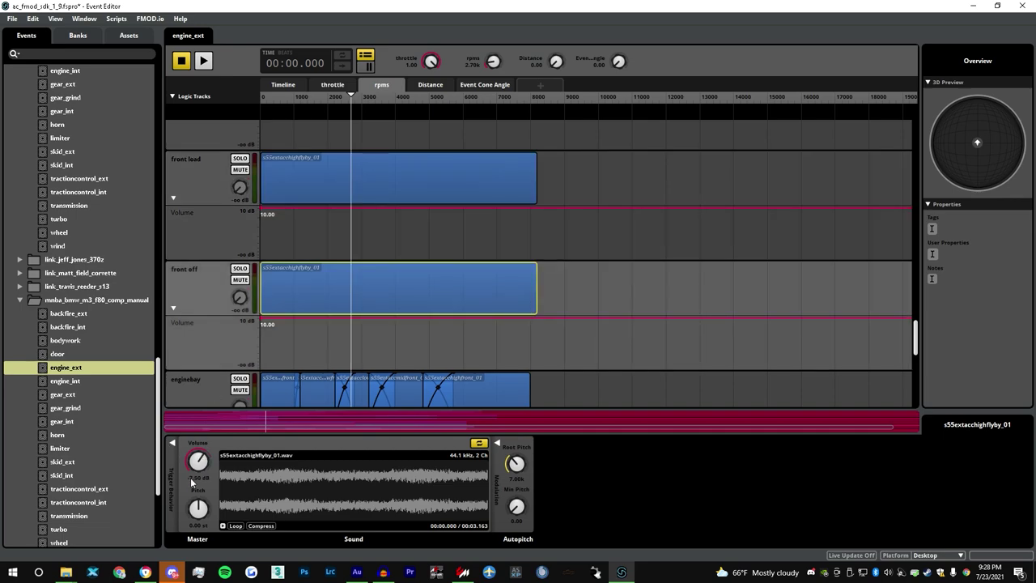
pyautogui.click(307, 184)
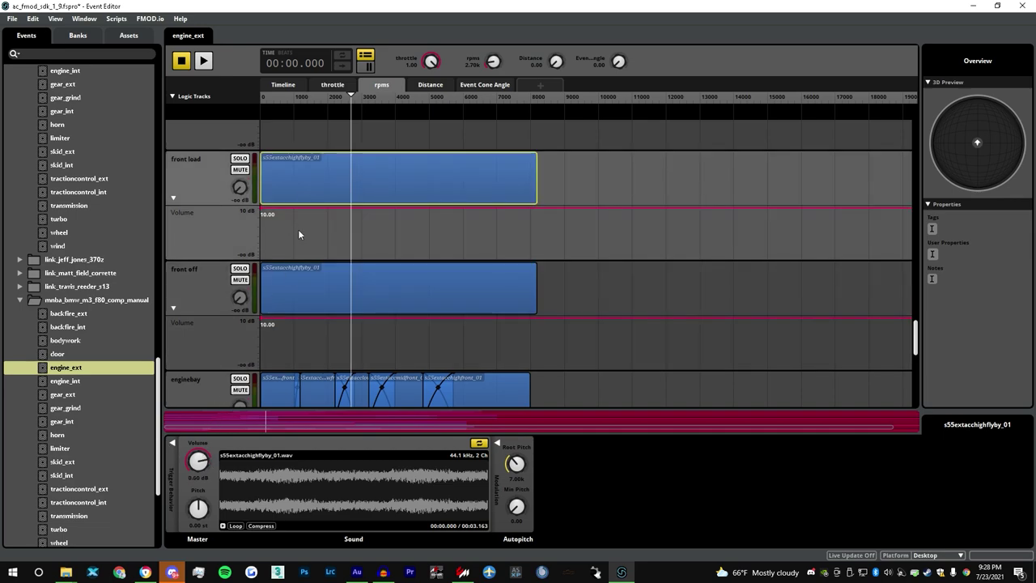
pyautogui.click(427, 85)
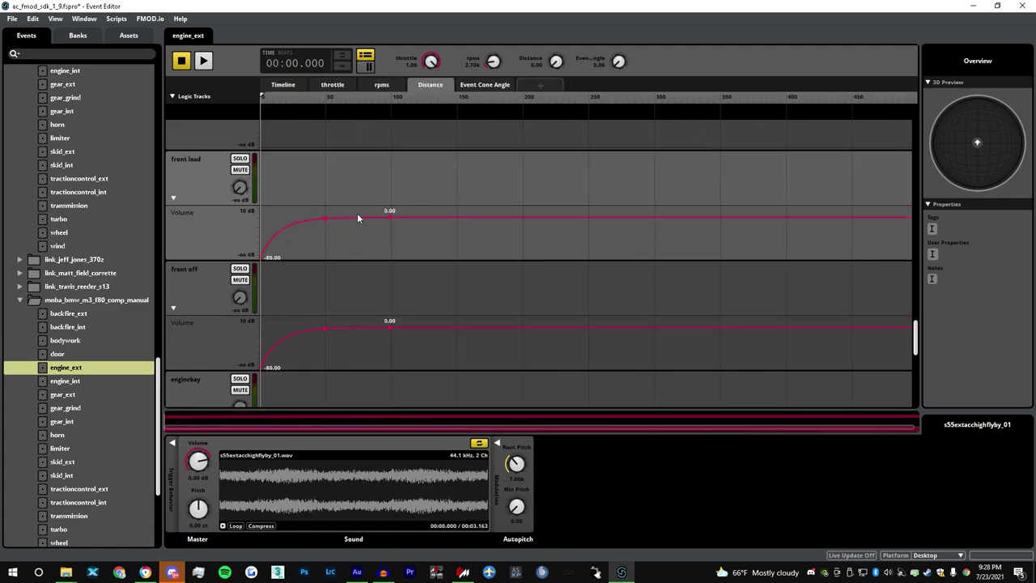
pyautogui.click(499, 86)
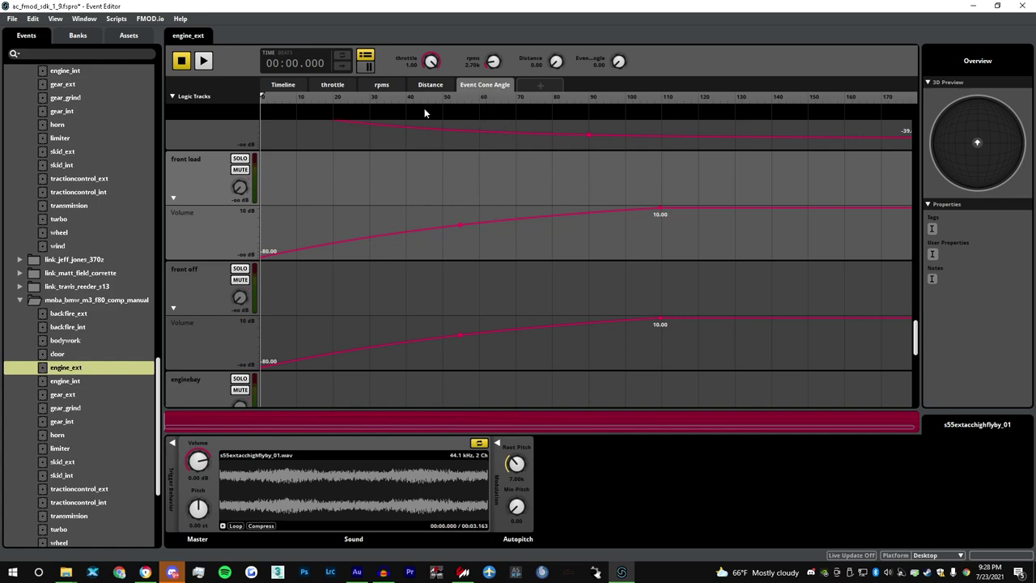
pyautogui.click(380, 86)
pyautogui.click(330, 85)
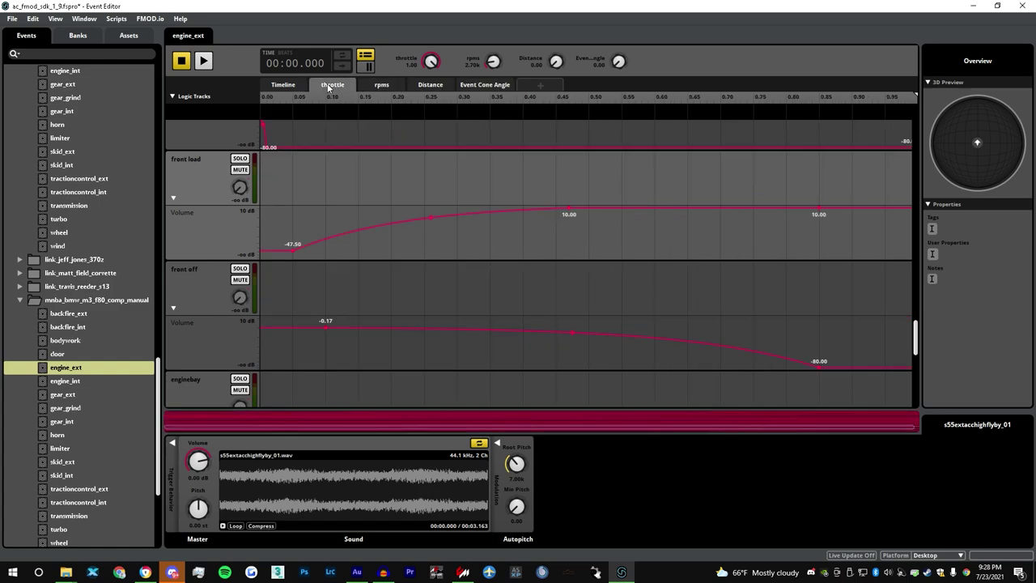
# - Review the front load and front off tracks again, switching between the event cone angle, throttle and rpms parameters
pyautogui.click(377, 88)
pyautogui.click(437, 88)
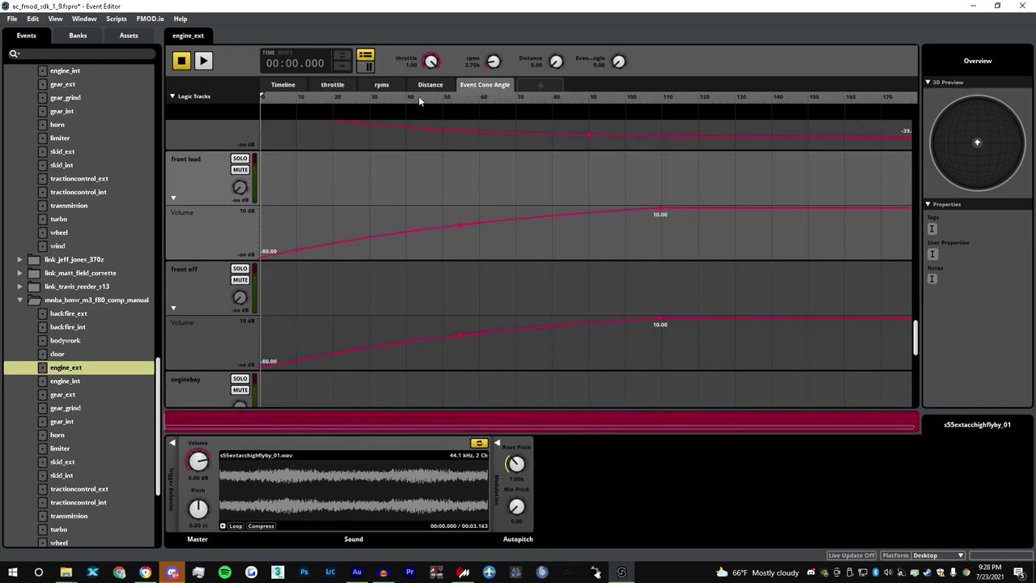
pyautogui.click(382, 86)
pyautogui.click(320, 86)
pyautogui.click(380, 86)
pyautogui.scroll(-1, 253, 272)
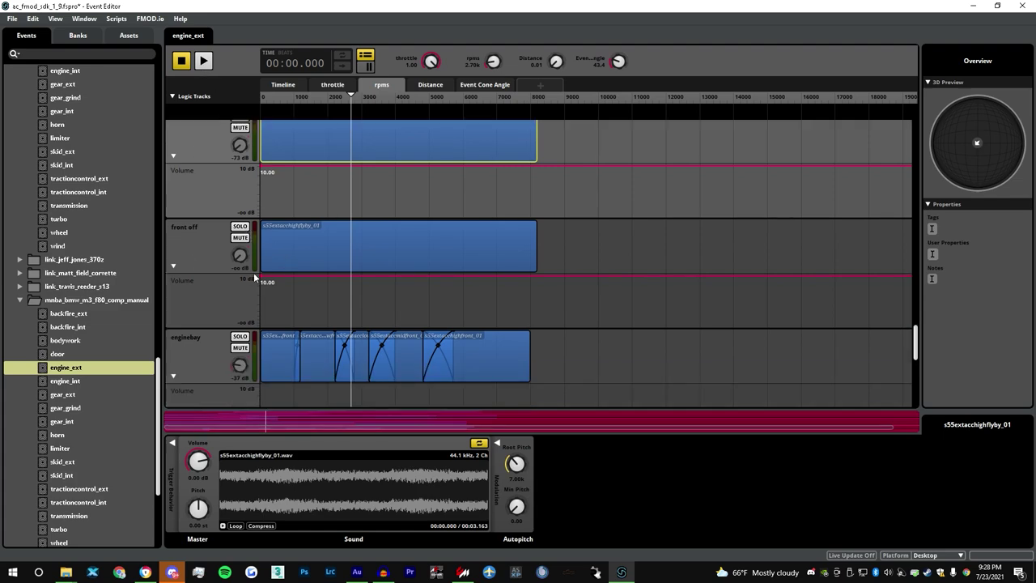
pyautogui.moveTo(916, 342); pyautogui.dragTo(915, 330)
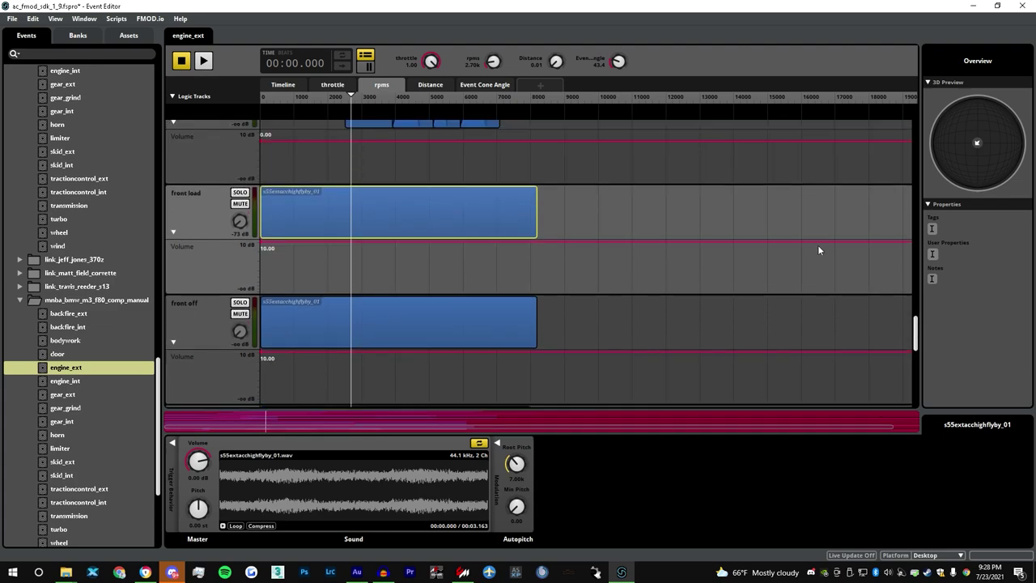
# - Open the turbo event in the mnba_bmw_m3_f80_comp_manual folder
pyautogui.scroll(-1, 337, 263)
pyautogui.scroll(-2, 111, 324)
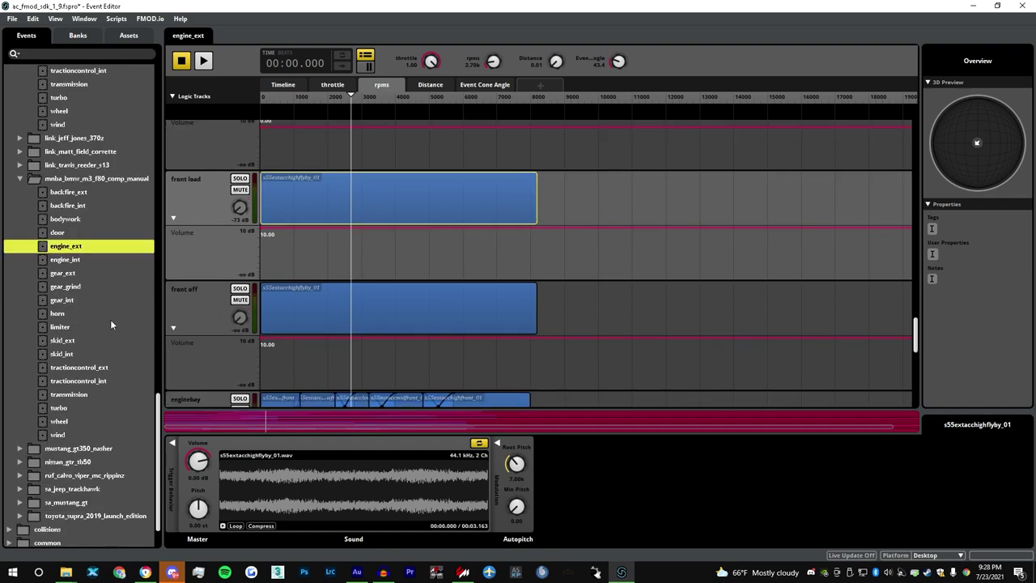
pyautogui.scroll(-3, 111, 325)
pyautogui.click(65, 353)
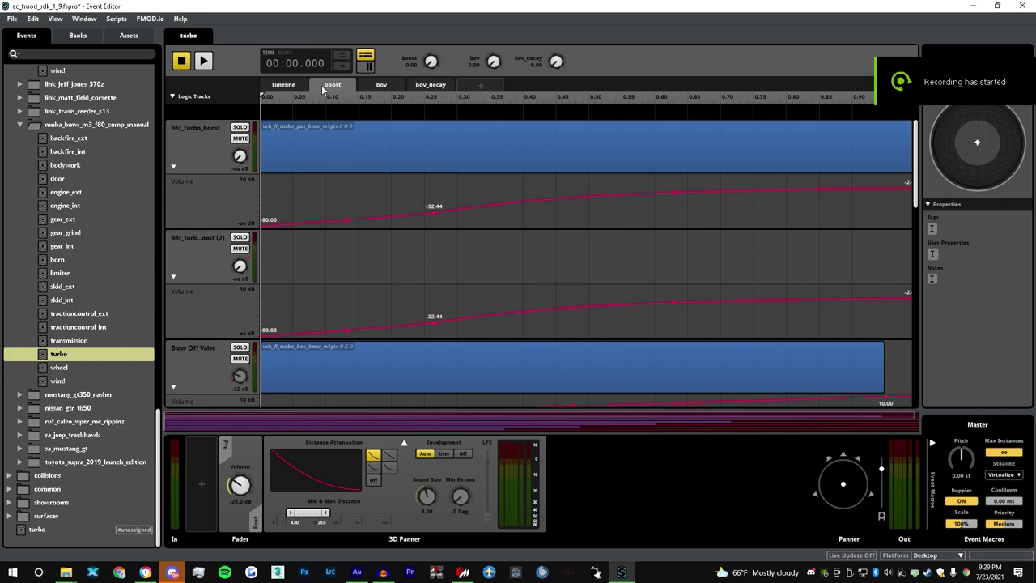
# - Play the turbo event while sweeping boost up and back to 0, and stop playback
pyautogui.click(281, 101)
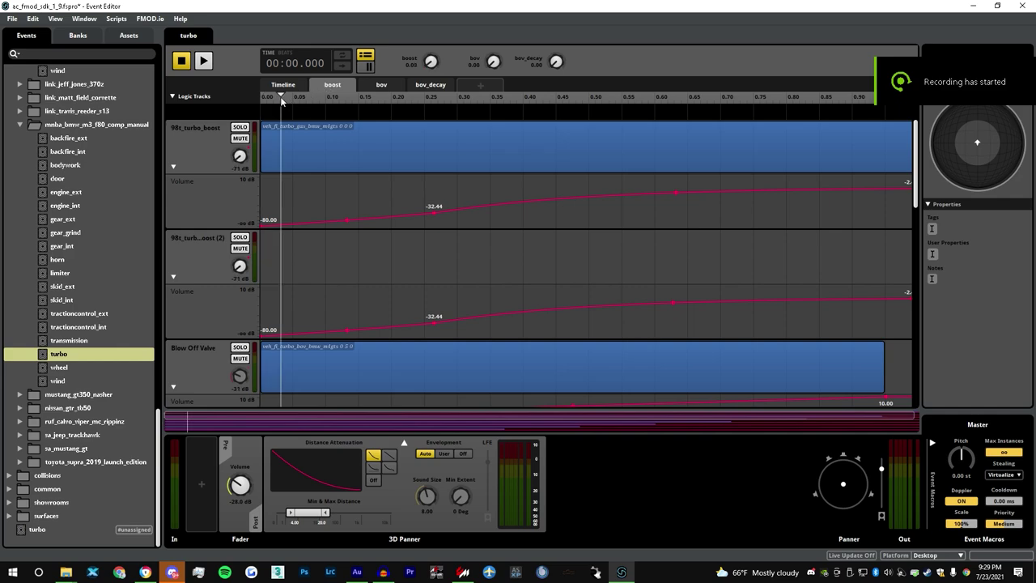
pyautogui.moveTo(282, 96); pyautogui.dragTo(246, 99)
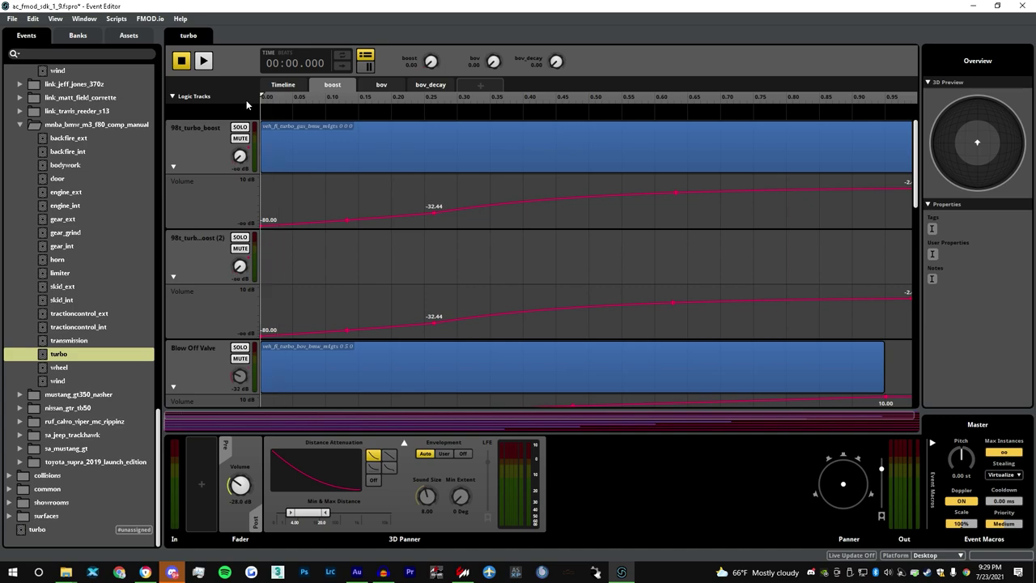
pyautogui.click(203, 61)
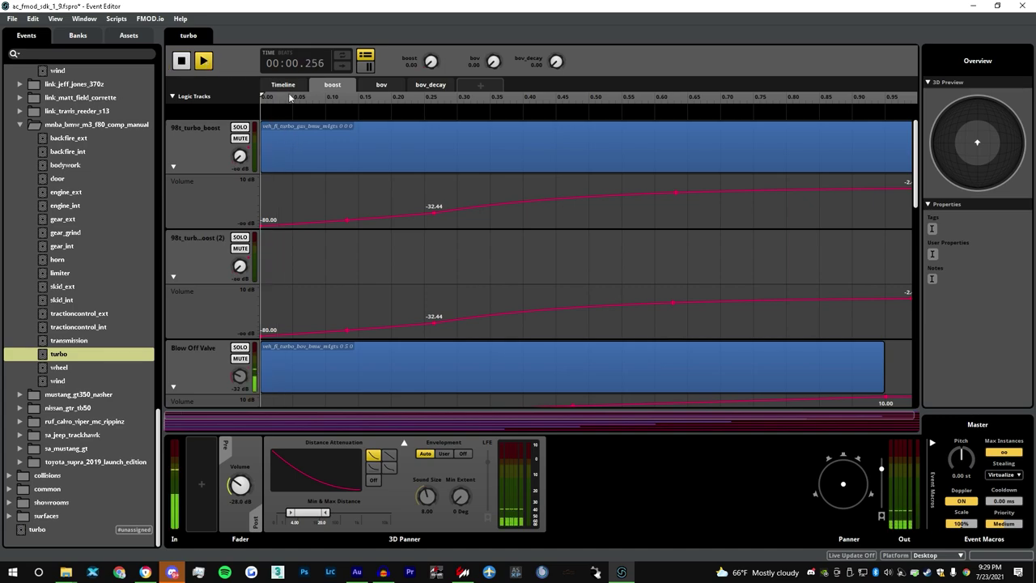
pyautogui.moveTo(424, 113); pyautogui.dragTo(260, 134)
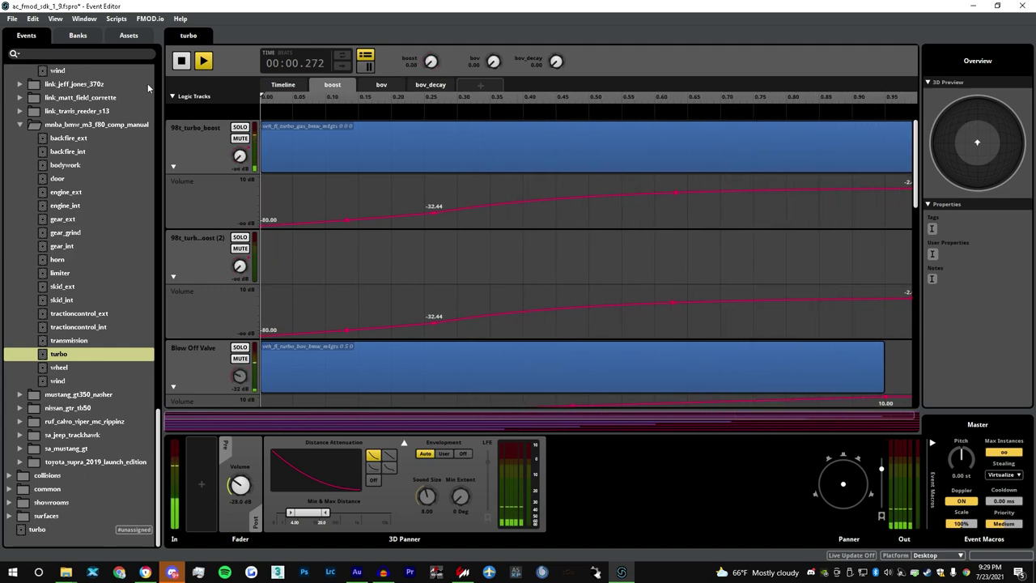
pyautogui.click(183, 63)
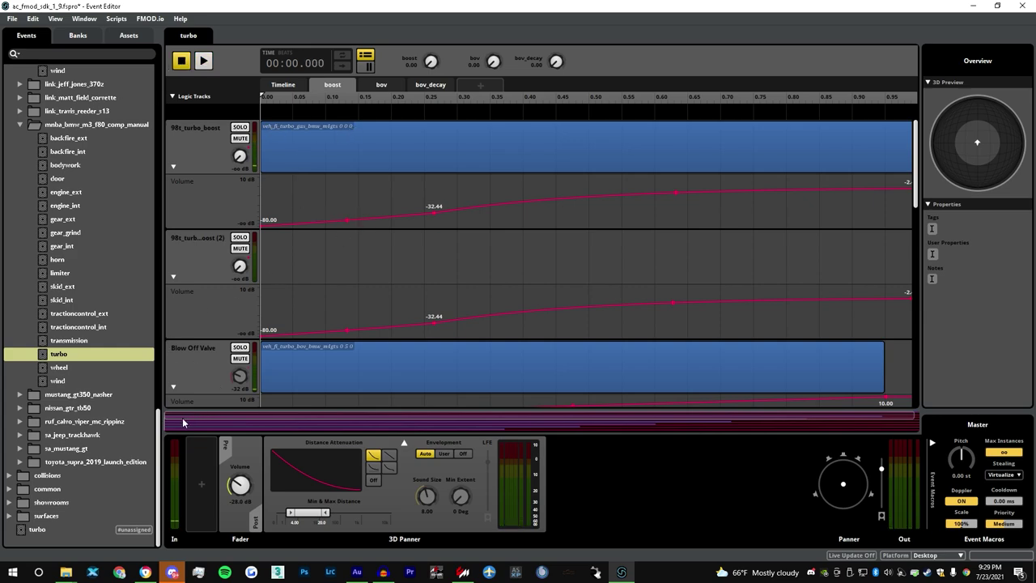
# - Compare the turbo event's boost and bov parameter tracks and inspect the 98t_turbo_boost clip's sound settings
pyautogui.moveTo(192, 421); pyautogui.dragTo(207, 420)
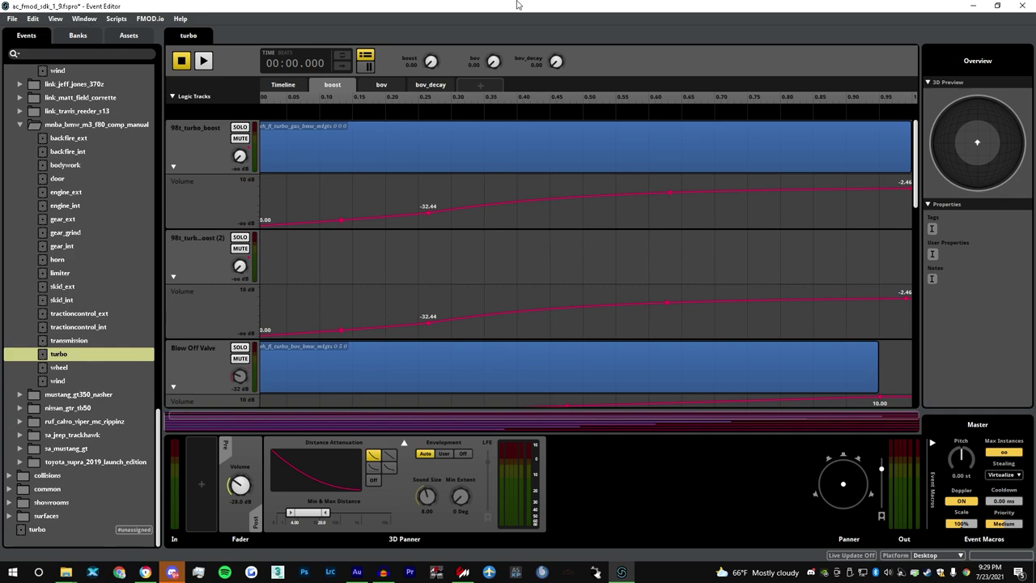
pyautogui.click(380, 84)
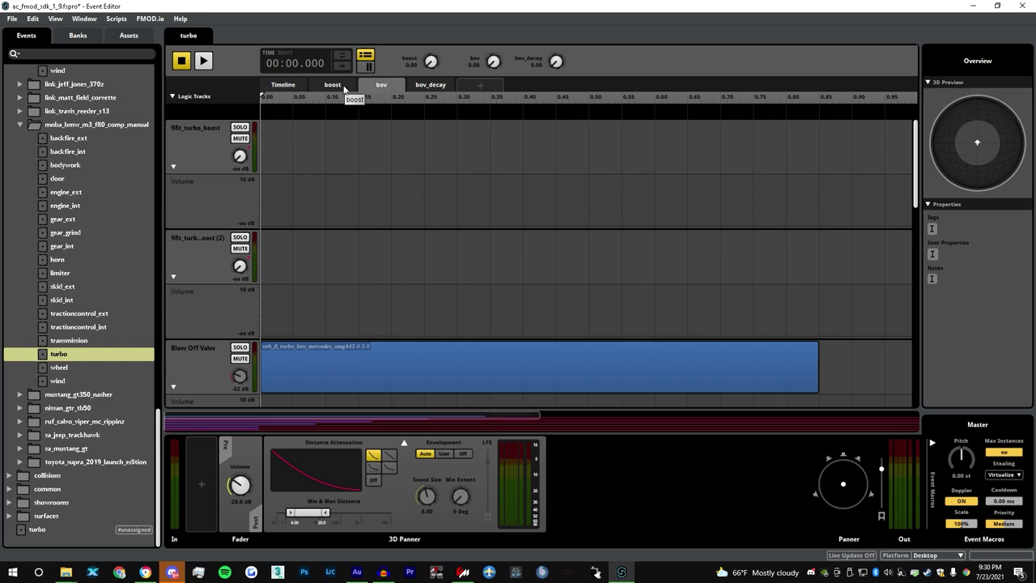
pyautogui.click(344, 88)
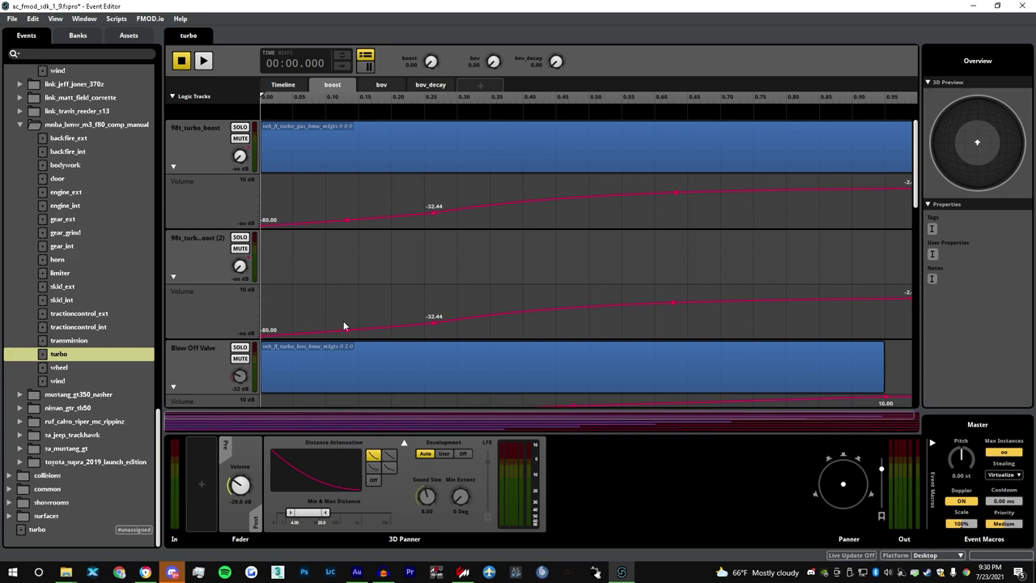
pyautogui.scroll(-1, 343, 325)
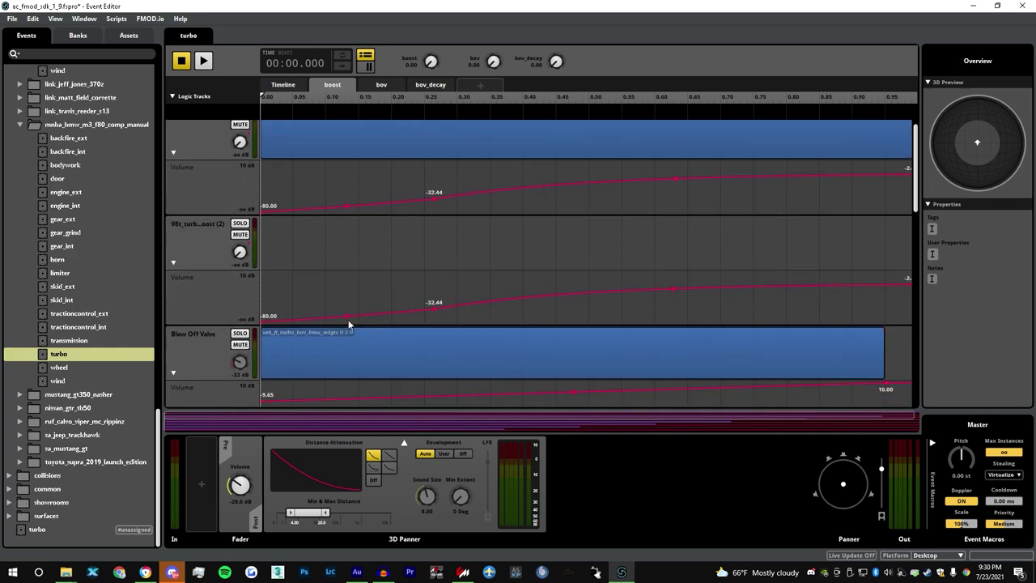
pyautogui.scroll(1, 349, 323)
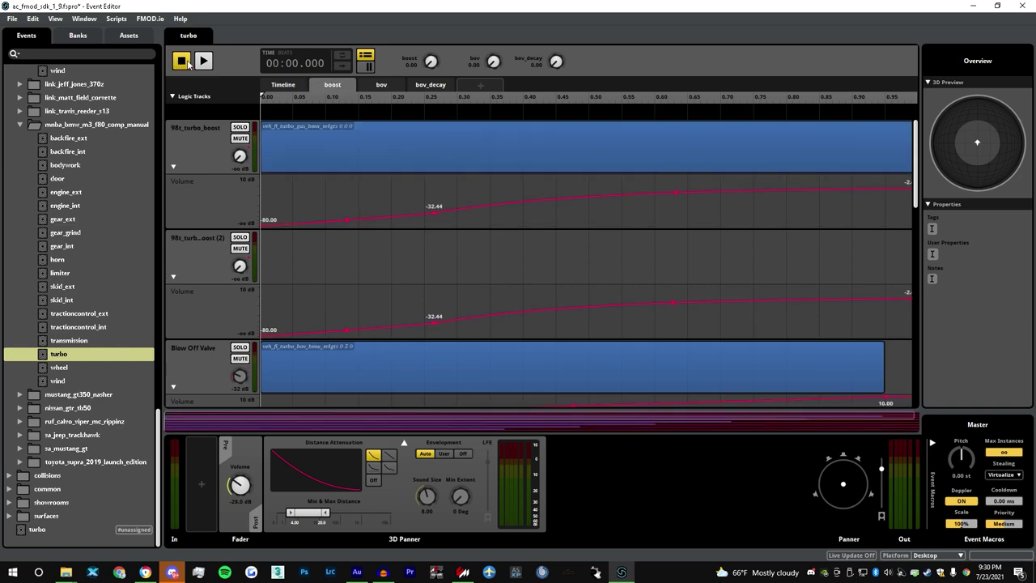
pyautogui.click(338, 158)
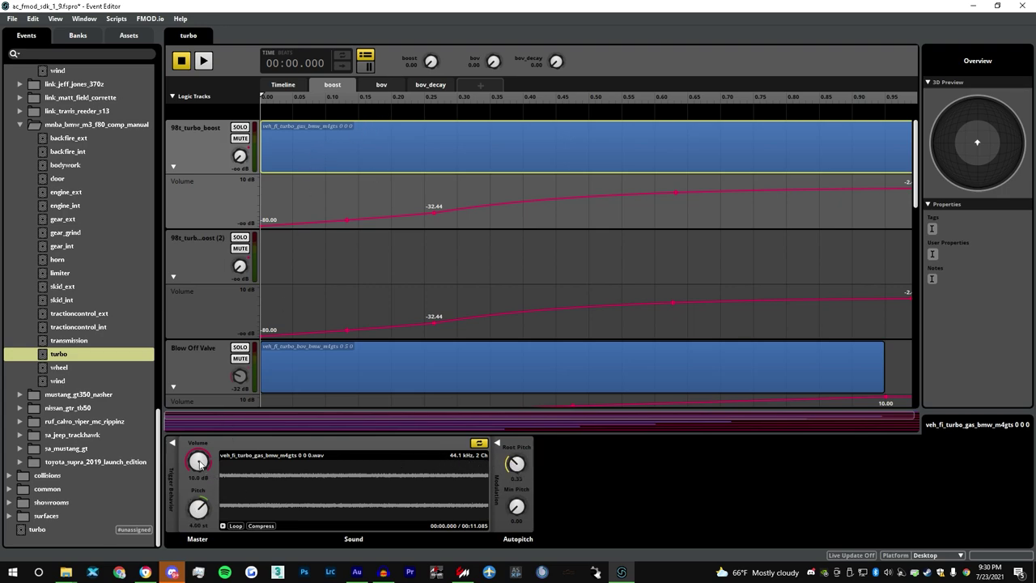
pyautogui.click(386, 88)
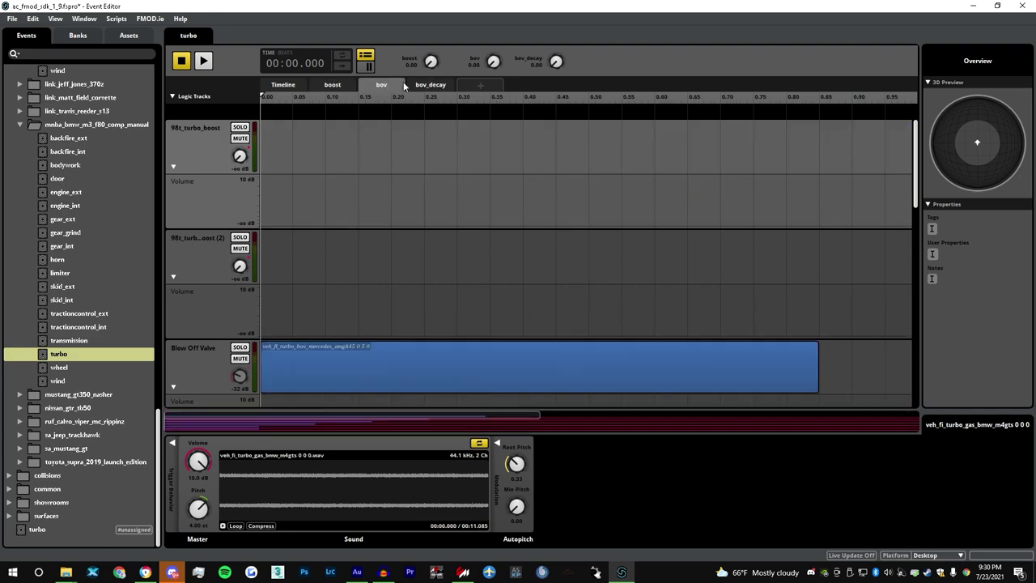
pyautogui.click(348, 87)
# - Solo the 98t_turbo_boost track and play it while sweeping boost up to near maximum and back to 0
pyautogui.click(236, 127)
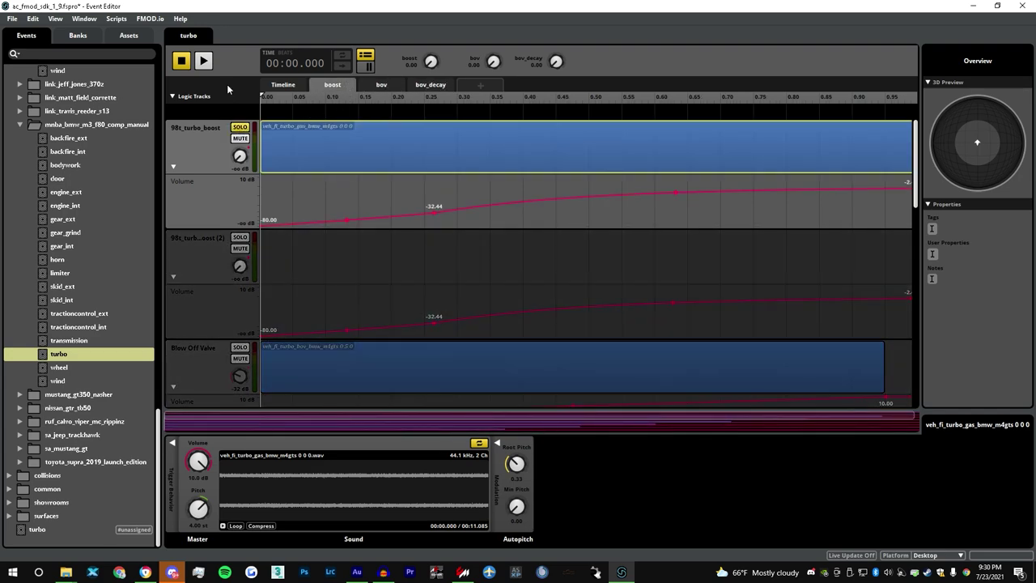
pyautogui.click(204, 61)
pyautogui.click(358, 111)
pyautogui.moveTo(358, 112); pyautogui.dragTo(885, 117)
pyautogui.moveTo(807, 107); pyautogui.dragTo(139, 94)
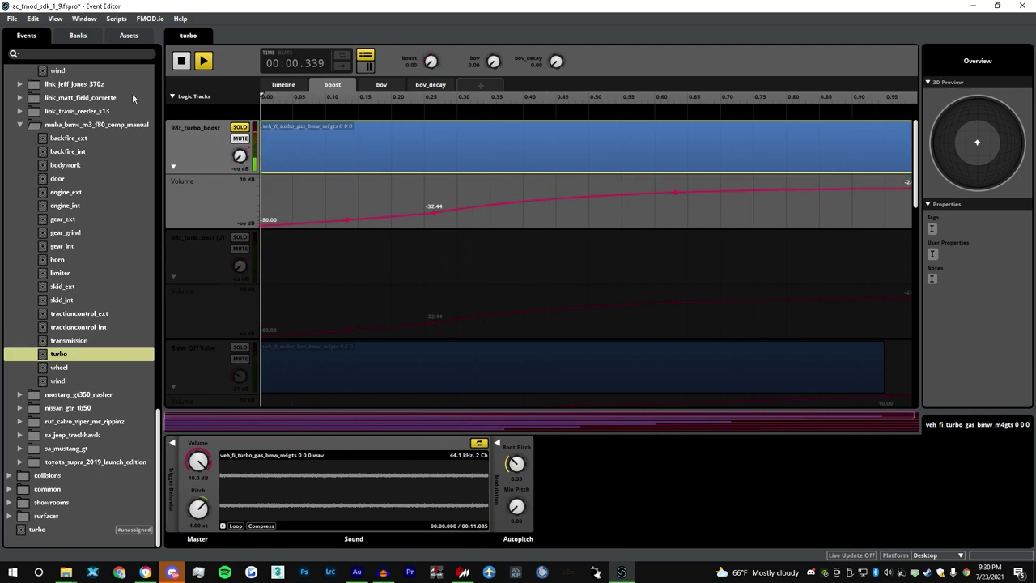
# - Unsolo the 98t_turbo_boost track and play all turbo tracks while sweeping boost between 0 and about 0.96, and stop playback
pyautogui.click(240, 126)
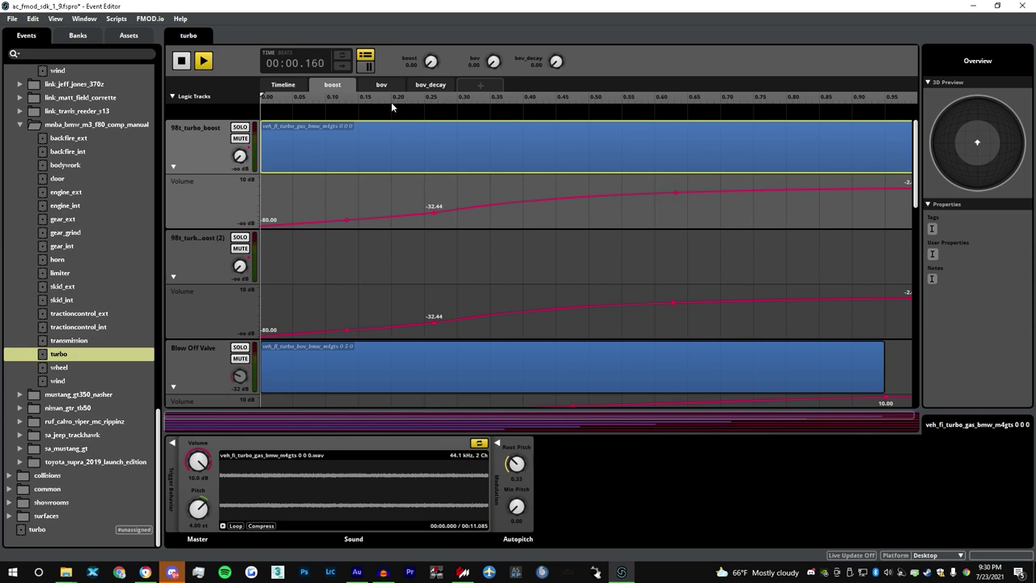
pyautogui.moveTo(389, 98); pyautogui.dragTo(1, 111)
pyautogui.click(890, 98)
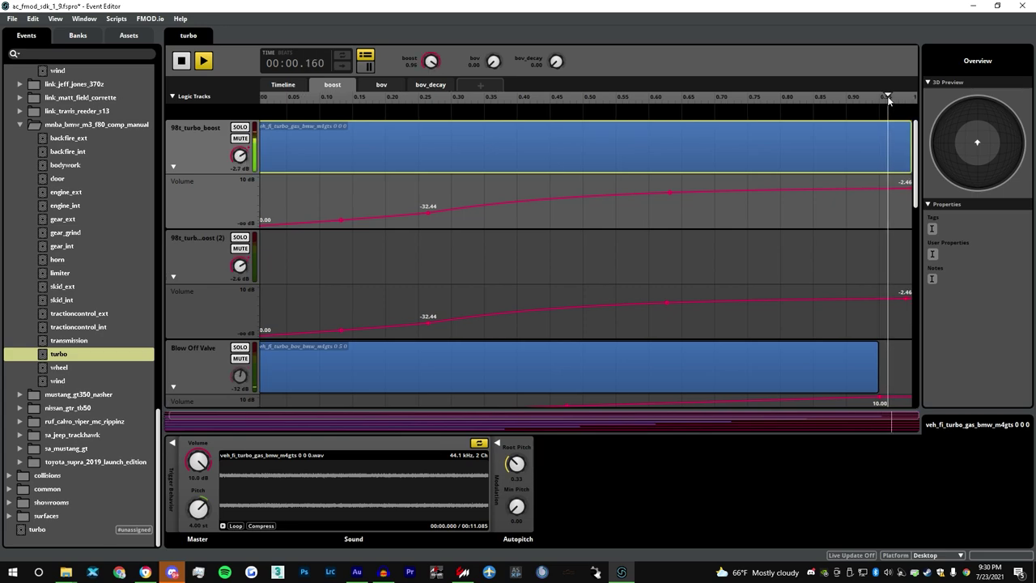
pyautogui.moveTo(891, 98); pyautogui.dragTo(167, 83)
pyautogui.click(180, 61)
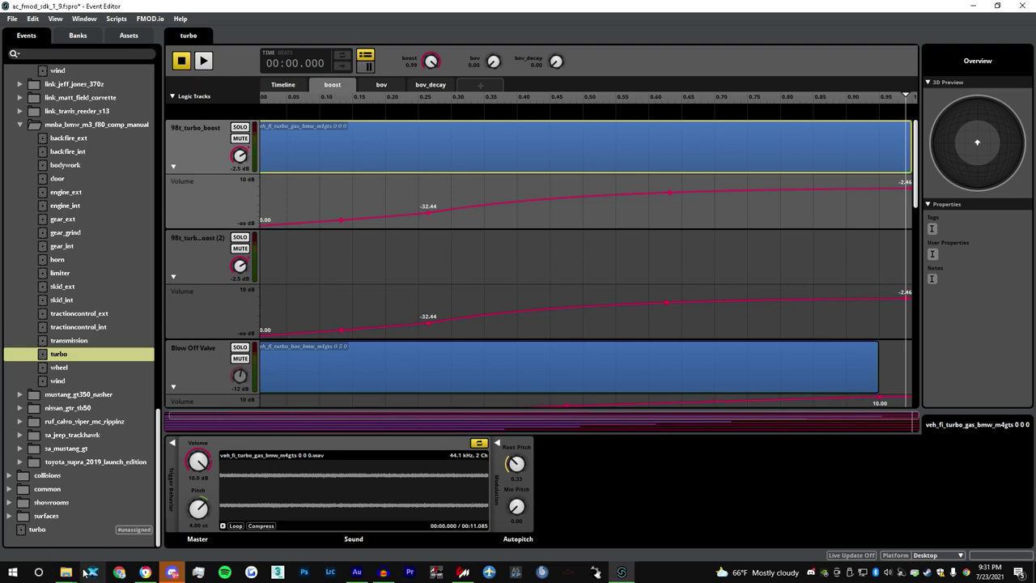
# - Open engine.ini from the car's data folder in Notepad, read the TURBO_0 and TURBO_1 boost settings, and close both windows
pyautogui.moveTo(68, 572)
pyautogui.click(353, 508)
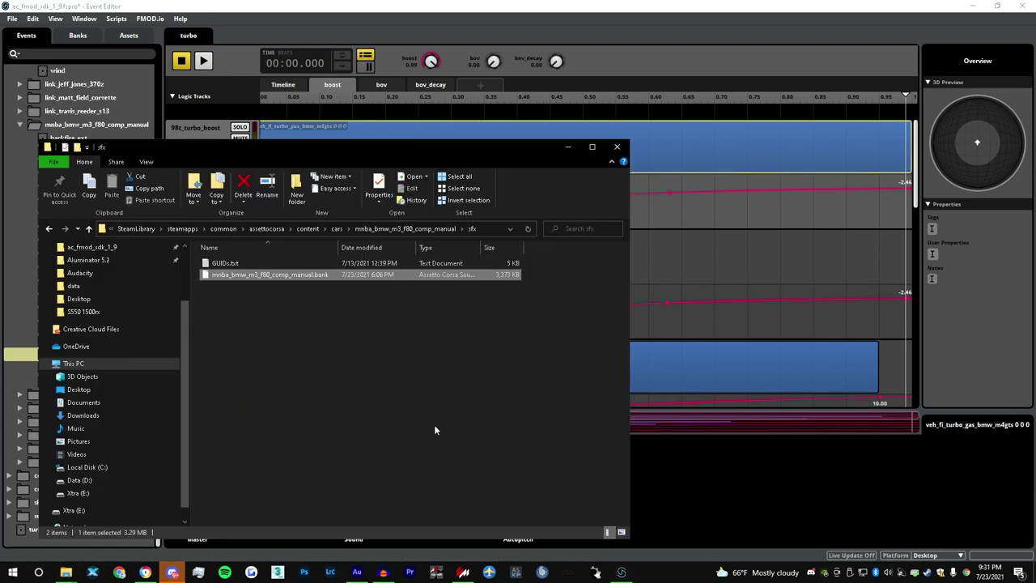
pyautogui.click(393, 229)
pyautogui.doubleClick(255, 276)
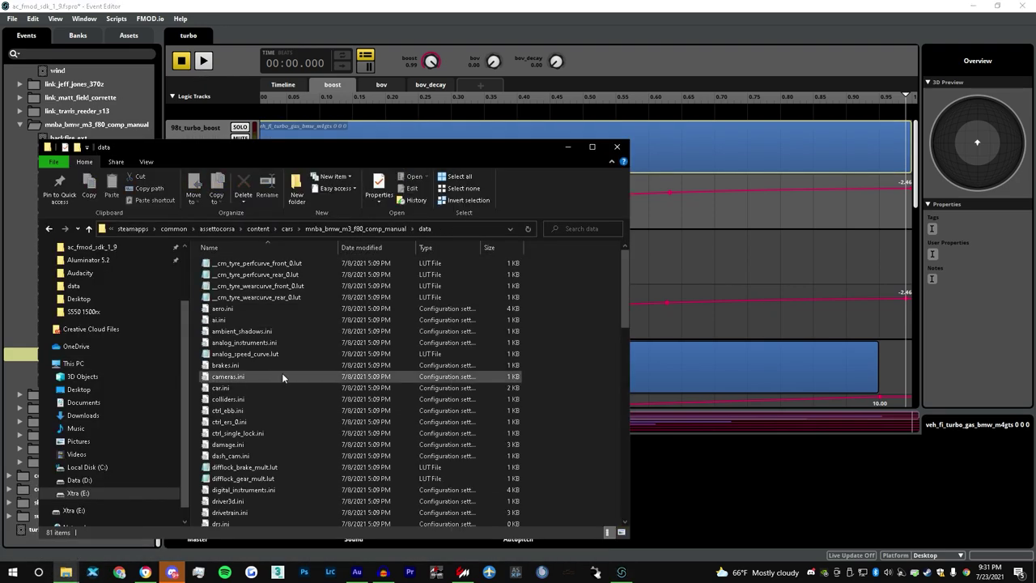
pyautogui.scroll(-5, 282, 374)
pyautogui.doubleClick(263, 350)
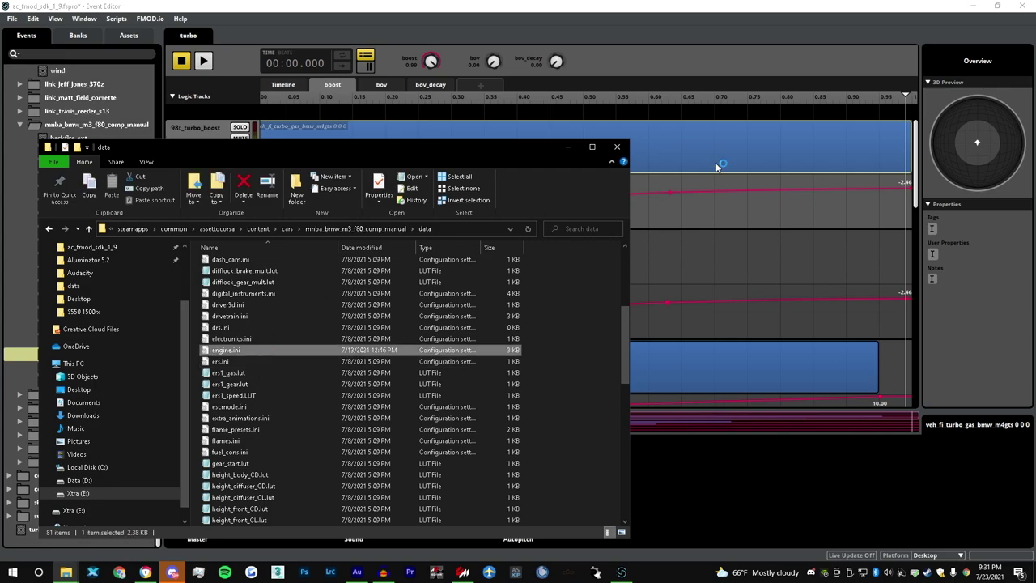
pyautogui.moveTo(380, 179); pyautogui.dragTo(381, 234)
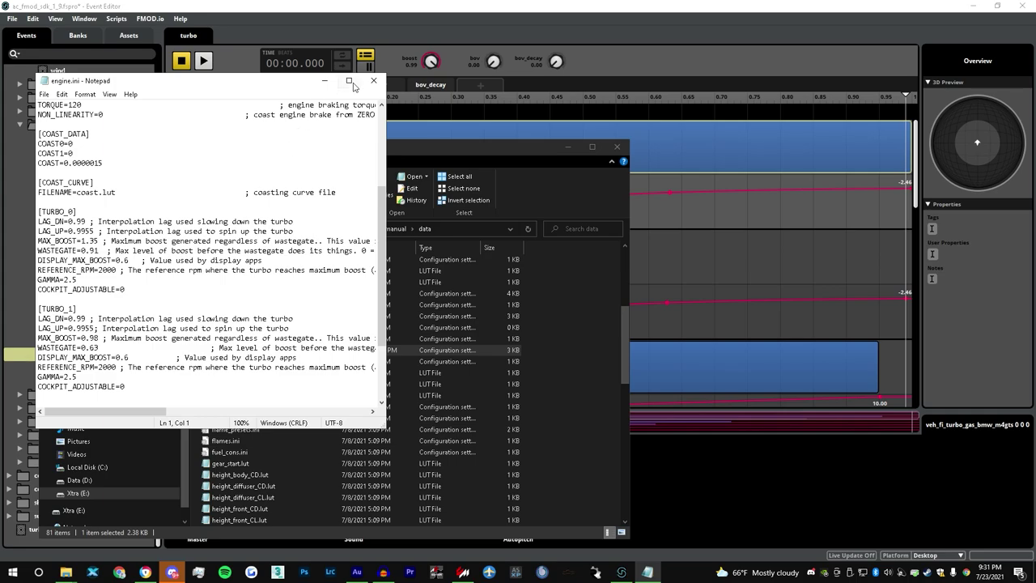
pyautogui.click(373, 81)
pyautogui.click(617, 146)
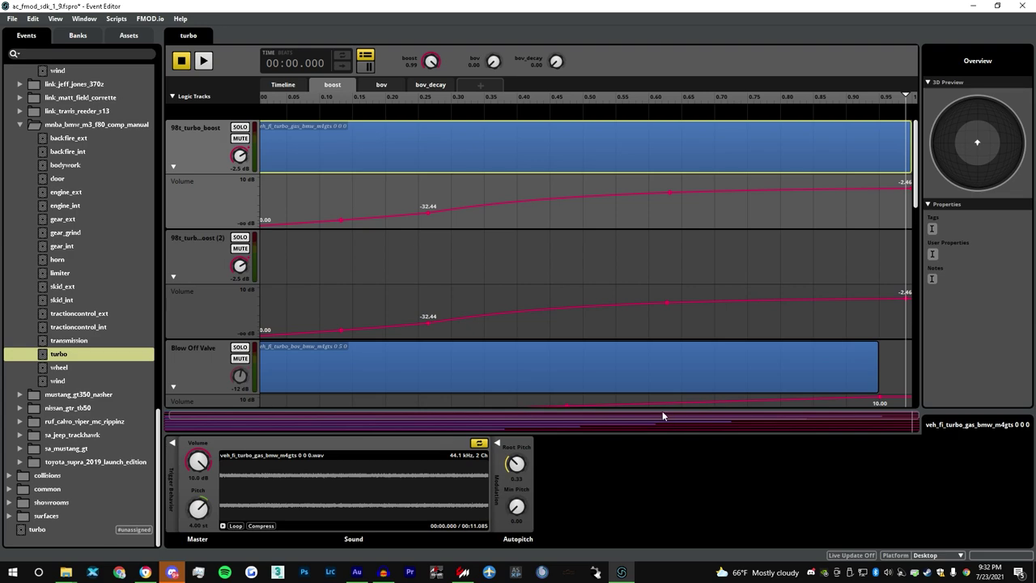
# - Inspect the Blow Off Valve clip's sound, its end point and its volume curve along the boost parameter
pyautogui.moveTo(670, 414); pyautogui.dragTo(660, 415)
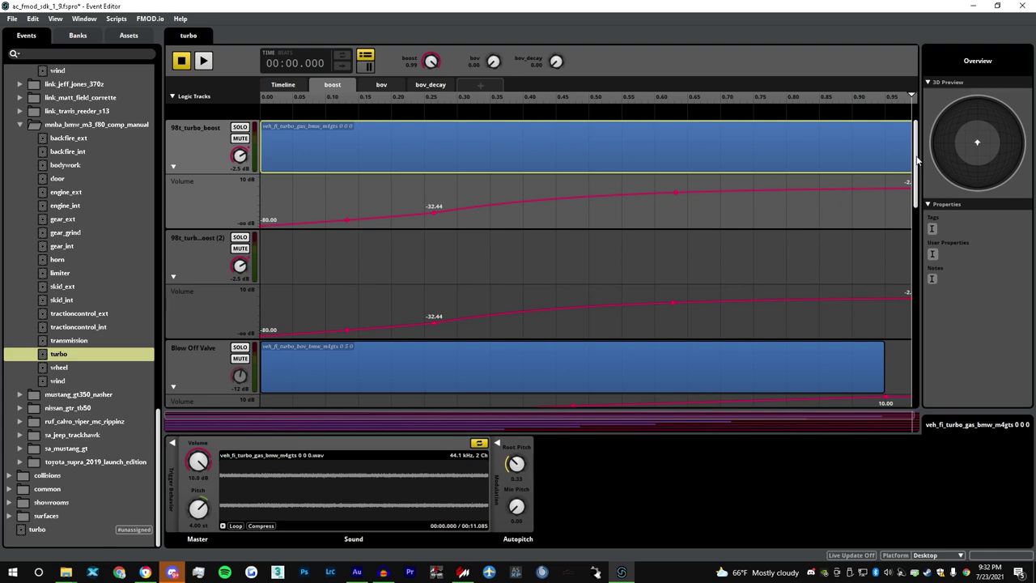
pyautogui.click(441, 372)
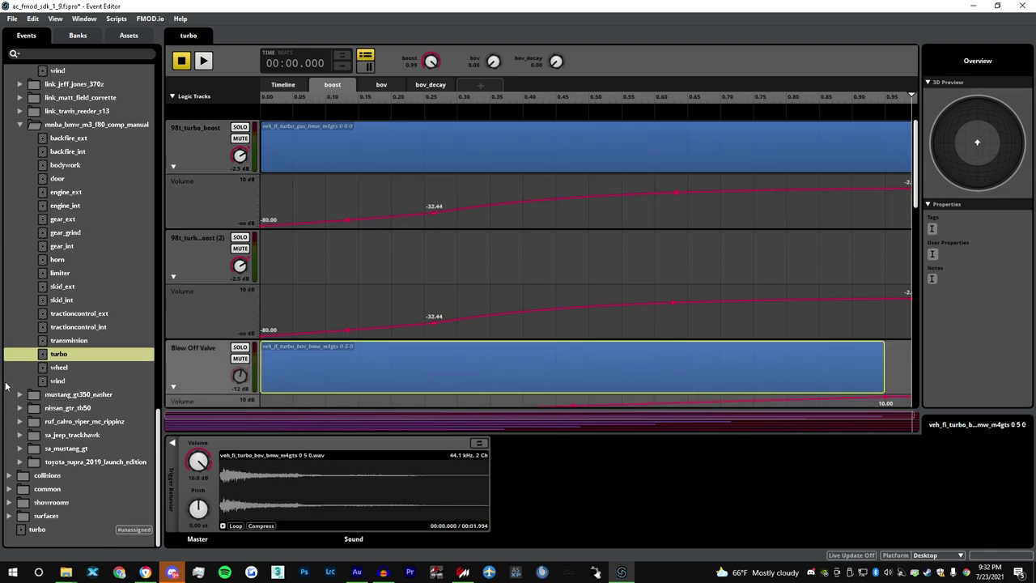
pyautogui.click(158, 415)
pyautogui.moveTo(158, 415); pyautogui.dragTo(146, 363)
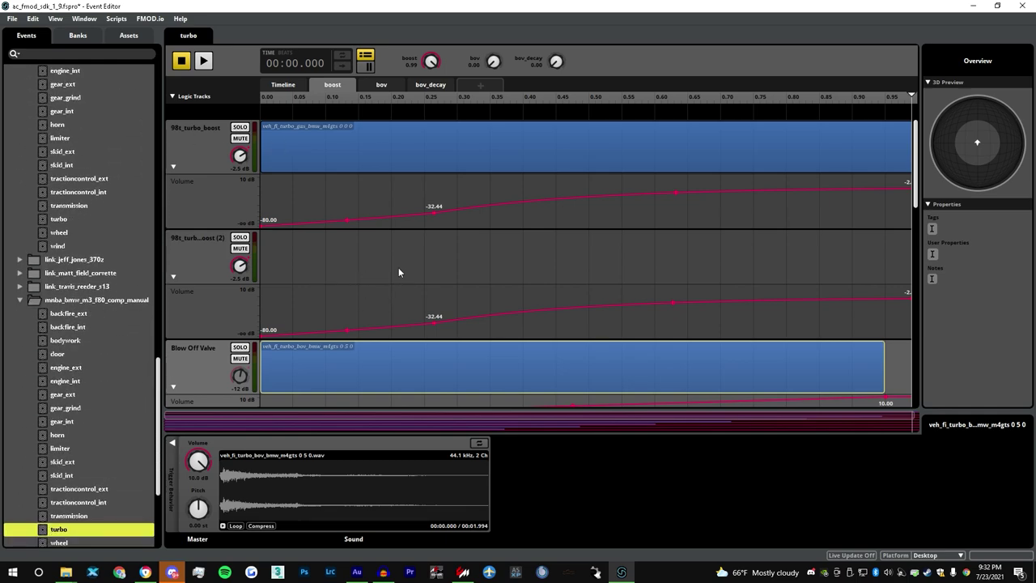
pyautogui.scroll(-1, 398, 272)
pyautogui.scroll(1, 455, 254)
pyautogui.scroll(-2, 387, 264)
pyautogui.scroll(-1, 387, 270)
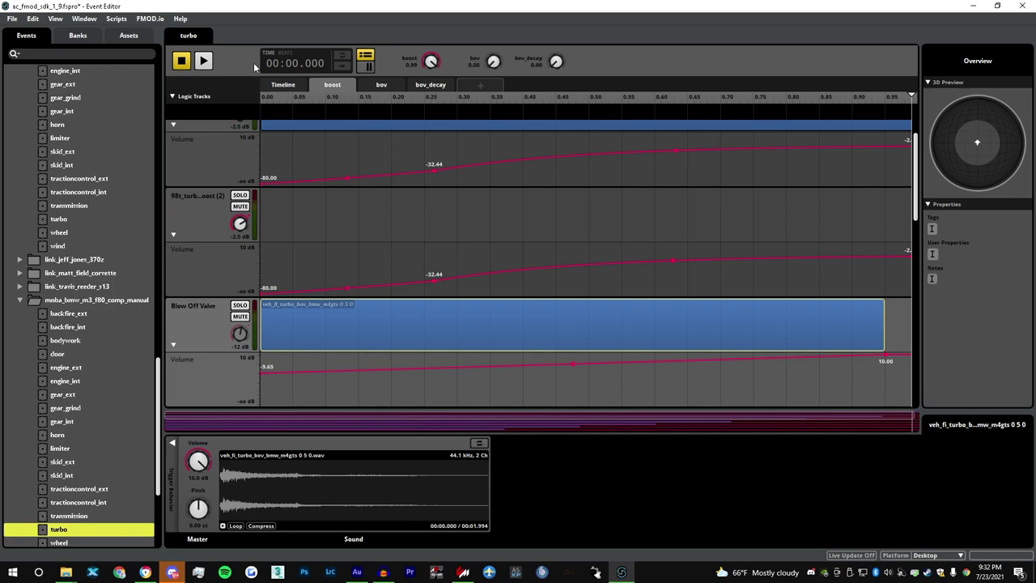
pyautogui.moveTo(890, 308)
pyautogui.mouseDown()
pyautogui.moveTo(935, 308)
pyautogui.moveTo(888, 310)
pyautogui.mouseUp()
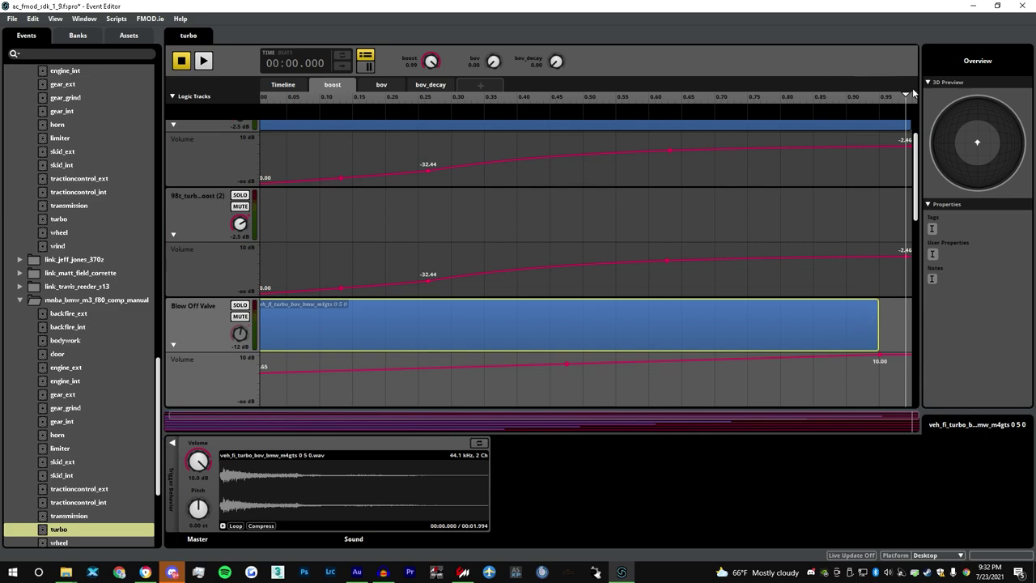
# - Set boost to 0.92 and briefly play the turbo event
pyautogui.moveTo(902, 98); pyautogui.dragTo(853, 91)
pyautogui.click(204, 61)
pyautogui.click(183, 62)
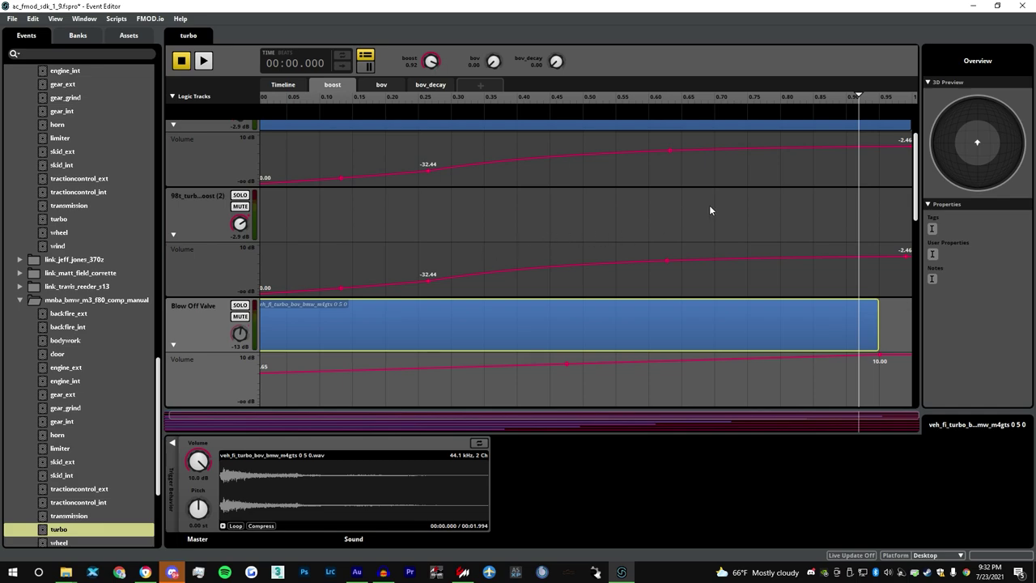
# - Shorten the first Blow Off Valve clip so it ends at about 0.50 boost
pyautogui.moveTo(916, 170); pyautogui.dragTo(884, 217)
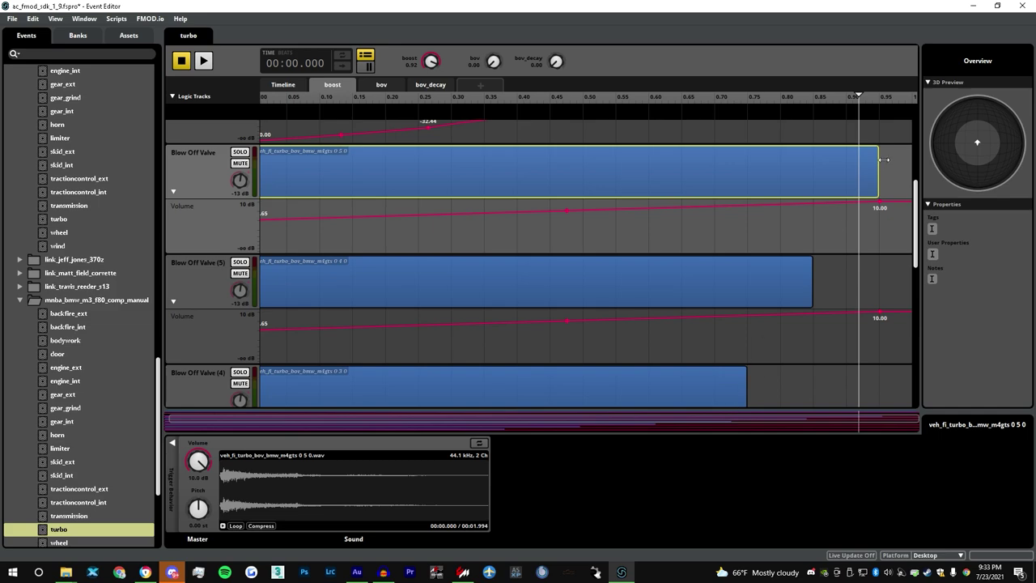
pyautogui.moveTo(880, 162); pyautogui.dragTo(585, 153)
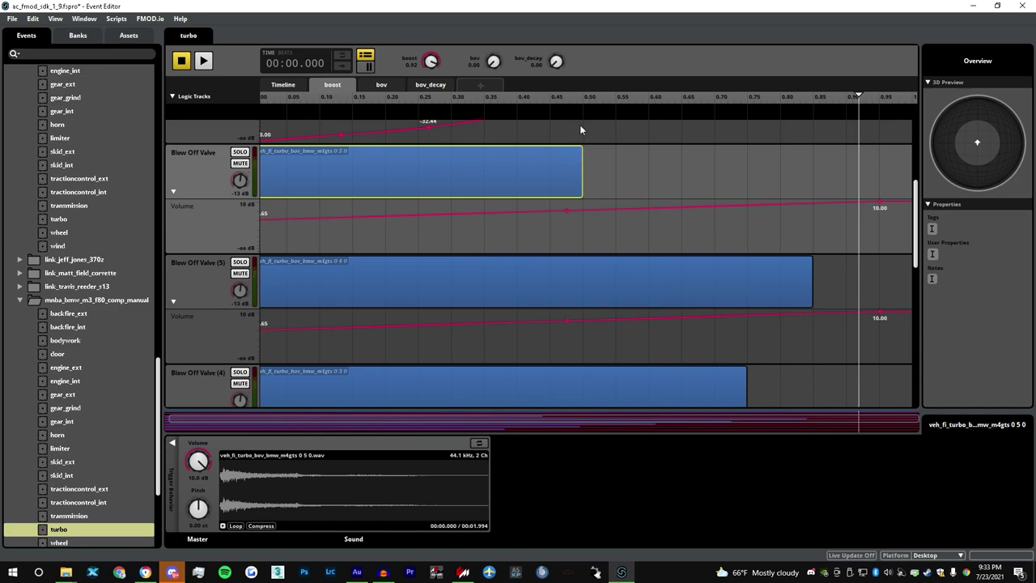
# - Undo the shortening of the first Blow Off Valve clip and compare the clip lengths across the Blow Off Valve tracks
pyautogui.hotkey('ctrl', 'z')
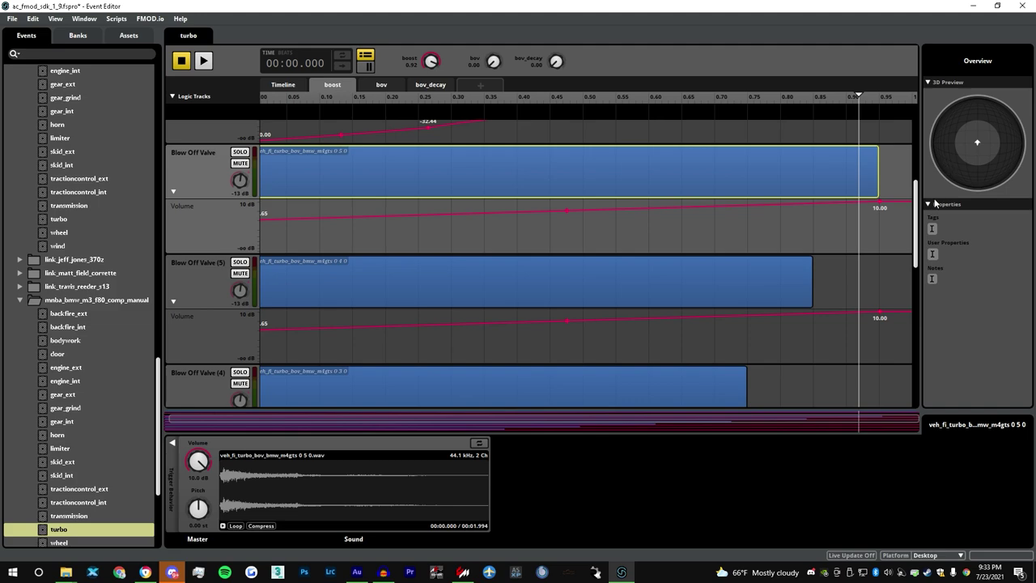
pyautogui.moveTo(916, 197); pyautogui.dragTo(915, 201)
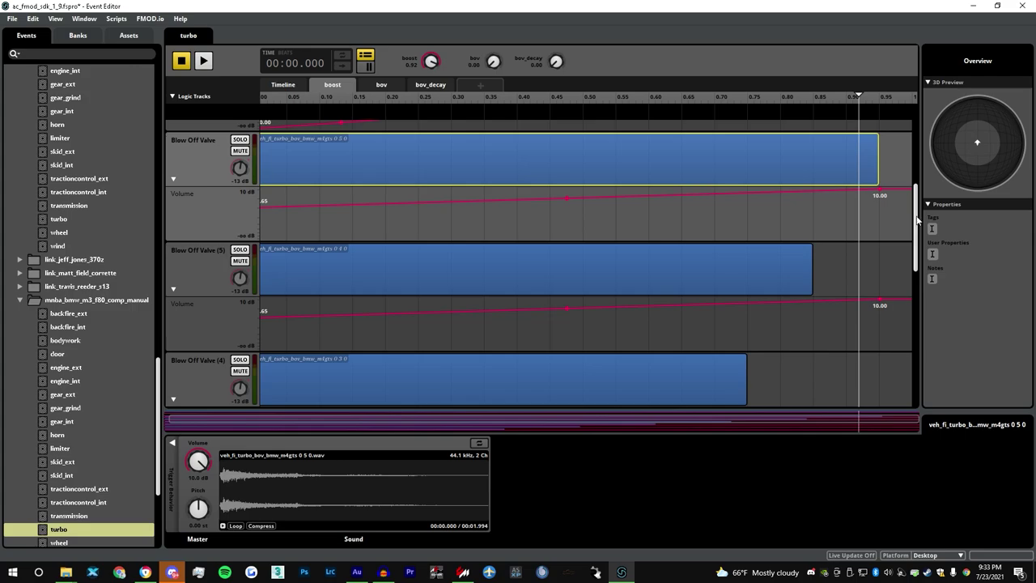
pyautogui.scroll(-3, 906, 230)
pyautogui.moveTo(905, 231)
pyautogui.mouseDown()
pyautogui.moveTo(903, 266)
pyautogui.moveTo(898, 236)
pyautogui.mouseUp()
pyautogui.scroll(-5, 898, 259)
pyautogui.scroll(7, 893, 275)
pyautogui.scroll(-15, 893, 222)
pyautogui.scroll(-8, 873, 304)
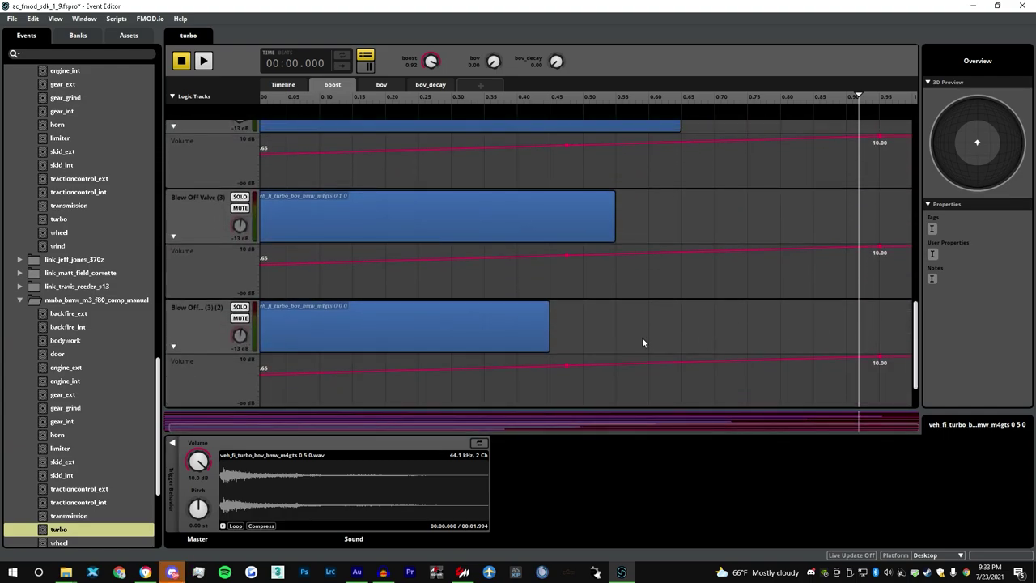
pyautogui.moveTo(915, 333); pyautogui.dragTo(902, 214)
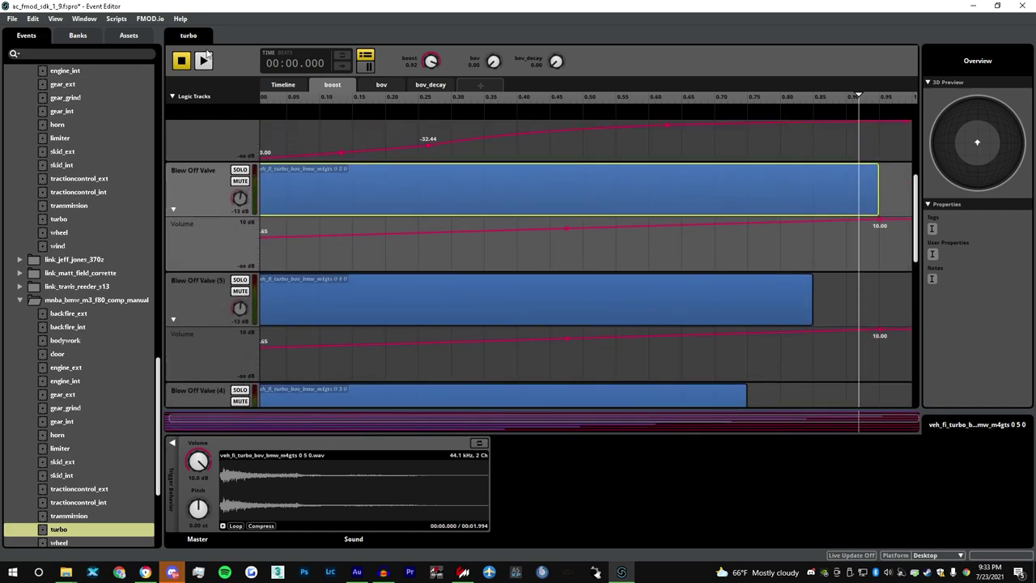
# - Play the turbo event while moving boost from about 0.10 up to 0.53, and stop playback
pyautogui.moveTo(287, 98); pyautogui.dragTo(326, 113)
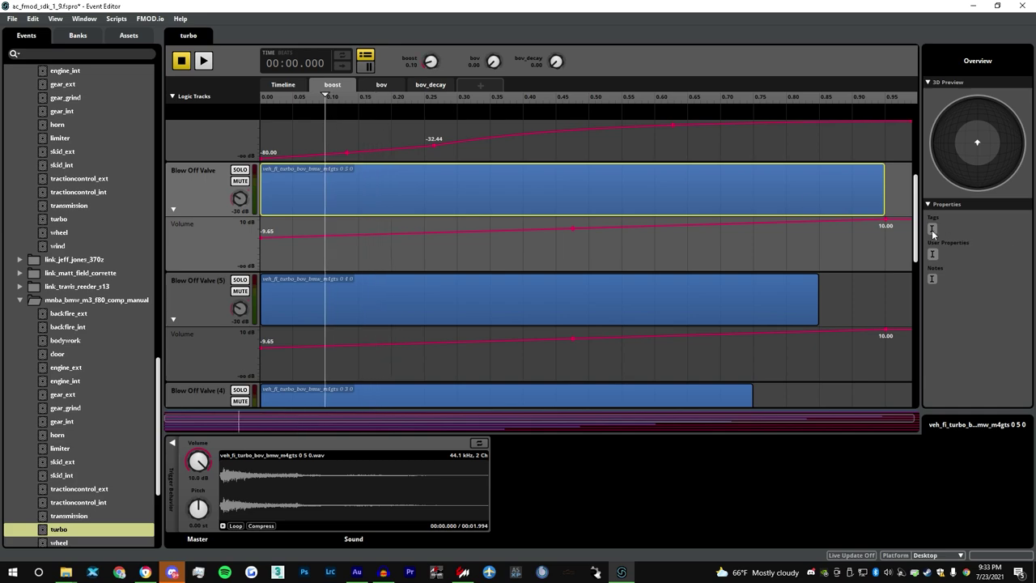
pyautogui.moveTo(917, 215); pyautogui.dragTo(910, 348)
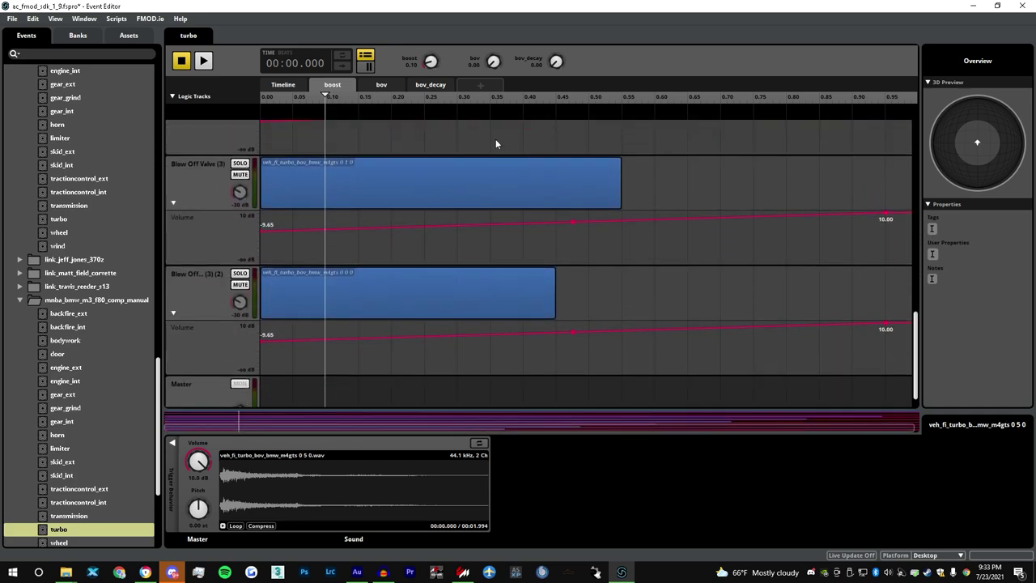
pyautogui.moveTo(408, 97); pyautogui.dragTo(580, 96)
pyautogui.click(203, 61)
pyautogui.click(580, 98)
pyautogui.moveTo(579, 98); pyautogui.dragTo(615, 127)
pyautogui.click(480, 97)
pyautogui.click(614, 126)
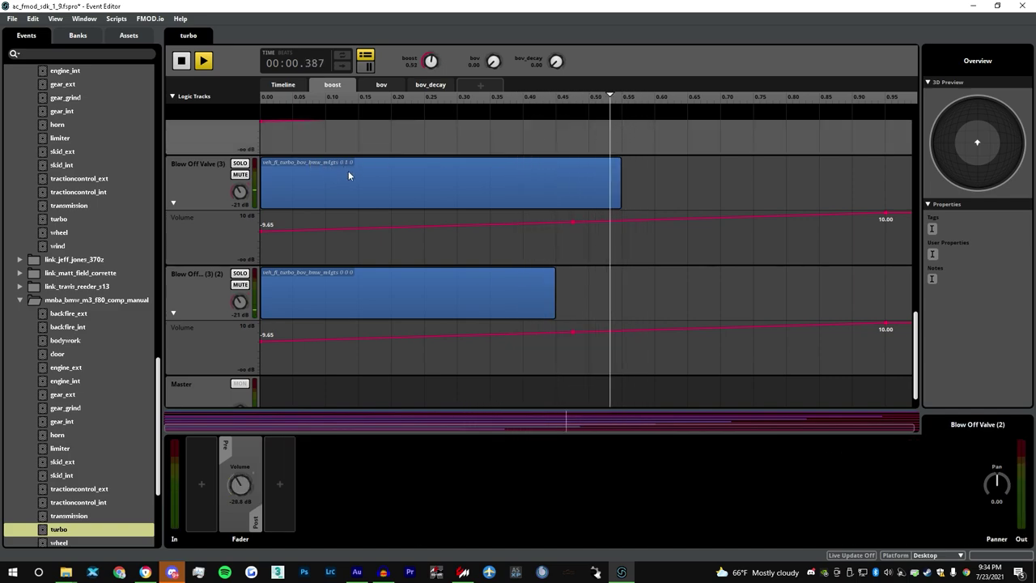
pyautogui.click(182, 61)
# - Play the turbo event again while sweeping boost up to 1.00, down to 0, and back to 1.00
pyautogui.moveTo(914, 326); pyautogui.dragTo(910, 303)
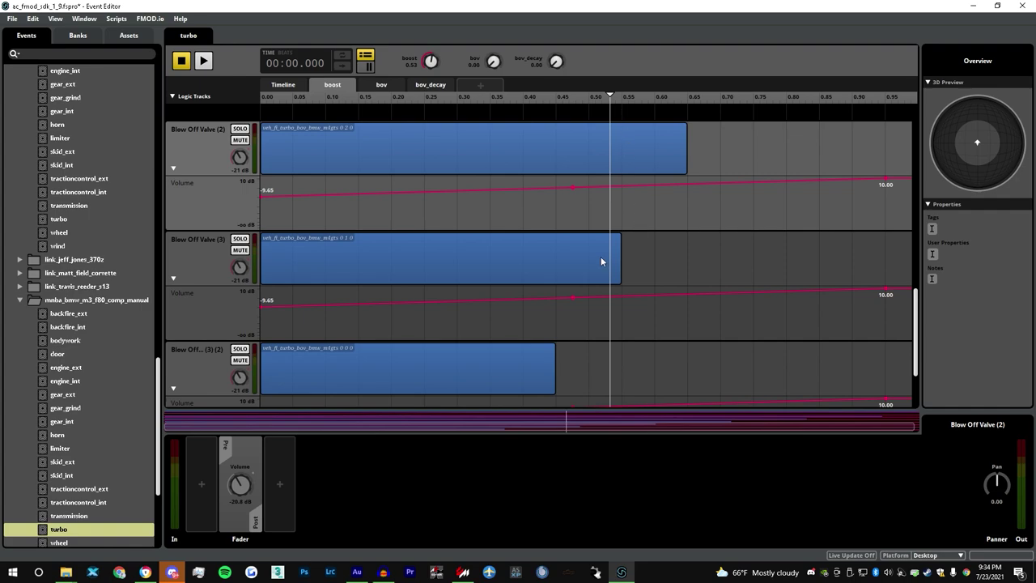
pyautogui.moveTo(917, 318); pyautogui.dragTo(902, 196)
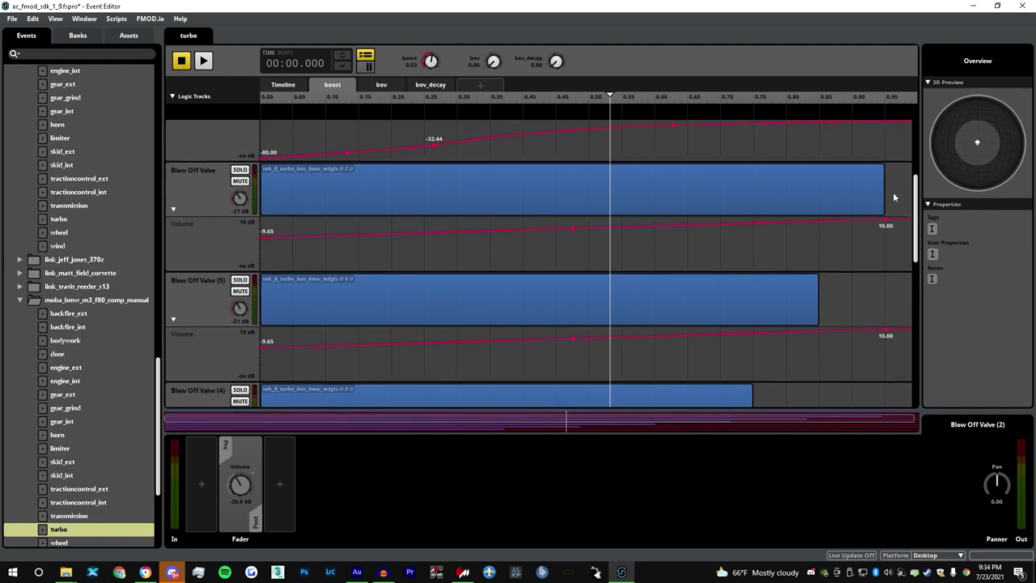
pyautogui.press('space')
pyautogui.moveTo(610, 103); pyautogui.dragTo(921, 230)
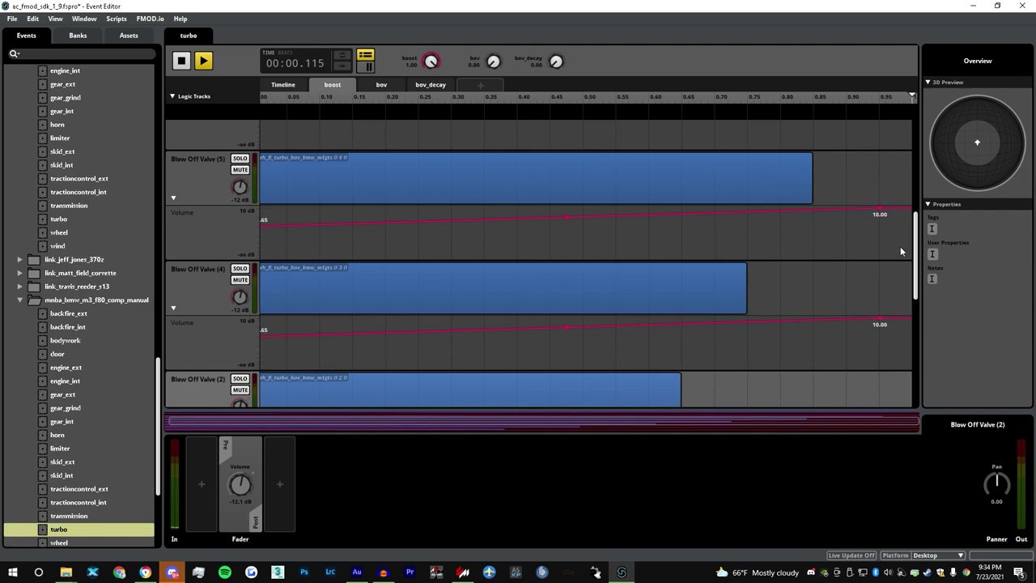
pyautogui.moveTo(914, 243); pyautogui.dragTo(909, 201)
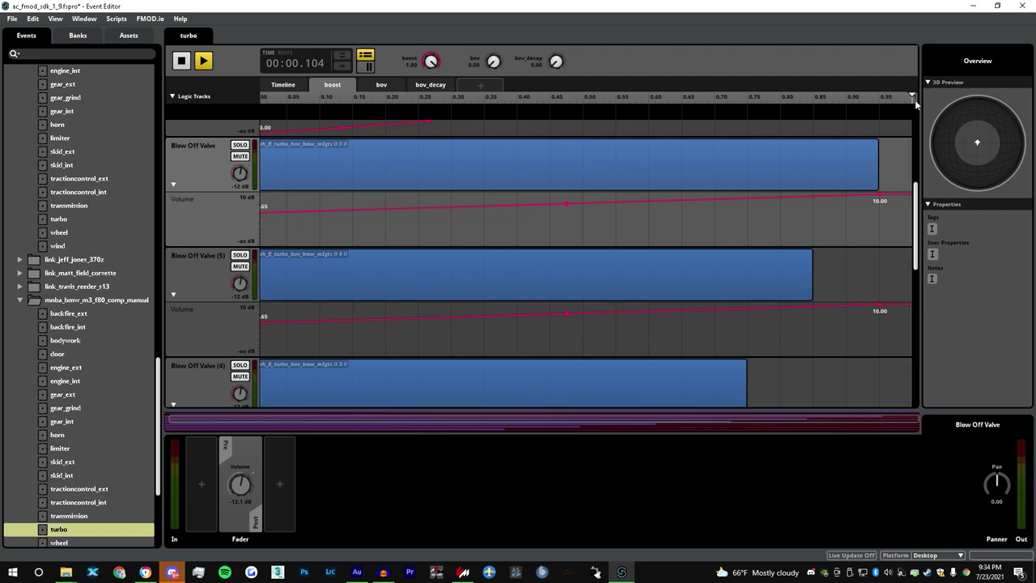
pyautogui.moveTo(918, 100); pyautogui.dragTo(6, 108)
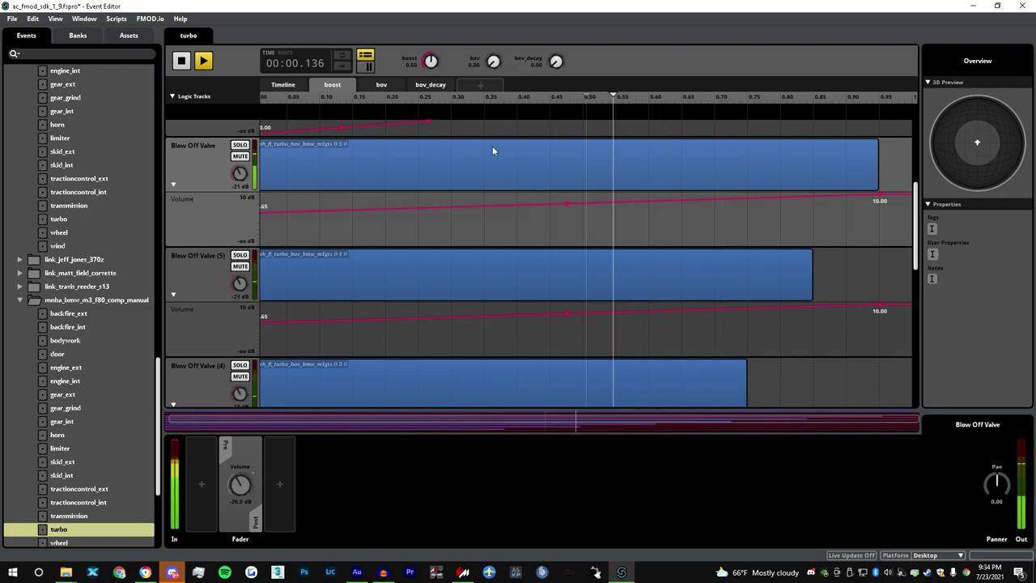
pyautogui.moveTo(262, 99); pyautogui.dragTo(958, 163)
# - Examine how the Blow Off Valve clips' end points are staggered along the boost parameter
pyautogui.scroll(-3, 904, 200)
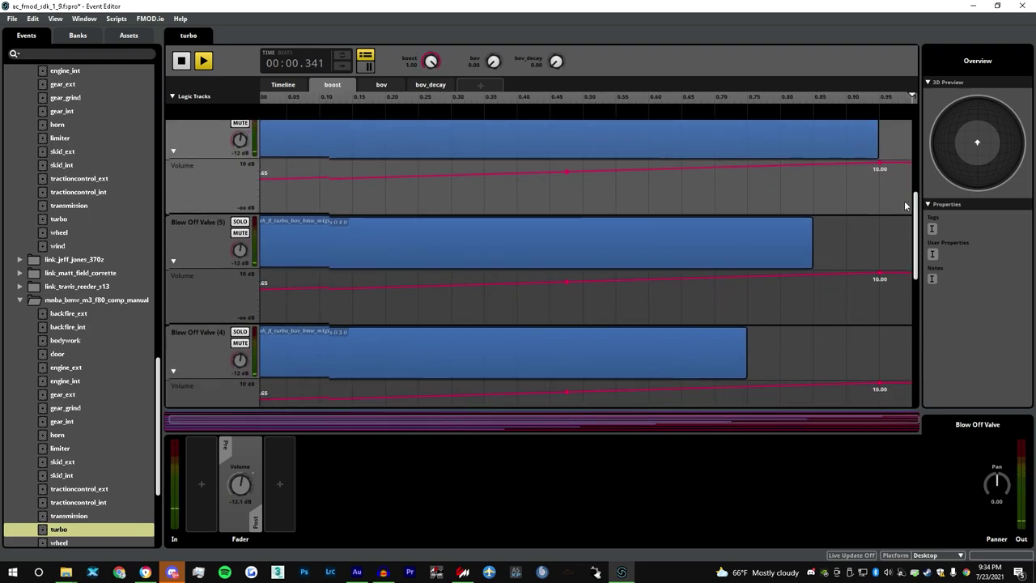
pyautogui.scroll(-6, 893, 221)
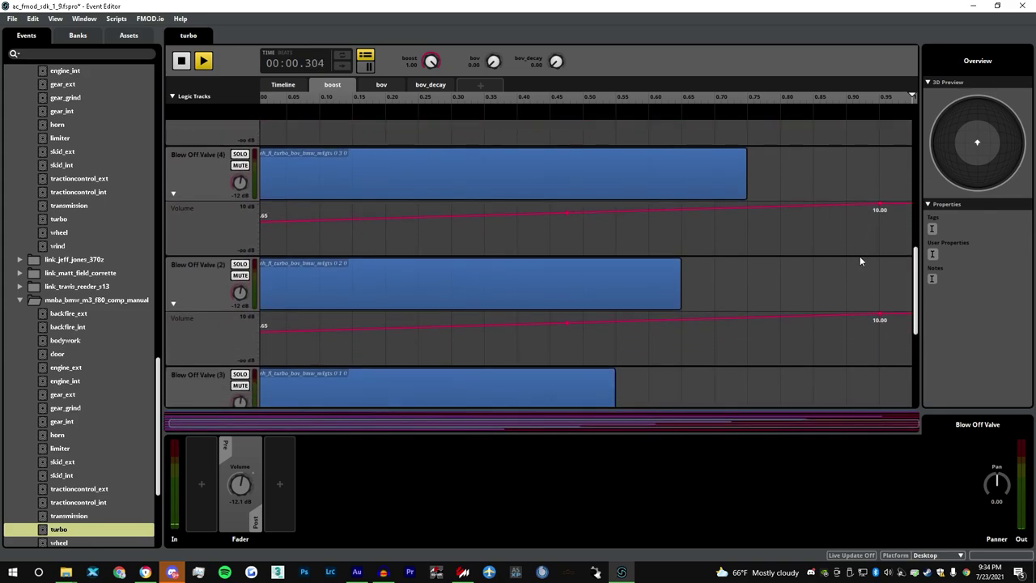
pyautogui.scroll(-4, 845, 296)
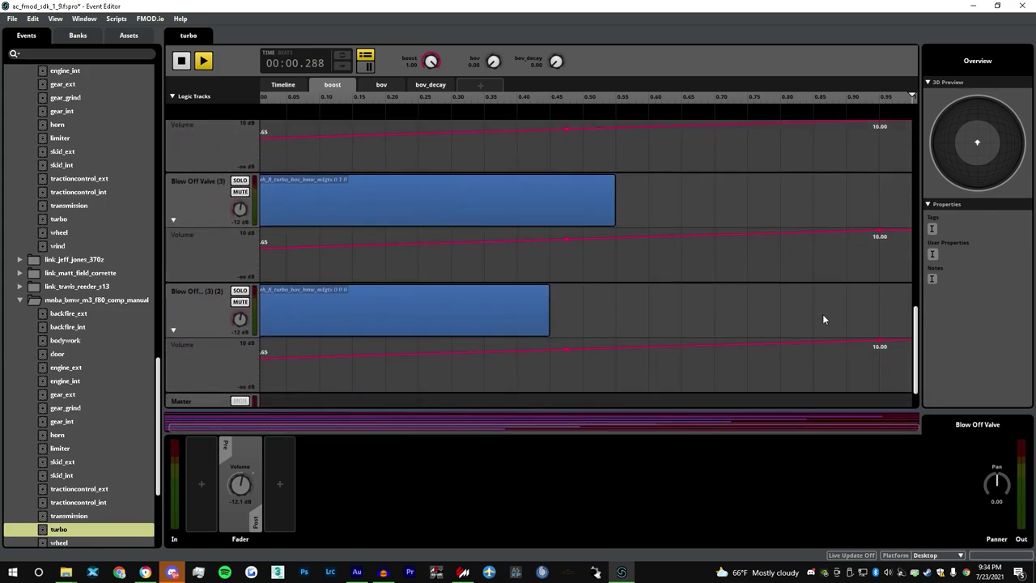
pyautogui.scroll(6, 893, 252)
pyautogui.scroll(8, 903, 203)
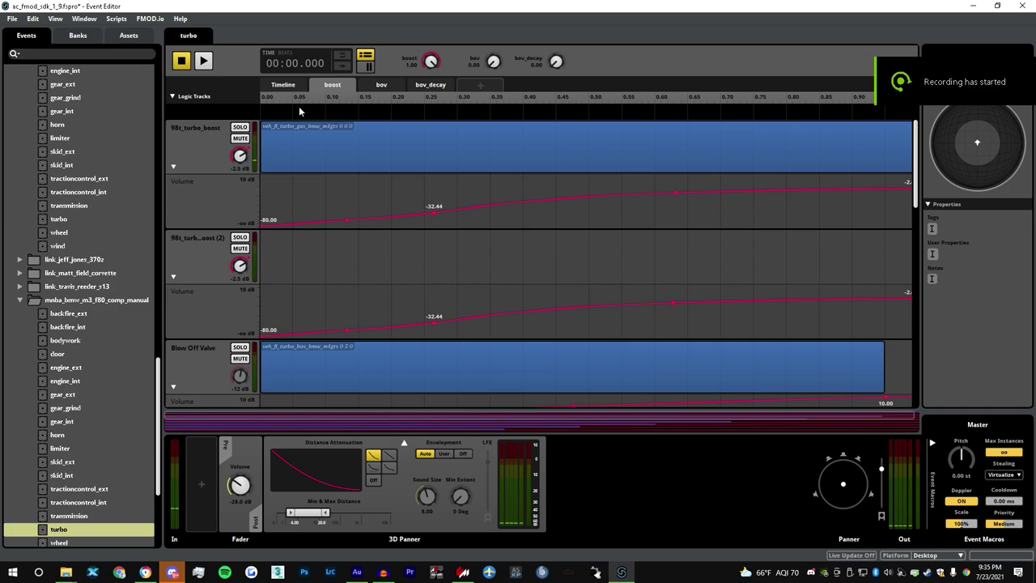
pyautogui.scroll(-1, 323, 324)
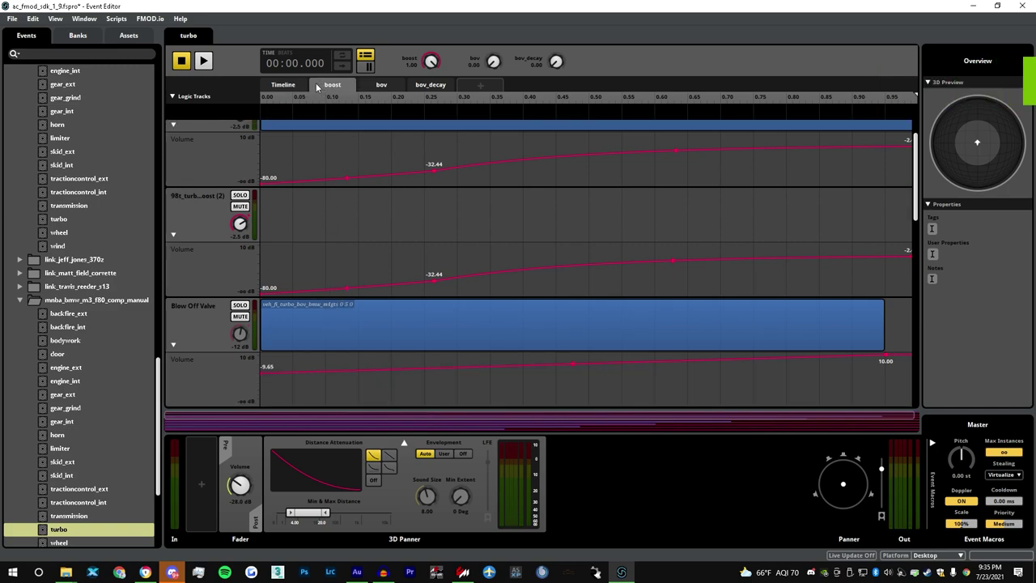
# - Compare the Blow Off Valve clips and volume curves on the bov parameter with those on the boost parameter
pyautogui.click(381, 85)
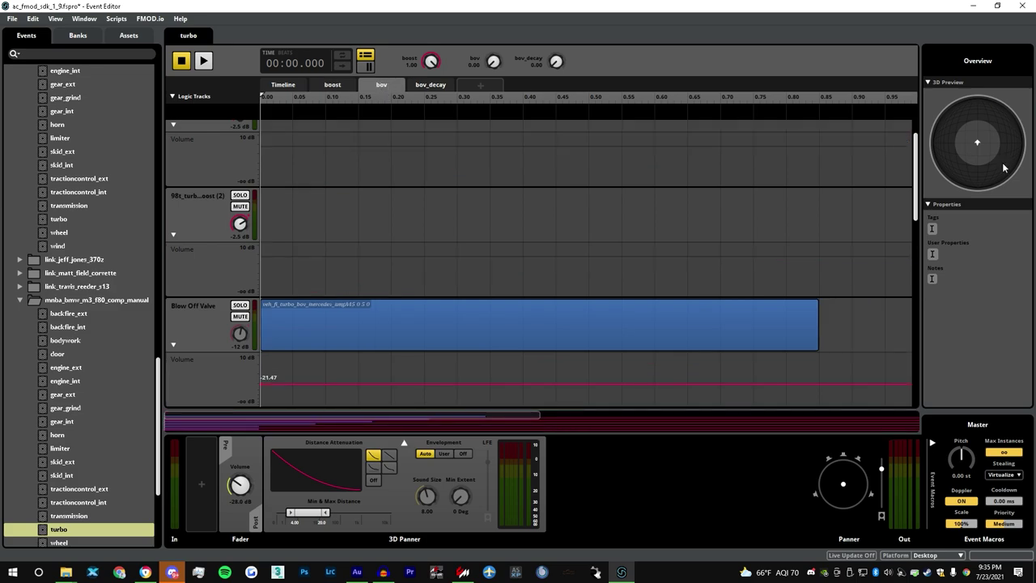
pyautogui.moveTo(917, 162); pyautogui.dragTo(902, 332)
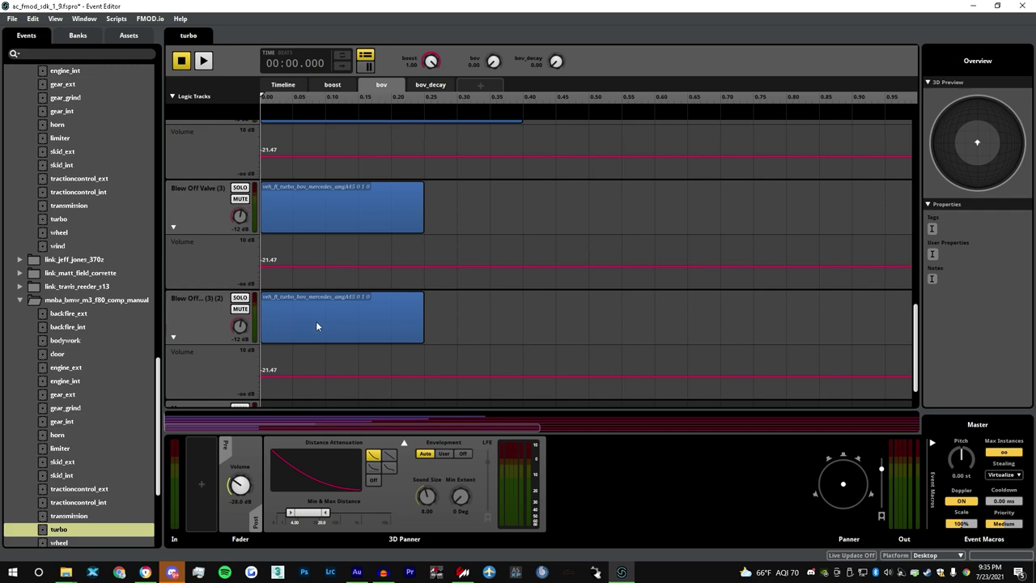
pyautogui.click(338, 85)
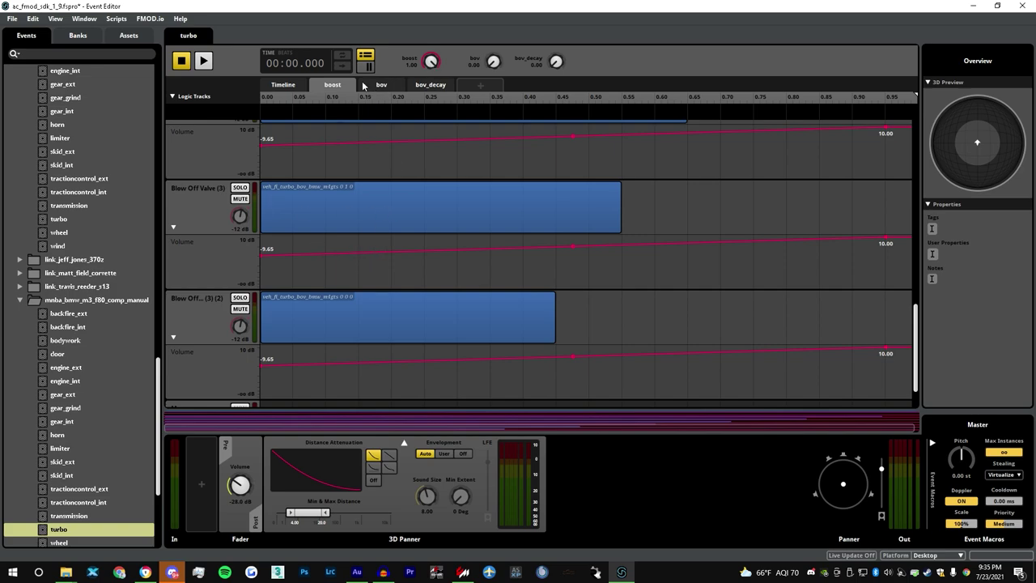
pyautogui.click(364, 85)
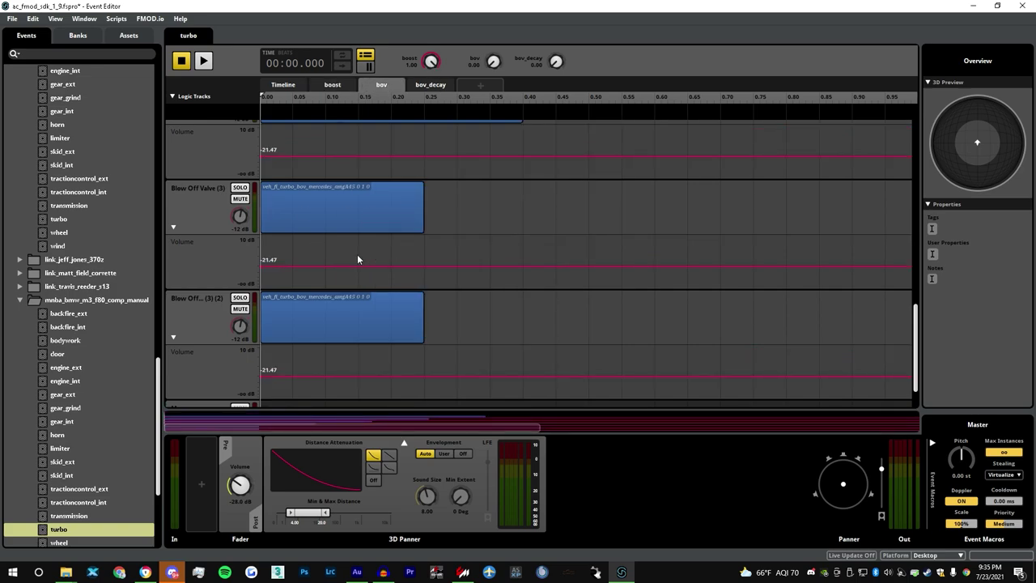
pyautogui.moveTo(914, 328); pyautogui.dragTo(922, 138)
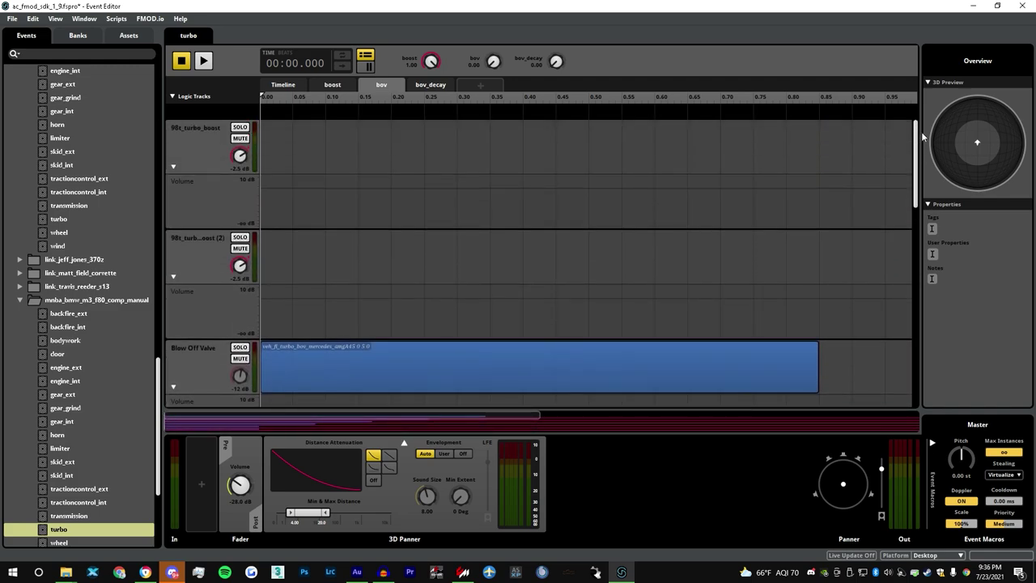
pyautogui.click(333, 85)
pyautogui.click(381, 85)
pyautogui.click(333, 85)
pyautogui.moveTo(915, 133); pyautogui.dragTo(932, 113)
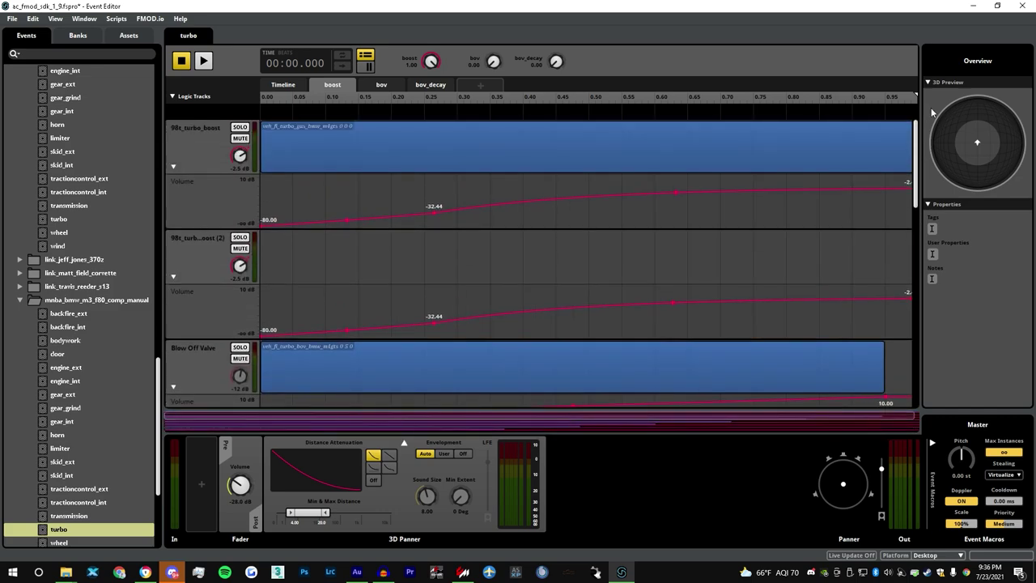
pyautogui.click(379, 85)
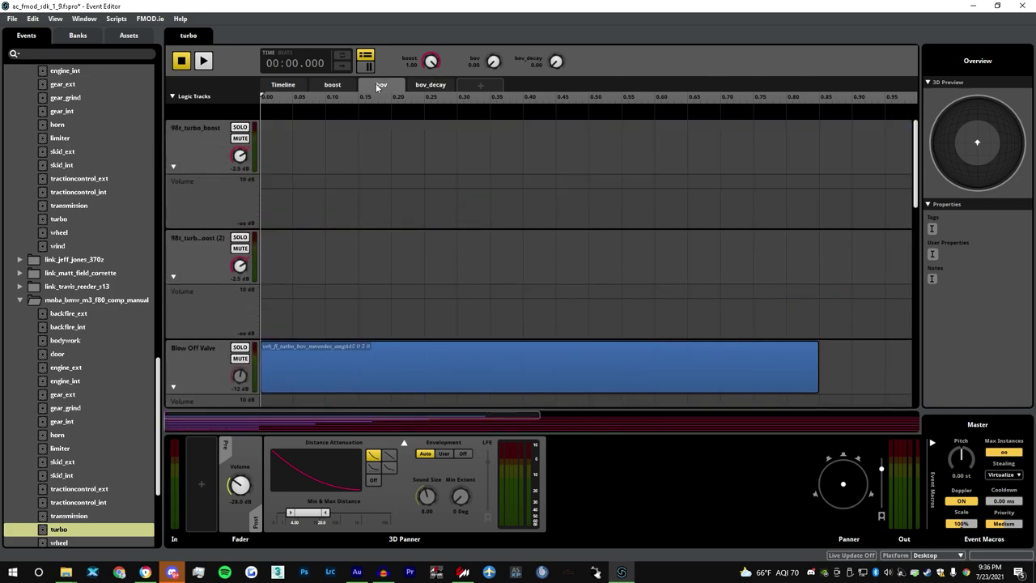
pyautogui.click(333, 85)
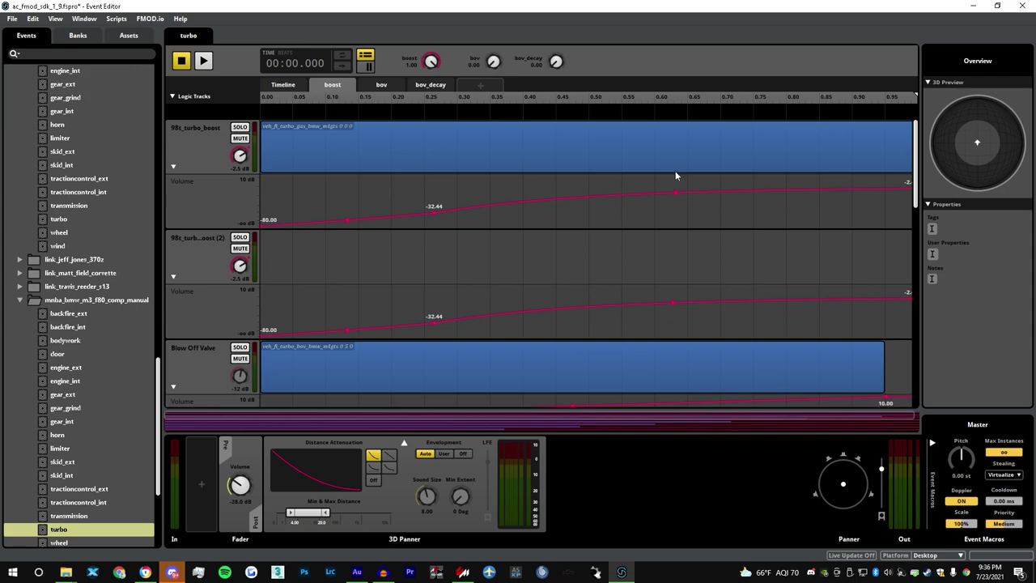
# - Look over the turbo event's boost tracks once more and select the BMW M3's tractioncontrol_int event
pyautogui.scroll(-5, 330, 310)
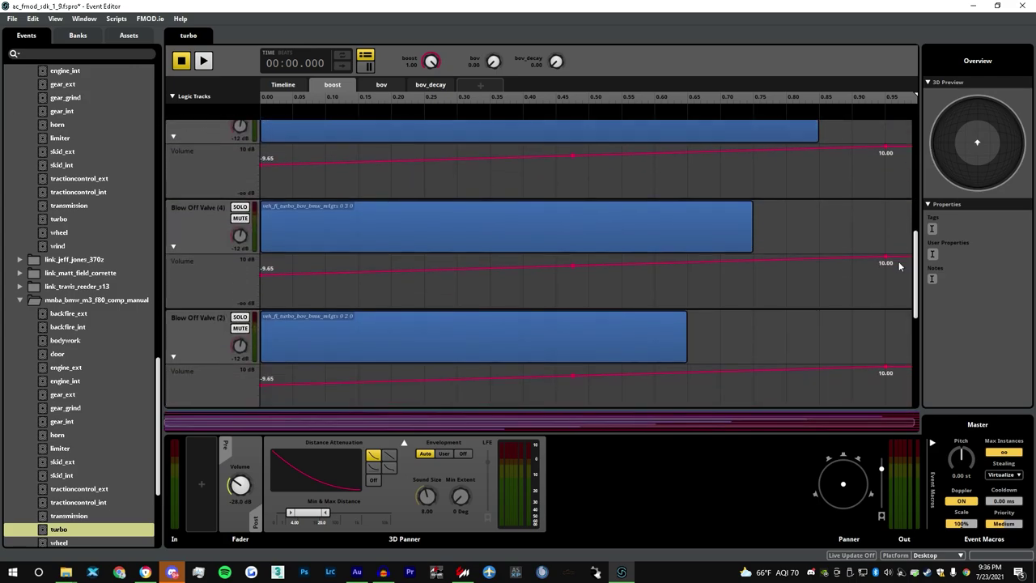
pyautogui.scroll(5, 329, 310)
pyautogui.scroll(-3, 110, 354)
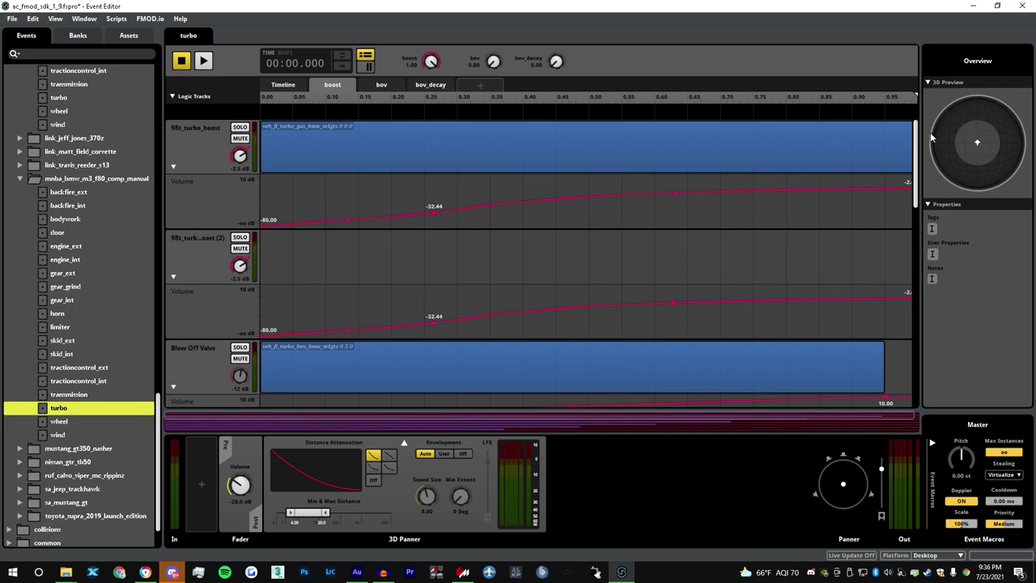
pyautogui.moveTo(917, 145); pyautogui.dragTo(953, 111)
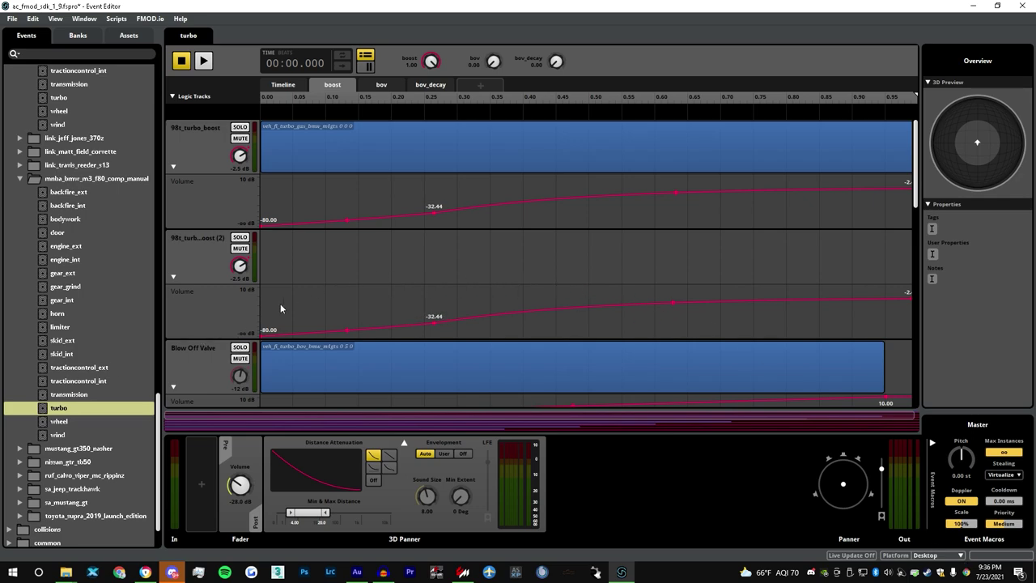
pyautogui.click(114, 381)
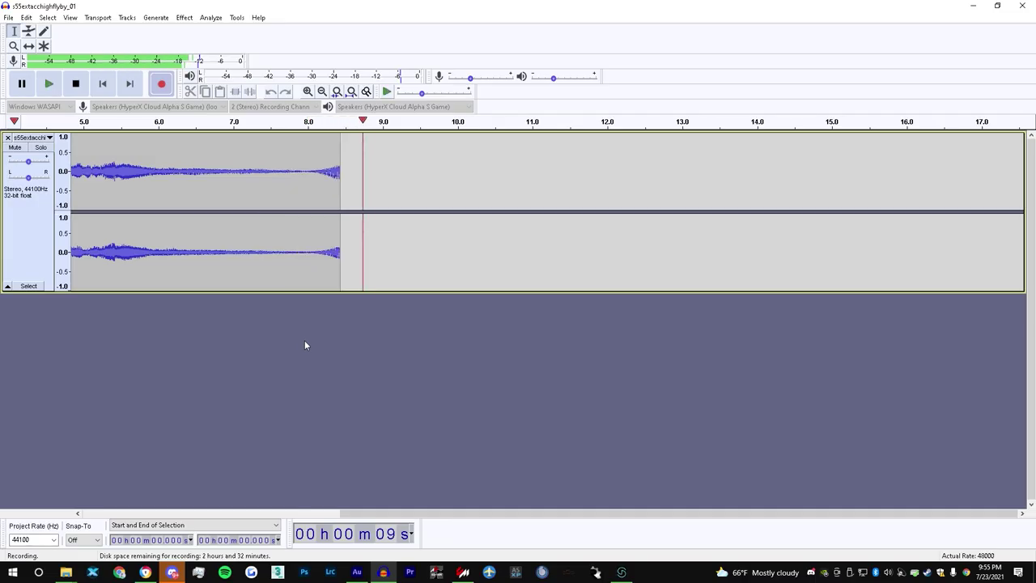
# - In Audacity, stop the recording, trim it to a clip of about 0.33 s and play it back
pyautogui.click(77, 84)
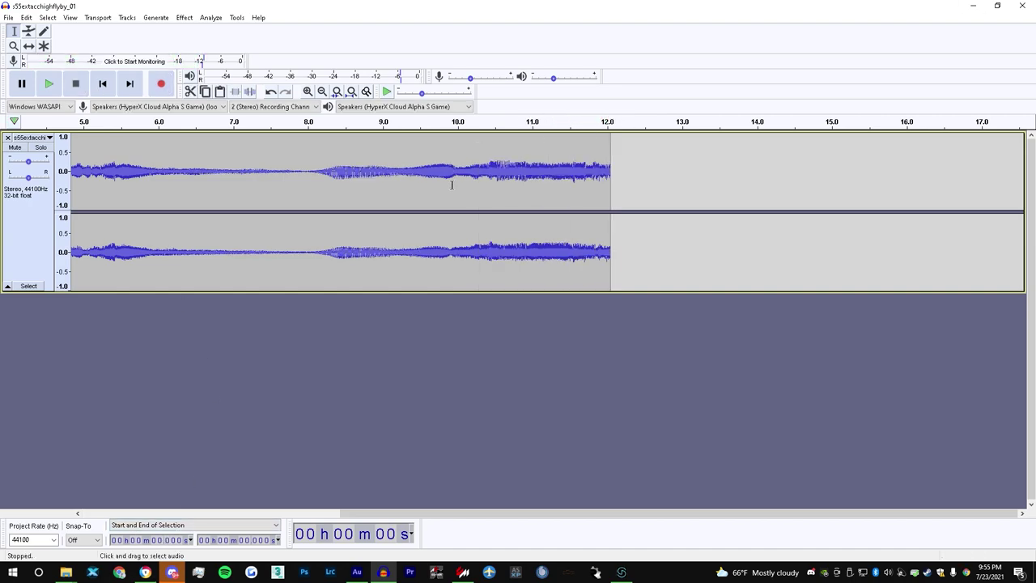
pyautogui.press('space')
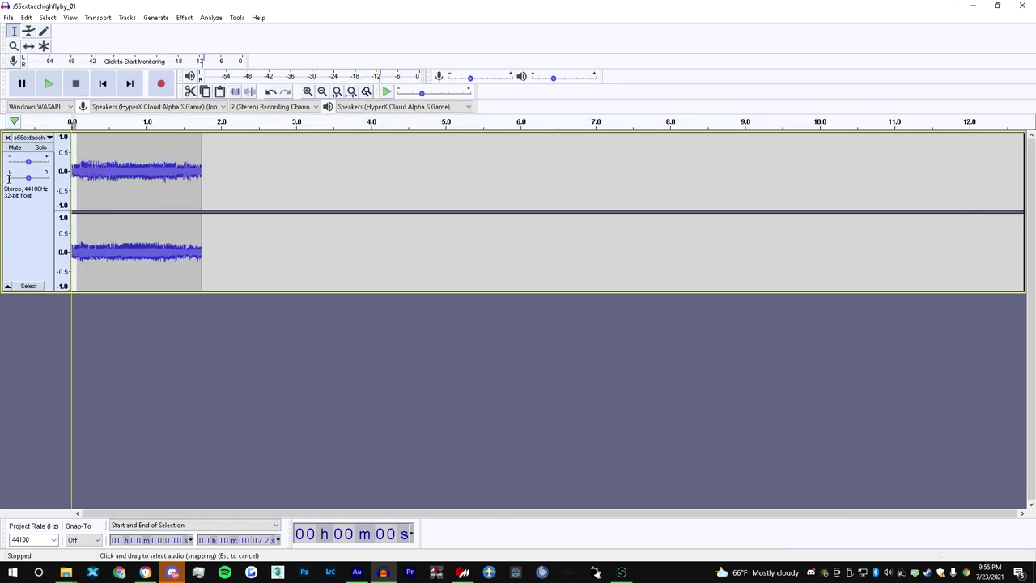
pyautogui.press('space')
pyautogui.press('space')
pyautogui.press('space')
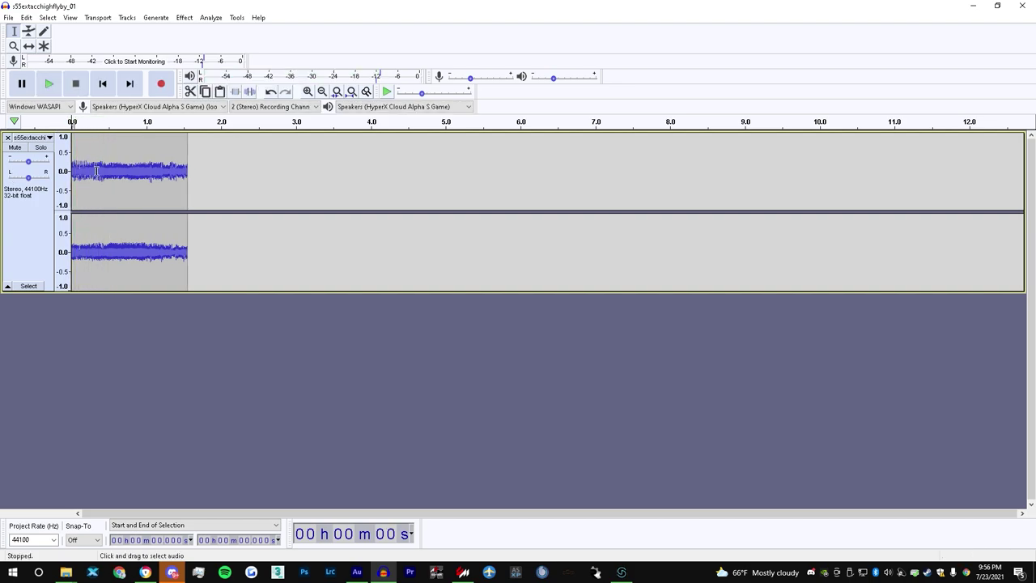
pyautogui.moveTo(96, 172); pyautogui.dragTo(353, 172)
pyautogui.press('Delete')
pyautogui.press('space')
# - Try to extend the clip by pasting a copy at its end and reversing it, play it, and delete the copy
pyautogui.hotkey('ctrl', 'a')
pyautogui.hotkey('ctrl', 'c')
pyautogui.click(139, 168)
pyautogui.click(97, 168)
pyautogui.hotkey('ctrl', 'v')
pyautogui.click(183, 17)
pyautogui.click(240, 321)
pyautogui.press('space')
pyautogui.press('Delete')
pyautogui.hotkey('ctrl', 'a')
pyautogui.click(183, 17)
pyautogui.click(241, 333)
pyautogui.click(594, 340)
pyautogui.click(184, 17)
pyautogui.click(235, 261)
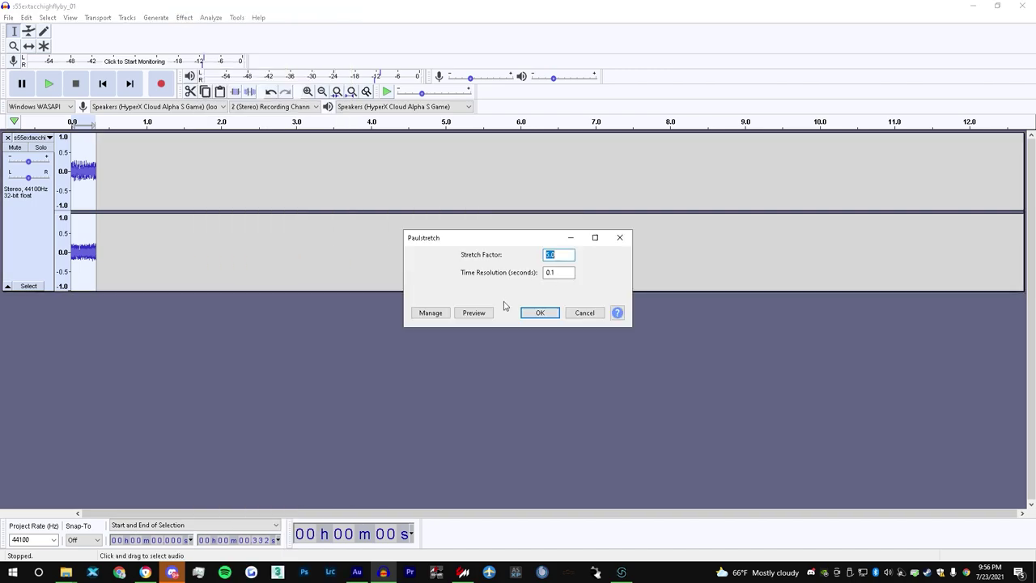
pyautogui.click(584, 313)
# - Play the trimmed clip and export it as s55exttractioncontrol
pyautogui.press('space')
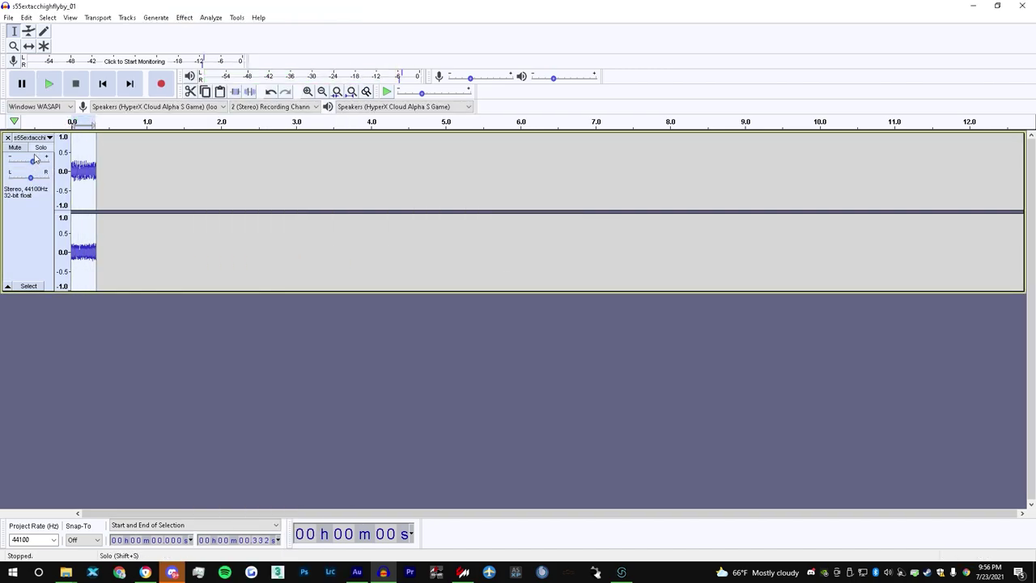
pyautogui.click(8, 17)
pyautogui.moveTo(73, 97)
pyautogui.click(137, 108)
pyautogui.write('s55exttractioncontrol')
pyautogui.click(764, 226)
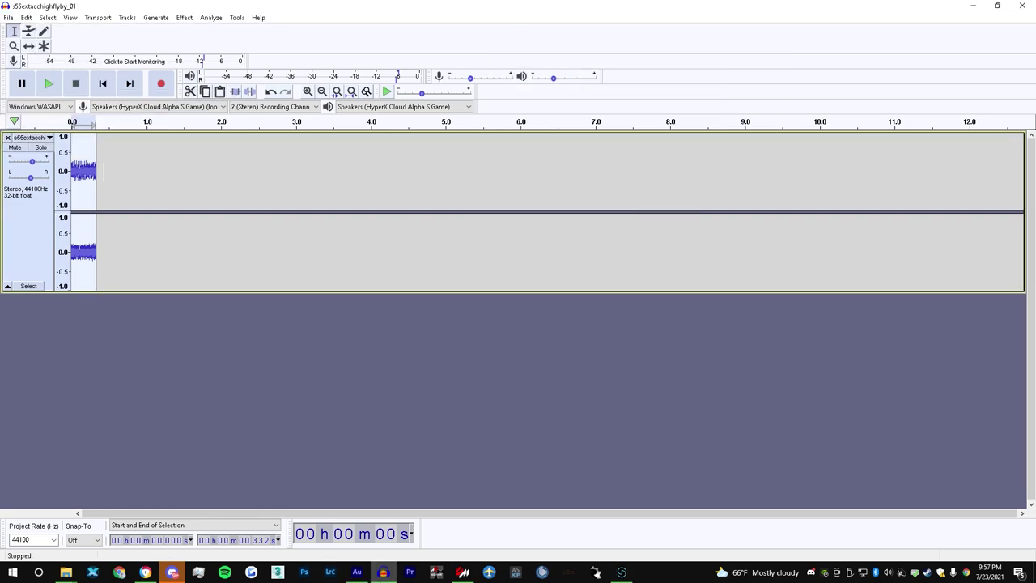
# - In Adobe Audition, close the s55extacchighflyby.wav file
pyautogui.rightClick(357, 572)
pyautogui.click(342, 438)
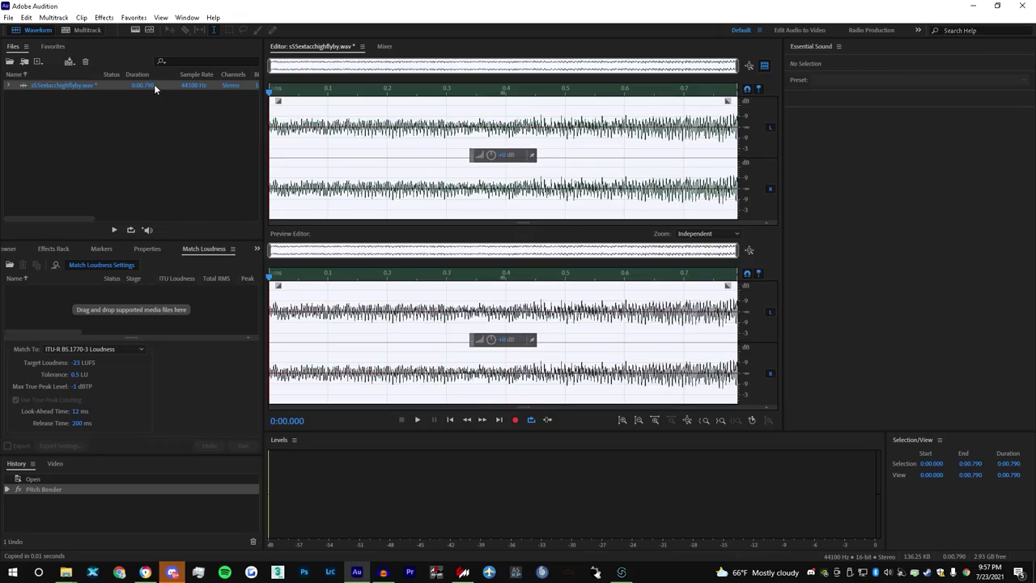
pyautogui.click(154, 84)
pyautogui.press('Delete')
pyautogui.click(537, 301)
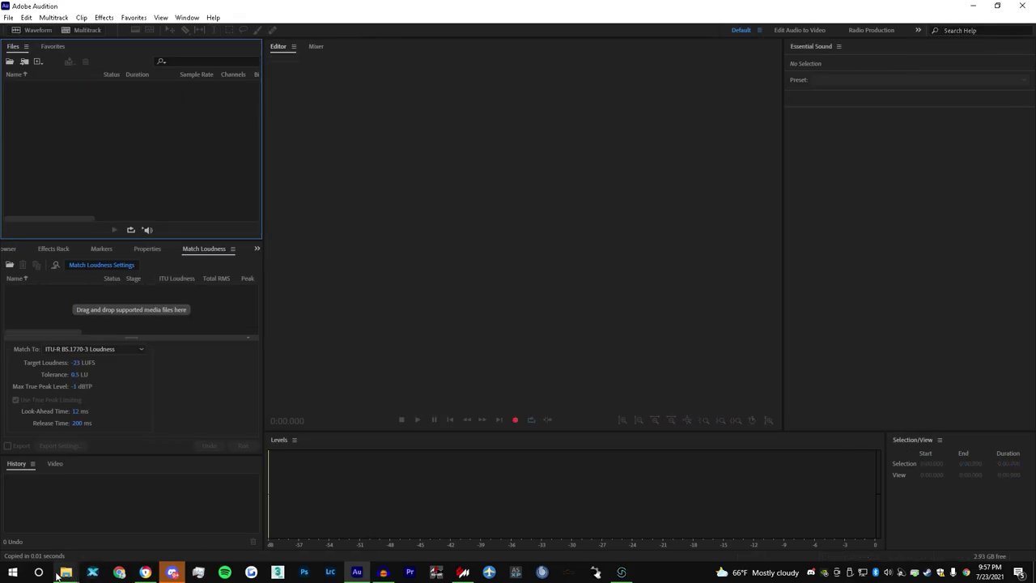
# - Open s55extacctraction.wav from its folder in Audition, play it, and bring up the Time and Pitch effects
pyautogui.moveTo(66, 572)
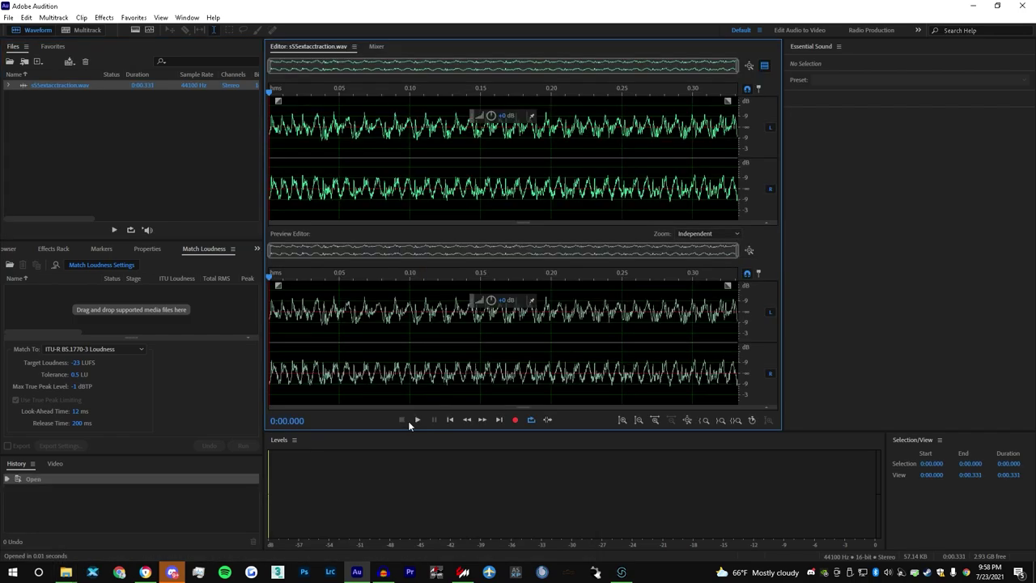
pyautogui.click(418, 421)
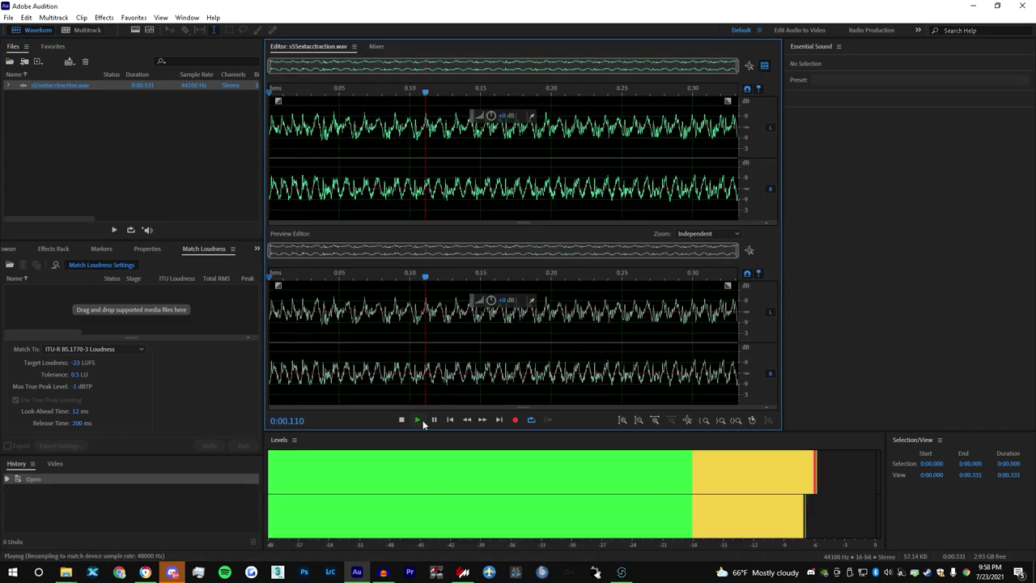
pyautogui.click(104, 17)
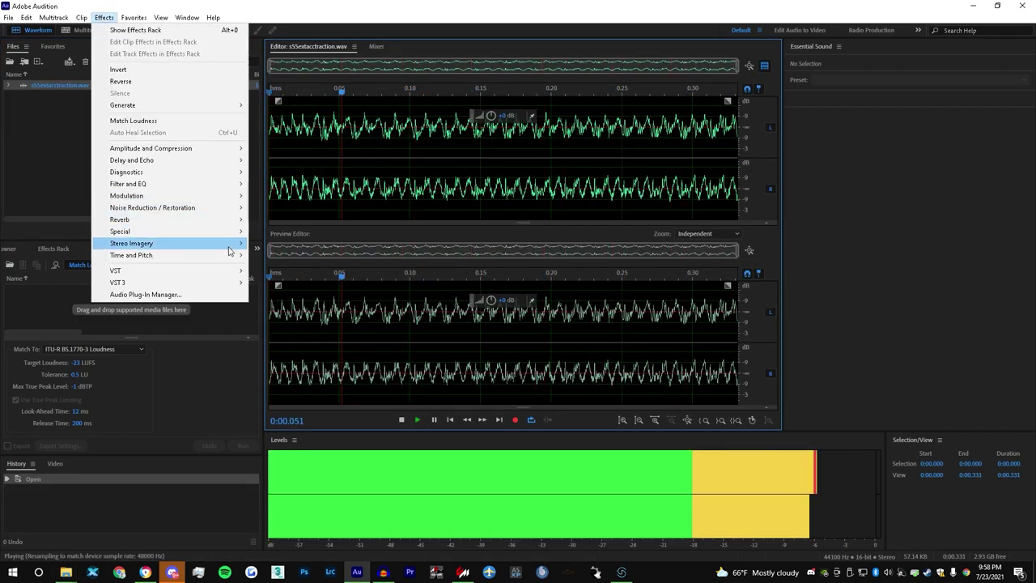
pyautogui.moveTo(240, 263)
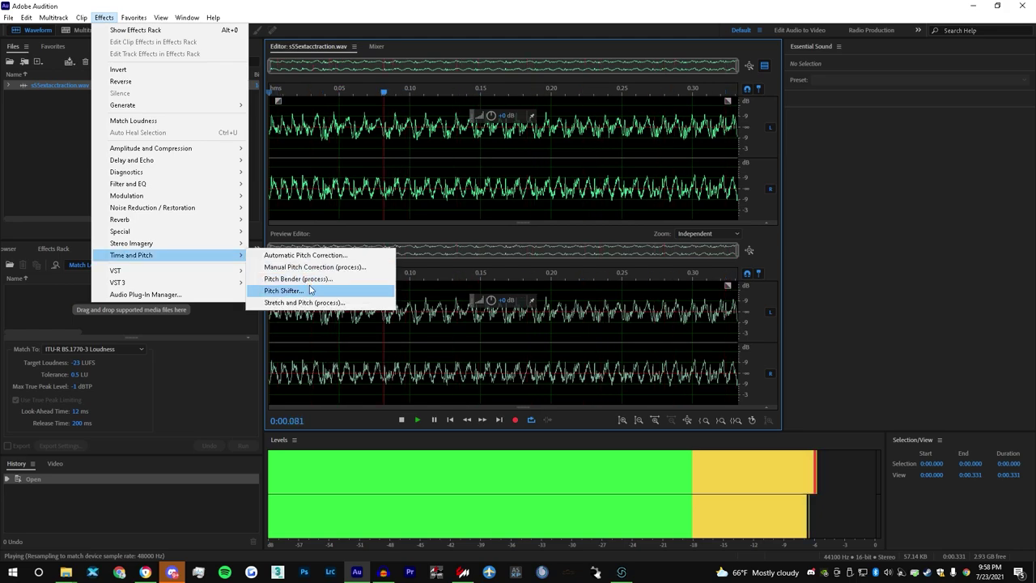
pyautogui.click(405, 278)
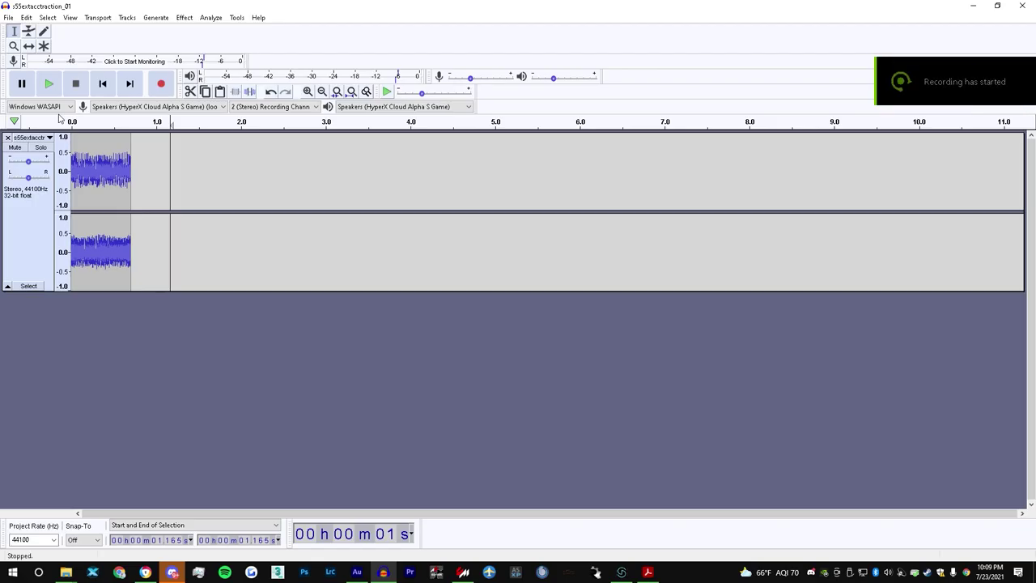
# - In Audacity, copy the whole s55extacctraction_01 clip, paste it at its own end, and merge the two pieces
pyautogui.click(72, 122)
pyautogui.doubleClick(101, 165)
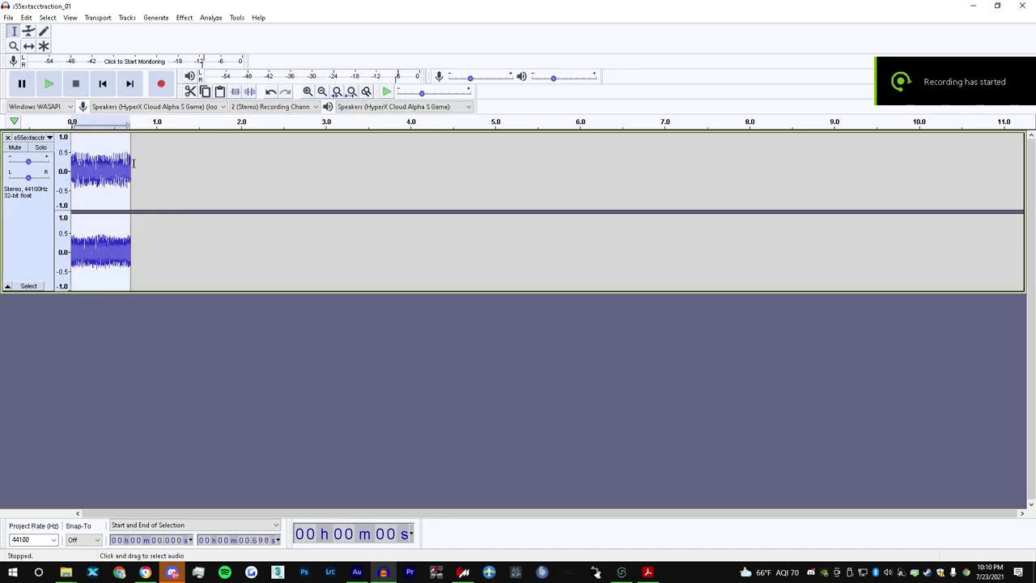
pyautogui.click(139, 164)
pyautogui.click(131, 162)
pyautogui.hotkey('ctrl', 'v')
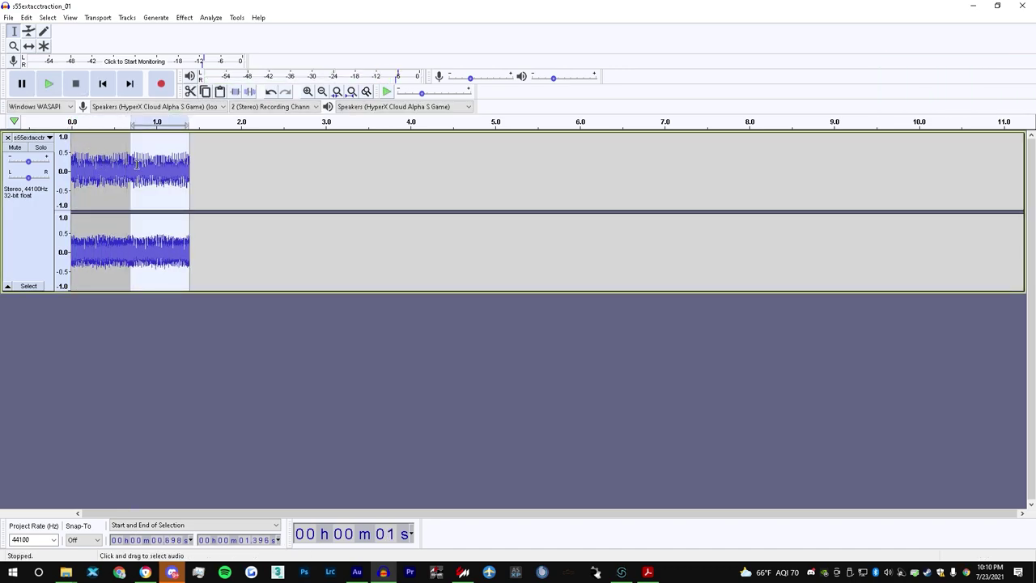
pyautogui.click(132, 160)
pyautogui.click(249, 164)
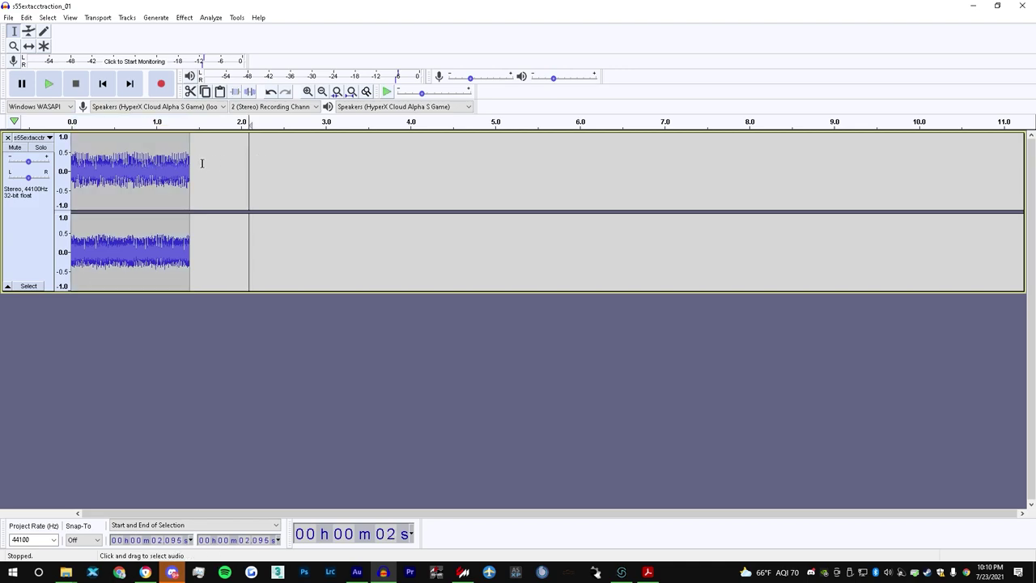
# - Double the merged clip twice more by pasting copies at its end and merging them, for about 5.6 s of audio
pyautogui.click(191, 163)
pyautogui.hotkey('ctrl', 'v')
pyautogui.click(189, 161)
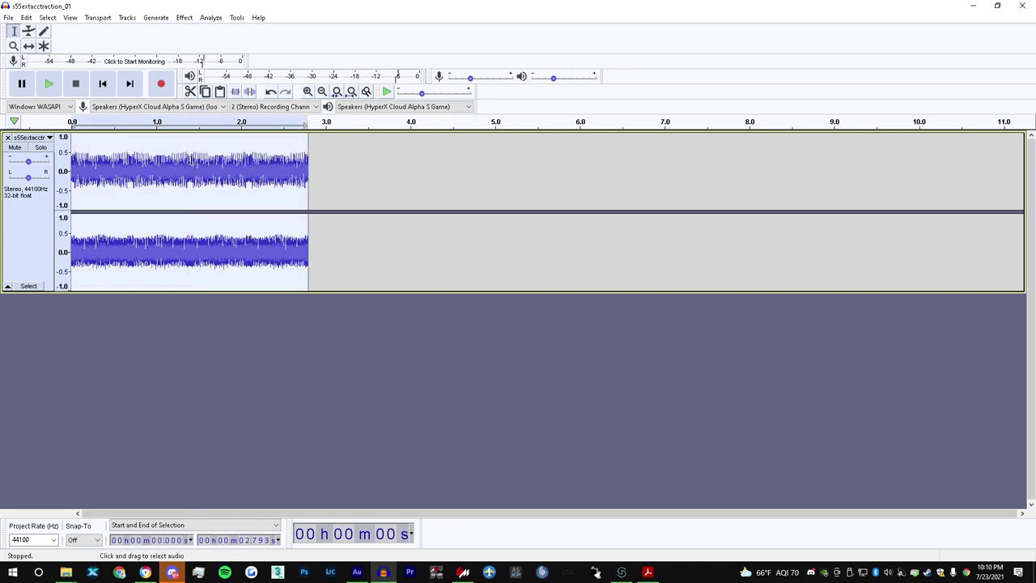
pyautogui.click(307, 164)
pyautogui.hotkey('ctrl', 'v')
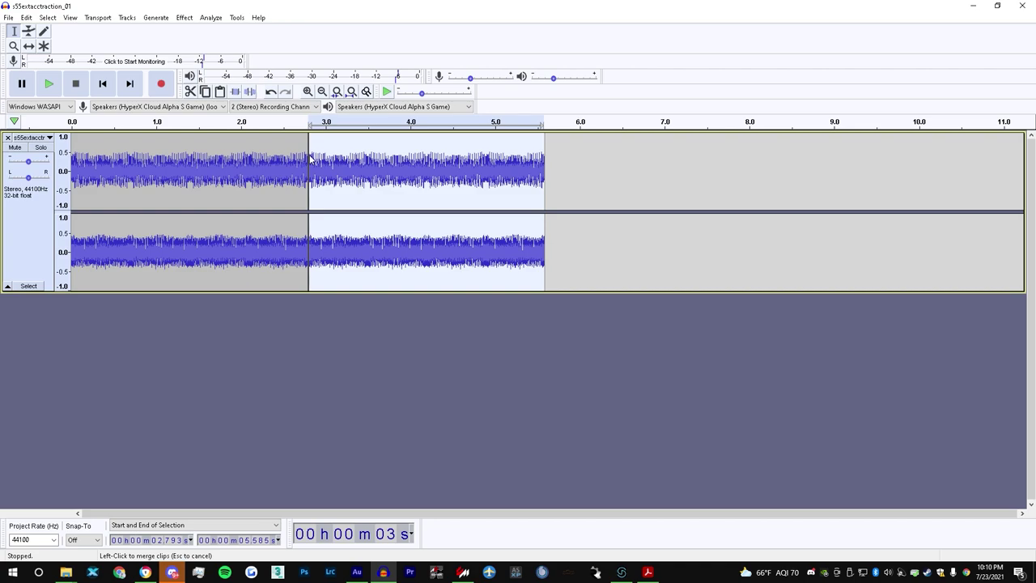
pyautogui.click(310, 159)
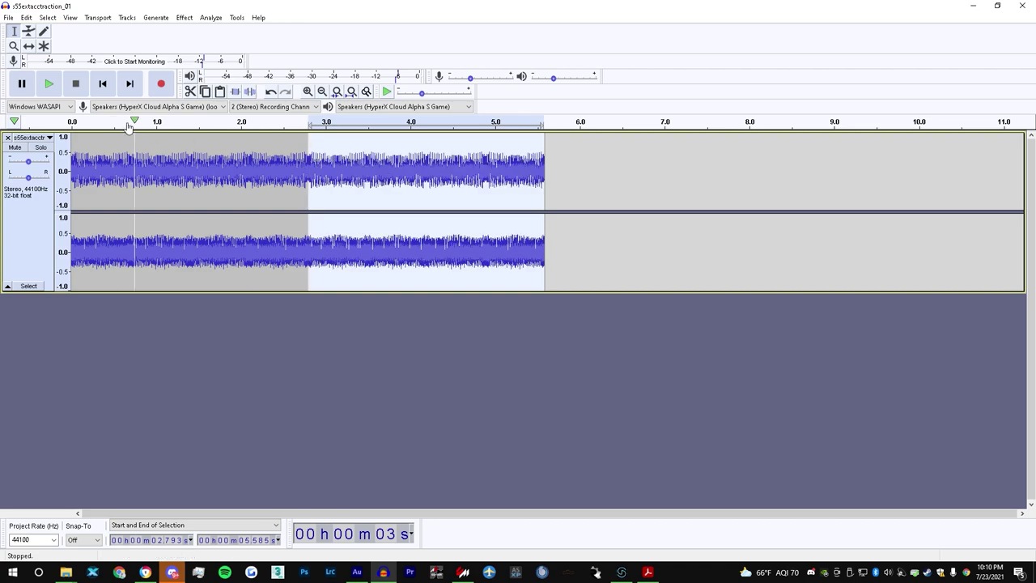
# - Play the extended traction clip from the start, stop it, then select the whole clip and export it
pyautogui.click(57, 125)
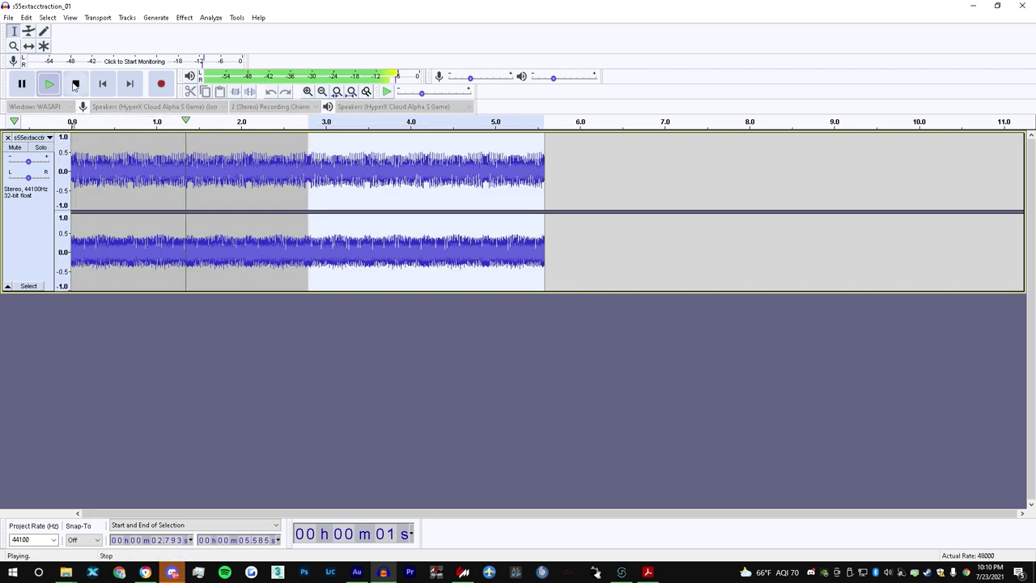
pyautogui.click(77, 85)
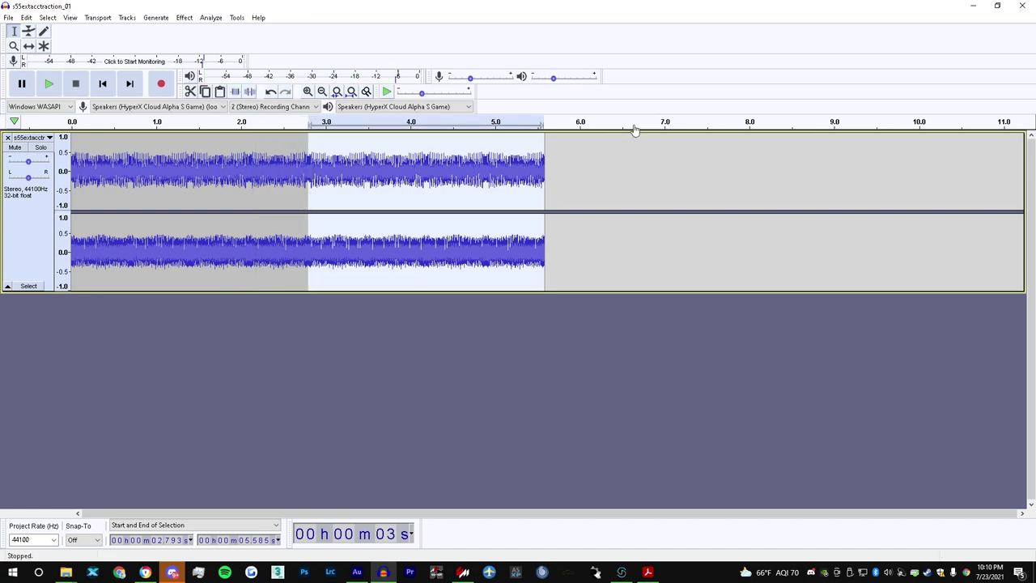
pyautogui.click(227, 186)
pyautogui.doubleClick(149, 180)
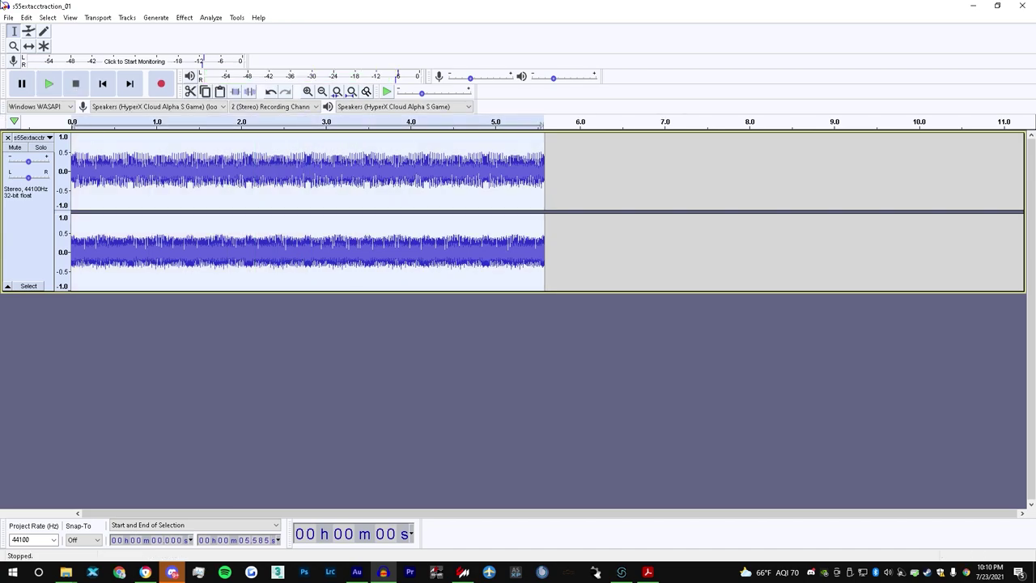
pyautogui.click(8, 18)
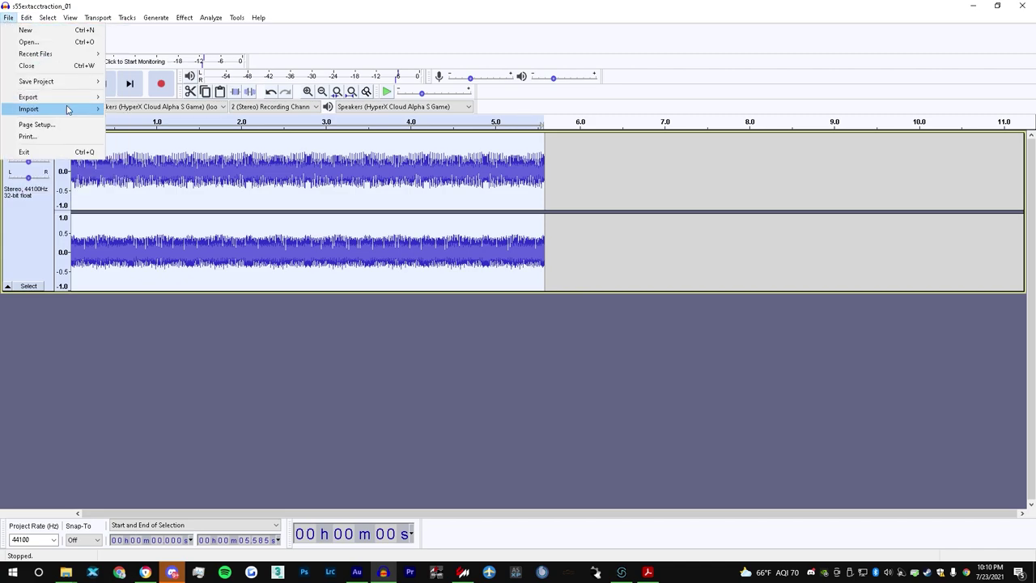
# - Try to add the exported s55extacctraction file from the Audacity folder to the Audio 1 track of tractioncontrol_ext in FMOD
pyautogui.click(621, 572)
pyautogui.click(567, 523)
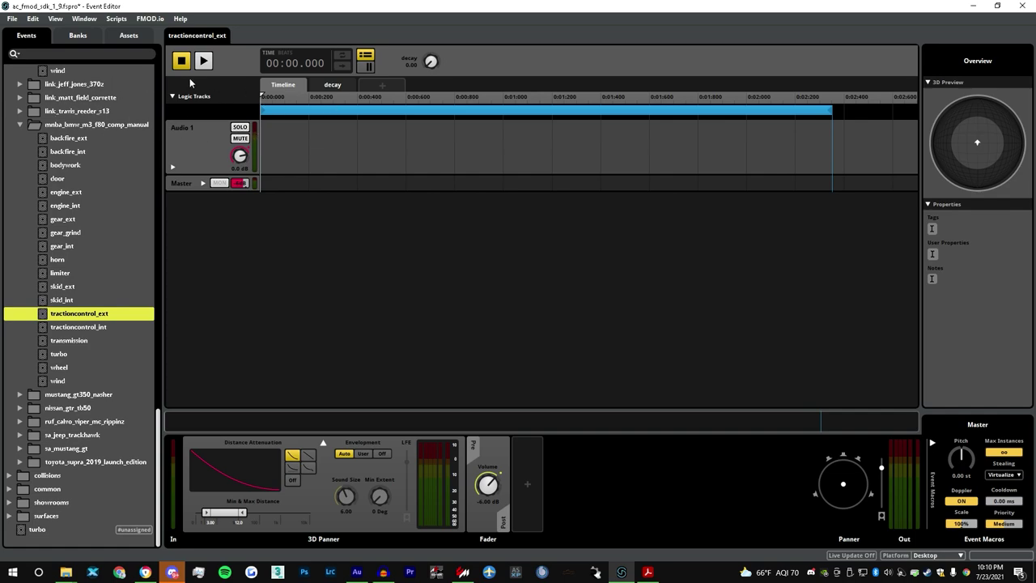
pyautogui.moveTo(66, 572)
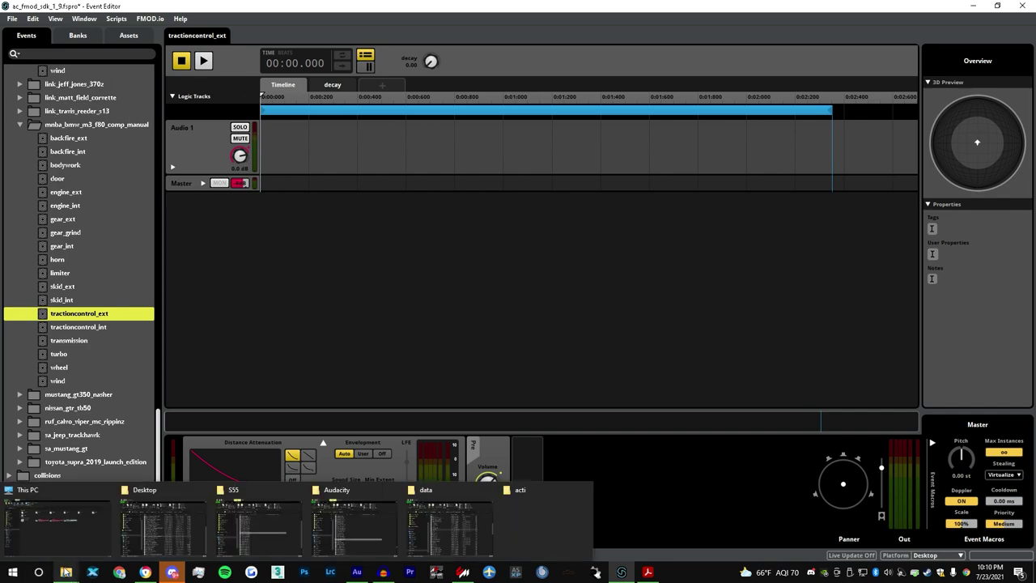
pyautogui.click(342, 527)
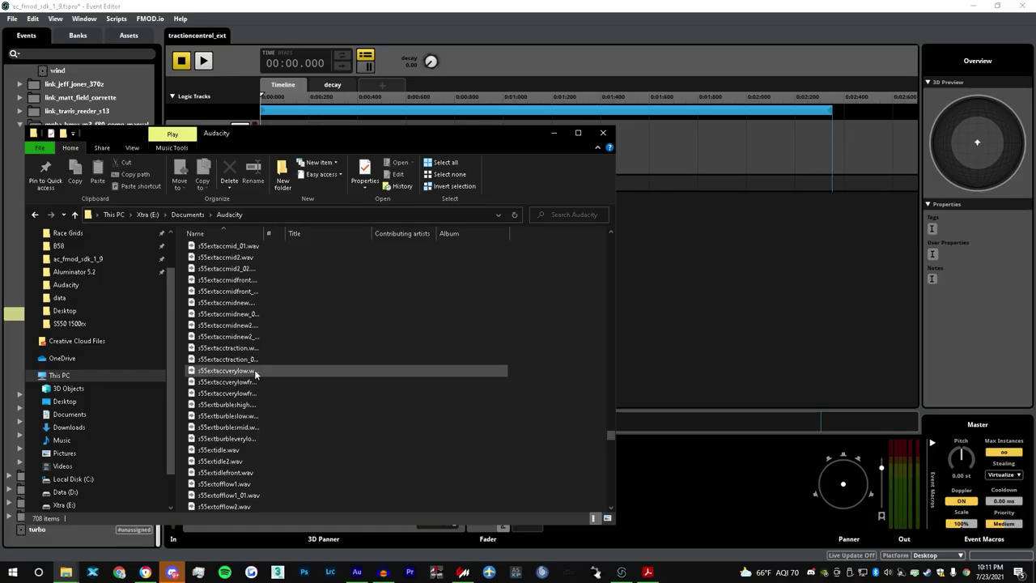
pyautogui.click(257, 362)
pyautogui.moveTo(256, 362); pyautogui.dragTo(697, 133)
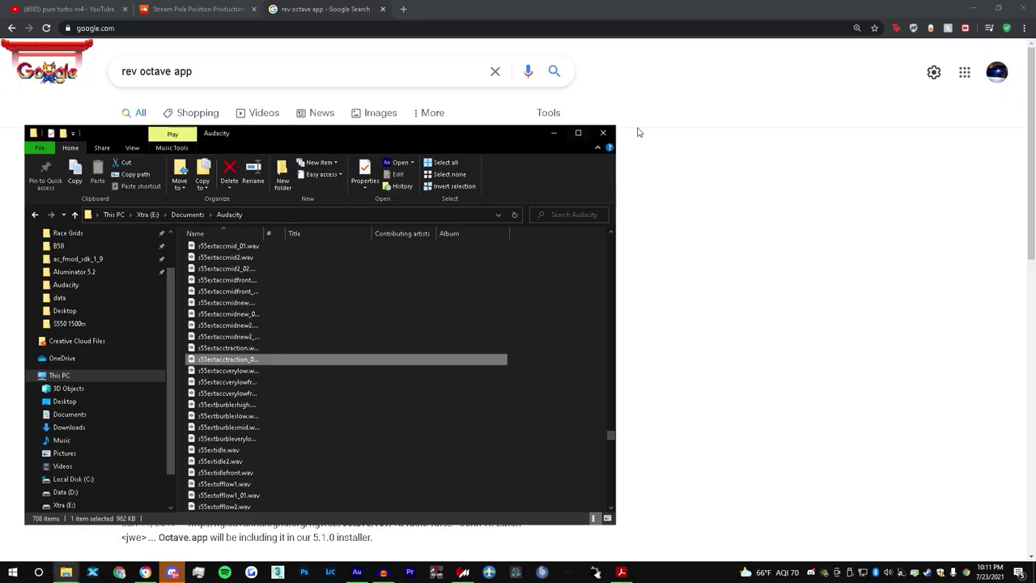
pyautogui.click(684, 132)
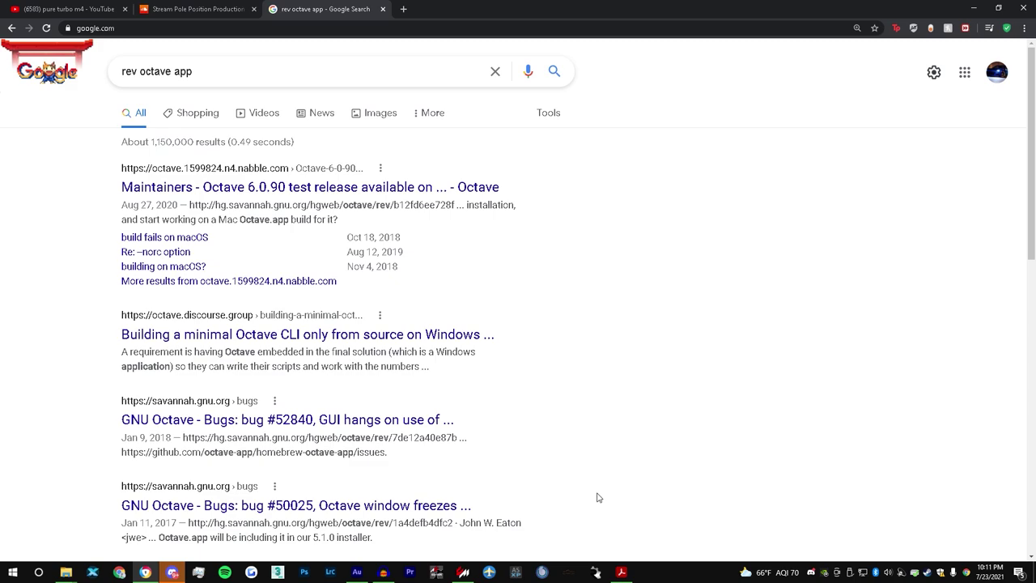
# - Reopen the FMOD project ac_fmod_sdk_1_9.fspro from the ac_fmod_sdk_1_9 folder
pyautogui.moveTo(65, 572)
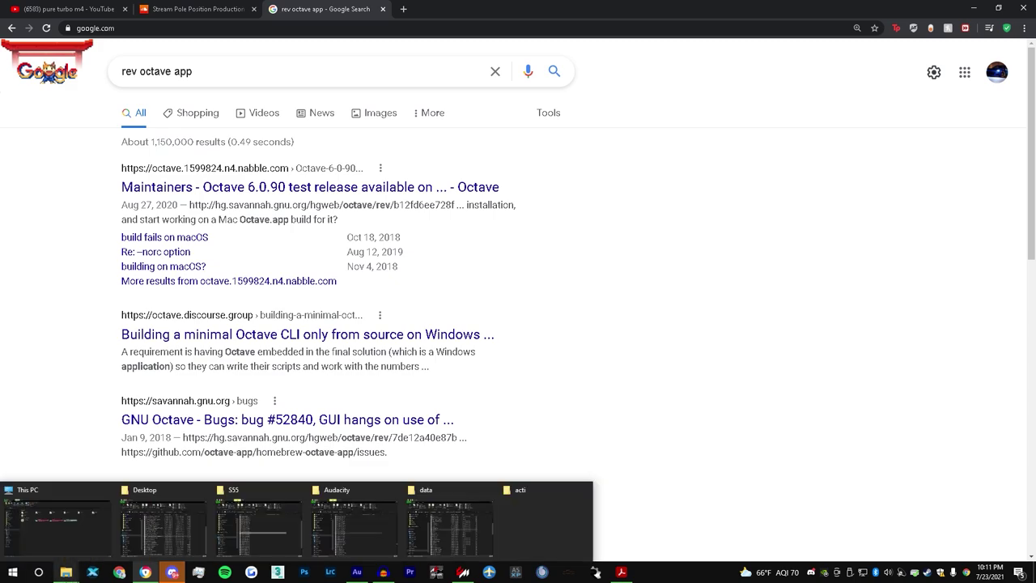
pyautogui.click(62, 529)
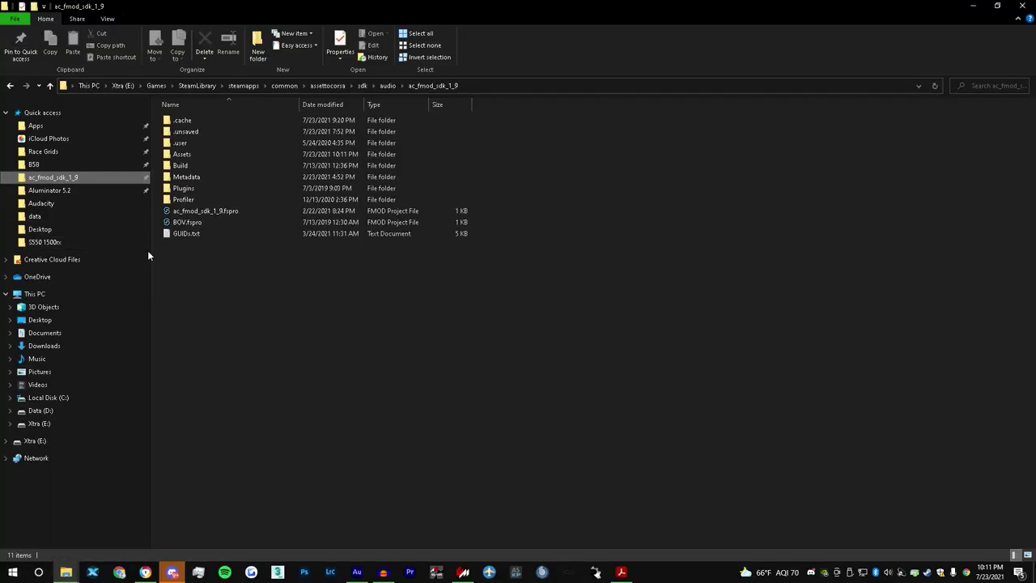
pyautogui.doubleClick(203, 211)
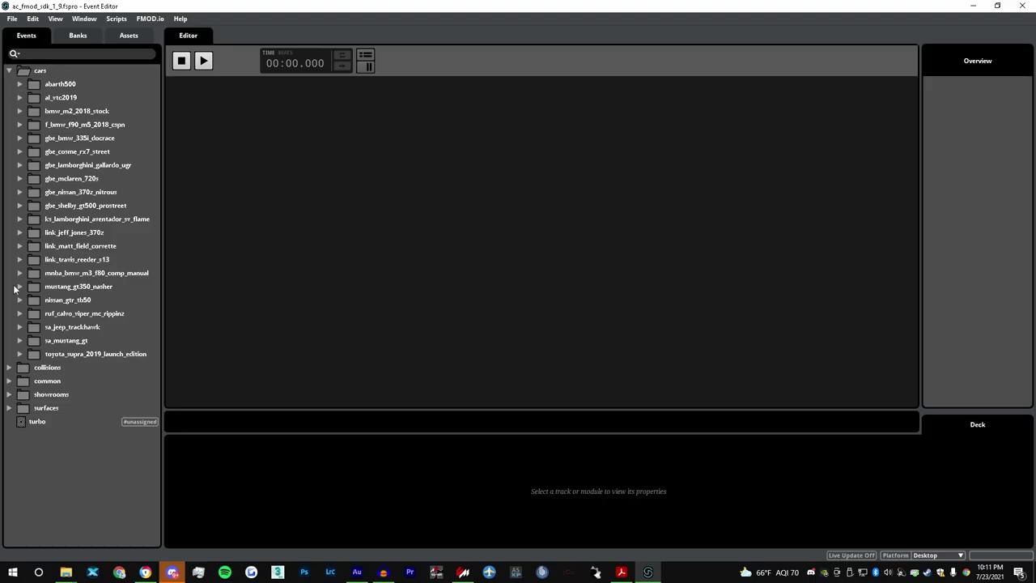
# - Expand the mnba_bmw_m3_f80_comp_manual events and look over the rpms tracks of engine_ext
pyautogui.click(21, 273)
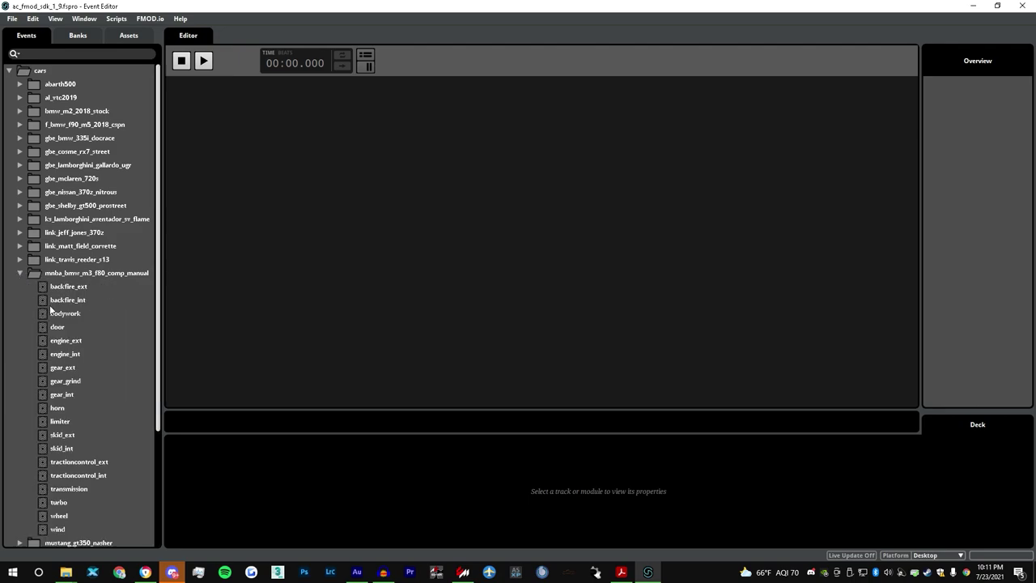
pyautogui.click(66, 341)
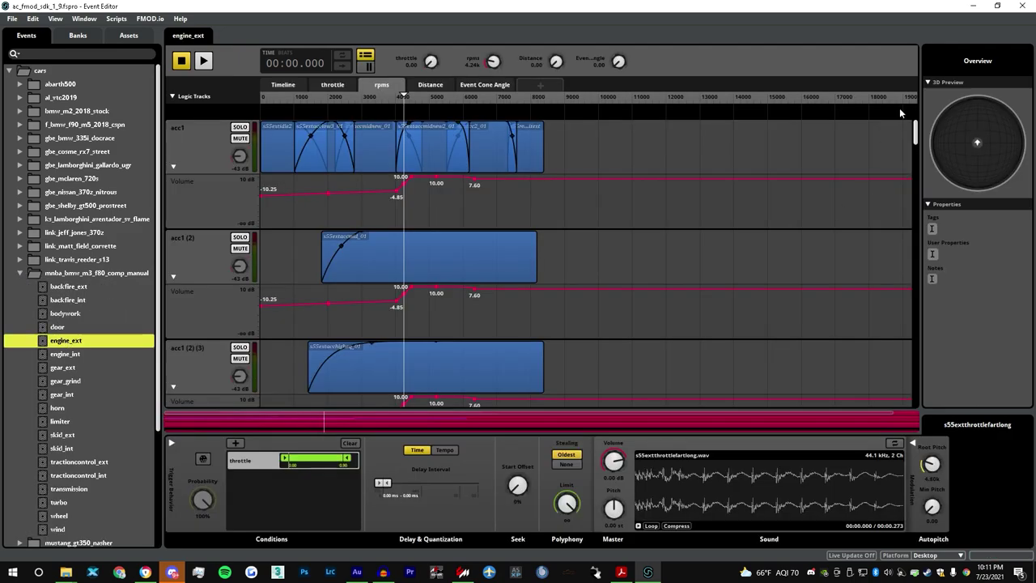
pyautogui.moveTo(917, 129); pyautogui.dragTo(893, 372)
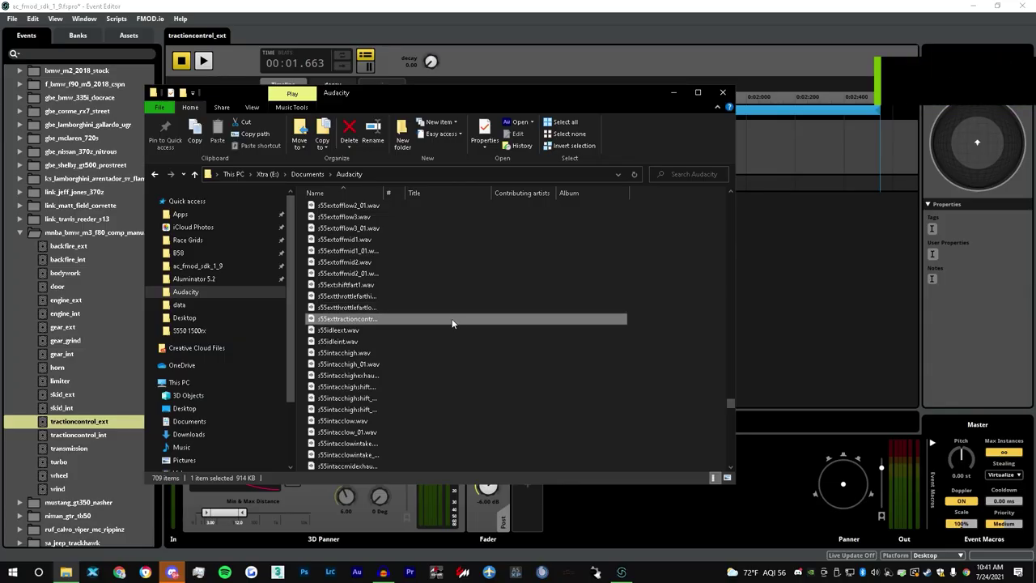
# - Add s55exttractioncontrol.wav to tractioncontrol_ext's Audio 1 track, shorten the loop region to about 2.4 s and play it from the start
pyautogui.moveTo(450, 320); pyautogui.dragTo(825, 139)
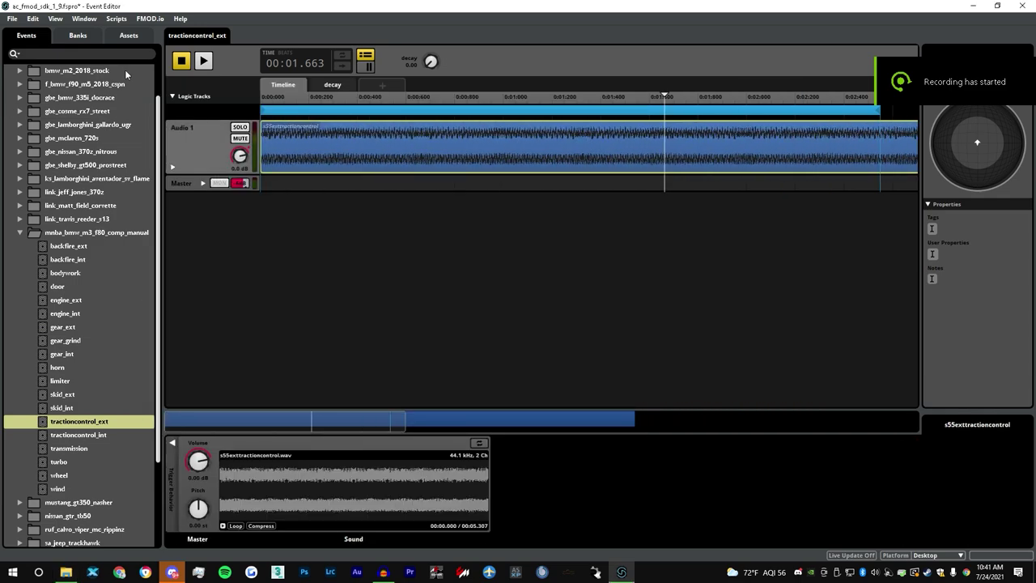
pyautogui.moveTo(876, 117); pyautogui.dragTo(838, 109)
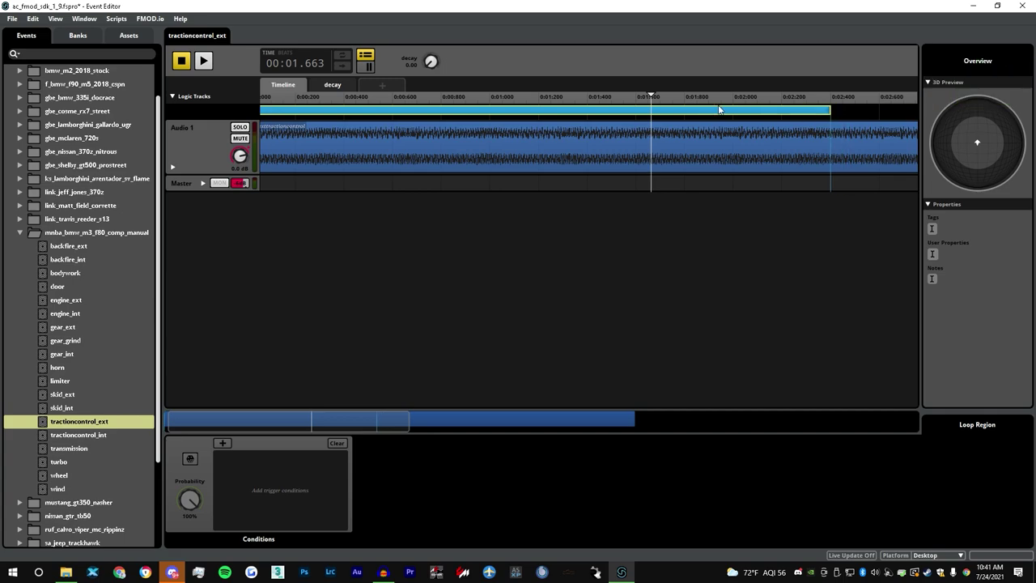
pyautogui.moveTo(648, 95); pyautogui.dragTo(57, 100)
pyautogui.click(204, 62)
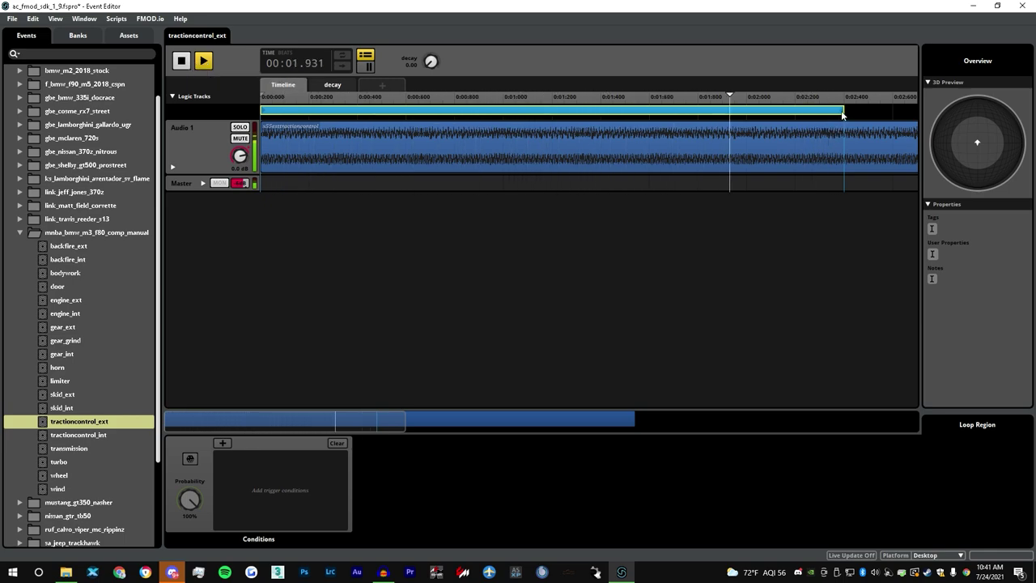
# - Try loop region ends at about 2.2 and 2.35 s during playback, set the end to about 2.55 s, and stop
pyautogui.moveTo(841, 113); pyautogui.dragTo(799, 112)
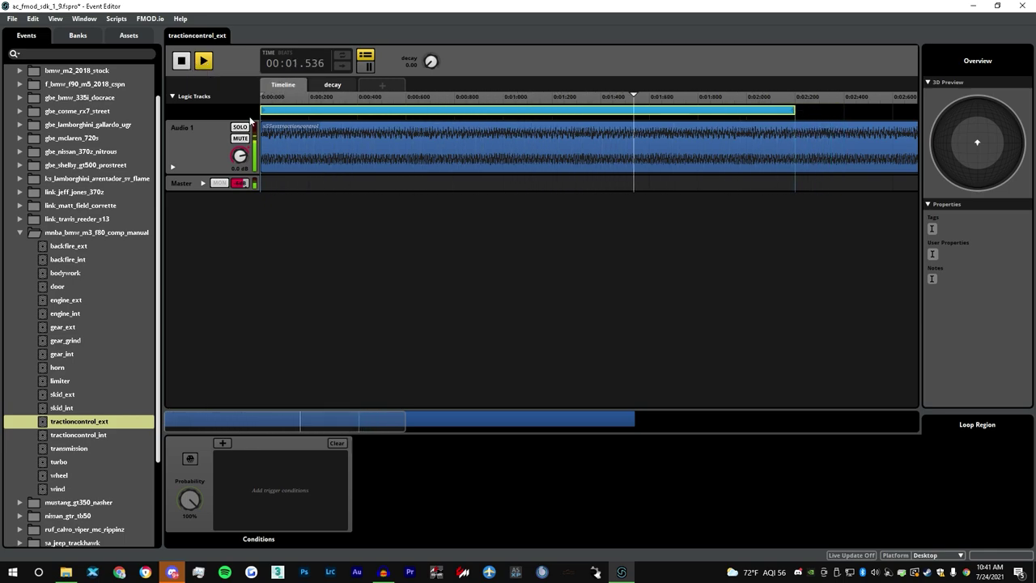
pyautogui.moveTo(794, 110); pyautogui.dragTo(827, 117)
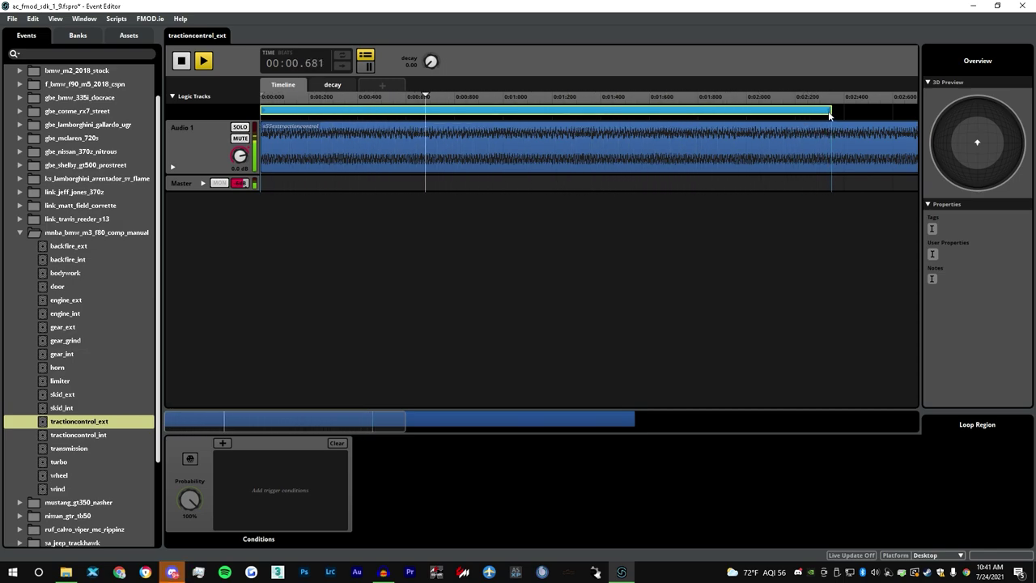
pyautogui.moveTo(829, 113); pyautogui.dragTo(877, 117)
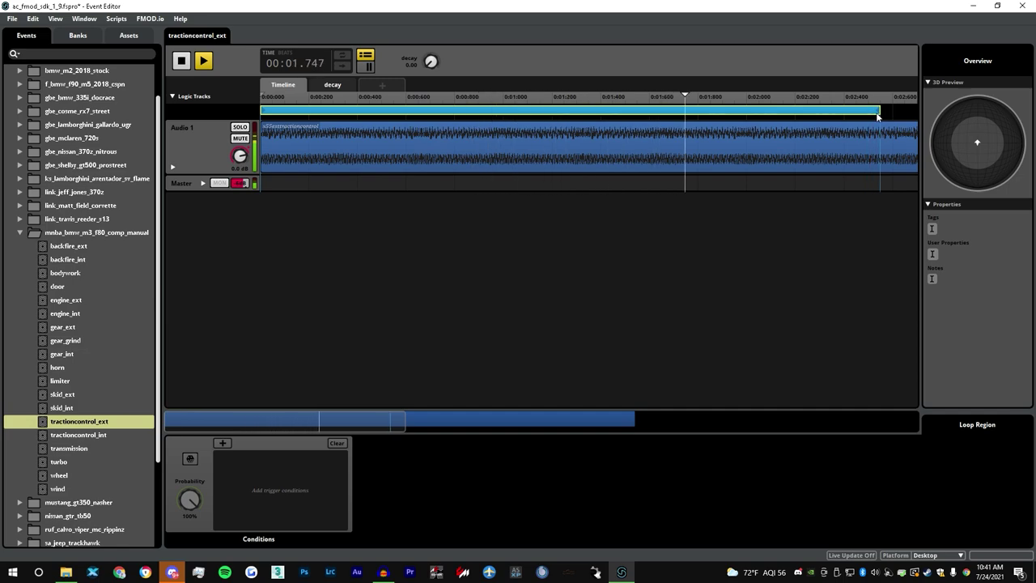
pyautogui.click(182, 61)
pyautogui.click(182, 60)
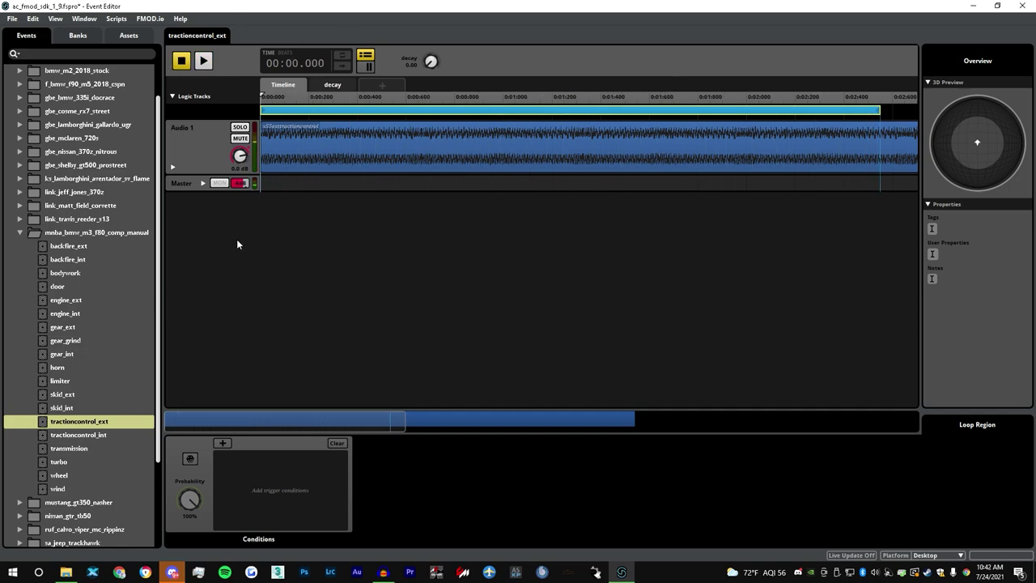
# - Add s55inttractioncontrol.wav from the Audacity folder to the start of tractioncontrol_int's Audio 1 track
pyautogui.click(73, 435)
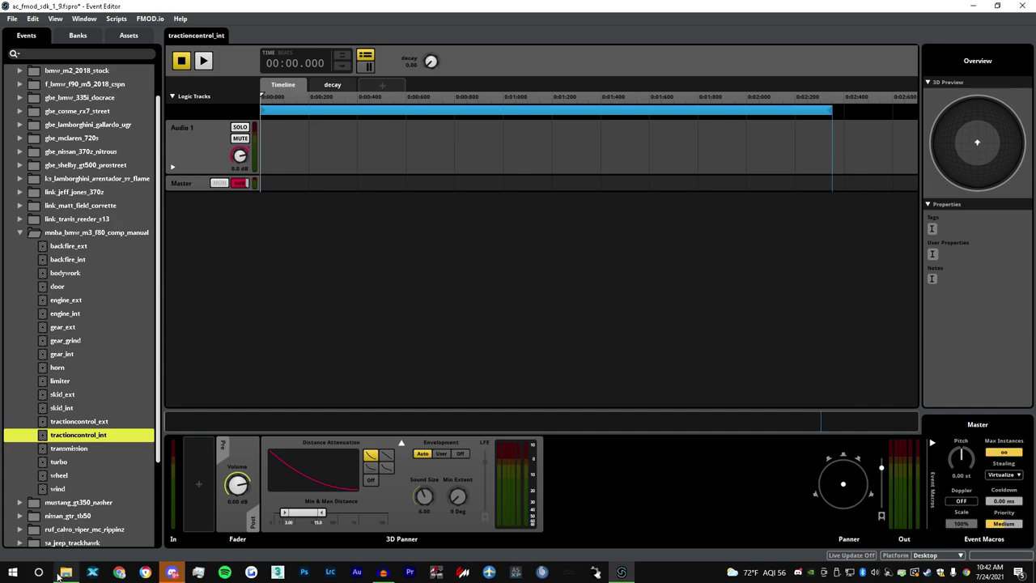
pyautogui.click(64, 572)
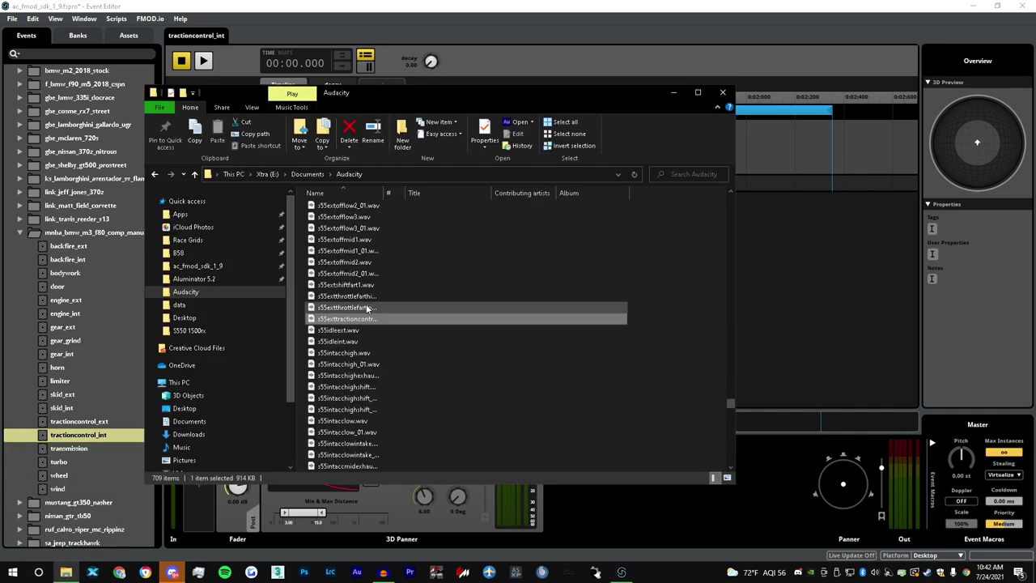
pyautogui.scroll(7, 398, 365)
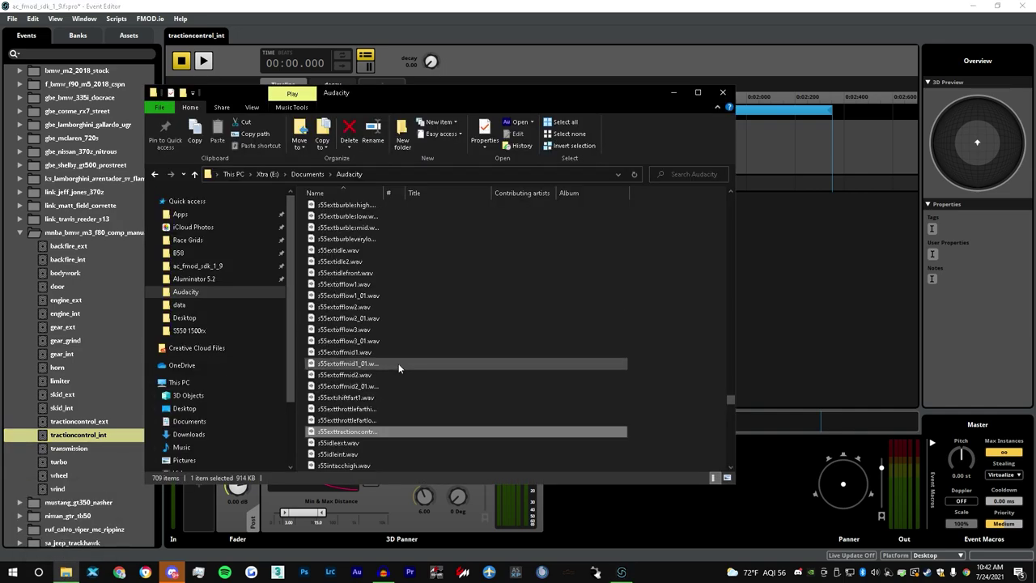
pyautogui.scroll(-5, 398, 363)
pyautogui.moveTo(389, 240); pyautogui.dragTo(767, 145)
# - Play tractioncontrol_int, extend its loop region's end to about 2.6 s during playback, and stop
pyautogui.press('space')
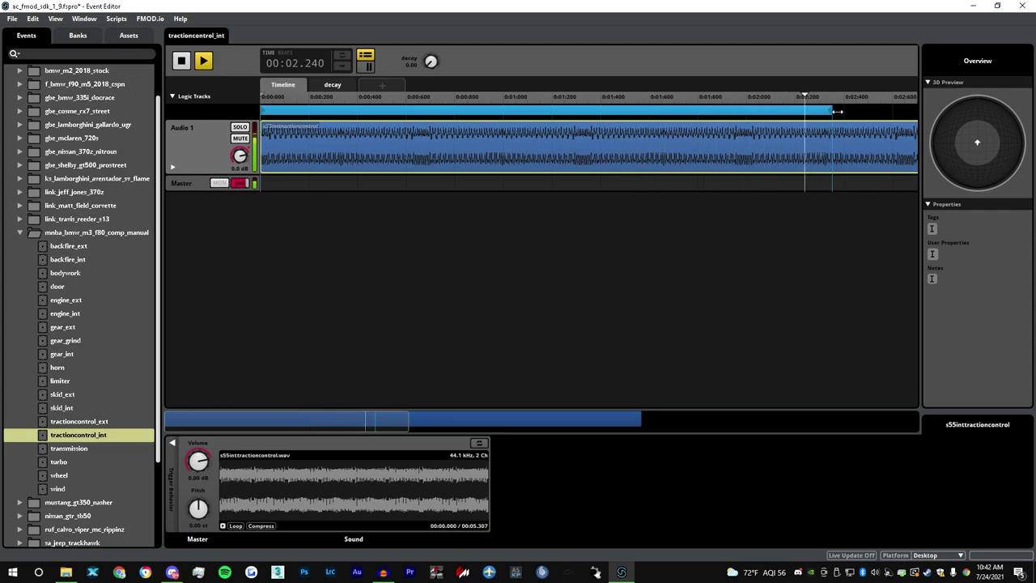
pyautogui.moveTo(835, 110)
pyautogui.mouseDown()
pyautogui.moveTo(884, 116)
pyautogui.moveTo(841, 112)
pyautogui.moveTo(854, 111)
pyautogui.mouseUp()
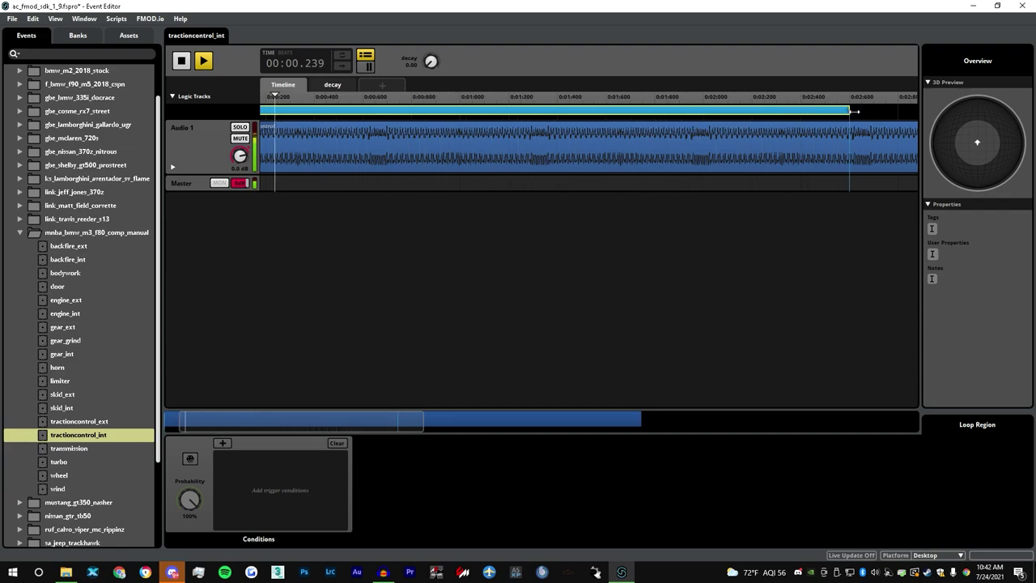
pyautogui.click(181, 62)
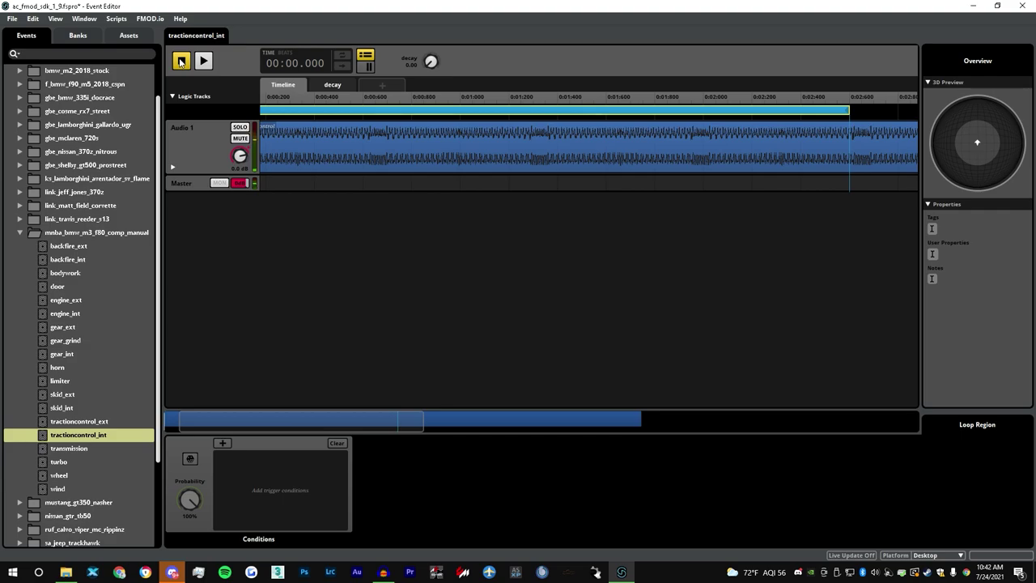